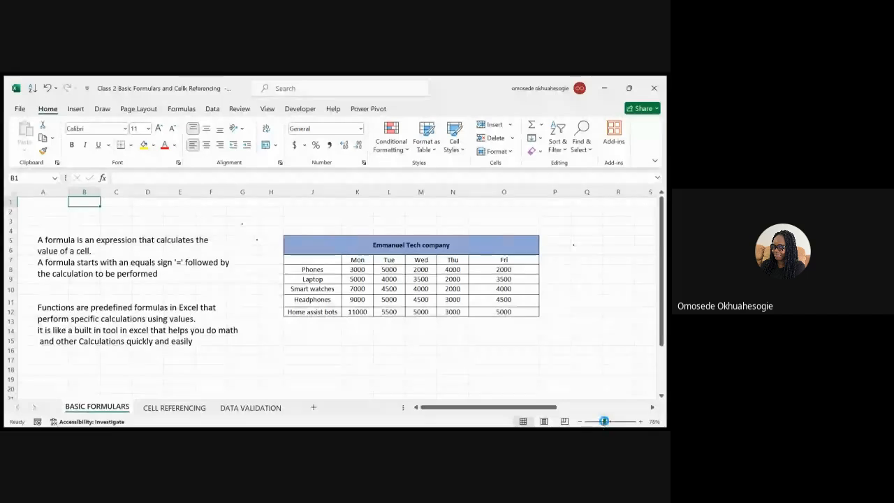
Zoom the sheet out to 78% and enter 100 in cell J20.
{"action": "left_click_drag", "start_coordinate": [609, 422], "coordinate": [604, 422]}
{"action": "double_click", "coordinate": [247, 351]}
{"action": "type", "text": "100"}
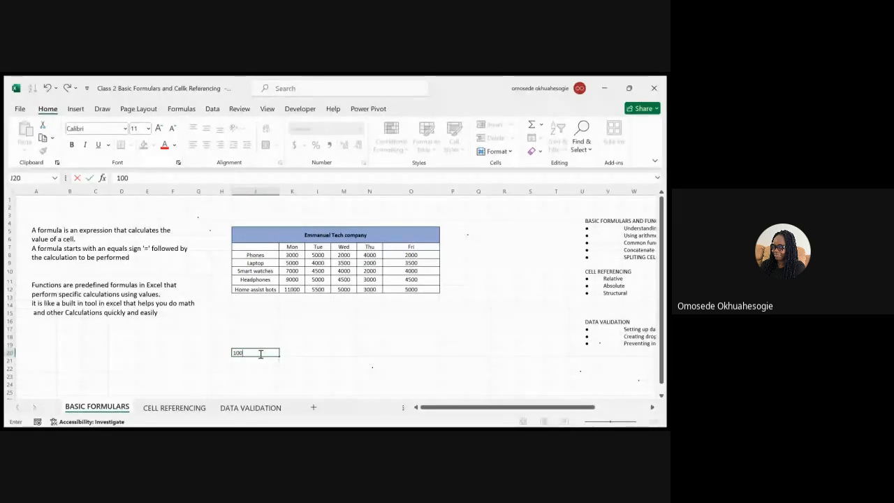
{"action": "left_click", "coordinate": [375, 353]}
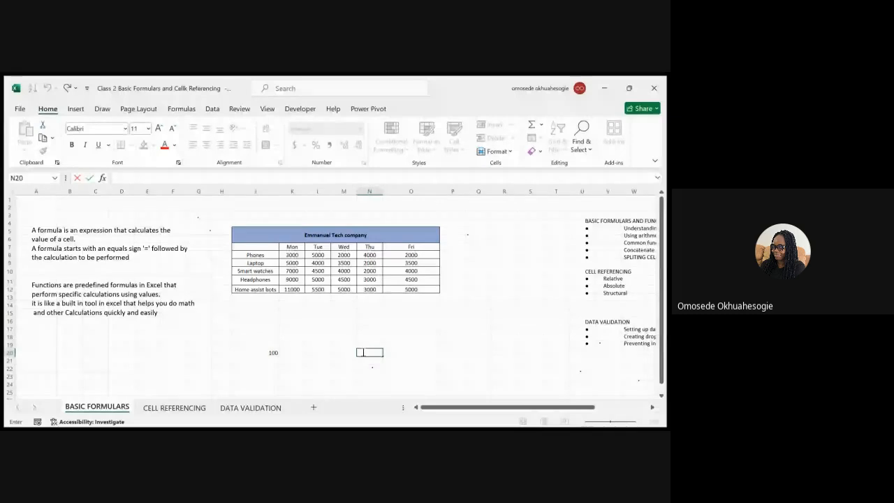
Enter the formula =J20 in N20 so it also shows 100.
{"action": "left_click", "coordinate": [257, 353]}
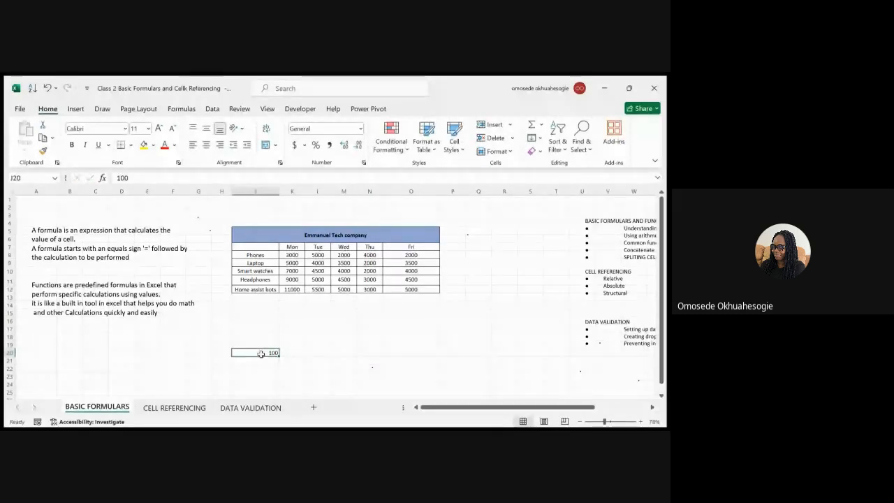
{"action": "double_click", "coordinate": [373, 353]}
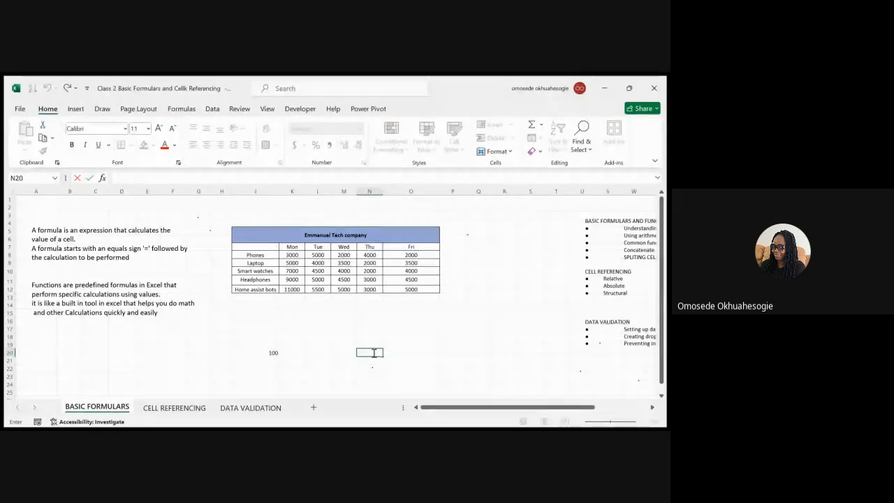
{"action": "type", "text": "=j"}
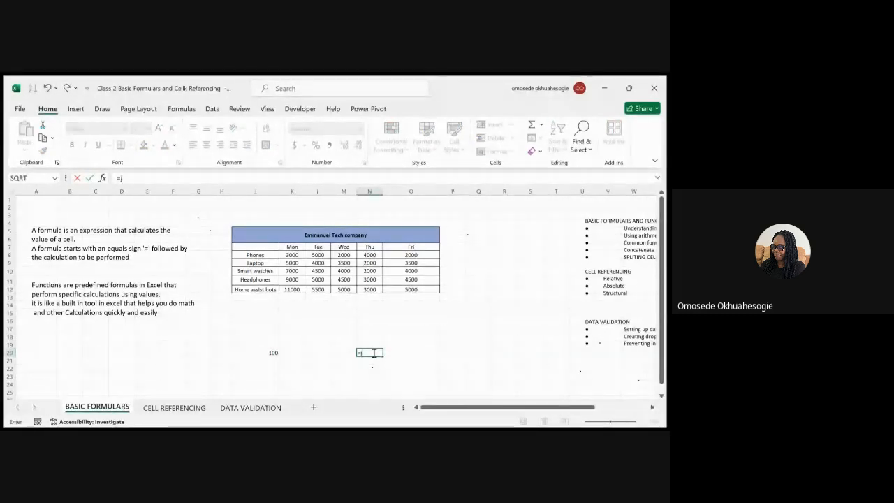
{"action": "type", "text": "20"}
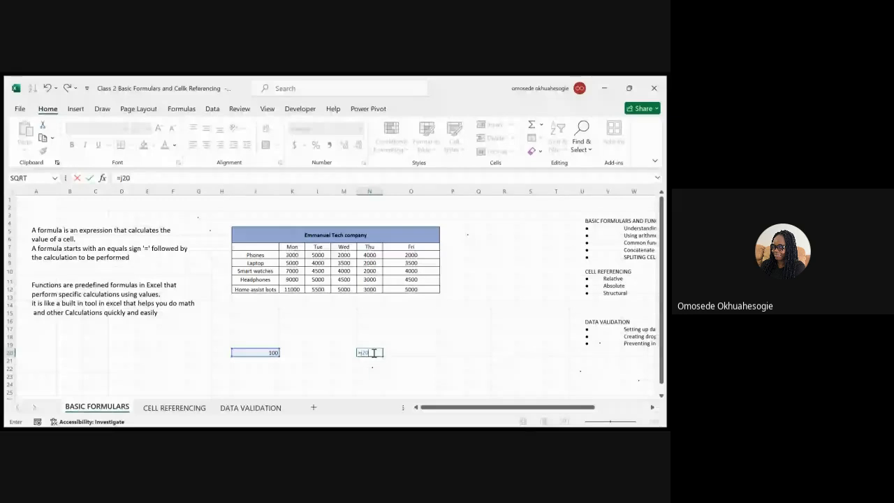
{"action": "key", "text": "Return"}
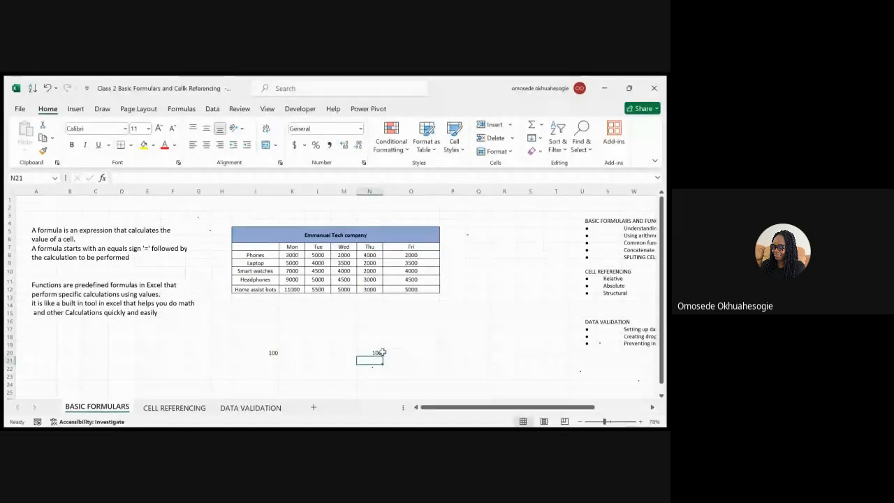
{"action": "left_click", "coordinate": [368, 352]}
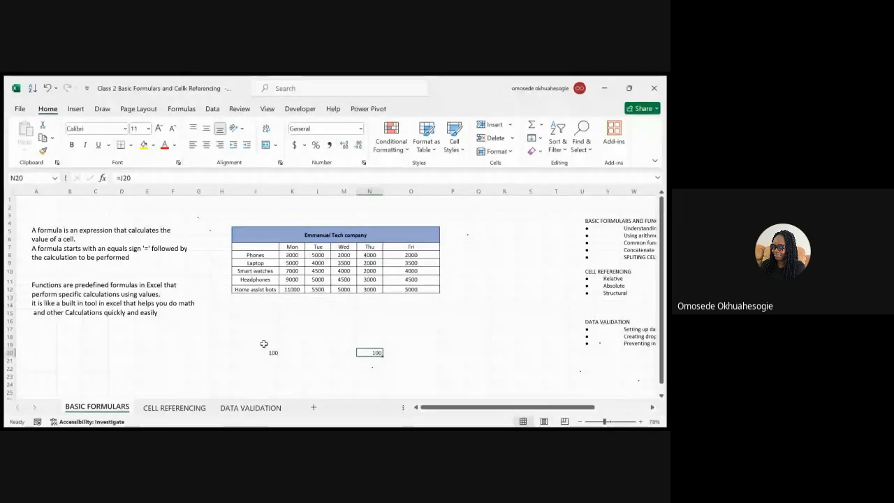
Change N20's formula to =J20 + 2 so it shows 102.
{"action": "double_click", "coordinate": [373, 352]}
{"action": "left_click", "coordinate": [374, 352]}
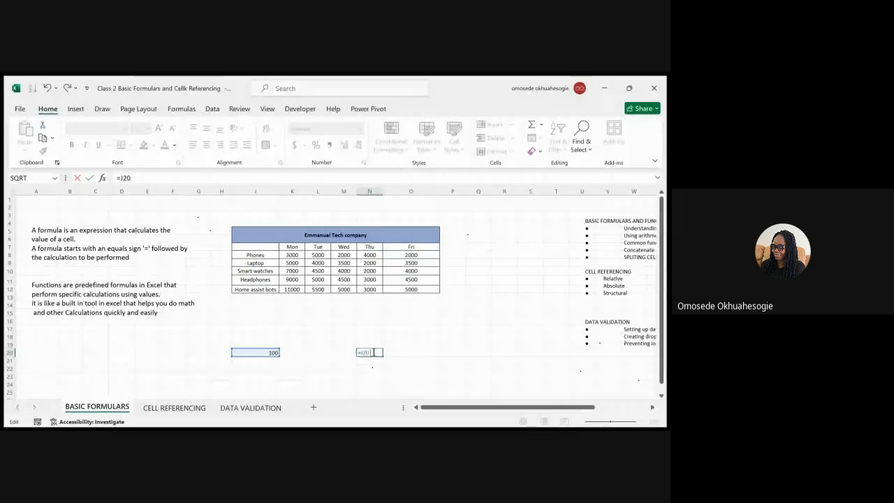
{"action": "type", "text": "2"}
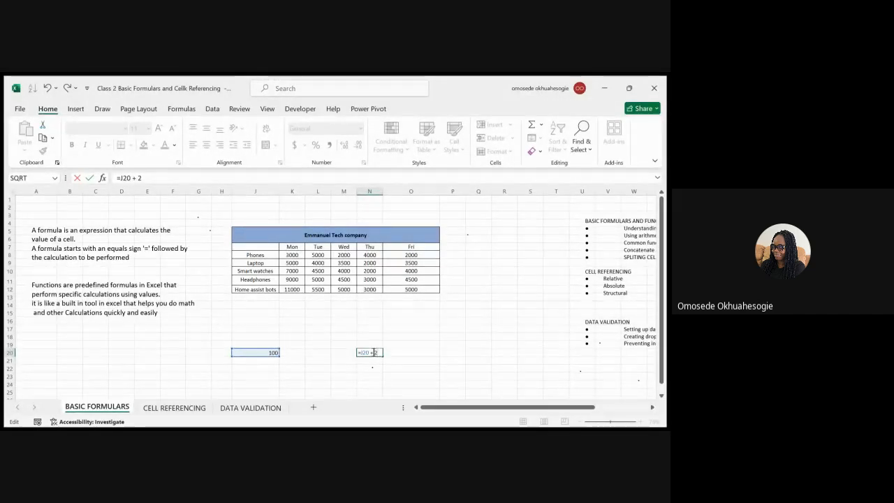
{"action": "key", "text": "Return"}
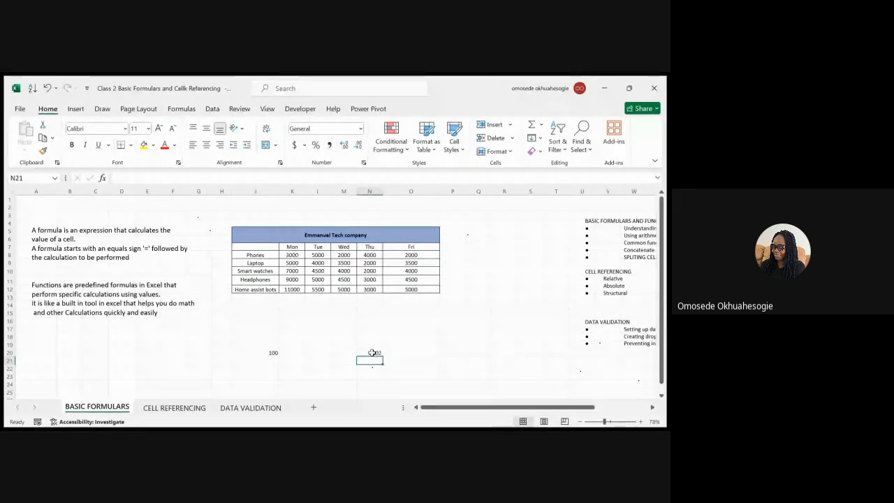
{"action": "left_click", "coordinate": [376, 353]}
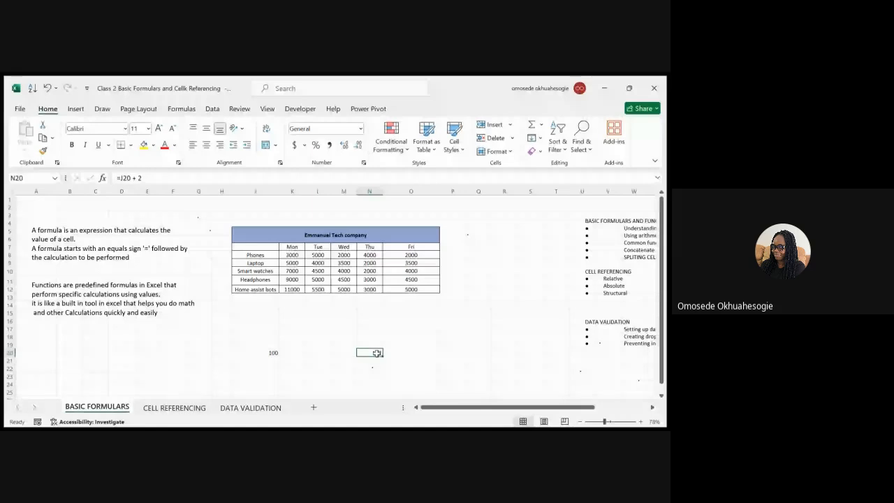
Delete the =J20 + 2 formula from N20, leaving it empty.
{"action": "double_click", "coordinate": [375, 353]}
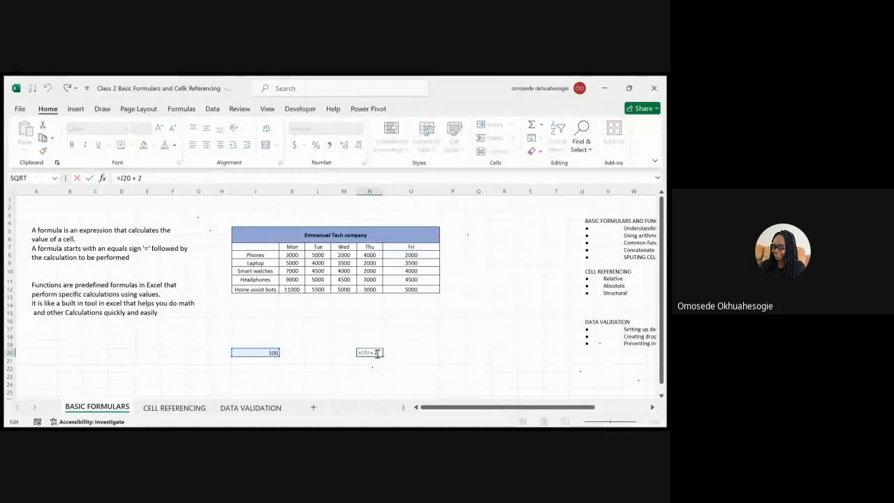
{"action": "triple_click", "coordinate": [373, 353]}
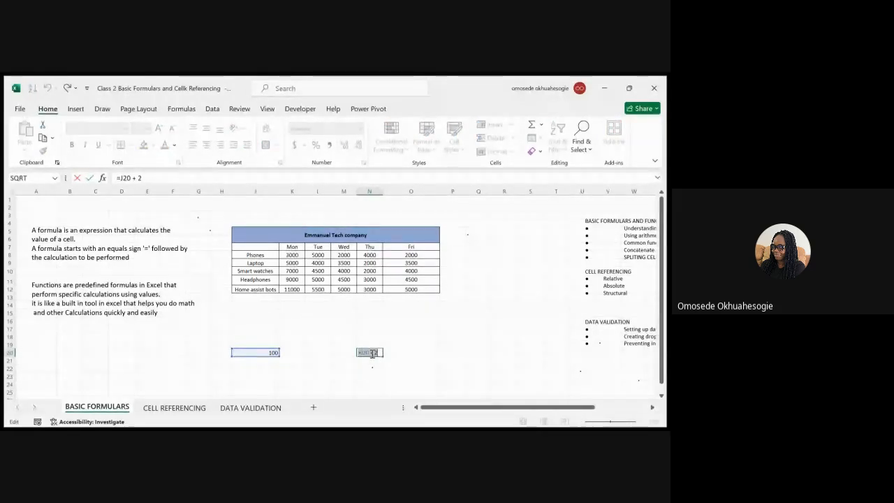
{"action": "key", "text": "BackSpace"}
Delete the 100 from cell J20.
{"action": "scroll", "coordinate": [373, 354], "scroll_direction": "right", "scroll_amount": 3}
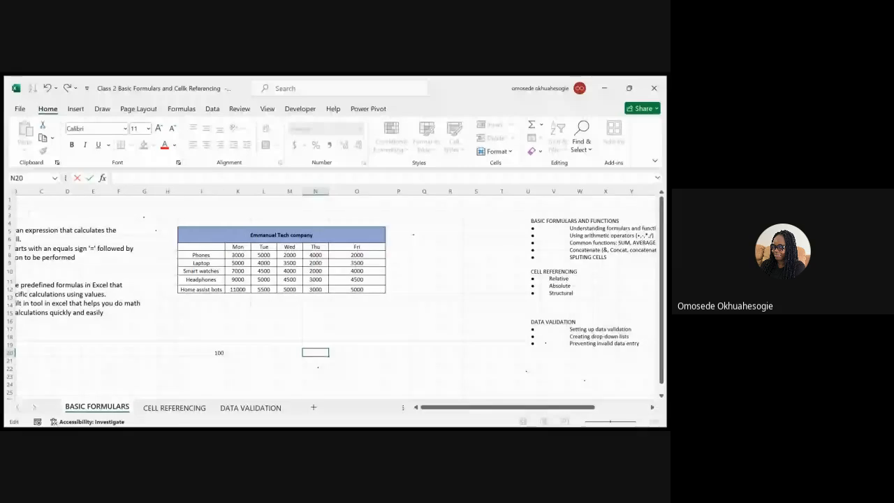
{"action": "double_click", "coordinate": [204, 352]}
{"action": "double_click", "coordinate": [206, 353]}
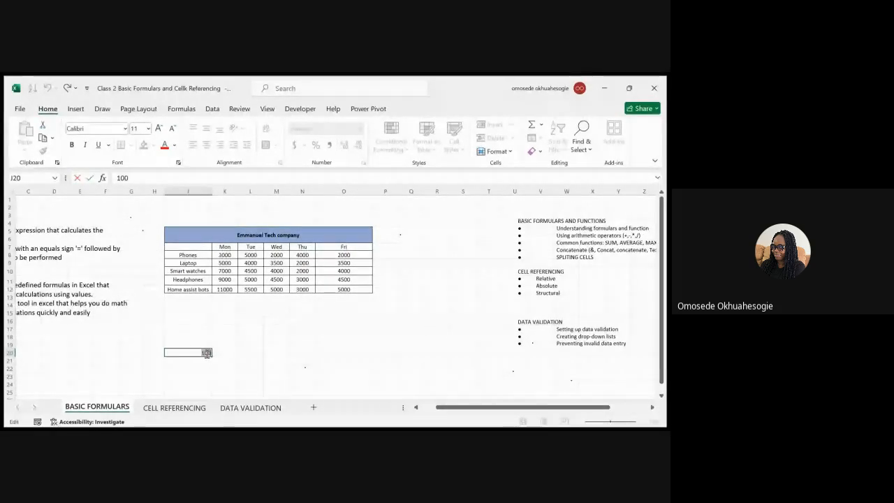
{"action": "key", "text": "BackSpace"}
{"action": "left_click", "coordinate": [328, 368]}
Type the word 'add' into K20 and collapse the ribbon.
{"action": "left_click", "coordinate": [225, 353]}
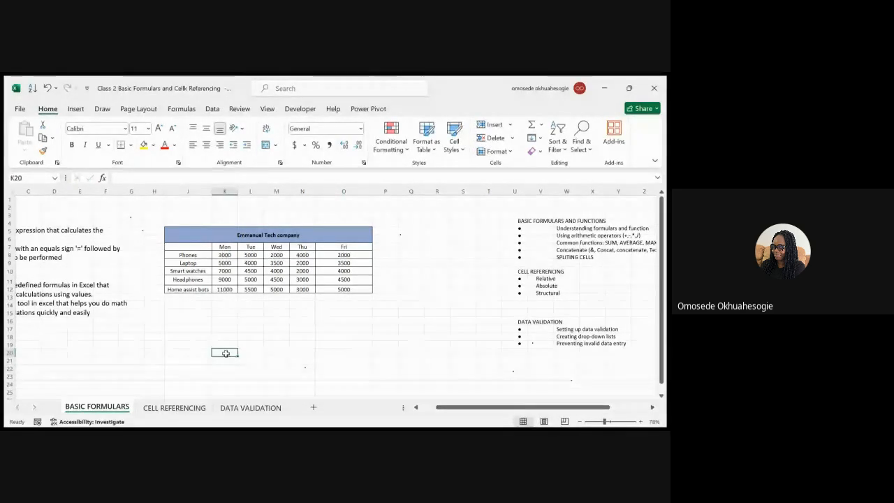
{"action": "double_click", "coordinate": [226, 353]}
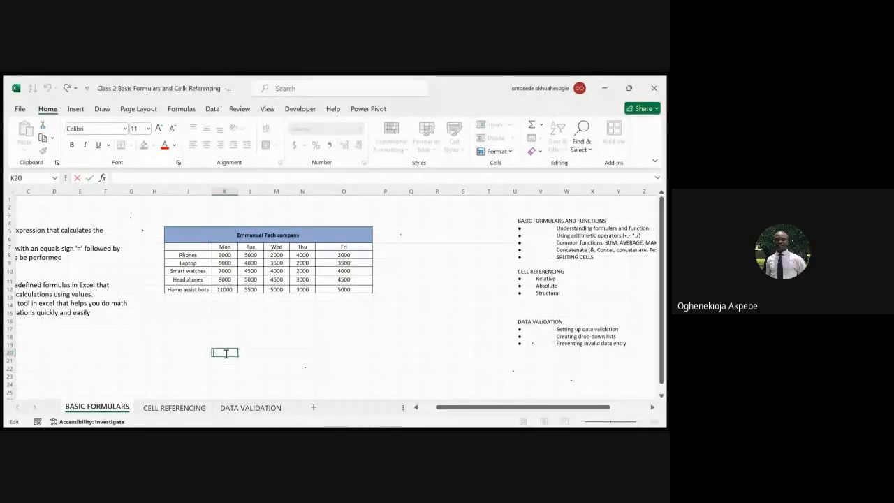
{"action": "type", "text": "add"}
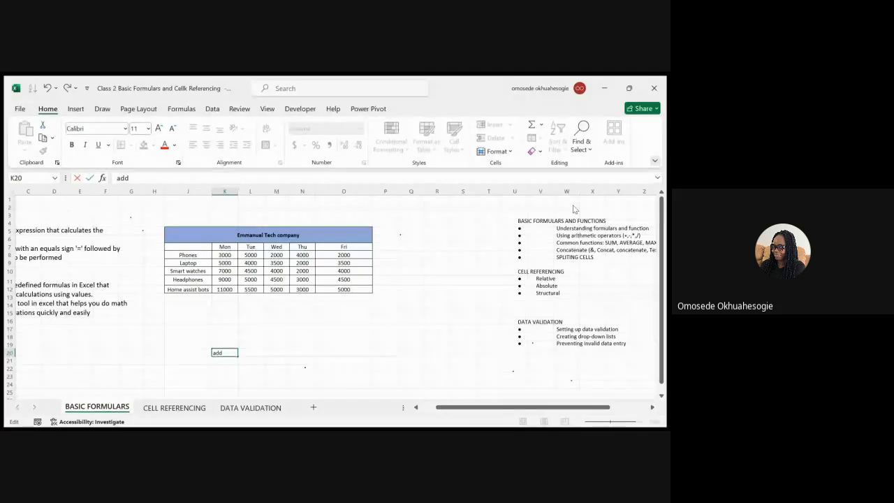
{"action": "left_click", "coordinate": [655, 161]}
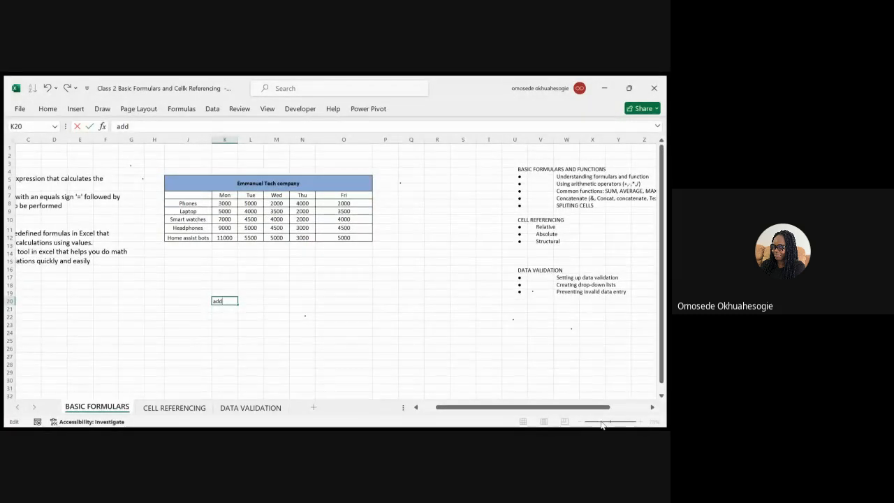
Commit 'add' in K20, zoom to 148% and scroll the Emmanuel Tech sales table into view.
{"action": "left_click", "coordinate": [515, 357]}
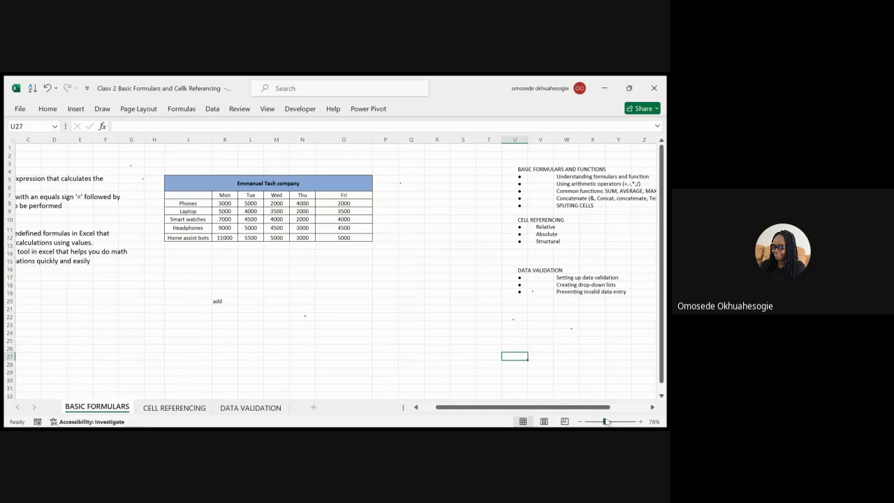
{"action": "left_click_drag", "start_coordinate": [605, 421], "coordinate": [612, 421]}
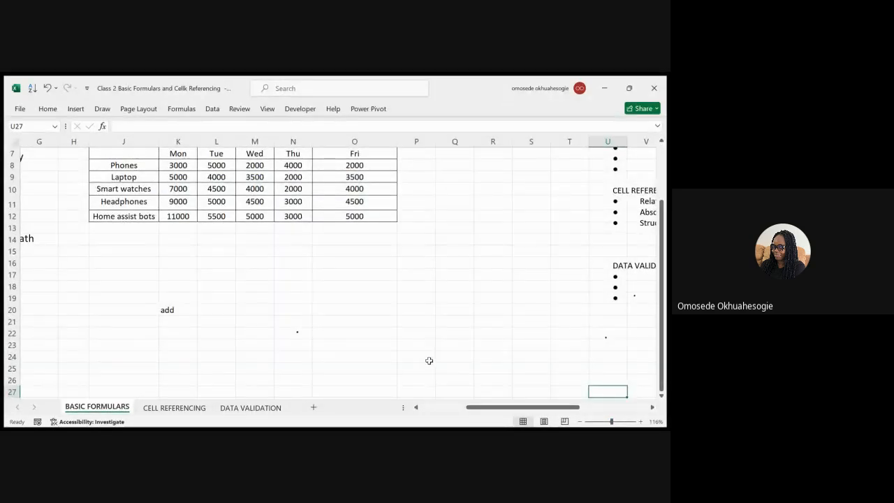
{"action": "left_click", "coordinate": [616, 422]}
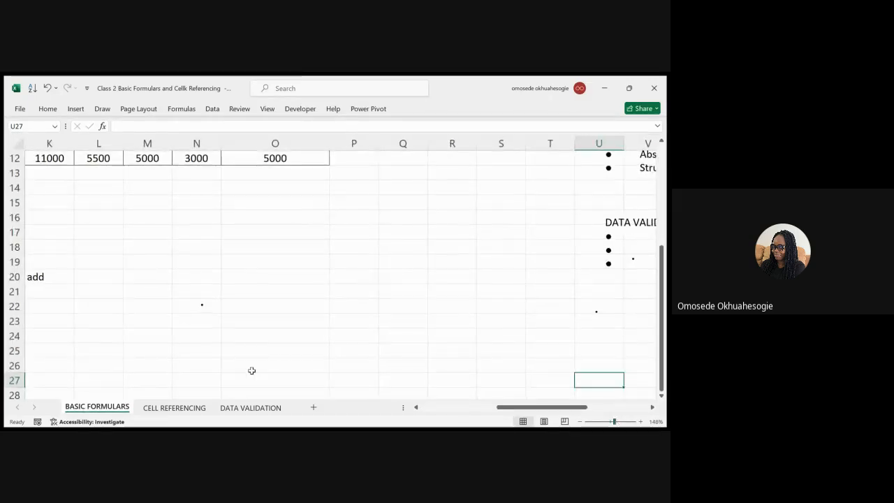
{"action": "scroll", "coordinate": [301, 305], "scroll_direction": "left", "scroll_amount": 3}
{"action": "scroll", "coordinate": [424, 319], "scroll_direction": "up", "scroll_amount": 1}
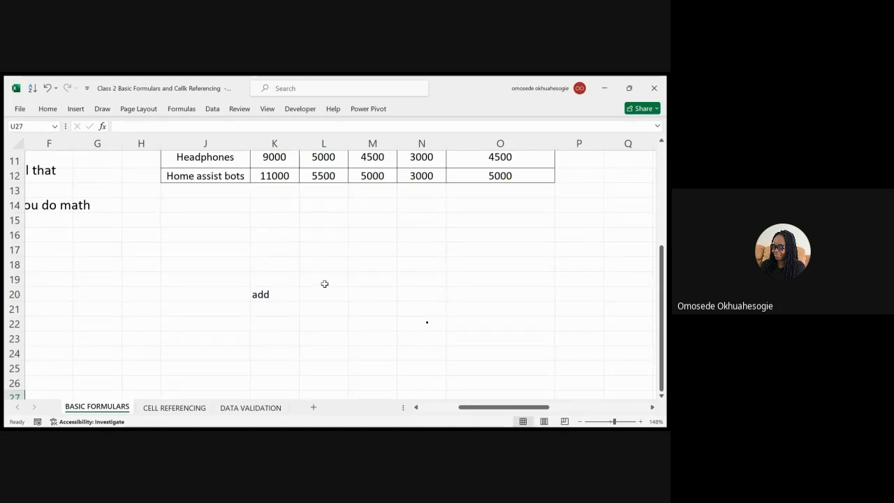
{"action": "scroll", "coordinate": [324, 280], "scroll_direction": "up", "scroll_amount": 2}
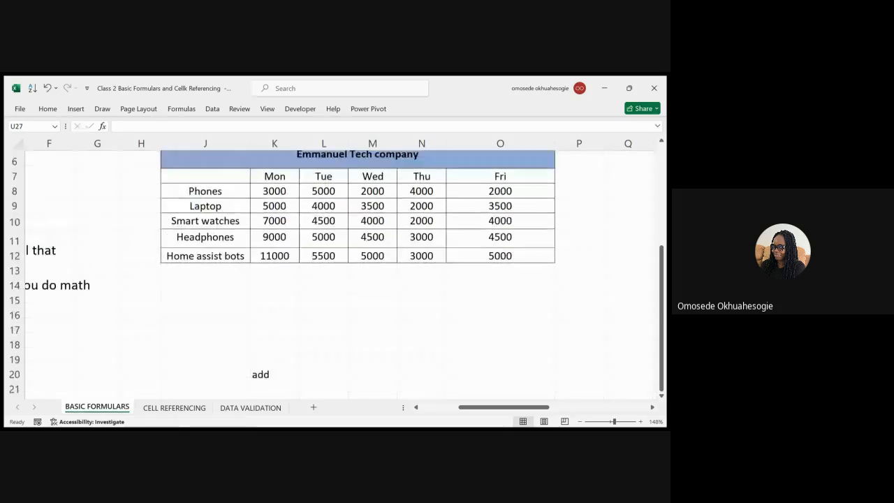
{"action": "scroll", "coordinate": [323, 279], "scroll_direction": "right", "scroll_amount": 2}
{"action": "scroll", "coordinate": [341, 227], "scroll_direction": "right", "scroll_amount": 2}
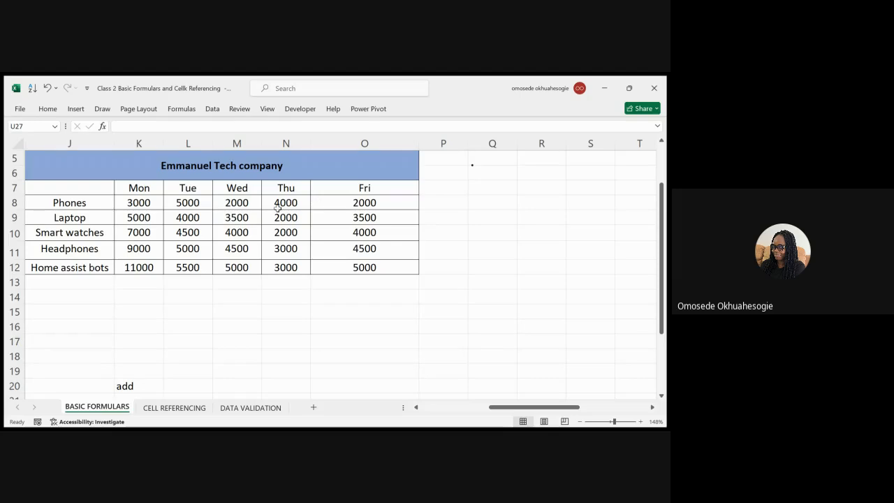
{"action": "left_click", "coordinate": [489, 202]}
{"action": "double_click", "coordinate": [495, 203]}
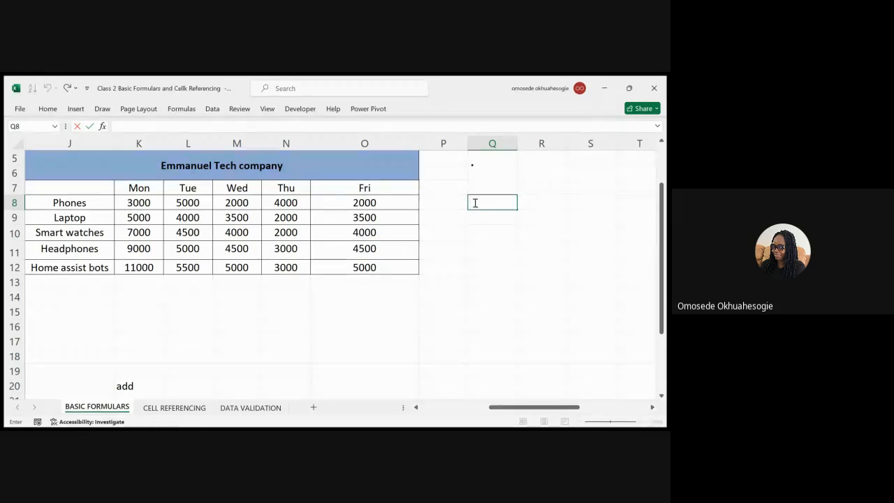
{"action": "type", "text": "="}
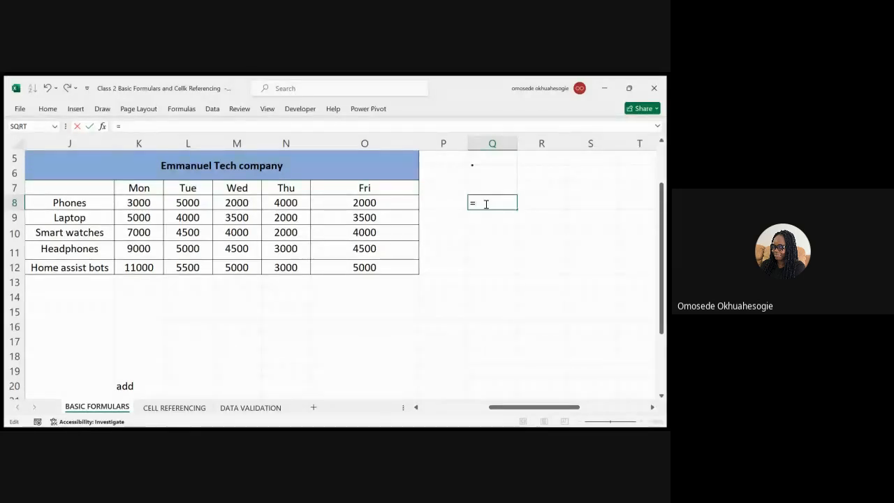
{"action": "type", "text": "k8"}
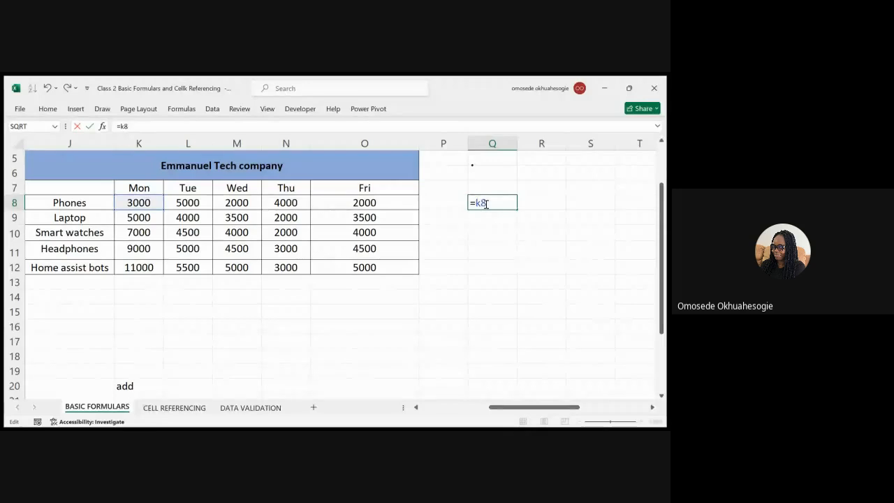
{"action": "type", "text": " +"}
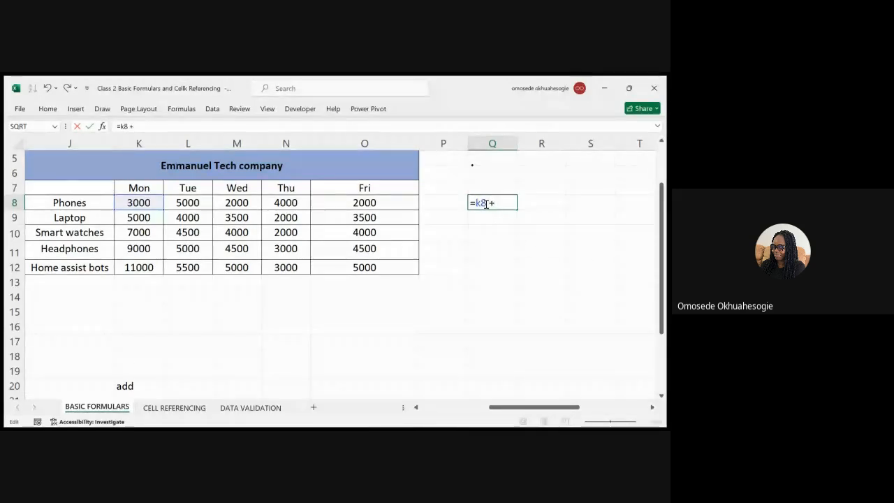
{"action": "type", "text": " m8"}
{"action": "key", "text": "Return"}
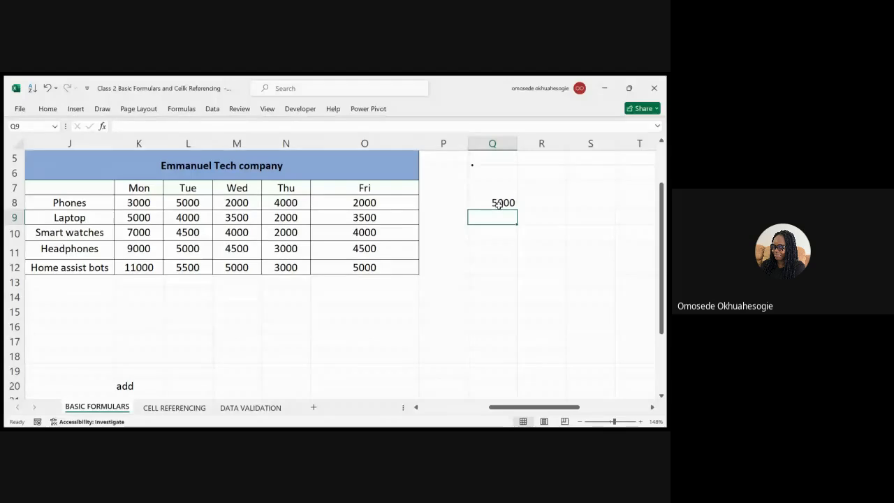
Change Q8's formula to =K8 - M8 so it shows 1000.
{"action": "double_click", "coordinate": [502, 203]}
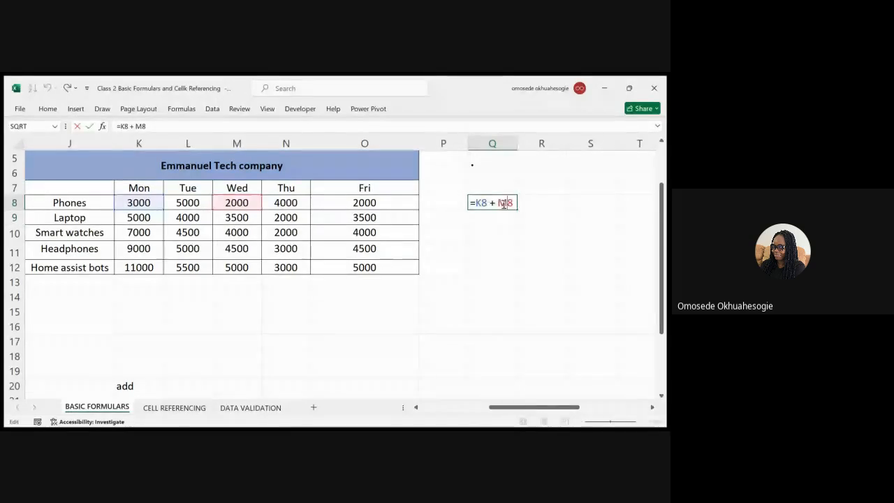
{"action": "key", "text": "BackSpace"}
{"action": "type", "text": "-"}
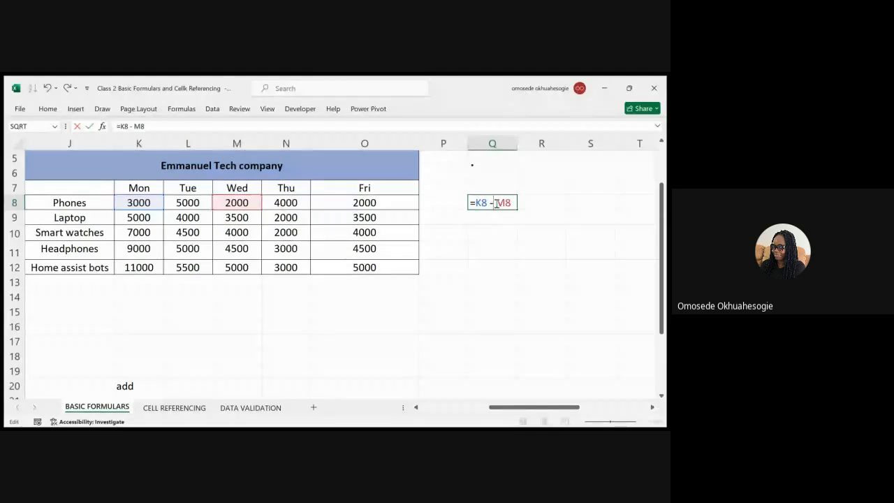
{"action": "key", "text": "Return"}
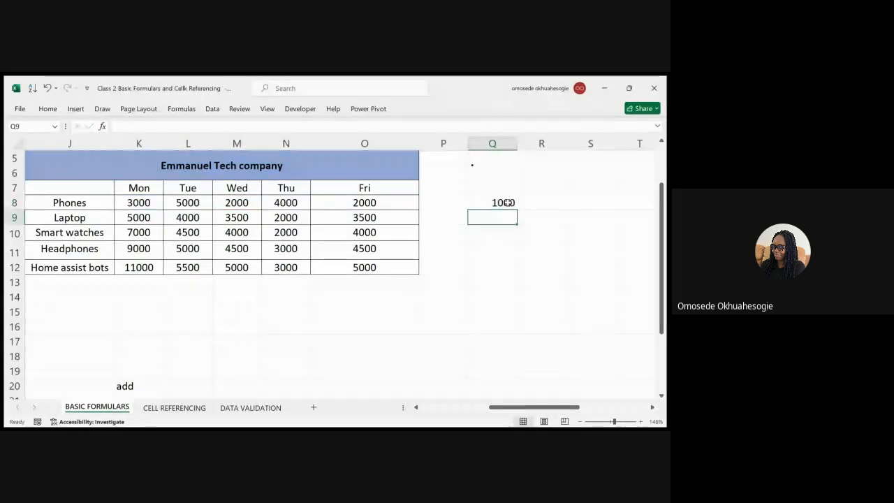
{"action": "double_click", "coordinate": [509, 203]}
{"action": "left_click_drag", "start_coordinate": [507, 204], "coordinate": [469, 276]}
Remove the M8 reference, try a /4 division, then cut Q8's formula back to '='.
{"action": "mouse_move", "coordinate": [498, 223]}
{"action": "left_mouse_down"}
{"action": "mouse_move", "coordinate": [521, 226]}
{"action": "mouse_move", "coordinate": [515, 202]}
{"action": "mouse_move", "coordinate": [511, 211]}
{"action": "left_mouse_up"}
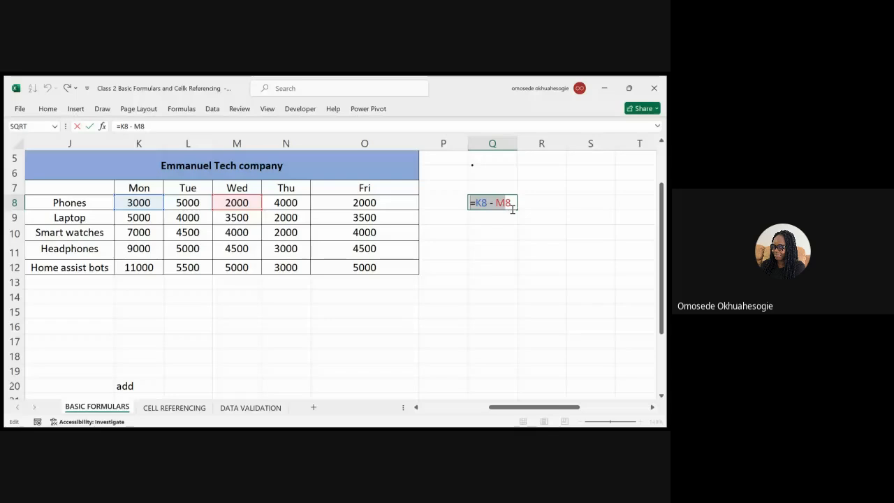
{"action": "left_click", "coordinate": [514, 203]}
{"action": "key", "text": "BackSpace"}
{"action": "key", "text": "BackSpace"}
{"action": "key", "text": "BackSpace"}
{"action": "key", "text": "BackSpace"}
{"action": "key", "text": "BackSpace"}
{"action": "key", "text": "BackSpace"}
{"action": "key", "text": "BackSpace"}
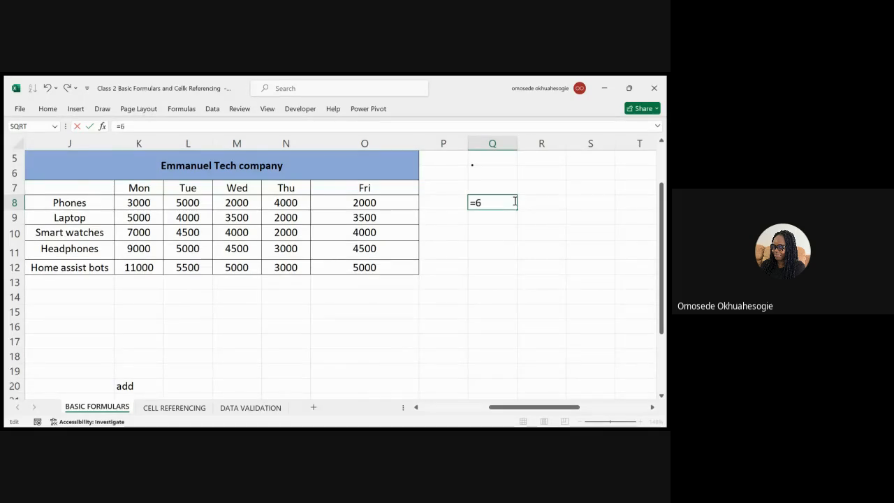
{"action": "type", "text": "/4"}
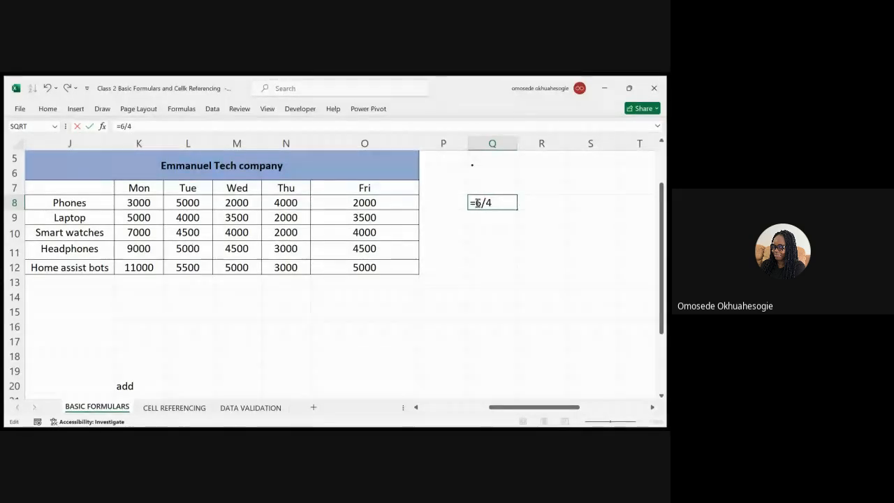
{"action": "key", "text": "BackSpace"}
{"action": "key", "text": "BackSpace"}
{"action": "key", "text": "BackSpace"}
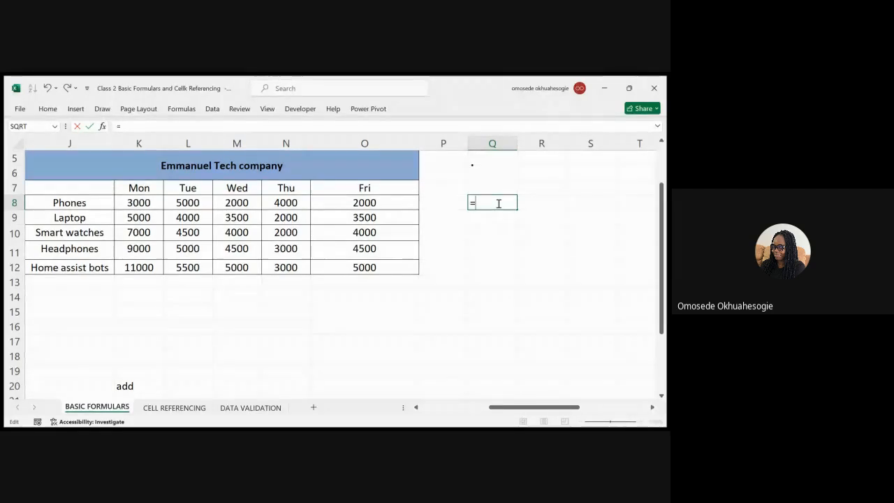
Type =MOD(6 into Q8 and dismiss the Meet screen-sharing bar and notification.
{"action": "type", "text": "MOD"}
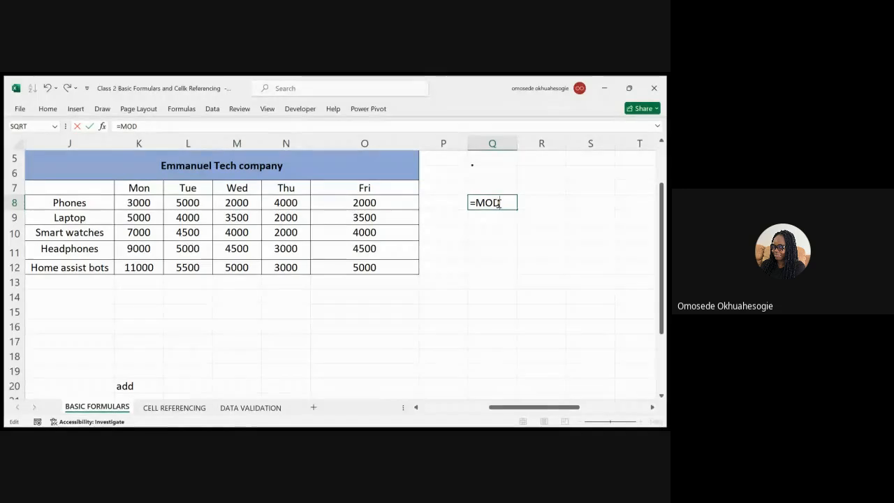
{"action": "type", "text": "(6"}
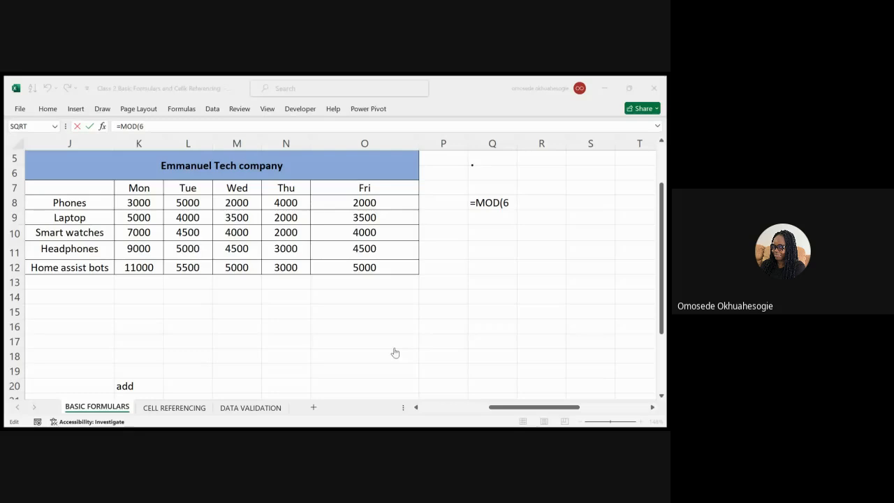
{"action": "left_click", "coordinate": [419, 420]}
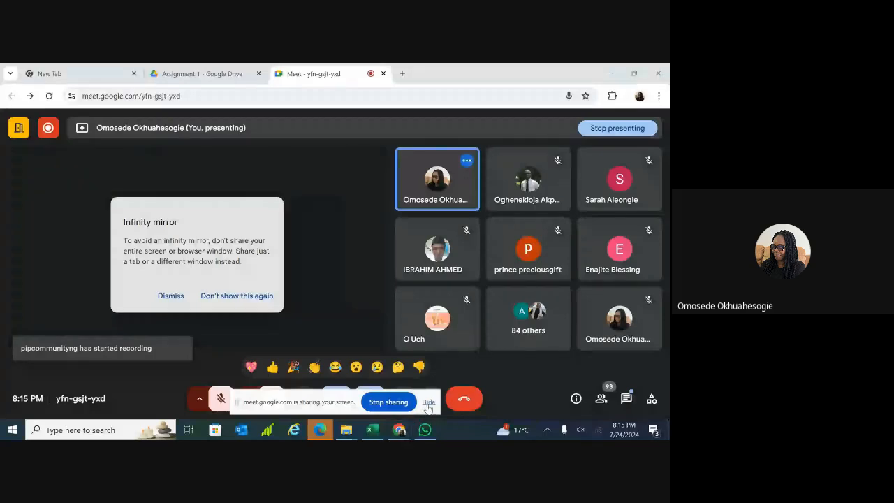
{"action": "left_click", "coordinate": [429, 402]}
{"action": "left_click", "coordinate": [370, 431]}
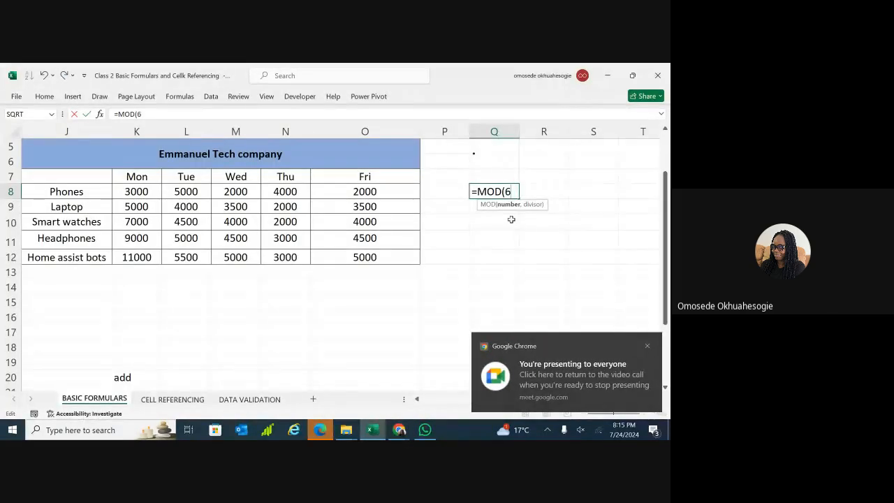
{"action": "left_click", "coordinate": [647, 345]}
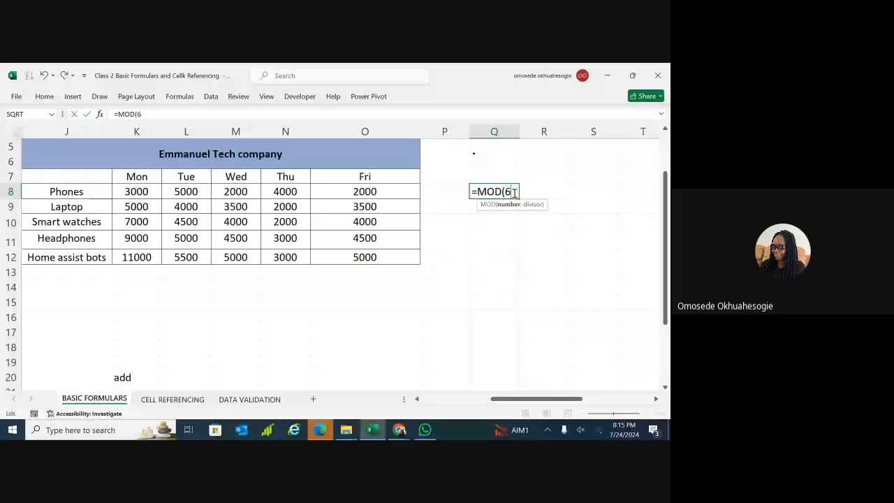
Complete =MOD(6,4) in Q8 so it shows the remainder 2.
{"action": "type", "text": ",4)"}
{"action": "key", "text": "Return"}
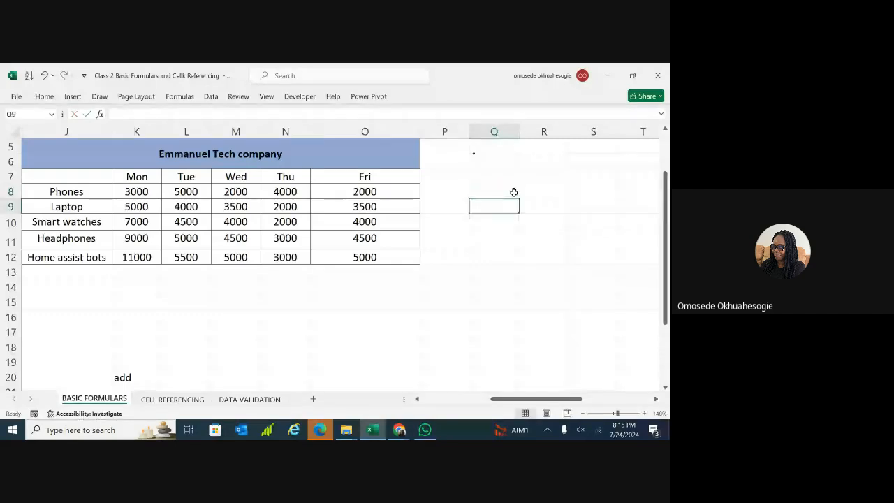
{"action": "left_click", "coordinate": [529, 235]}
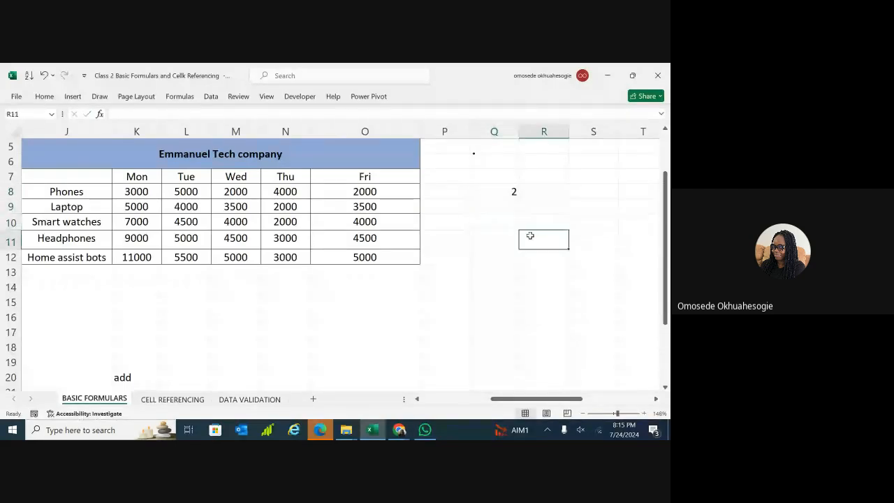
{"action": "left_click", "coordinate": [504, 191]}
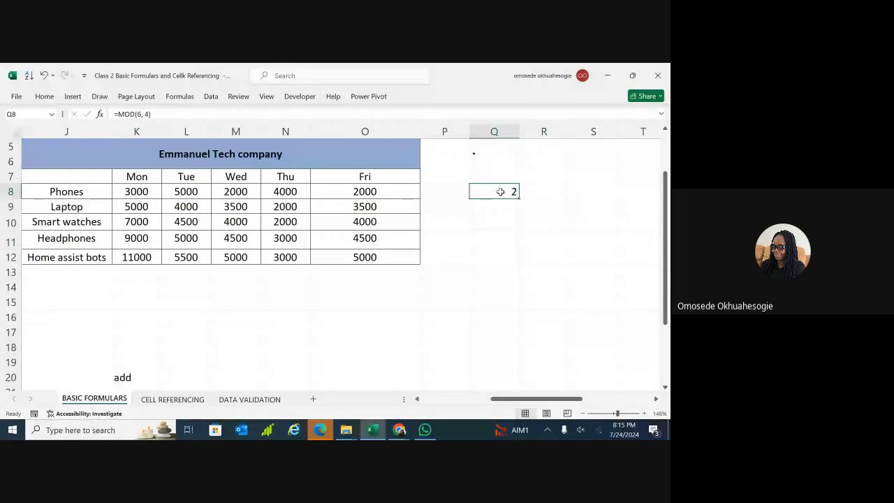
Delete the MOD name and closing parenthesis, clearing Q8 and scrolling toward column A.
{"action": "double_click", "coordinate": [491, 191]}
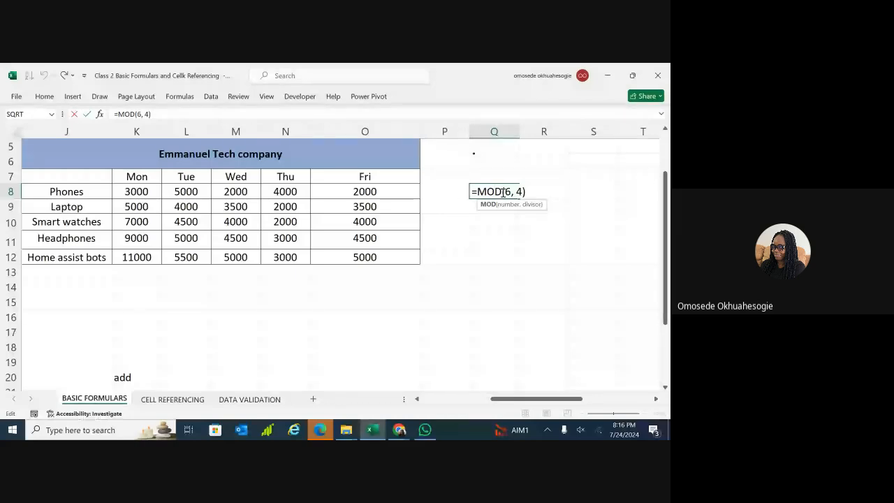
{"action": "double_click", "coordinate": [499, 192]}
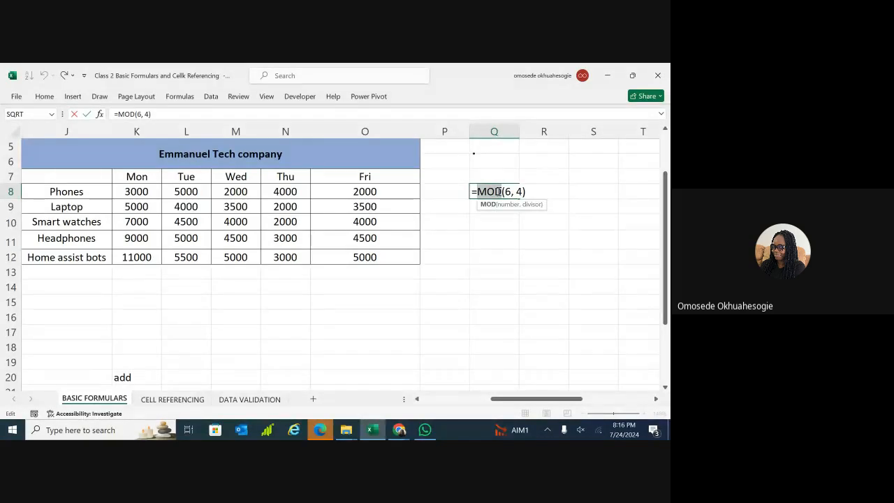
{"action": "key", "text": "BackSpace"}
{"action": "scroll", "coordinate": [395, 379], "scroll_direction": "down", "scroll_amount": 1}
{"action": "scroll", "coordinate": [396, 380], "scroll_direction": "left", "scroll_amount": 2}
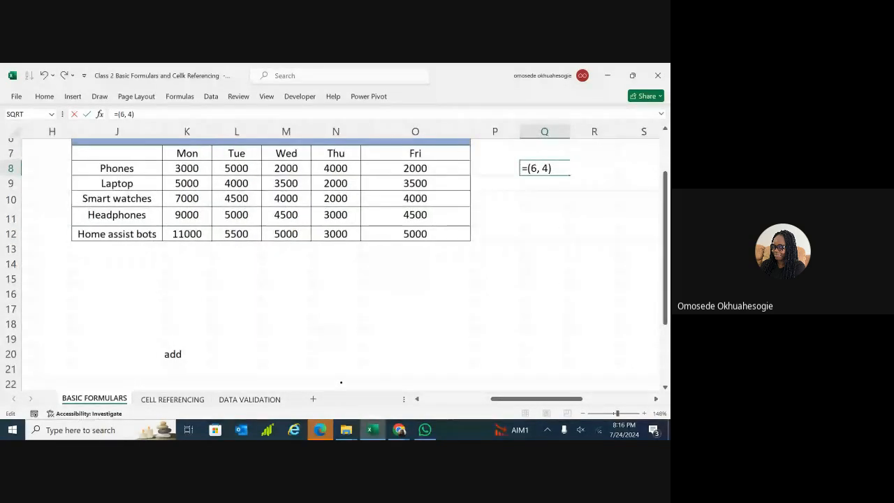
{"action": "scroll", "coordinate": [513, 191], "scroll_direction": "right", "scroll_amount": 1}
{"action": "scroll", "coordinate": [513, 191], "scroll_direction": "down", "scroll_amount": 1}
{"action": "left_click", "coordinate": [546, 163]}
{"action": "key", "text": "BackSpace"}
{"action": "key", "text": "BackSpace"}
{"action": "key", "text": "BackSpace"}
{"action": "key", "text": "BackSpace"}
{"action": "key", "text": "BackSpace"}
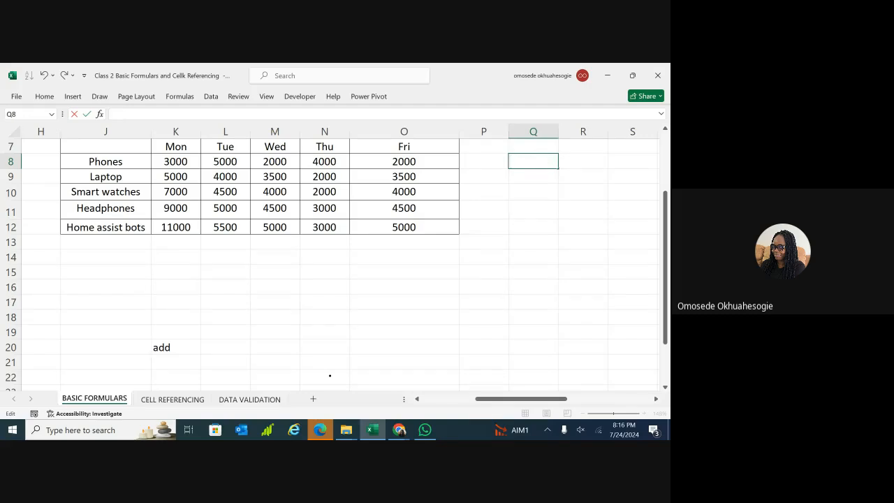
{"action": "scroll", "coordinate": [330, 376], "scroll_direction": "left", "scroll_amount": 6}
{"action": "scroll", "coordinate": [463, 145], "scroll_direction": "right", "scroll_amount": 1}
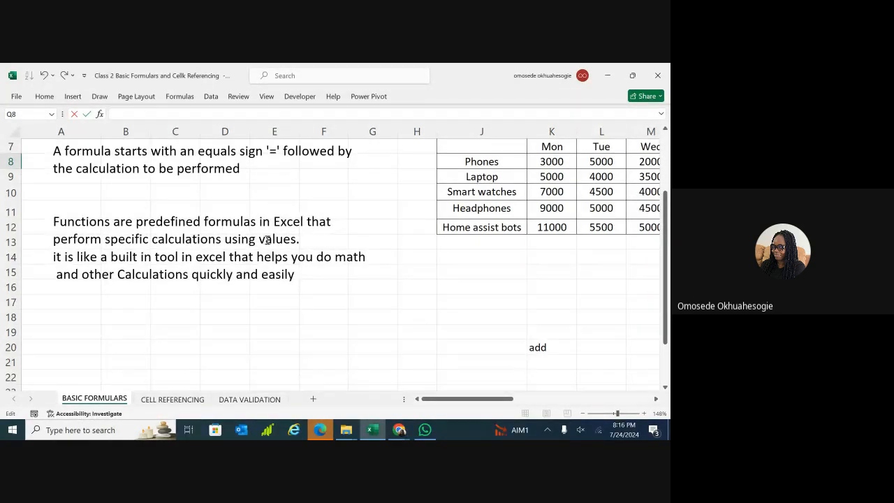
{"action": "left_click", "coordinate": [177, 221]}
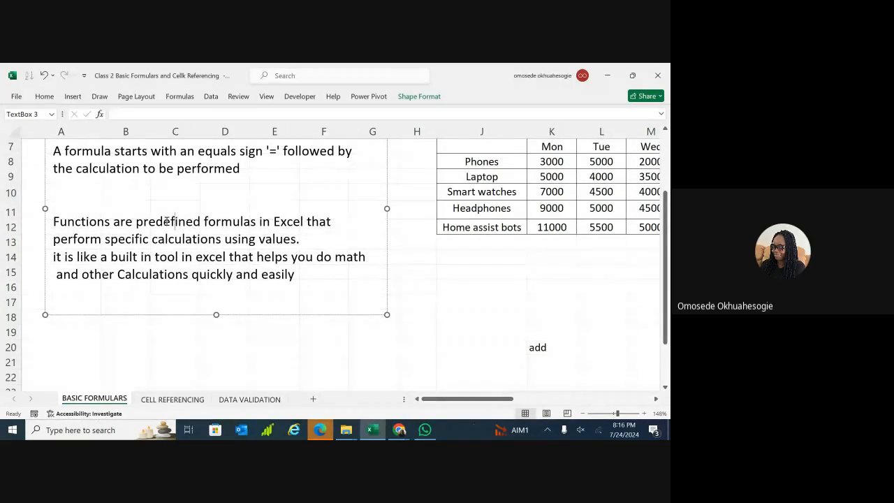
{"action": "left_click_drag", "start_coordinate": [176, 221], "coordinate": [217, 239]}
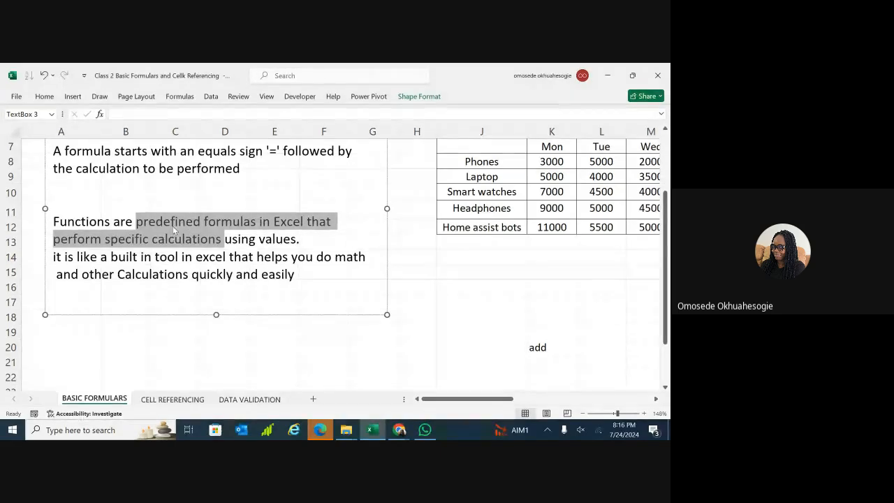
{"action": "left_click", "coordinate": [204, 223]}
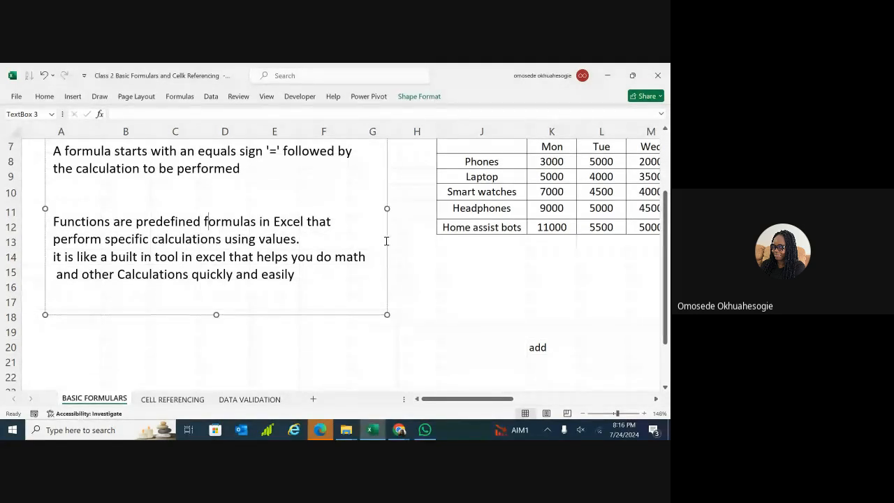
{"action": "double_click", "coordinate": [497, 274]}
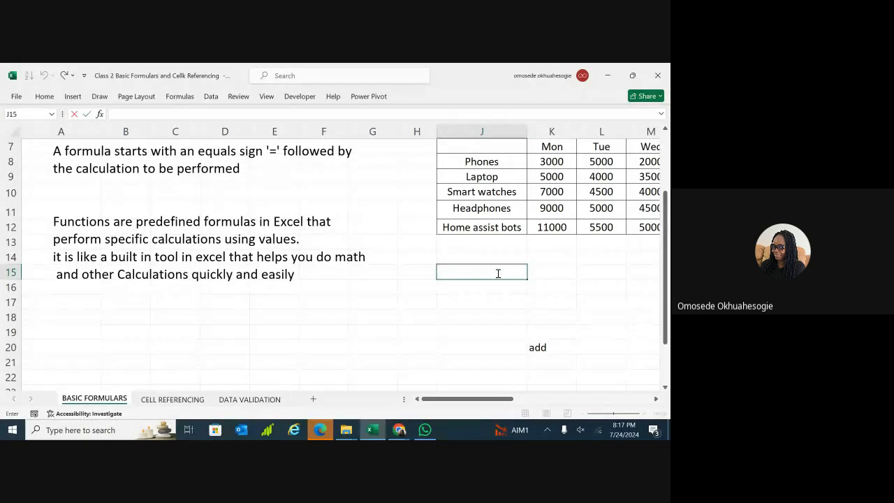
{"action": "double_click", "coordinate": [480, 287]}
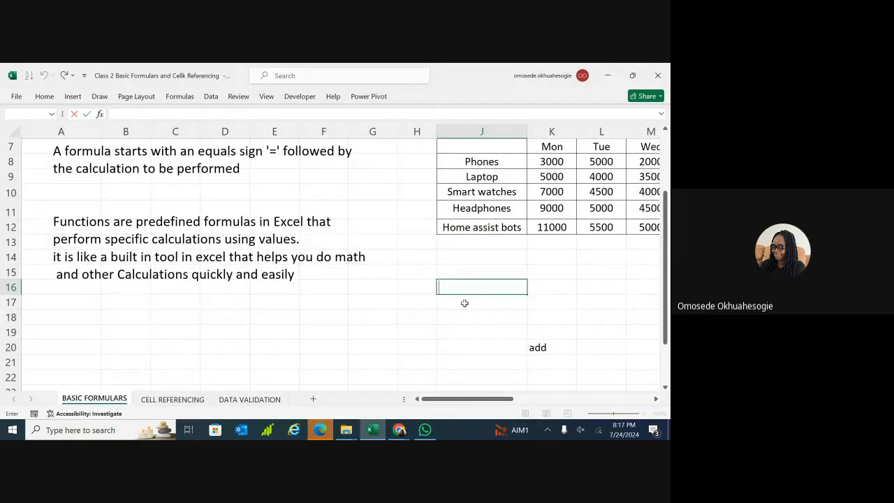
{"action": "double_click", "coordinate": [465, 301]}
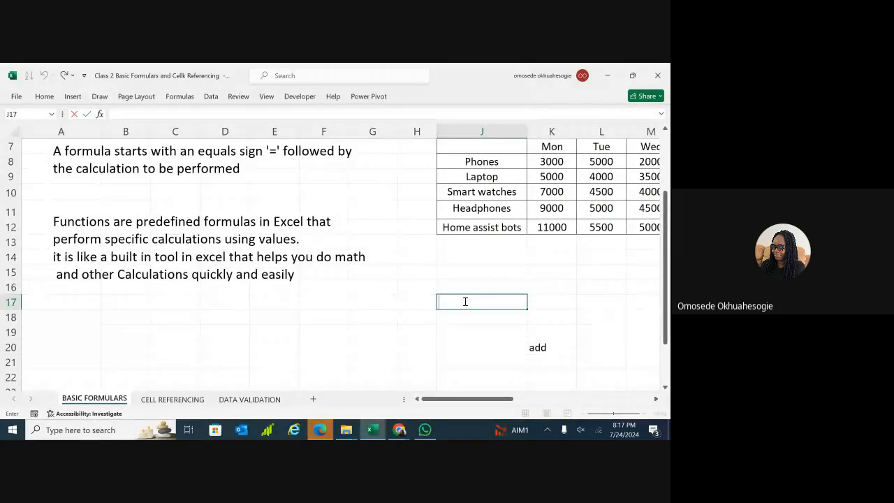
{"action": "left_click", "coordinate": [162, 223]}
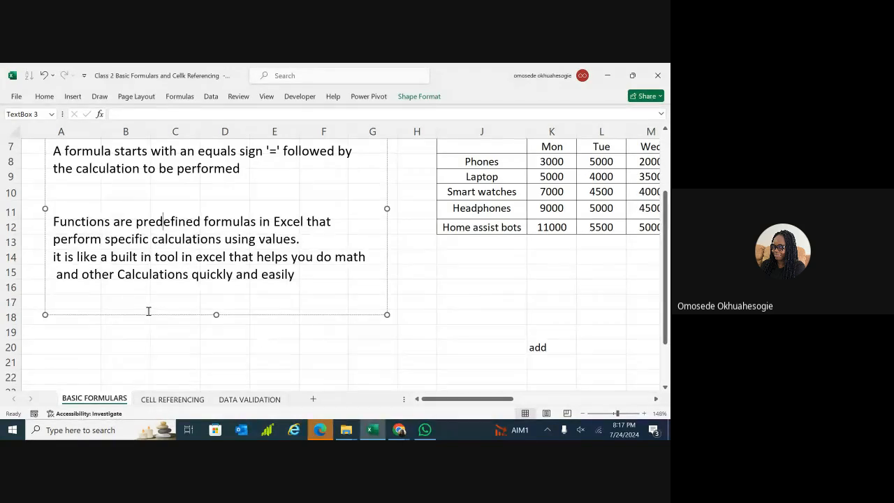
{"action": "left_click", "coordinate": [262, 347]}
{"action": "double_click", "coordinate": [262, 346]}
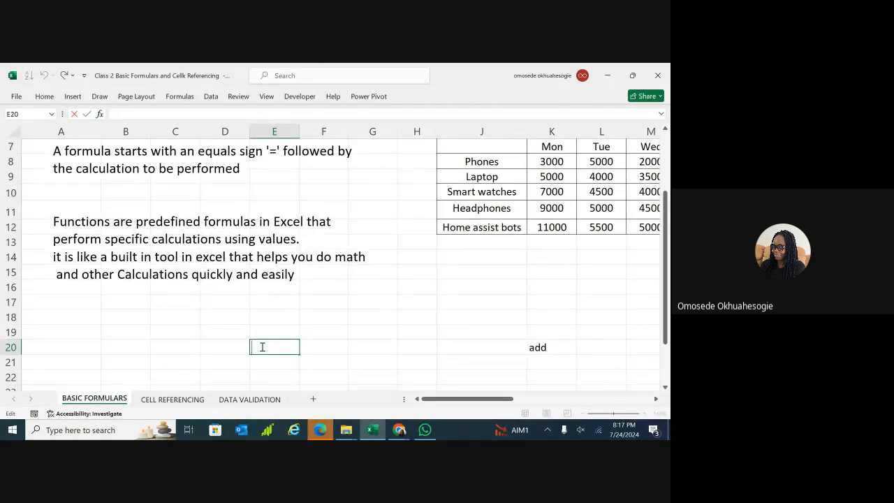
Enter =2 + 4 in E20 so it shows 6.
{"action": "type", "text": "=2 + E"}
{"action": "key", "text": "BackSpace"}
{"action": "type", "text": "4"}
{"action": "key", "text": "Return"}
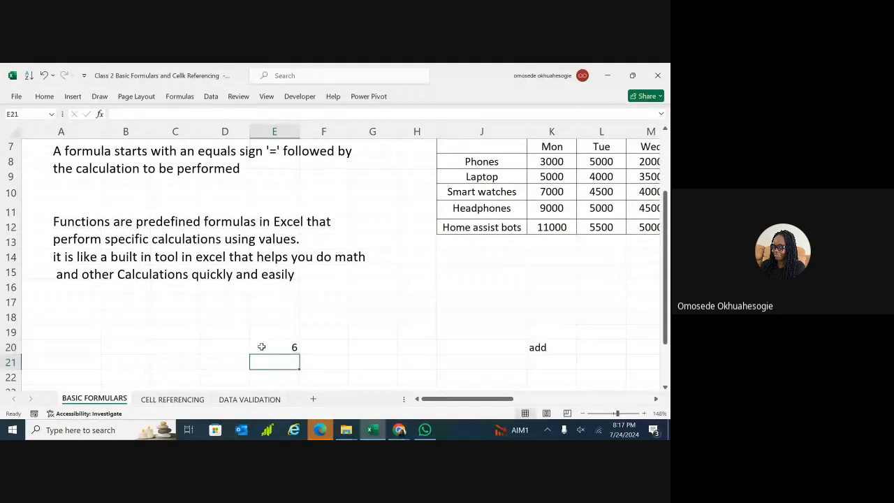
Enter =SUM(2, 4) in F20 and compare it with E20's formula.
{"action": "double_click", "coordinate": [320, 350]}
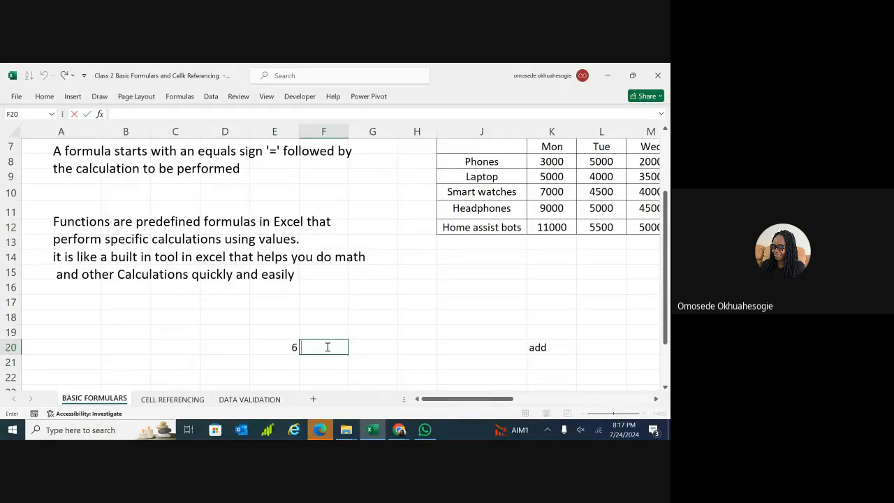
{"action": "type", "text": "=SUM"}
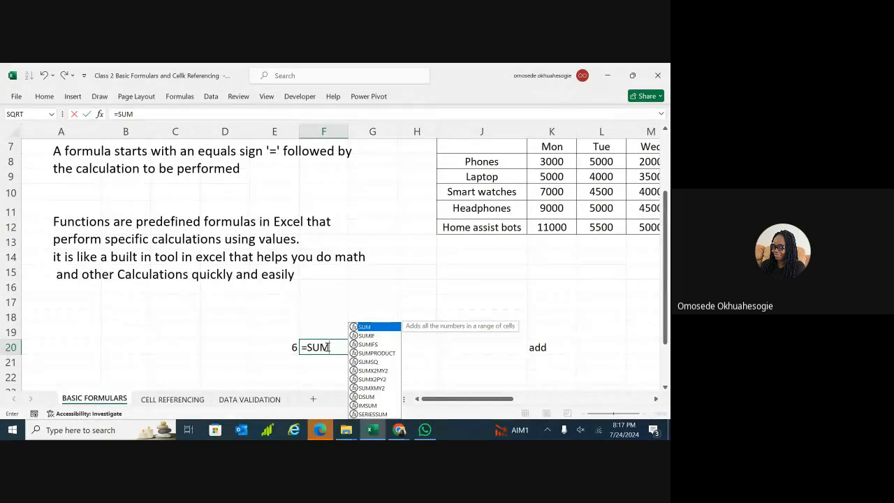
{"action": "type", "text": "(2"}
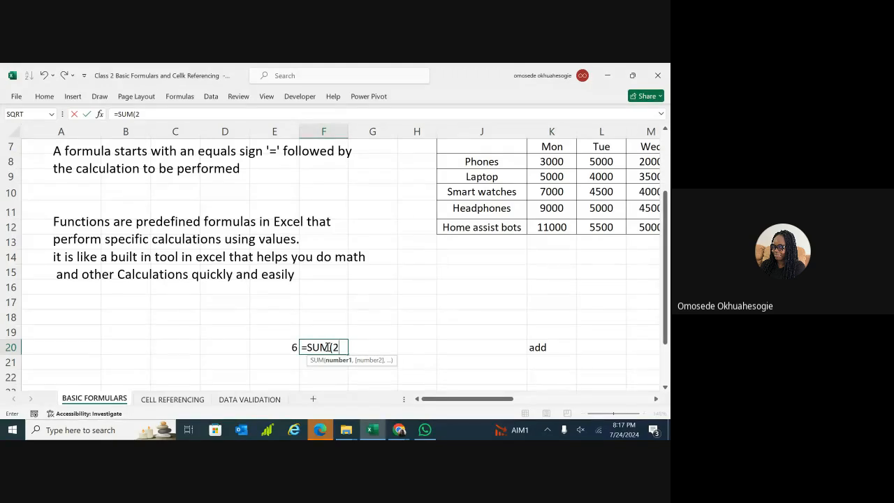
{"action": "type", "text": ", 4)"}
{"action": "key", "text": "Return"}
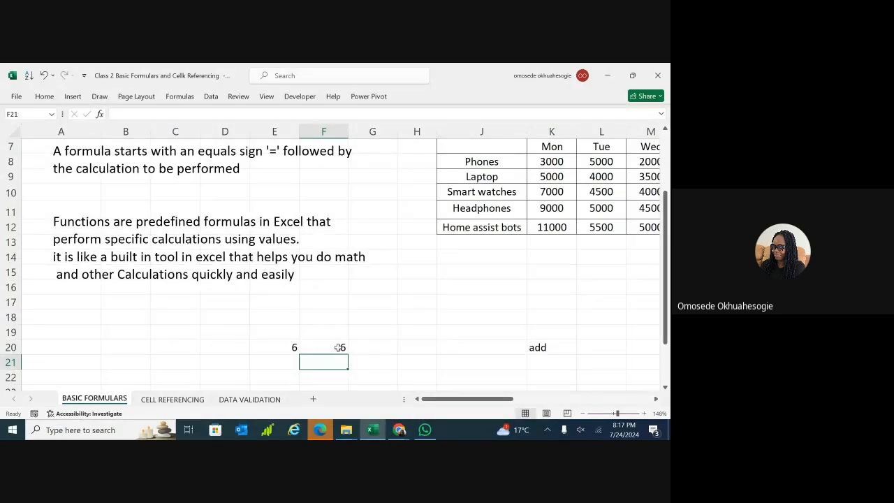
{"action": "left_click", "coordinate": [332, 348]}
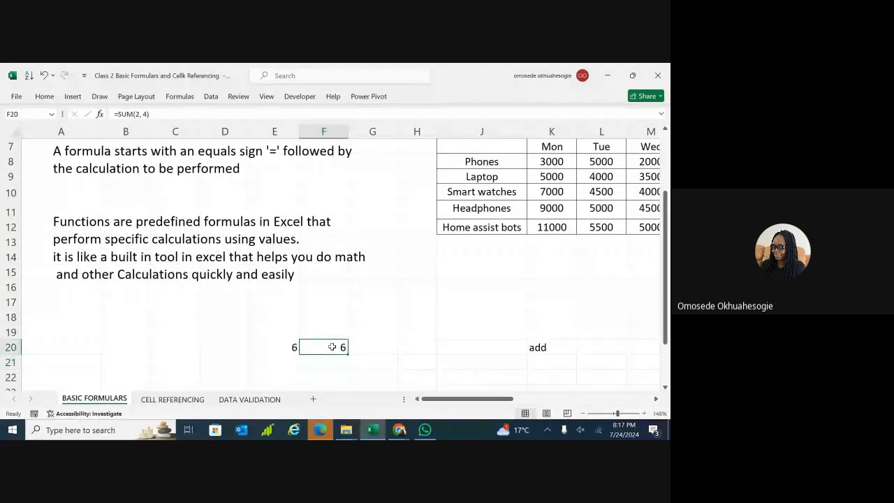
{"action": "left_click", "coordinate": [279, 348]}
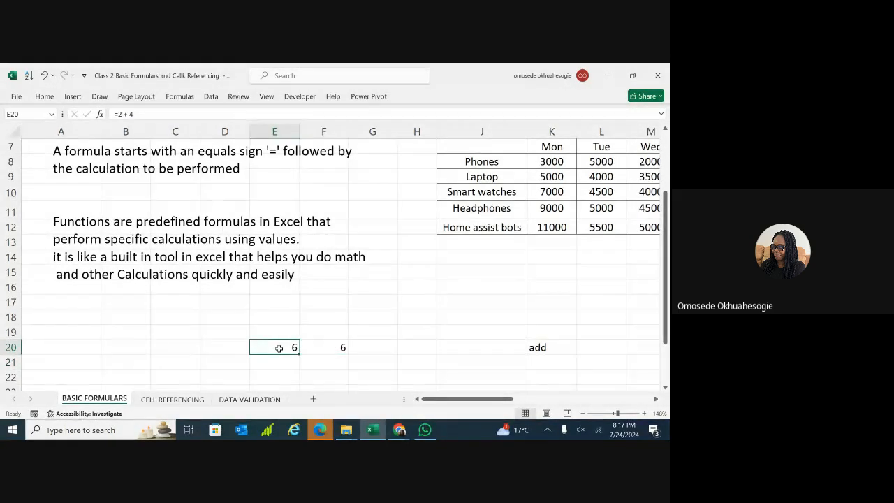
Clear the formulas from F20 and E20.
{"action": "double_click", "coordinate": [279, 348]}
{"action": "left_click", "coordinate": [328, 348]}
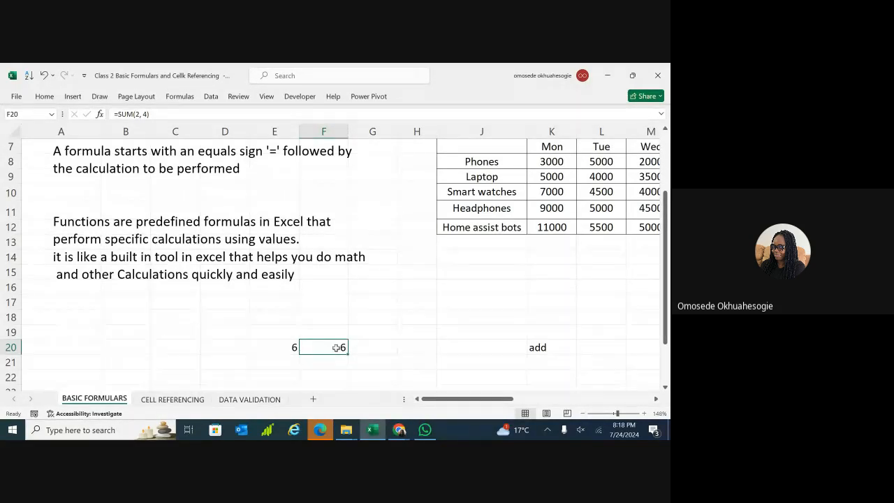
{"action": "key", "text": "BackSpace"}
{"action": "left_click", "coordinate": [296, 345]}
{"action": "key", "text": "BackSpace"}
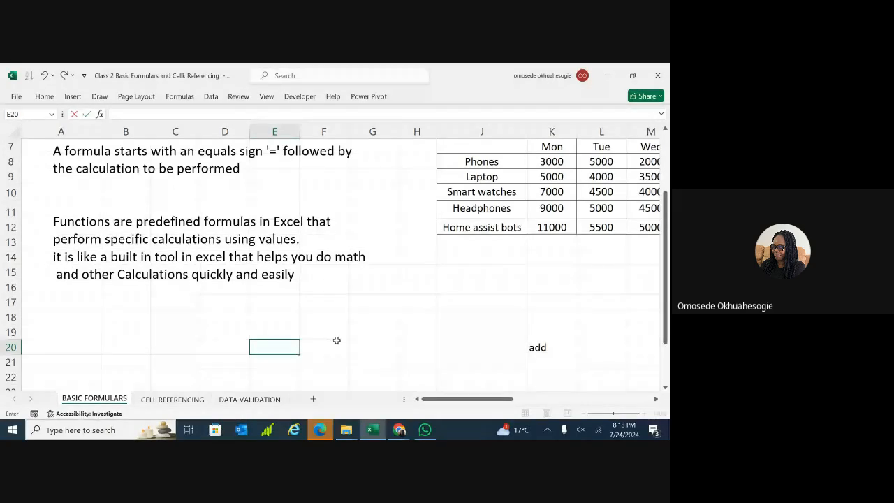
{"action": "scroll", "coordinate": [420, 374], "scroll_direction": "right", "scroll_amount": 5}
Bring the sales table into view and start a formula in K16 for Monday's total.
{"action": "scroll", "coordinate": [409, 334], "scroll_direction": "up", "scroll_amount": 2}
{"action": "scroll", "coordinate": [409, 334], "scroll_direction": "down", "scroll_amount": 1}
{"action": "scroll", "coordinate": [409, 334], "scroll_direction": "down", "scroll_amount": 1}
{"action": "scroll", "coordinate": [408, 334], "scroll_direction": "right", "scroll_amount": 1}
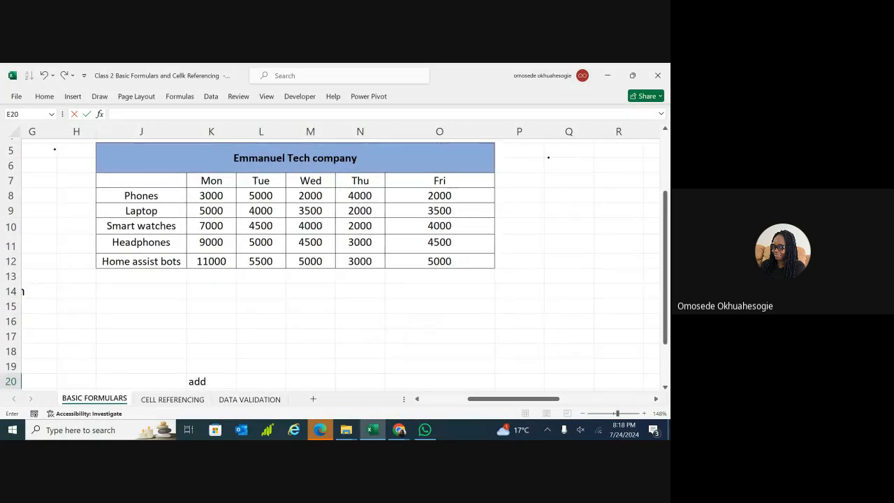
{"action": "scroll", "coordinate": [408, 334], "scroll_direction": "left", "scroll_amount": 1}
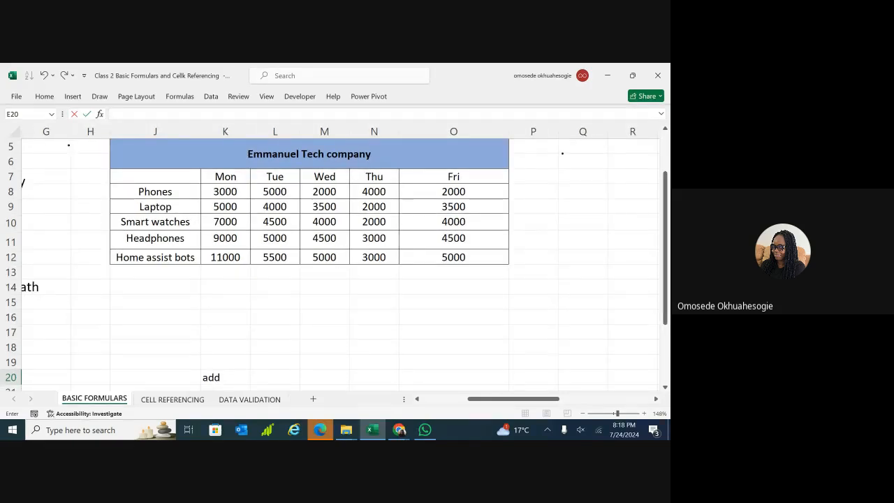
{"action": "left_click", "coordinate": [330, 316]}
{"action": "left_click", "coordinate": [296, 315]}
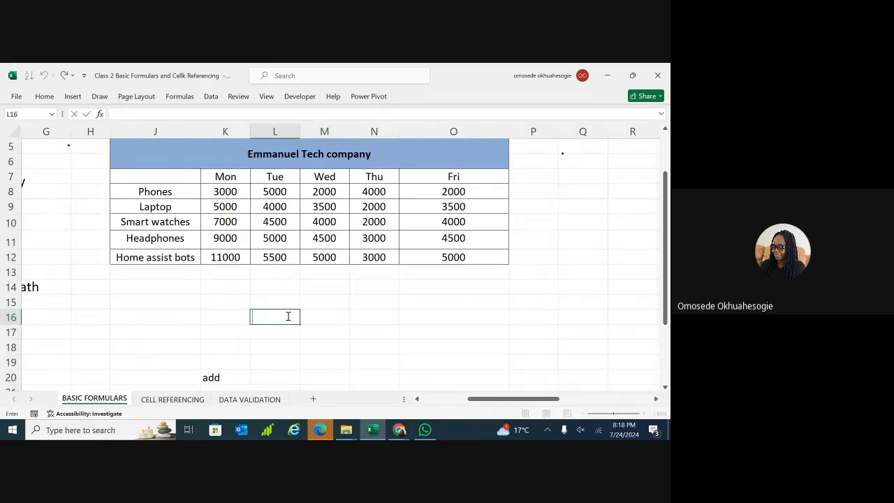
{"action": "left_click", "coordinate": [234, 323]}
{"action": "double_click", "coordinate": [229, 321]}
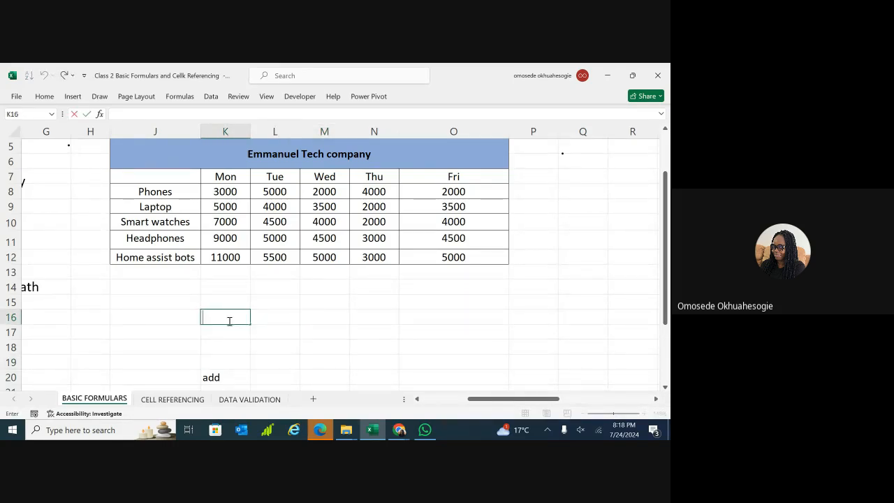
{"action": "type", "text": "="}
{"action": "type", "text": "3000"}
{"action": "key", "text": "BackSpace"}
{"action": "key", "text": "BackSpace"}
{"action": "key", "text": "BackSpace"}
{"action": "key", "text": "BackSpace"}
Complete =K8 + K9 + K10+ K11+ K12 in K16, totalling 35000.
{"action": "type", "text": "K8"}
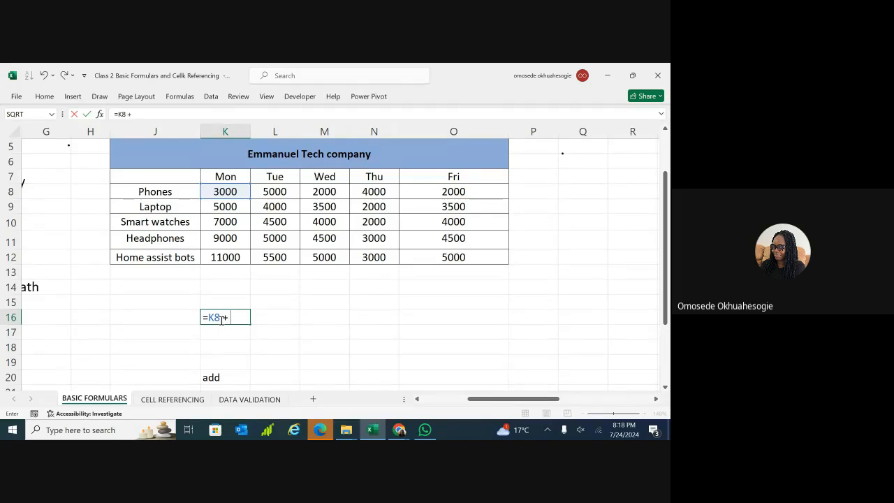
{"action": "type", "text": "+ J"}
{"action": "key", "text": "BackSpace"}
{"action": "type", "text": "K9"}
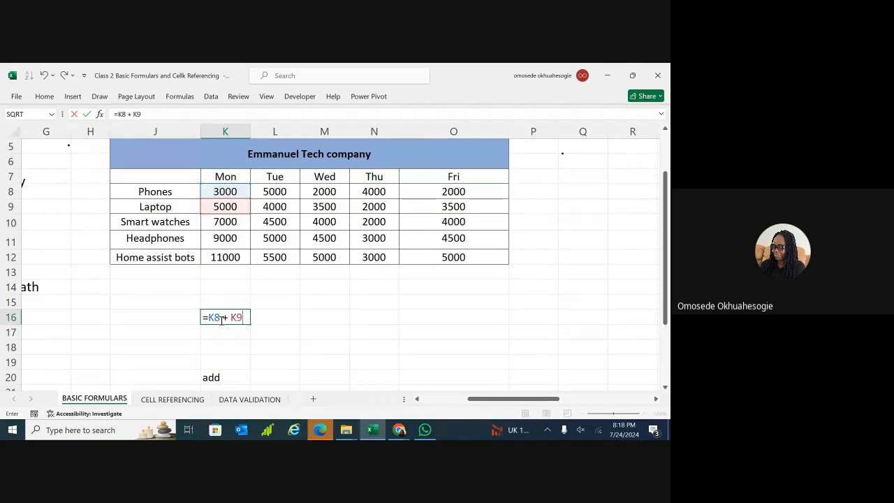
{"action": "type", "text": " + K10"}
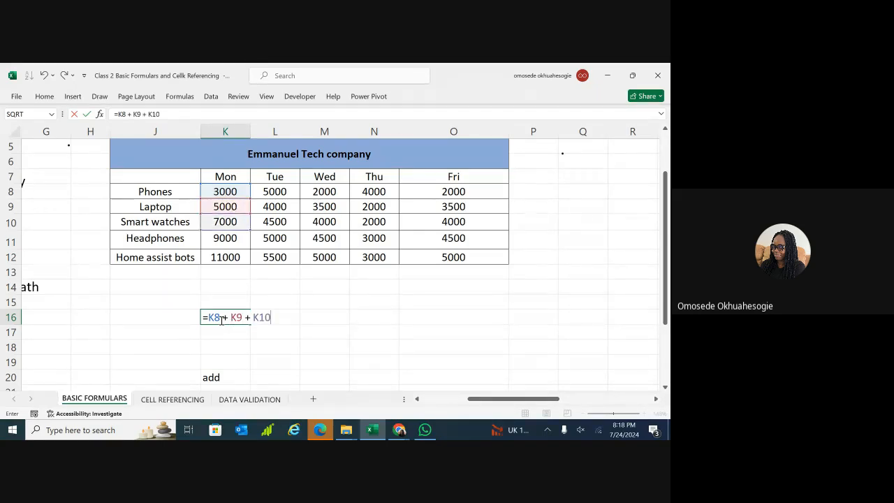
{"action": "type", "text": "+ K11"}
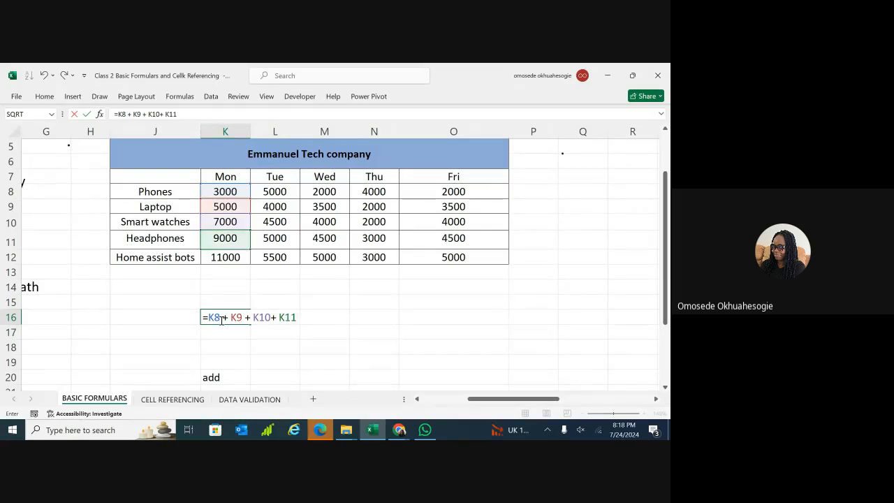
{"action": "type", "text": "+ K12"}
{"action": "key", "text": "Return"}
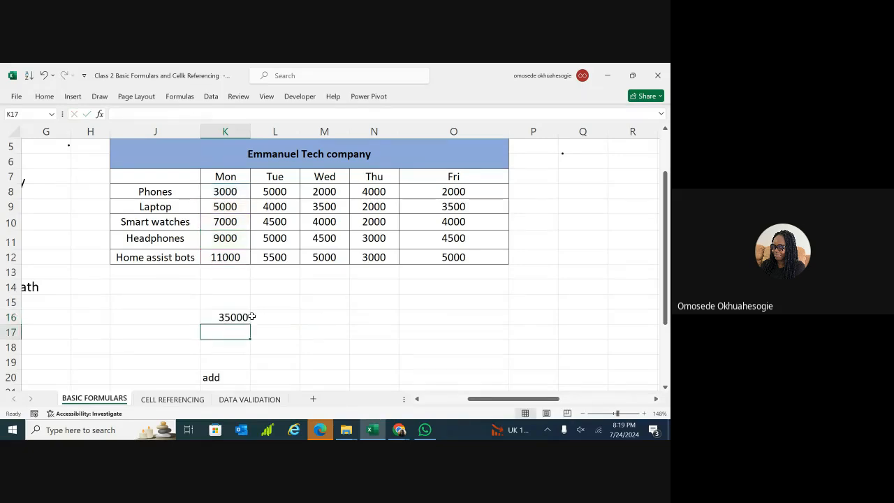
{"action": "left_click", "coordinate": [234, 316]}
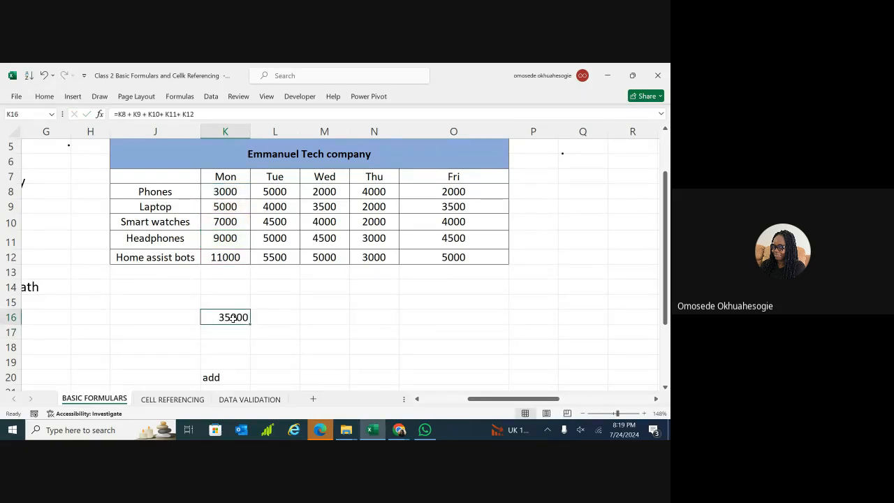
Enter =SUM(K8:K12) in K17 by selecting Monday's range, giving 35000.
{"action": "double_click", "coordinate": [224, 334]}
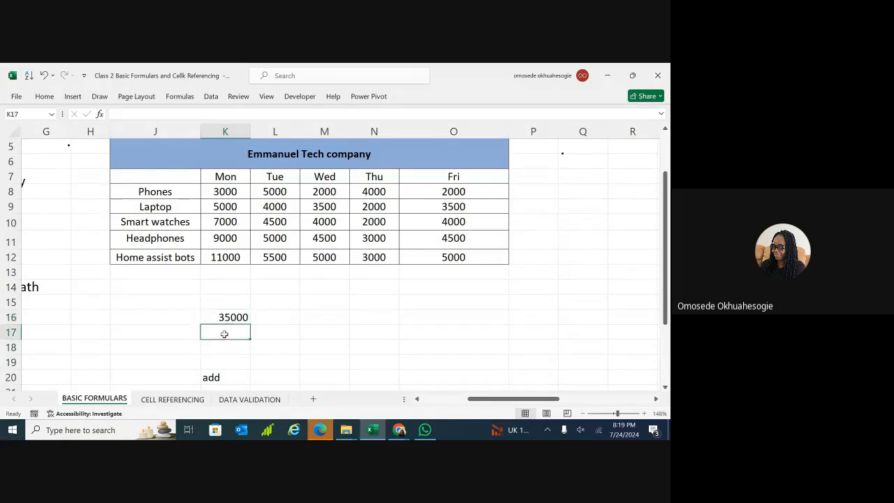
{"action": "type", "text": "="}
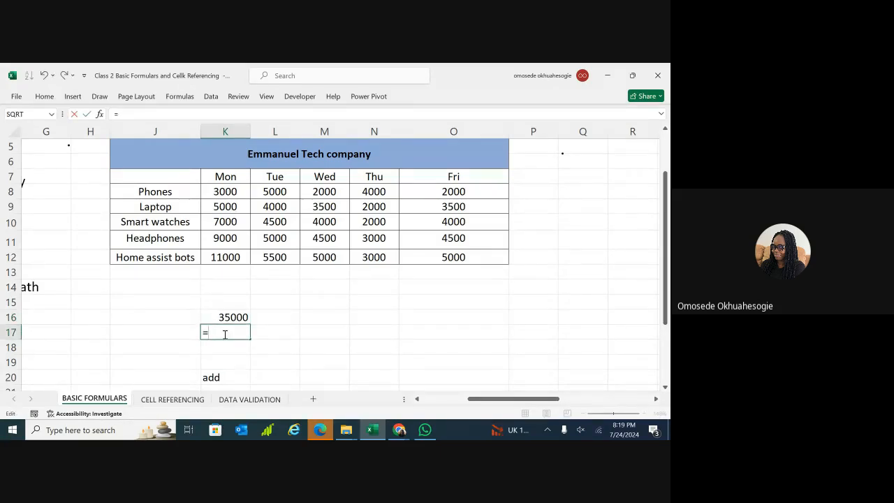
{"action": "type", "text": "SUM"}
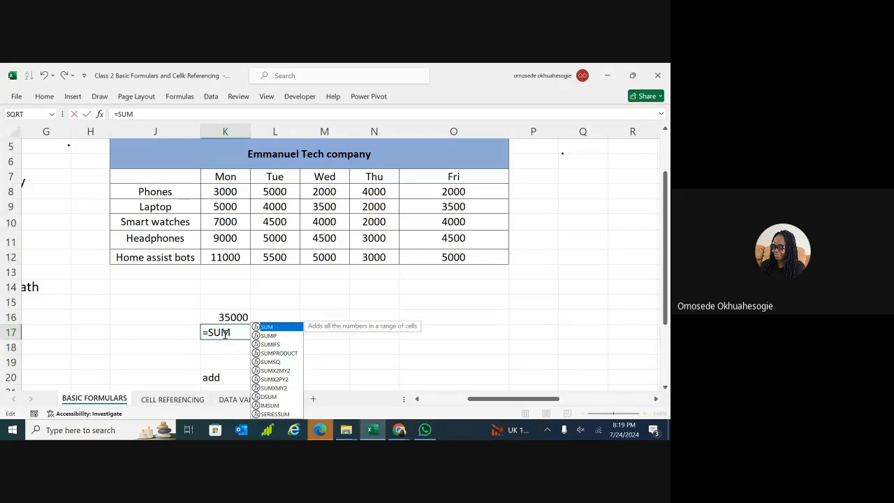
{"action": "type", "text": "("}
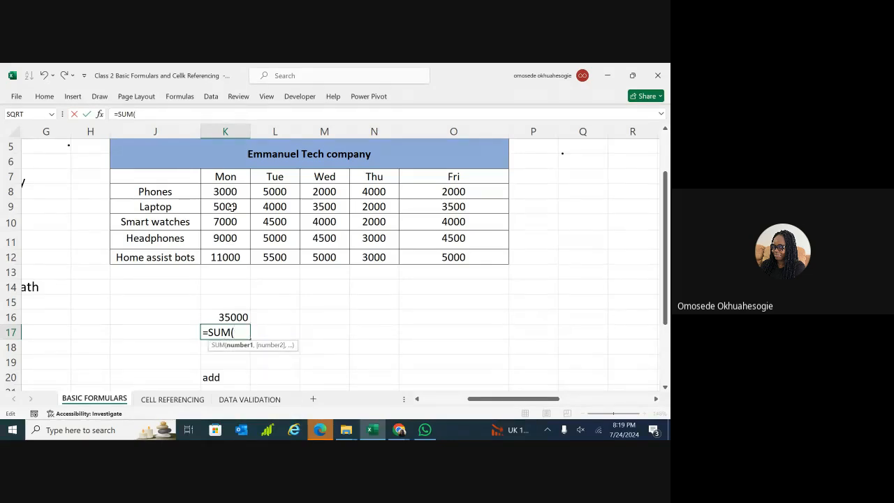
{"action": "left_click", "coordinate": [235, 191]}
{"action": "left_click_drag", "start_coordinate": [234, 198], "coordinate": [234, 248]}
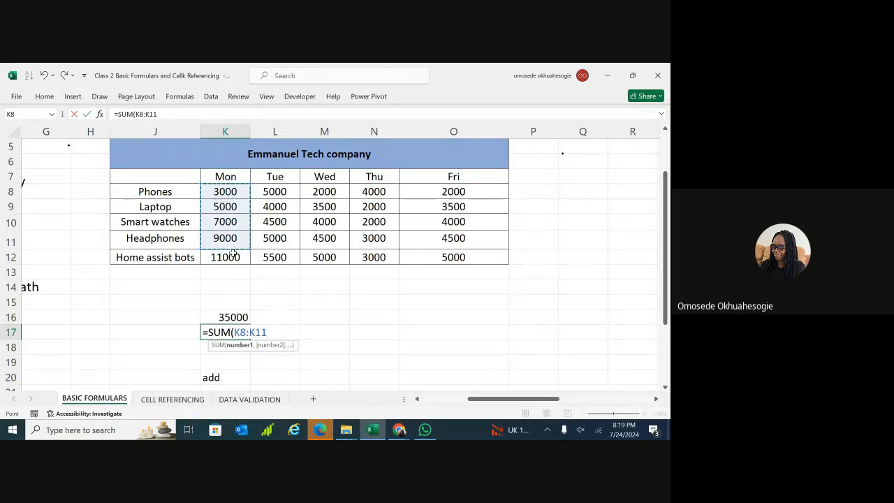
{"action": "left_click_drag", "start_coordinate": [236, 200], "coordinate": [238, 257]}
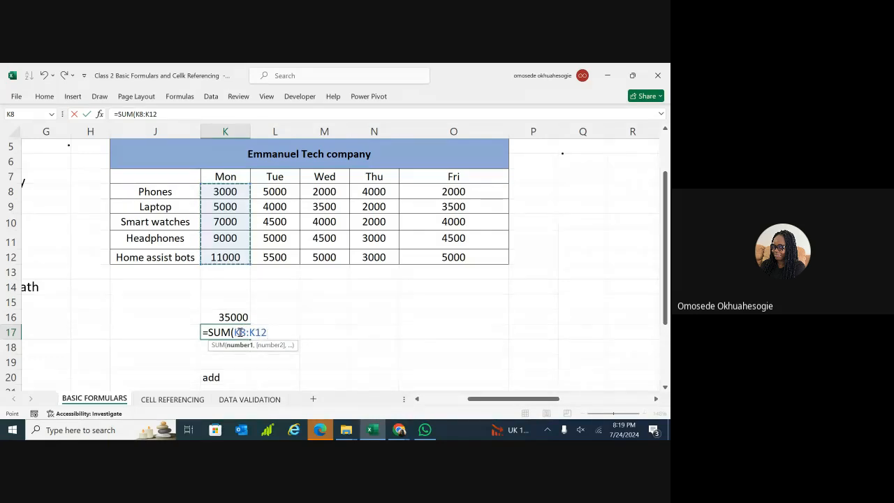
{"action": "left_click", "coordinate": [243, 332]}
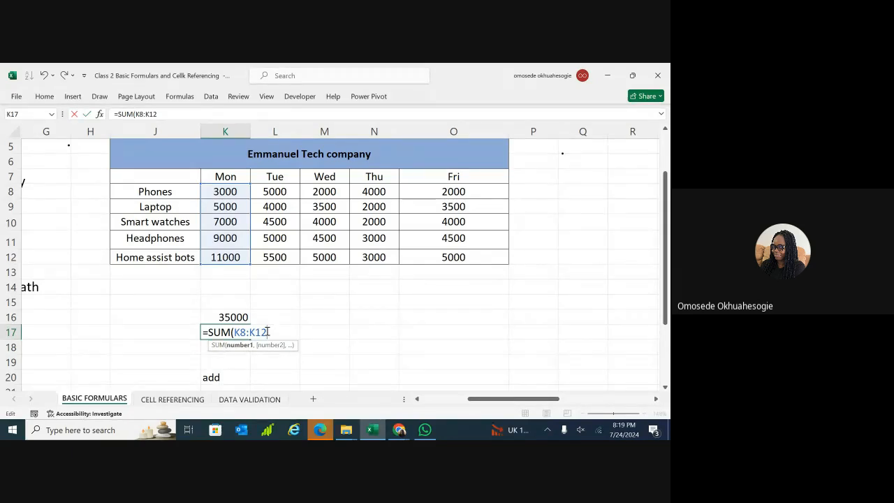
{"action": "key", "text": "Return"}
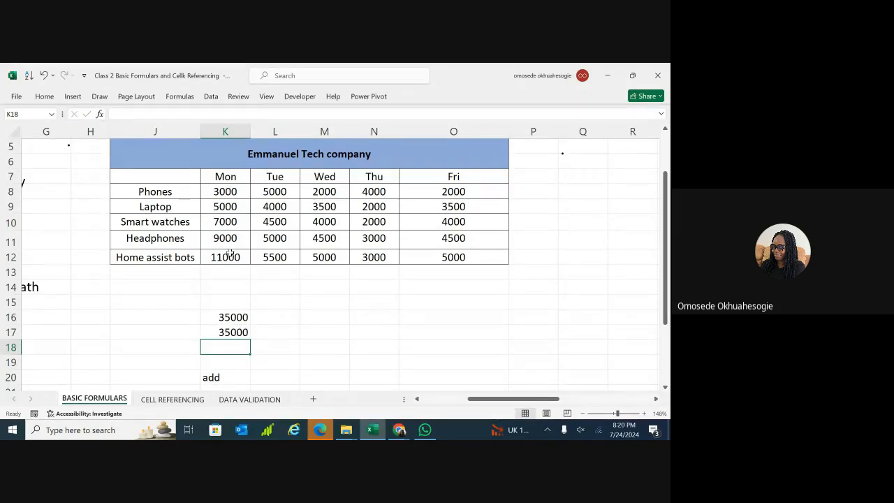
Type =SUM(K8:K12) into K18 so it also shows Monday's 35000 total.
{"action": "left_click", "coordinate": [230, 193]}
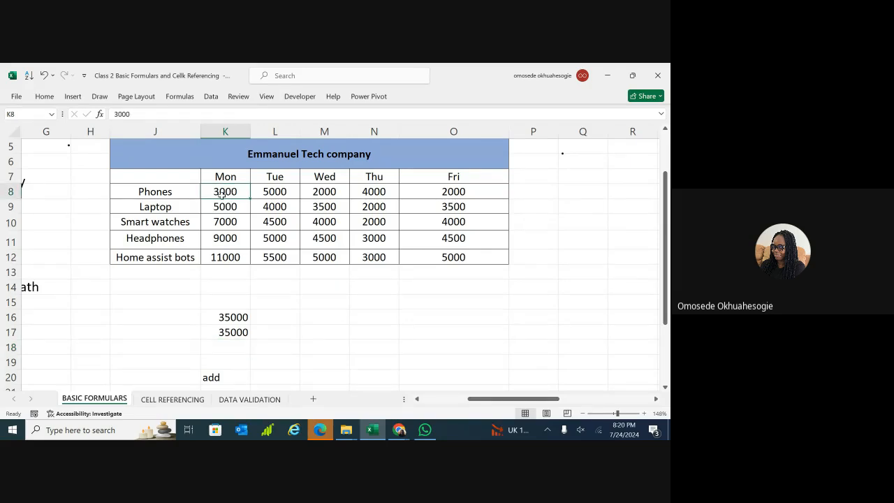
{"action": "left_click", "coordinate": [223, 255]}
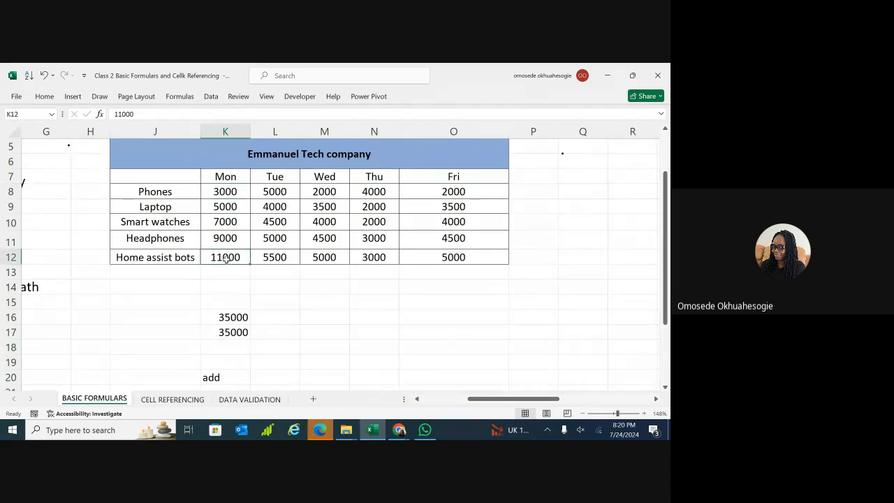
{"action": "double_click", "coordinate": [230, 350]}
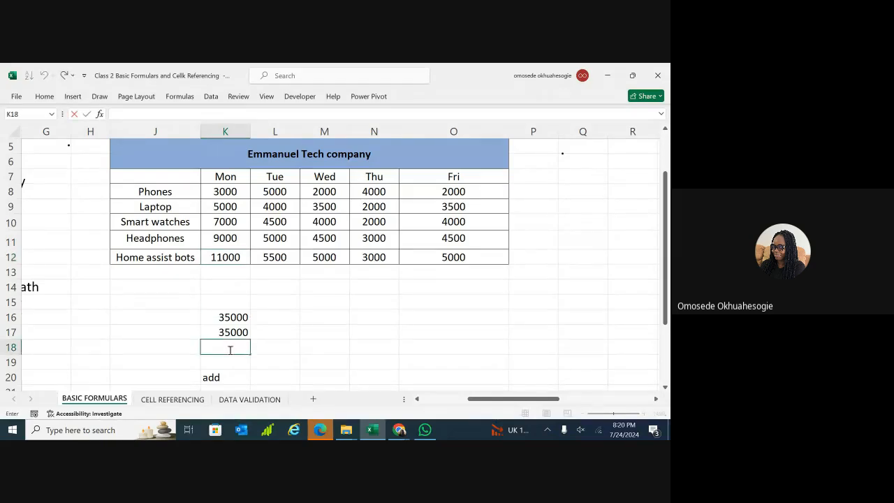
{"action": "type", "text": "=S"}
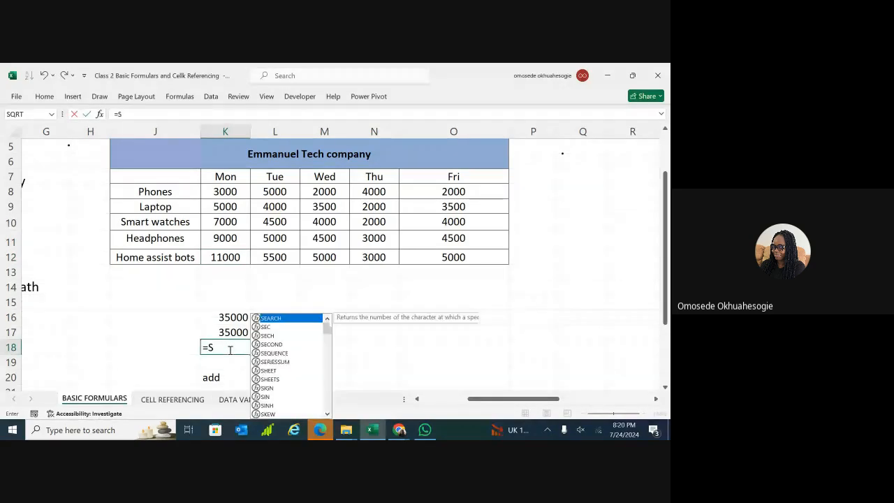
{"action": "type", "text": "UM("}
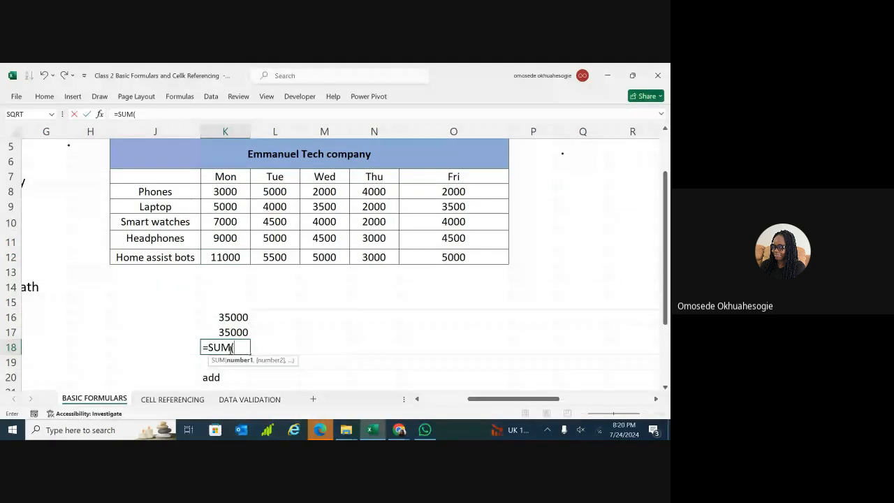
{"action": "type", "text": "K8:"}
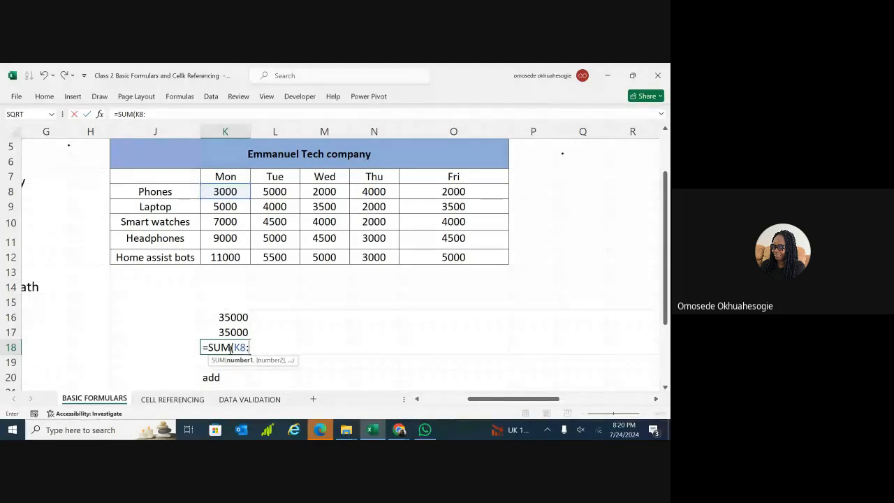
{"action": "type", "text": "K12"}
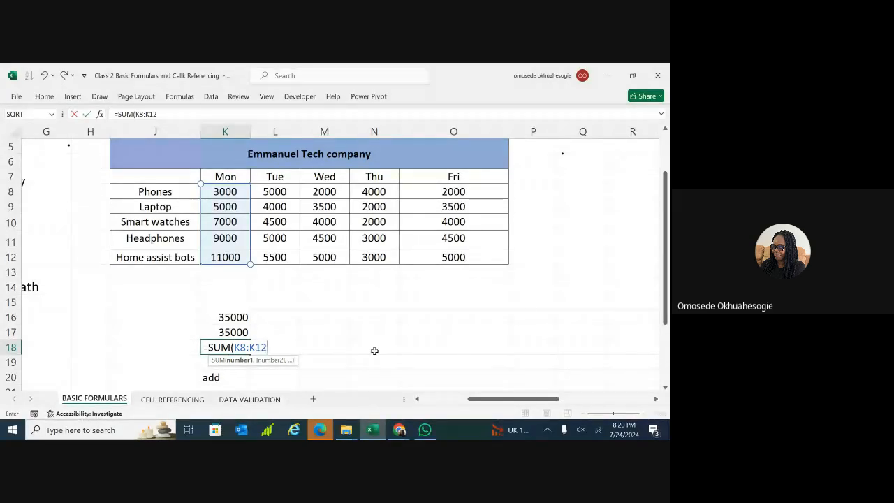
{"action": "type", "text": ")"}
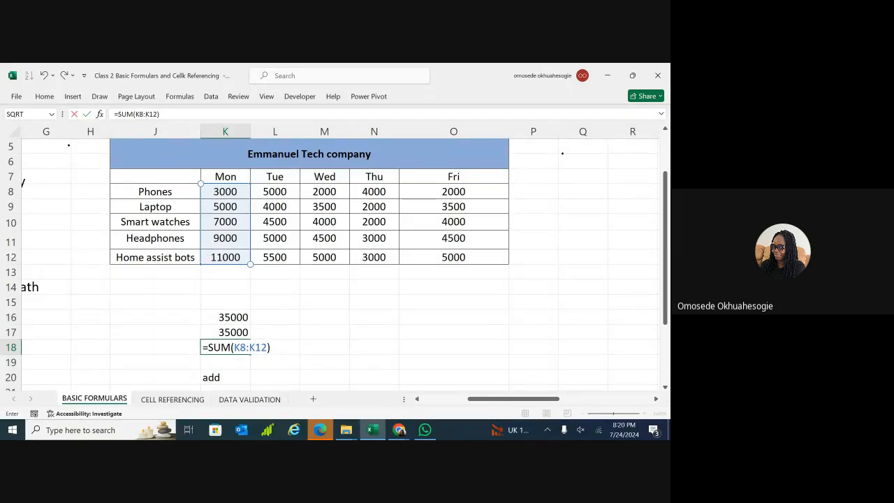
{"action": "key", "text": "Return"}
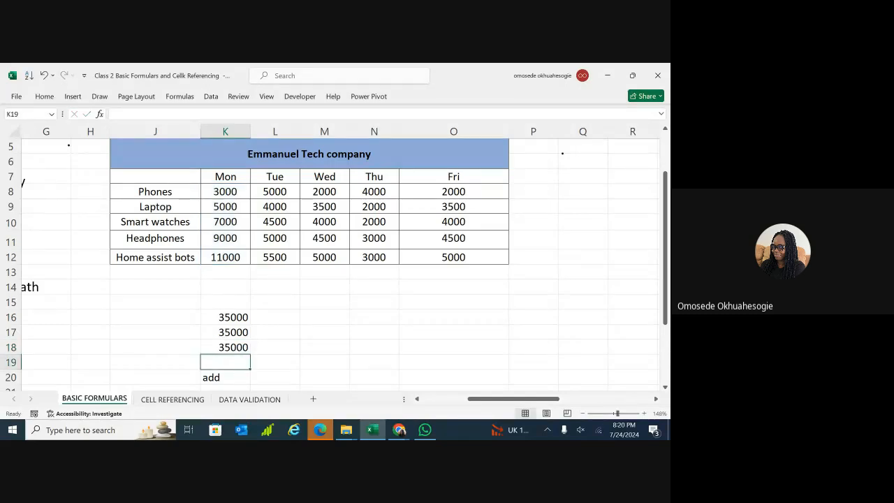
{"action": "left_click", "coordinate": [245, 235]}
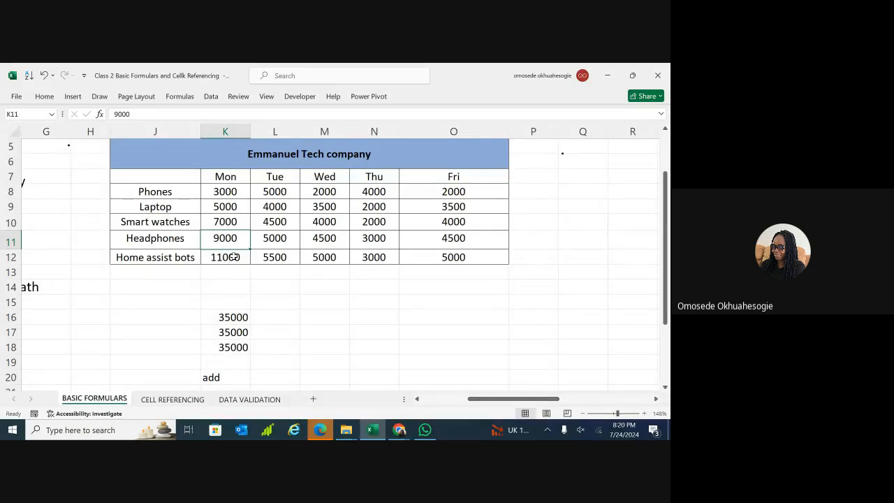
Delete the 35000 totals from K18, K17 and K16, leaving the cells empty.
{"action": "left_click", "coordinate": [236, 346]}
{"action": "double_click", "coordinate": [235, 347]}
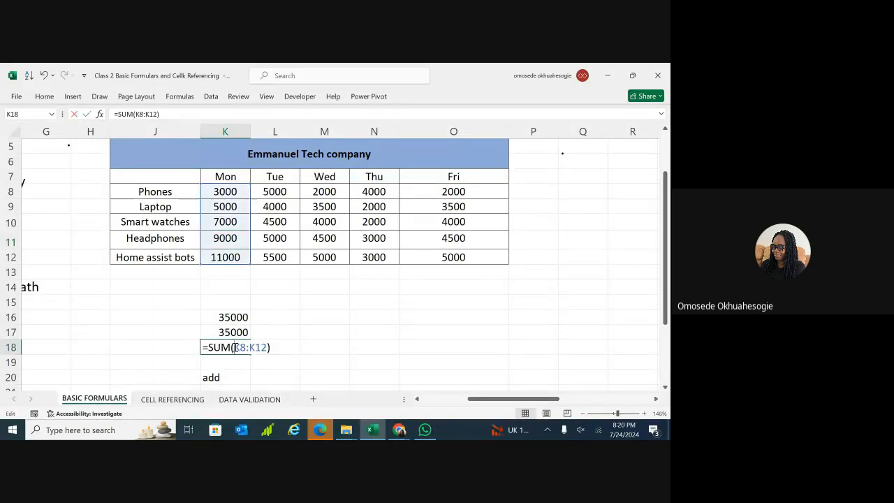
{"action": "double_click", "coordinate": [235, 347]}
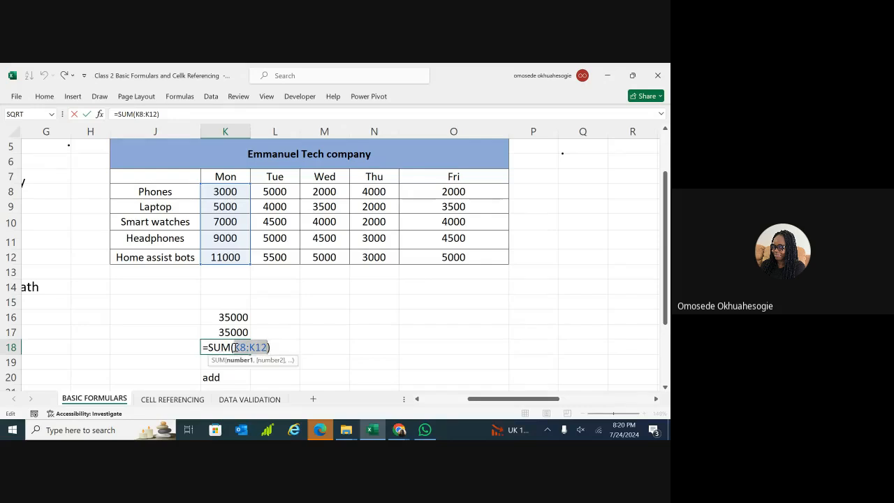
{"action": "key", "text": "BackSpace"}
{"action": "key", "text": "BackSpace"}
{"action": "key", "text": "BackSpace"}
{"action": "key", "text": "BackSpace"}
{"action": "key", "text": "BackSpace"}
{"action": "key", "text": "BackSpace"}
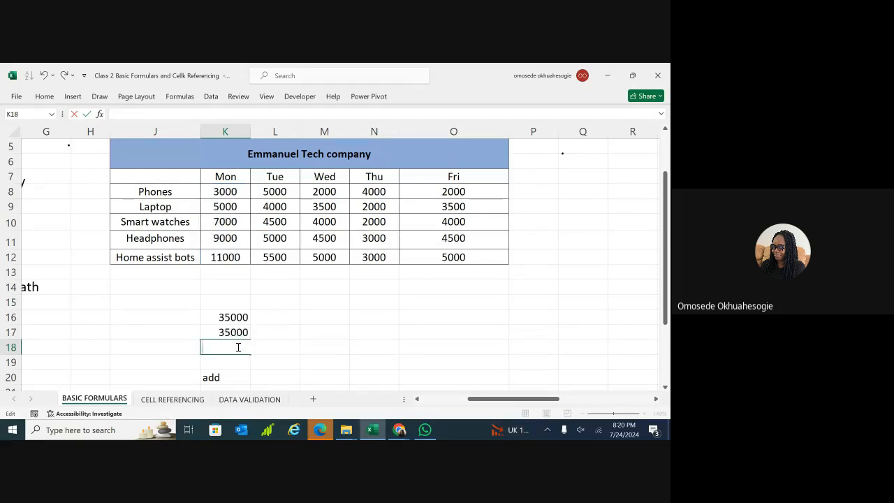
{"action": "left_click", "coordinate": [240, 332]}
{"action": "key", "text": "BackSpace"}
{"action": "double_click", "coordinate": [243, 318]}
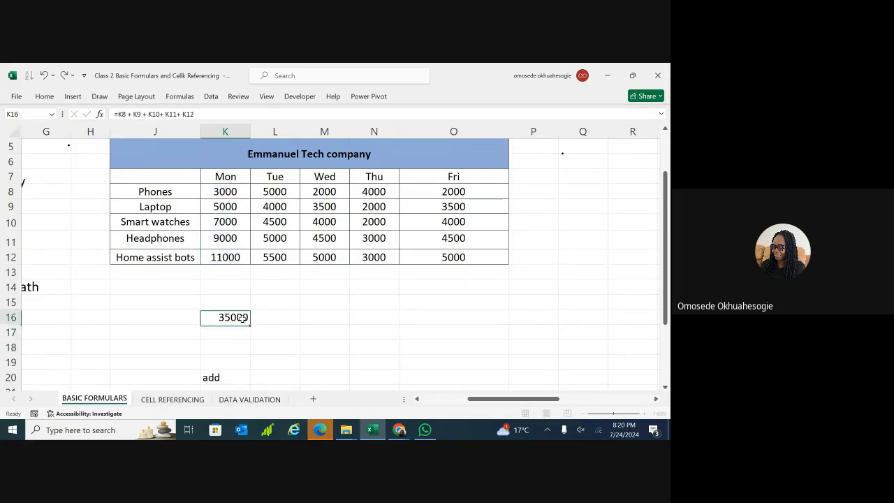
{"action": "key", "text": "BackSpace"}
{"action": "key", "text": "BackSpace"}
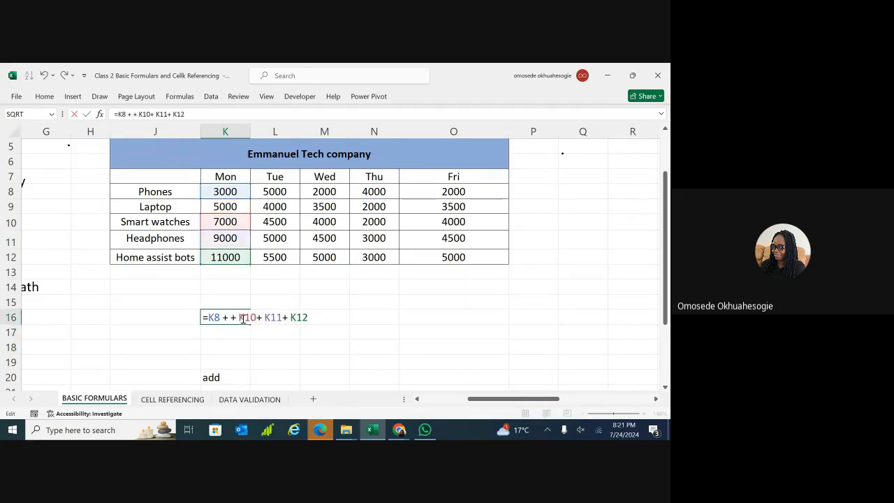
{"action": "triple_click", "coordinate": [243, 319]}
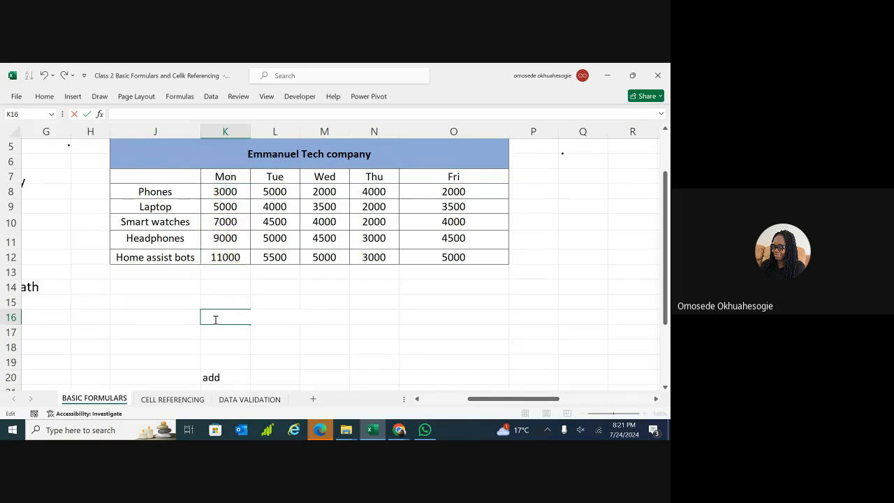
{"action": "scroll", "coordinate": [323, 313], "scroll_direction": "right", "scroll_amount": 5}
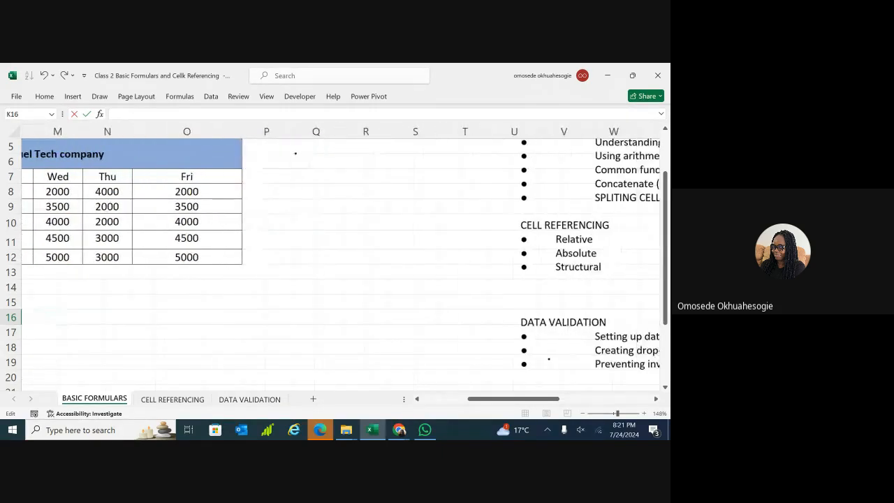
{"action": "scroll", "coordinate": [340, 248], "scroll_direction": "right", "scroll_amount": 3}
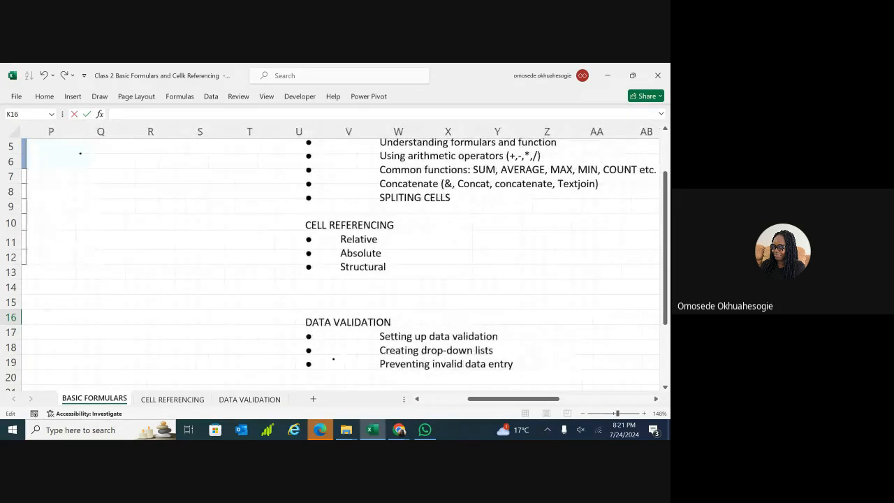
{"action": "scroll", "coordinate": [341, 255], "scroll_direction": "left", "scroll_amount": 3}
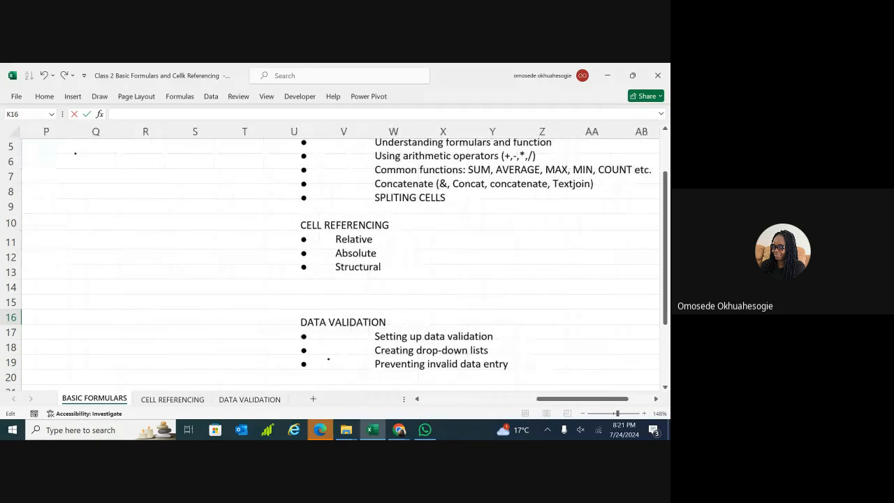
{"action": "scroll", "coordinate": [341, 255], "scroll_direction": "left", "scroll_amount": 6}
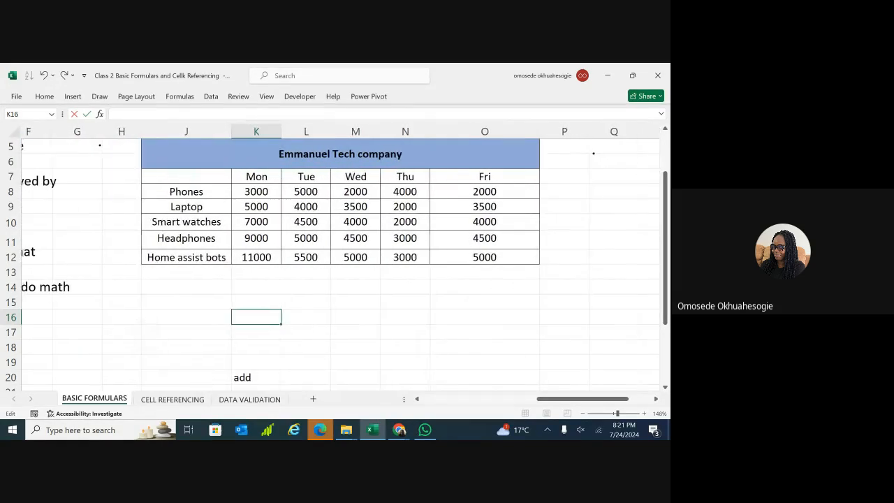
{"action": "left_click", "coordinate": [243, 381]}
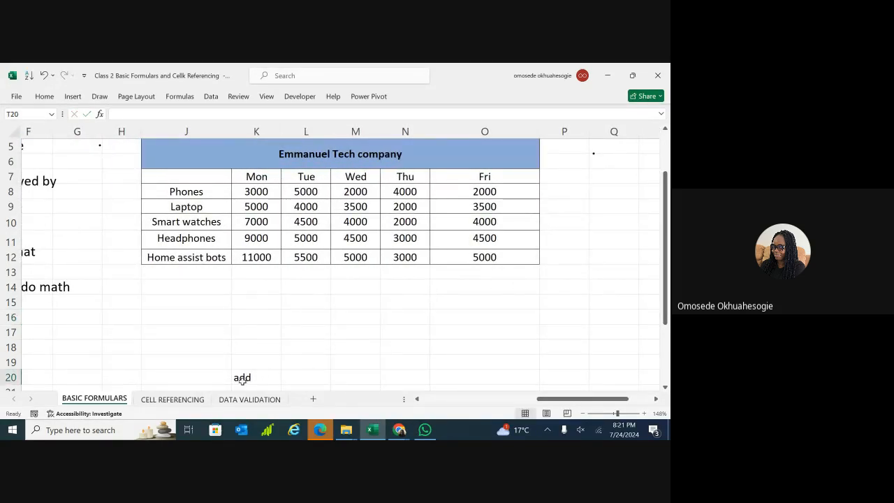
{"action": "double_click", "coordinate": [257, 378]}
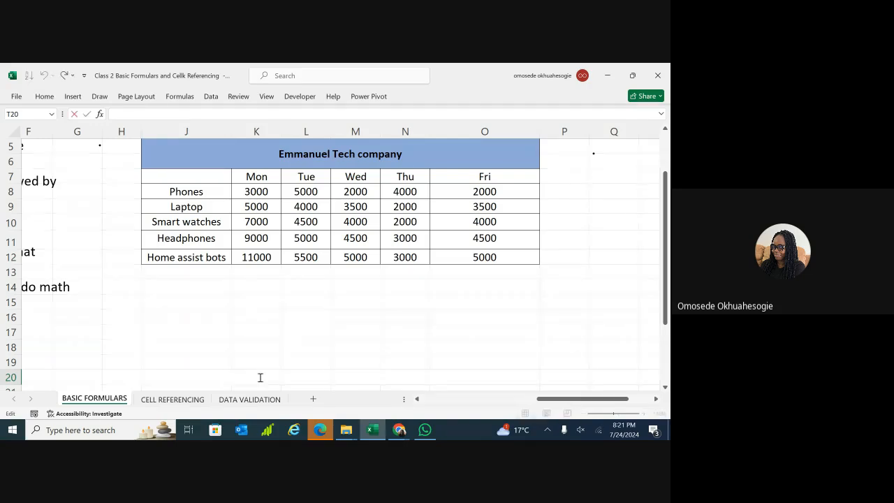
{"action": "left_click", "coordinate": [314, 372]}
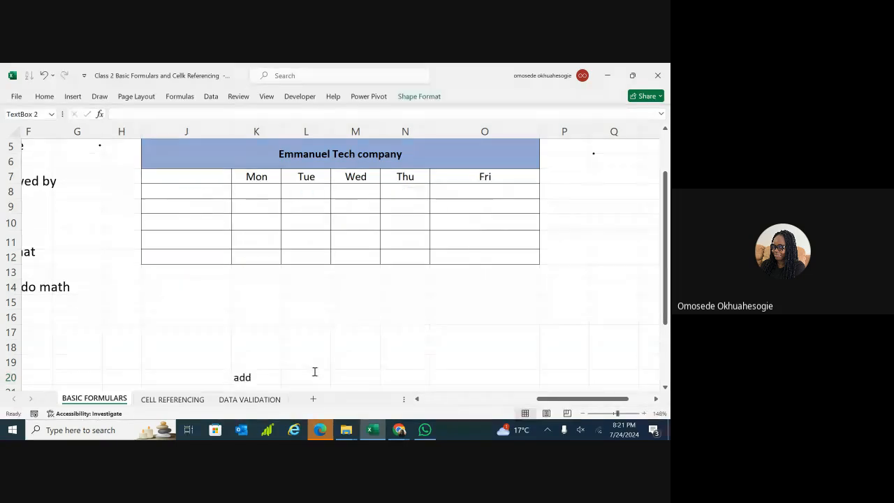
{"action": "left_click", "coordinate": [244, 378]}
{"action": "key", "text": "BackSpace"}
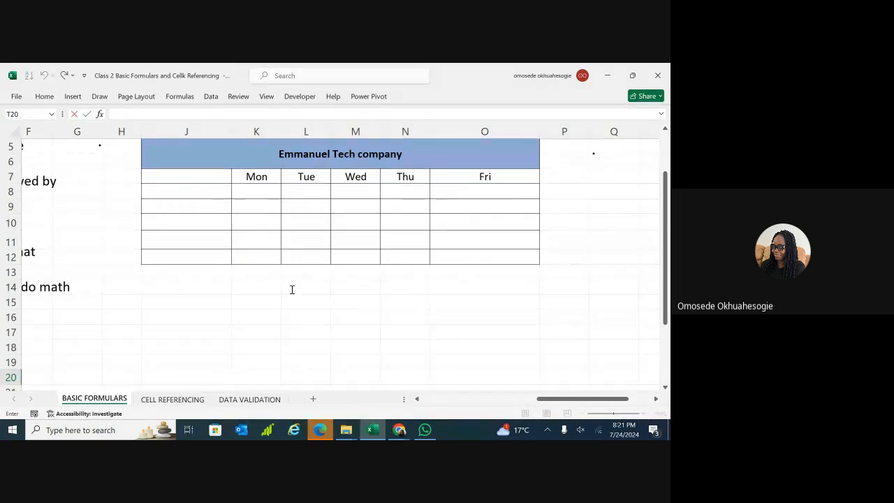
{"action": "key", "text": "Escape"}
{"action": "key", "text": "ctrl+y"}
{"action": "scroll", "coordinate": [376, 266], "scroll_direction": "down", "scroll_amount": 4}
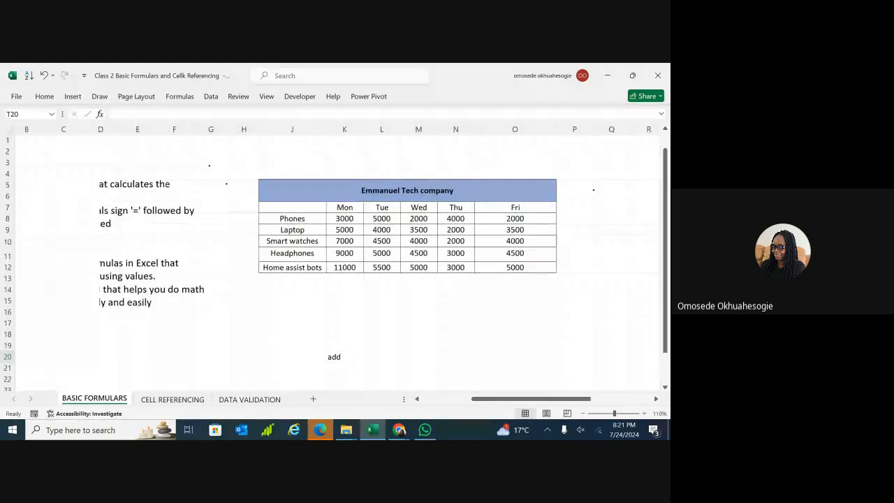
{"action": "scroll", "coordinate": [332, 306], "scroll_direction": "down", "scroll_amount": 1}
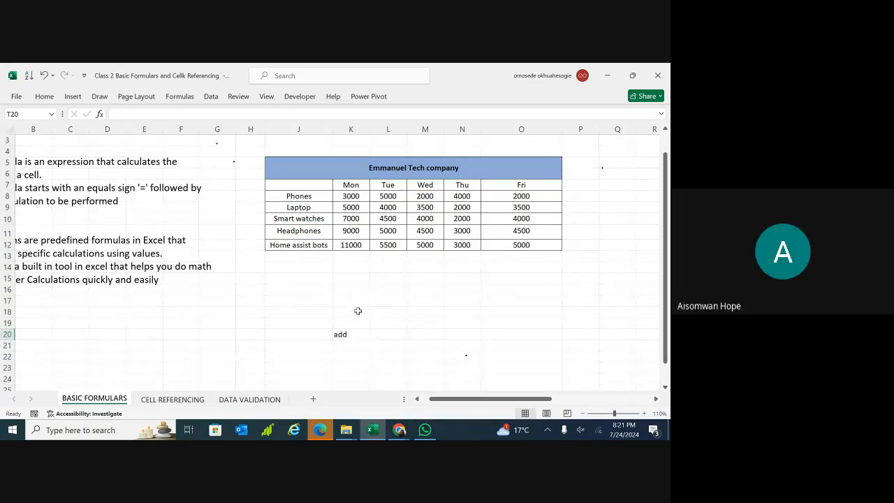
Delete the word 'add' from K20 so the cell is empty.
{"action": "left_click", "coordinate": [350, 334]}
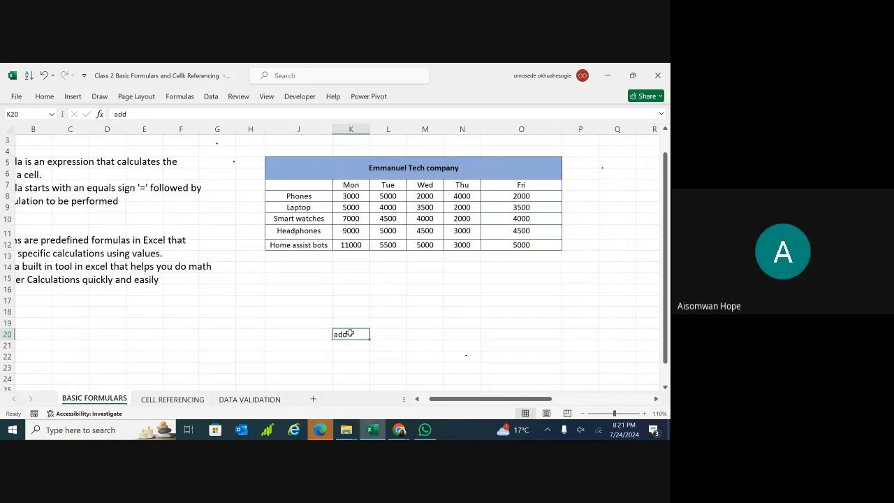
{"action": "double_click", "coordinate": [348, 333]}
{"action": "double_click", "coordinate": [344, 335]}
{"action": "key", "text": "BackSpace"}
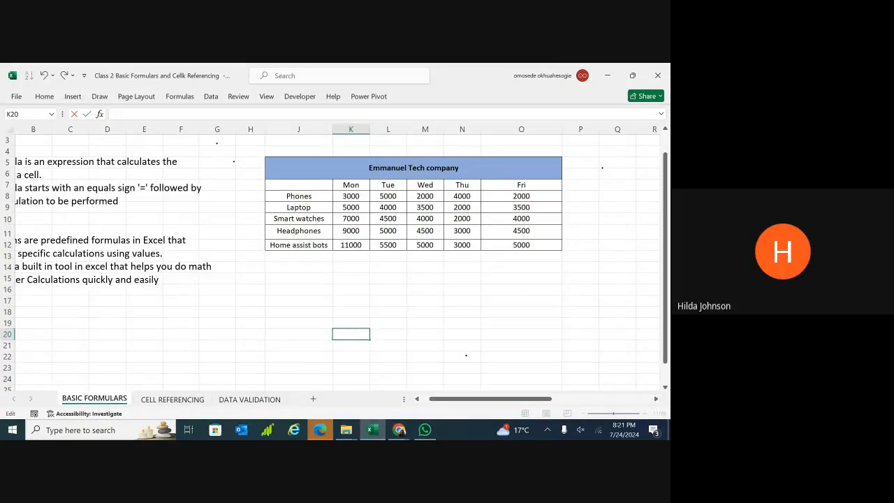
{"action": "left_click", "coordinate": [463, 357]}
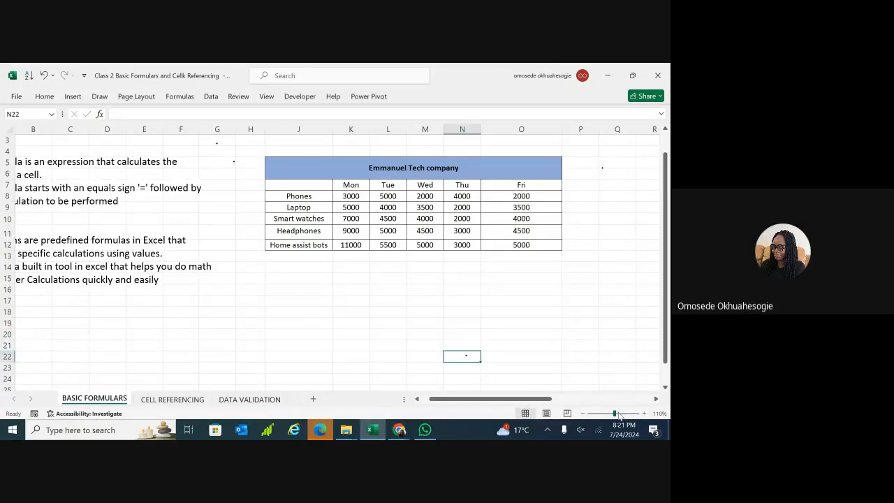
Zoom the sheet in to about 152%.
{"action": "left_click", "coordinate": [618, 414]}
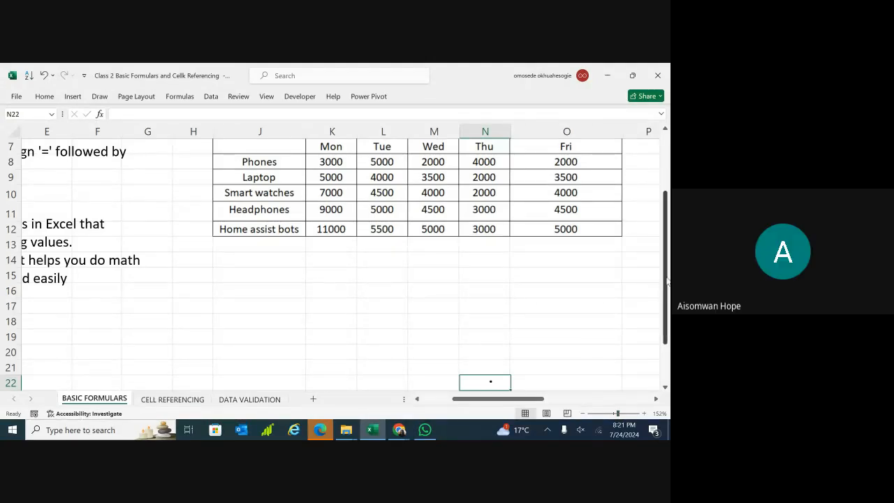
{"action": "left_click_drag", "start_coordinate": [667, 280], "coordinate": [668, 270]}
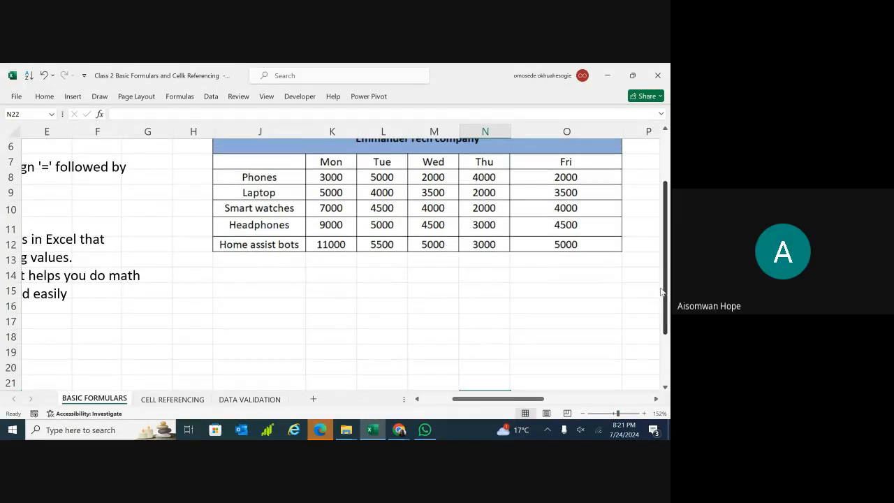
{"action": "left_click_drag", "start_coordinate": [619, 414], "coordinate": [622, 413]}
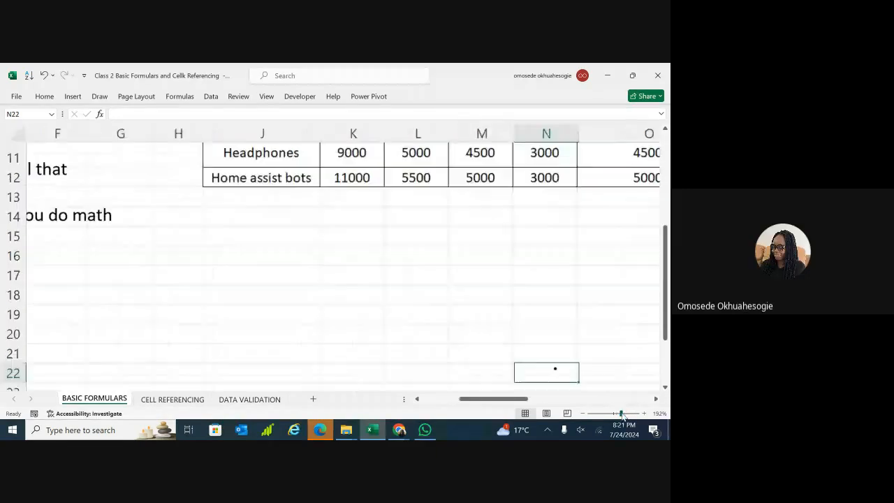
{"action": "left_click_drag", "start_coordinate": [667, 301], "coordinate": [667, 248]}
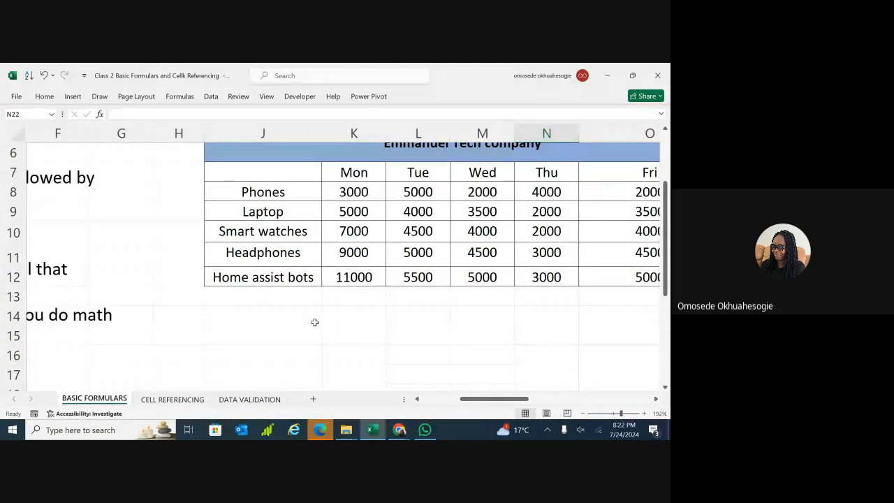
Enter the labels TOTAL SALES, AVERAGE SALES, COUNT, MAX and MIN down J14:J18.
{"action": "double_click", "coordinate": [275, 319]}
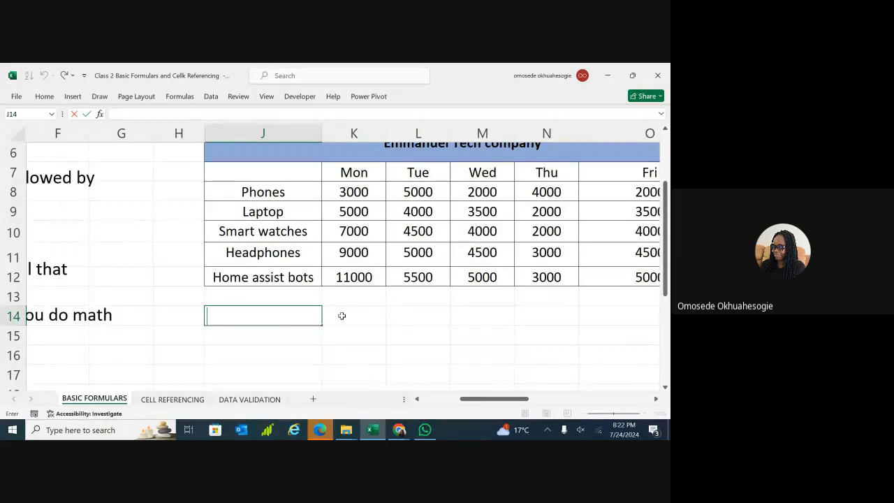
{"action": "type", "text": "TOTAL SALES"}
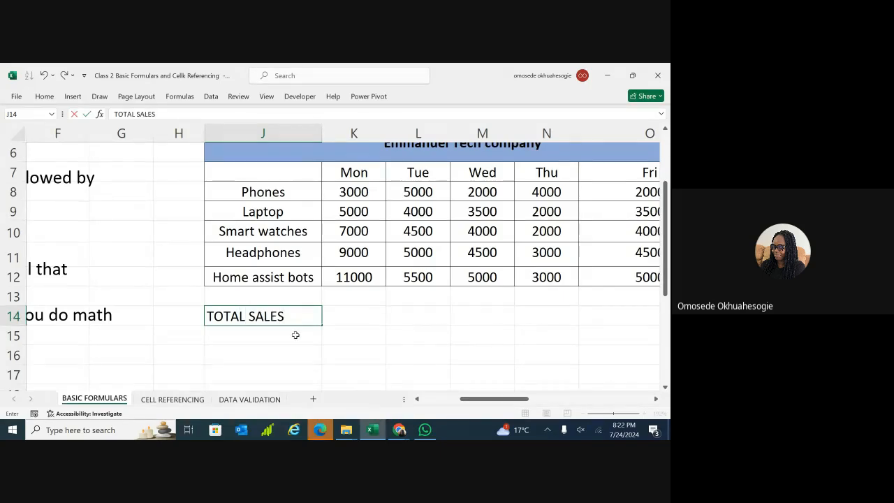
{"action": "double_click", "coordinate": [294, 337]}
{"action": "type", "text": "AV"}
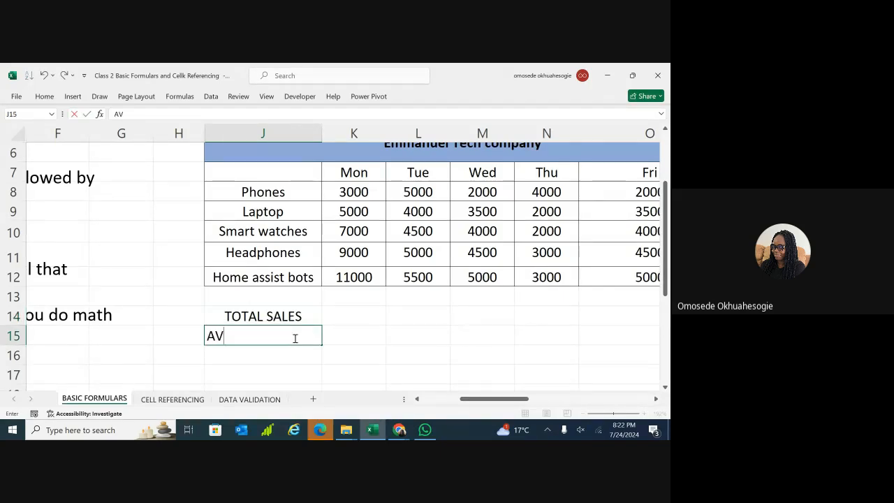
{"action": "type", "text": "ERAGE SALES"}
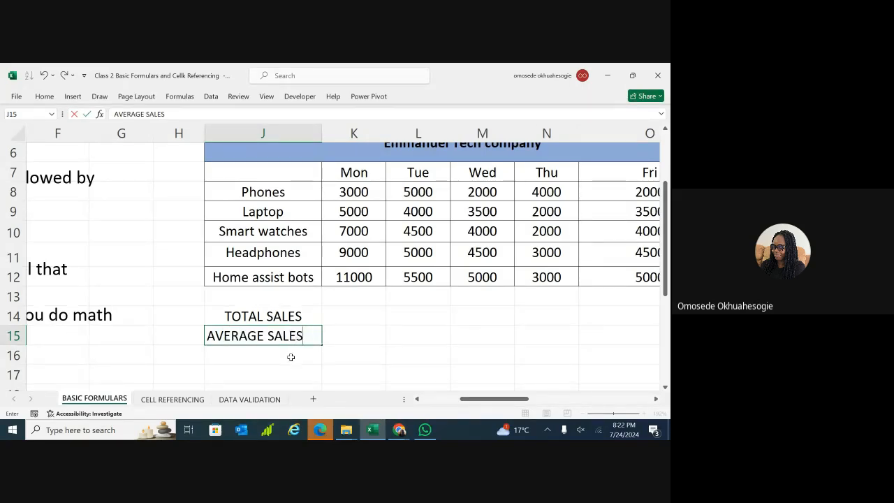
{"action": "left_click", "coordinate": [291, 357]}
{"action": "type", "text": "COUNT"}
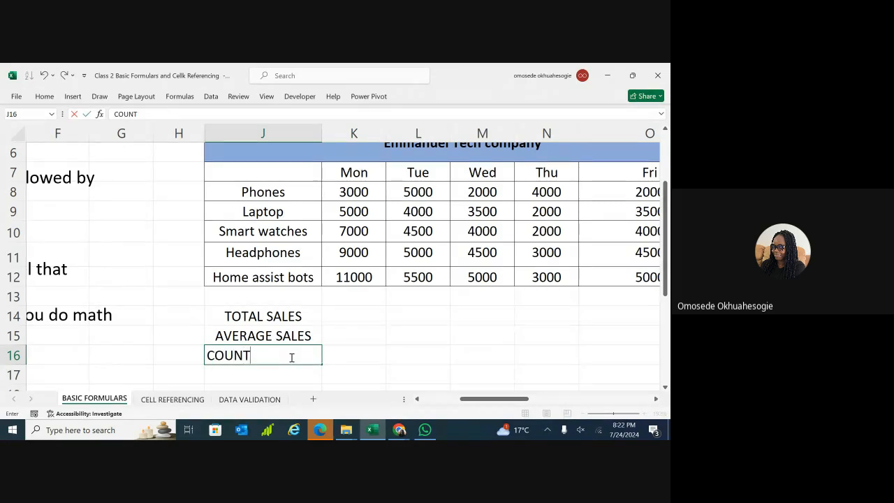
{"action": "left_click", "coordinate": [288, 376]}
{"action": "type", "text": "MAX"}
{"action": "scroll", "coordinate": [289, 377], "scroll_direction": "down", "scroll_amount": 1}
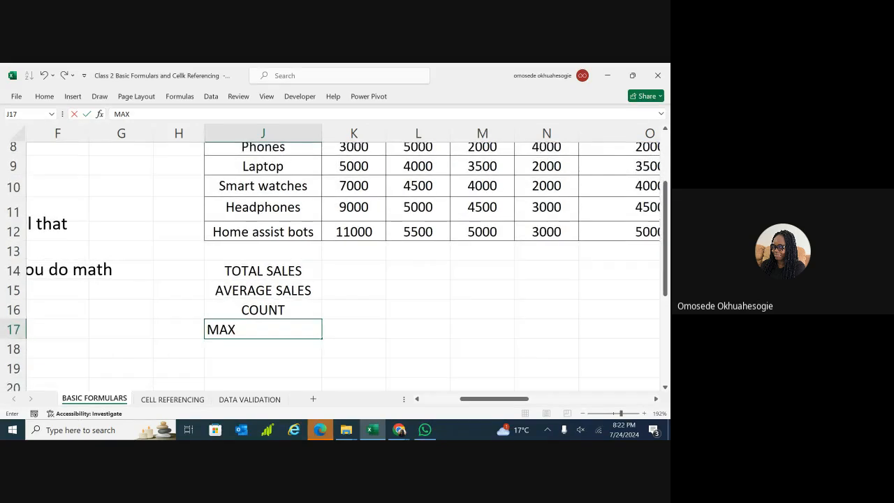
{"action": "left_click", "coordinate": [278, 359]}
{"action": "type", "text": "MIN"}
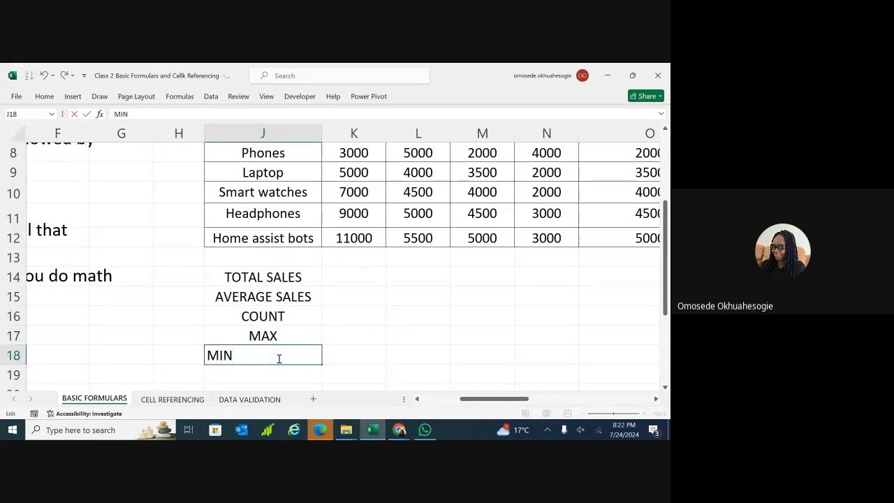
{"action": "left_click", "coordinate": [399, 308]}
{"action": "scroll", "coordinate": [482, 238], "scroll_direction": "up", "scroll_amount": 1}
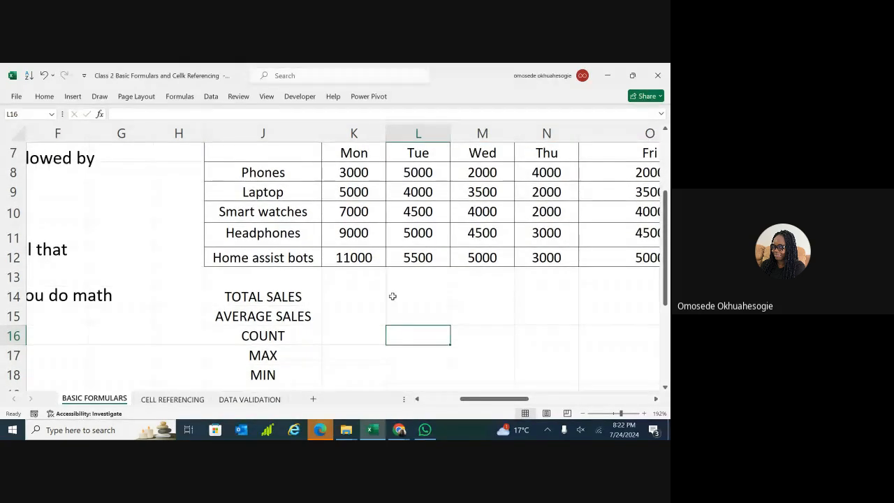
Enter =SUM(K8:K12) in K14 for Monday's TOTAL SALES of 35000.
{"action": "left_click", "coordinate": [351, 301]}
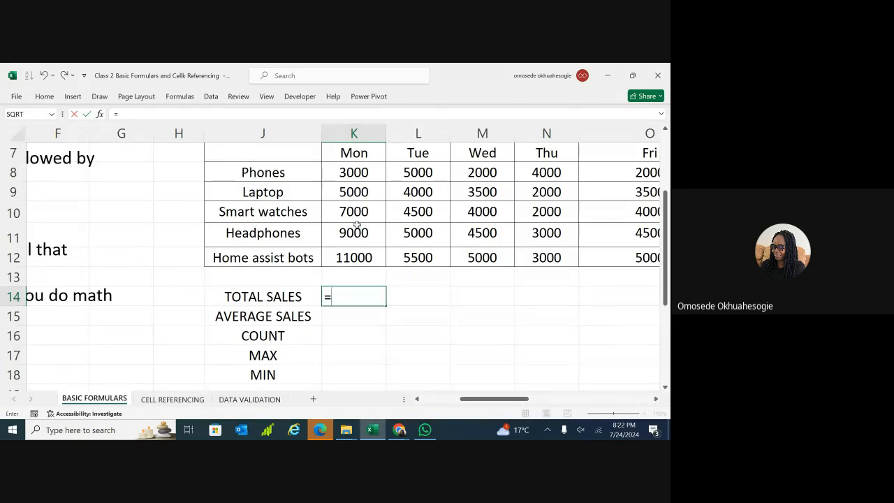
{"action": "type", "text": "SUM"}
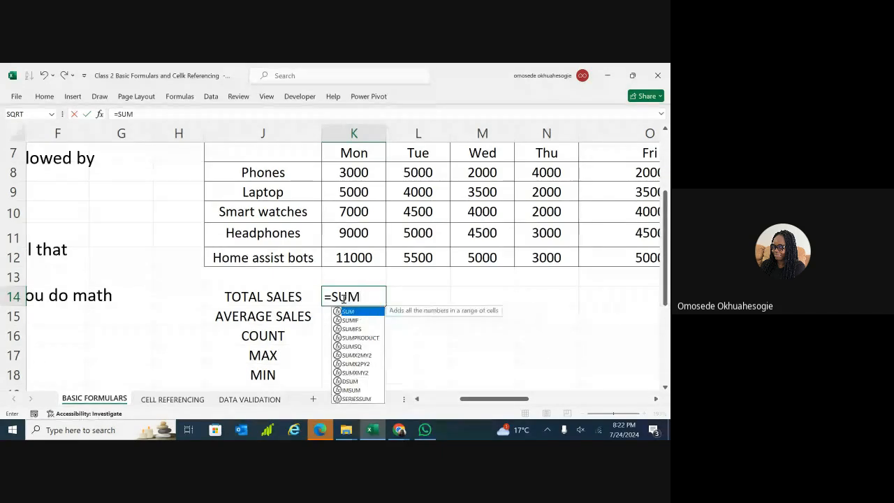
{"action": "type", "text": "("}
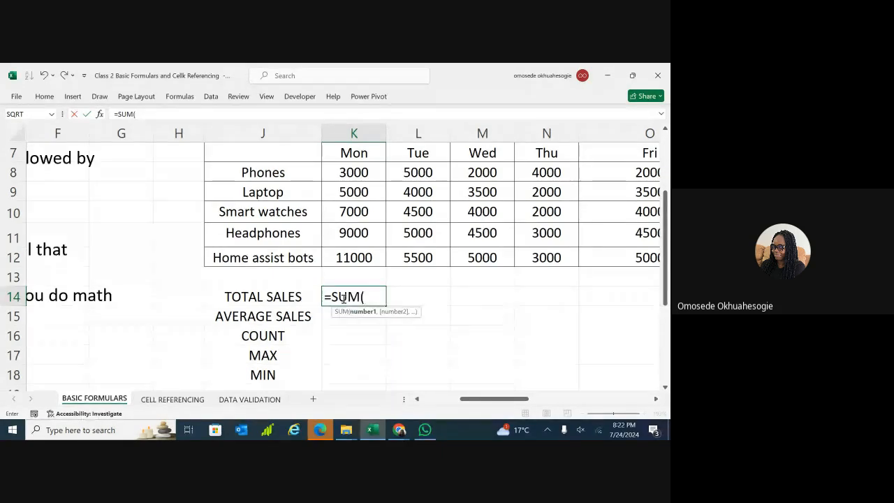
{"action": "type", "text": "K"}
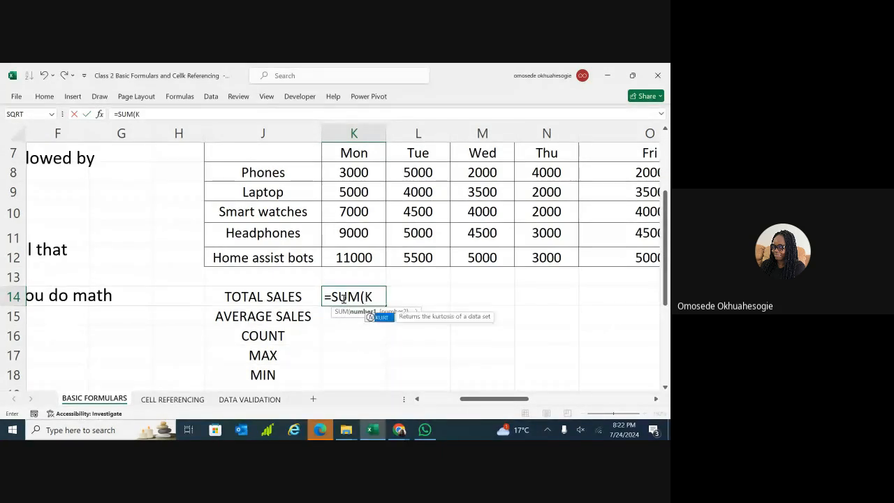
{"action": "type", "text": "8:K12"}
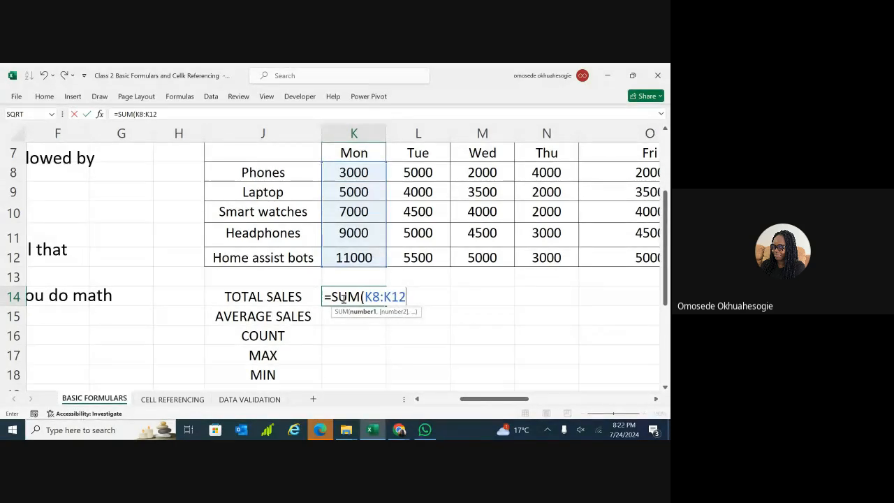
{"action": "type", "text": ")"}
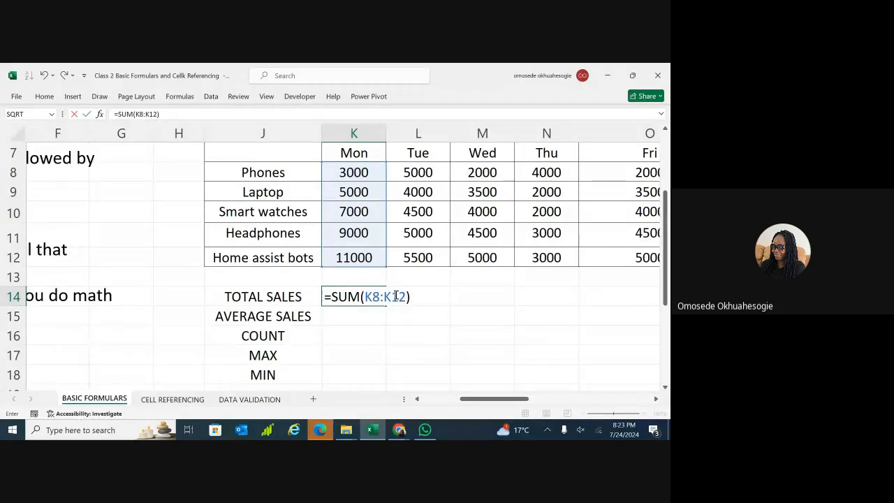
{"action": "key", "text": "Return"}
{"action": "left_click", "coordinate": [369, 299]}
{"action": "double_click", "coordinate": [356, 318]}
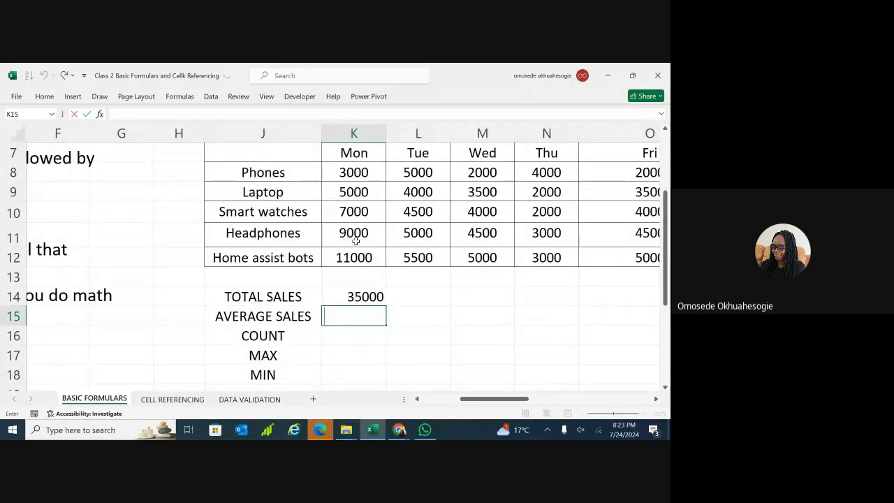
{"action": "left_click", "coordinate": [362, 297]}
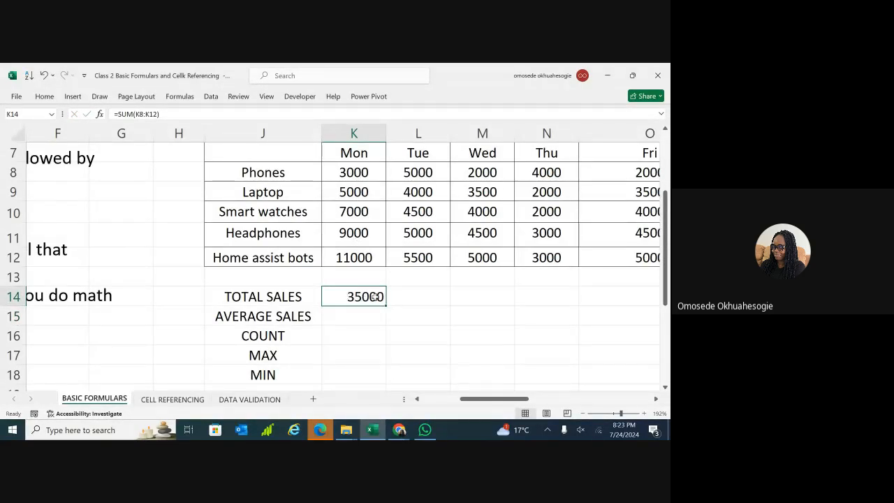
{"action": "left_click", "coordinate": [334, 318]}
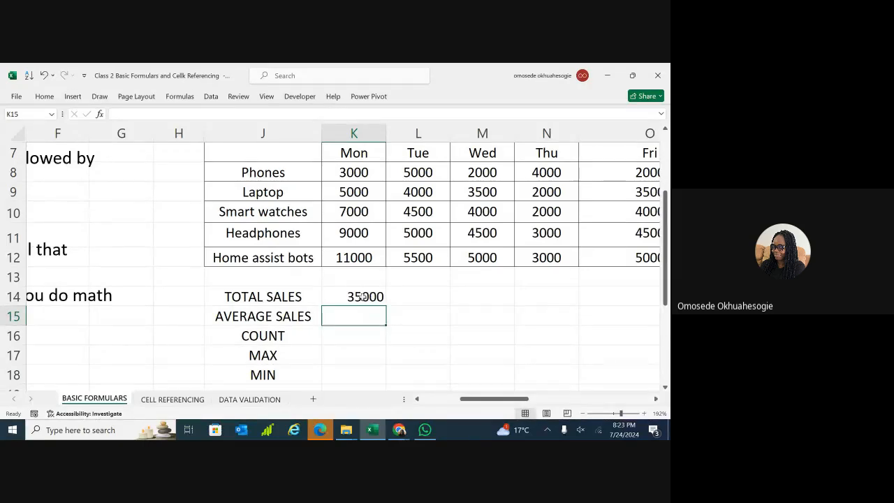
Enter =AVERAGE(K8:K12) in K15, showing Monday's average of 7000.
{"action": "double_click", "coordinate": [332, 319]}
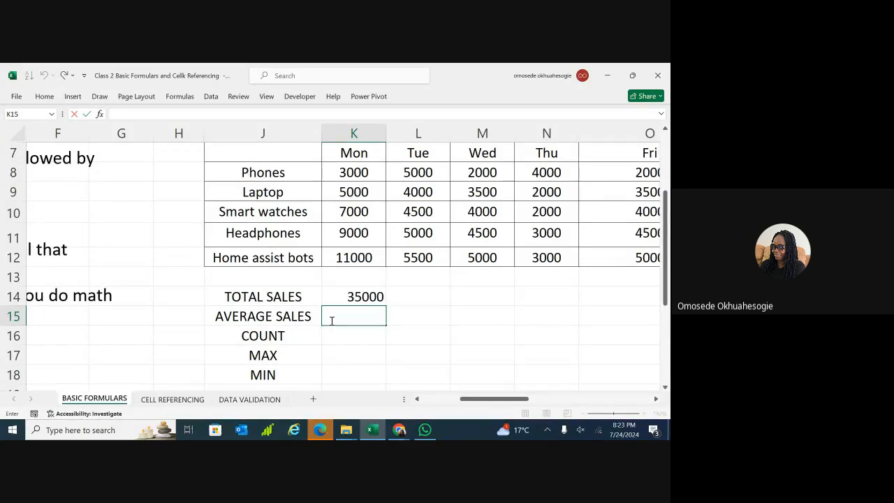
{"action": "type", "text": "=A"}
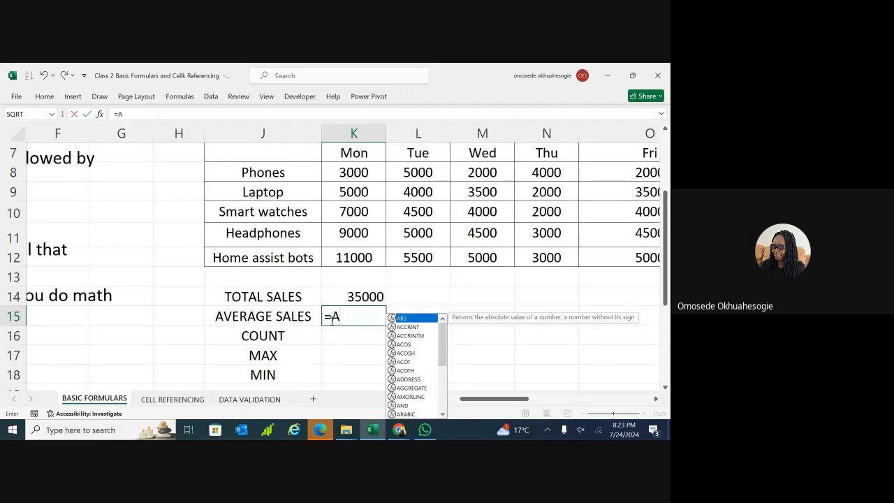
{"action": "type", "text": "VE"}
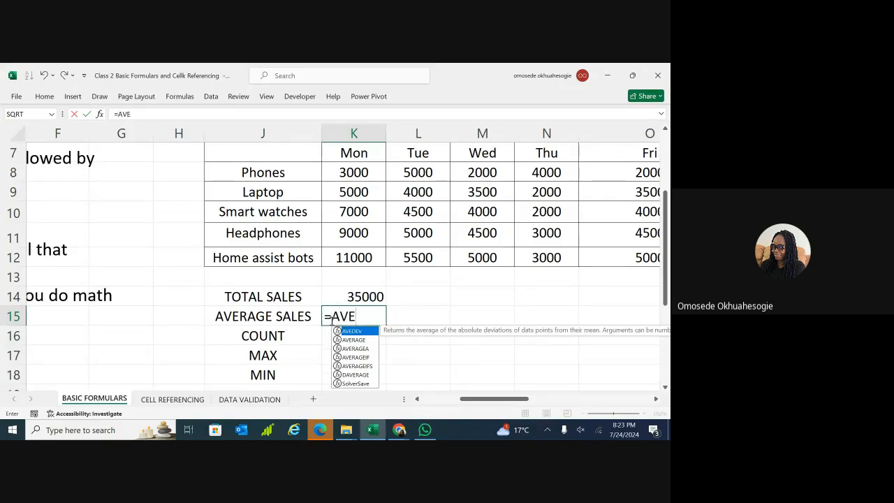
{"action": "double_click", "coordinate": [355, 340]}
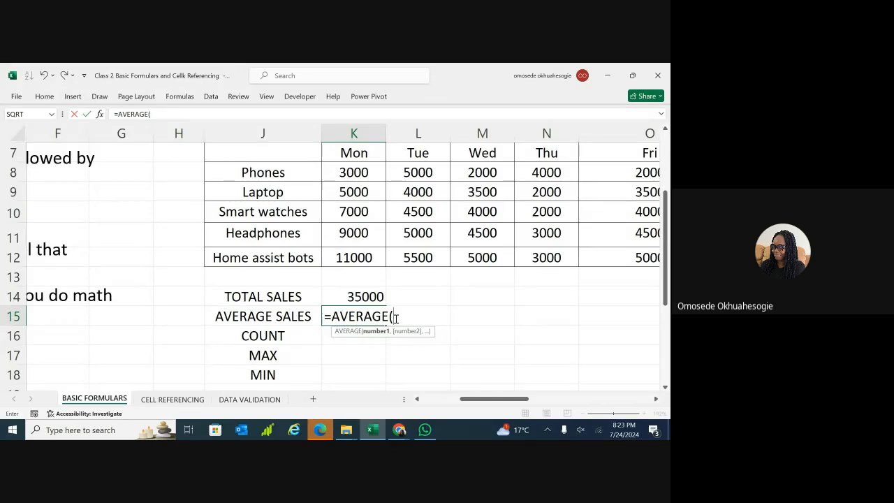
{"action": "type", "text": "K"}
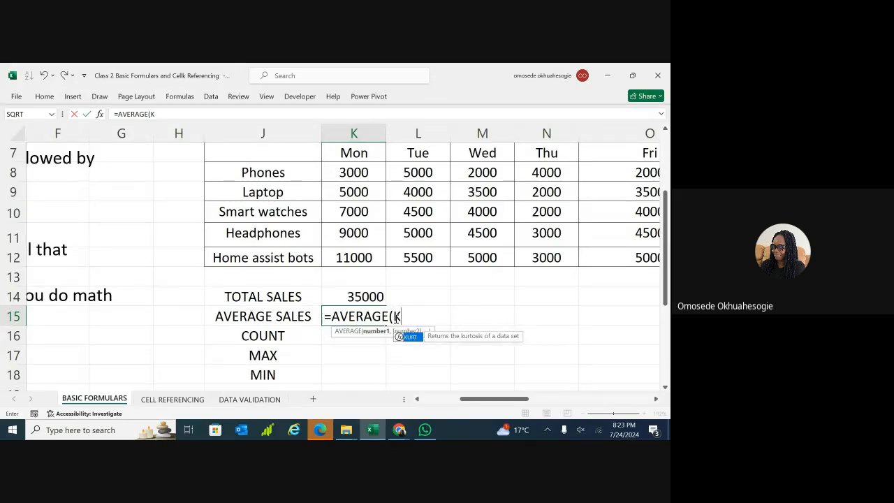
{"action": "type", "text": "8"}
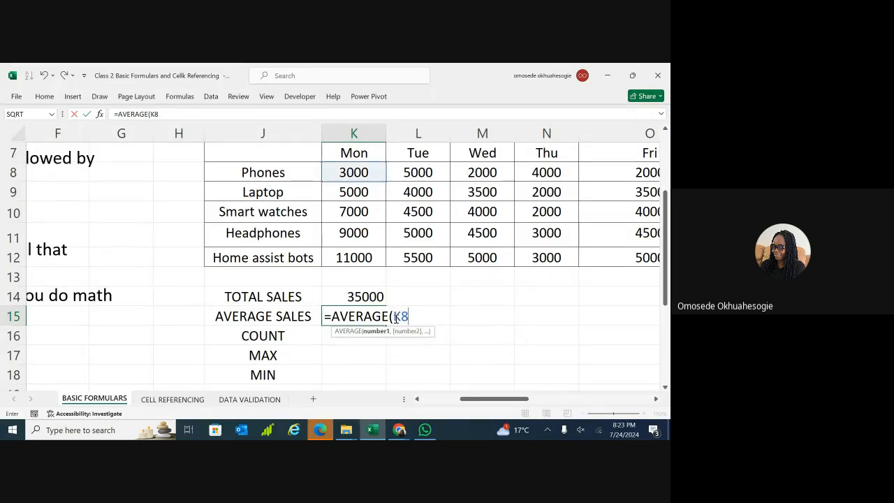
{"action": "type", "text": ":K"}
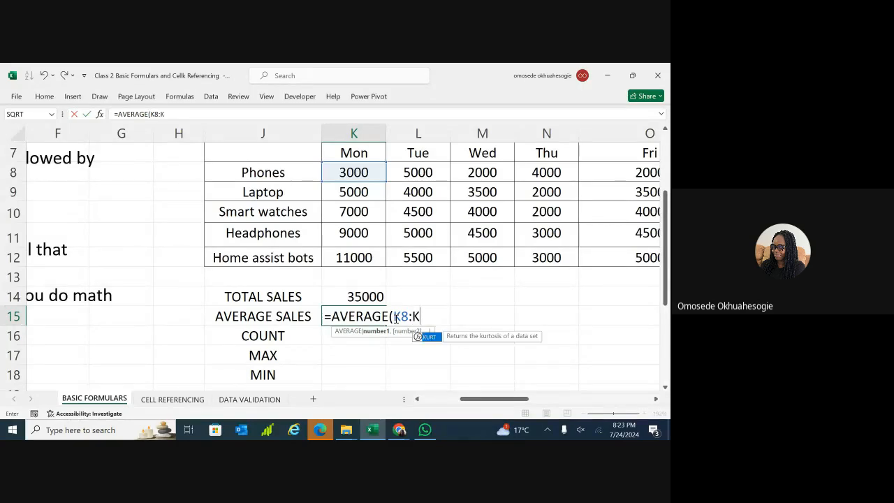
{"action": "type", "text": "12"}
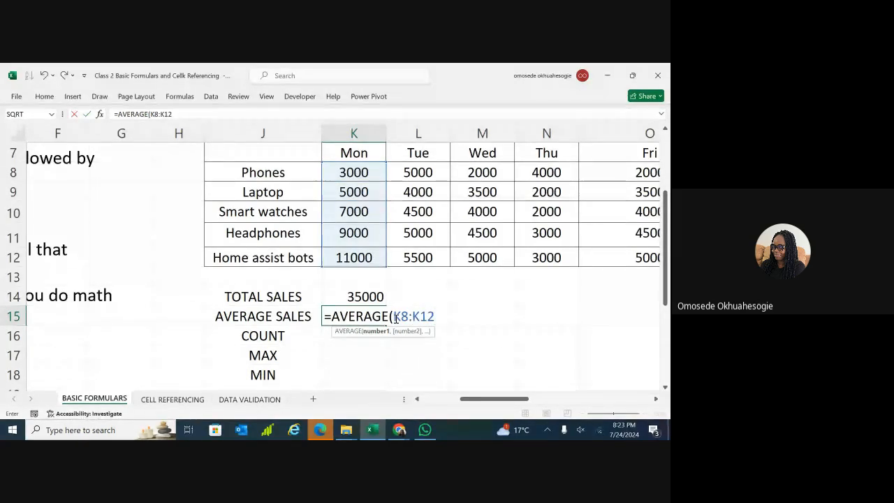
{"action": "key", "text": "Return"}
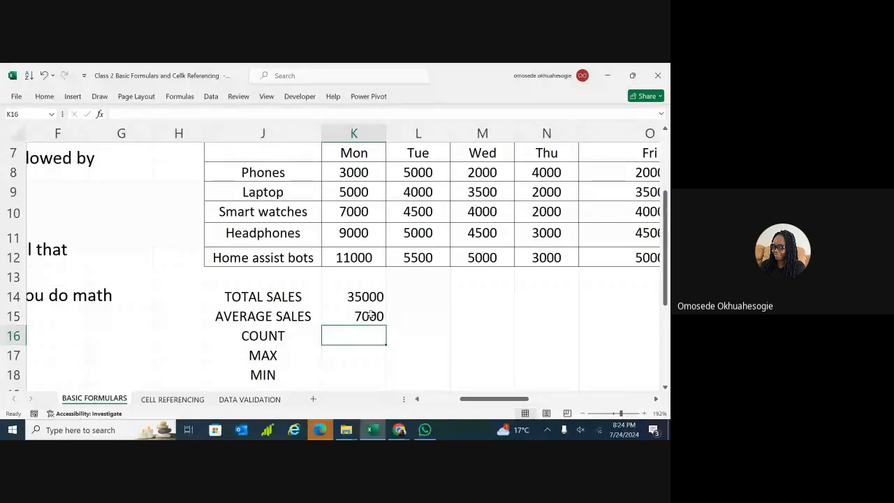
Try a =35000/5 calculation in L14, then clear it so L14 stays empty.
{"action": "double_click", "coordinate": [413, 293]}
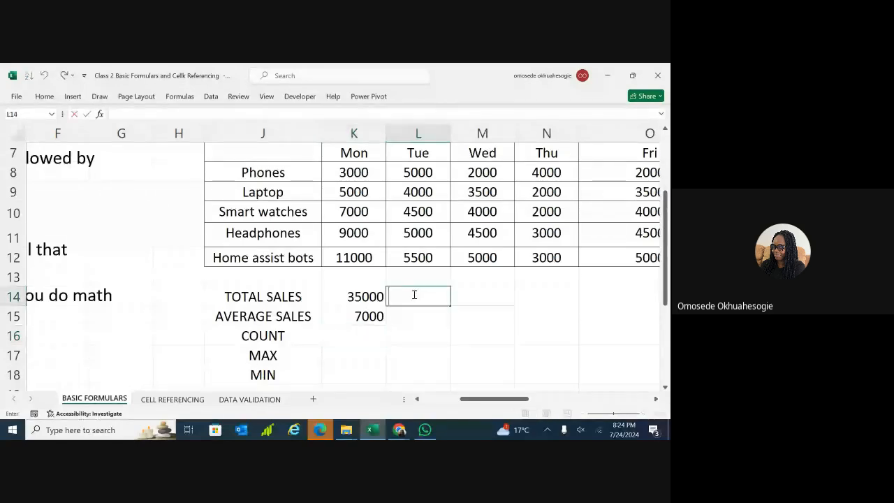
{"action": "type", "text": "=35000/5"}
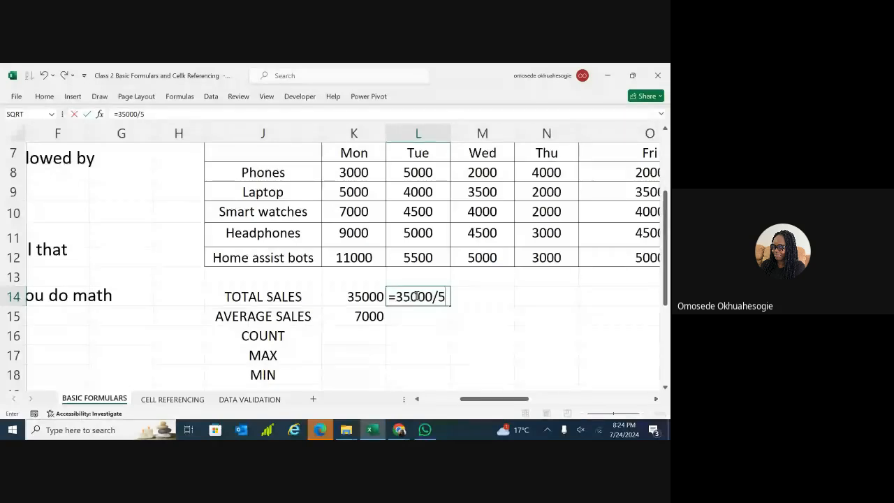
{"action": "key", "text": "Return"}
{"action": "left_click", "coordinate": [423, 297]}
{"action": "double_click", "coordinate": [426, 298]}
{"action": "double_click", "coordinate": [428, 298]}
{"action": "triple_click", "coordinate": [428, 298]}
{"action": "key", "text": "BackSpace"}
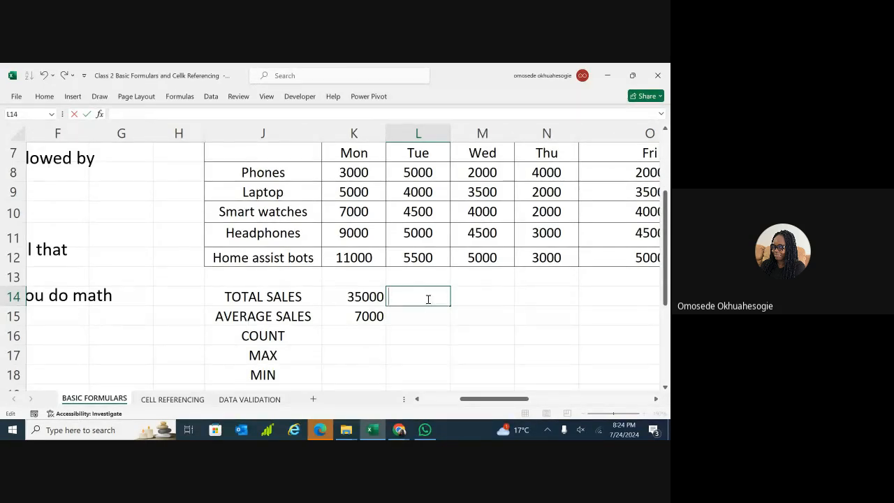
{"action": "left_click", "coordinate": [358, 335]}
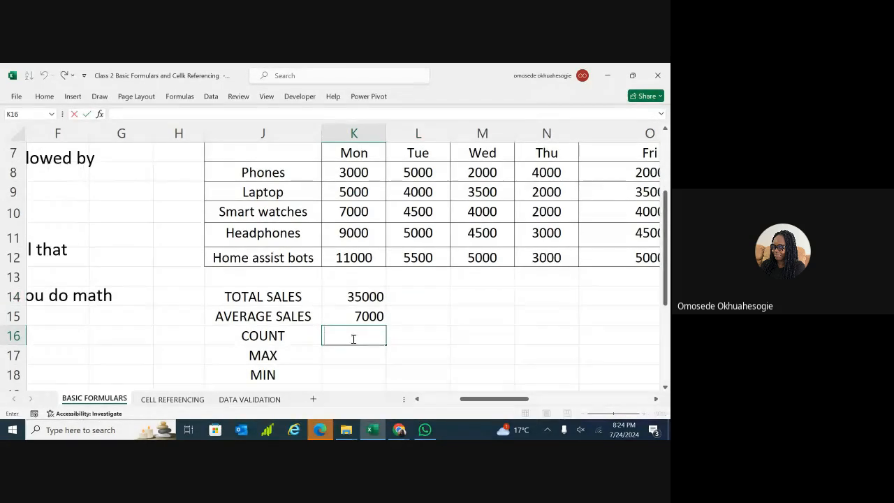
Put =COUNT(K8:K12) in K16, counting 5 Monday sales figures.
{"action": "double_click", "coordinate": [324, 338]}
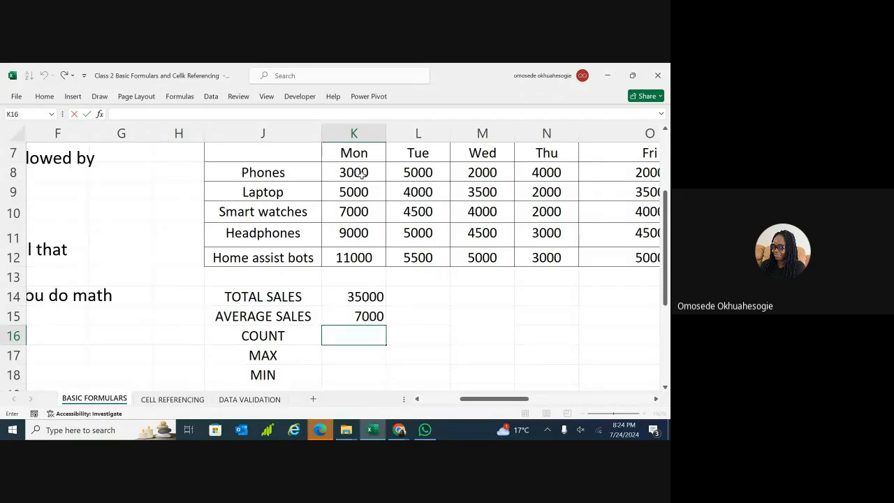
{"action": "left_click", "coordinate": [349, 357]}
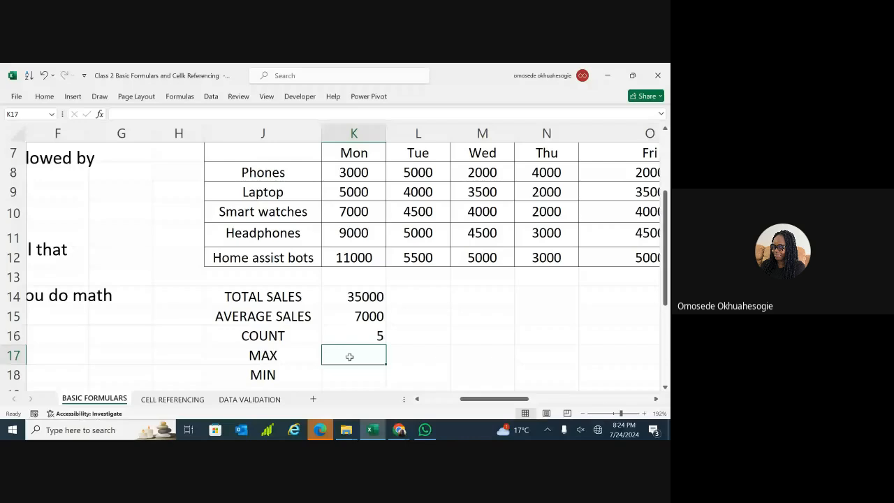
{"action": "double_click", "coordinate": [350, 357]}
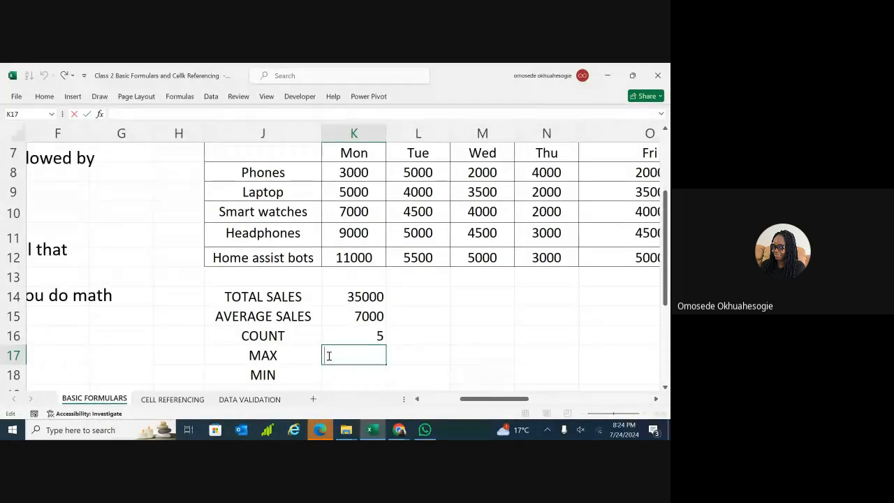
Enter =MAX(K8:K12) in K17, showing Monday's highest sale of 11000.
{"action": "type", "text": "=MAX"}
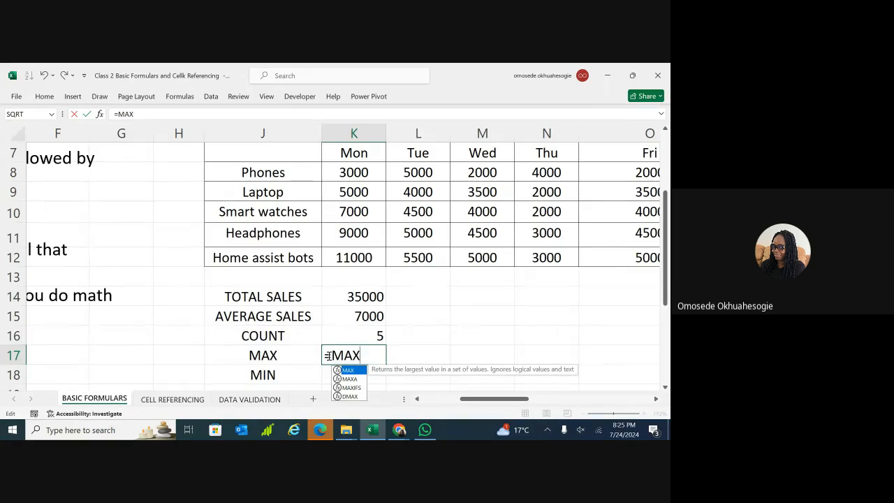
{"action": "type", "text": "("}
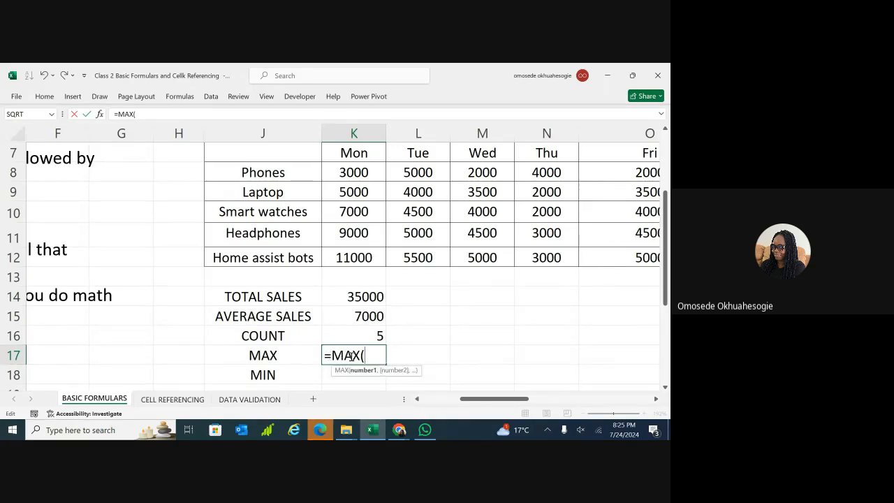
{"action": "type", "text": "K"}
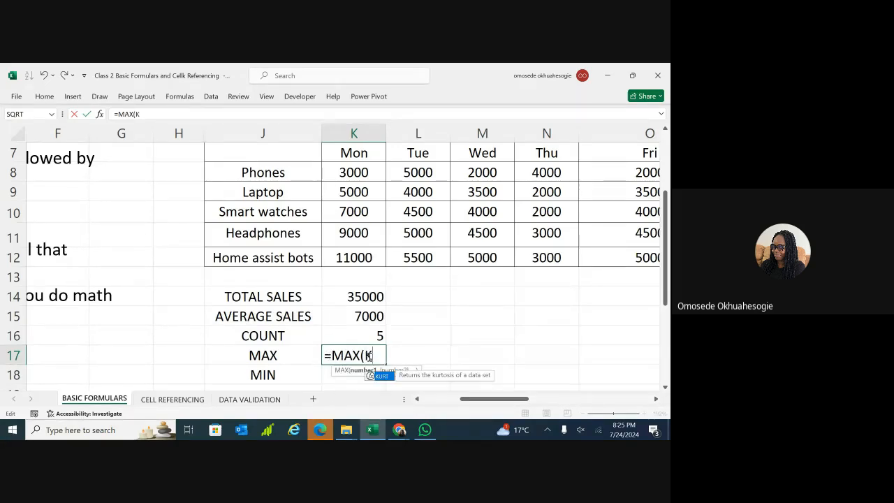
{"action": "type", "text": "8:K12"}
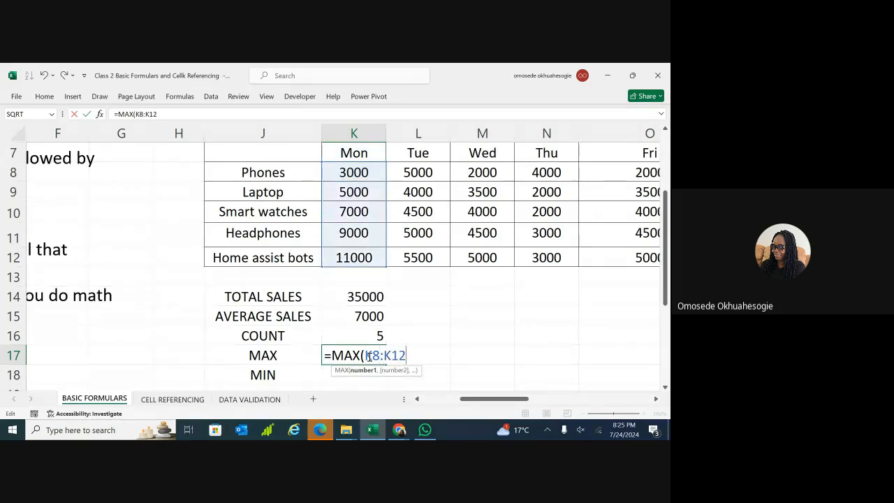
{"action": "key", "text": "Return"}
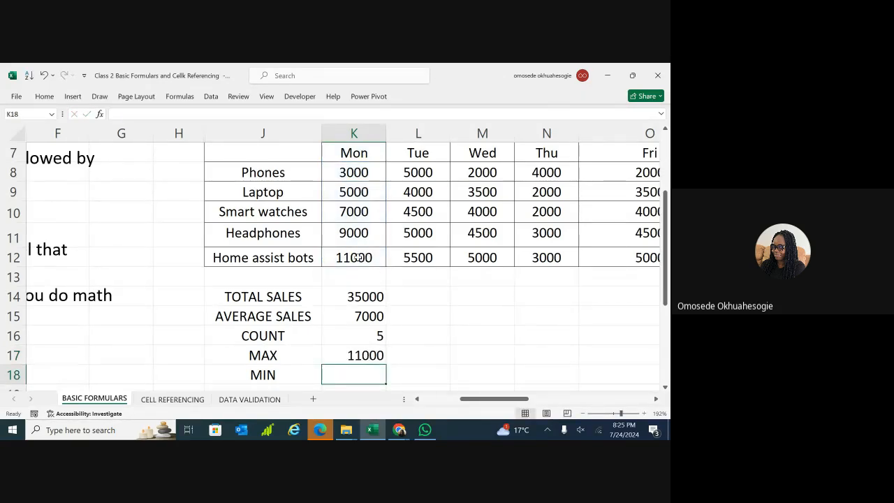
{"action": "double_click", "coordinate": [352, 375]}
Enter =MIN(K8:K12) in K18, fixing the range typo, to show 3000.
{"action": "type", "text": "="}
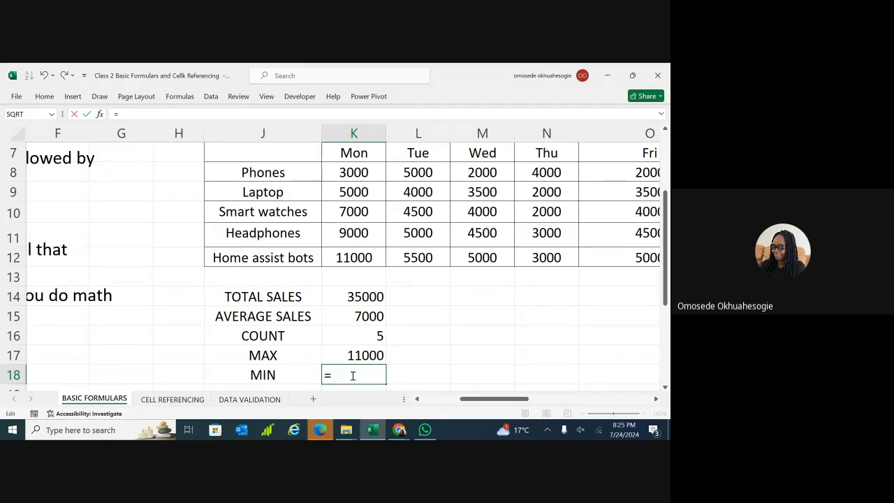
{"action": "type", "text": "MIN"}
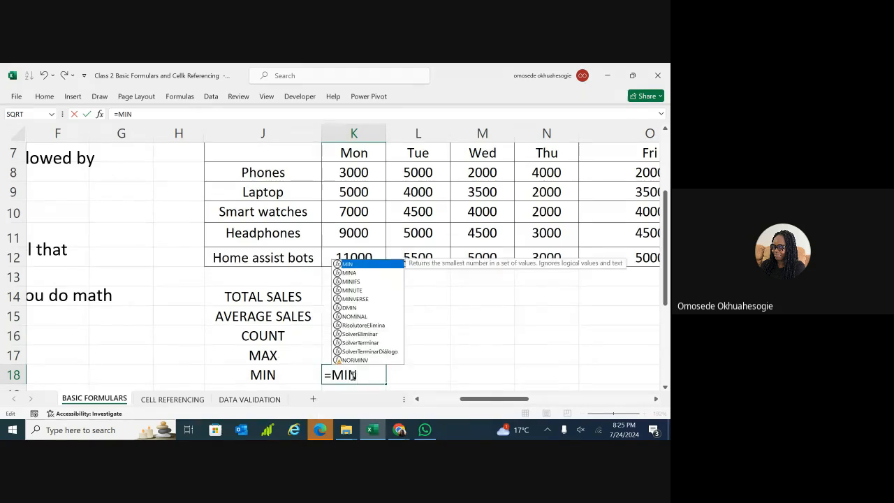
{"action": "type", "text": "("}
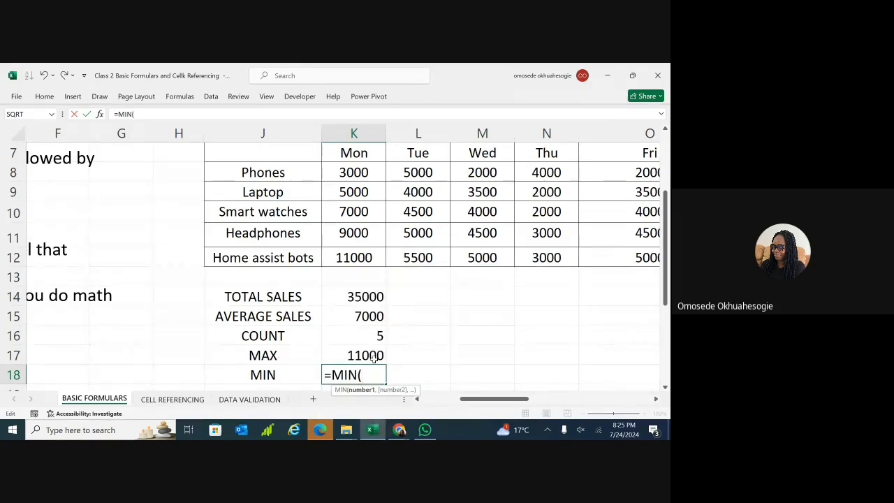
{"action": "type", "text": "K"}
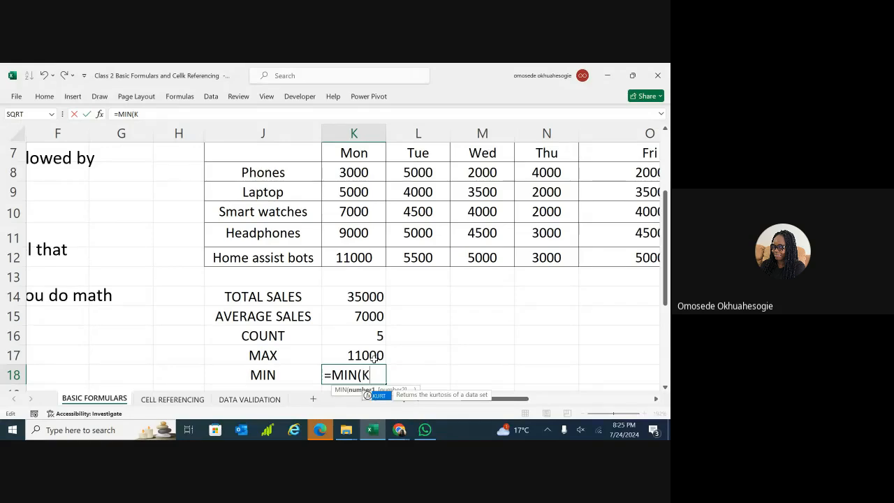
{"action": "type", "text": "8:12"}
{"action": "key", "text": "BackSpace"}
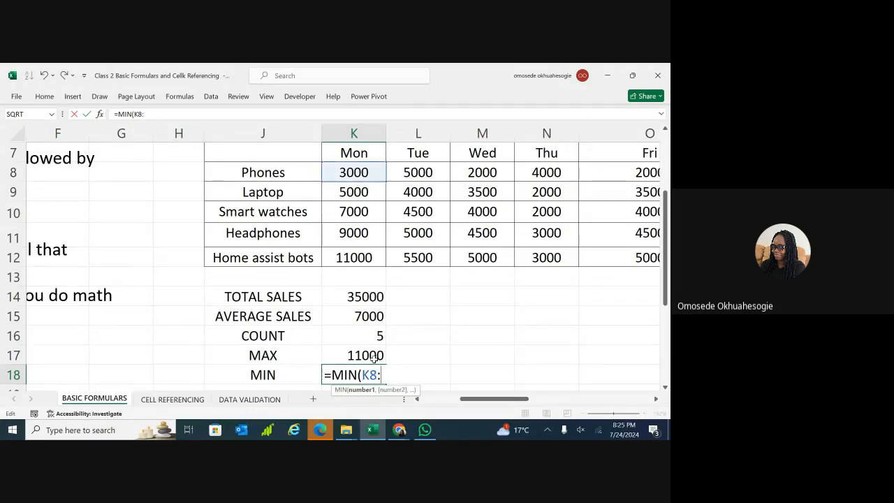
{"action": "type", "text": "K12"}
{"action": "key", "text": "Return"}
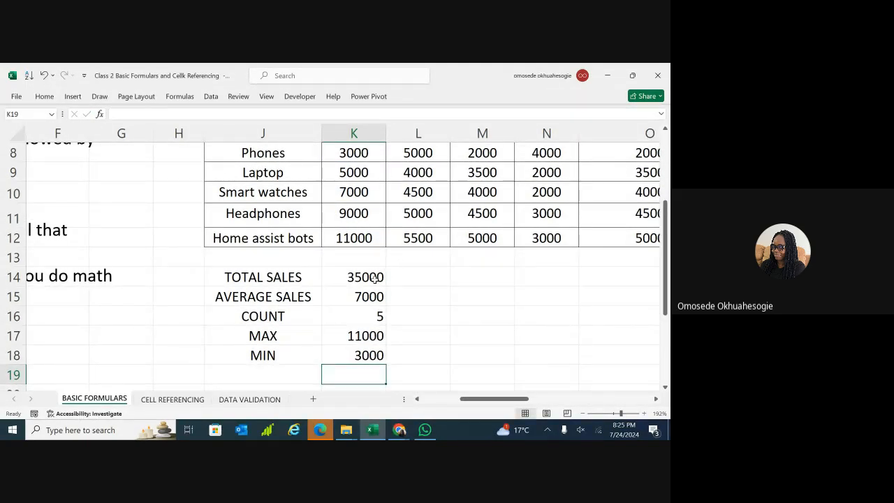
{"action": "left_click", "coordinate": [412, 274]}
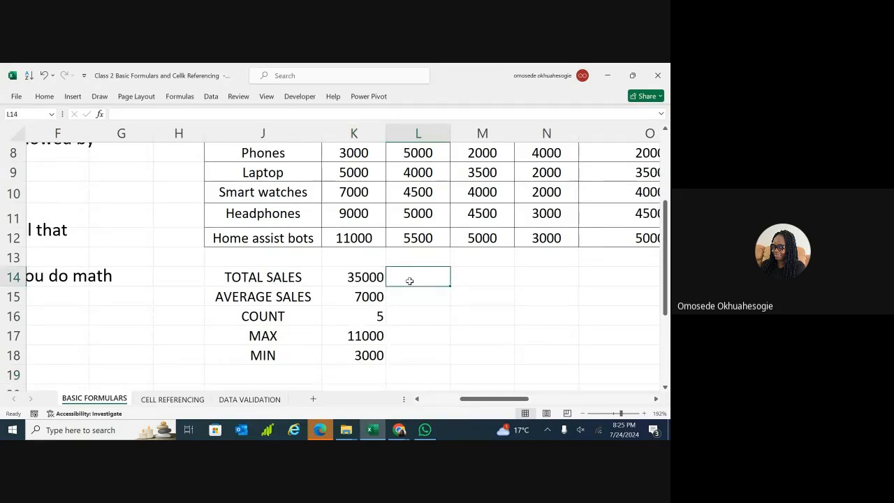
{"action": "double_click", "coordinate": [410, 281]}
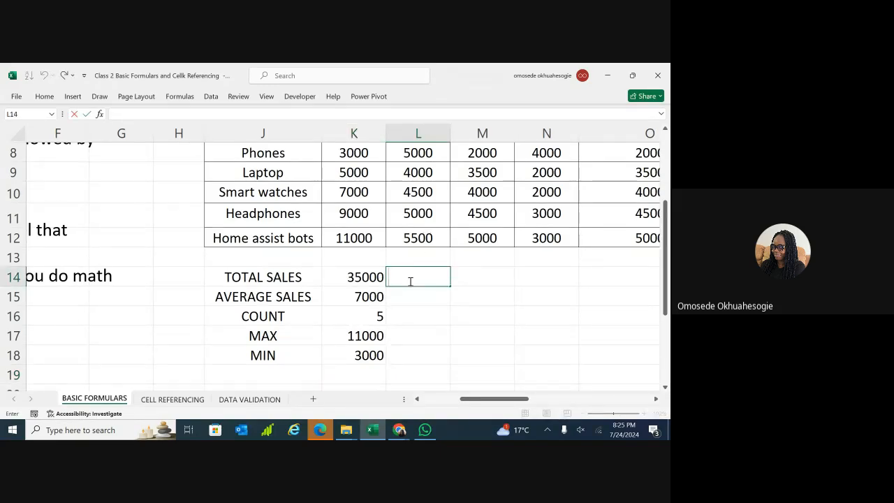
{"action": "type", "text": "=SUM"}
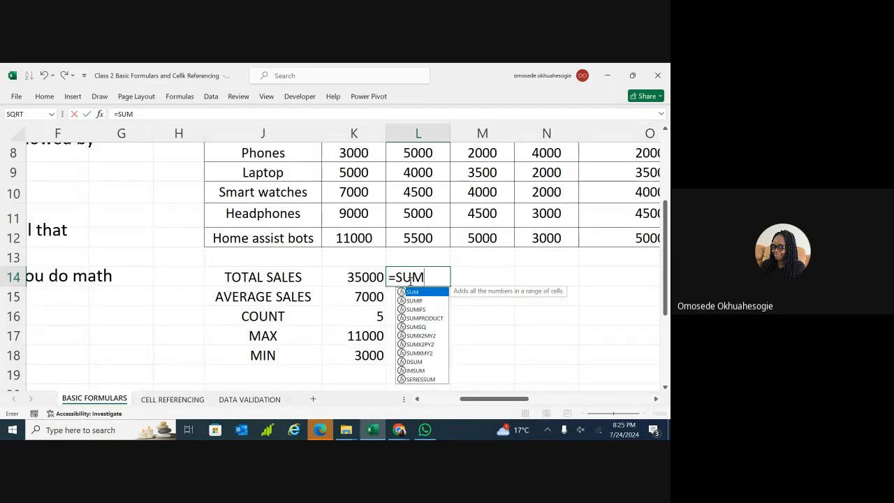
{"action": "type", "text": "(L8"}
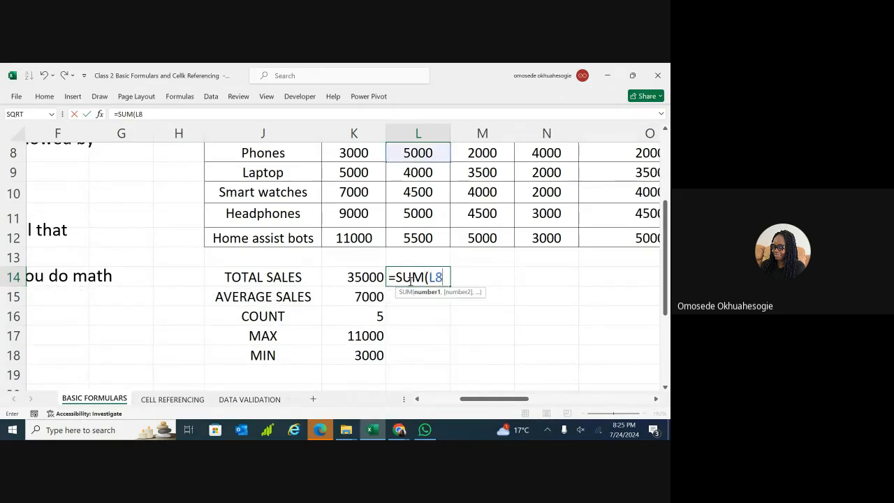
{"action": "type", "text": ":L12"}
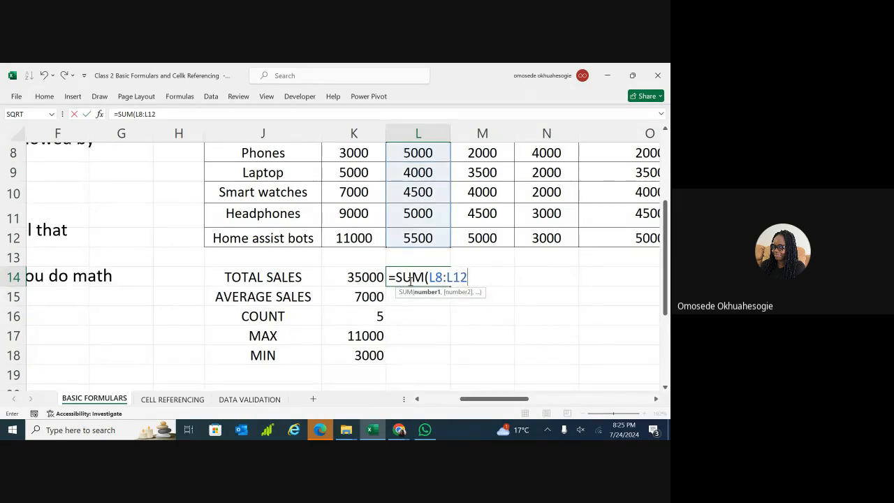
{"action": "type", "text": ")"}
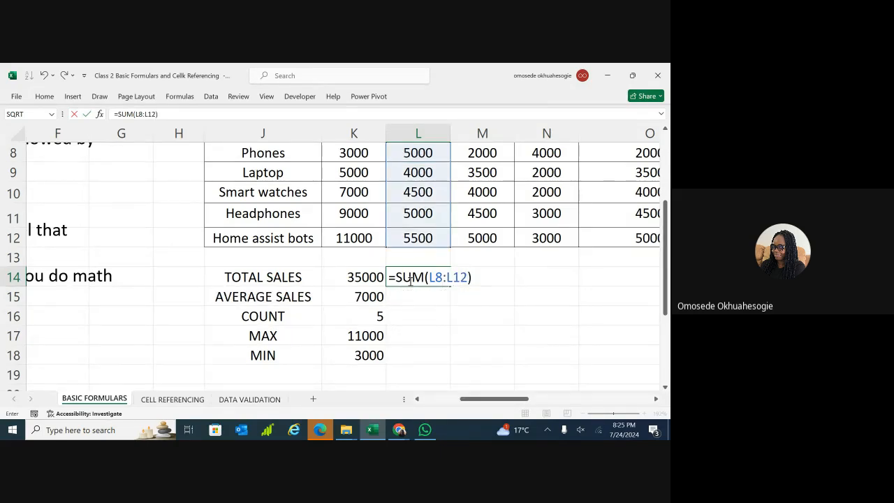
{"action": "key", "text": "Return"}
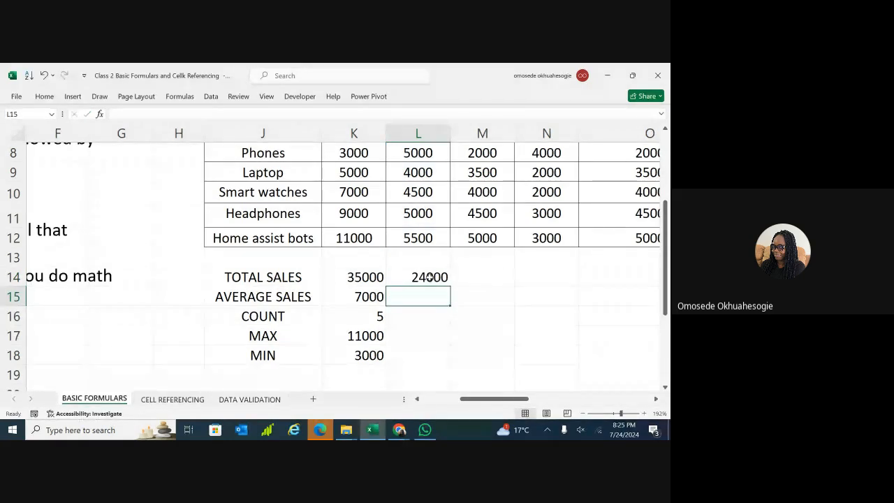
{"action": "left_click", "coordinate": [429, 276]}
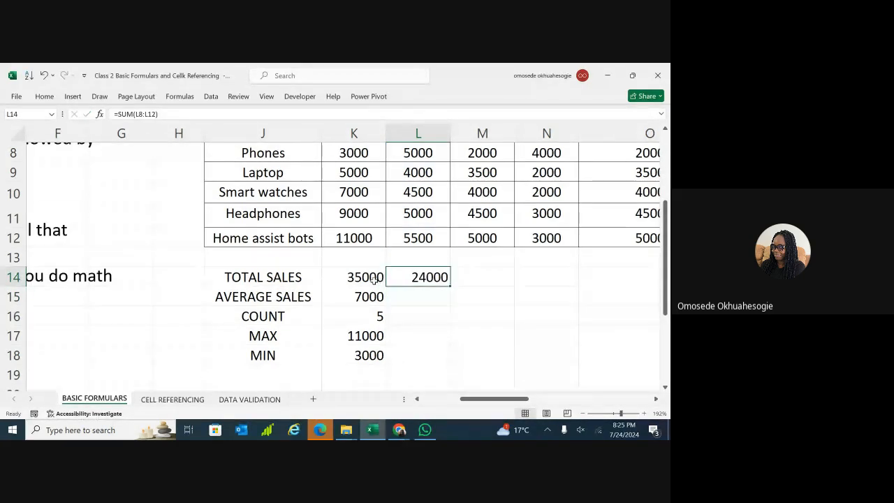
{"action": "double_click", "coordinate": [428, 278]}
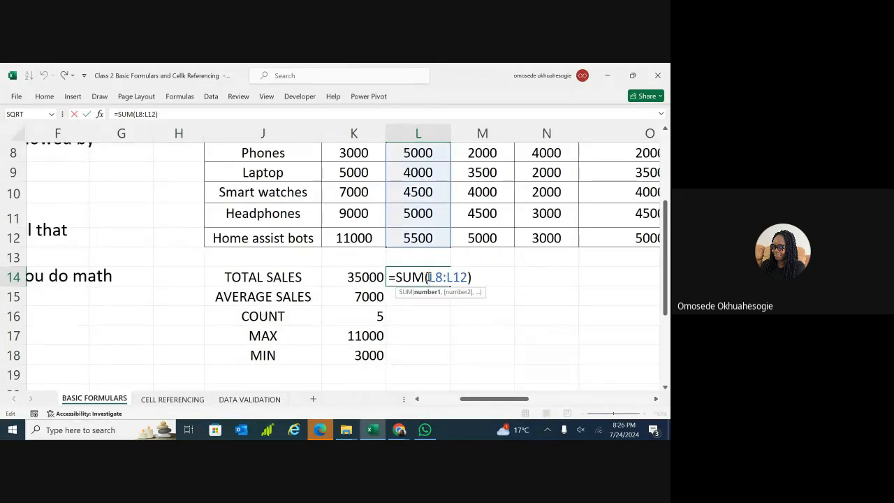
{"action": "key", "text": "ctrl+a"}
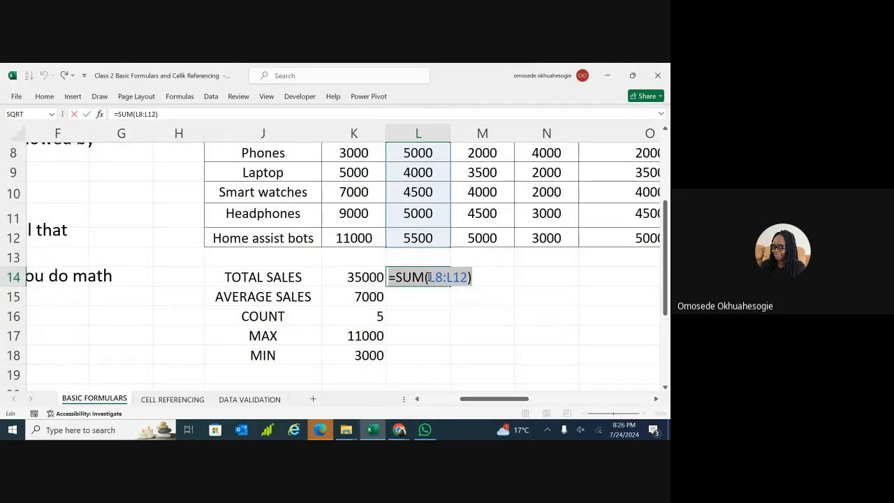
{"action": "key", "text": "BackSpace"}
{"action": "key", "text": "Return"}
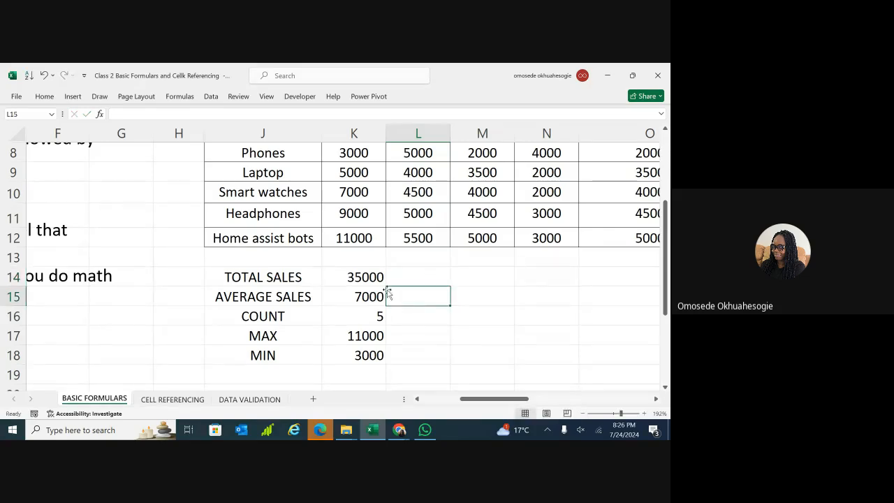
{"action": "left_click", "coordinate": [400, 277]}
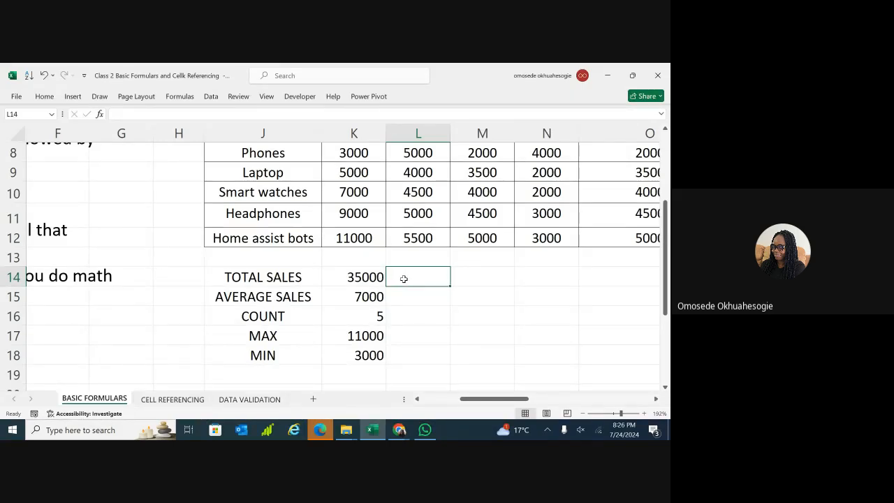
{"action": "key", "text": "ctrl+z"}
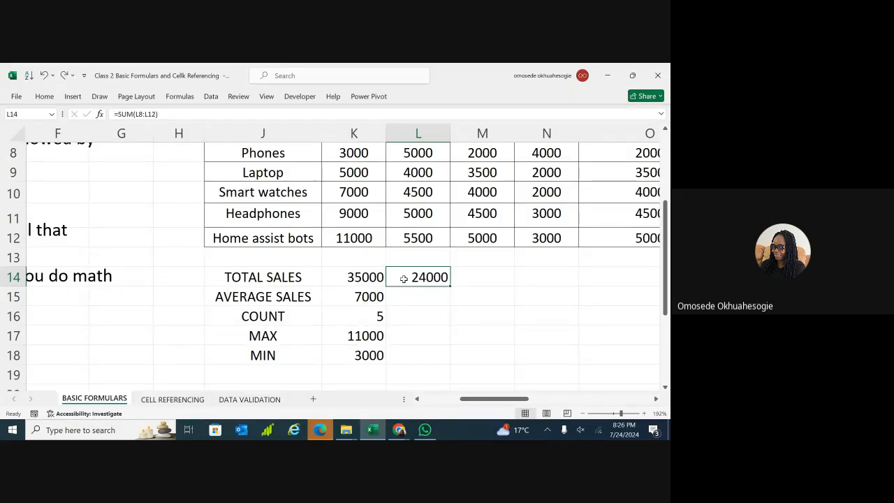
{"action": "double_click", "coordinate": [404, 278]}
{"action": "key", "text": "BackSpace"}
{"action": "key", "text": "BackSpace"}
{"action": "key", "text": "BackSpace"}
{"action": "key", "text": "BackSpace"}
{"action": "key", "text": "BackSpace"}
{"action": "key", "text": "BackSpace"}
{"action": "key", "text": "BackSpace"}
{"action": "key", "text": "BackSpace"}
{"action": "key", "text": "BackSpace"}
{"action": "key", "text": "BackSpace"}
{"action": "key", "text": "BackSpace"}
{"action": "key", "text": "BackSpace"}
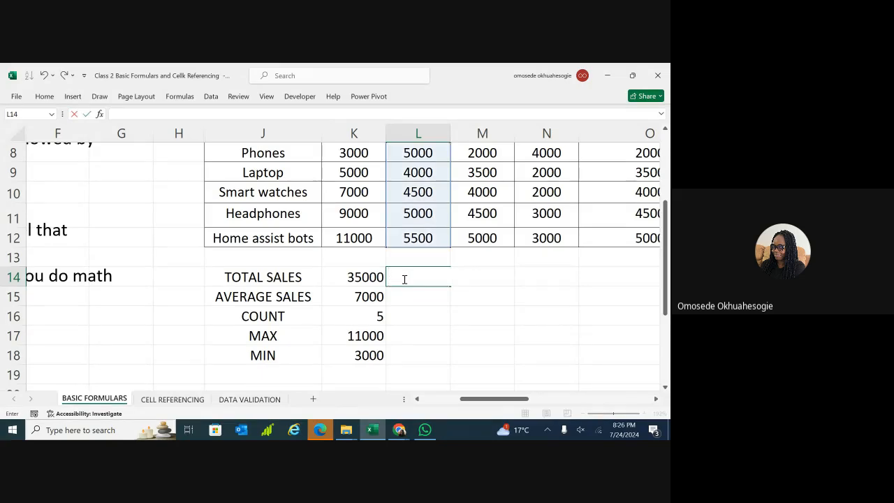
{"action": "key", "text": "Return"}
{"action": "left_click", "coordinate": [377, 276]}
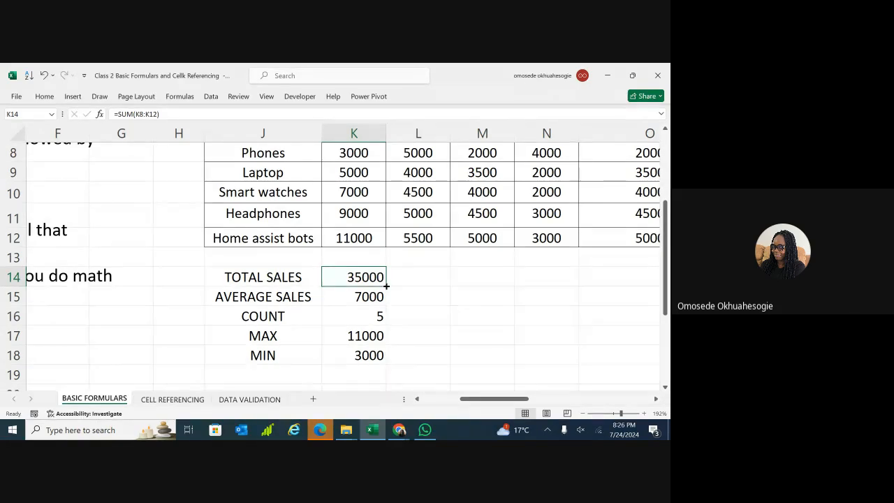
Fill the TOTAL SALES SUM formula across to Thursday and check the Mon–Wed totals.
{"action": "left_click_drag", "start_coordinate": [386, 285], "coordinate": [554, 292]}
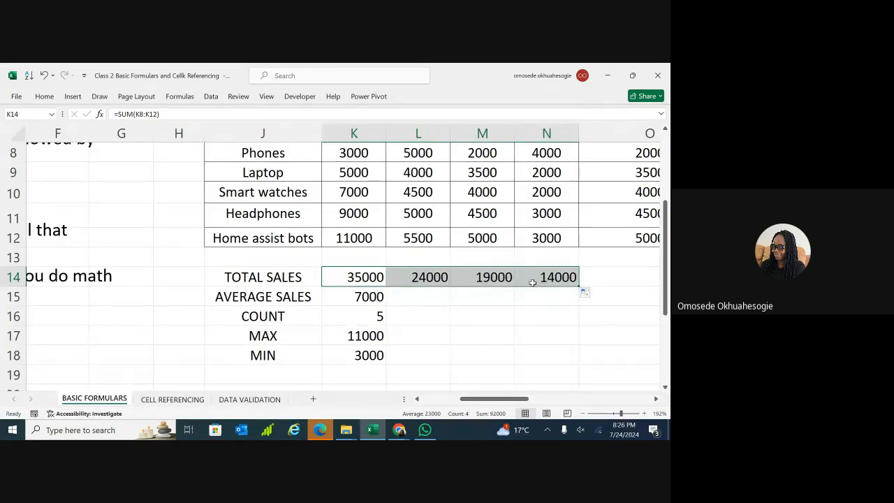
{"action": "left_click", "coordinate": [441, 351]}
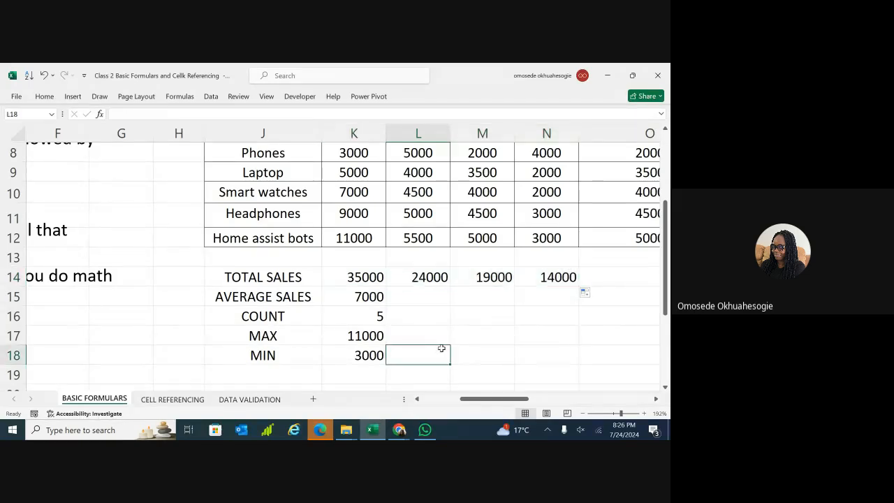
{"action": "left_click", "coordinate": [434, 277]}
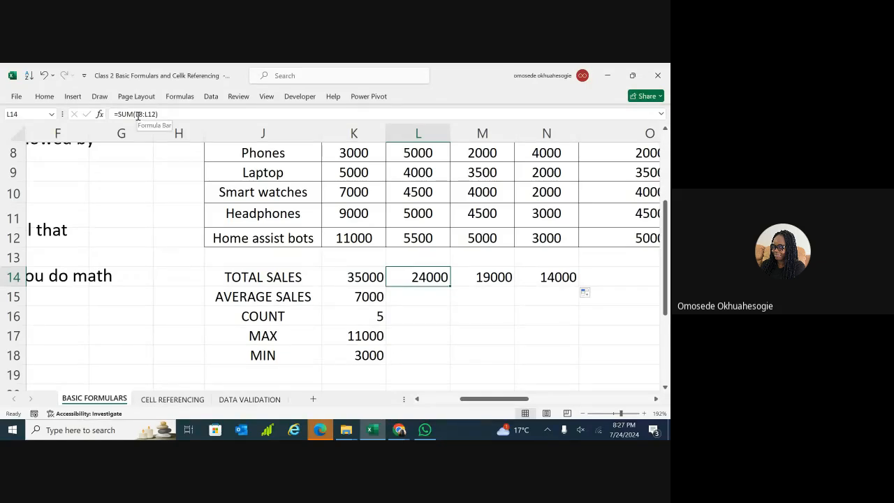
{"action": "left_click", "coordinate": [488, 275]}
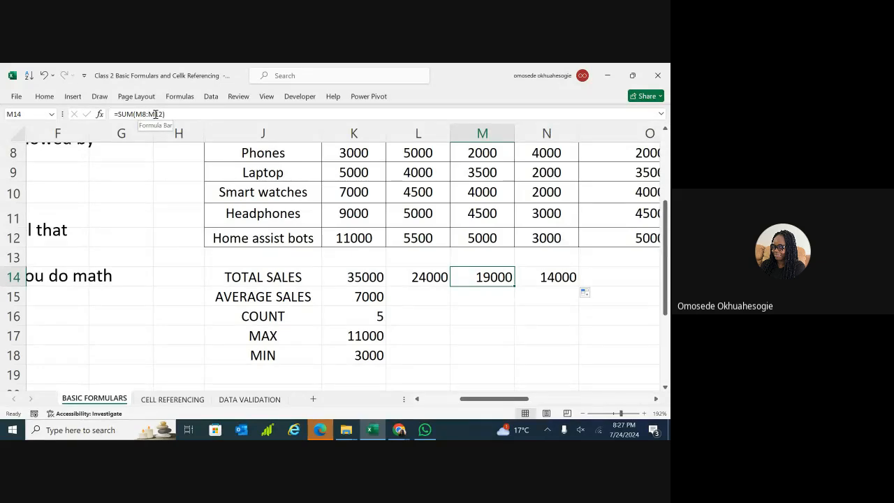
{"action": "left_click", "coordinate": [357, 278]}
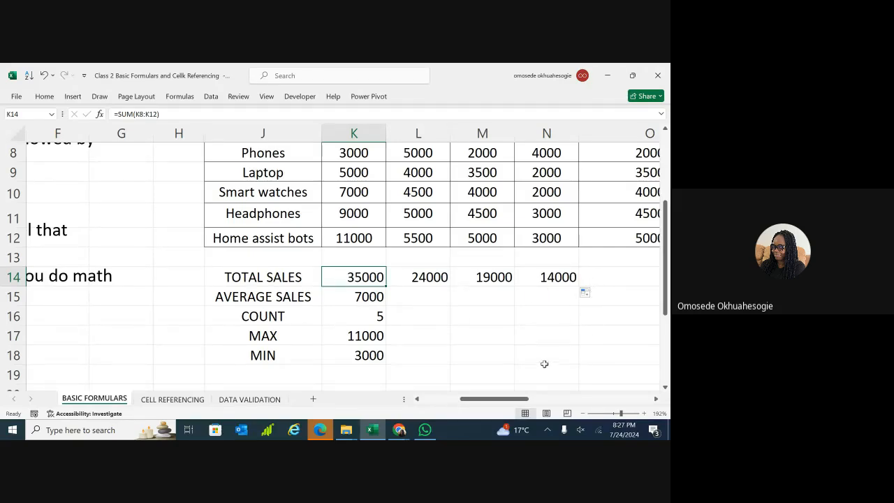
Extend the Thursday total into O14 so Friday shows =SUM(O8:O12) = 19000, and verify its range.
{"action": "left_click", "coordinate": [574, 278]}
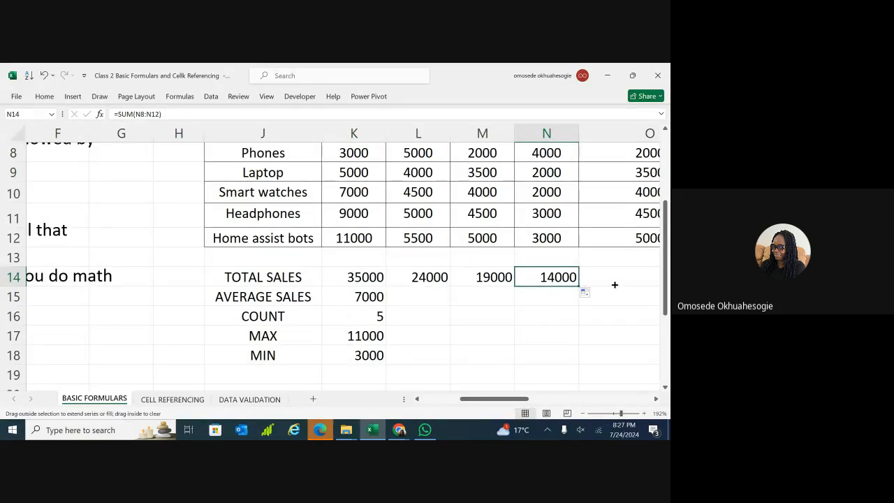
{"action": "left_click_drag", "start_coordinate": [580, 286], "coordinate": [654, 285]}
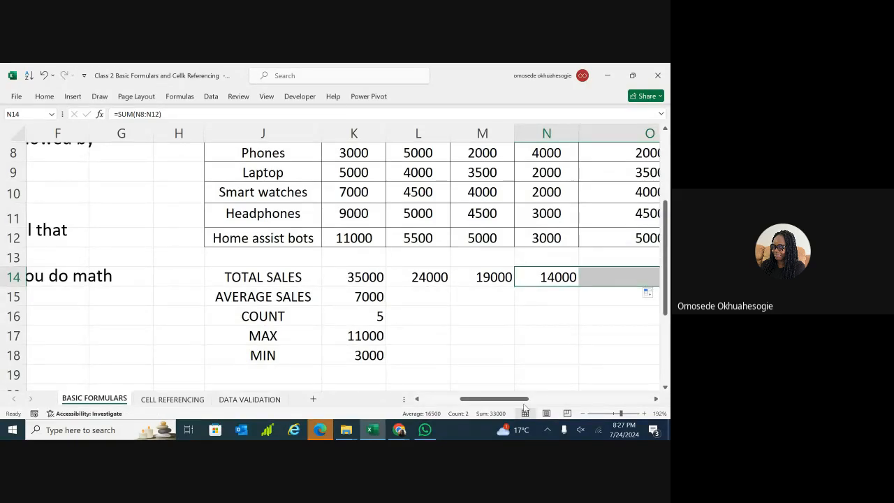
{"action": "left_click_drag", "start_coordinate": [525, 399], "coordinate": [542, 404]}
{"action": "left_click", "coordinate": [556, 277]}
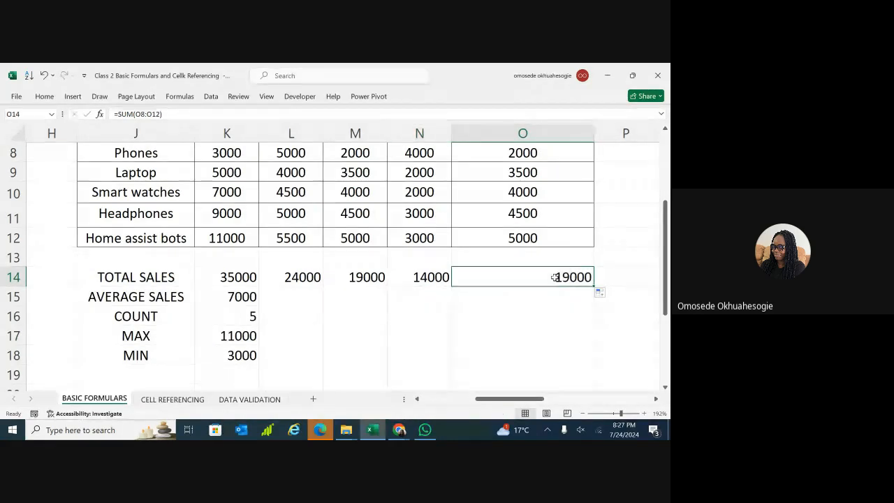
{"action": "left_click", "coordinate": [529, 295]}
{"action": "left_click", "coordinate": [529, 277]}
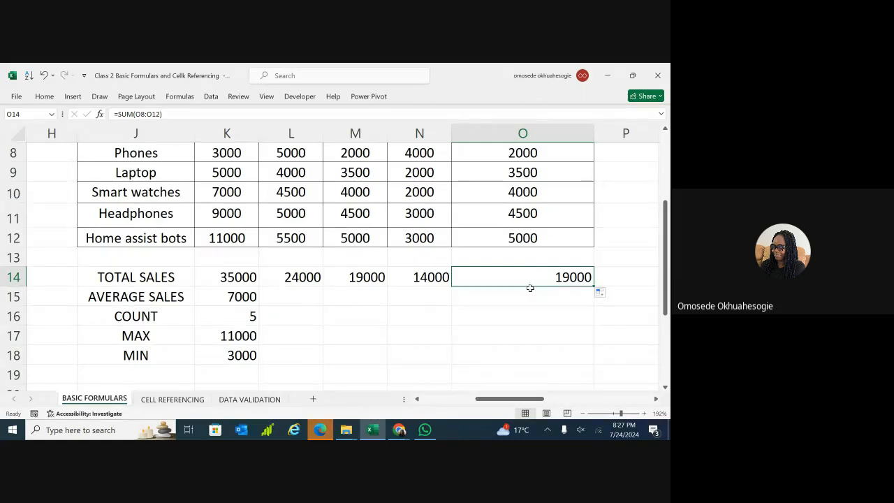
{"action": "left_click_drag", "start_coordinate": [515, 279], "coordinate": [513, 173]}
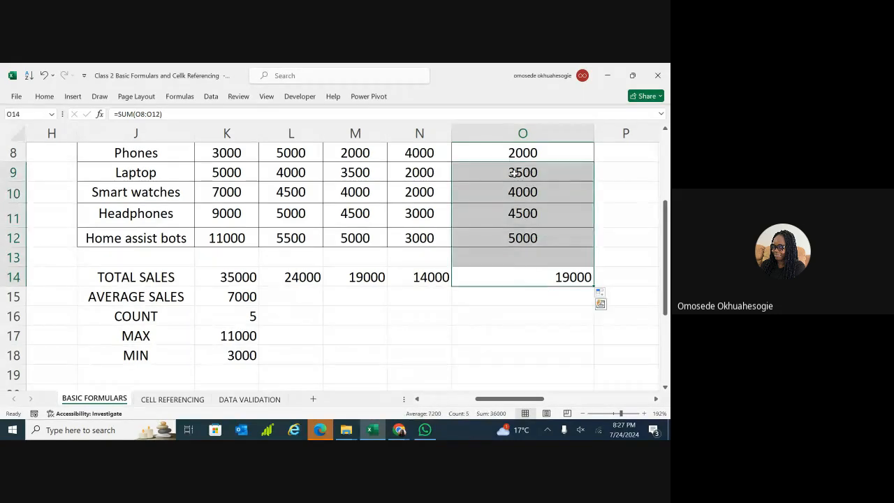
{"action": "left_click", "coordinate": [515, 312]}
{"action": "left_click", "coordinate": [512, 275]}
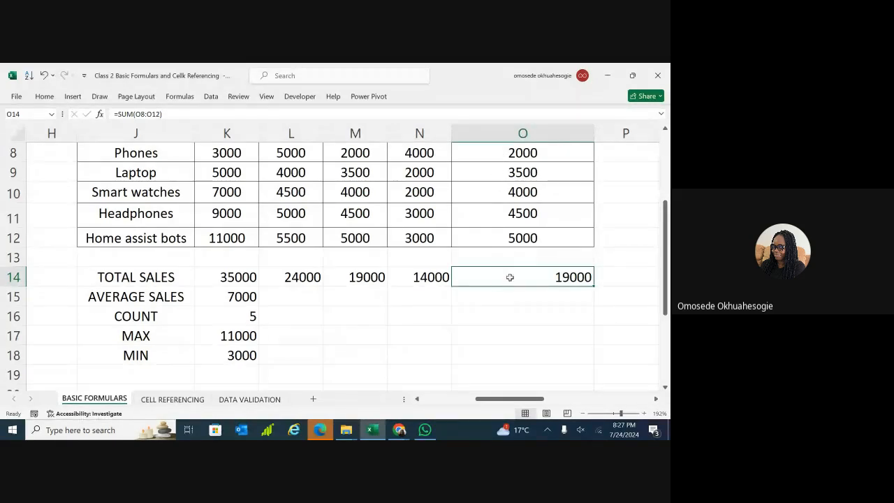
Copy the K15 AVERAGE and K16 COUNT formulas across to column O (4800, 3800, 2800, 3800; counts 5).
{"action": "left_click", "coordinate": [229, 296]}
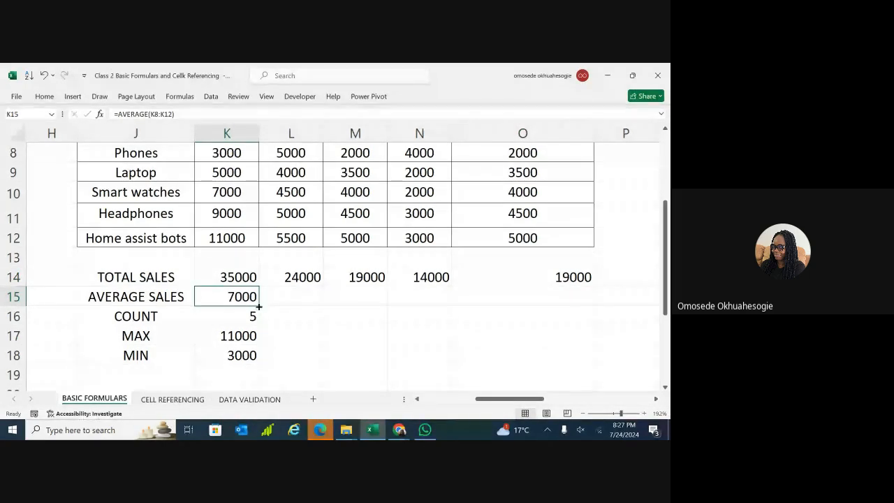
{"action": "left_click_drag", "start_coordinate": [259, 306], "coordinate": [557, 313]}
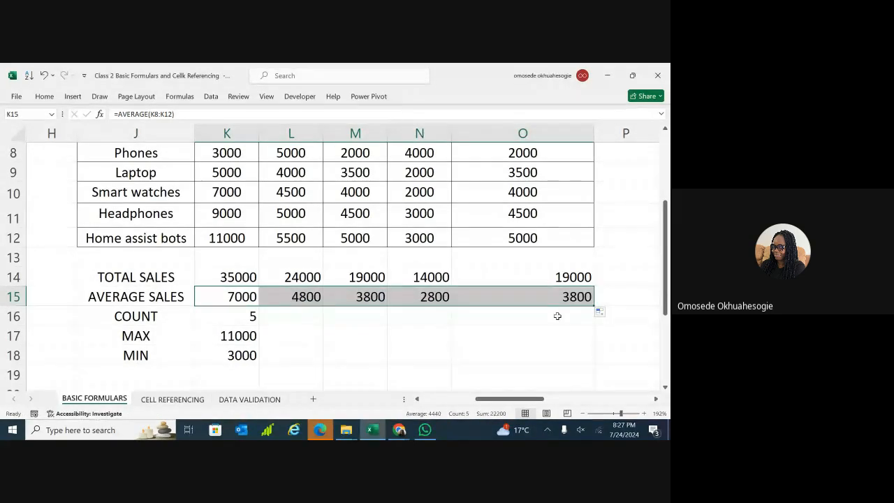
{"action": "left_click", "coordinate": [241, 320]}
{"action": "left_click_drag", "start_coordinate": [258, 325], "coordinate": [557, 316]}
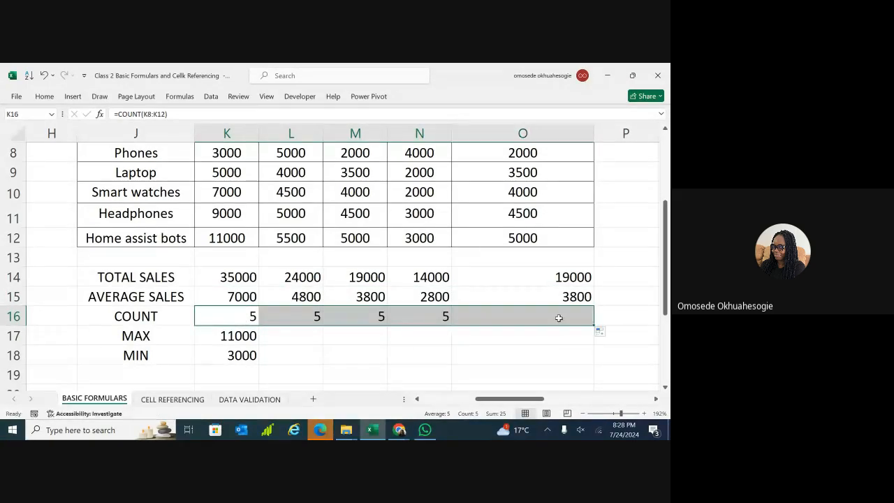
Copy the K17 MAX formula across to column O, giving 5500, 5000, 4000 and 5000.
{"action": "left_click", "coordinate": [248, 338]}
{"action": "left_click_drag", "start_coordinate": [259, 344], "coordinate": [548, 341]}
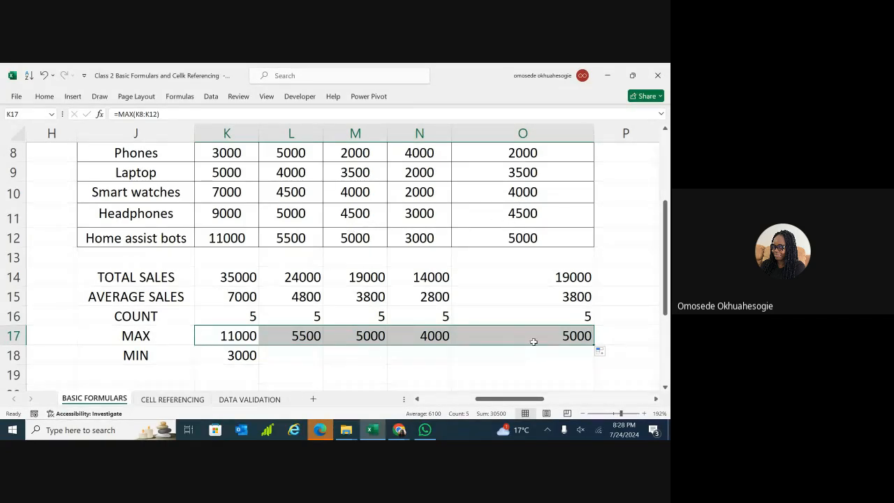
Copy the K18 MIN formula across through O18, giving 4000, 2000, 2000 and 2000.
{"action": "left_click", "coordinate": [248, 355]}
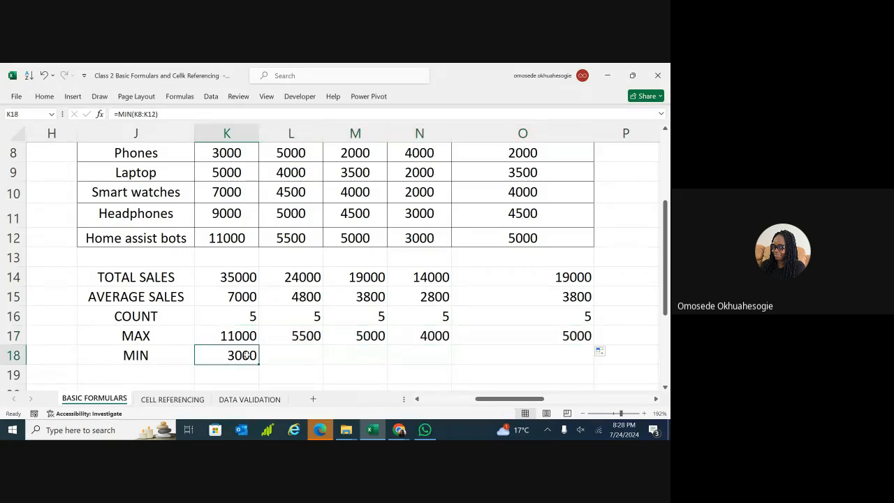
{"action": "left_click_drag", "start_coordinate": [258, 364], "coordinate": [454, 364]}
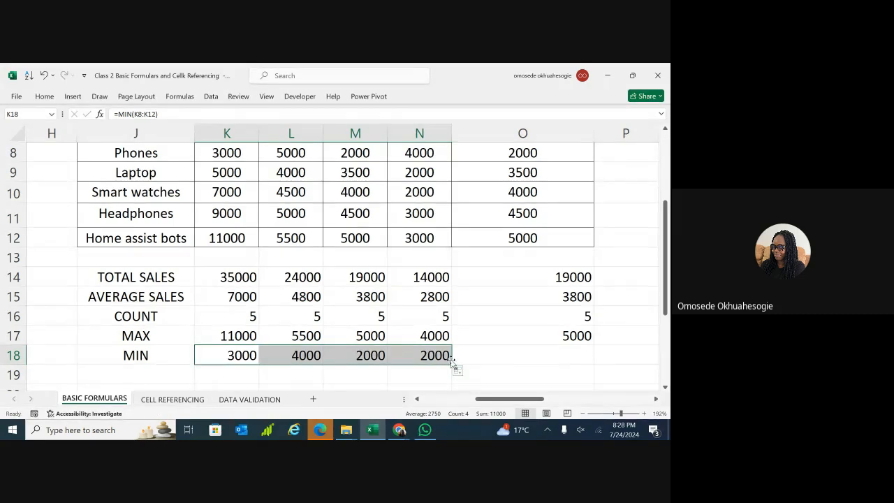
{"action": "left_click_drag", "start_coordinate": [452, 364], "coordinate": [559, 357]}
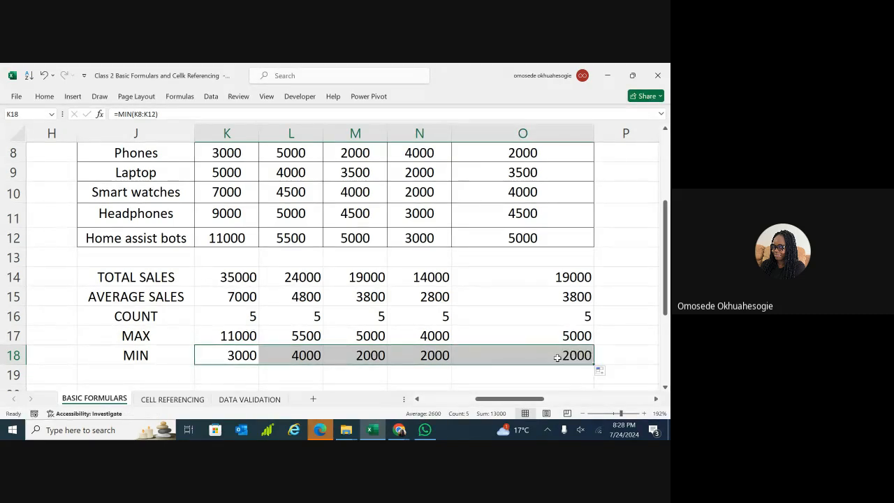
{"action": "left_click", "coordinate": [372, 369]}
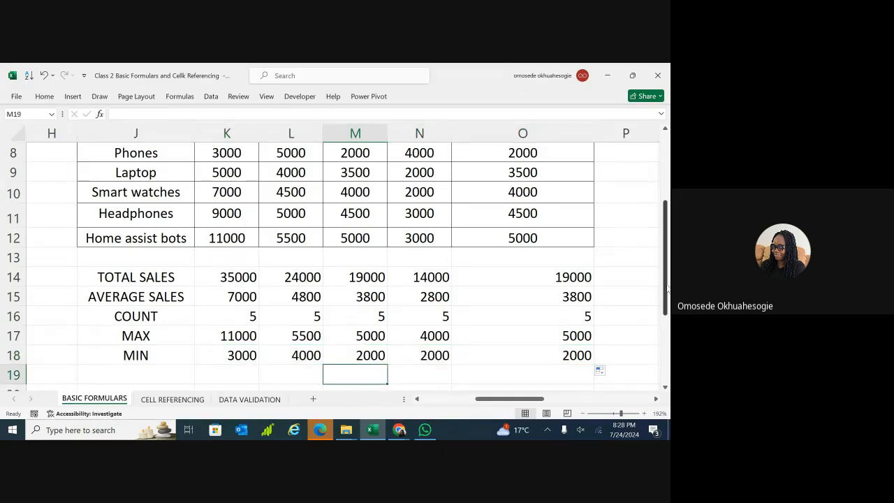
{"action": "scroll", "coordinate": [469, 358], "scroll_direction": "down", "scroll_amount": 1}
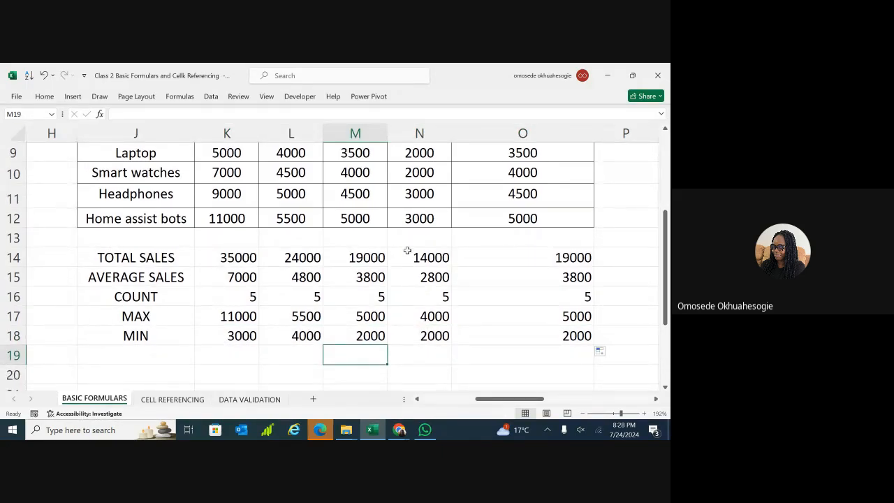
{"action": "left_click_drag", "start_coordinate": [667, 231], "coordinate": [665, 221]}
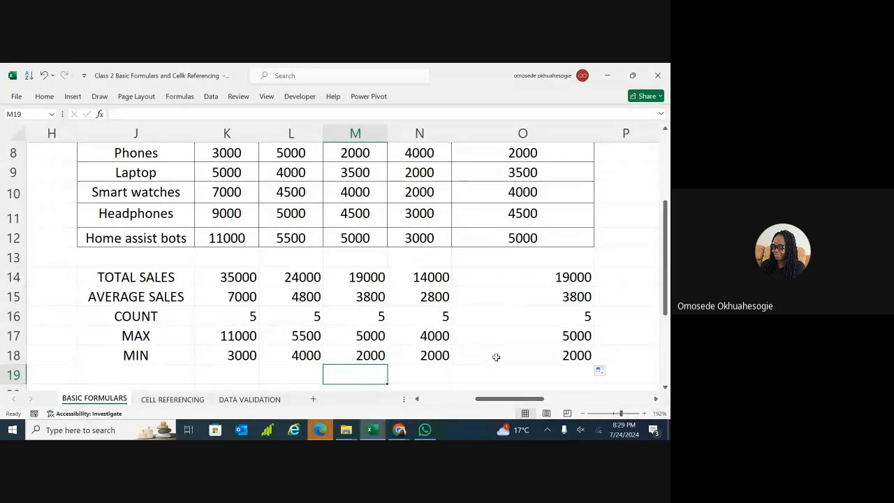
{"action": "left_click_drag", "start_coordinate": [511, 403], "coordinate": [599, 399]}
{"action": "scroll", "coordinate": [343, 266], "scroll_direction": "up", "scroll_amount": 3}
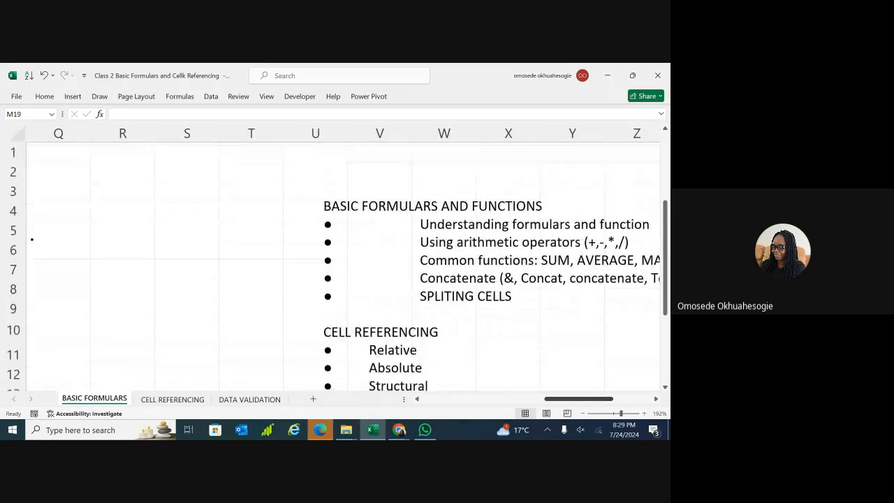
{"action": "left_click_drag", "start_coordinate": [314, 265], "coordinate": [508, 247]}
{"action": "scroll", "coordinate": [509, 247], "scroll_direction": "left", "scroll_amount": 1}
{"action": "scroll", "coordinate": [342, 265], "scroll_direction": "left", "scroll_amount": 2}
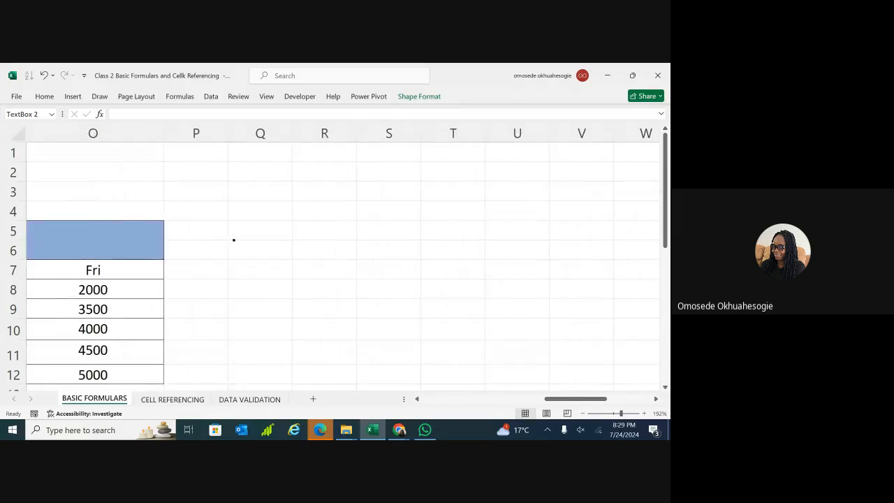
{"action": "left_click", "coordinate": [393, 250]}
{"action": "scroll", "coordinate": [342, 265], "scroll_direction": "down", "scroll_amount": 2}
{"action": "scroll", "coordinate": [342, 265], "scroll_direction": "left", "scroll_amount": 1}
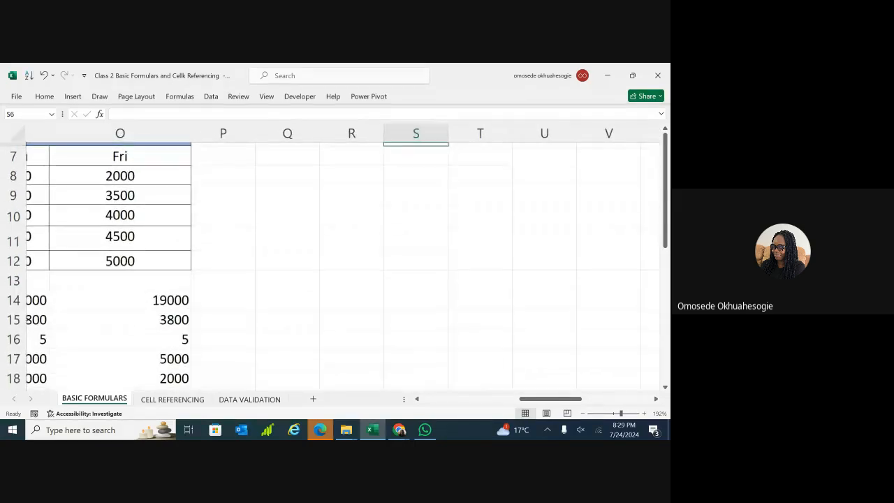
{"action": "scroll", "coordinate": [426, 142], "scroll_direction": "left", "scroll_amount": 3}
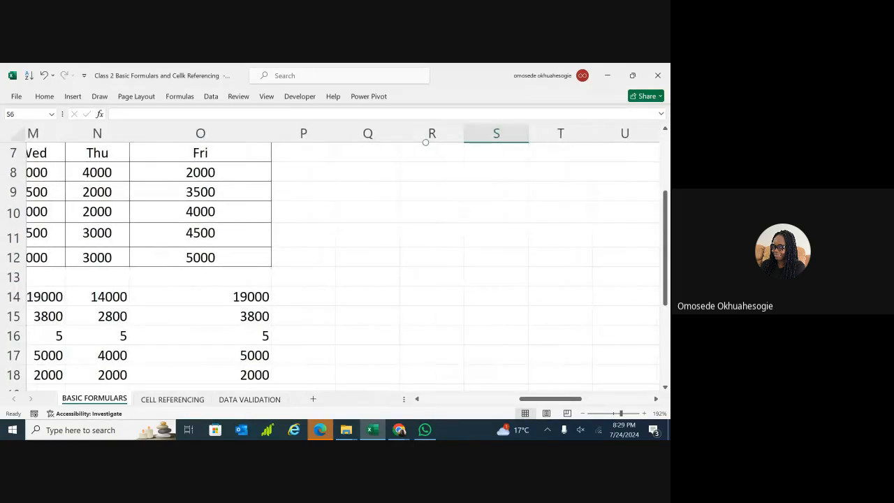
{"action": "scroll", "coordinate": [425, 141], "scroll_direction": "up", "scroll_amount": 1}
{"action": "scroll", "coordinate": [425, 142], "scroll_direction": "left", "scroll_amount": 1}
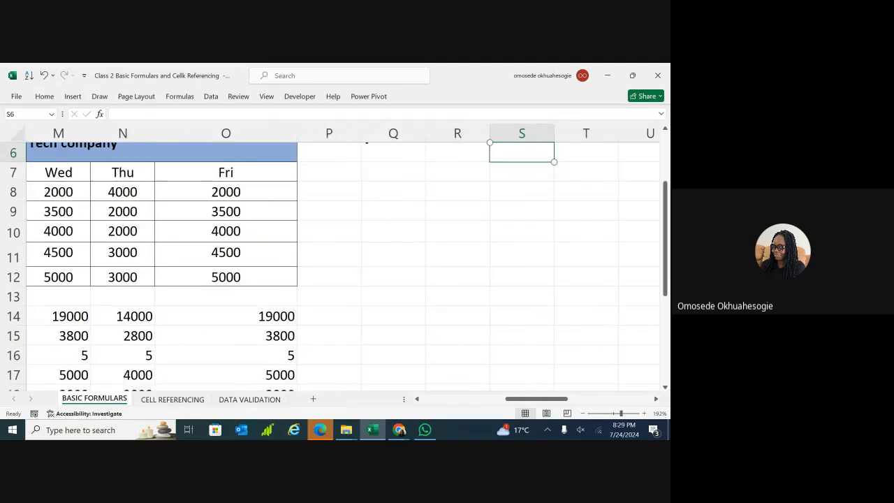
{"action": "scroll", "coordinate": [343, 266], "scroll_direction": "down", "scroll_amount": 3}
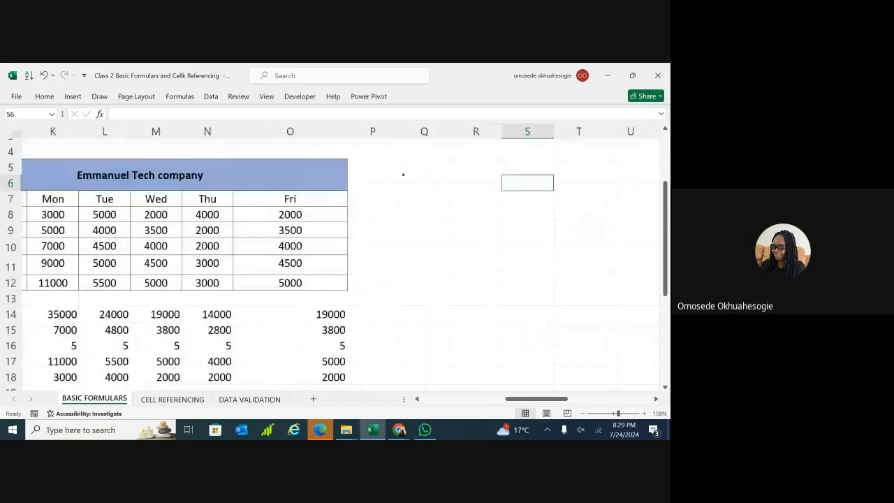
{"action": "left_click", "coordinate": [544, 353]}
Try empty cells R7 and R8 beside the table, then bring the rows below into view.
{"action": "scroll", "coordinate": [342, 266], "scroll_direction": "down", "scroll_amount": 1}
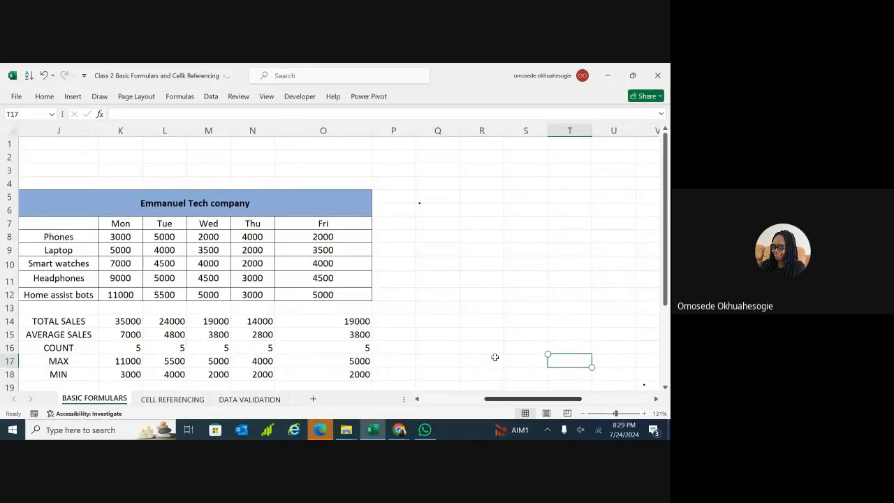
{"action": "left_click", "coordinate": [475, 221]}
{"action": "double_click", "coordinate": [475, 220]}
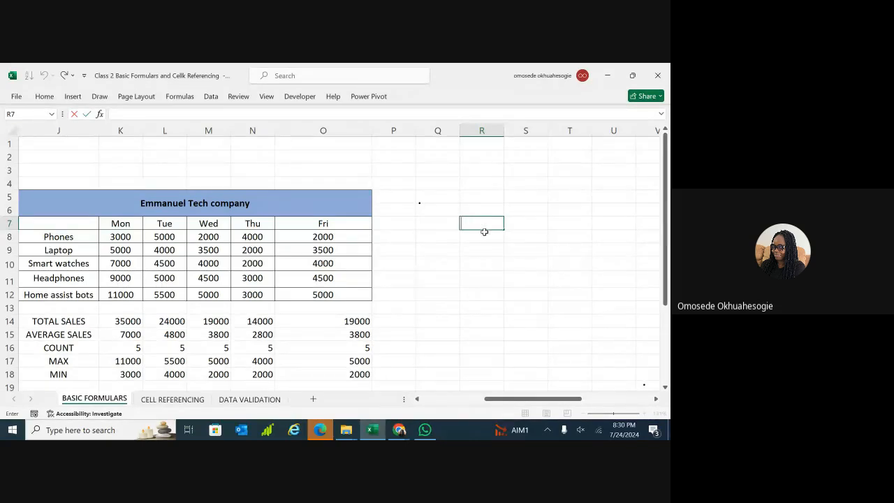
{"action": "double_click", "coordinate": [470, 238]}
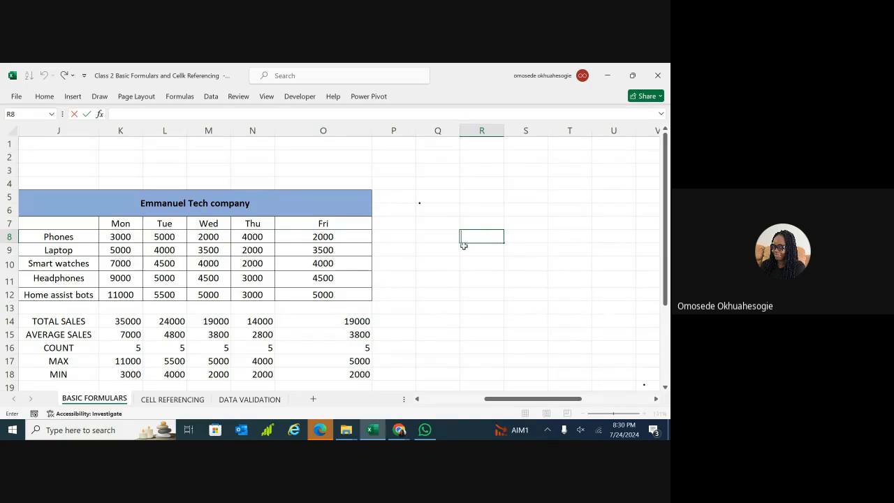
{"action": "left_click", "coordinate": [419, 253]}
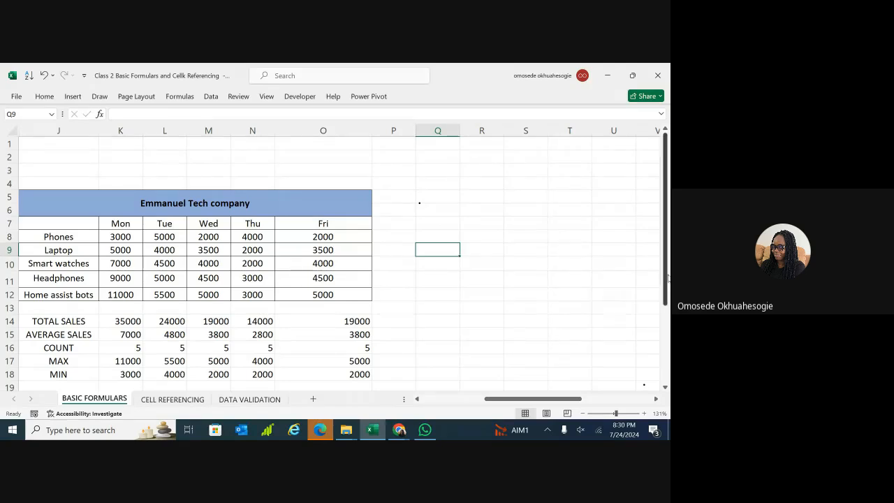
{"action": "left_click", "coordinate": [667, 340]}
{"action": "left_click_drag", "start_coordinate": [492, 400], "coordinate": [475, 399]}
{"action": "left_click_drag", "start_coordinate": [665, 274], "coordinate": [665, 262]}
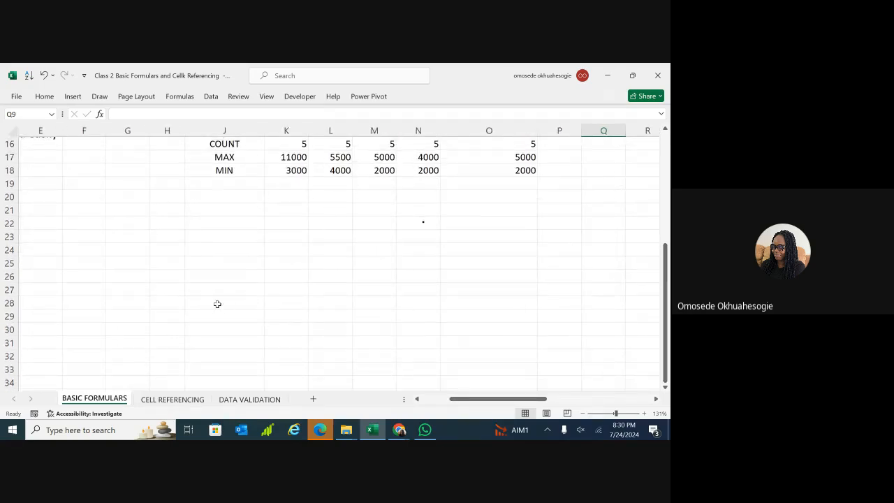
Put a 'firstname' heading in H24 with a first name in H25, and widen column H.
{"action": "double_click", "coordinate": [132, 264]}
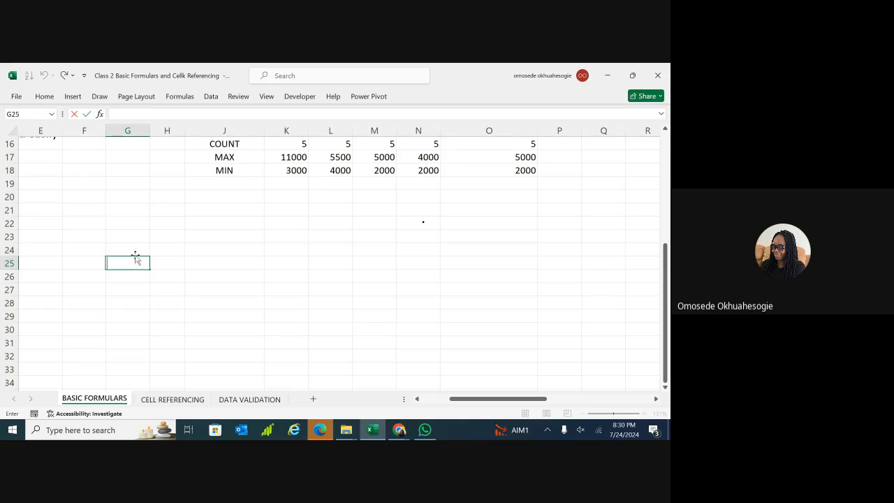
{"action": "double_click", "coordinate": [135, 252]}
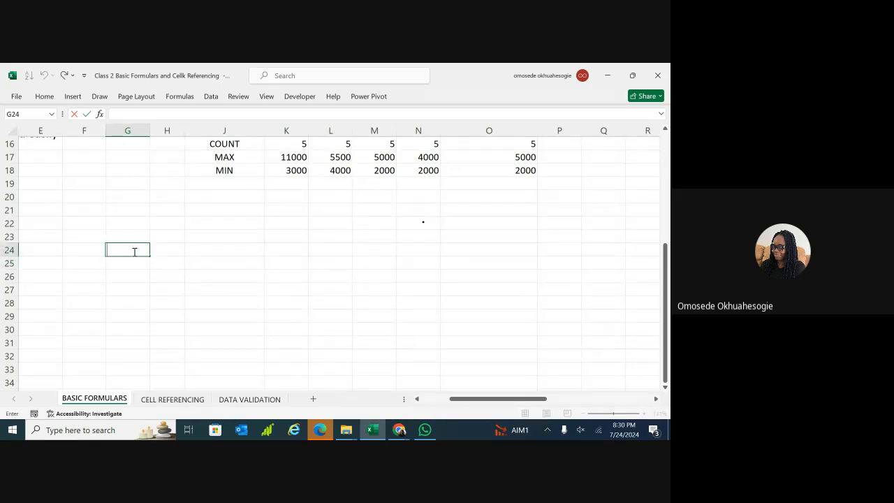
{"action": "key", "text": "Tab"}
{"action": "type", "text": "Nam"}
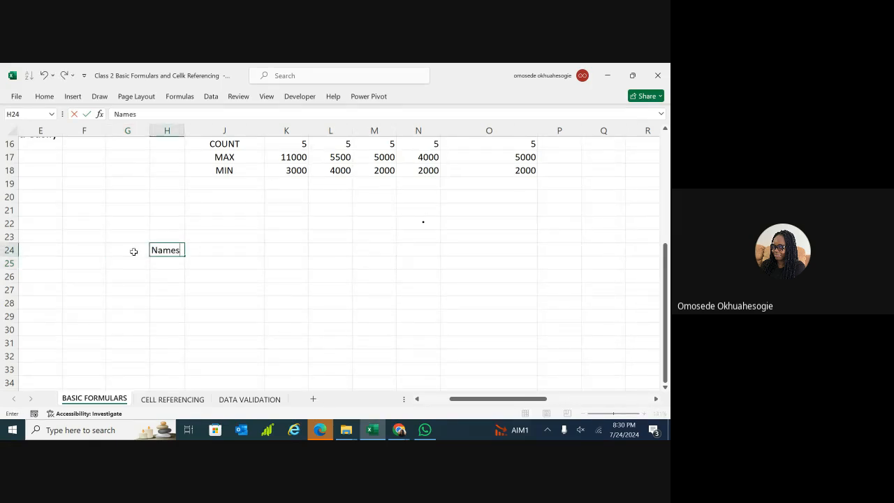
{"action": "double_click", "coordinate": [163, 261]}
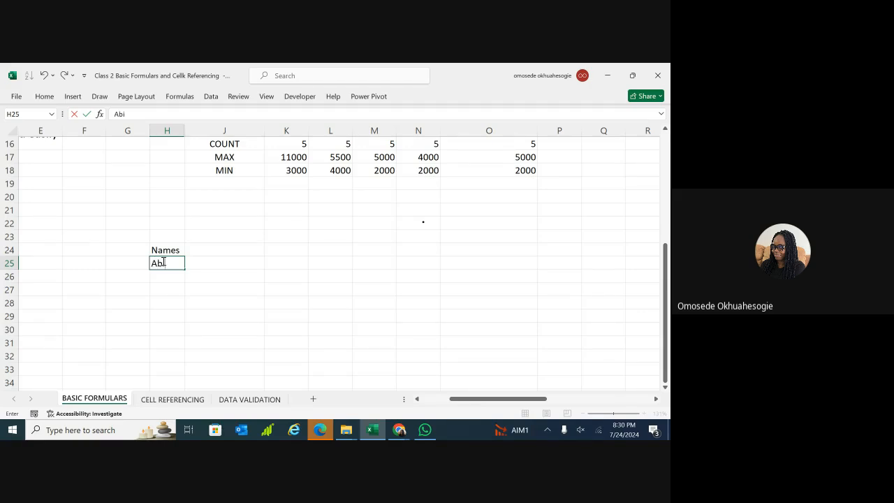
{"action": "type", "text": "dun"}
{"action": "left_click", "coordinate": [186, 130]}
{"action": "left_click", "coordinate": [182, 185]}
{"action": "left_click_drag", "start_coordinate": [183, 131], "coordinate": [197, 133]}
{"action": "double_click", "coordinate": [185, 252]}
{"action": "key", "text": "BackSpace"}
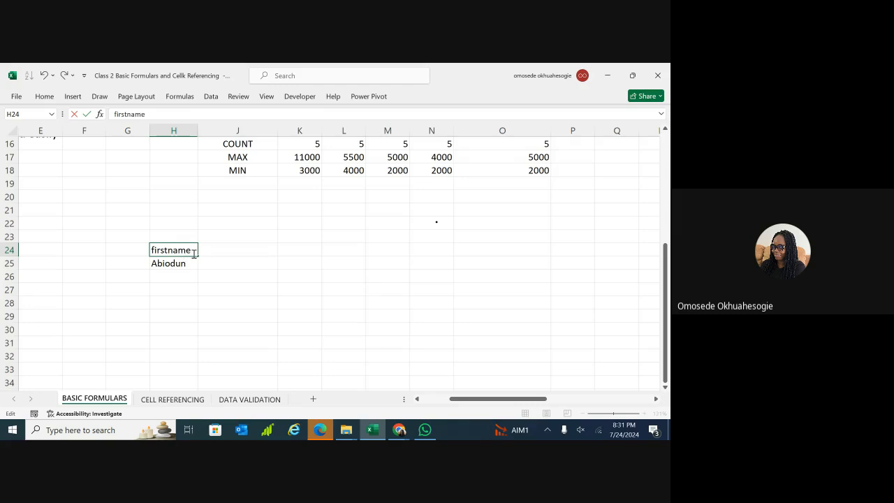
{"action": "double_click", "coordinate": [212, 251]}
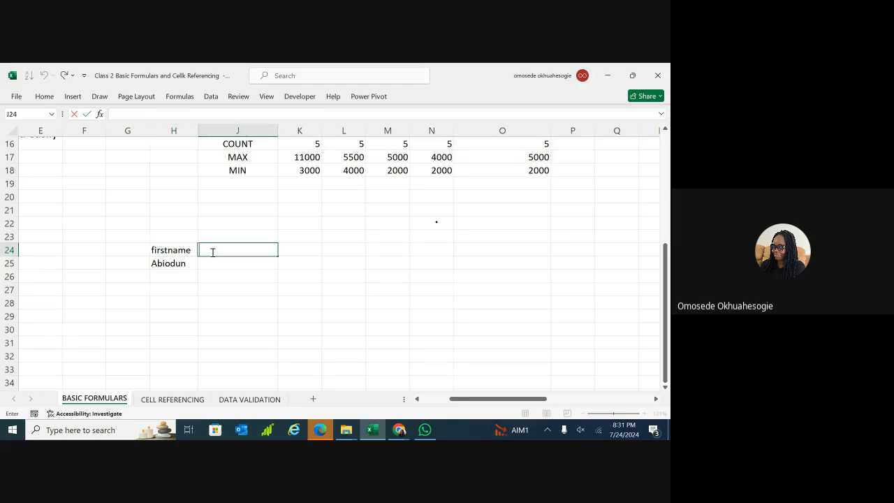
Add the 'last name' heading in J24 and the first person's last name in J25.
{"action": "type", "text": "lastname"}
{"action": "double_click", "coordinate": [215, 251]}
{"action": "left_click", "coordinate": [215, 252]}
{"action": "left_click", "coordinate": [216, 264]}
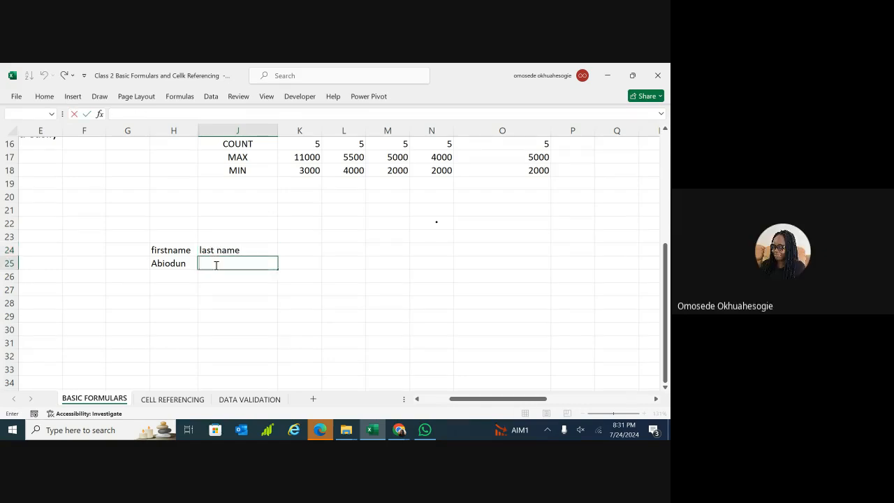
{"action": "left_click", "coordinate": [172, 277]}
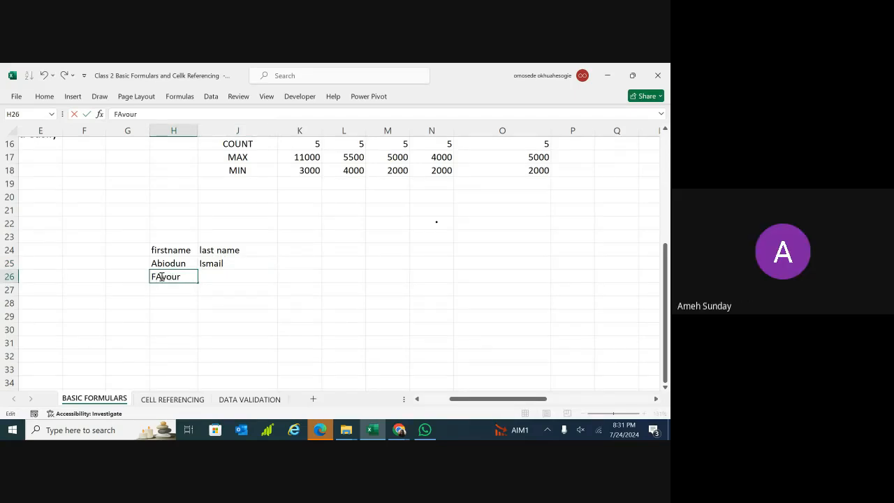
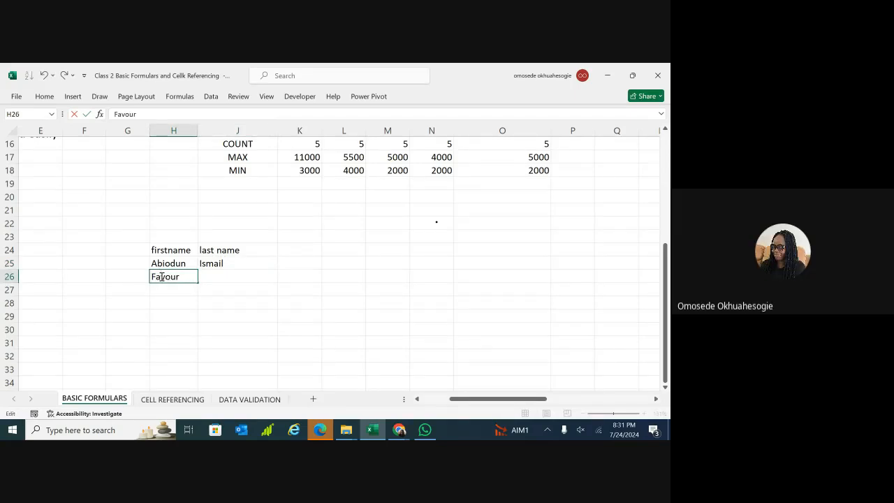
Enter the second person's first and last names in row 26, correcting typos.
{"action": "left_click", "coordinate": [209, 277]}
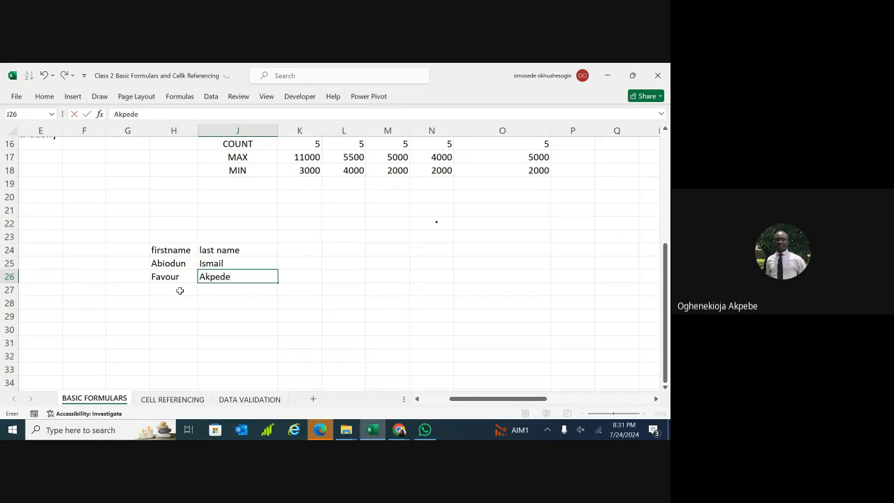
{"action": "left_click", "coordinate": [181, 291]}
{"action": "double_click", "coordinate": [216, 276]}
{"action": "key", "text": "BackSpace"}
{"action": "key", "text": "BackSpace"}
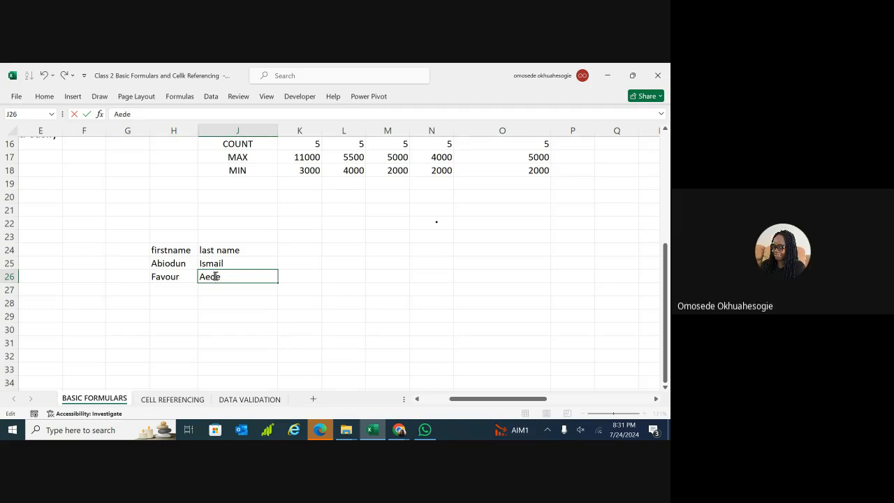
{"action": "type", "text": "kpe"}
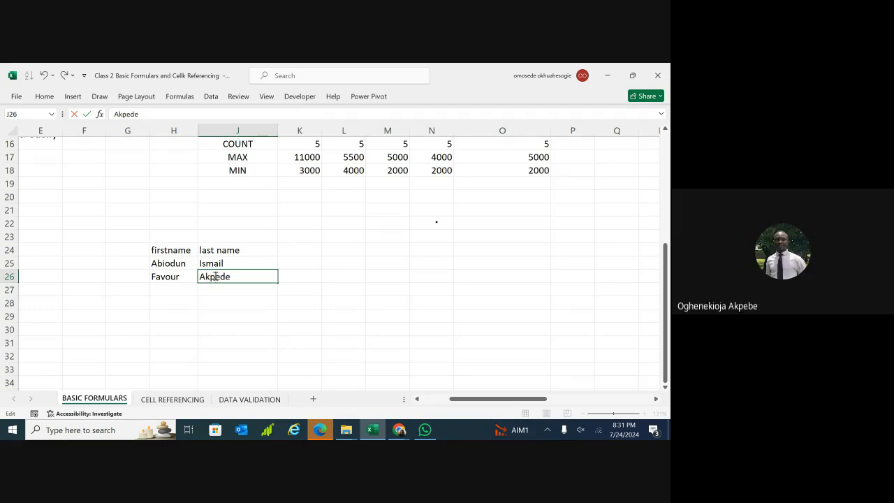
{"action": "type", "text": "b"}
{"action": "left_click", "coordinate": [171, 290]}
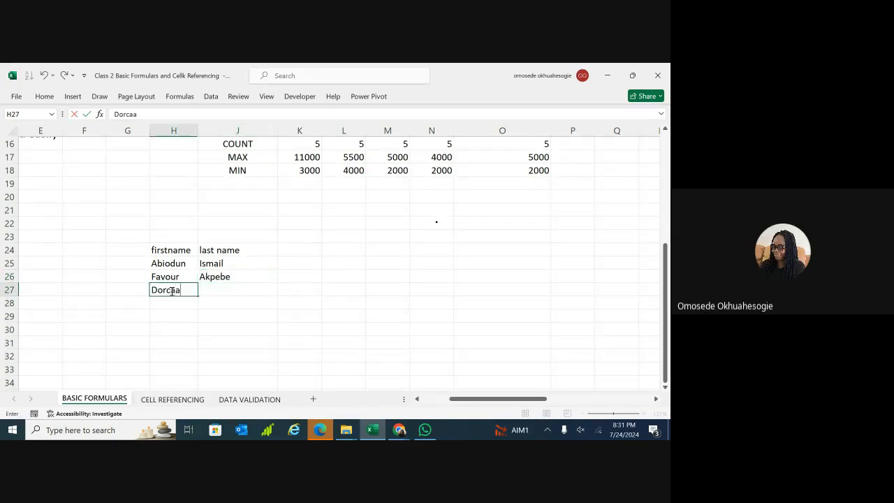
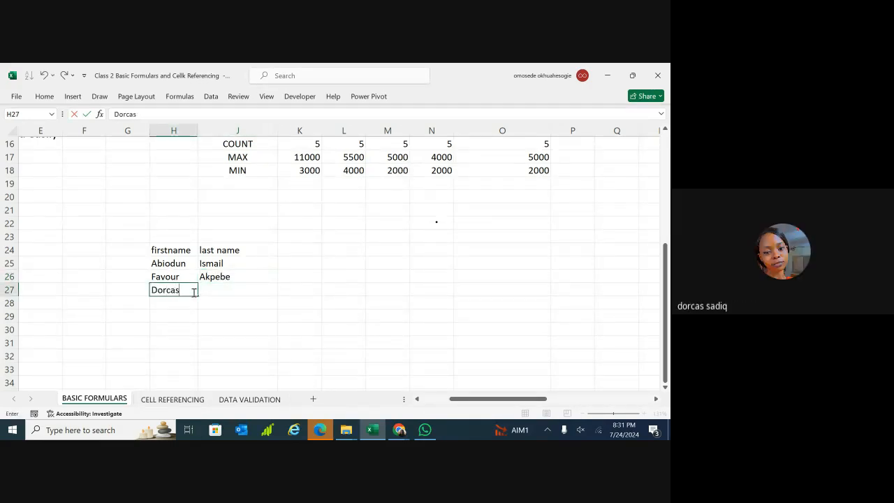
Enter the third person's first and last names in row 27.
{"action": "left_click", "coordinate": [223, 286]}
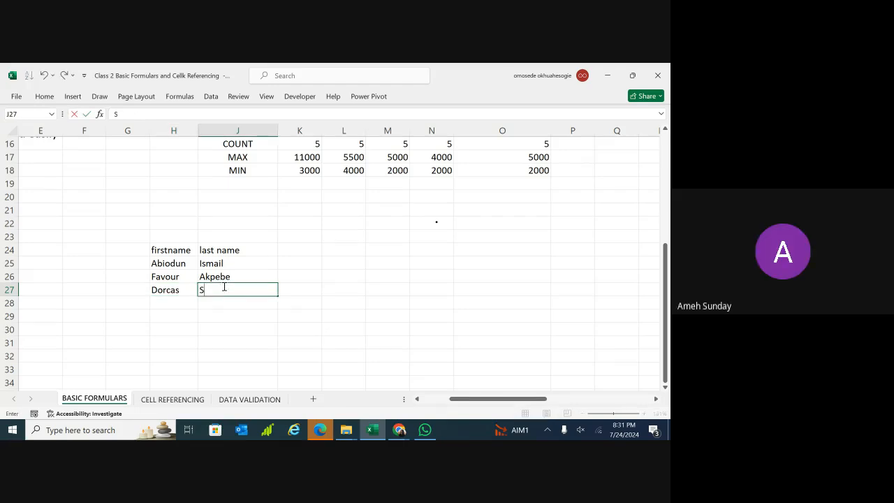
{"action": "left_click", "coordinate": [180, 306]}
{"action": "double_click", "coordinate": [183, 304]}
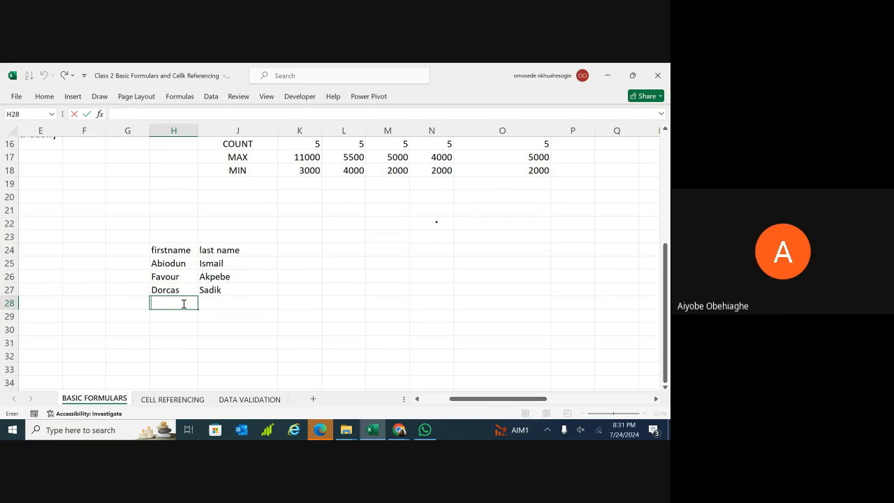
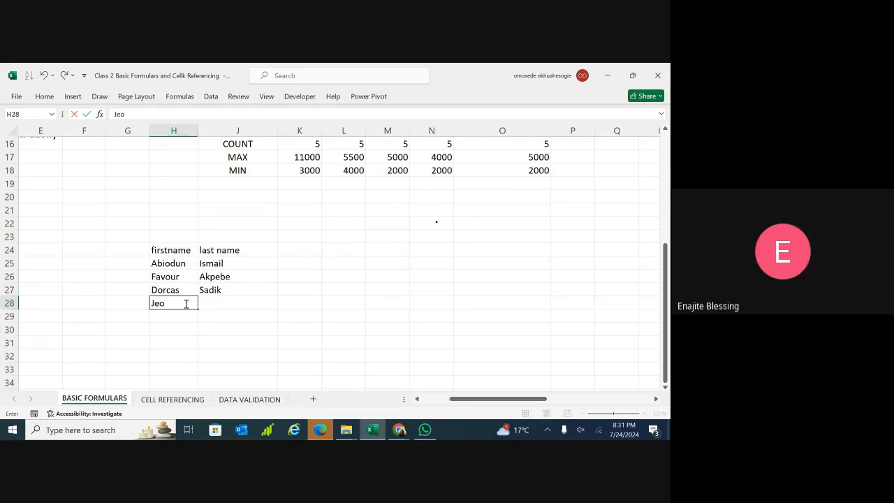
Enter the fourth person's first and last names in row 28, correcting the last name.
{"action": "left_click", "coordinate": [210, 304]}
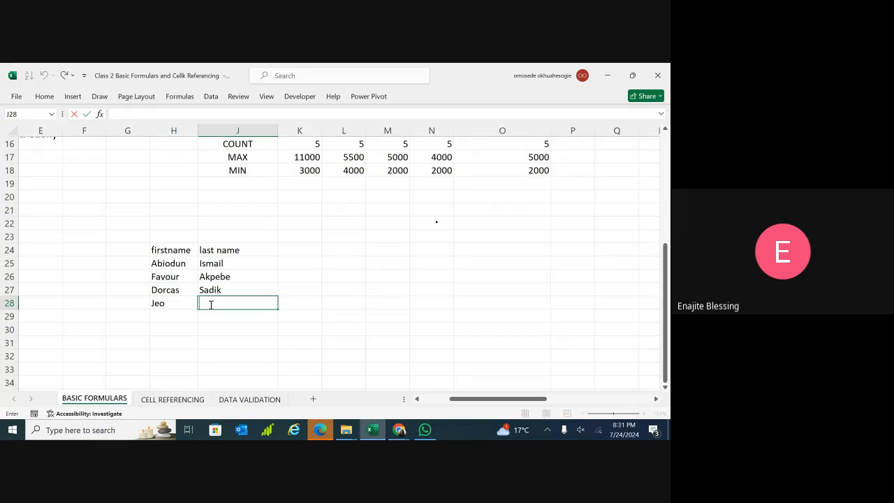
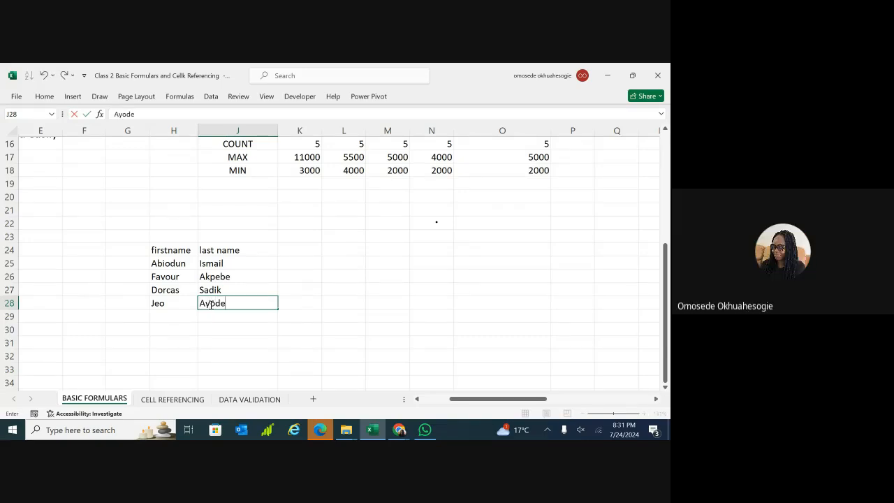
{"action": "left_click", "coordinate": [173, 316]}
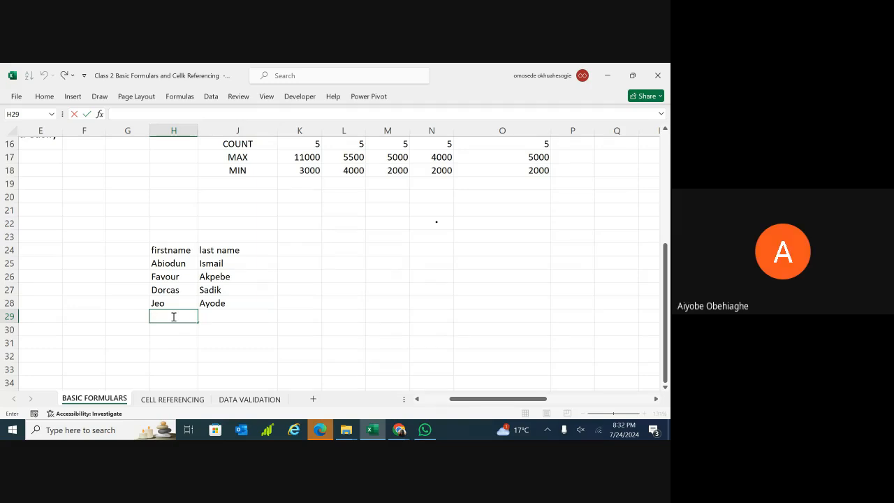
{"action": "double_click", "coordinate": [220, 304]}
{"action": "key", "text": "BackSpace"}
{"action": "key", "text": "BackSpace"}
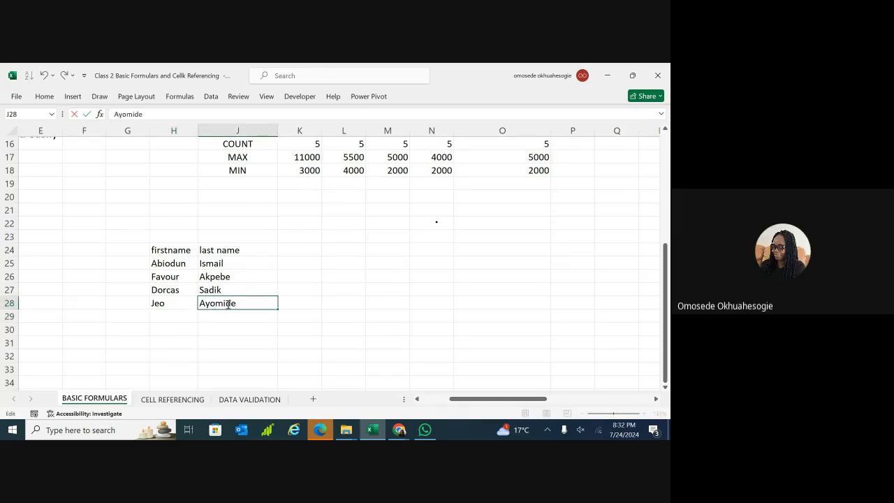
{"action": "left_click", "coordinate": [186, 316]}
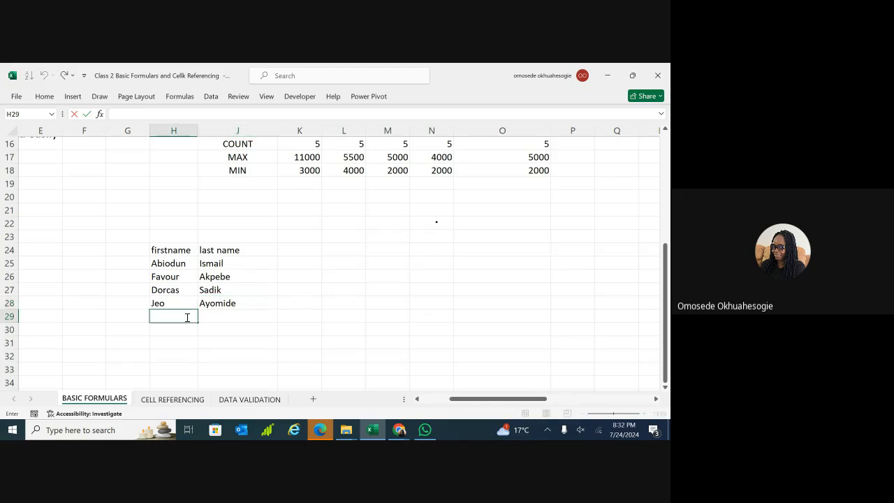
Fill rows 29 and 30 with two more people's first and last names.
{"action": "left_click", "coordinate": [221, 316]}
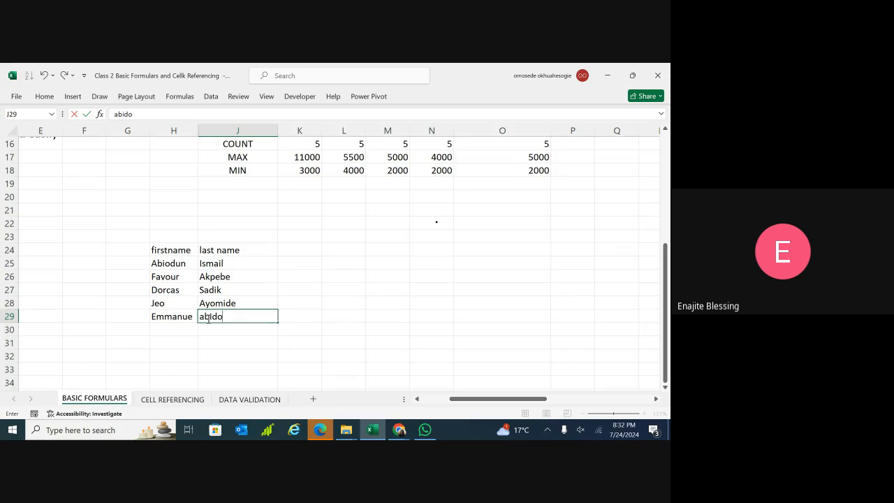
{"action": "double_click", "coordinate": [184, 329]}
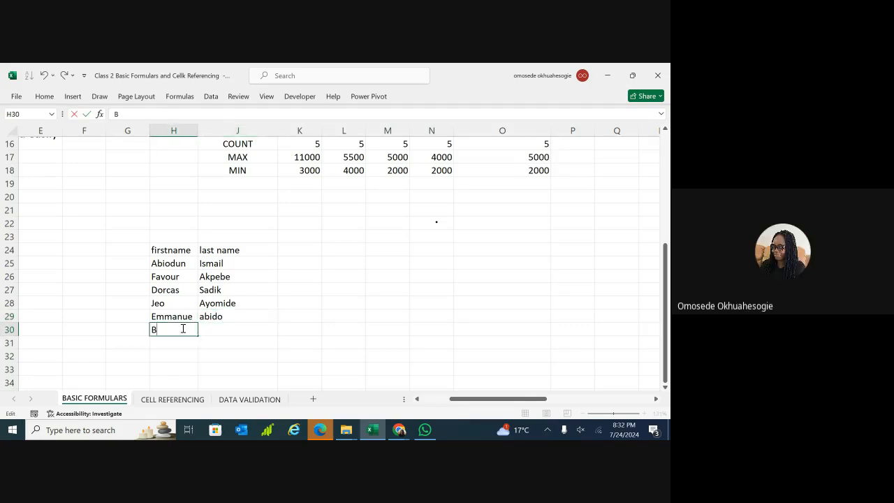
{"action": "left_click", "coordinate": [206, 329]}
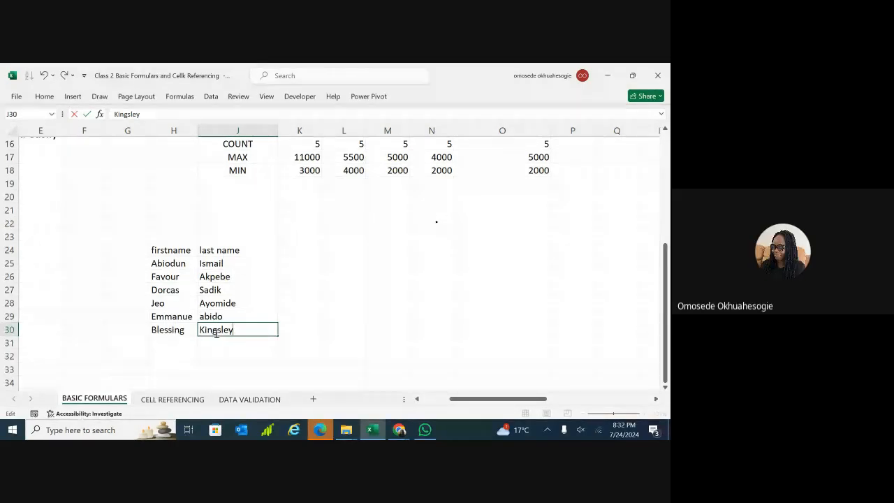
{"action": "left_click", "coordinate": [179, 333]}
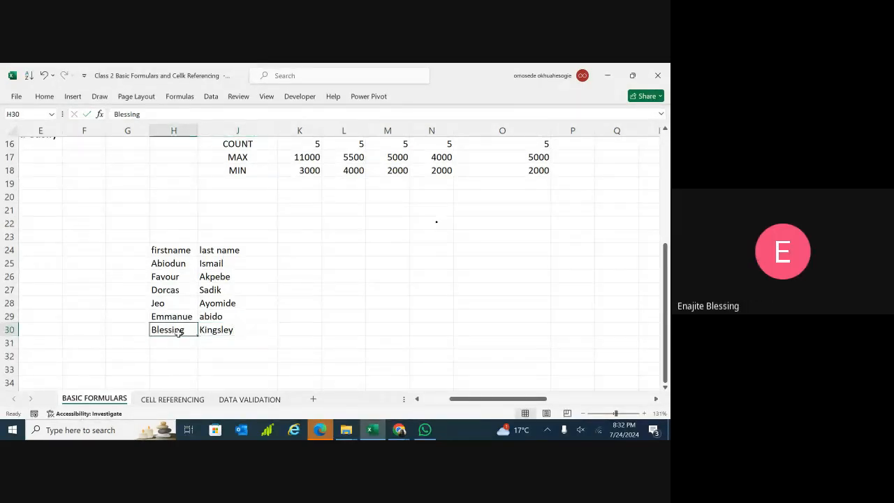
{"action": "left_click", "coordinate": [272, 331]}
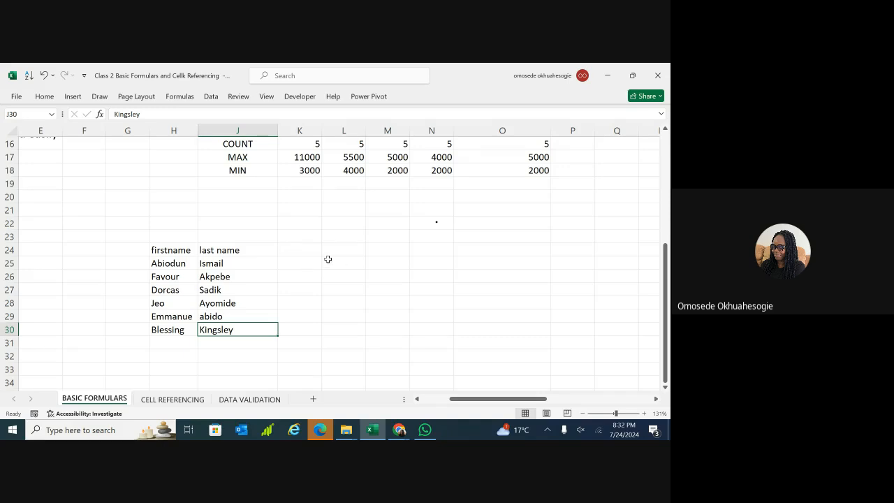
Scroll up to the name list and zoom the sheet out for a wider view.
{"action": "scroll", "coordinate": [327, 260], "scroll_direction": "up", "scroll_amount": 2}
{"action": "scroll", "coordinate": [346, 235], "scroll_direction": "up", "scroll_amount": 1}
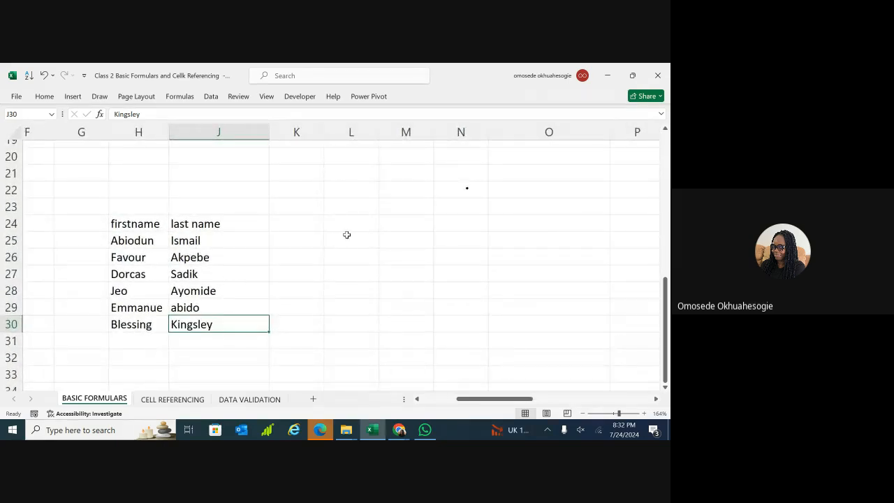
{"action": "left_click", "coordinate": [347, 235]}
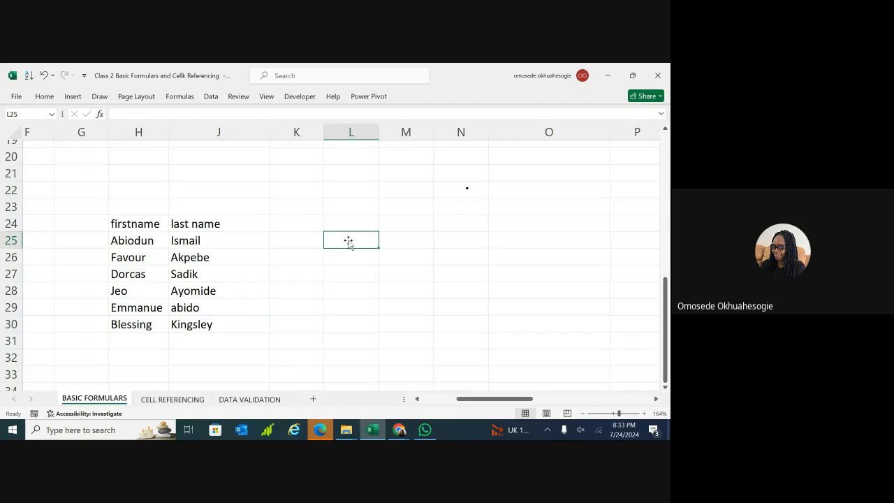
{"action": "left_click", "coordinate": [301, 236]}
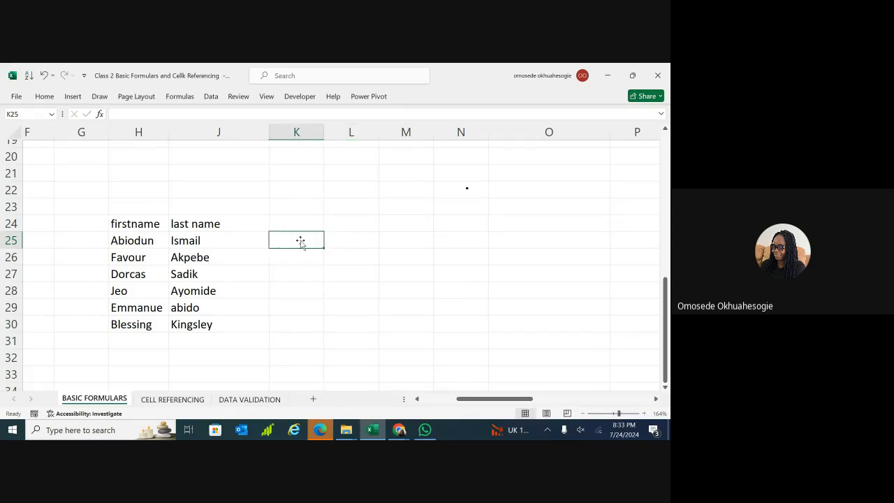
{"action": "left_click", "coordinate": [615, 413]}
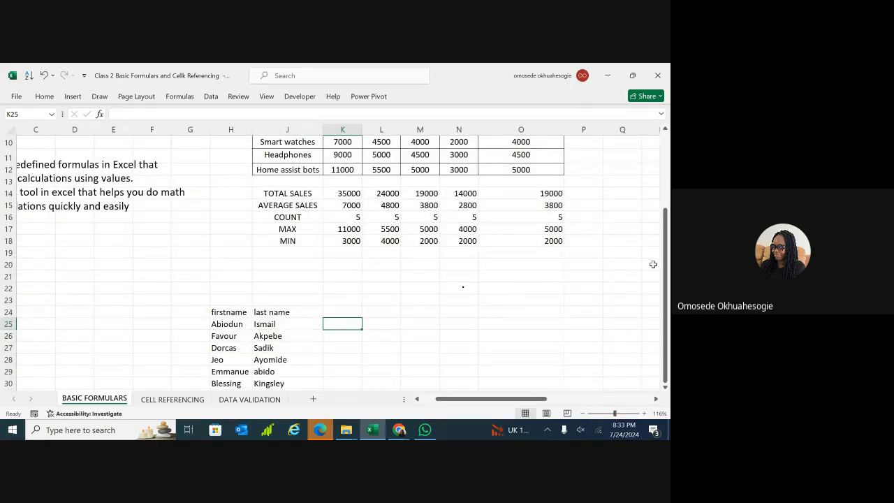
{"action": "left_click_drag", "start_coordinate": [666, 271], "coordinate": [667, 289]}
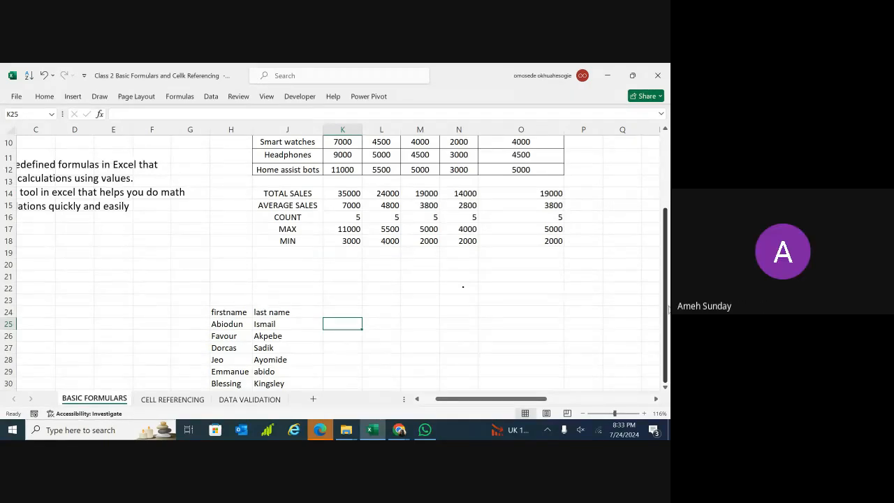
{"action": "left_click", "coordinate": [666, 388]}
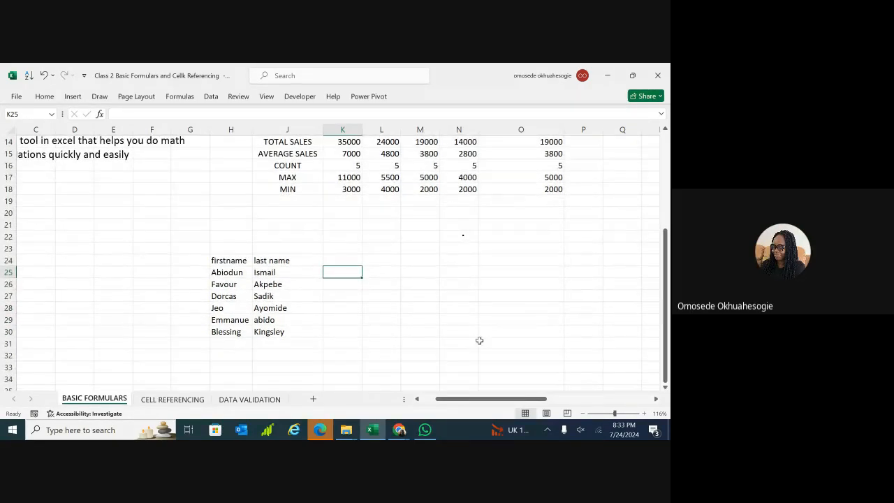
Copy the firstname header into the second header cell and shade both headers blue-grey.
{"action": "left_click", "coordinate": [244, 262]}
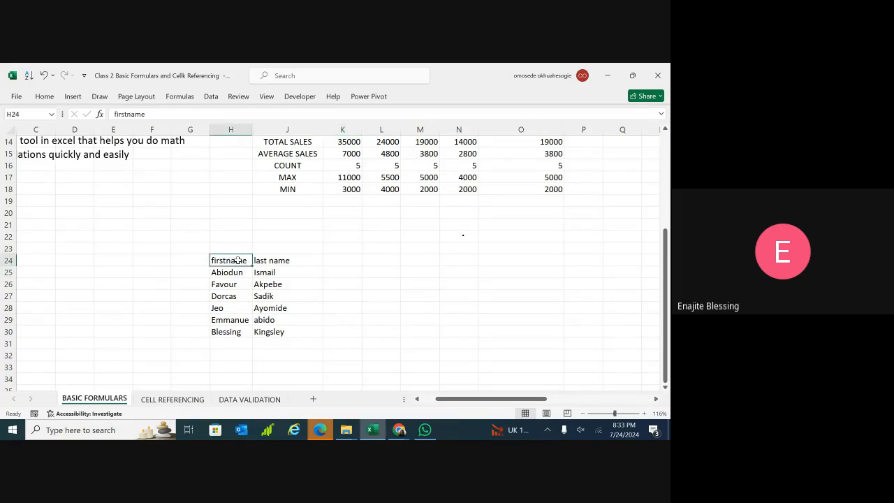
{"action": "left_click_drag", "start_coordinate": [253, 266], "coordinate": [324, 266]}
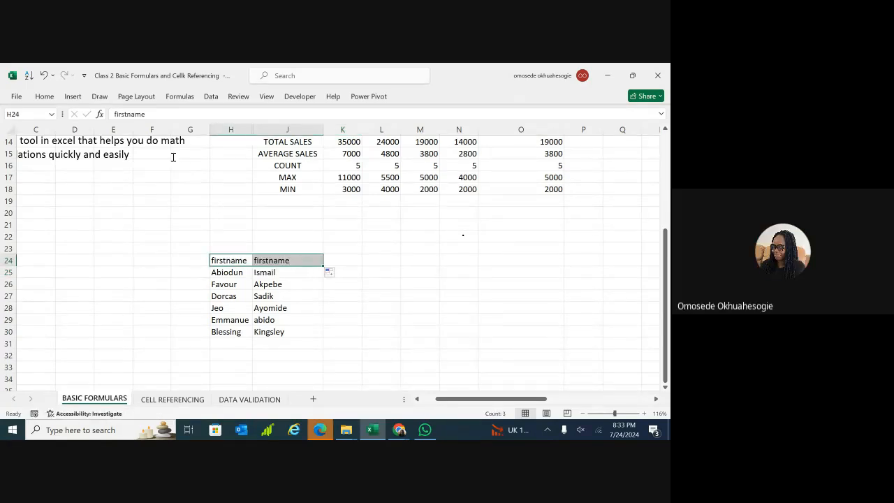
{"action": "left_click", "coordinate": [44, 96]}
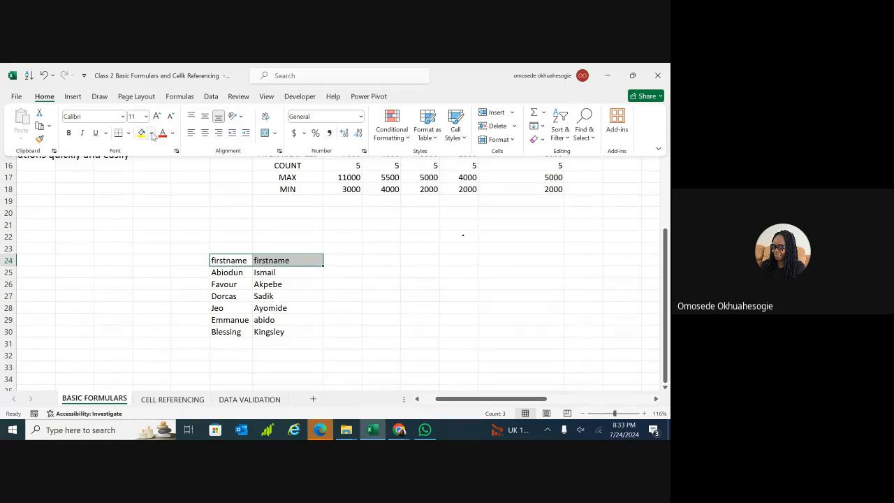
{"action": "left_click", "coordinate": [150, 133]}
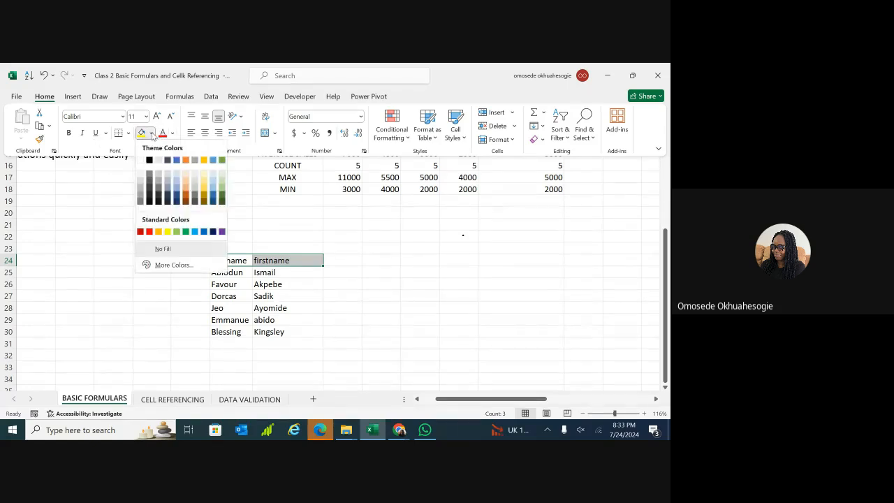
{"action": "left_click", "coordinate": [179, 185]}
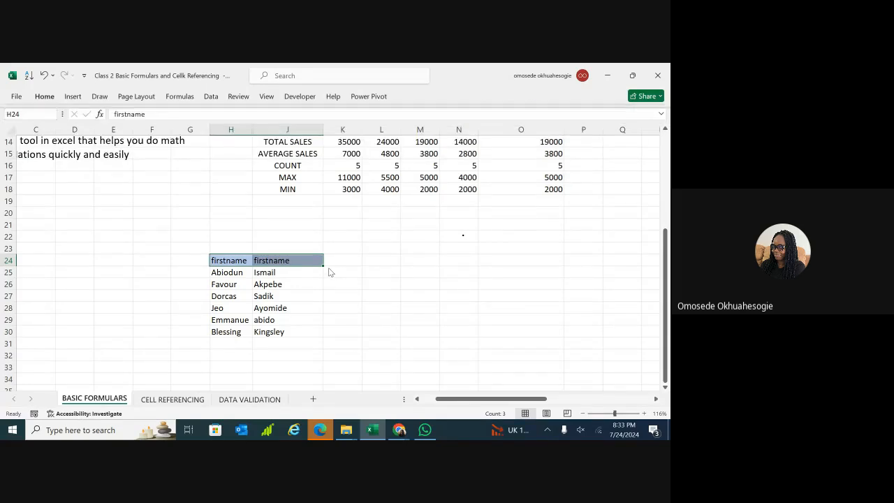
{"action": "left_click", "coordinate": [337, 273]}
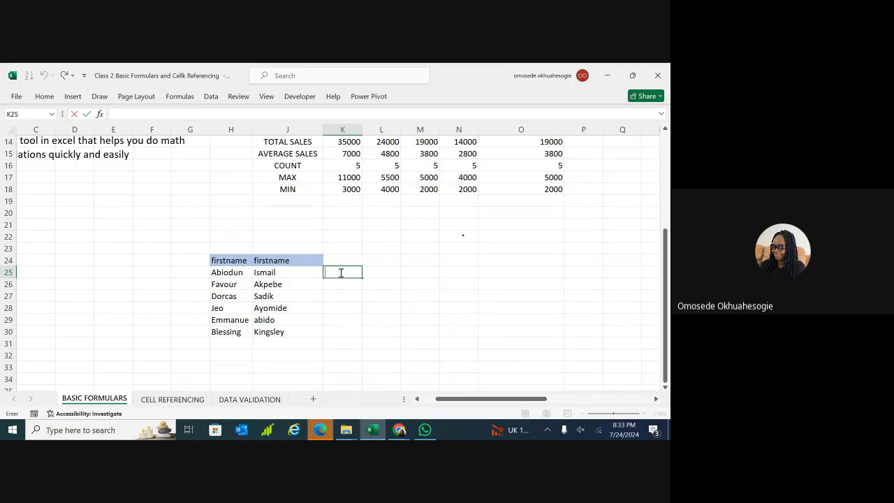
{"action": "key", "text": "Escape"}
{"action": "left_click", "coordinate": [527, 350]}
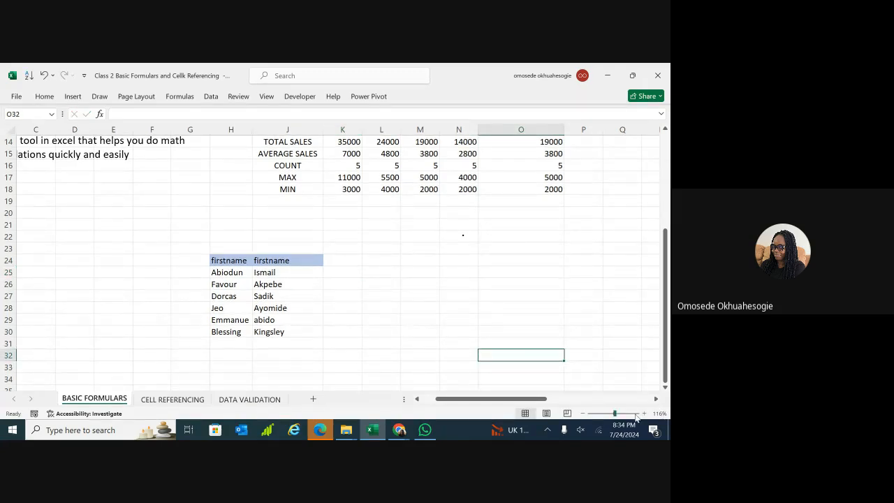
{"action": "left_click_drag", "start_coordinate": [618, 412], "coordinate": [625, 413]}
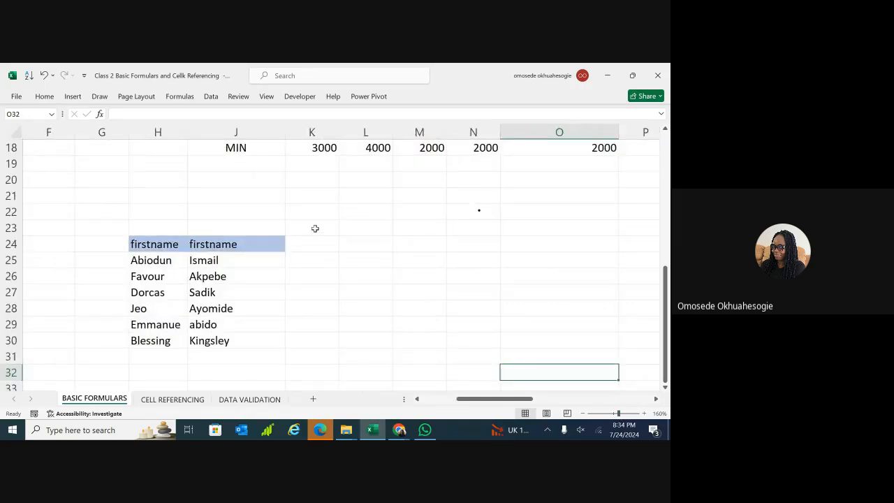
{"action": "left_click", "coordinate": [324, 264]}
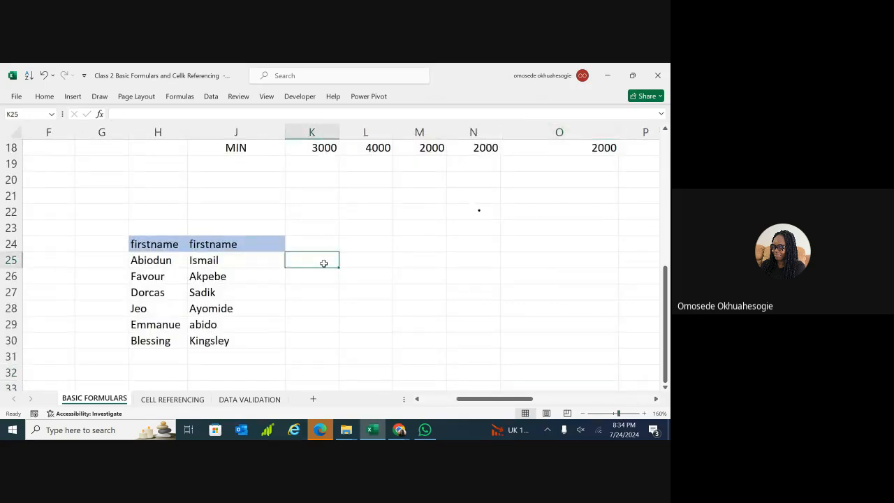
{"action": "double_click", "coordinate": [324, 263]}
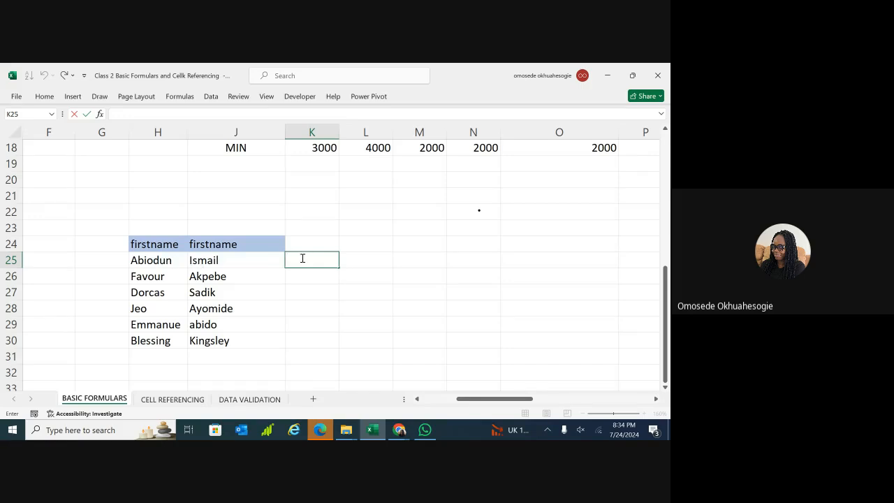
{"action": "type", "text": "="}
{"action": "left_click", "coordinate": [298, 261]}
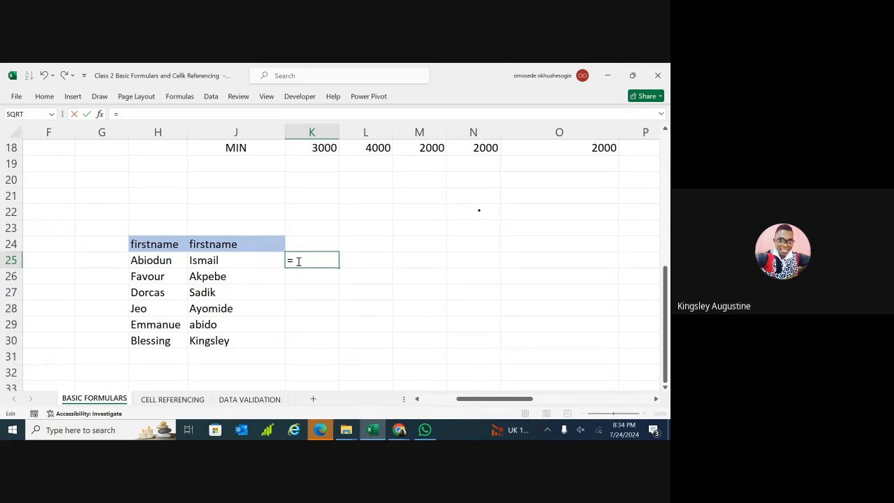
{"action": "type", "text": "H25"}
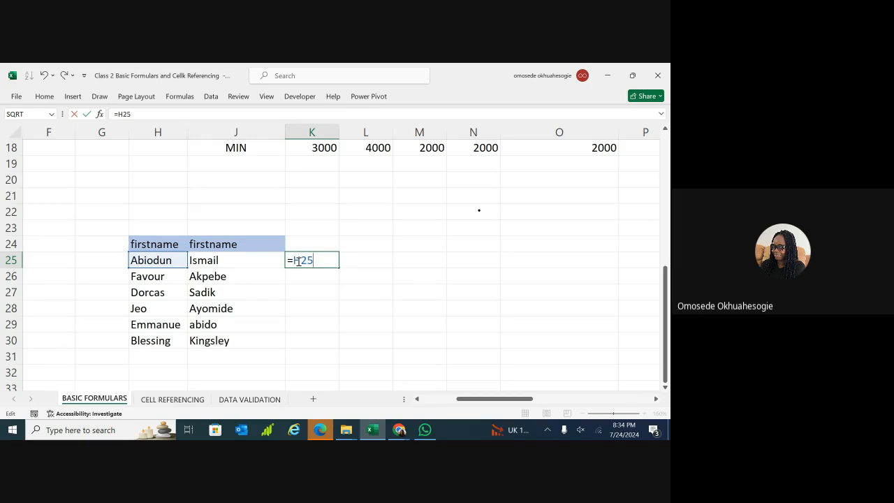
{"action": "type", "text": "&J25"}
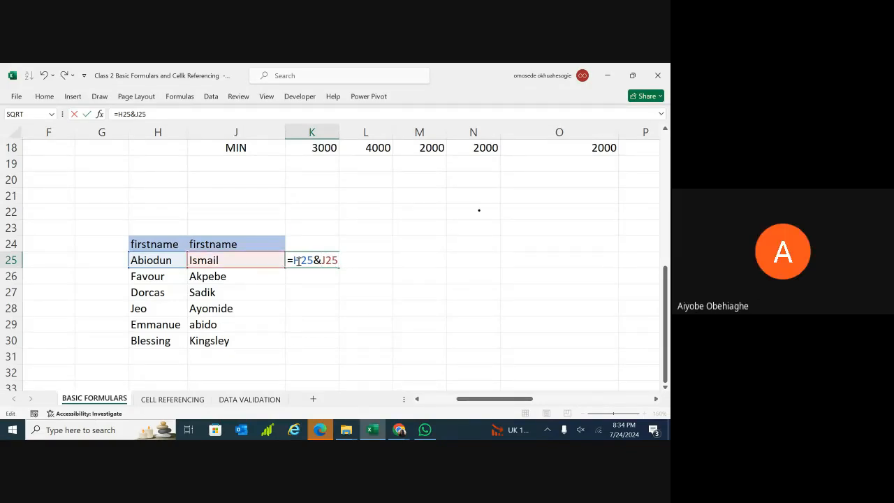
{"action": "key", "text": "Return"}
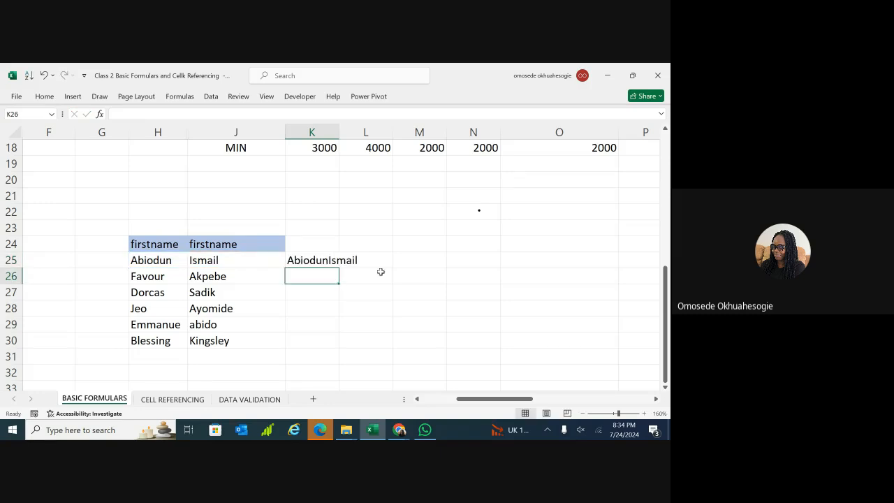
{"action": "left_click", "coordinate": [365, 275]}
{"action": "left_click", "coordinate": [322, 262]}
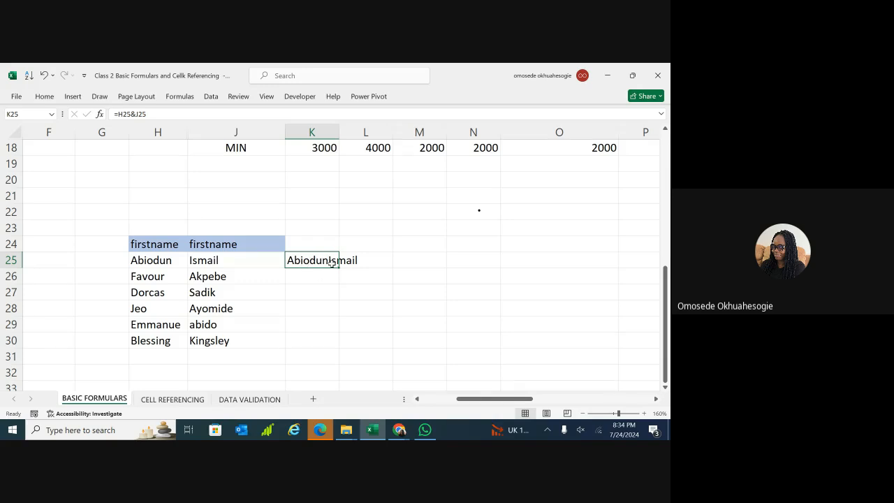
{"action": "left_click_drag", "start_coordinate": [340, 132], "coordinate": [358, 133]}
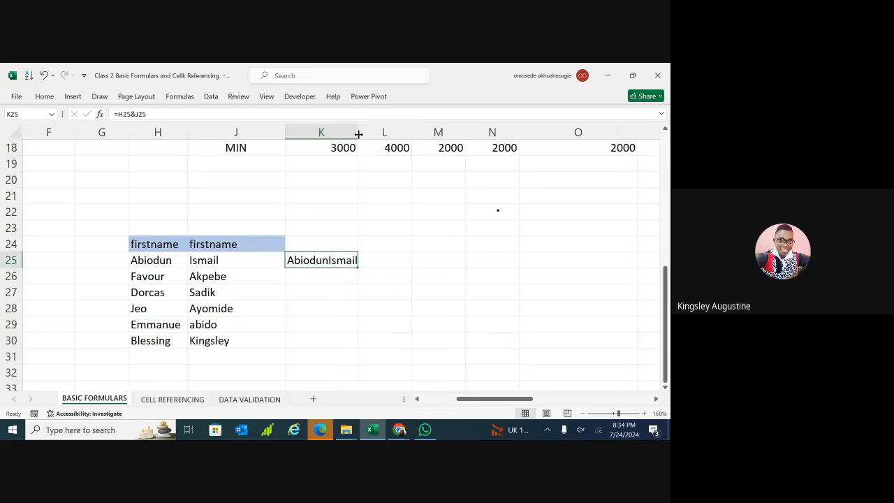
{"action": "left_click_drag", "start_coordinate": [358, 132], "coordinate": [361, 132]}
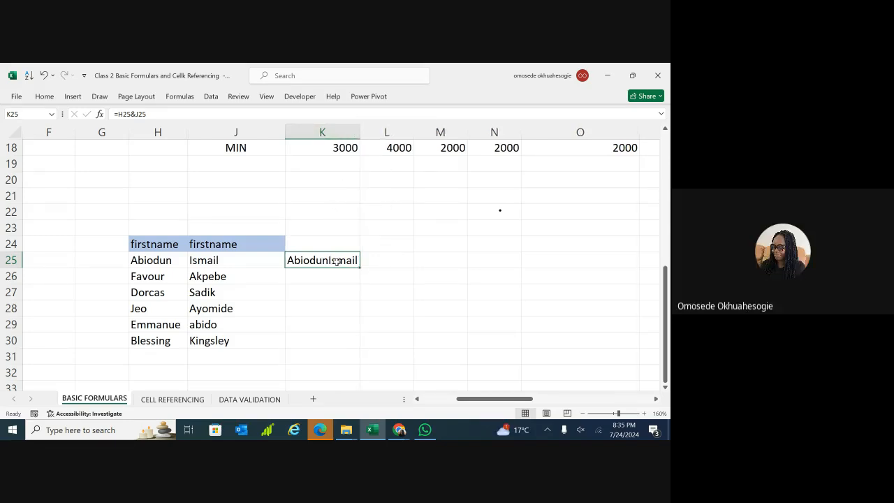
Start a =H25&" join formula in L25, then abandon and clear it.
{"action": "left_click", "coordinate": [378, 260]}
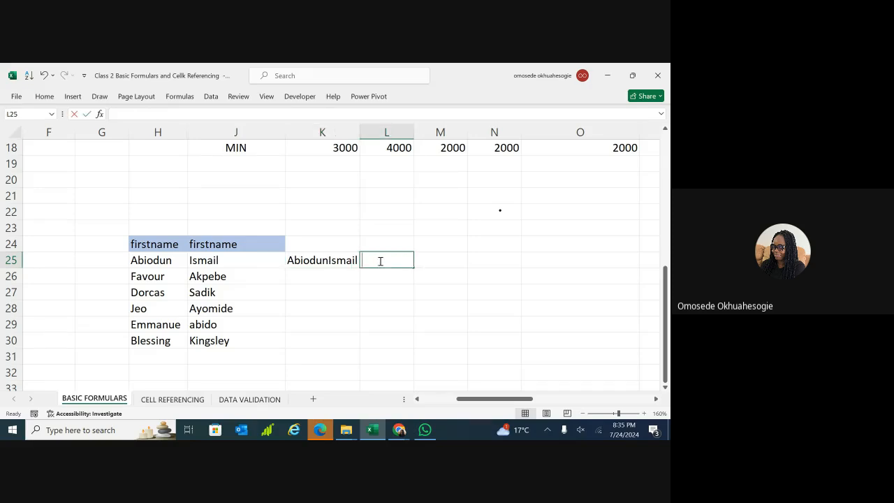
{"action": "type", "text": "="}
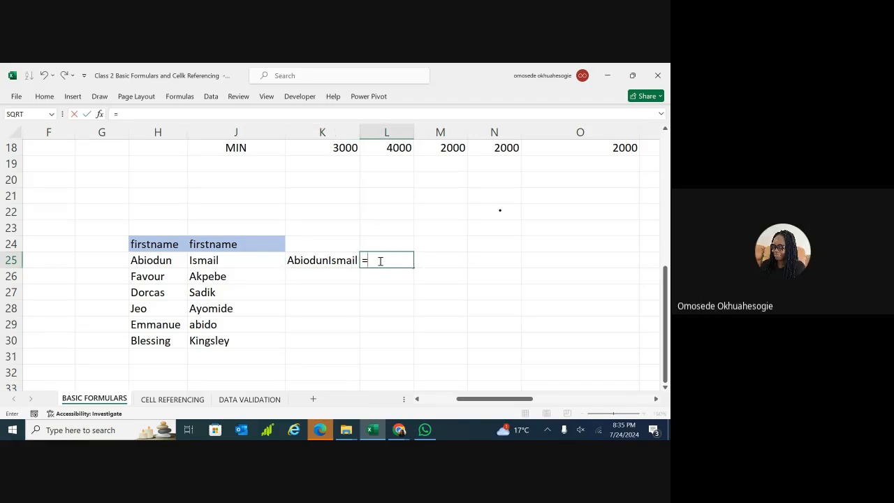
{"action": "type", "text": "J"}
{"action": "key", "text": "BackSpace"}
{"action": "type", "text": "H25"}
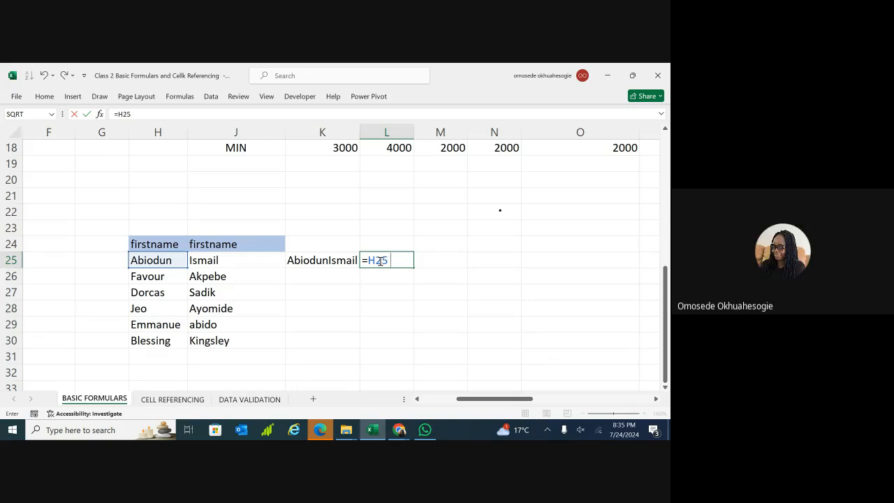
{"action": "type", "text": "&"}
{"action": "type", "text": "\""}
{"action": "key", "text": "BackSpace"}
{"action": "key", "text": "BackSpace"}
{"action": "key", "text": "BackSpace"}
{"action": "key", "text": "BackSpace"}
{"action": "key", "text": "BackSpace"}
{"action": "key", "text": "BackSpace"}
{"action": "key", "text": "BackSpace"}
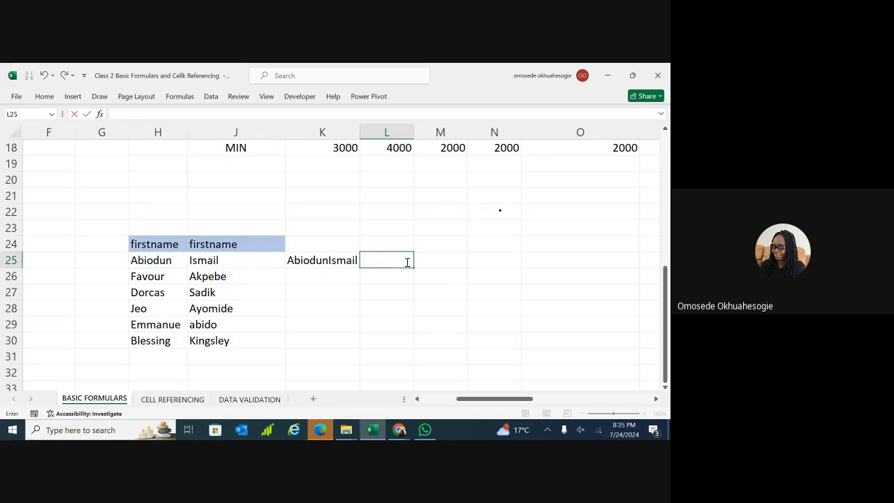
{"action": "left_click", "coordinate": [463, 343]}
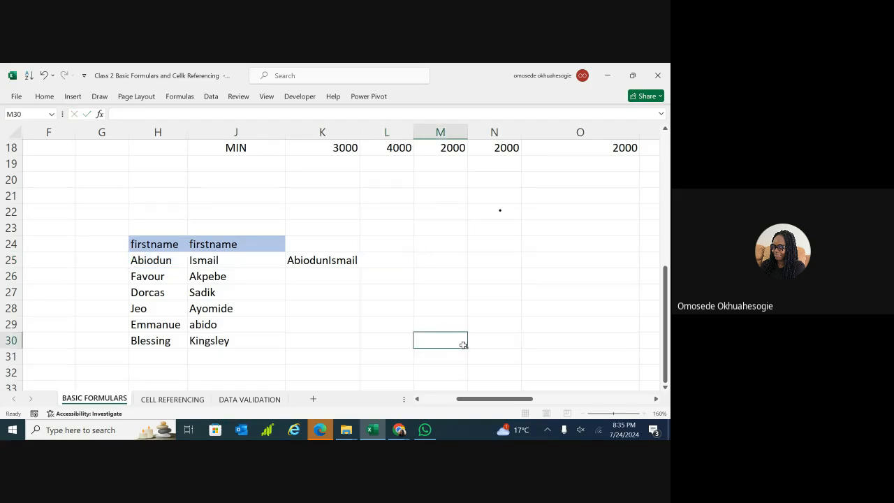
{"action": "left_click", "coordinate": [626, 414]}
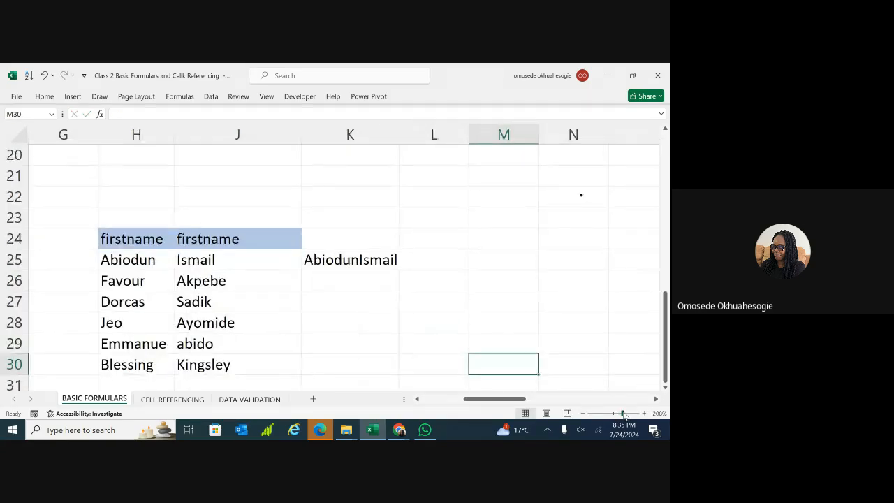
{"action": "left_click", "coordinate": [628, 415]}
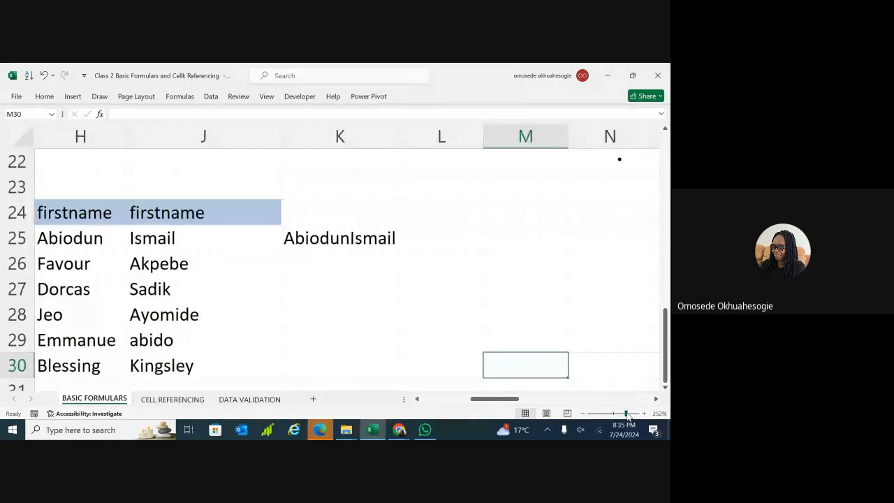
{"action": "left_click", "coordinate": [445, 238]}
{"action": "double_click", "coordinate": [445, 238]}
{"action": "type", "text": "="}
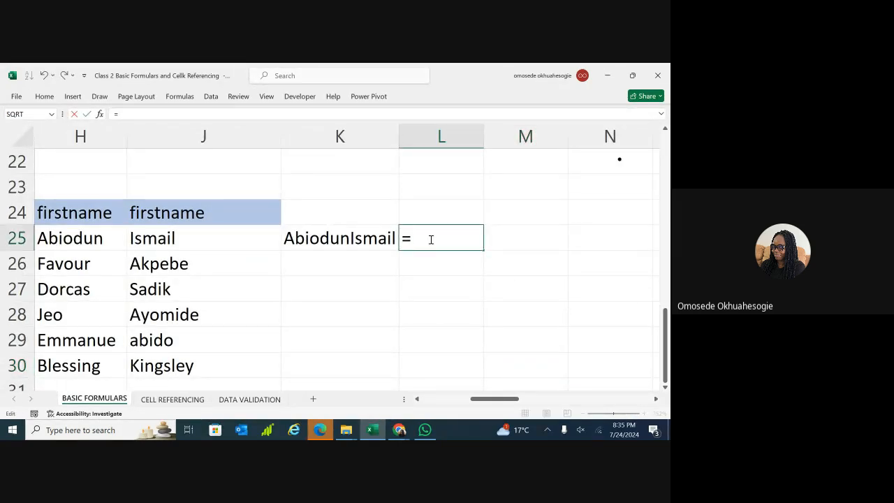
{"action": "type", "text": "H25"}
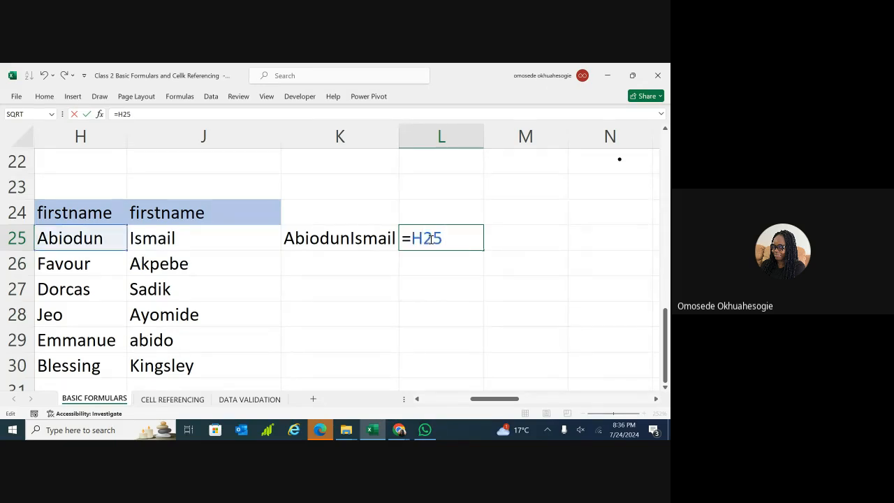
{"action": "type", "text": " & \""}
{"action": "key", "text": "BackSpace"}
{"action": "type", "text": "\""}
{"action": "key", "text": "BackSpace"}
{"action": "type", "text": "\" & "}
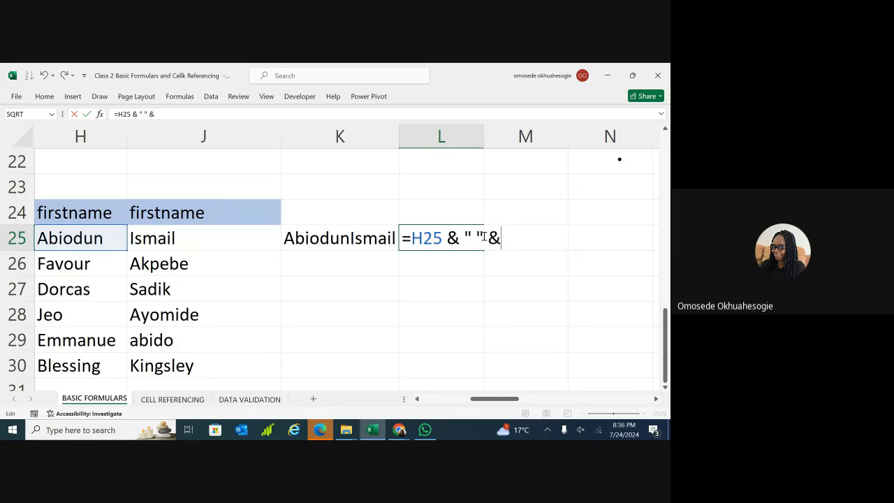
{"action": "type", "text": "J25"}
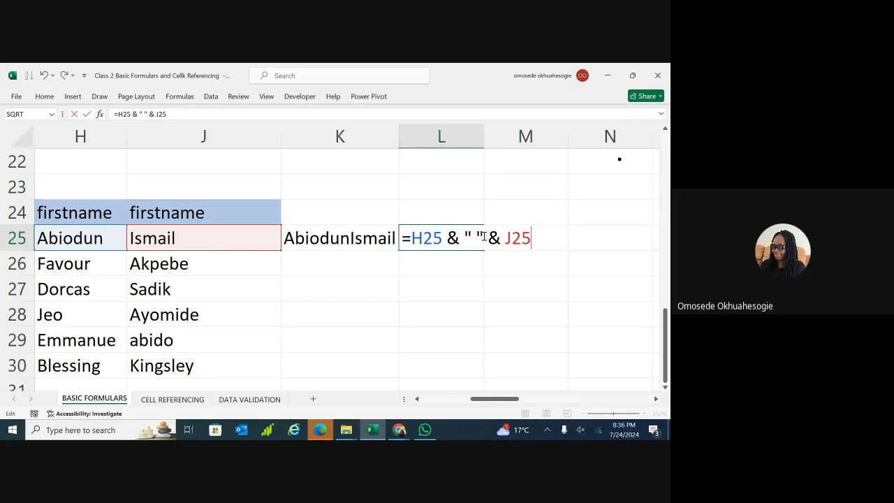
{"action": "key", "text": "Return"}
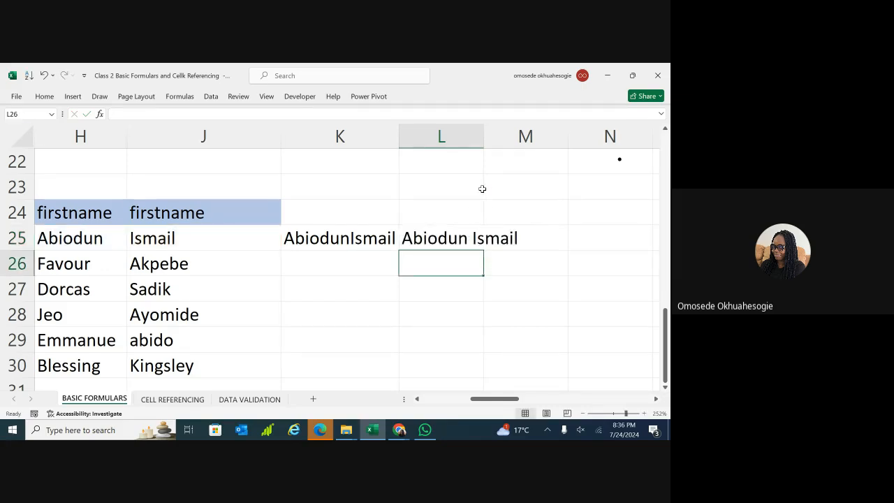
Widen column L and change L25's separator from a space to a hyphen.
{"action": "left_click_drag", "start_coordinate": [484, 137], "coordinate": [538, 137]}
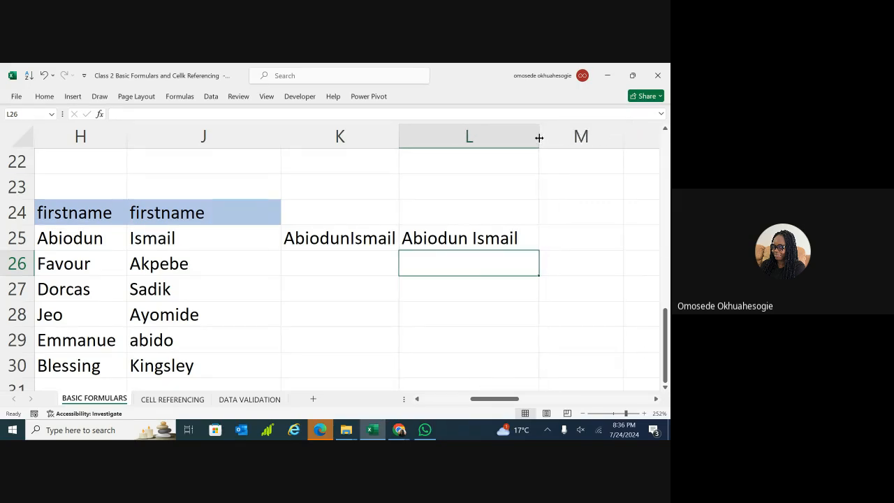
{"action": "double_click", "coordinate": [465, 241]}
{"action": "left_click", "coordinate": [476, 239]}
{"action": "key", "text": "BackSpace"}
{"action": "type", "text": "-\" & J25"}
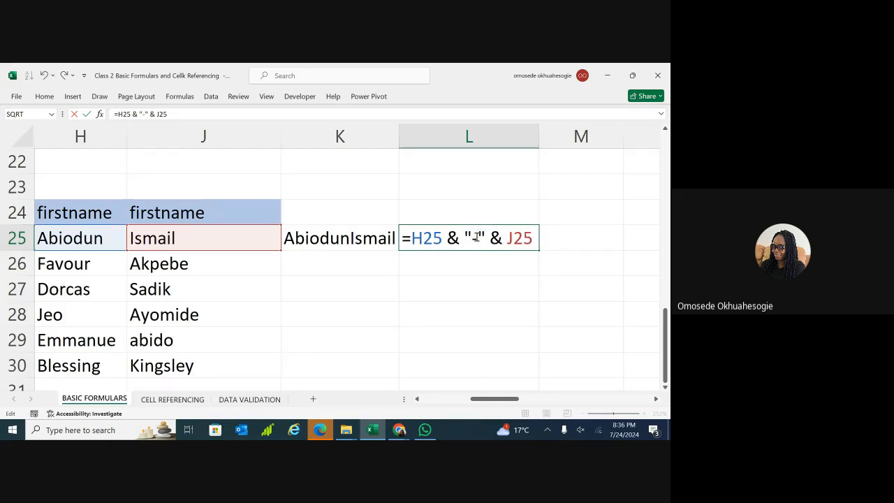
{"action": "key", "text": "Return"}
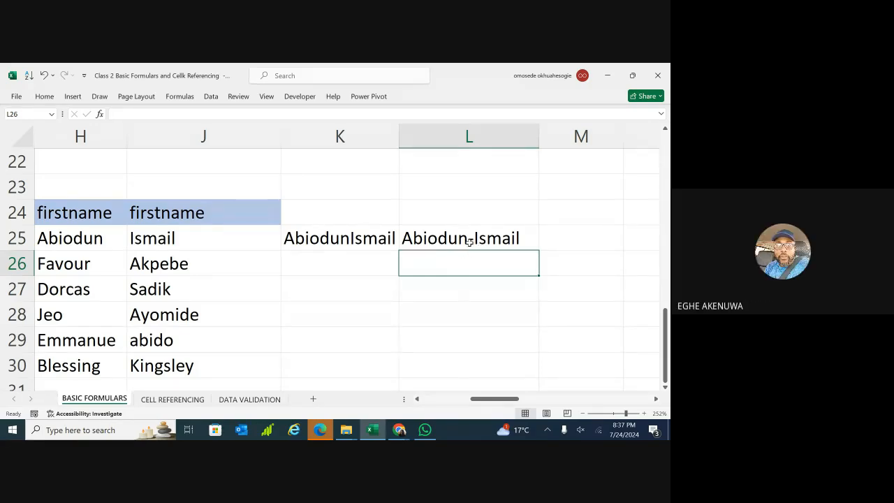
Try G as L25's separator, then restore the space between the names.
{"action": "double_click", "coordinate": [473, 239]}
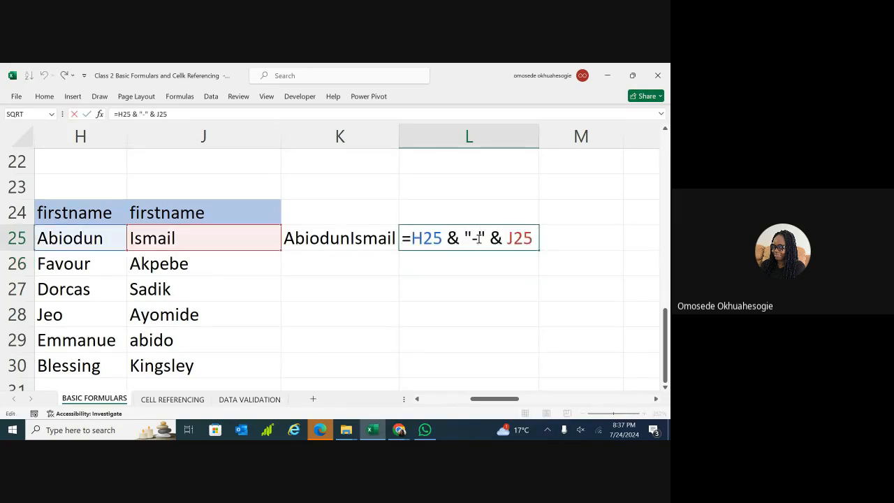
{"action": "key", "text": "BackSpace"}
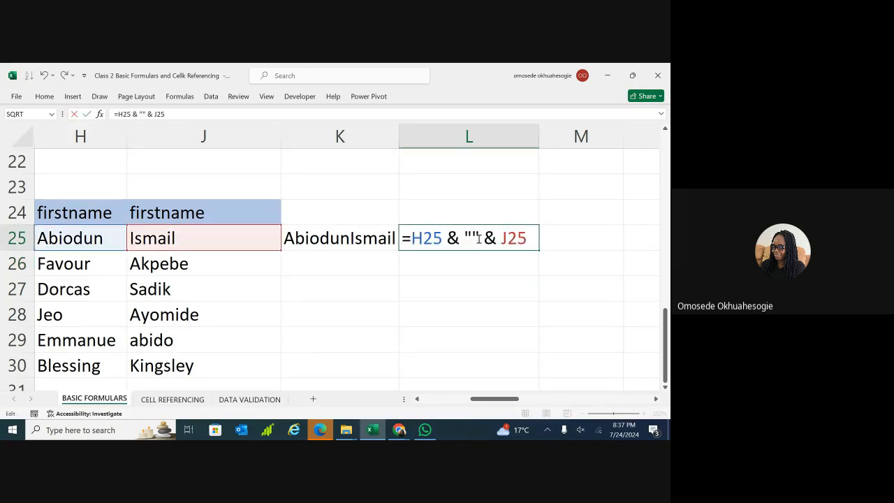
{"action": "key", "text": "BackSpace"}
{"action": "type", "text": "G"}
{"action": "key", "text": "Return"}
{"action": "double_click", "coordinate": [486, 240]}
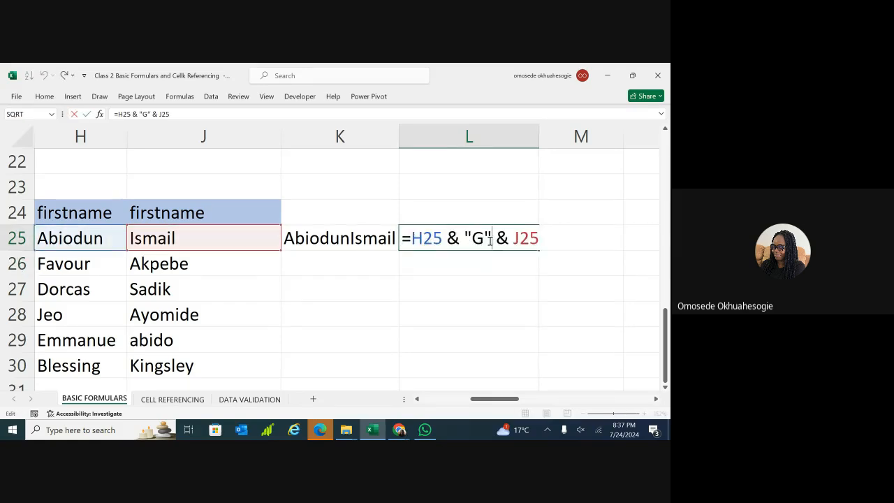
{"action": "key", "text": "BackSpace"}
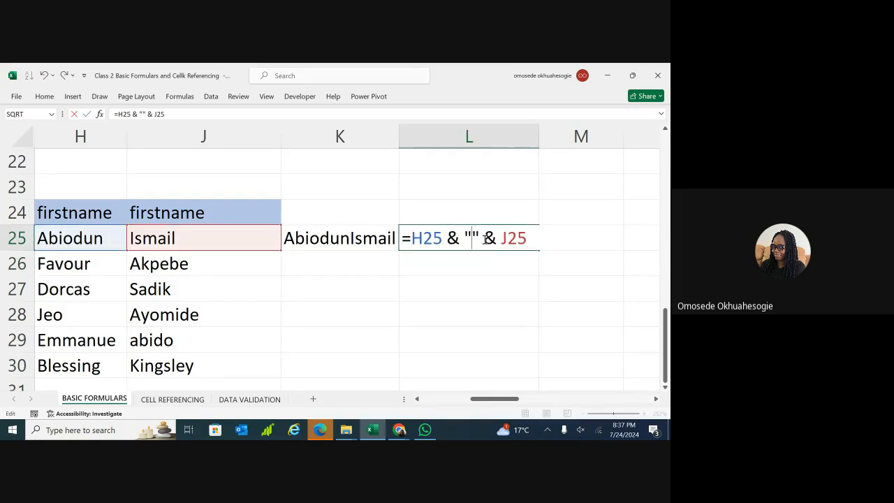
{"action": "key", "text": "Return"}
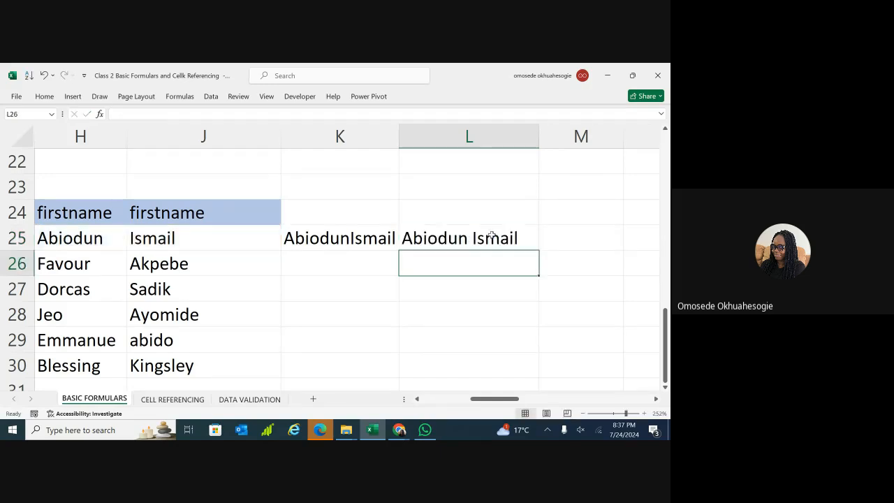
Fill L25's name-joining formula down to L30 and begin correcting H29 to Emmanuel.
{"action": "left_click", "coordinate": [487, 239]}
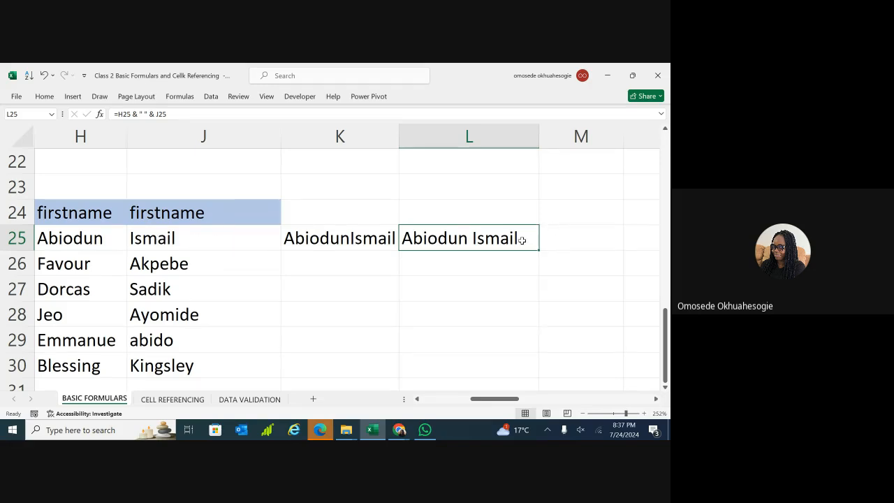
{"action": "left_click", "coordinate": [573, 276]}
{"action": "left_click", "coordinate": [529, 237]}
{"action": "left_click_drag", "start_coordinate": [539, 248], "coordinate": [538, 370]}
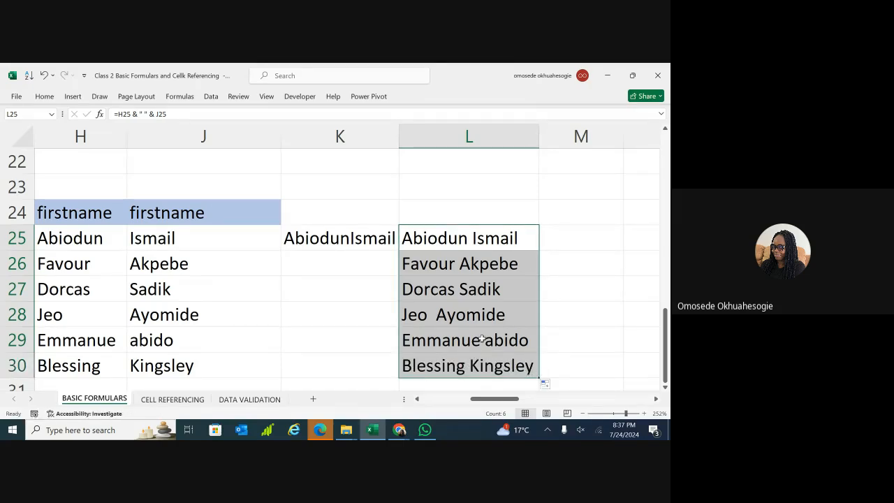
{"action": "double_click", "coordinate": [119, 343]}
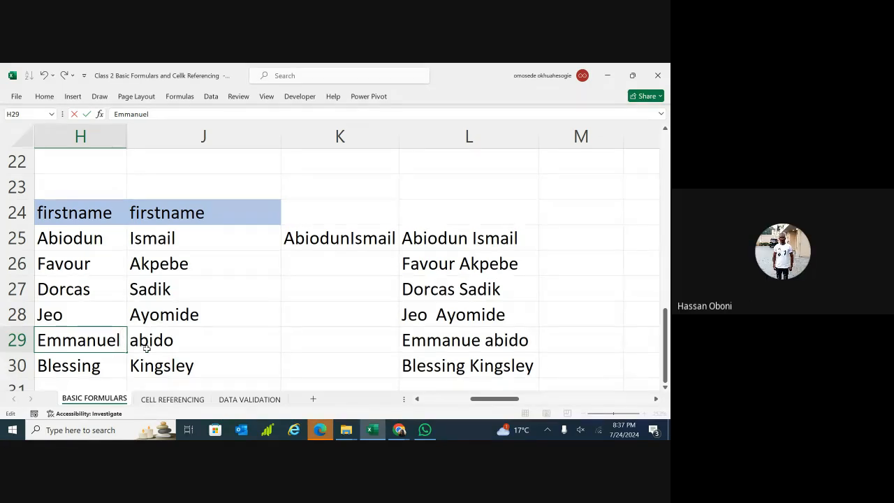
{"action": "key", "text": "Return"}
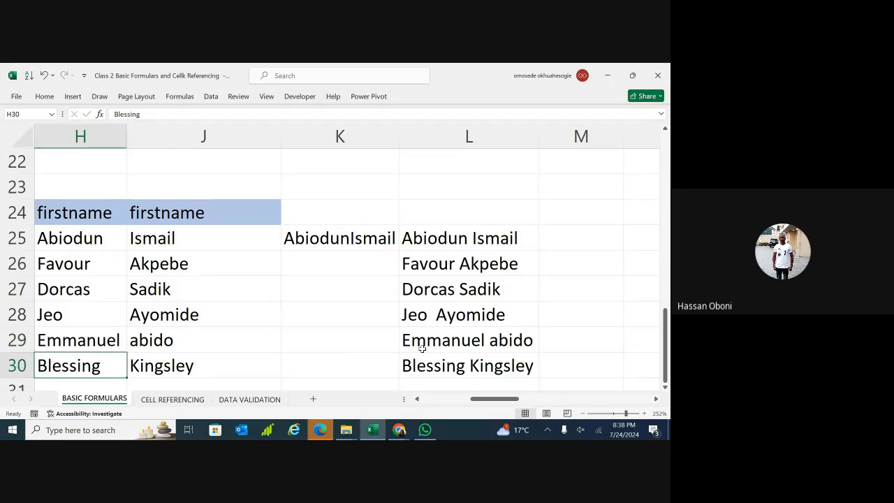
{"action": "double_click", "coordinate": [186, 342]}
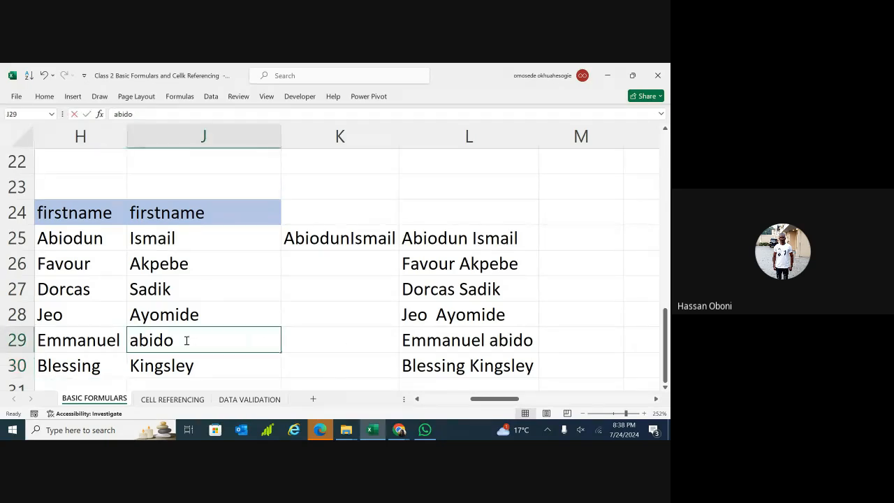
{"action": "left_click", "coordinate": [139, 340]}
{"action": "key", "text": "BackSpace"}
{"action": "type", "text": "A"}
{"action": "key", "text": "Return"}
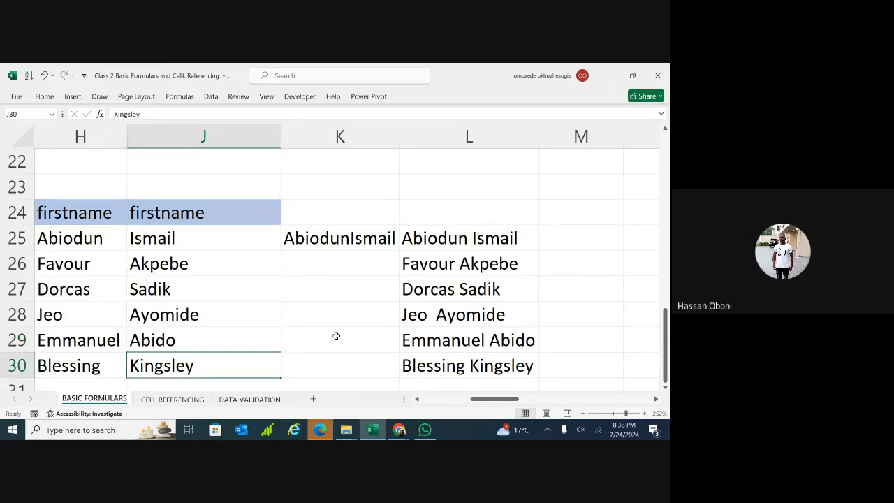
{"action": "double_click", "coordinate": [450, 212]}
{"action": "type", "text": "using "}
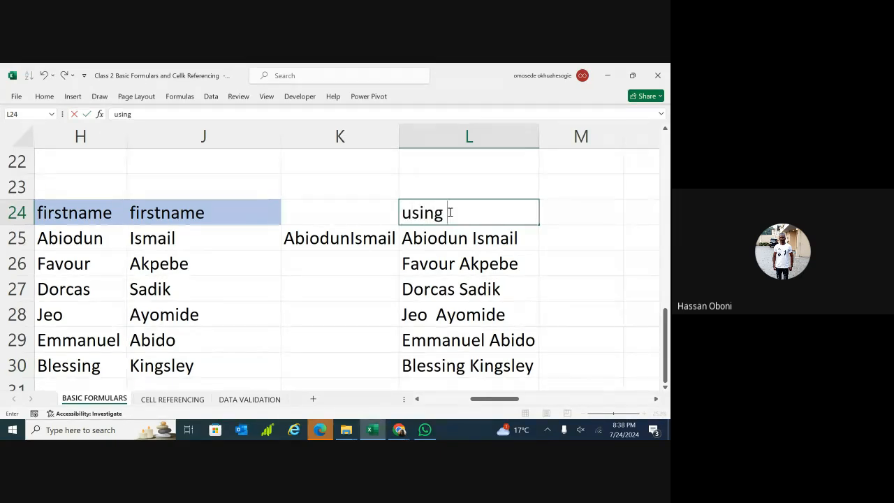
{"action": "type", "text": "&"}
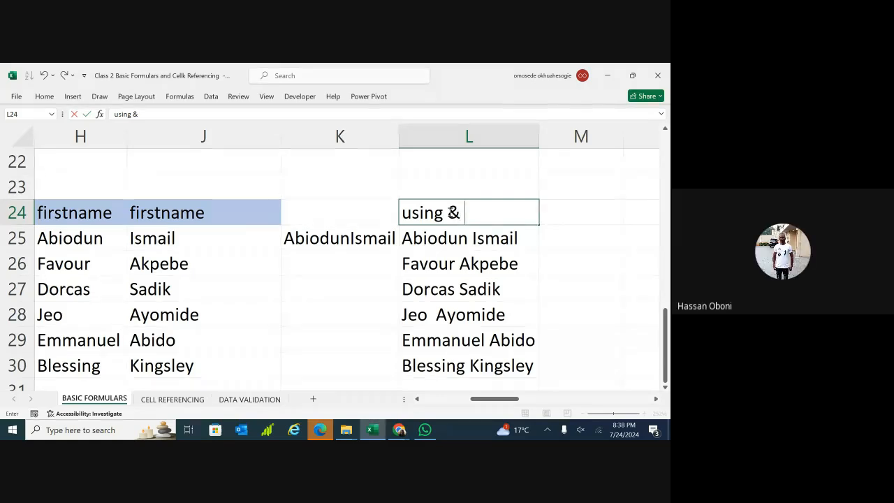
Commit the 'using &' label and add the heading 'using concat' in M24.
{"action": "left_click", "coordinate": [551, 311]}
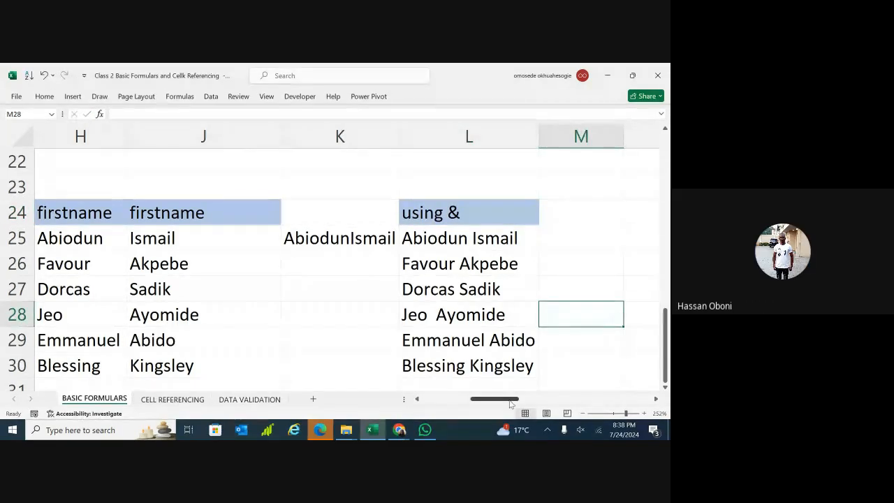
{"action": "left_click_drag", "start_coordinate": [509, 401], "coordinate": [530, 399]}
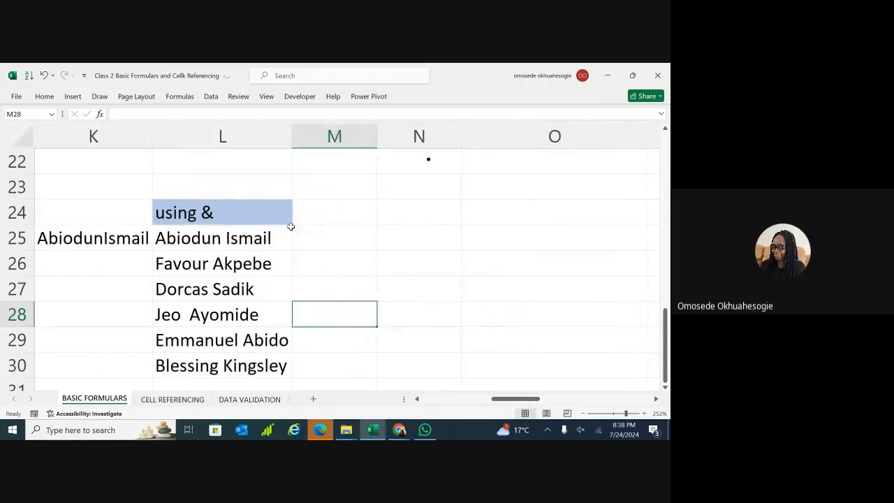
{"action": "double_click", "coordinate": [315, 218]}
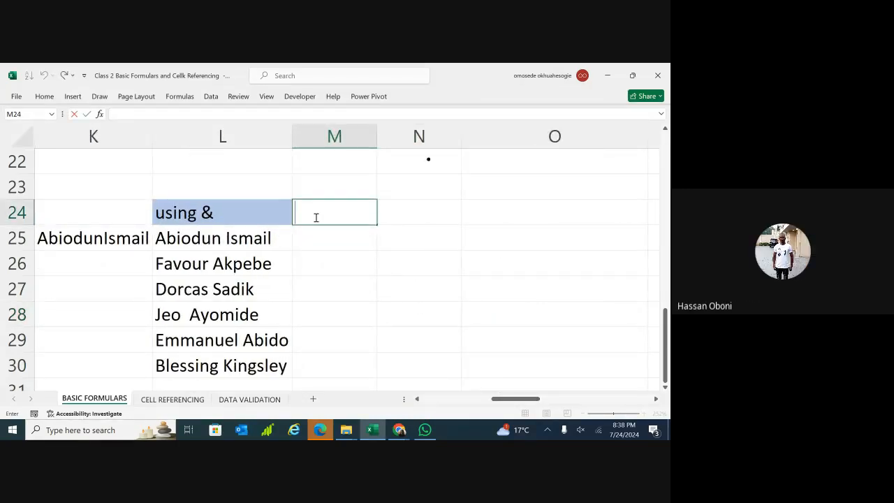
{"action": "type", "text": "using"}
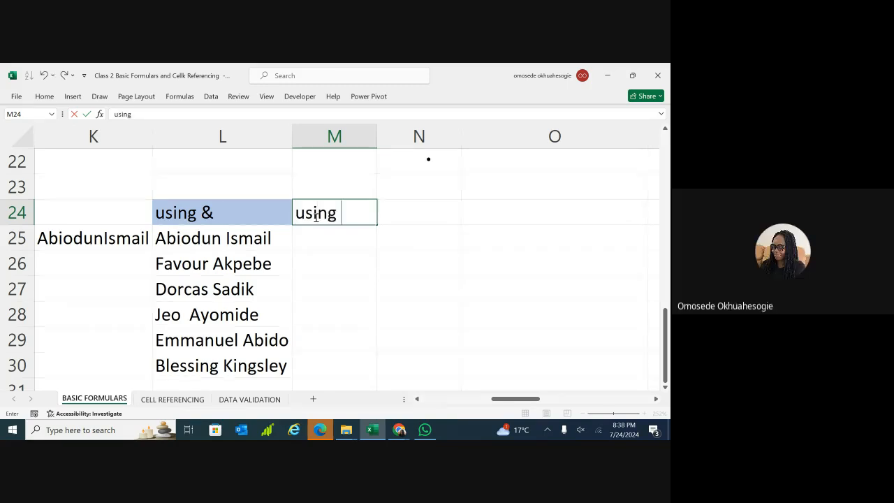
{"action": "type", "text": " conca"}
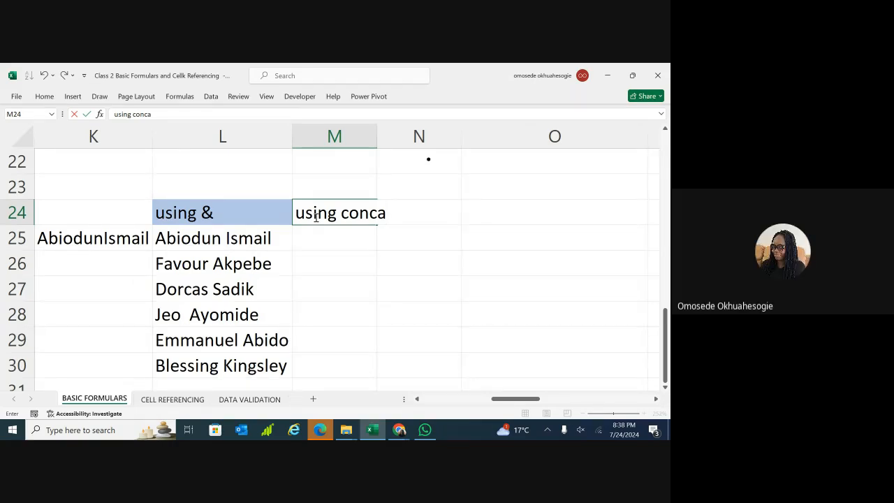
{"action": "left_click", "coordinate": [243, 320]}
{"action": "double_click", "coordinate": [387, 213]}
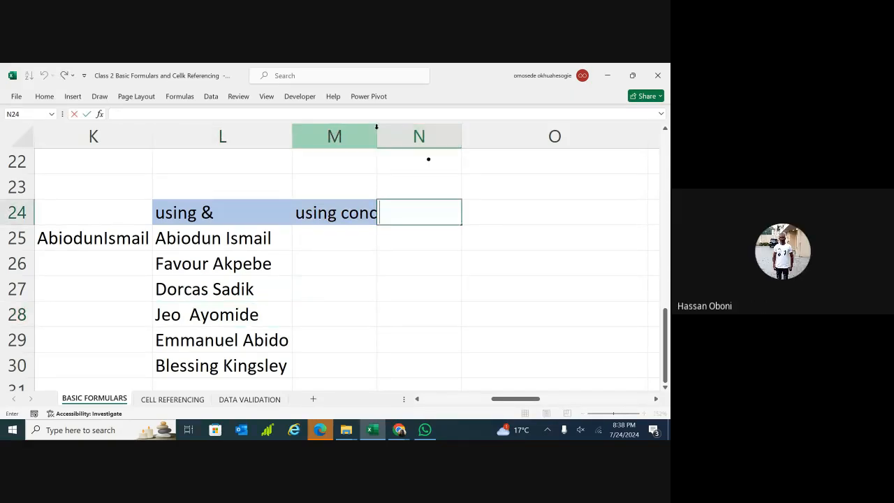
{"action": "left_click_drag", "start_coordinate": [375, 133], "coordinate": [398, 142]}
{"action": "left_click", "coordinate": [480, 186]}
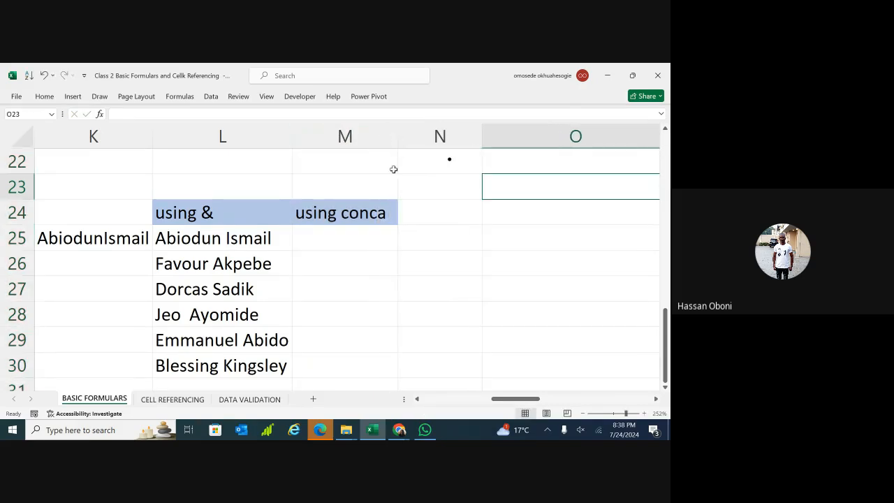
{"action": "double_click", "coordinate": [386, 215]}
{"action": "type", "text": "t"}
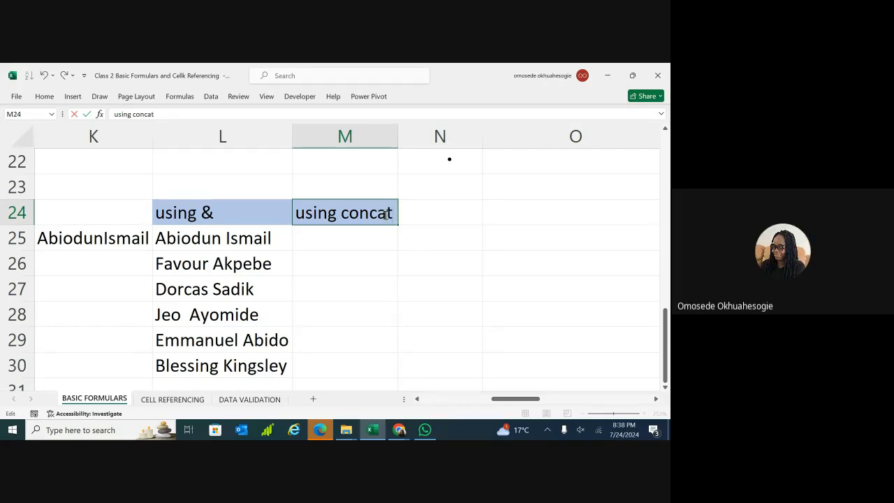
{"action": "left_click", "coordinate": [252, 238]}
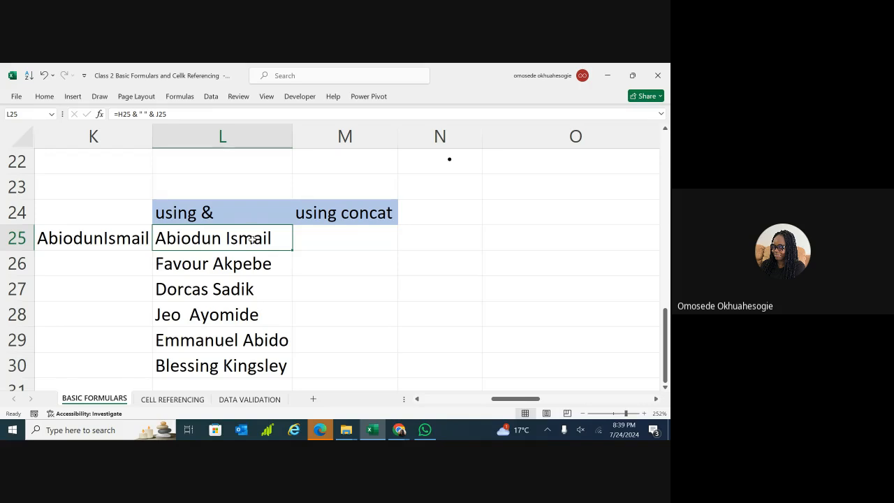
Select L25:L30 and delete the joined full names.
{"action": "left_click", "coordinate": [249, 365]}
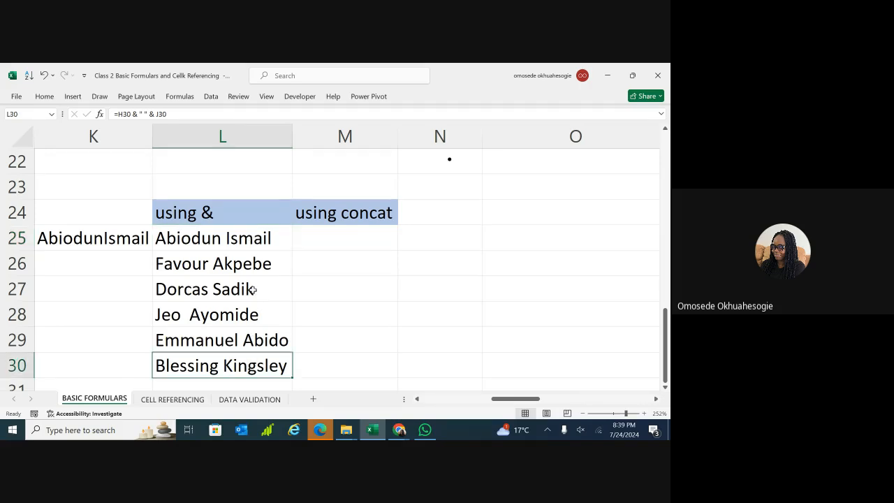
{"action": "left_click", "coordinate": [264, 243]}
{"action": "left_click", "coordinate": [263, 360]}
{"action": "left_click_drag", "start_coordinate": [273, 239], "coordinate": [272, 360]}
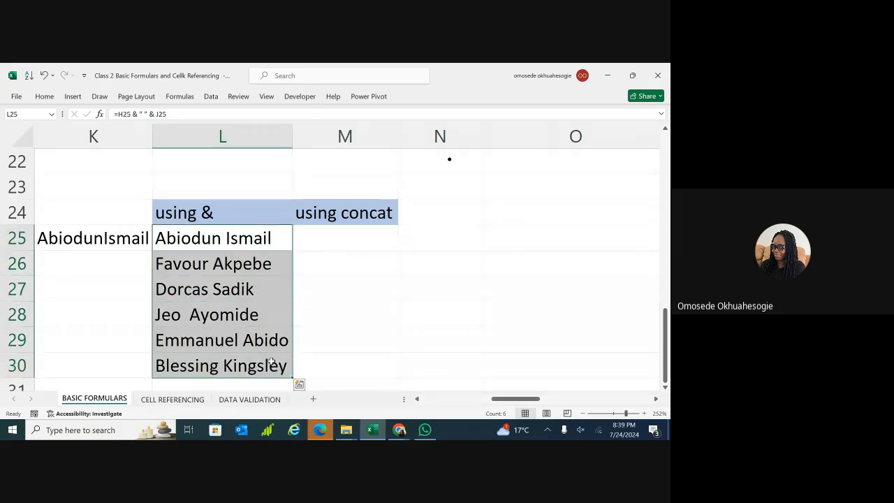
{"action": "key", "text": "Delete"}
Start a new formula in L25 beginning =H25 &.
{"action": "left_click", "coordinate": [397, 306]}
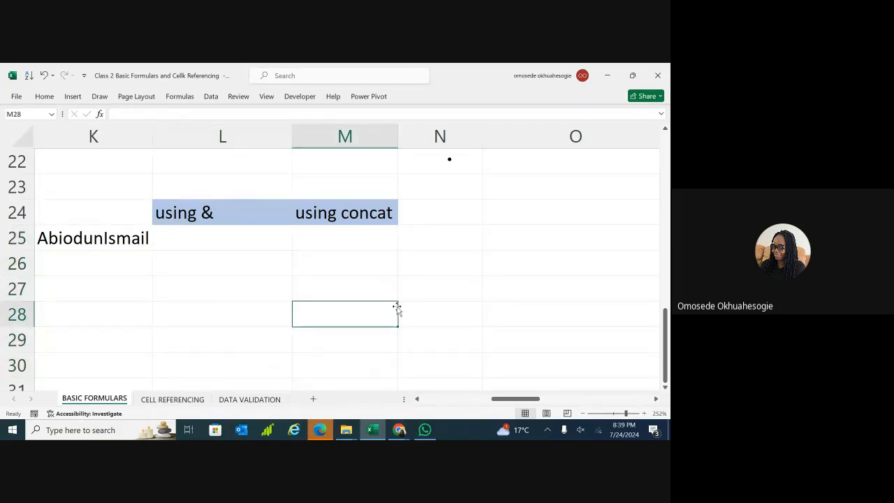
{"action": "double_click", "coordinate": [235, 236]}
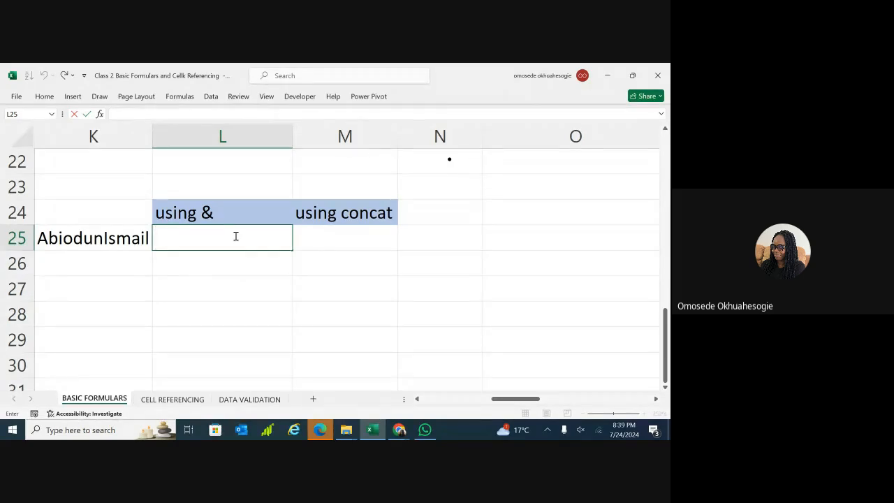
{"action": "scroll", "coordinate": [236, 237], "scroll_direction": "left", "scroll_amount": 5}
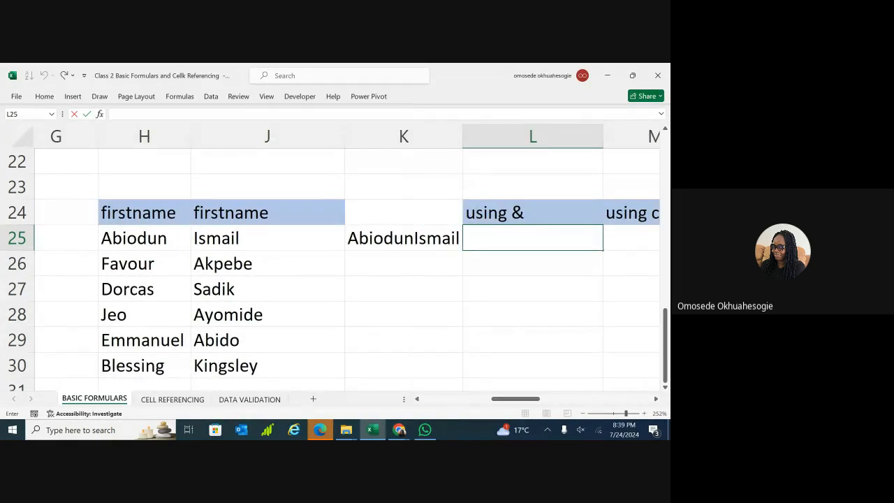
{"action": "scroll", "coordinate": [355, 263], "scroll_direction": "left", "scroll_amount": 1}
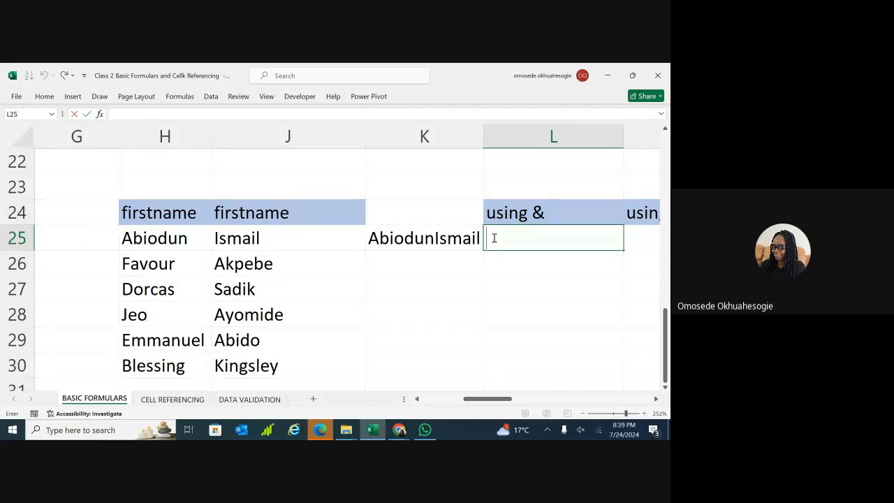
{"action": "type", "text": "="}
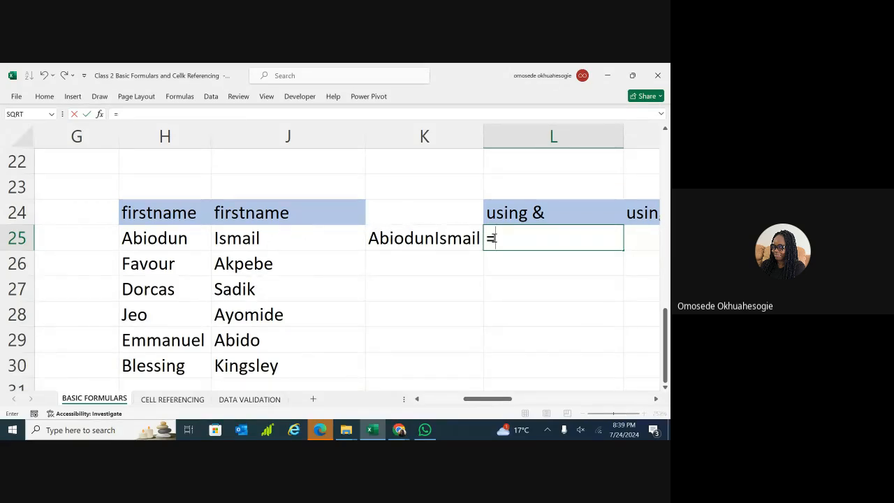
{"action": "scroll", "coordinate": [512, 331], "scroll_direction": "right", "scroll_amount": 1}
{"action": "type", "text": "h25"}
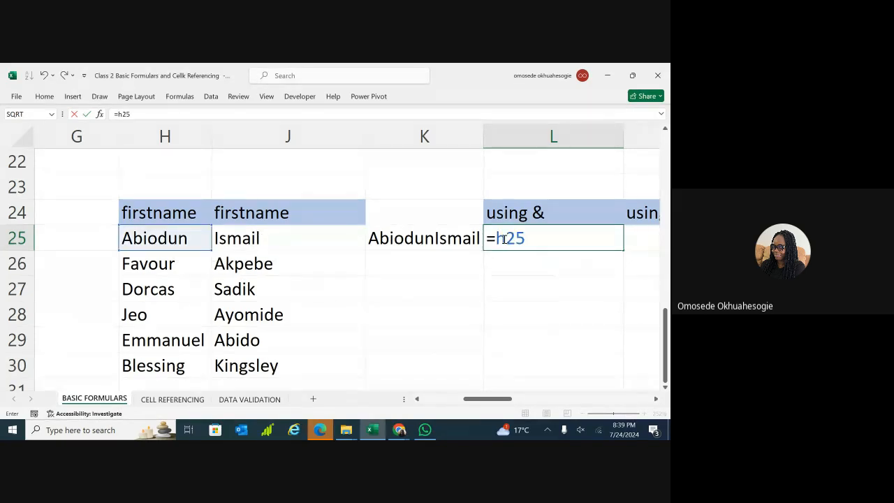
{"action": "key", "text": "BackSpace"}
{"action": "key", "text": "BackSpace"}
{"action": "key", "text": "BackSpace"}
{"action": "type", "text": "H25"}
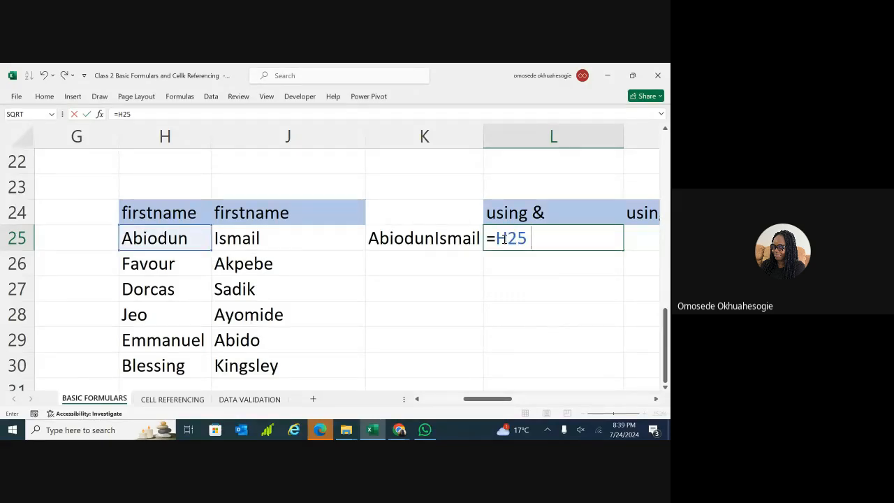
{"action": "type", "text": " &"}
{"action": "type", "text": "J25"}
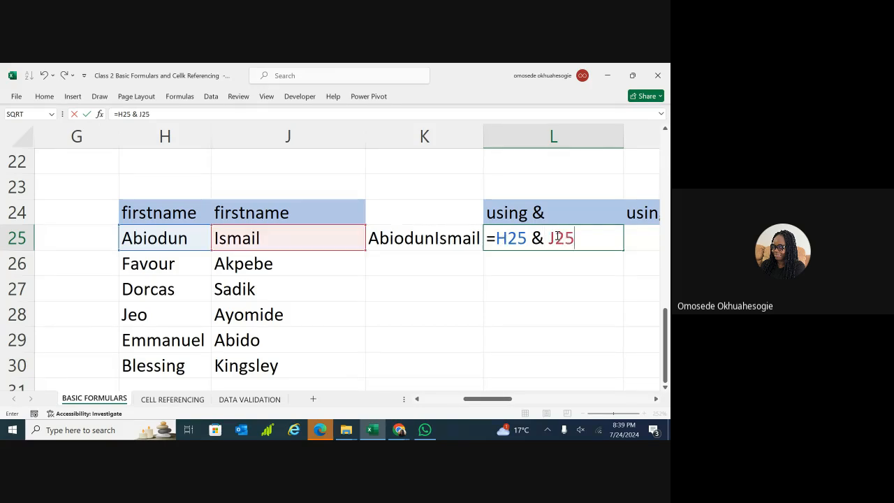
{"action": "key", "text": "BackSpace"}
{"action": "key", "text": "BackSpace"}
{"action": "key", "text": "BackSpace"}
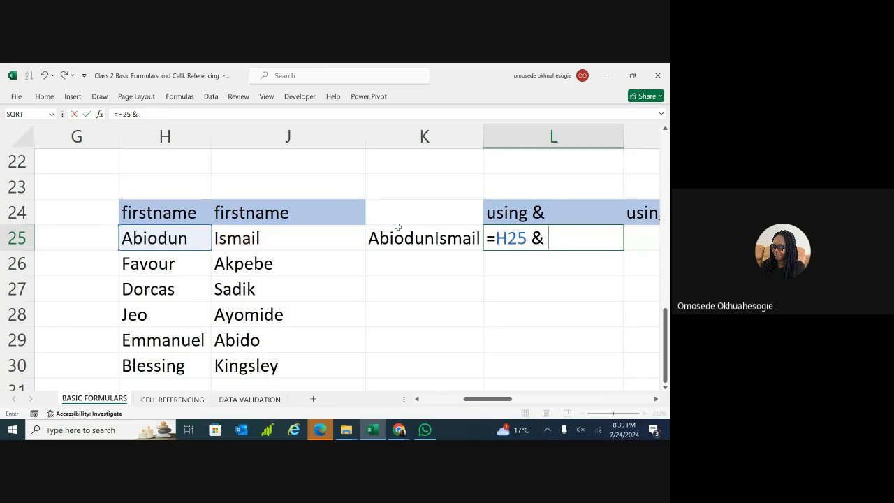
{"action": "left_click", "coordinate": [301, 239]}
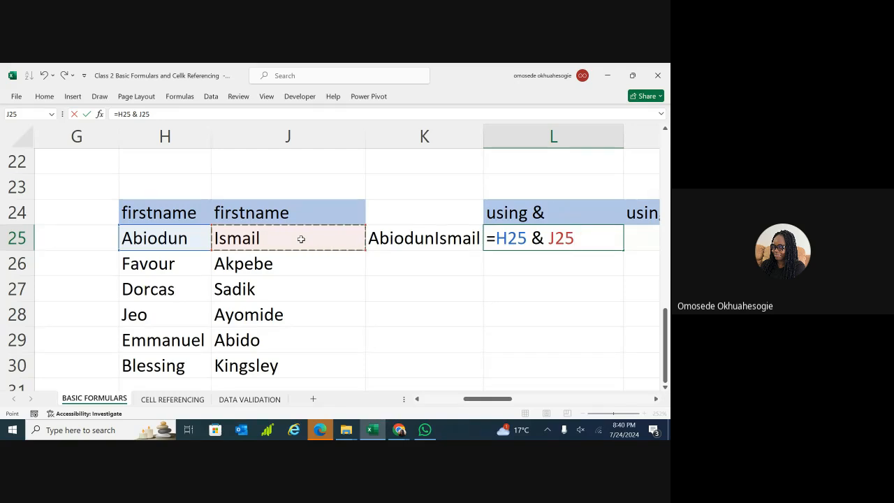
{"action": "left_click", "coordinate": [575, 239]}
{"action": "key", "text": "BackSpace"}
{"action": "key", "text": "BackSpace"}
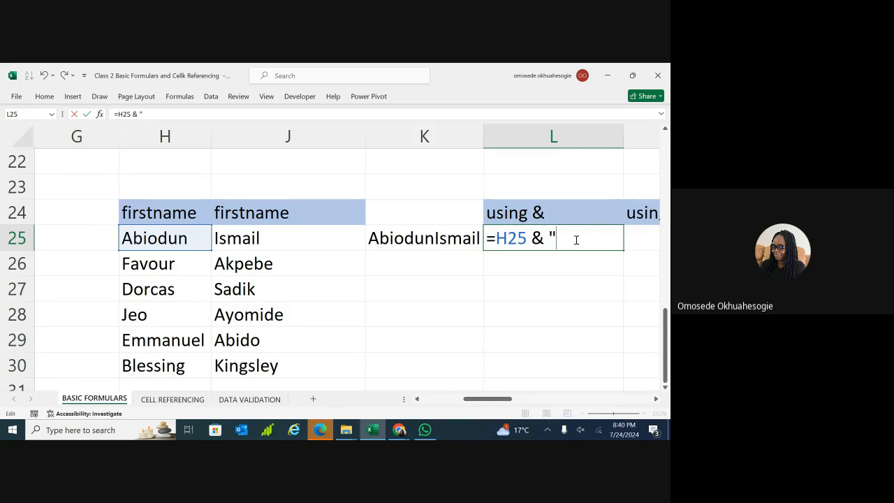
{"action": "type", "text": "\" \""}
{"action": "type", "text": "&"}
{"action": "left_click", "coordinate": [317, 239]}
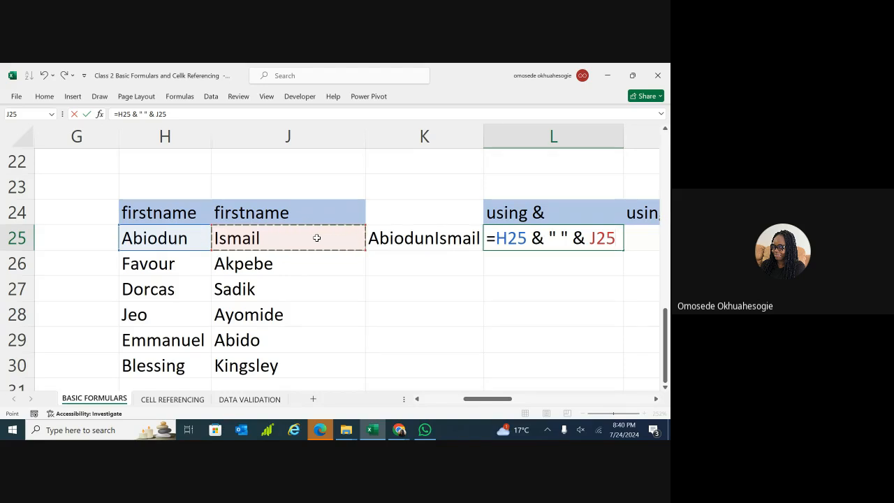
{"action": "key", "text": "Return"}
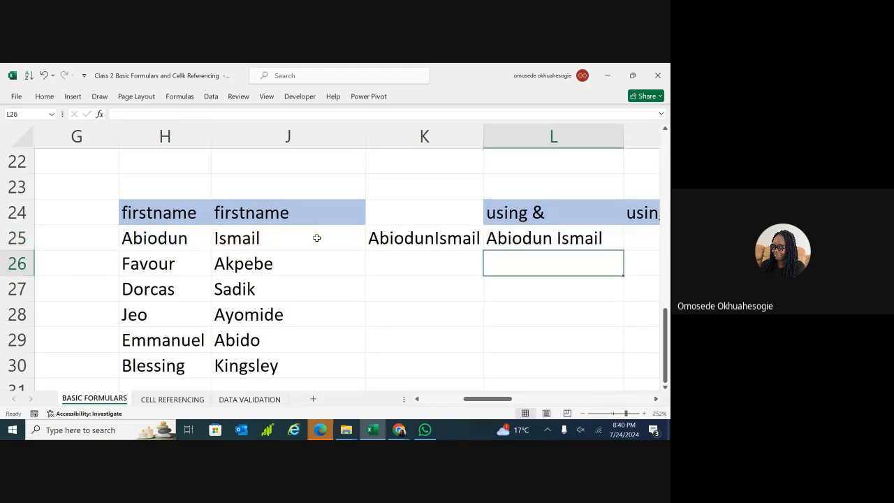
{"action": "left_click", "coordinate": [545, 245]}
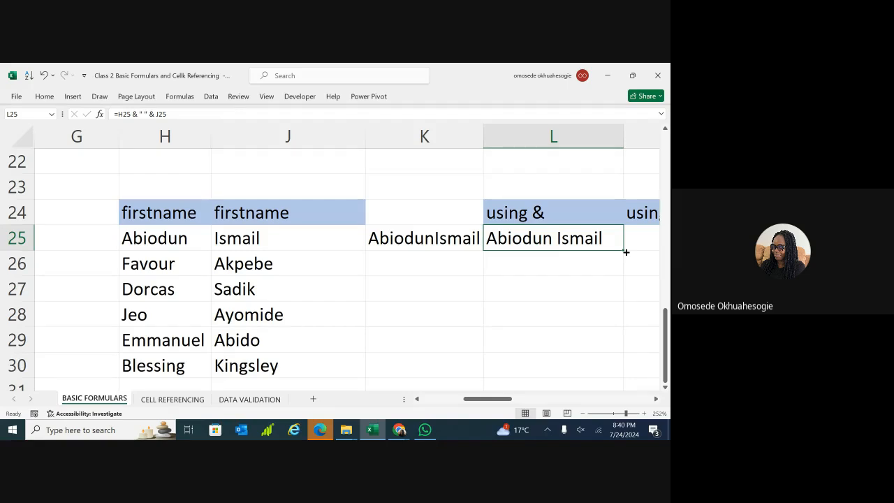
{"action": "left_click_drag", "start_coordinate": [626, 252], "coordinate": [628, 355]}
{"action": "key", "text": "Right"}
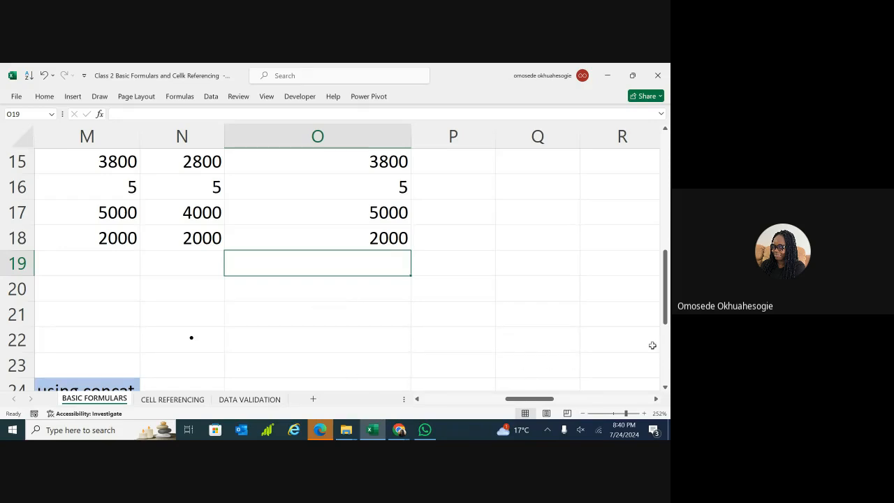
{"action": "left_click_drag", "start_coordinate": [664, 307], "coordinate": [666, 343]}
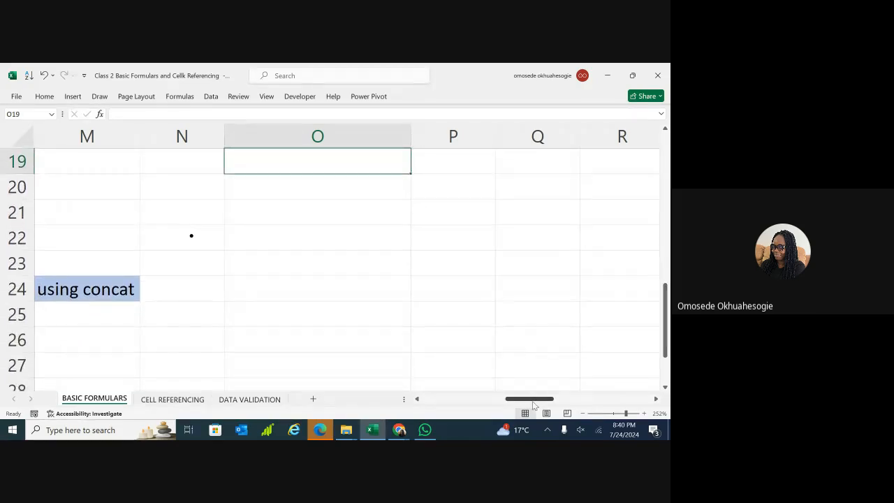
{"action": "mouse_move", "coordinate": [538, 402]}
{"action": "left_mouse_down"}
{"action": "mouse_move", "coordinate": [482, 403]}
{"action": "mouse_move", "coordinate": [525, 405]}
{"action": "left_mouse_up"}
{"action": "left_click_drag", "start_coordinate": [667, 338], "coordinate": [667, 362]}
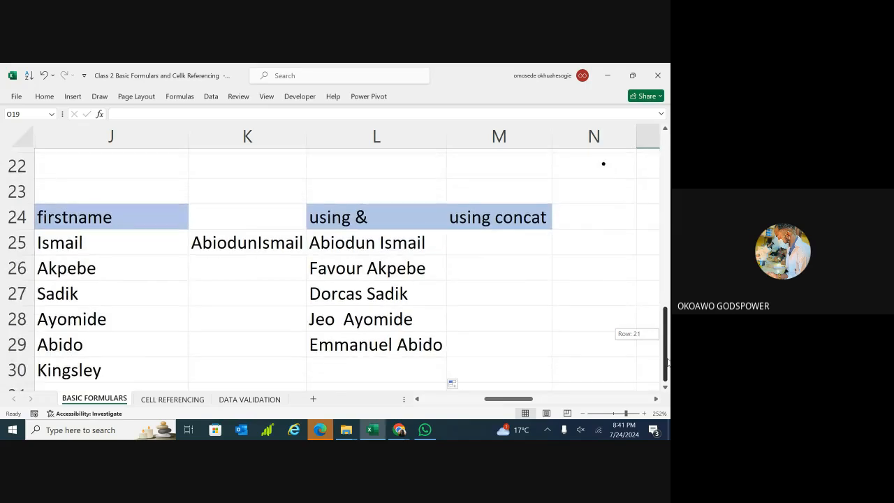
{"action": "left_click", "coordinate": [413, 342]}
{"action": "left_click_drag", "start_coordinate": [445, 351], "coordinate": [449, 371]}
Select M25 and begin entering a formula for the CONCAT version.
{"action": "left_click", "coordinate": [501, 233]}
{"action": "double_click", "coordinate": [501, 233]}
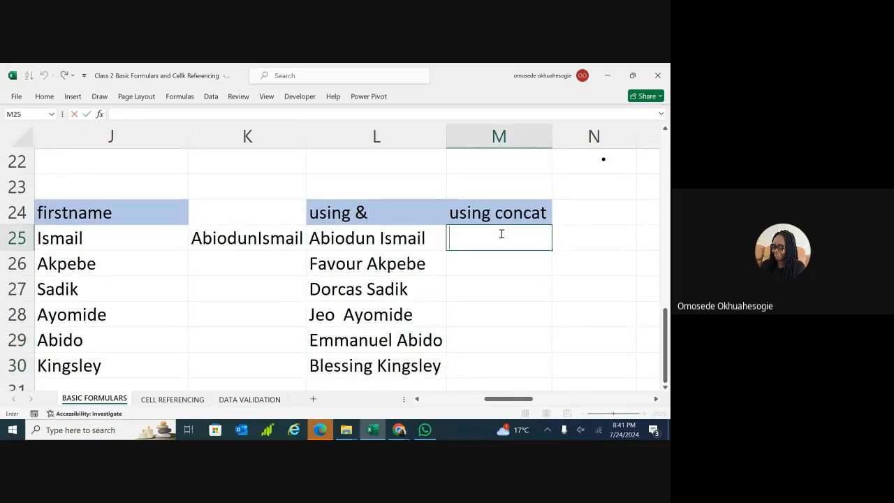
{"action": "left_click_drag", "start_coordinate": [520, 400], "coordinate": [527, 402]}
{"action": "left_click", "coordinate": [297, 234]}
{"action": "type", "text": "="}
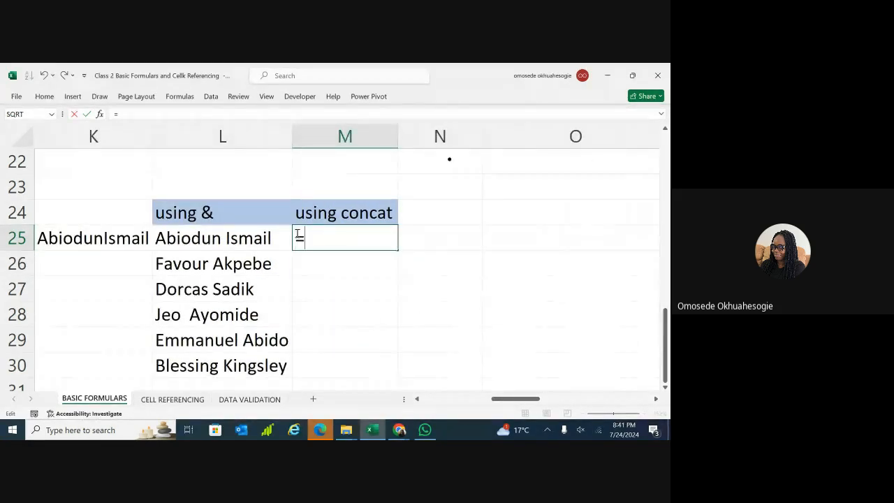
{"action": "type", "text": "CONCAT"}
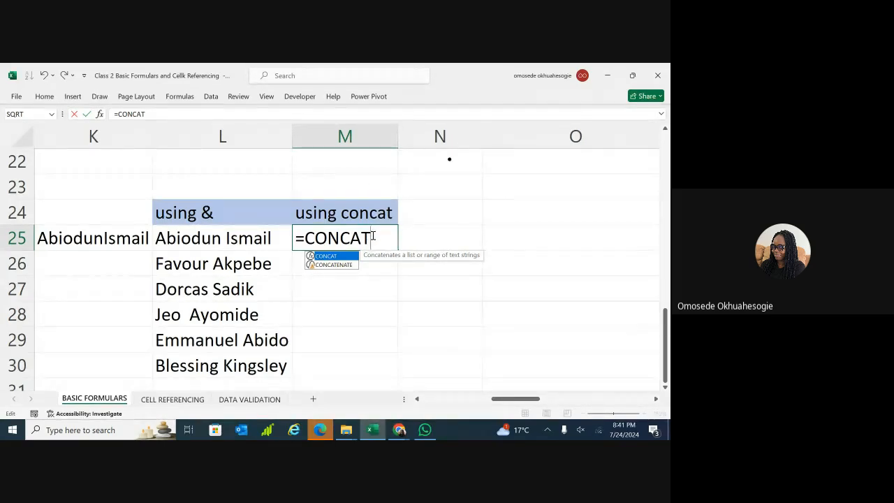
{"action": "type", "text": "("}
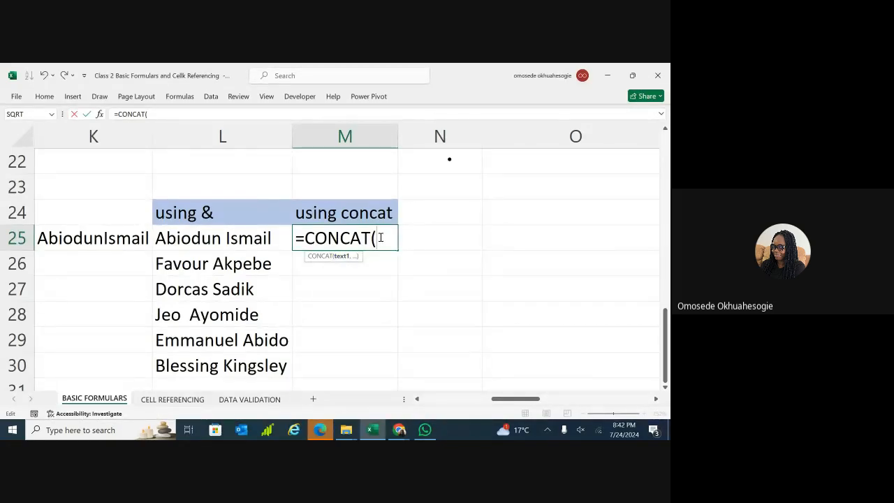
{"action": "scroll", "coordinate": [381, 238], "scroll_direction": "left", "scroll_amount": 3}
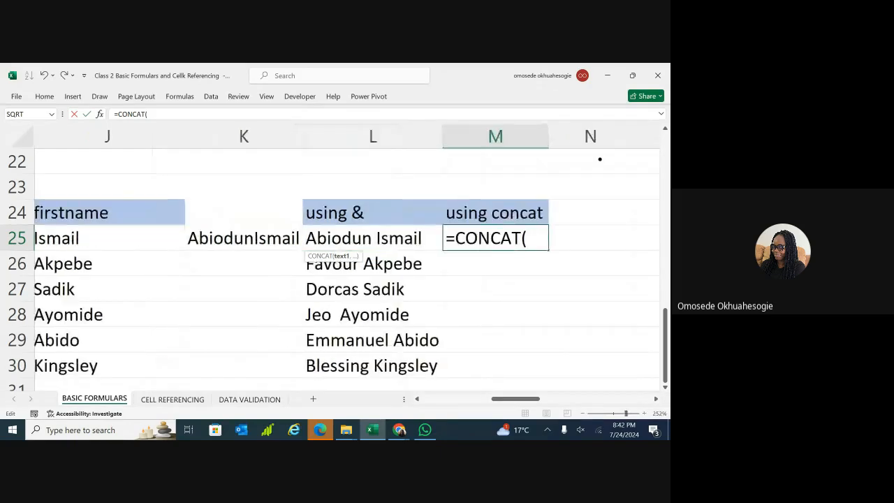
{"action": "scroll", "coordinate": [563, 155], "scroll_direction": "right", "scroll_amount": 5}
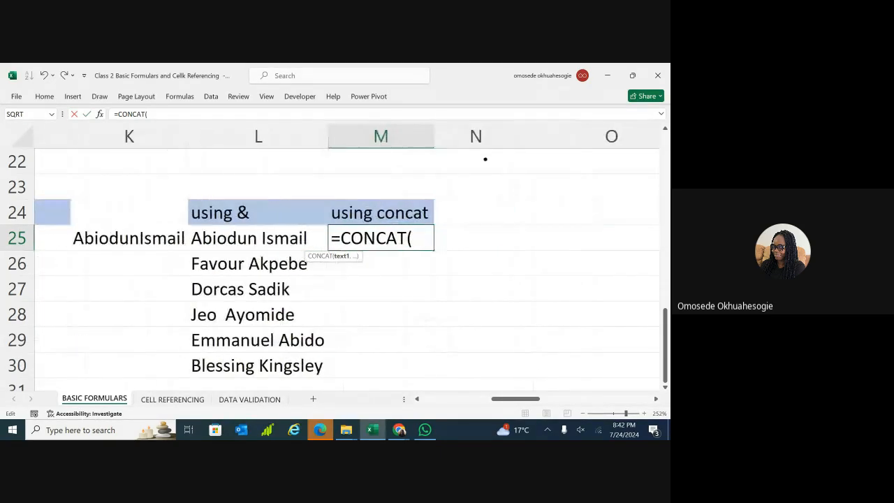
{"action": "type", "text": "H"}
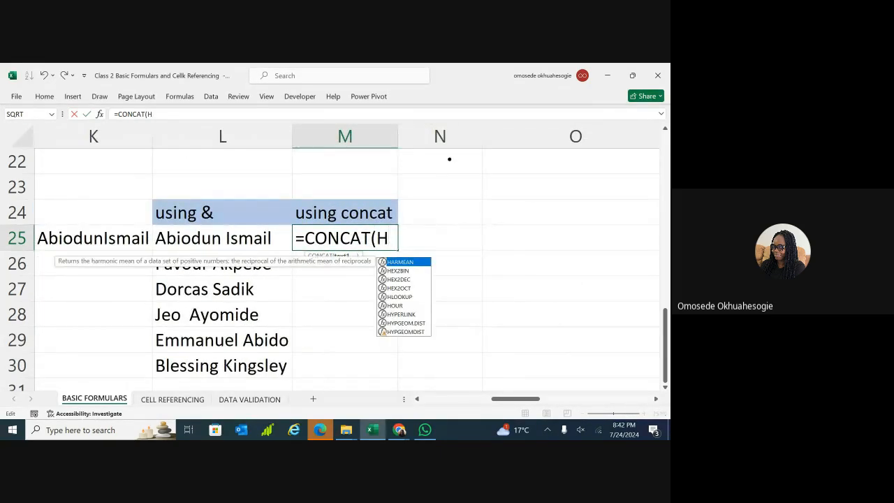
{"action": "type", "text": "25"}
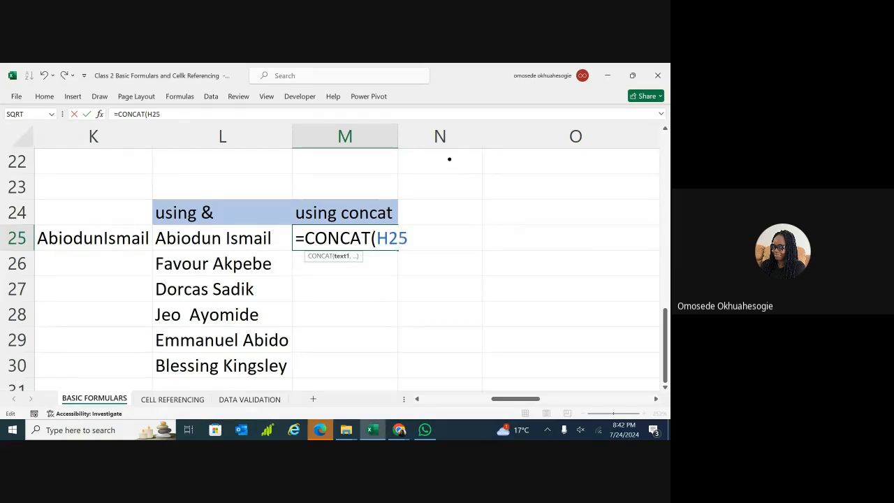
{"action": "type", "text": ","}
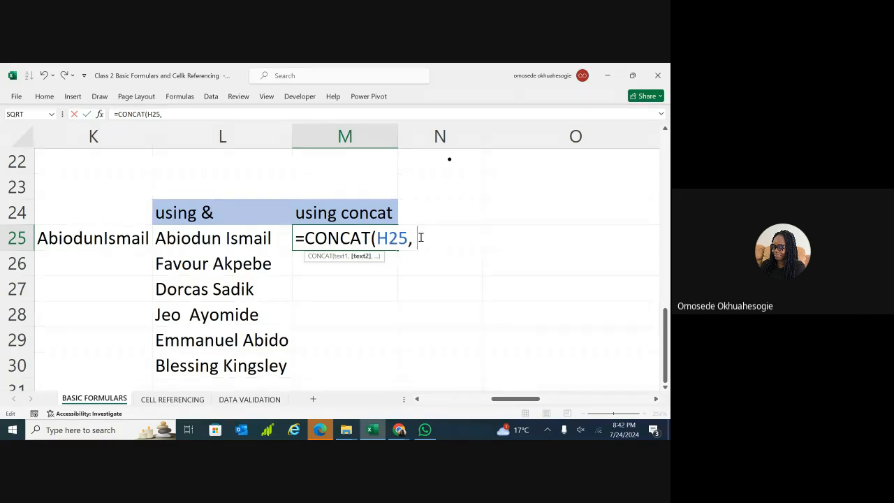
{"action": "type", "text": " 25"}
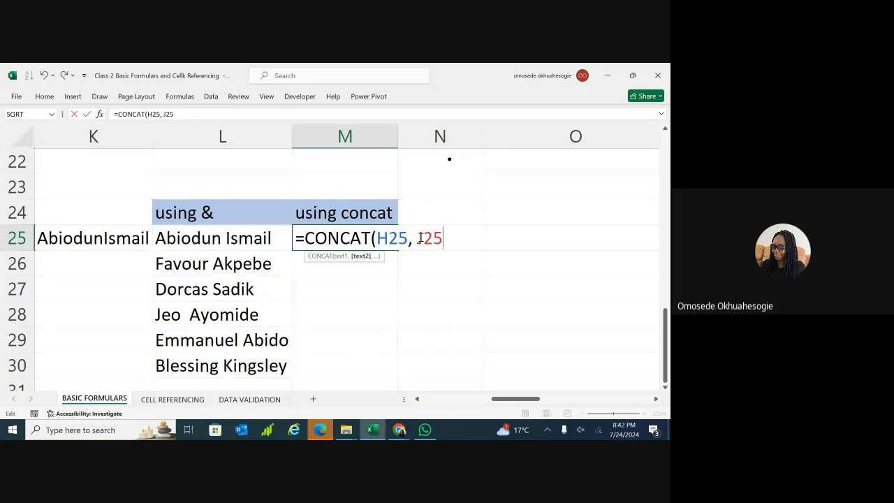
{"action": "type", "text": ")"}
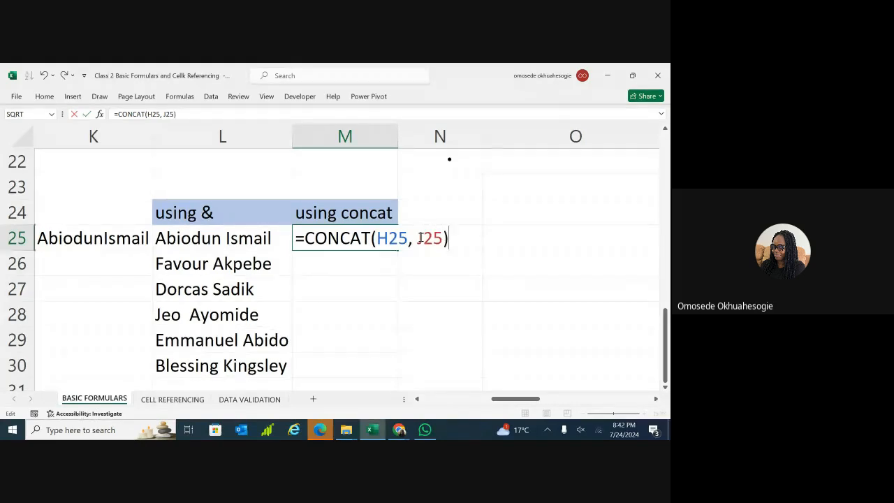
{"action": "key", "text": "Return"}
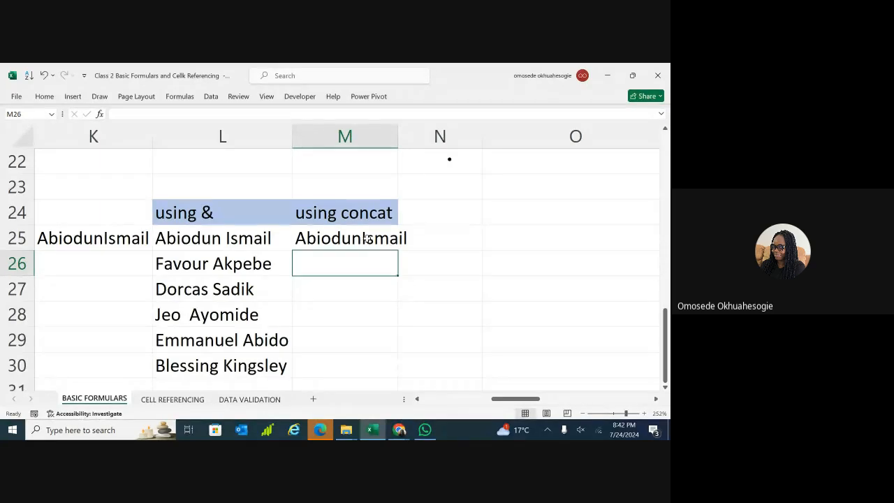
Scroll back to the joined-name columns and reopen M25's formula for editing.
{"action": "scroll", "coordinate": [368, 238], "scroll_direction": "left", "scroll_amount": 1}
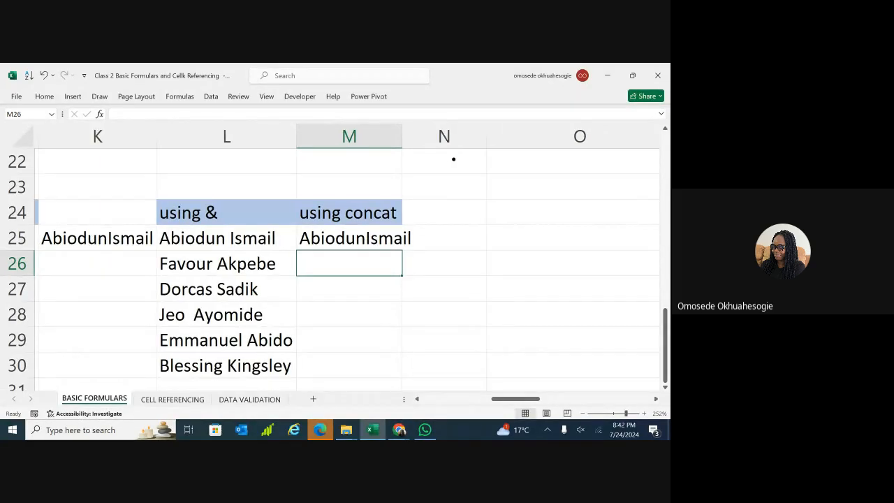
{"action": "scroll", "coordinate": [453, 159], "scroll_direction": "left", "scroll_amount": 6}
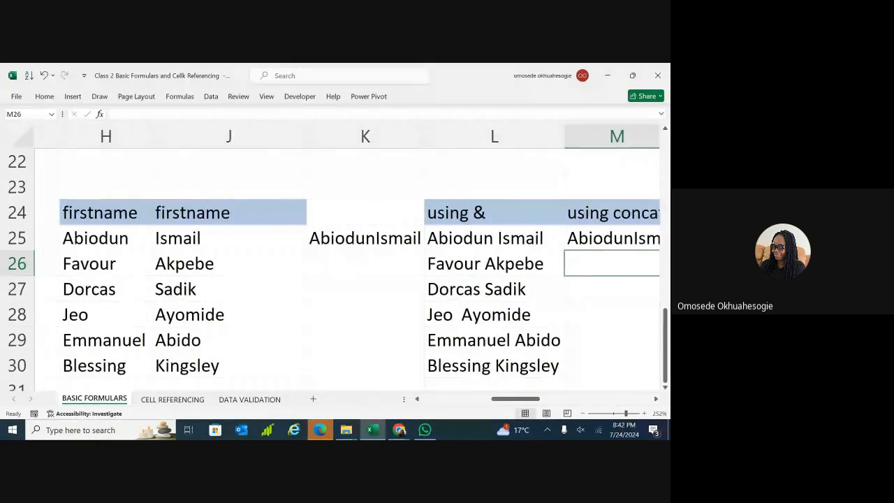
{"action": "scroll", "coordinate": [368, 238], "scroll_direction": "right", "scroll_amount": 2}
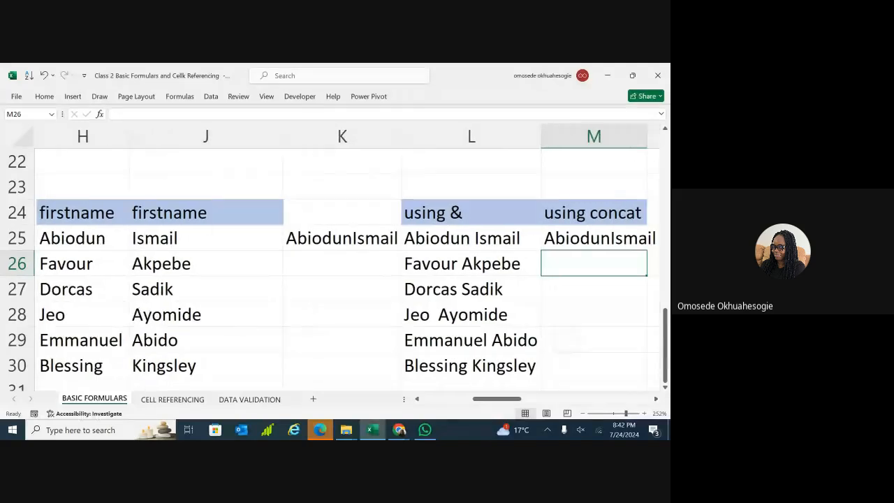
{"action": "right_click", "coordinate": [568, 340]}
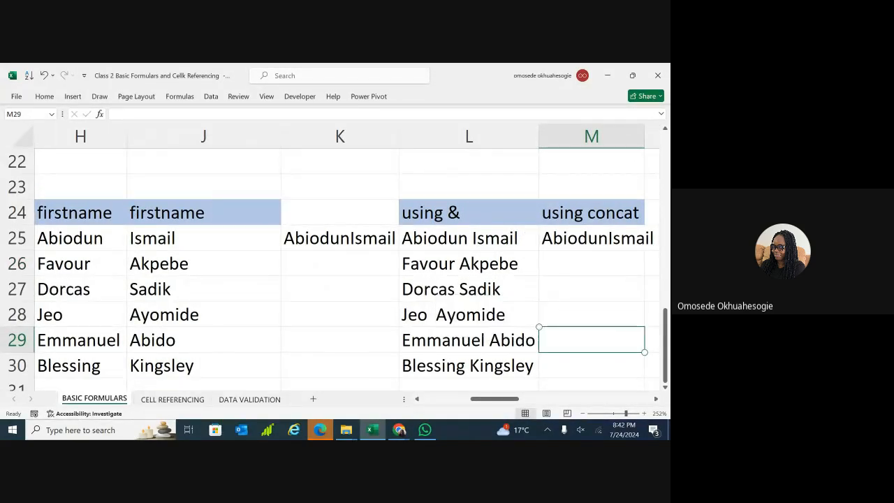
{"action": "scroll", "coordinate": [604, 158], "scroll_direction": "right", "scroll_amount": 3}
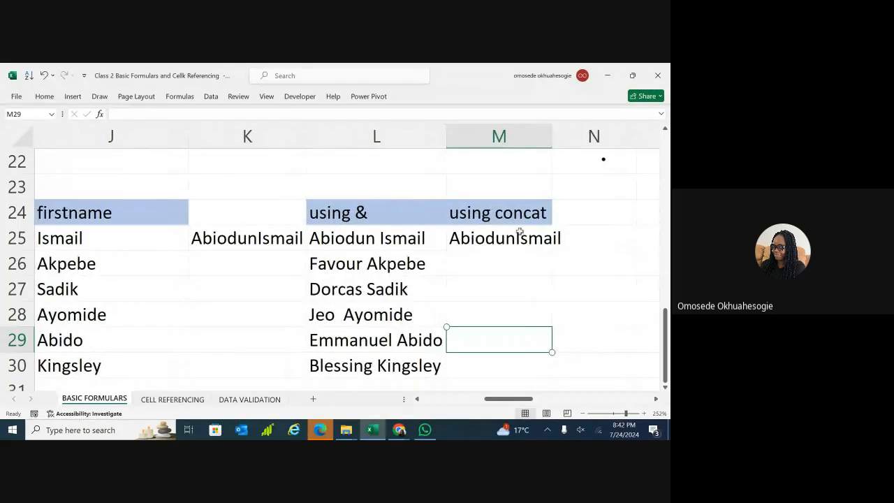
{"action": "left_click_drag", "start_coordinate": [604, 158], "coordinate": [449, 159]}
{"action": "double_click", "coordinate": [364, 240]}
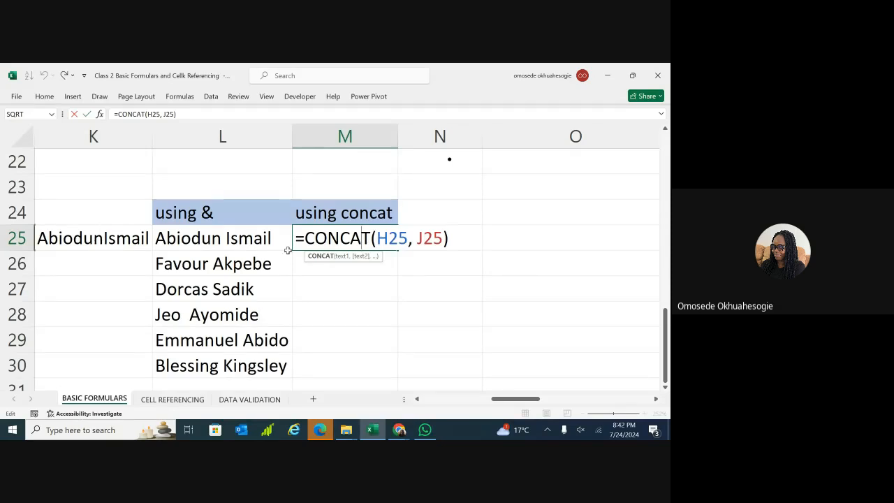
{"action": "left_click", "coordinate": [412, 238]}
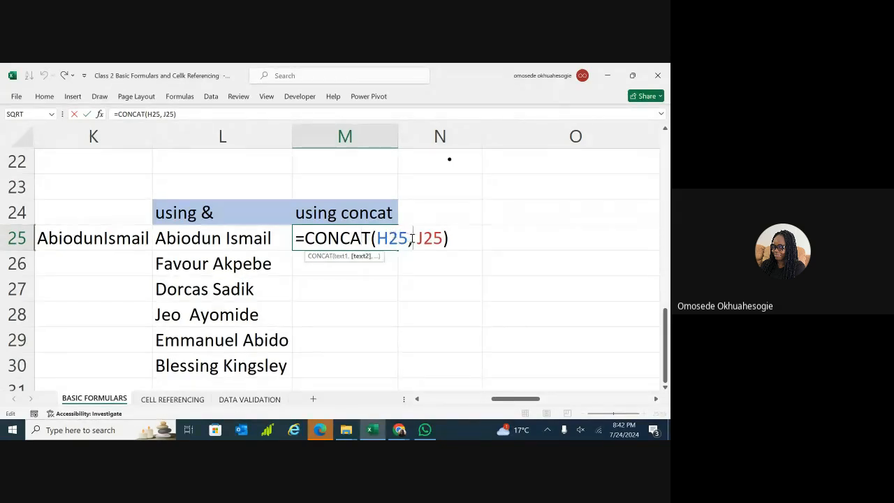
{"action": "key", "text": "BackSpace"}
{"action": "key", "text": "BackSpace"}
{"action": "key", "text": "BackSpace"}
{"action": "key", "text": "BackSpace"}
{"action": "key", "text": "BackSpace"}
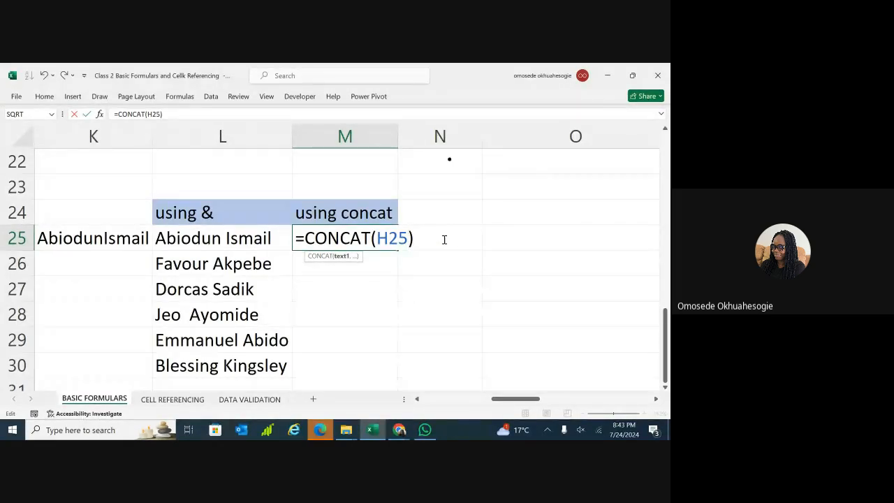
{"action": "type", "text": ", "}
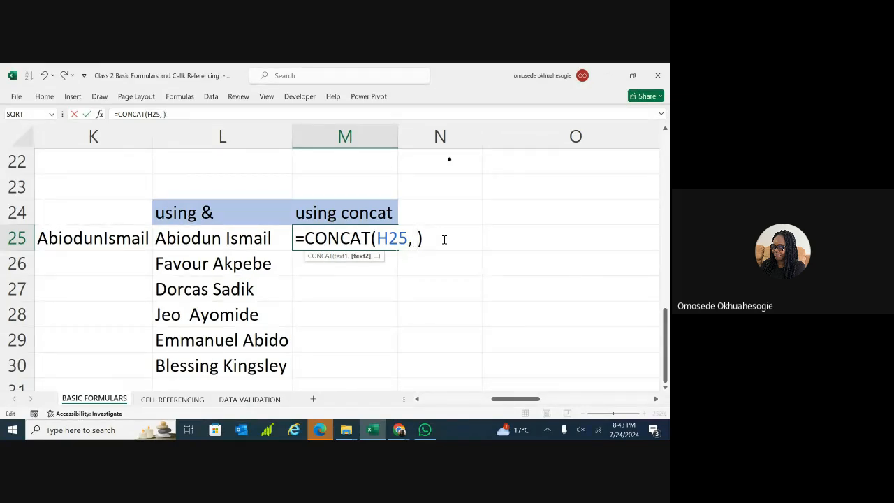
{"action": "type", "text": "\""}
{"action": "type", "text": ", J25"}
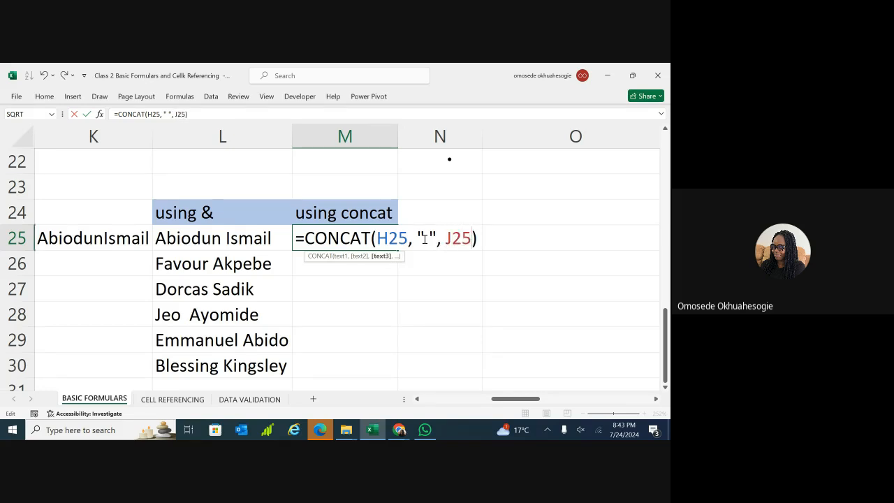
{"action": "key", "text": "Return"}
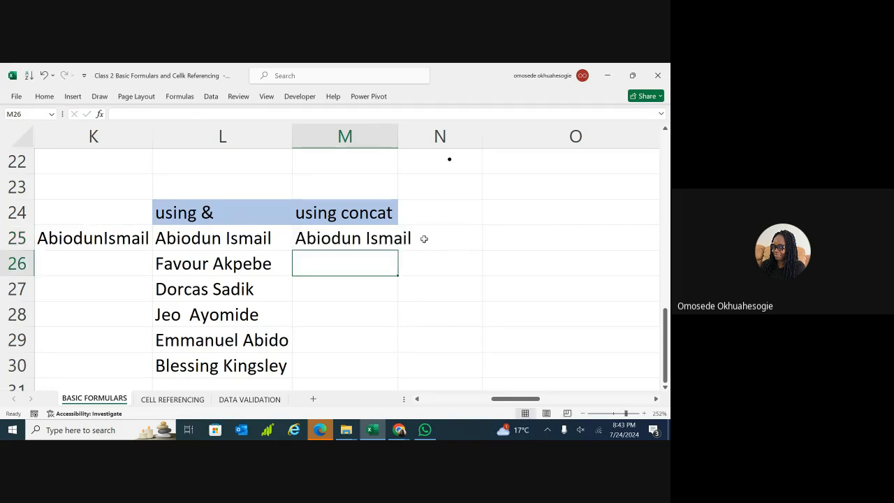
{"action": "left_click", "coordinate": [377, 239]}
{"action": "double_click", "coordinate": [381, 238]}
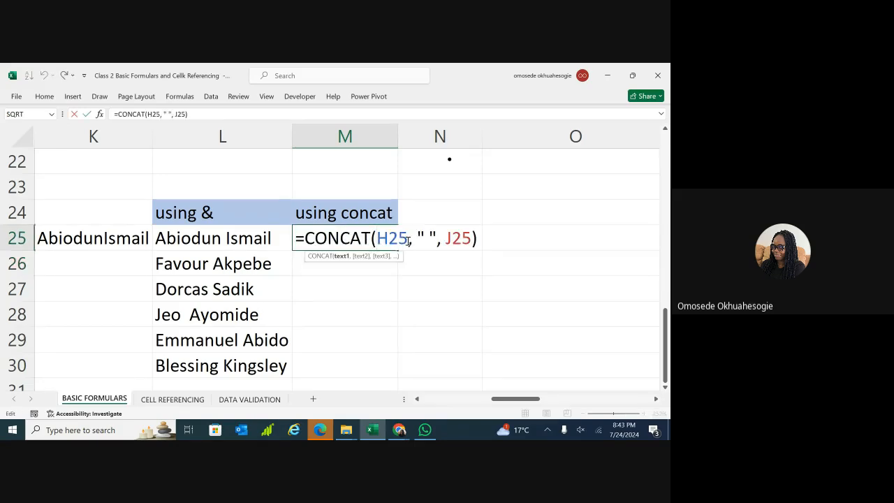
{"action": "left_click", "coordinate": [415, 241]}
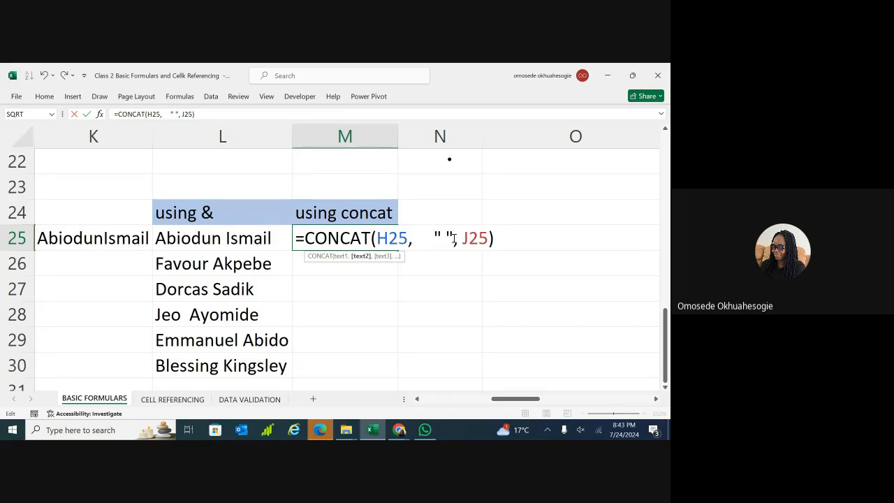
{"action": "left_click", "coordinate": [454, 238]}
{"action": "key", "text": "Return"}
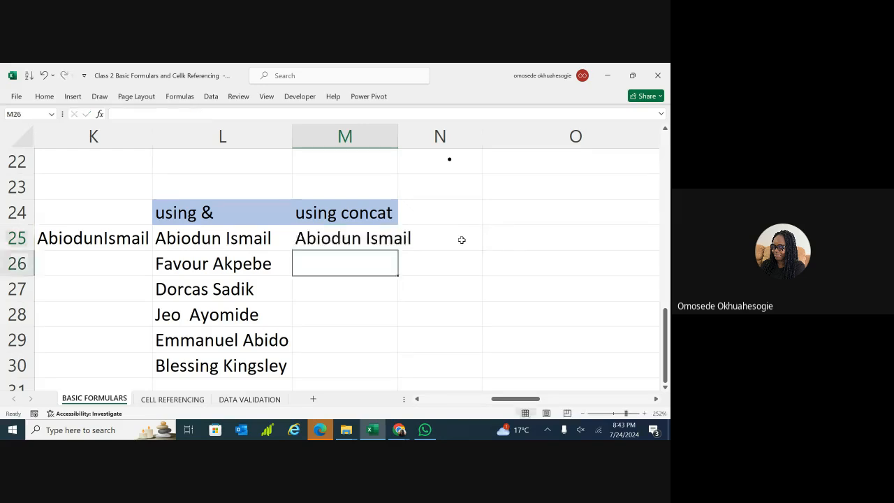
Change the separator in M25's CONCAT formula to "-" so the names join with a hyphen.
{"action": "left_click", "coordinate": [384, 238]}
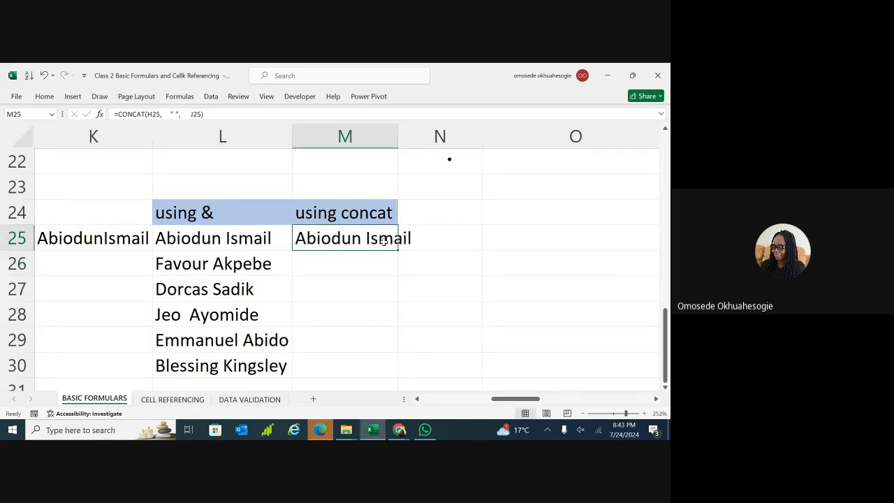
{"action": "double_click", "coordinate": [384, 238]}
{"action": "left_click", "coordinate": [448, 235]}
{"action": "type", "text": "-"}
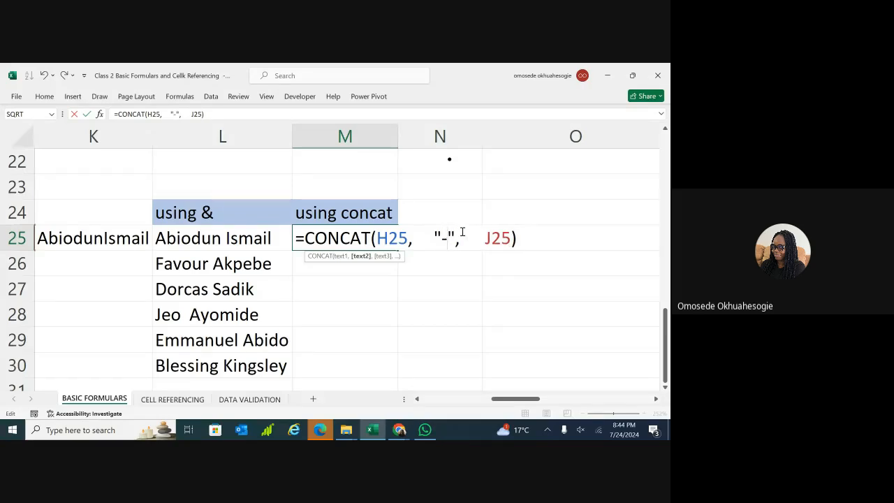
{"action": "key", "text": "Return"}
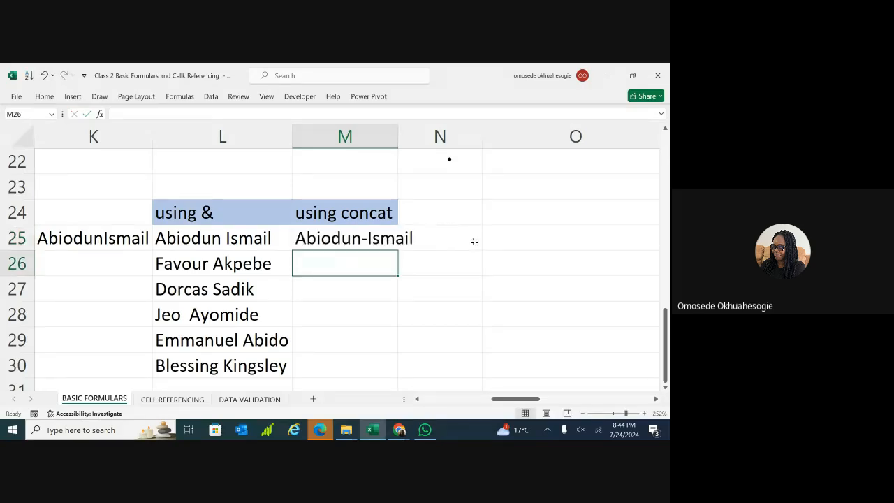
Restore the space separator and strip extra spaces, tidying M25 to =CONCAT(H25," ", J25).
{"action": "double_click", "coordinate": [379, 239]}
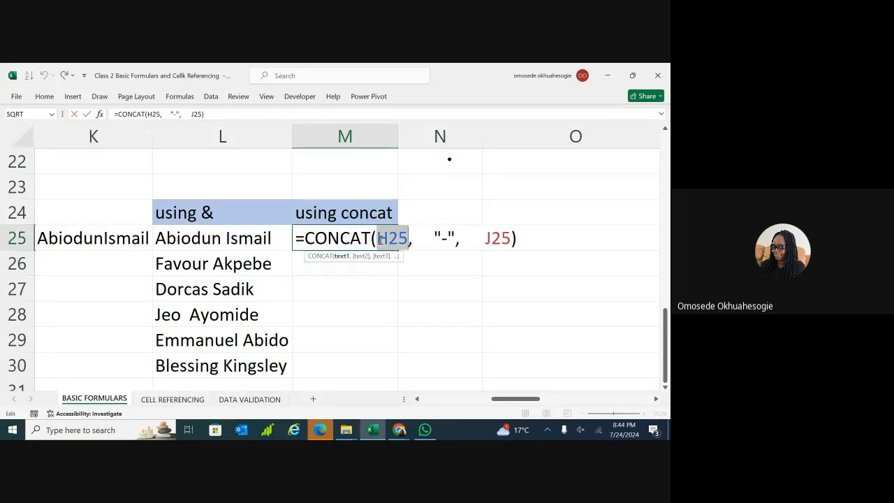
{"action": "left_click", "coordinate": [436, 236]}
{"action": "key", "text": "BackSpace"}
{"action": "key", "text": "BackSpace"}
{"action": "key", "text": "BackSpace"}
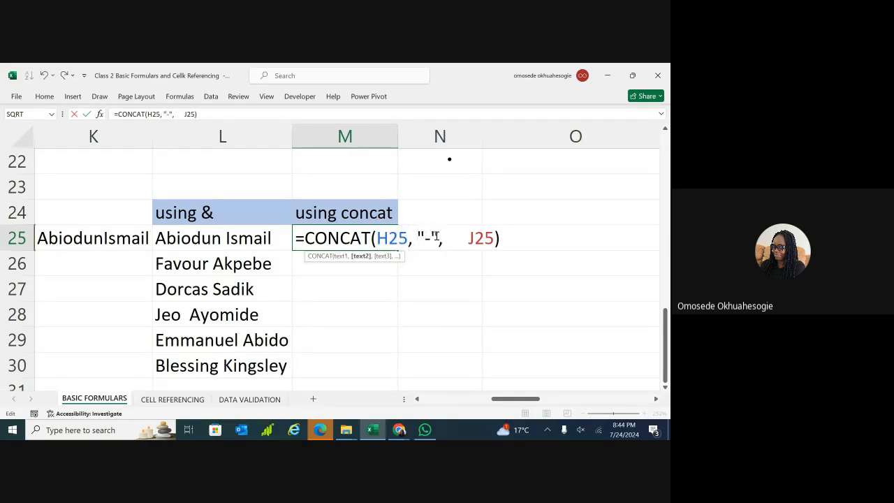
{"action": "key", "text": "BackSpace"}
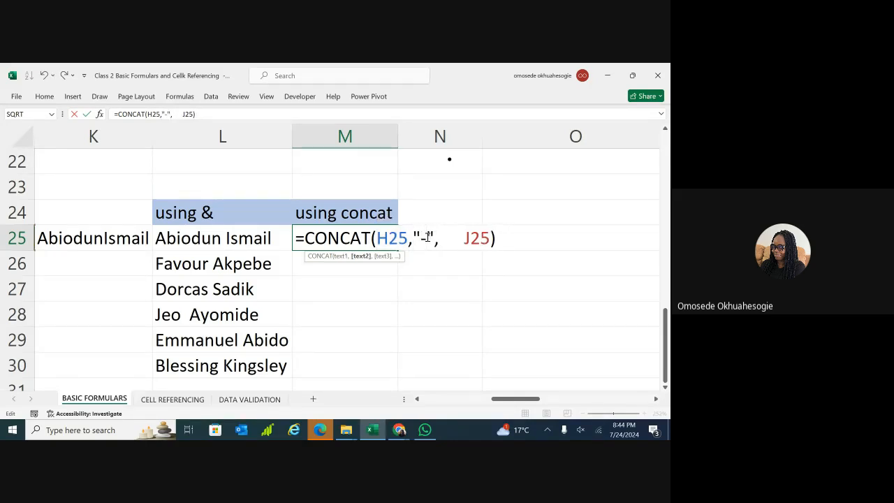
{"action": "key", "text": "BackSpace"}
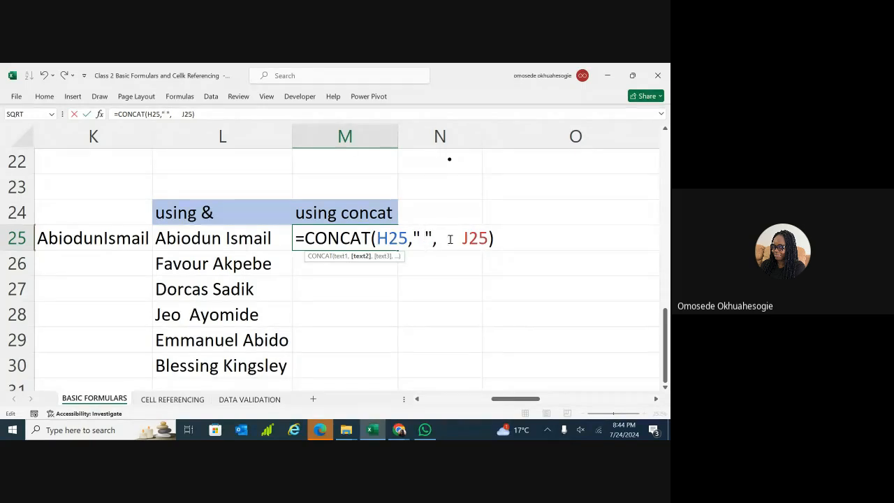
{"action": "left_click", "coordinate": [460, 238]}
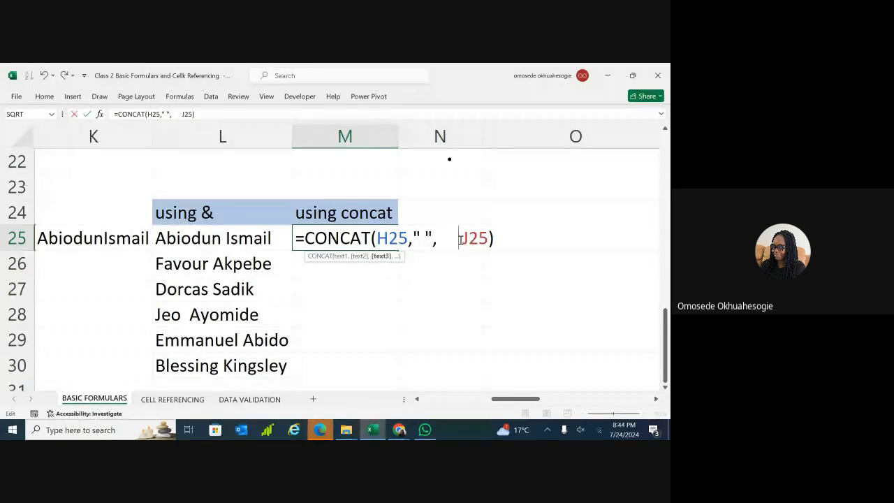
{"action": "key", "text": "BackSpace"}
{"action": "key", "text": "BackSpace"}
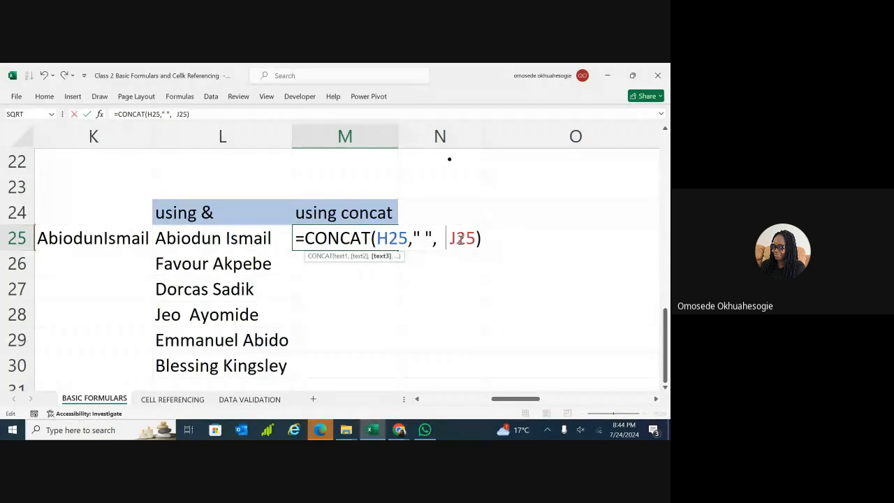
{"action": "key", "text": "BackSpace"}
{"action": "key", "text": "BackSpace"}
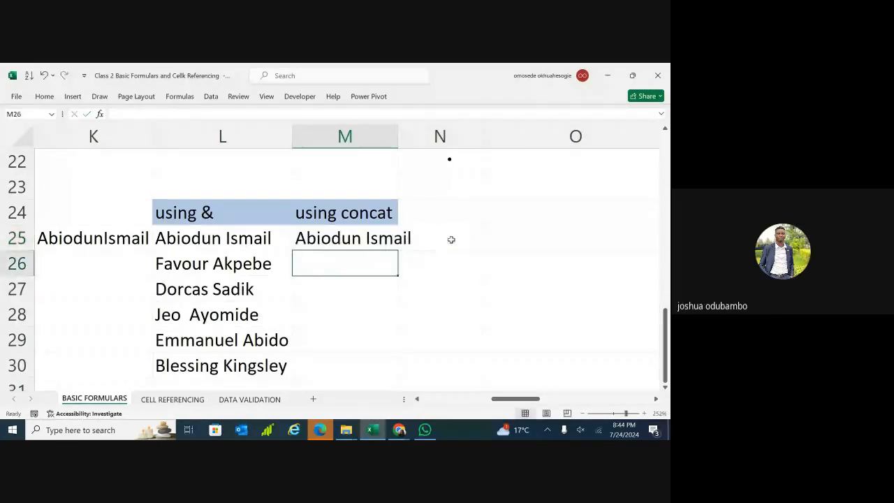
{"action": "left_click", "coordinate": [461, 242]}
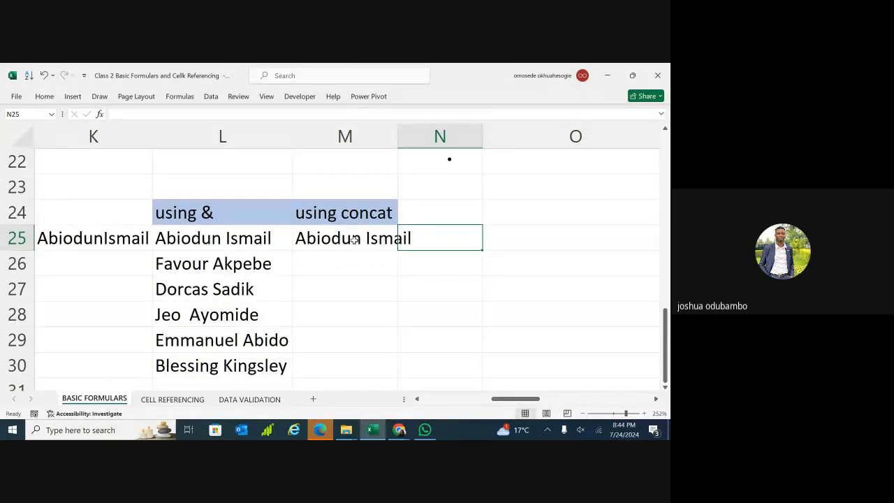
{"action": "left_click", "coordinate": [255, 241]}
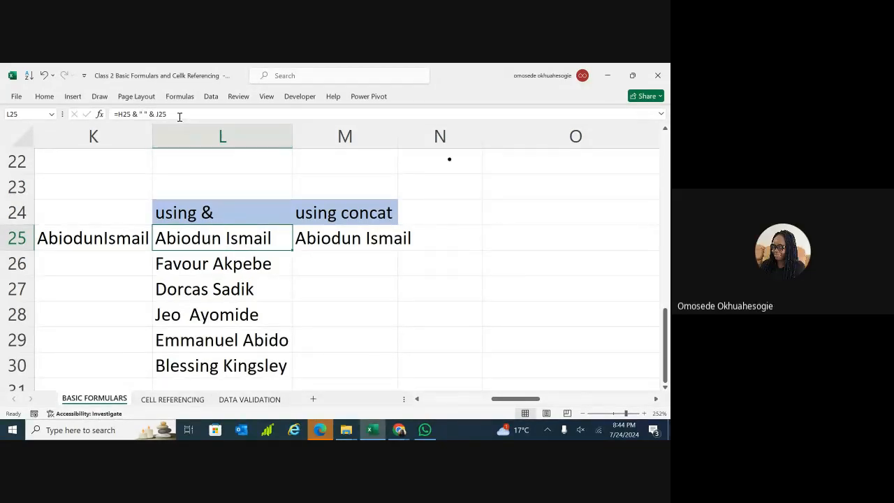
{"action": "double_click", "coordinate": [203, 241]}
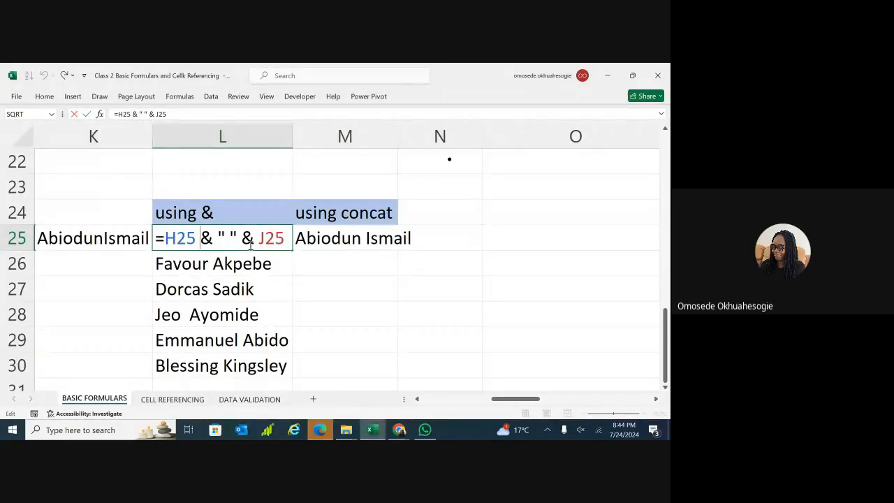
{"action": "left_click", "coordinate": [213, 264]}
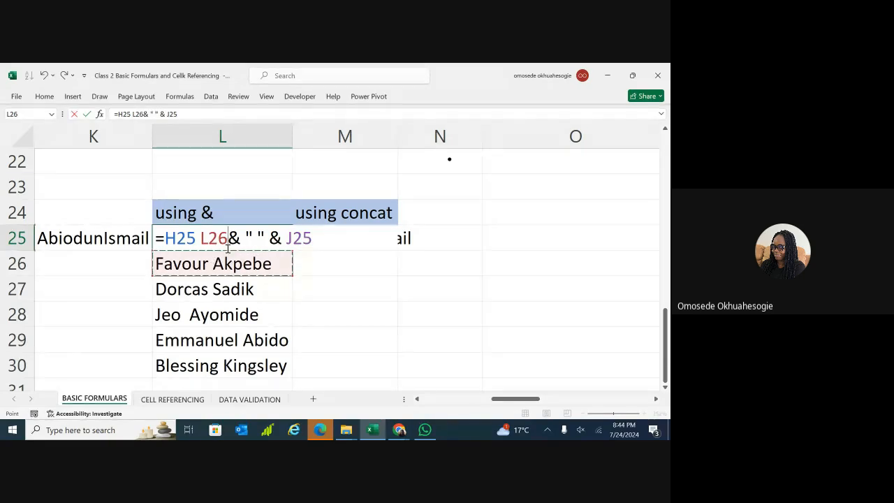
{"action": "key", "text": "ctrl+z"}
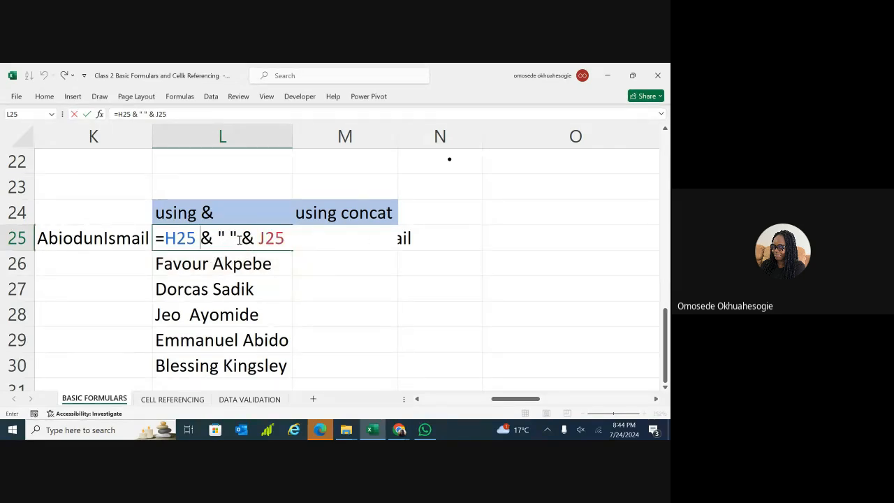
{"action": "key", "text": "Return"}
{"action": "left_click", "coordinate": [233, 242]}
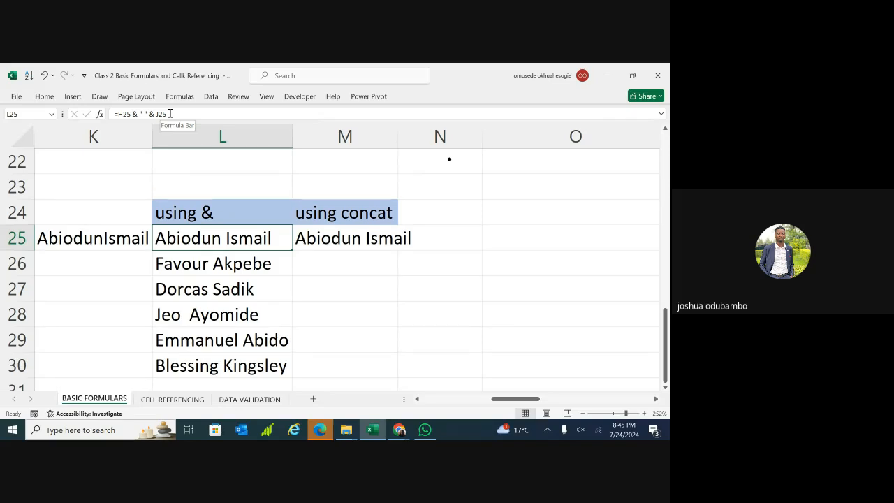
{"action": "left_click", "coordinate": [322, 241]}
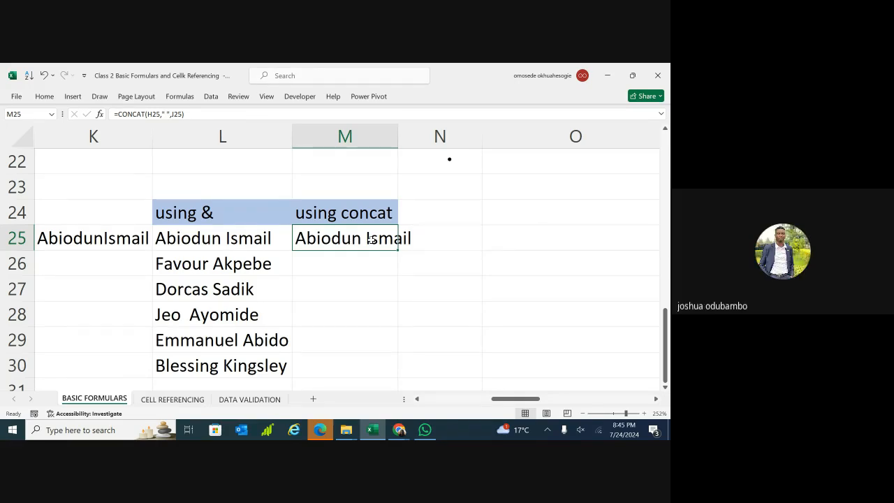
Enter the heading 'using concatenate' in N24.
{"action": "double_click", "coordinate": [424, 218]}
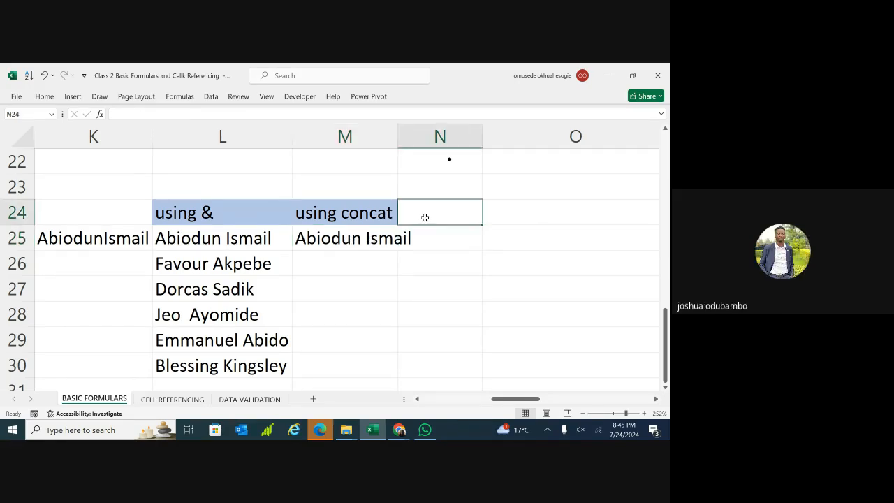
{"action": "type", "text": "USING"}
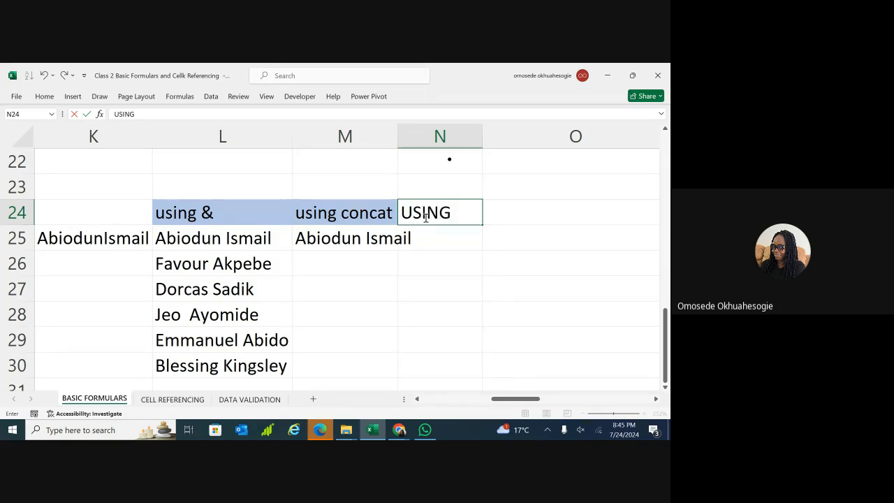
{"action": "key", "text": "BackSpace"}
{"action": "key", "text": "BackSpace"}
{"action": "key", "text": "BackSpace"}
{"action": "key", "text": "BackSpace"}
{"action": "key", "text": "BackSpace"}
{"action": "key", "text": "BackSpace"}
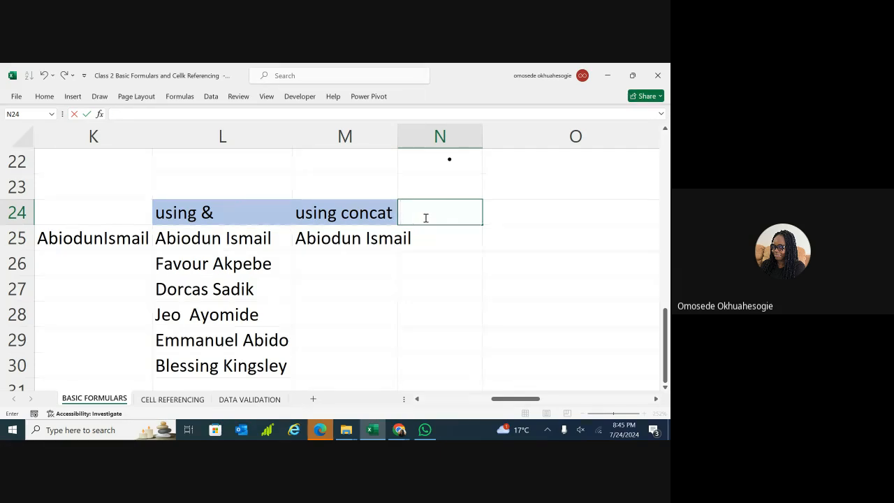
{"action": "type", "text": "using c"}
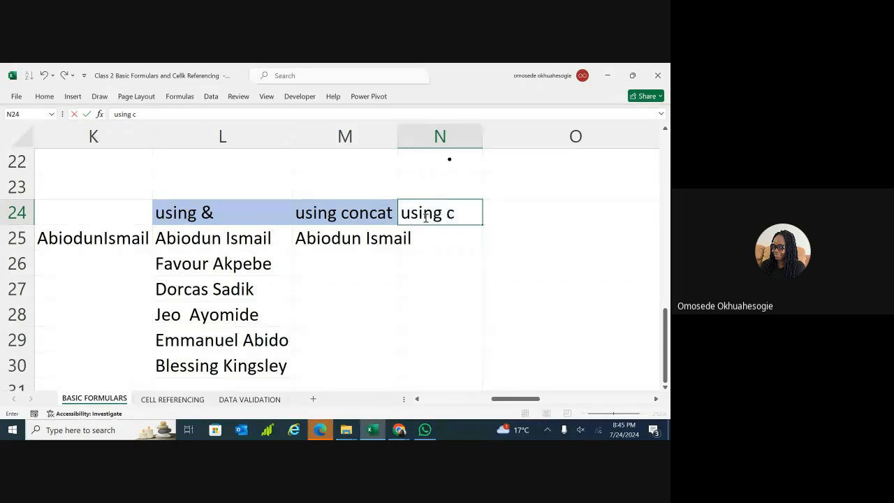
{"action": "type", "text": "oncatenate"}
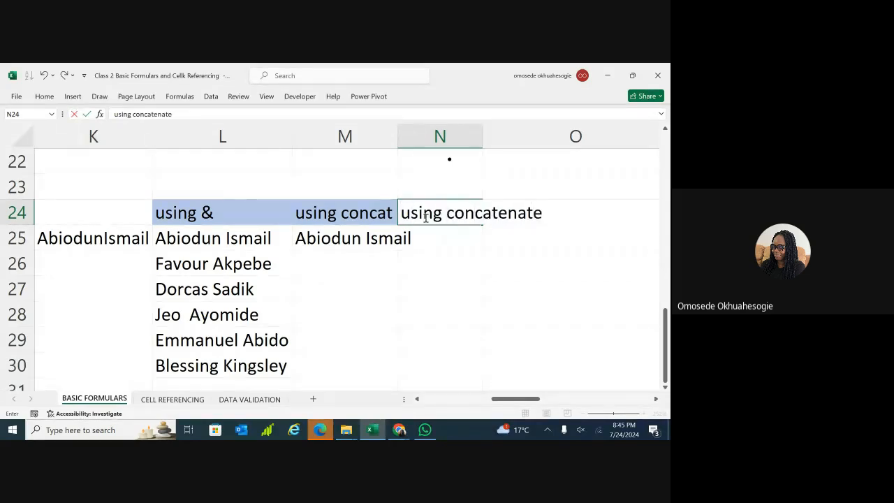
{"action": "type", "text": " function"}
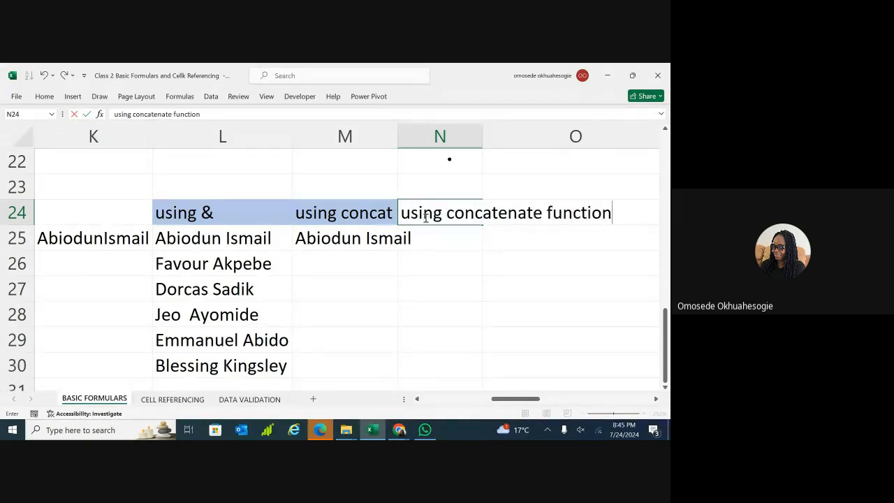
{"action": "key", "text": "BackSpace"}
{"action": "key", "text": "BackSpace"}
{"action": "key", "text": "BackSpace"}
{"action": "key", "text": "BackSpace"}
{"action": "key", "text": "BackSpace"}
{"action": "key", "text": "BackSpace"}
{"action": "key", "text": "BackSpace"}
{"action": "key", "text": "BackSpace"}
{"action": "key", "text": "BackSpace"}
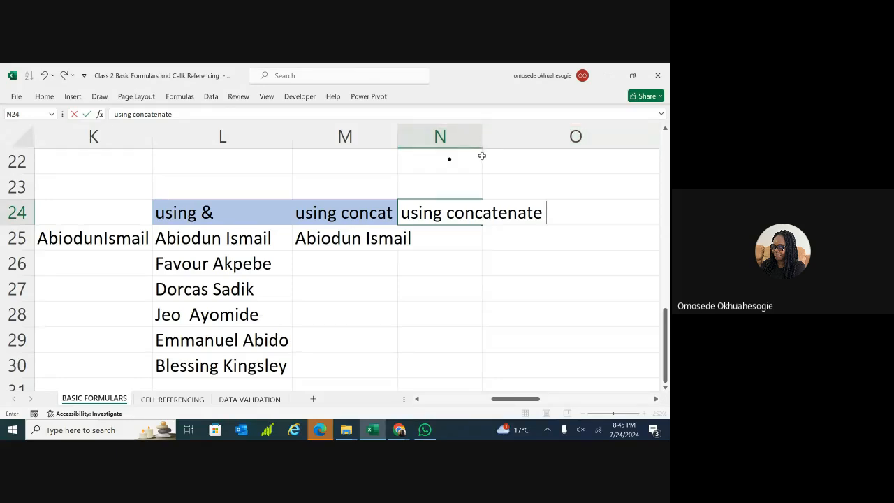
{"action": "left_click", "coordinate": [451, 239]}
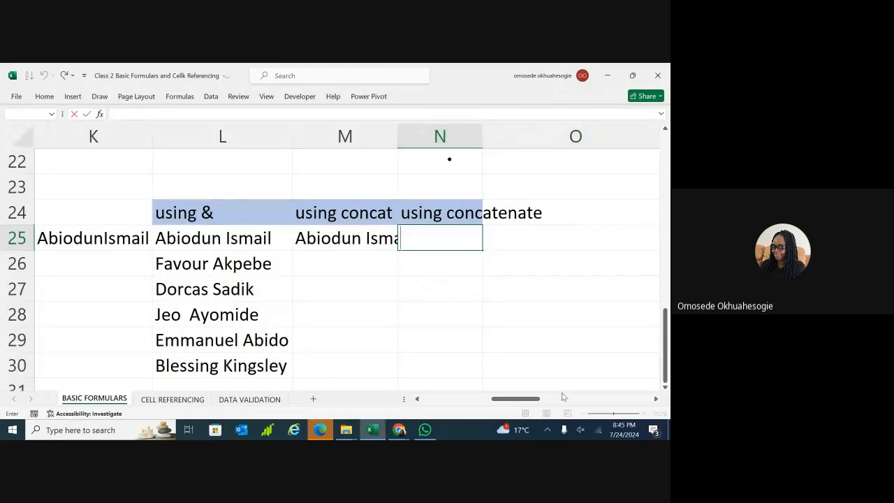
Widen columns N and M so their headings fit.
{"action": "left_click", "coordinate": [603, 369]}
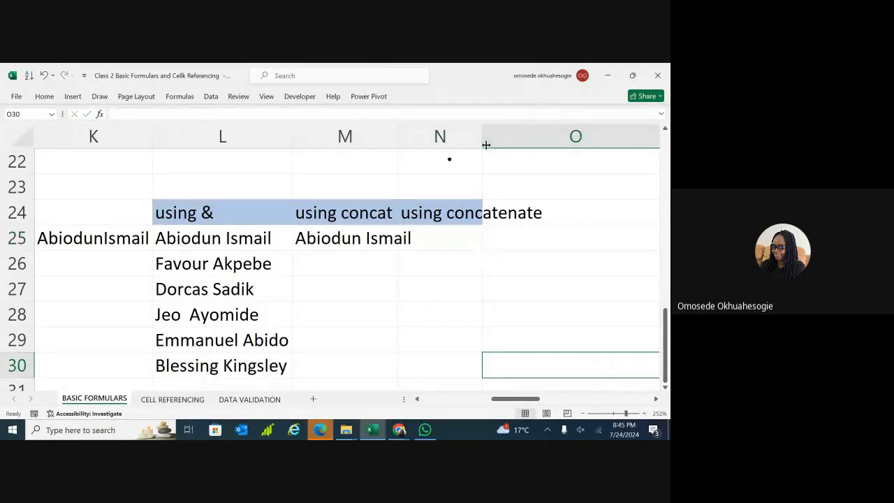
{"action": "left_click_drag", "start_coordinate": [482, 143], "coordinate": [547, 146]}
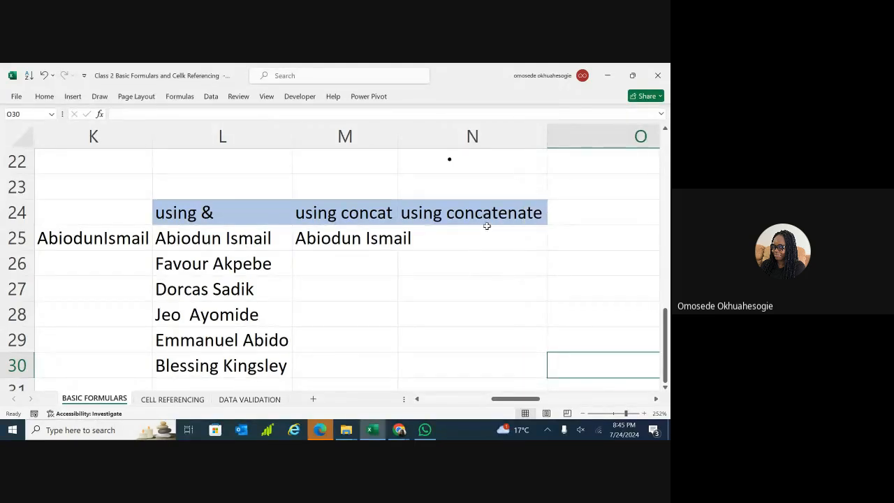
{"action": "left_click_drag", "start_coordinate": [399, 144], "coordinate": [420, 149]}
{"action": "double_click", "coordinate": [450, 240]}
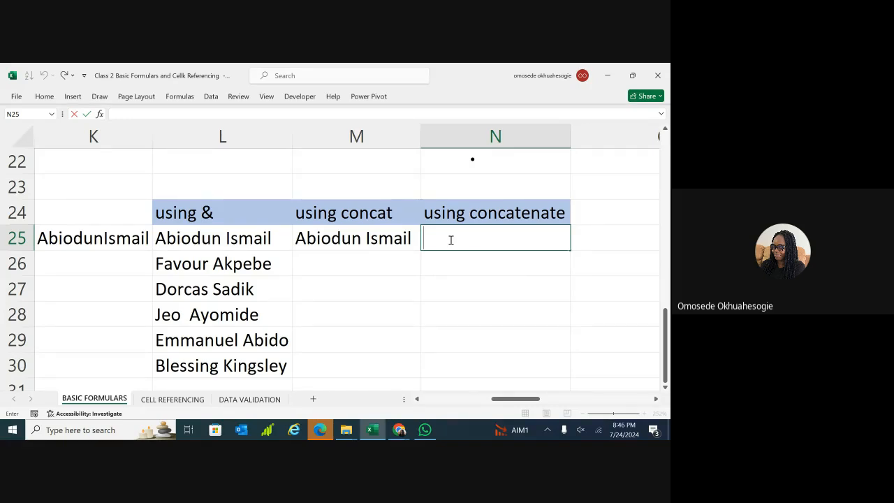
{"action": "type", "text": "=conca"}
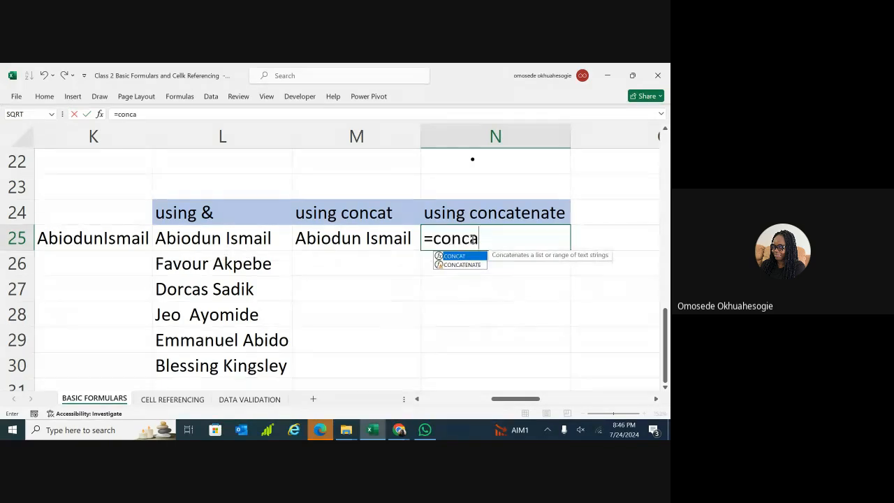
{"action": "left_click", "coordinate": [462, 265]}
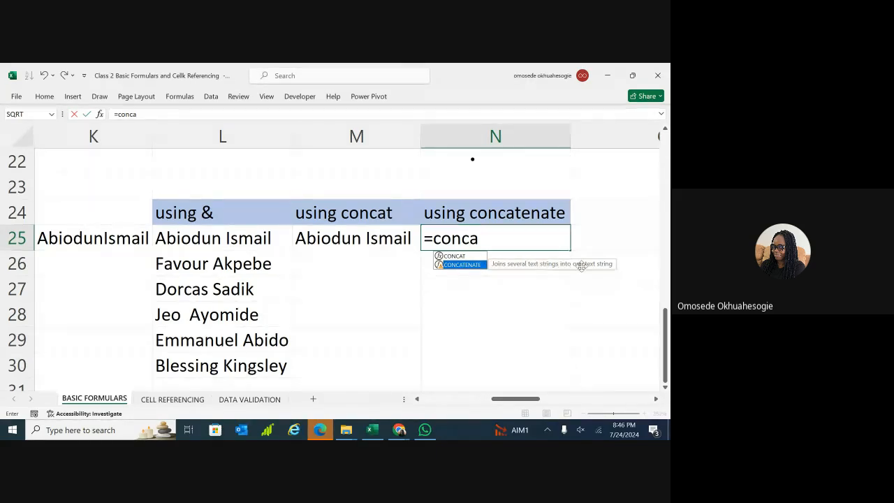
{"action": "double_click", "coordinate": [480, 265]}
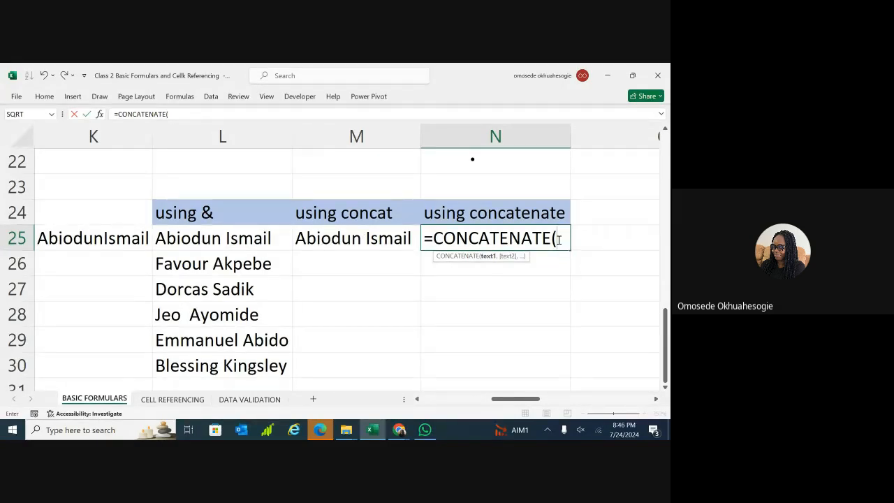
{"action": "type", "text": "25,"}
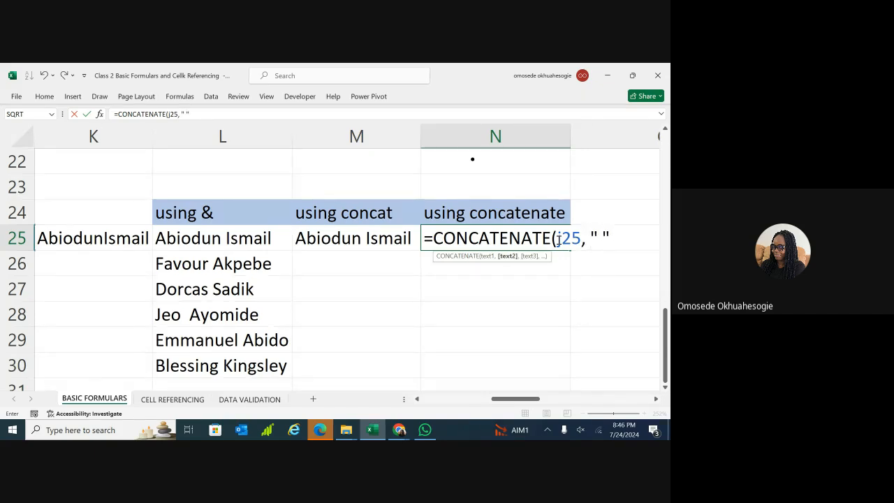
{"action": "type", "text": " \" \","}
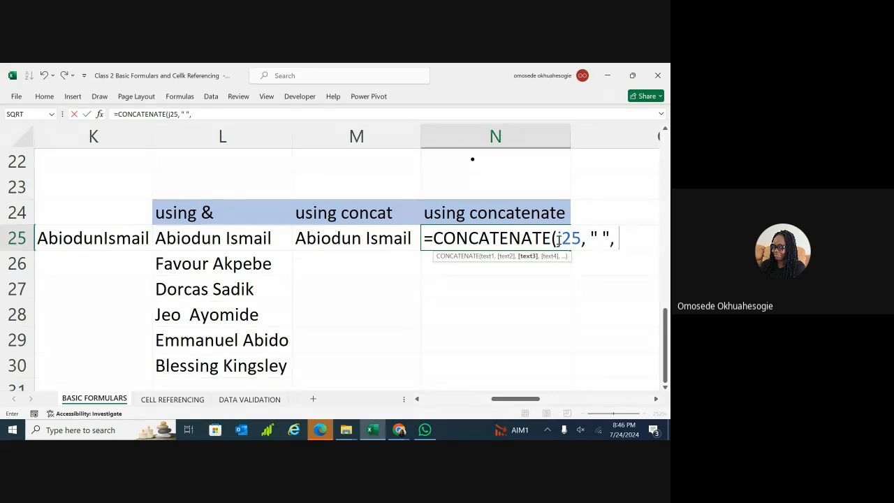
{"action": "type", "text": " H25)"}
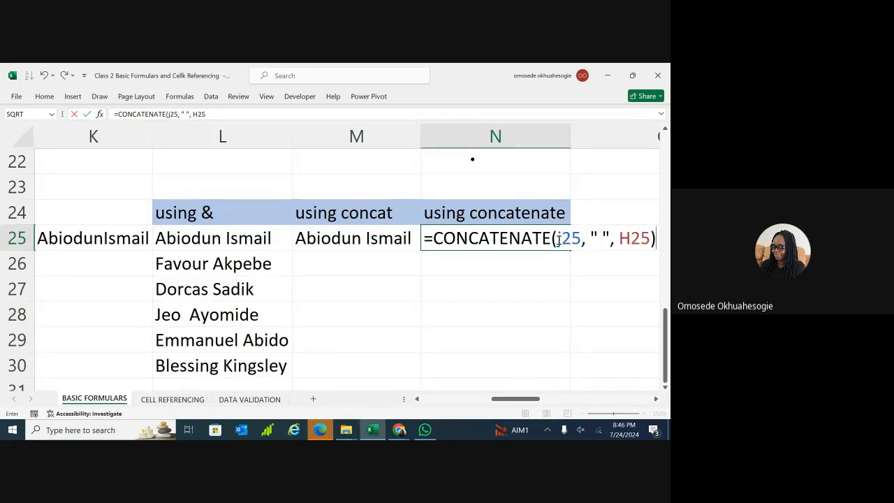
{"action": "key", "text": "Return"}
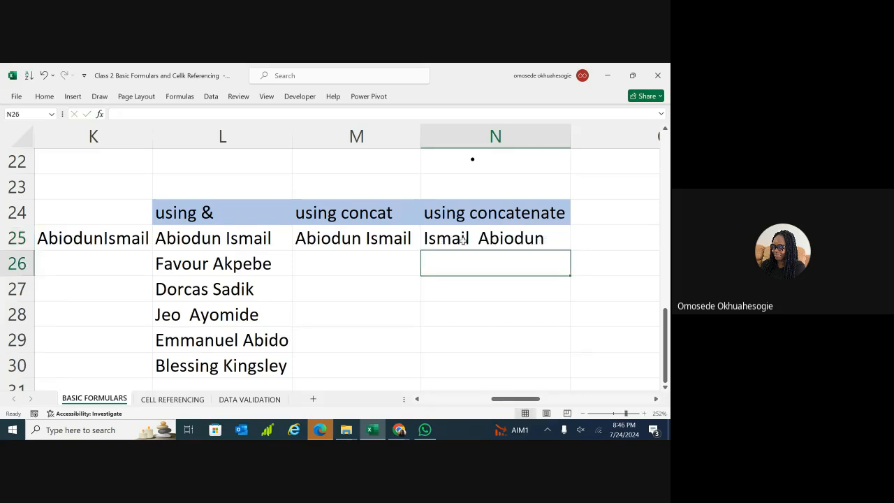
{"action": "double_click", "coordinate": [485, 238]}
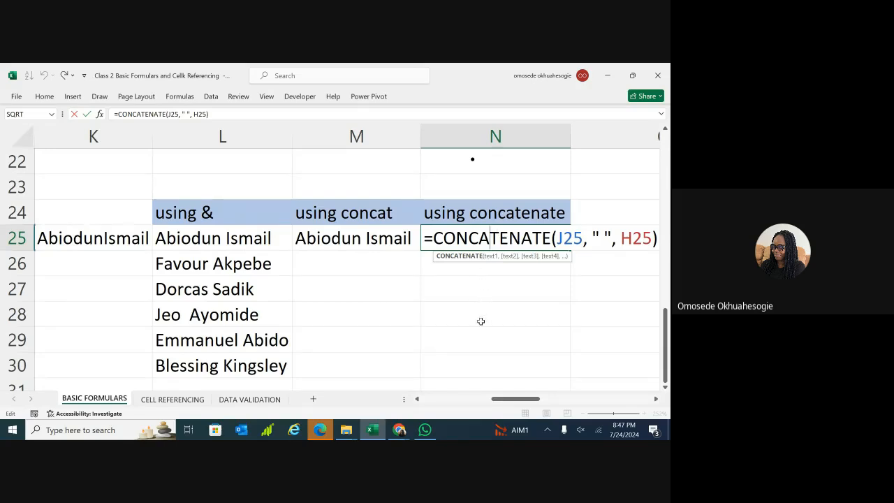
{"action": "mouse_move", "coordinate": [530, 399]}
{"action": "left_mouse_down"}
{"action": "mouse_move", "coordinate": [492, 403]}
{"action": "mouse_move", "coordinate": [528, 405]}
{"action": "left_mouse_up"}
{"action": "left_click", "coordinate": [449, 239]}
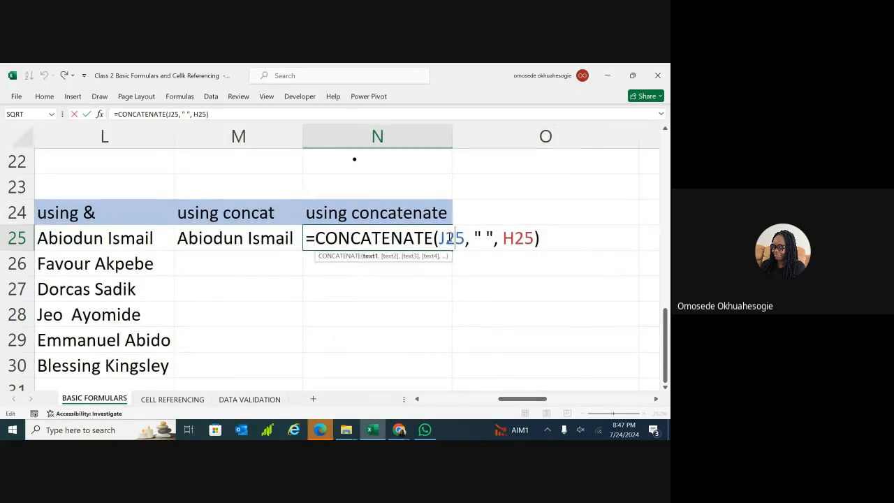
{"action": "key", "text": "BackSpace"}
{"action": "type", "text": "h"}
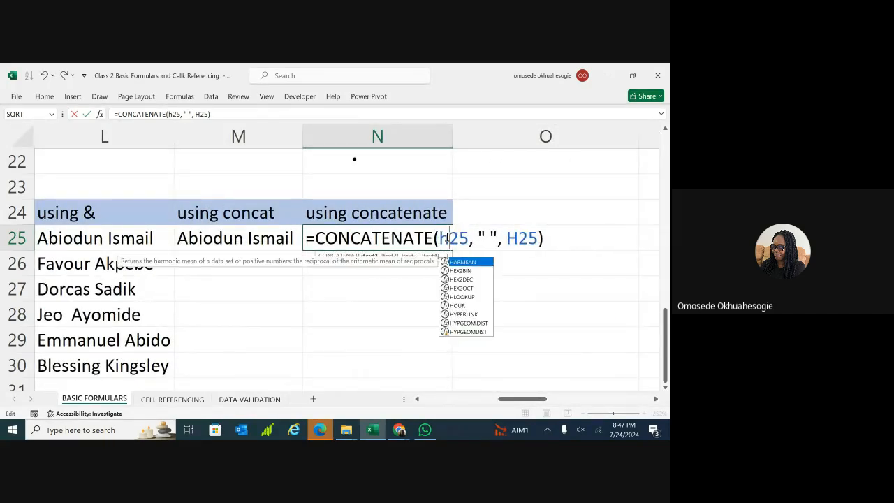
{"action": "key", "text": "BackSpace"}
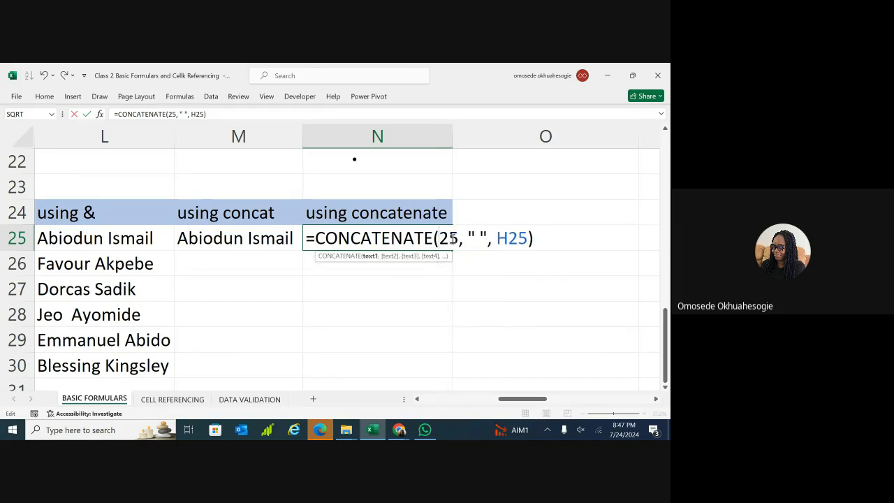
{"action": "type", "text": "H"}
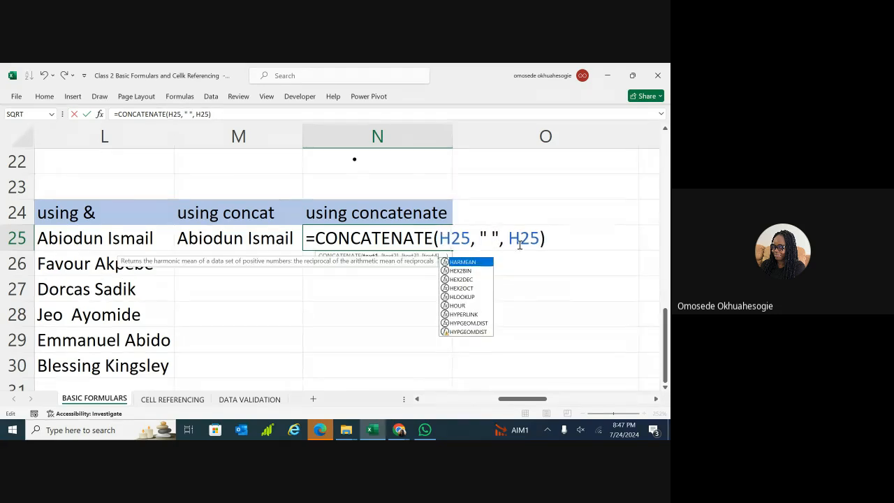
{"action": "left_click", "coordinate": [520, 239]}
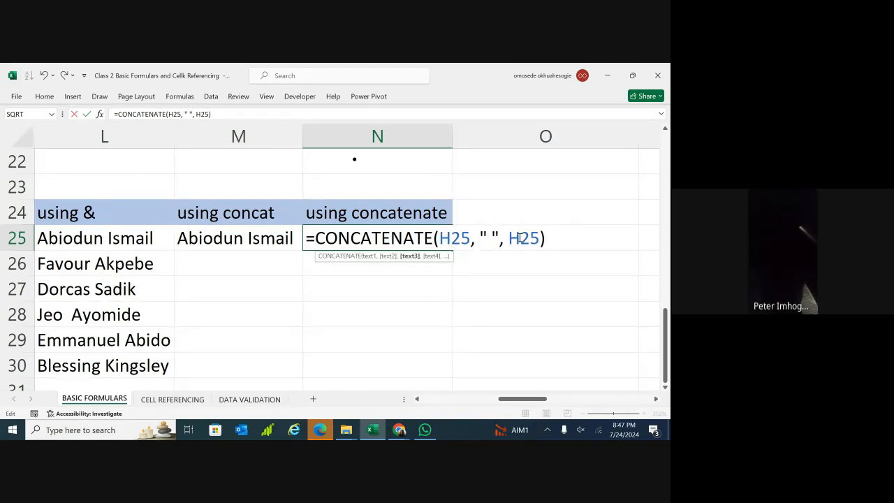
{"action": "key", "text": "BackSpace"}
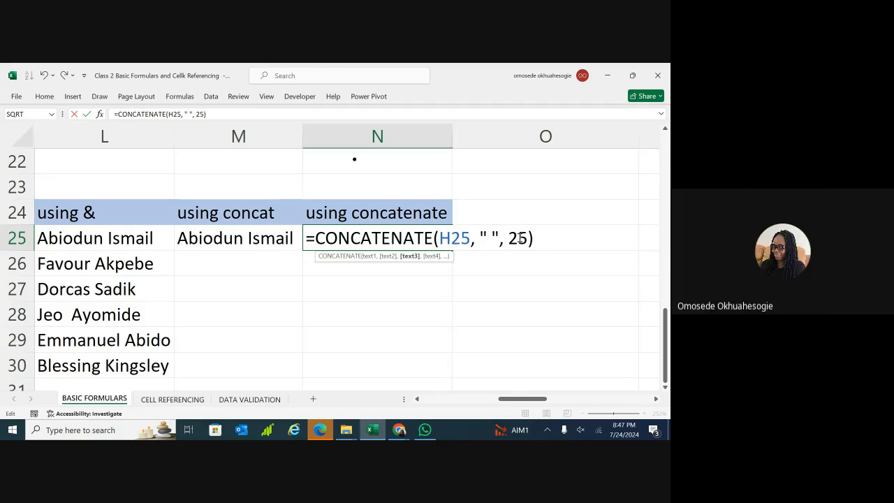
{"action": "type", "text": "J"}
{"action": "key", "text": "Return"}
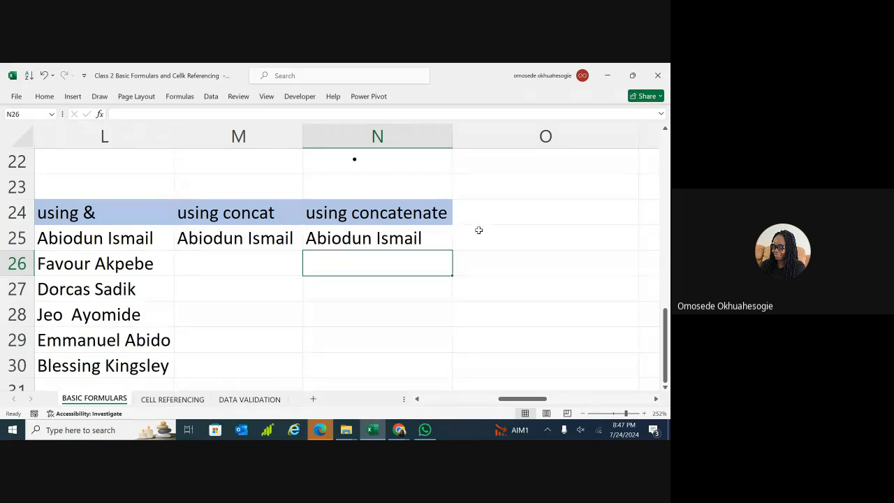
Type the heading 'using textjoin' in O24, then review N25's CONCATENATE formula.
{"action": "double_click", "coordinate": [479, 212]}
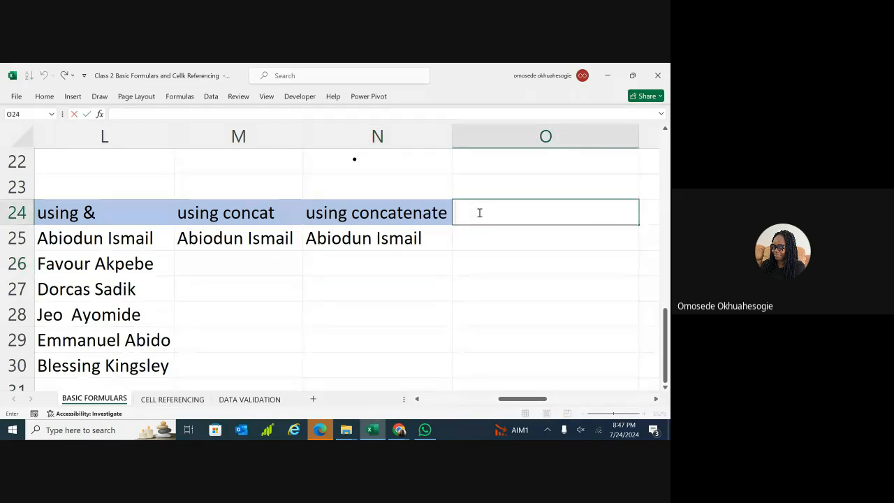
{"action": "type", "text": "U"}
{"action": "key", "text": "BackSpace"}
{"action": "type", "text": "using textjoin"}
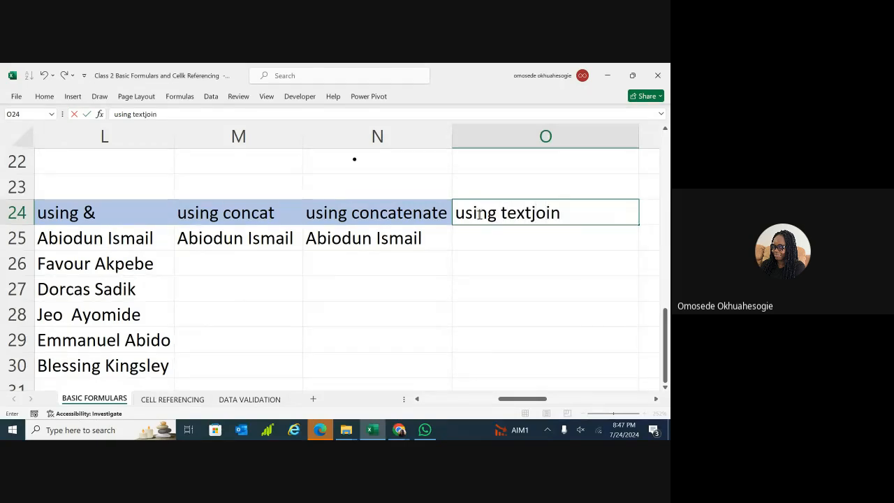
{"action": "key", "text": "Return"}
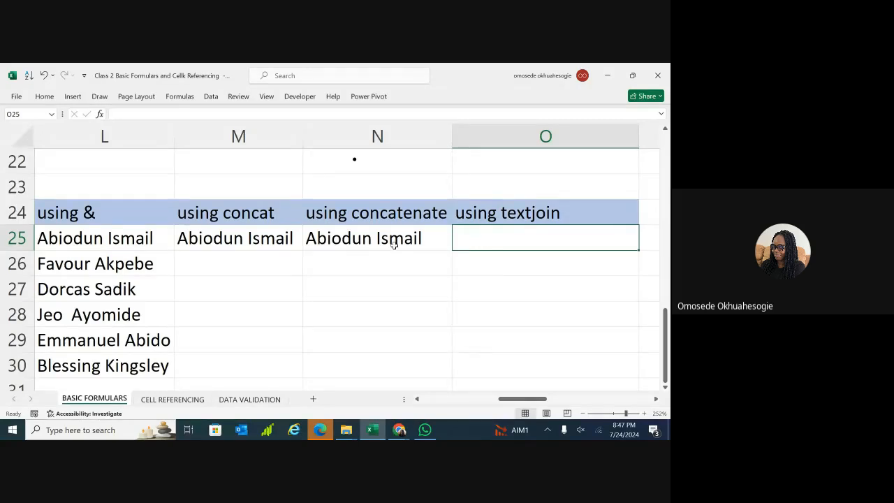
{"action": "left_click", "coordinate": [372, 238]}
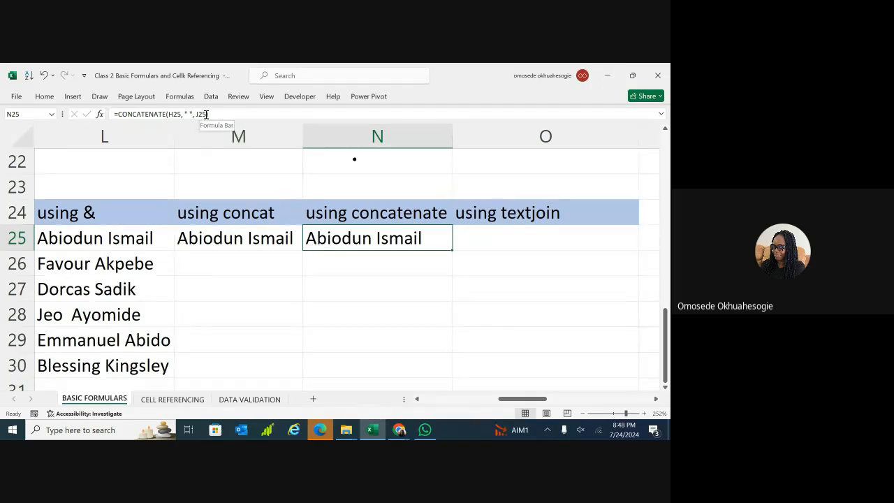
{"action": "left_click", "coordinate": [234, 114]}
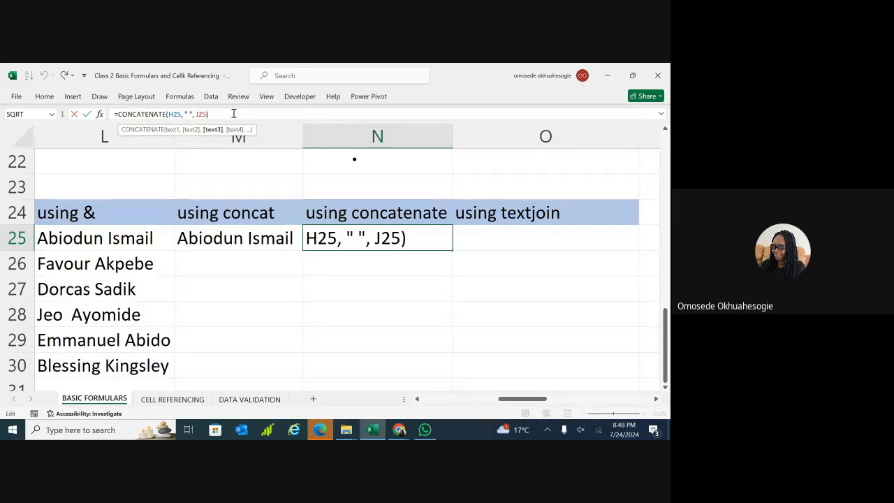
{"action": "type", "text": ", \" "}
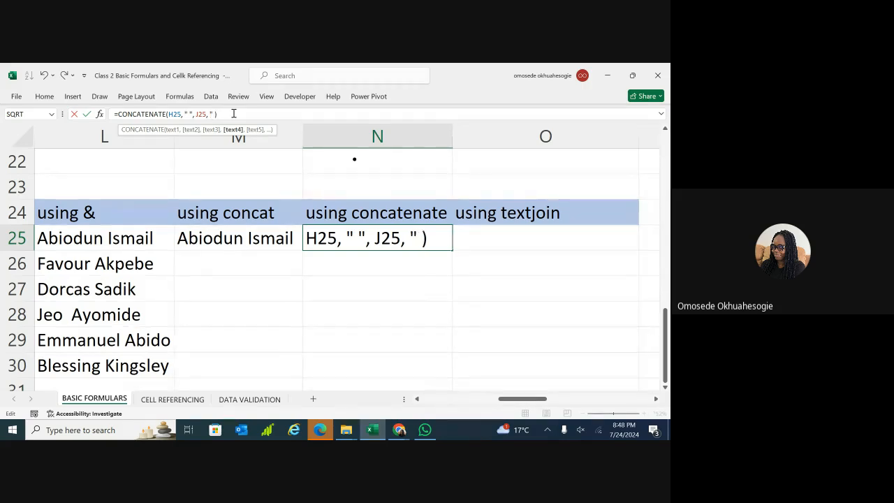
{"action": "type", "text": "\""}
{"action": "key", "text": "BackSpace"}
{"action": "key", "text": "BackSpace"}
{"action": "key", "text": "BackSpace"}
{"action": "key", "text": "BackSpace"}
{"action": "key", "text": "BackSpace"}
{"action": "key", "text": "BackSpace"}
{"action": "key", "text": "Return"}
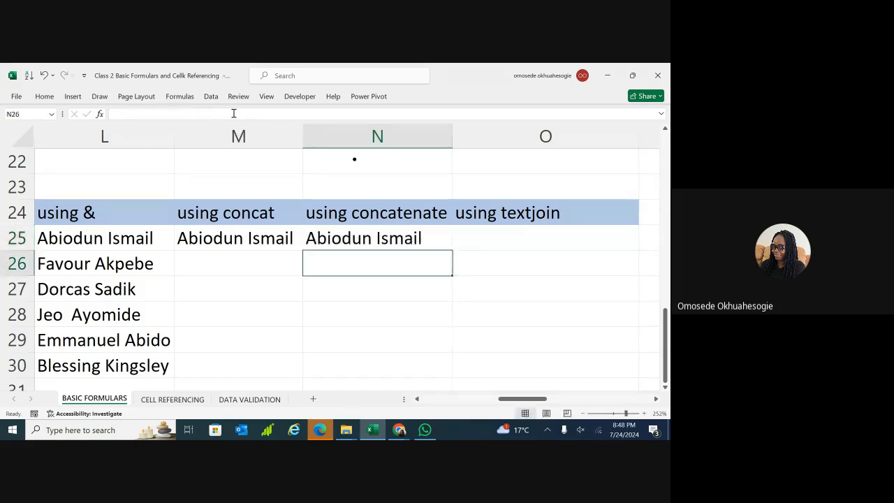
{"action": "left_click", "coordinate": [476, 243]}
{"action": "double_click", "coordinate": [477, 243]}
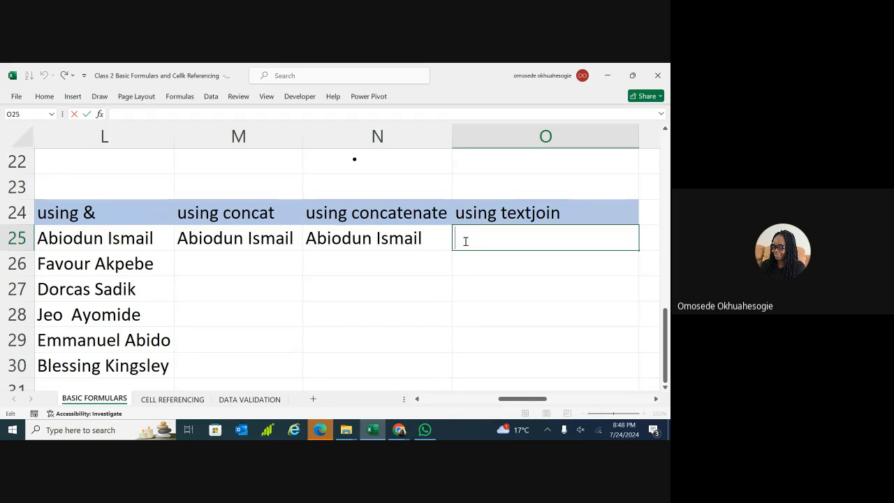
Start =TEXTJOIN(" ", TRUE in O25 using a space as the delimiter.
{"action": "type", "text": "=text"}
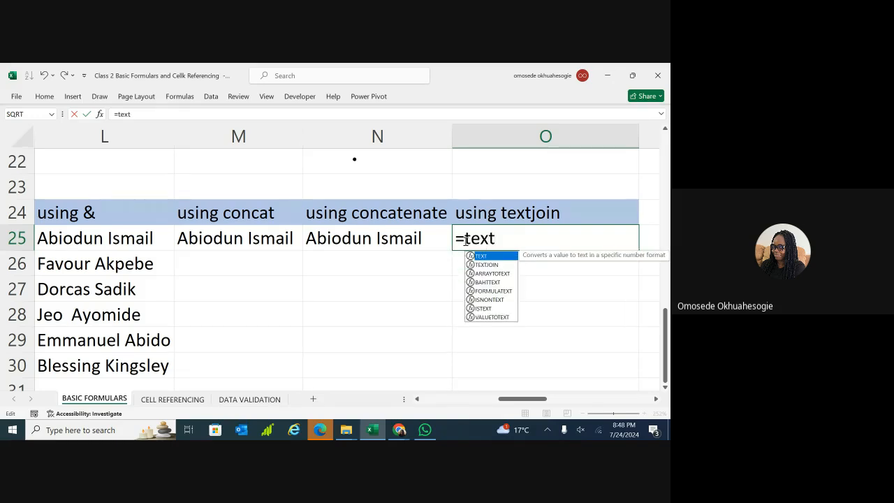
{"action": "type", "text": "j"}
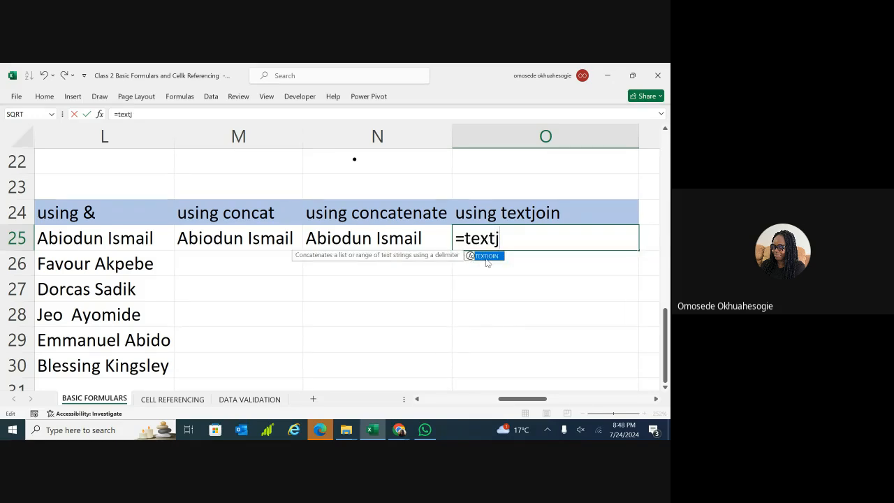
{"action": "double_click", "coordinate": [490, 256]}
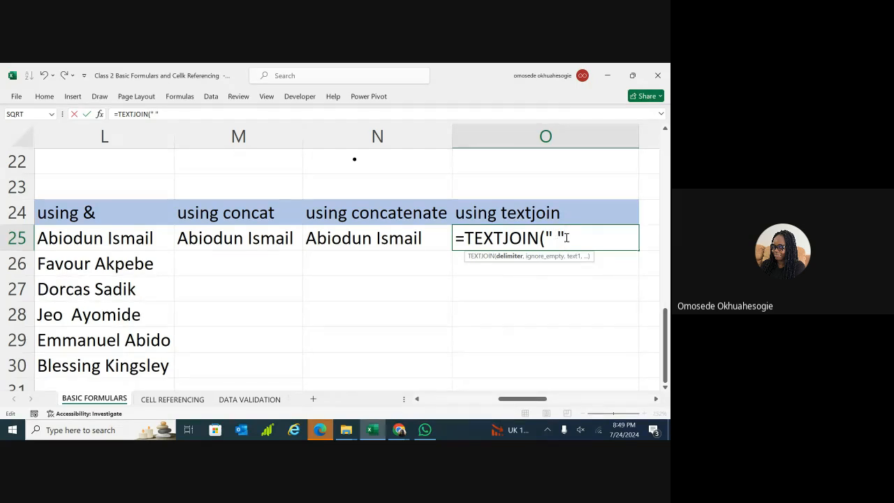
{"action": "type", "text": ","}
{"action": "type", "text": "T"}
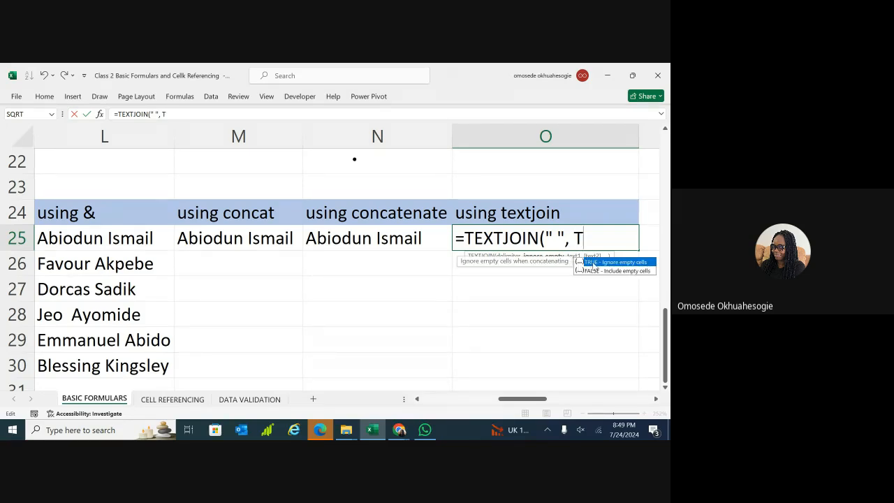
{"action": "type", "text": "RUE"}
{"action": "double_click", "coordinate": [626, 266]}
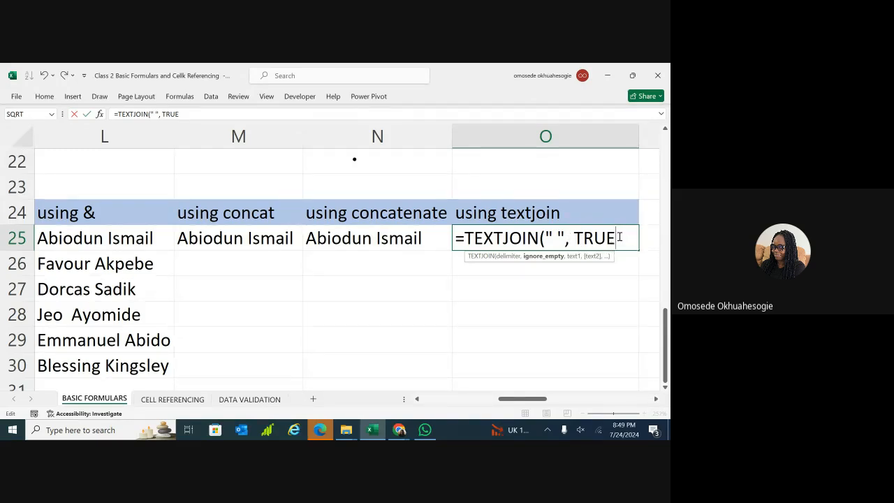
{"action": "type", "text": ","}
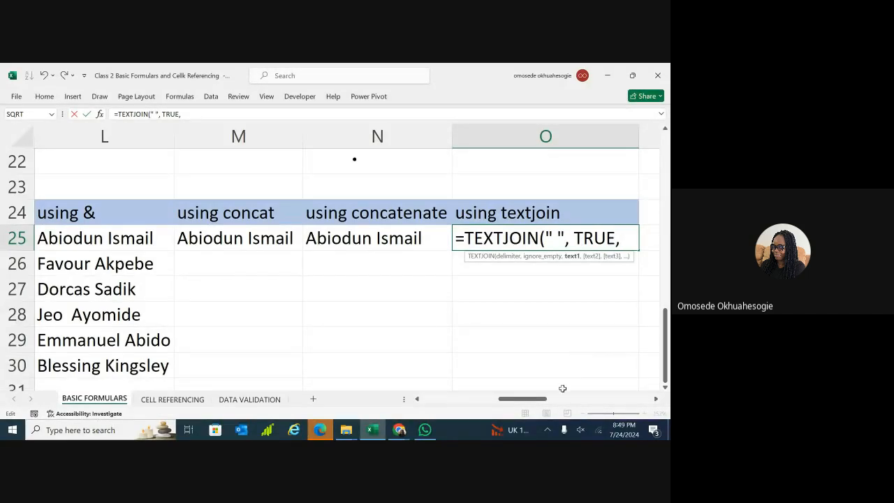
{"action": "left_click_drag", "start_coordinate": [543, 400], "coordinate": [550, 401]}
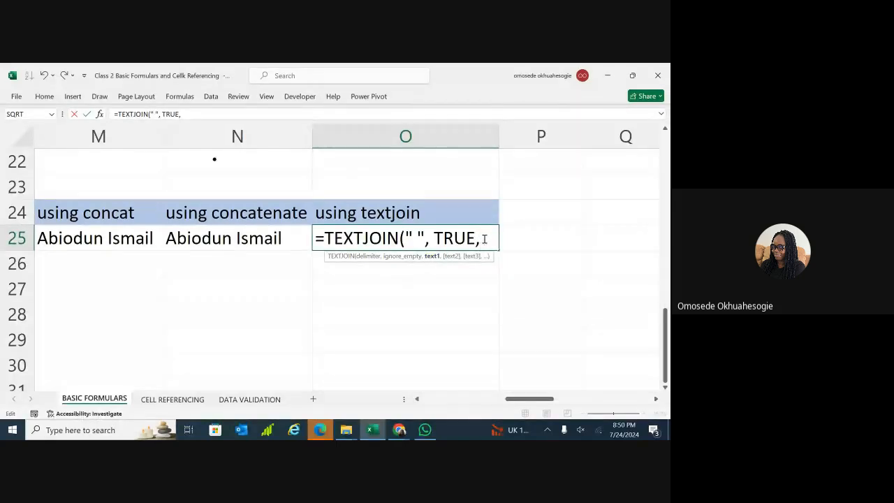
{"action": "type", "text": "J25"}
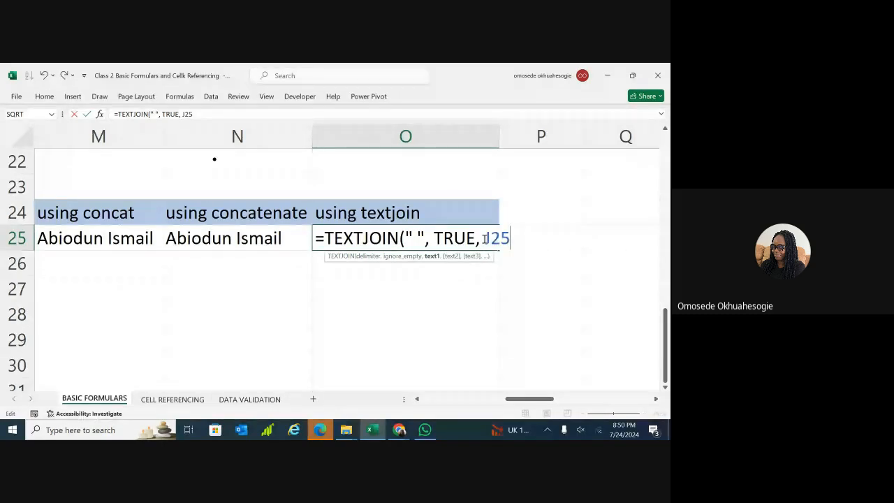
{"action": "type", "text": ","}
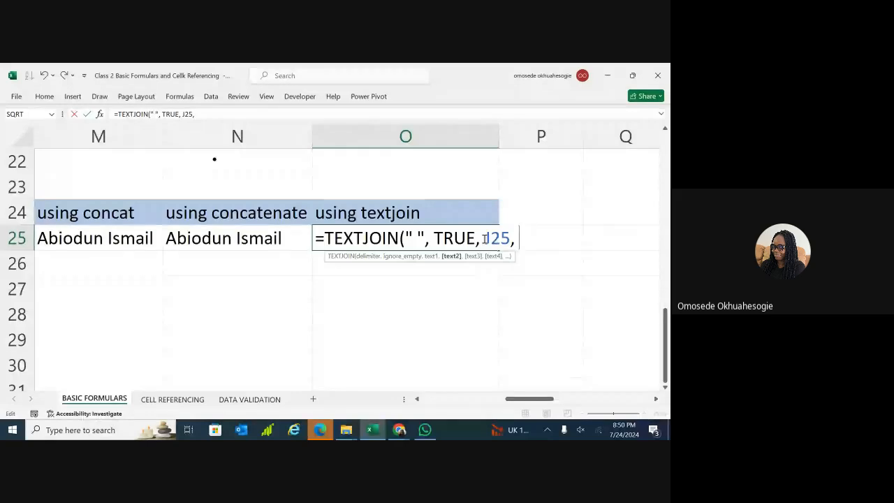
{"action": "type", "text": " H25"}
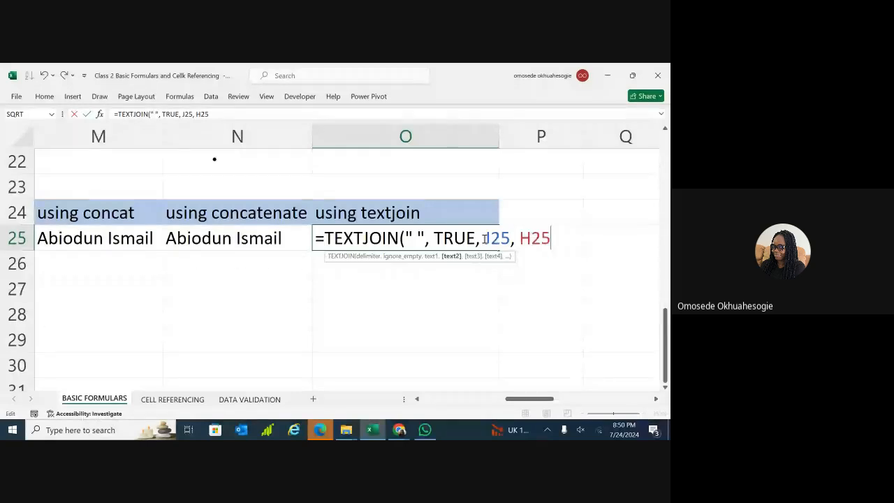
{"action": "type", "text": ")"}
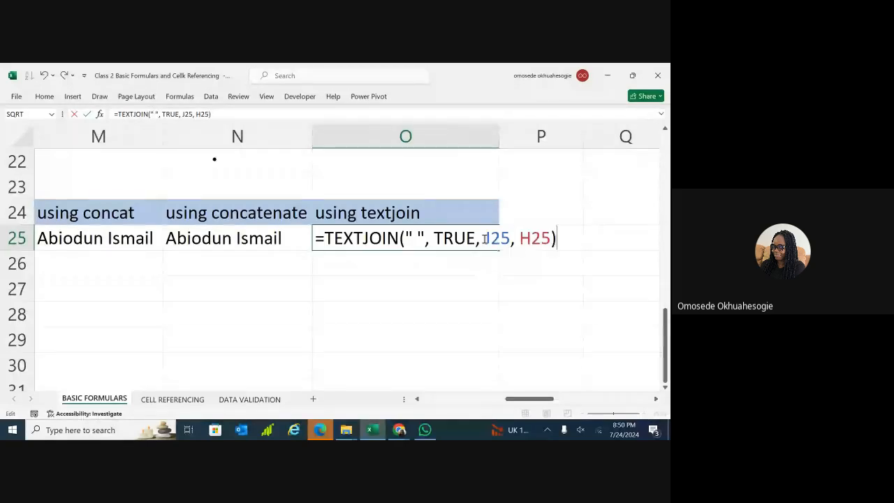
{"action": "key", "text": "Return"}
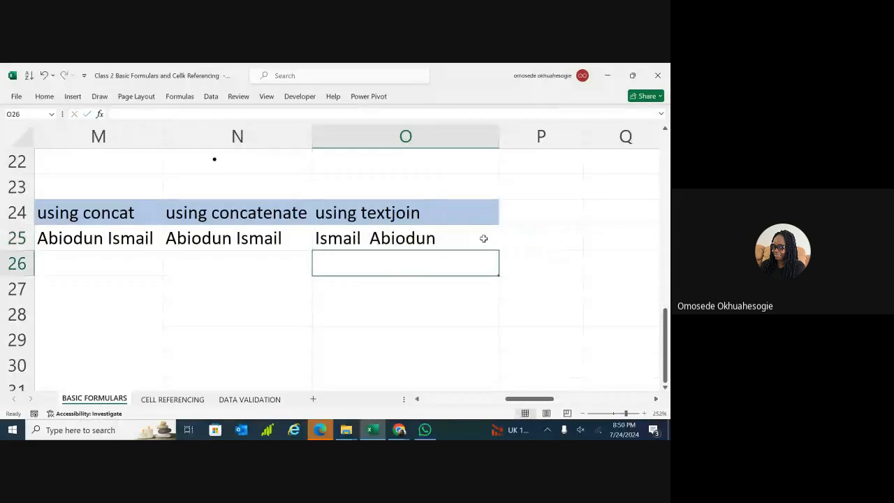
{"action": "left_click", "coordinate": [479, 241]}
{"action": "double_click", "coordinate": [478, 241]}
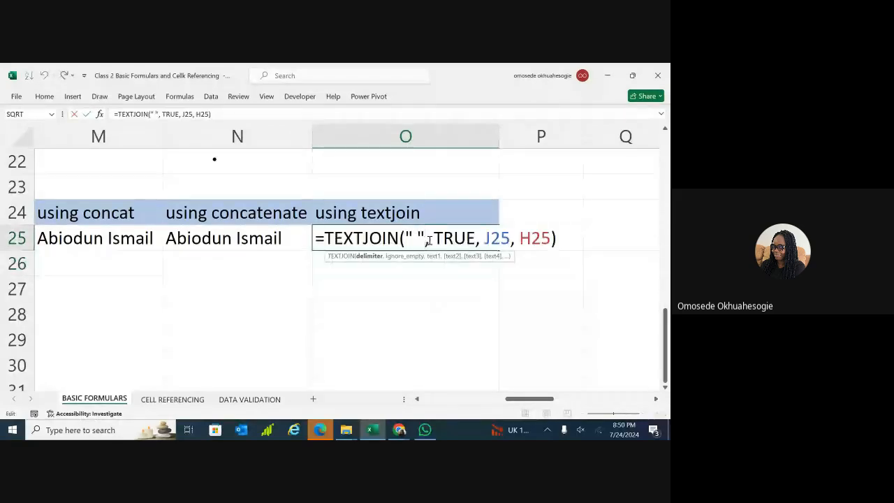
{"action": "left_click", "coordinate": [489, 239]}
{"action": "key", "text": "BackSpace"}
{"action": "type", "text": "H"}
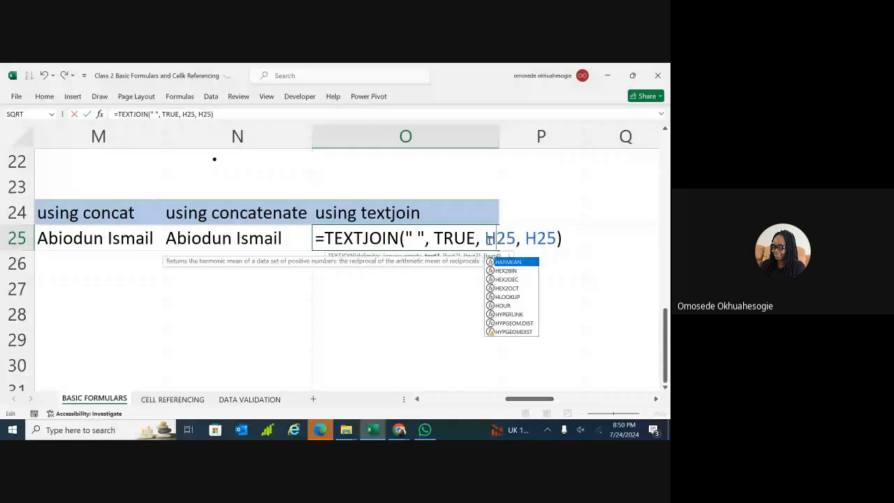
{"action": "left_click", "coordinate": [538, 241]}
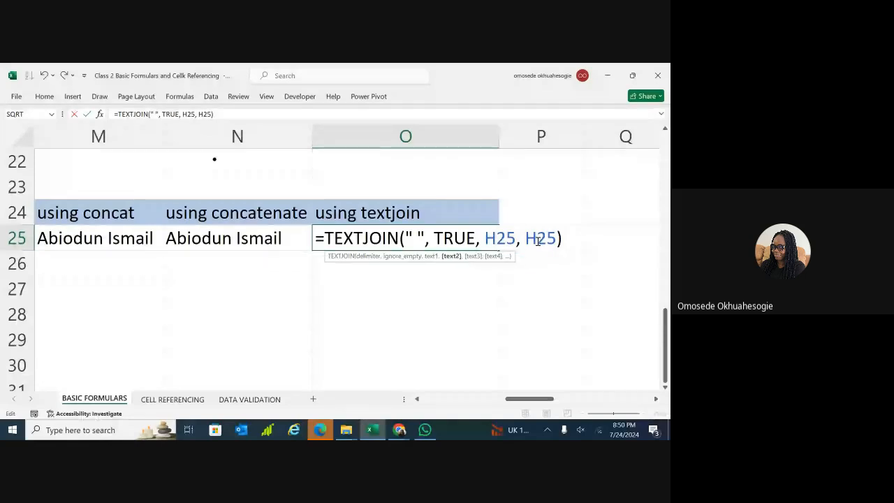
{"action": "key", "text": "BackSpace"}
{"action": "type", "text": "I"}
{"action": "key", "text": "Return"}
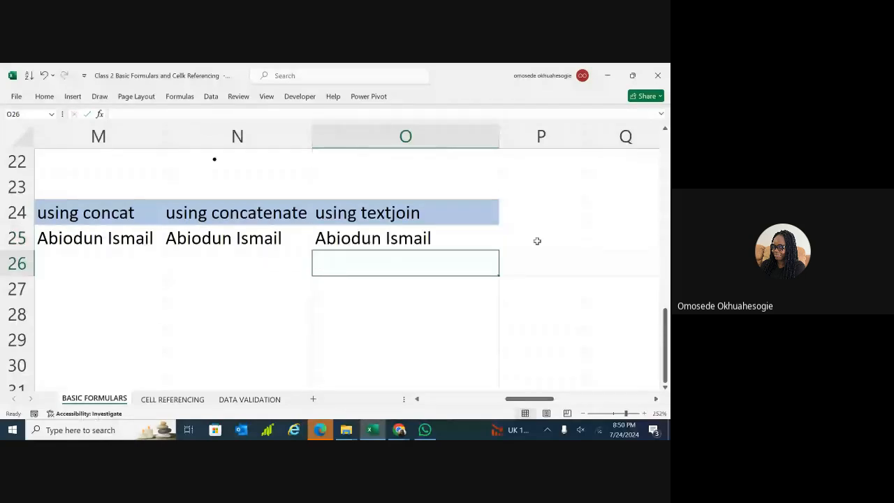
Fill the TEXTJOIN, CONCATENATE and CONCAT formulas from row 25 down through row 30.
{"action": "left_click", "coordinate": [466, 245]}
{"action": "left_click_drag", "start_coordinate": [494, 273], "coordinate": [479, 371]}
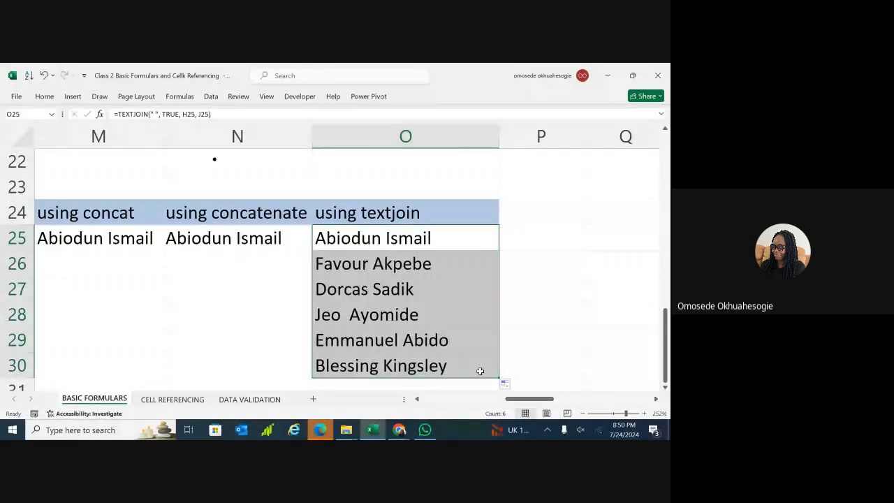
{"action": "left_click", "coordinate": [237, 235]}
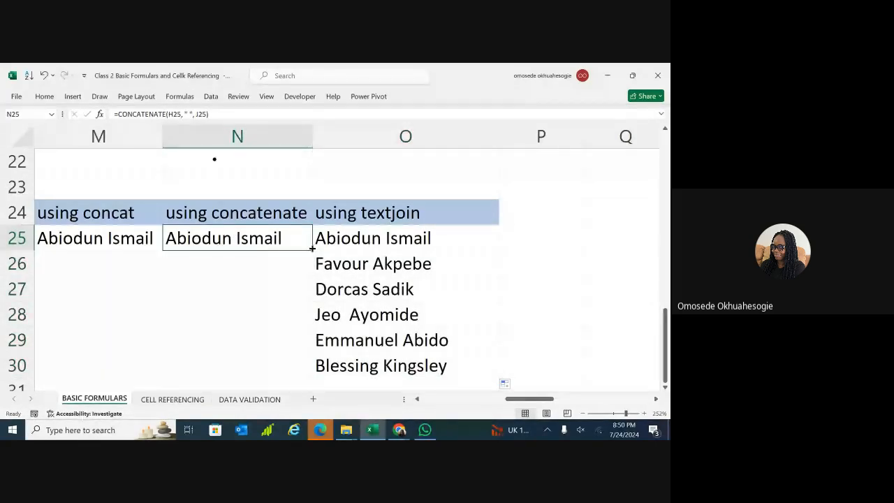
{"action": "left_click_drag", "start_coordinate": [311, 248], "coordinate": [308, 376]}
{"action": "double_click", "coordinate": [121, 238]}
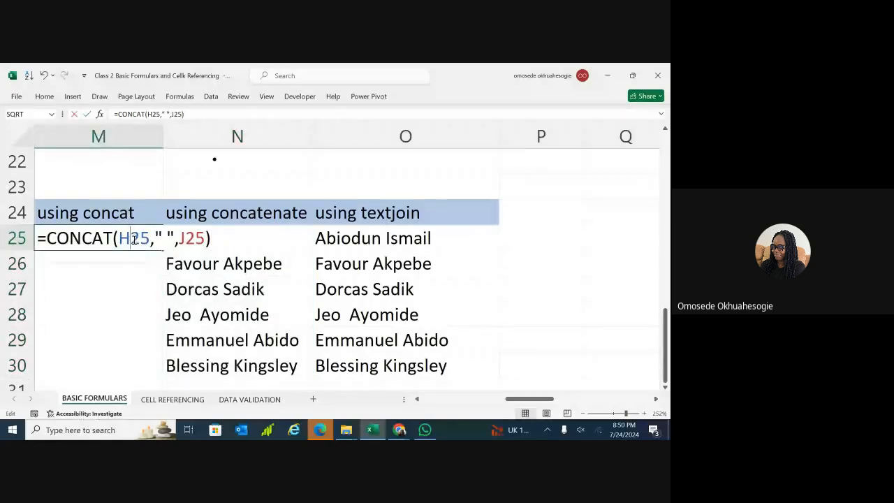
{"action": "left_click", "coordinate": [120, 285]}
{"action": "left_click", "coordinate": [120, 238]}
{"action": "left_click_drag", "start_coordinate": [163, 250], "coordinate": [152, 367]}
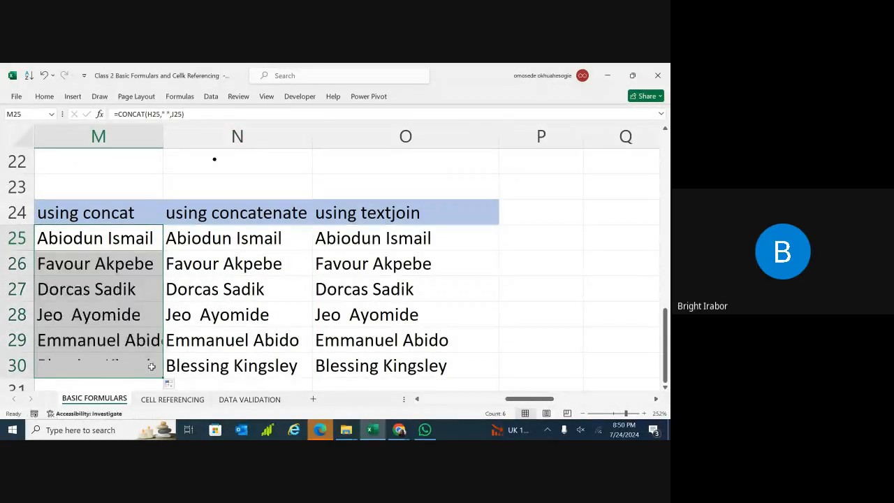
{"action": "mouse_move", "coordinate": [535, 399]}
{"action": "left_mouse_down"}
{"action": "mouse_move", "coordinate": [524, 402]}
{"action": "mouse_move", "coordinate": [550, 401]}
{"action": "left_mouse_up"}
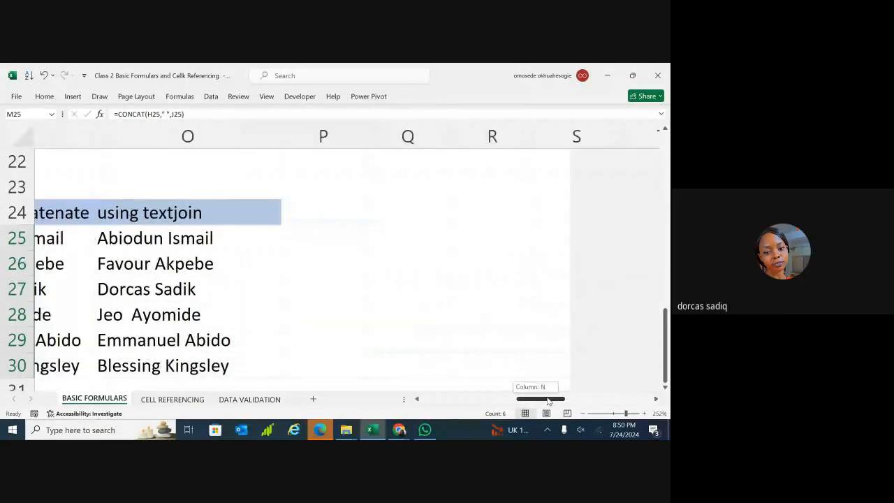
Enter the letter A in Q25 and B in R25.
{"action": "left_click_drag", "start_coordinate": [549, 401], "coordinate": [552, 400]}
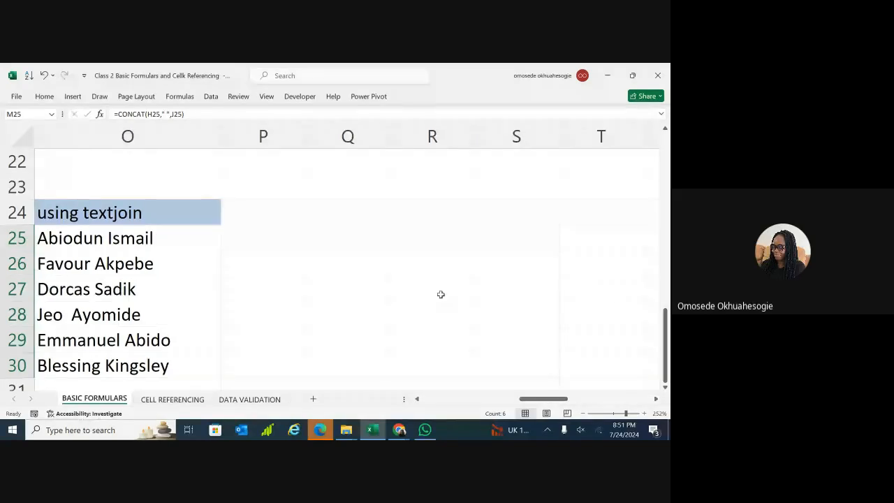
{"action": "double_click", "coordinate": [343, 238]}
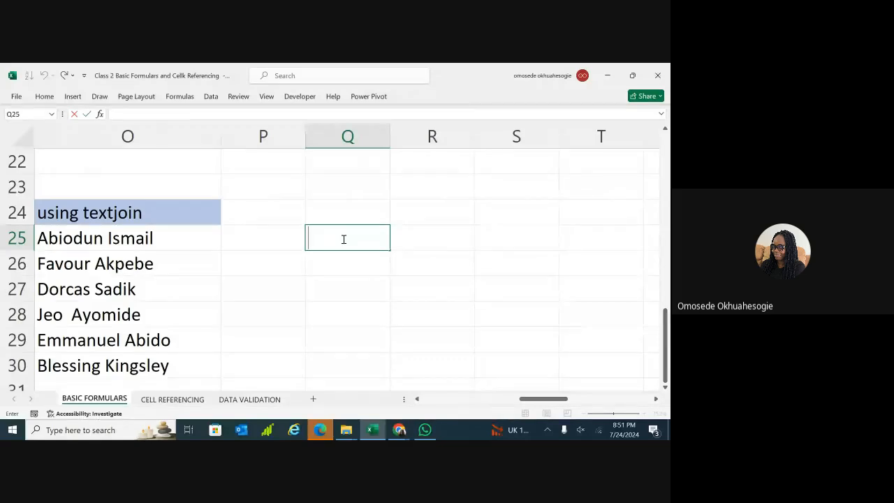
{"action": "type", "text": "AB"}
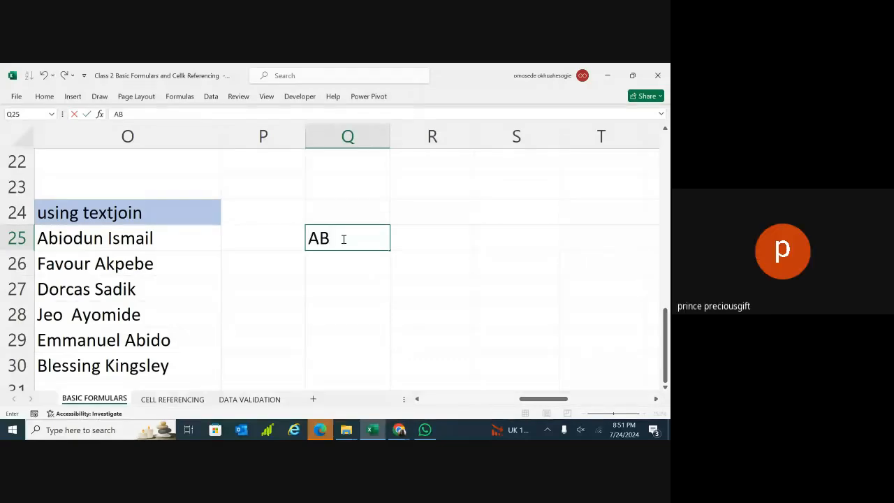
{"action": "key", "text": "BackSpace"}
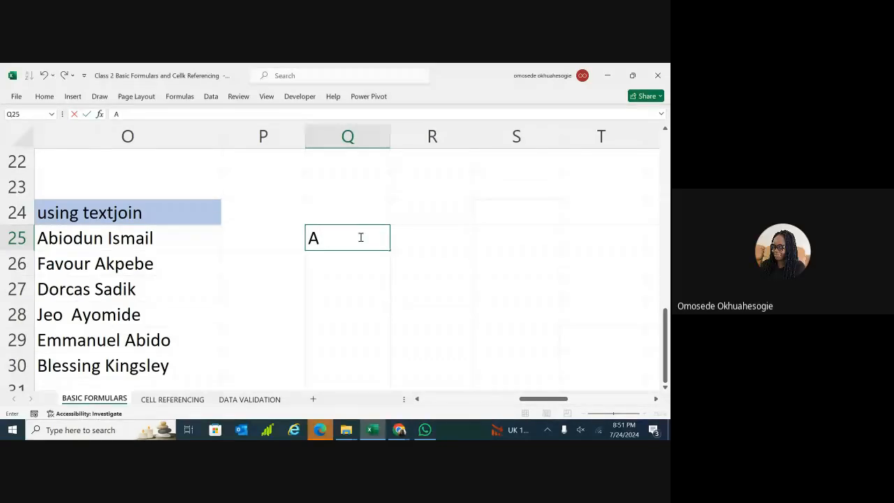
{"action": "left_click_drag", "start_coordinate": [531, 399], "coordinate": [545, 402]}
{"action": "double_click", "coordinate": [156, 236]}
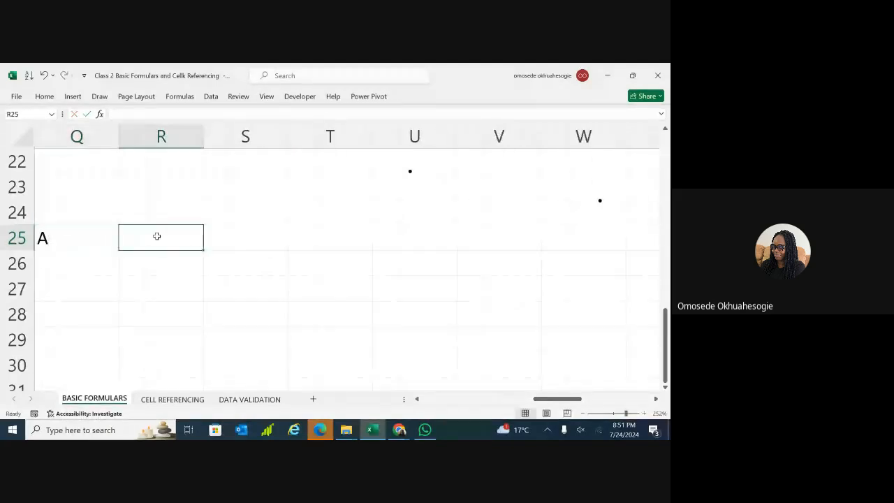
{"action": "type", "text": "B"}
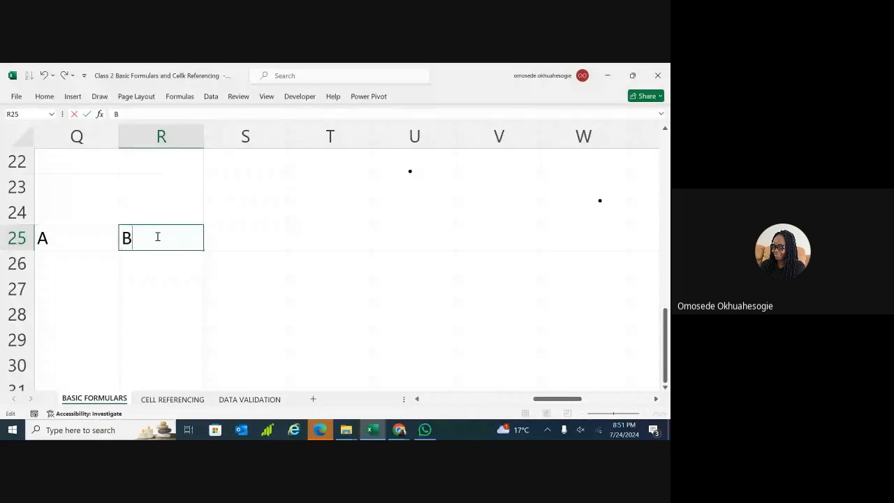
{"action": "left_click", "coordinate": [224, 237]}
Enter C, D and E in S25:U25 and begin a CONCAT formula in W25.
{"action": "type", "text": "C"}
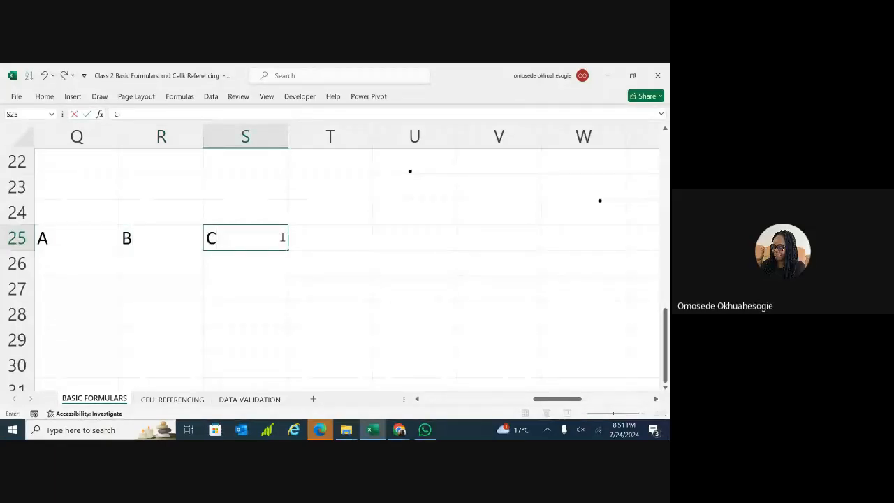
{"action": "left_click", "coordinate": [311, 237]}
{"action": "type", "text": "D"}
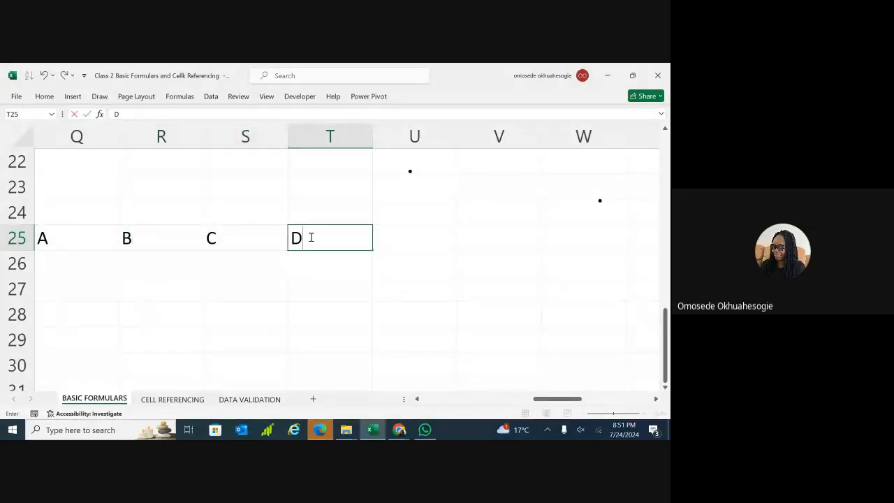
{"action": "left_click", "coordinate": [398, 239]}
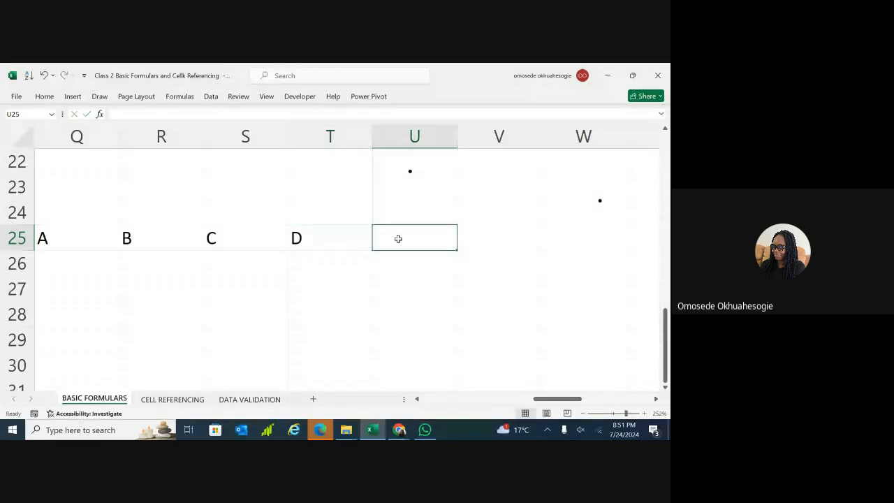
{"action": "type", "text": "E"}
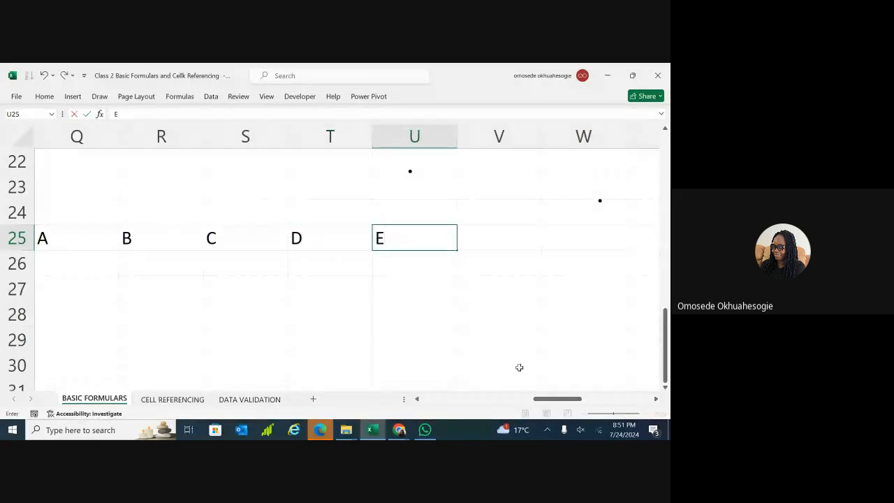
{"action": "left_click_drag", "start_coordinate": [548, 399], "coordinate": [555, 399]}
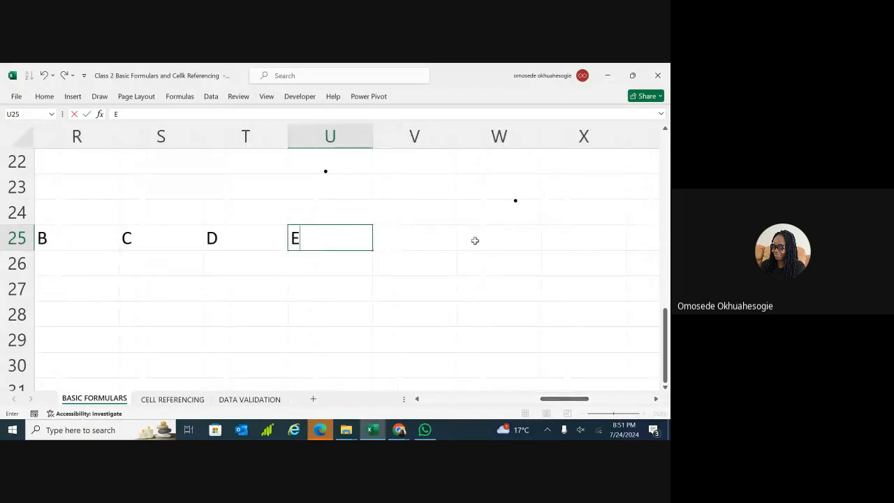
{"action": "double_click", "coordinate": [477, 242]}
{"action": "type", "text": "=COCAT"}
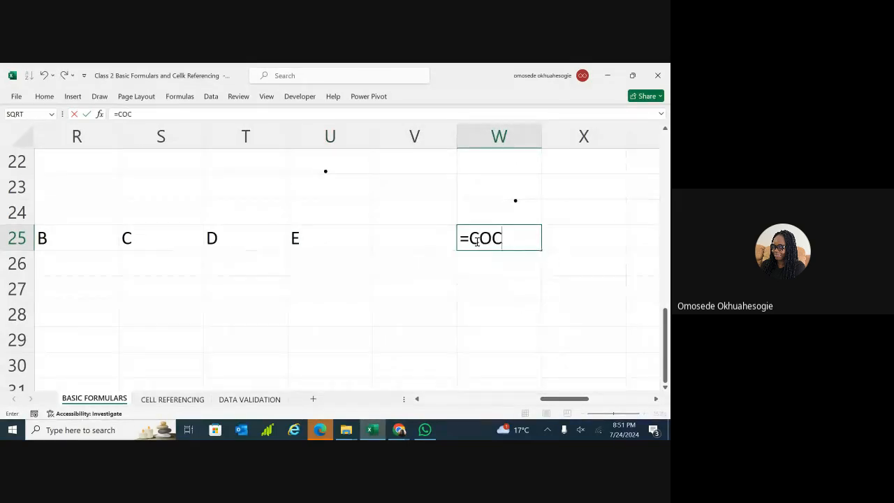
Fix the function name to CONCAT and add Q25 followed by a space separator.
{"action": "key", "text": "BackSpace"}
{"action": "key", "text": "BackSpace"}
{"action": "key", "text": "BackSpace"}
{"action": "type", "text": "NCAT"}
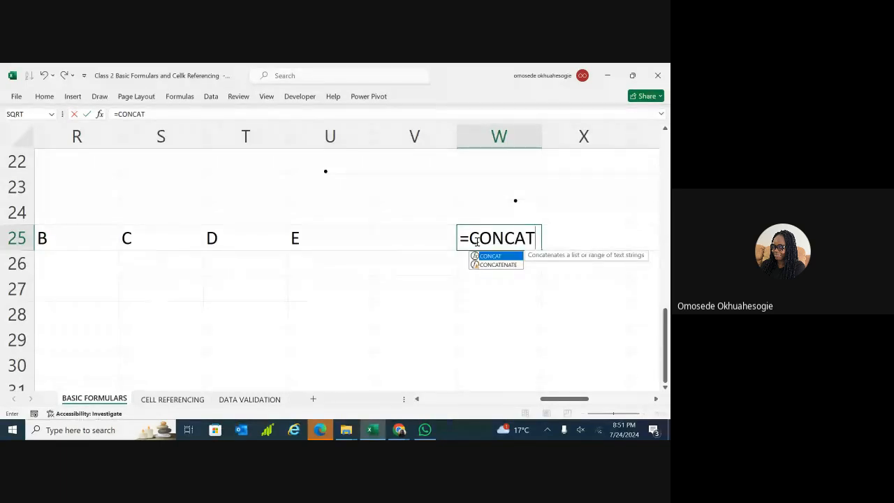
{"action": "double_click", "coordinate": [493, 256]}
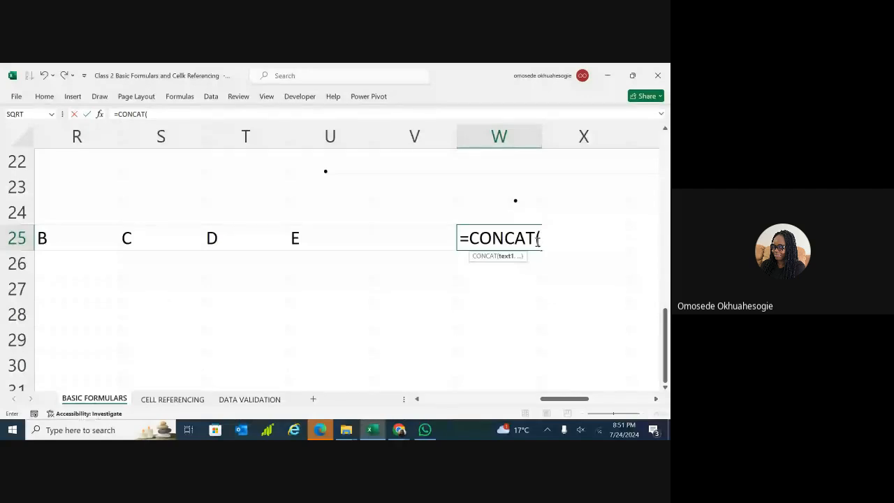
{"action": "left_click", "coordinate": [210, 383]}
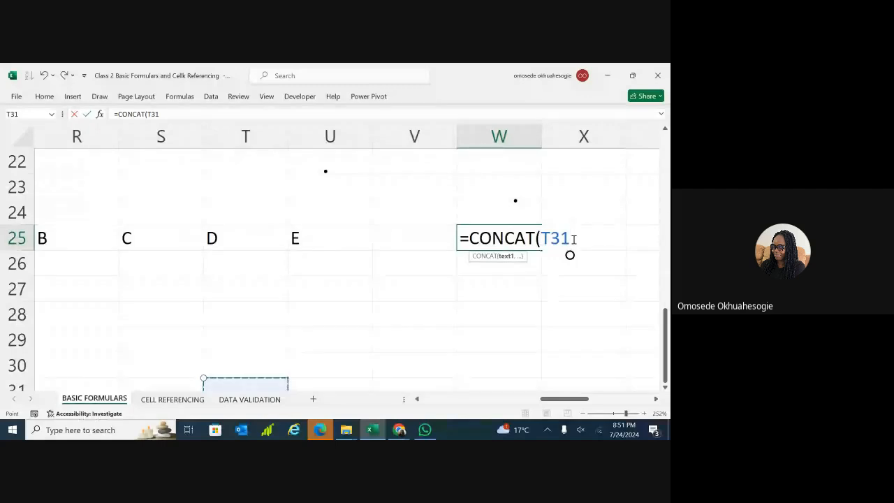
{"action": "key", "text": "BackSpace"}
{"action": "key", "text": "BackSpace"}
{"action": "key", "text": "BackSpace"}
{"action": "type", "text": "Q25, \""}
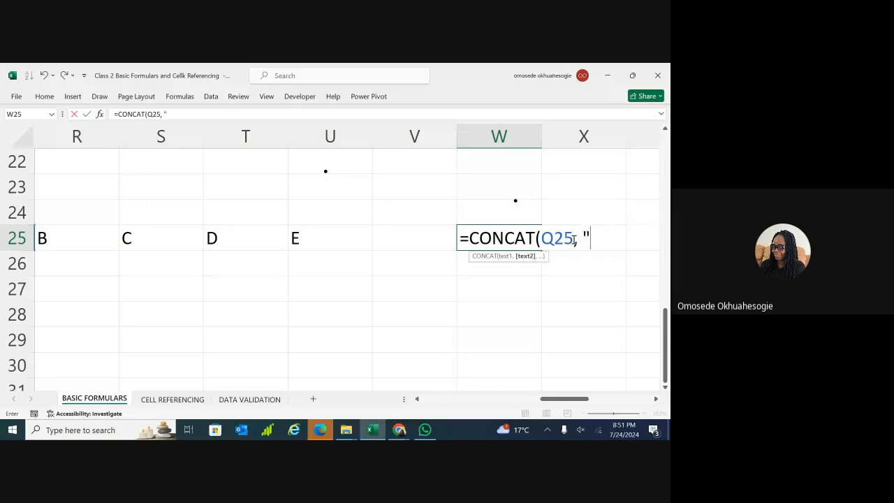
{"action": "type", "text": " \","}
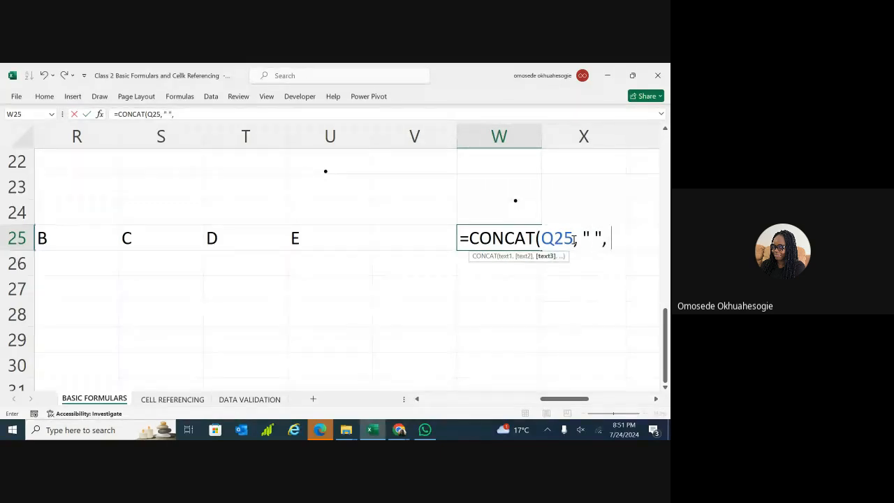
Add R25, S25, T25 and U25 with spaces between, giving A B C D E.
{"action": "scroll", "coordinate": [574, 240], "scroll_direction": "left", "scroll_amount": 2}
{"action": "scroll", "coordinate": [574, 240], "scroll_direction": "right", "scroll_amount": 2}
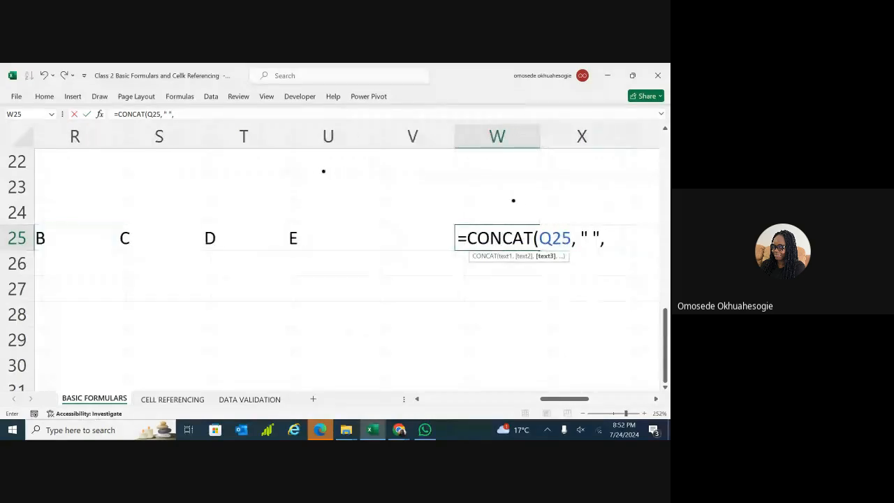
{"action": "scroll", "coordinate": [573, 239], "scroll_direction": "right", "scroll_amount": 1}
{"action": "type", "text": "R25, "}
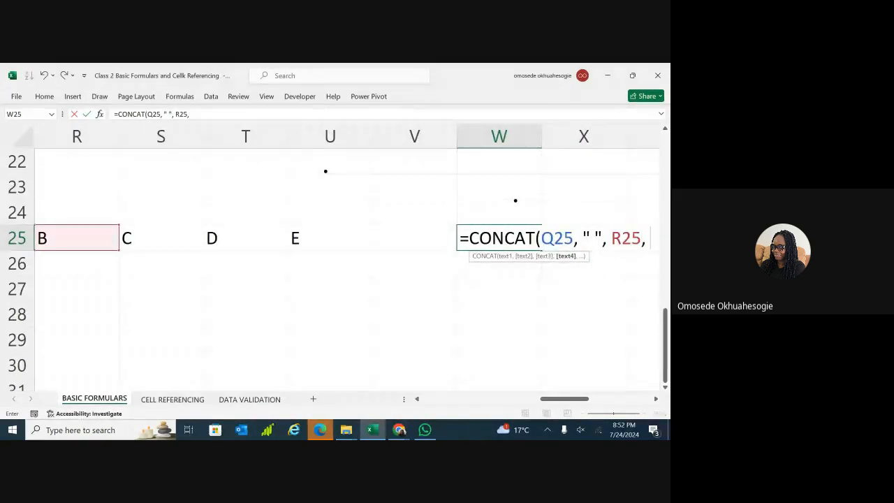
{"action": "type", "text": "\" \""}
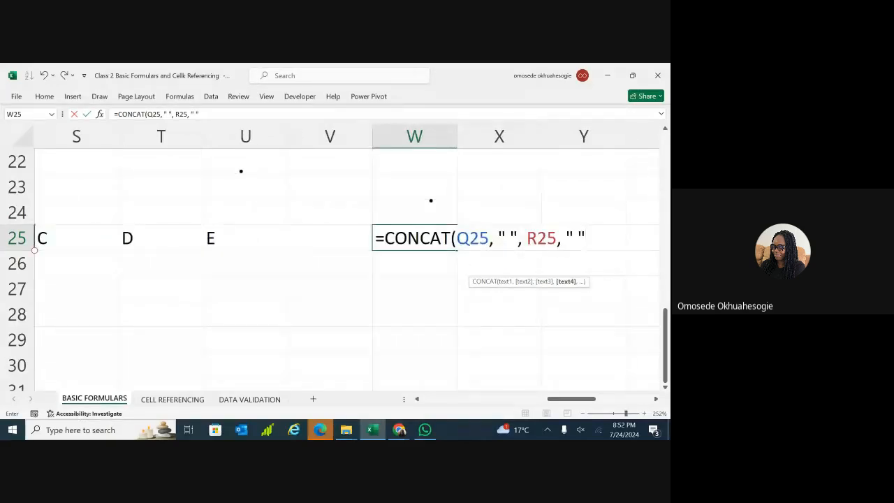
{"action": "type", "text": ","}
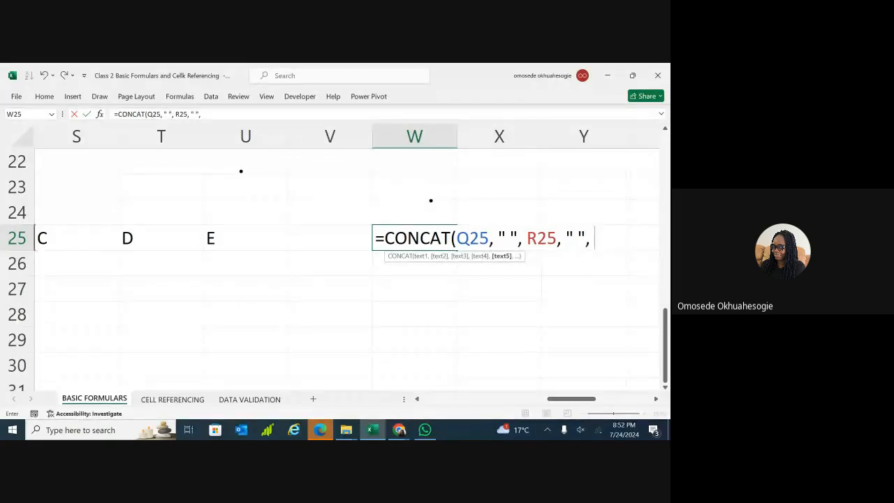
{"action": "scroll", "coordinate": [349, 258], "scroll_direction": "left", "scroll_amount": 2}
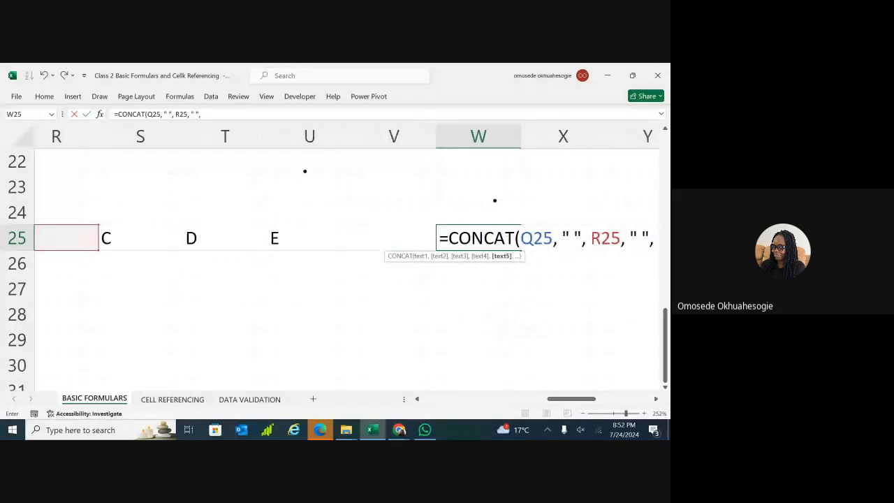
{"action": "scroll", "coordinate": [349, 259], "scroll_direction": "left", "scroll_amount": 1}
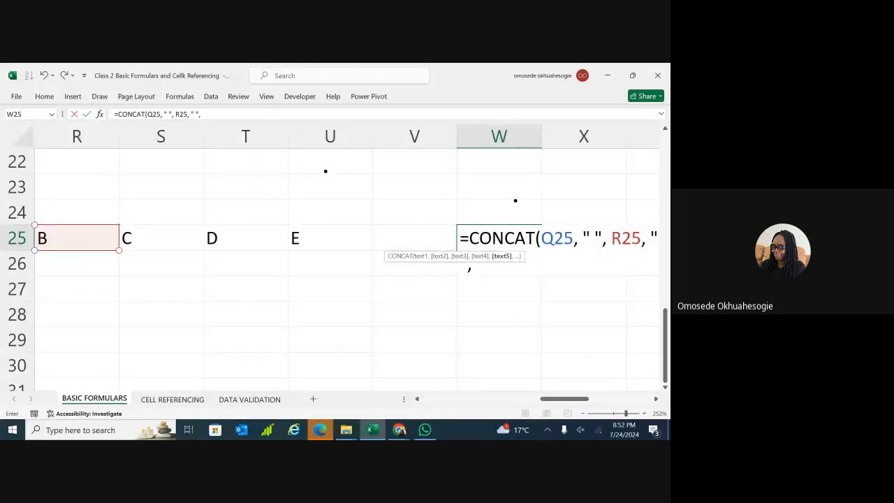
{"action": "scroll", "coordinate": [350, 259], "scroll_direction": "right", "scroll_amount": 2}
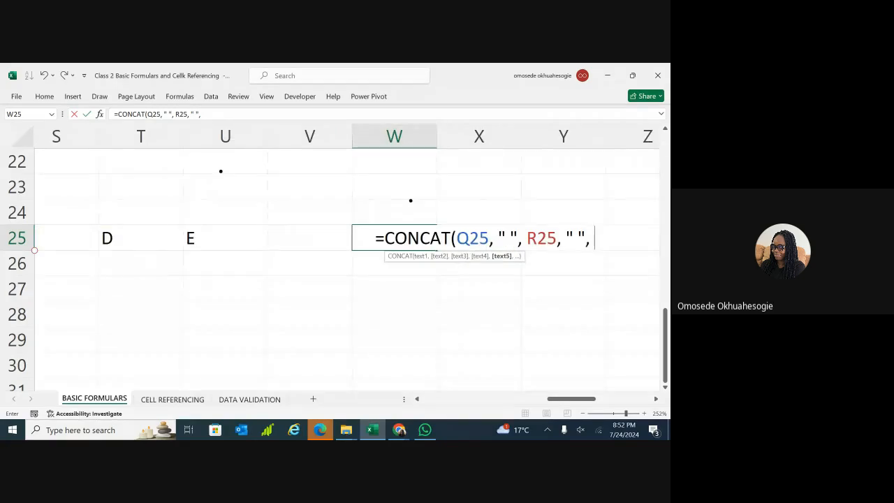
{"action": "type", "text": "S25"}
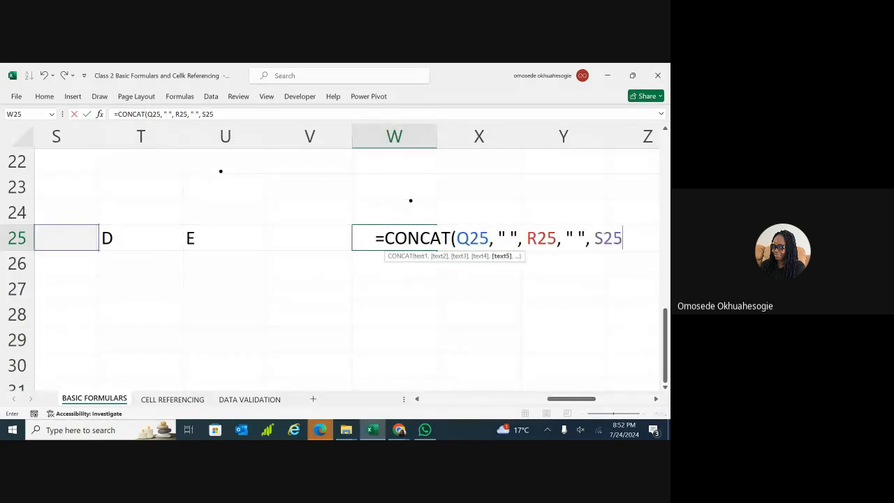
{"action": "type", "text": ", "}
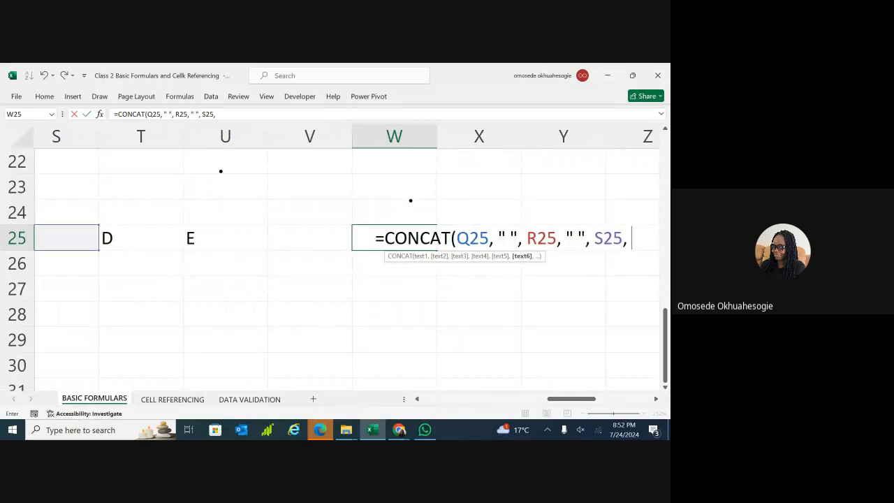
{"action": "type", "text": "\" \","}
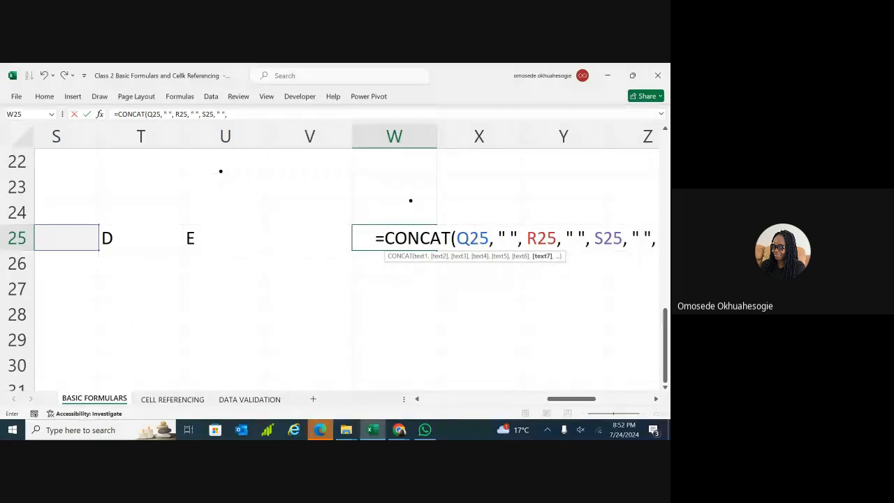
{"action": "type", "text": " T"}
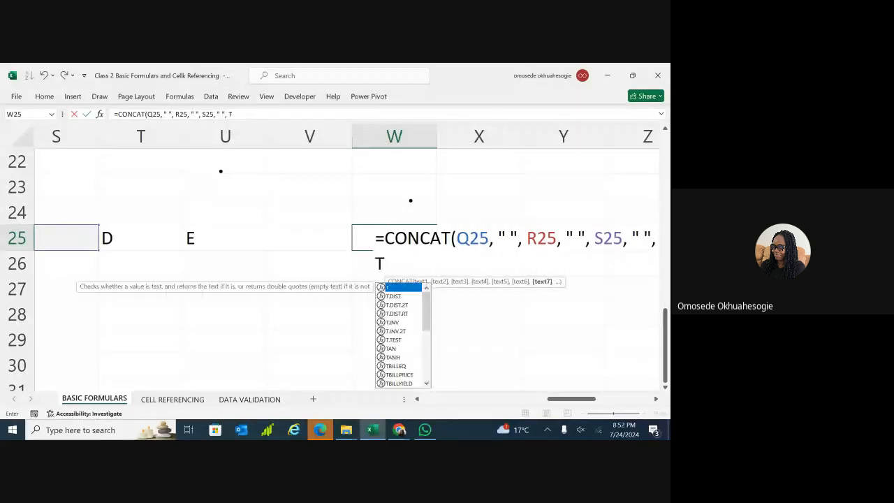
{"action": "type", "text": "25,"}
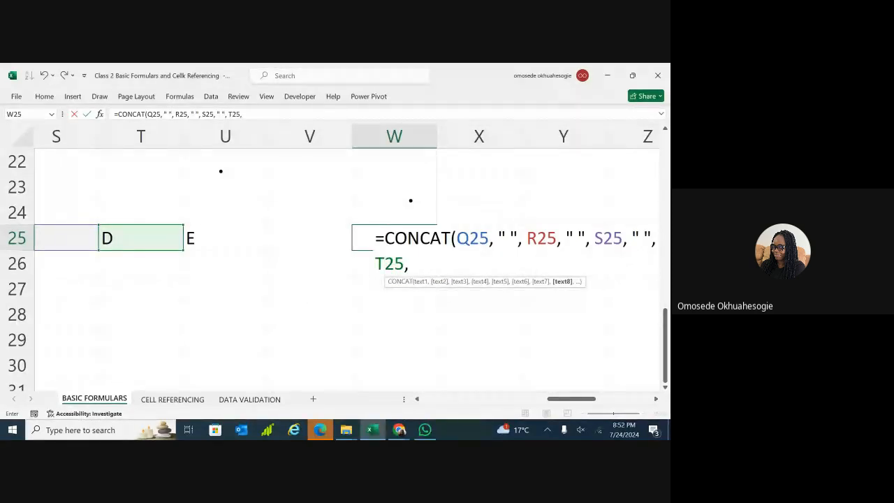
{"action": "type", "text": " \""}
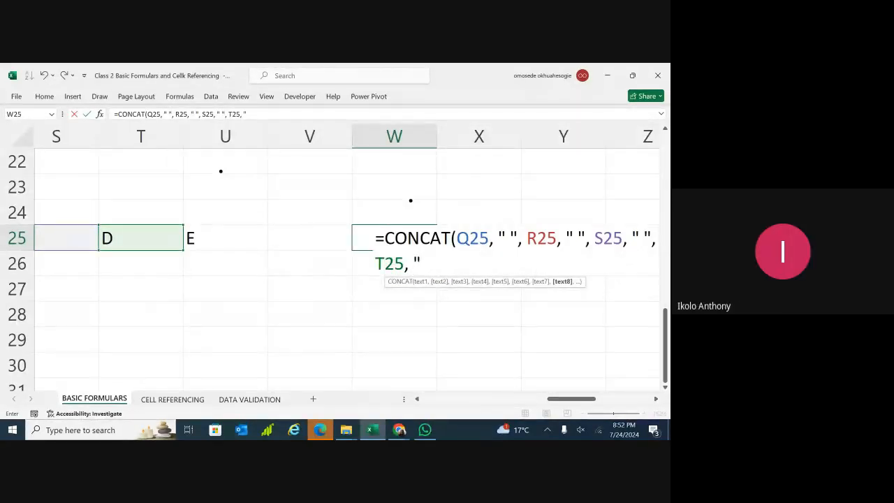
{"action": "type", "text": " \","}
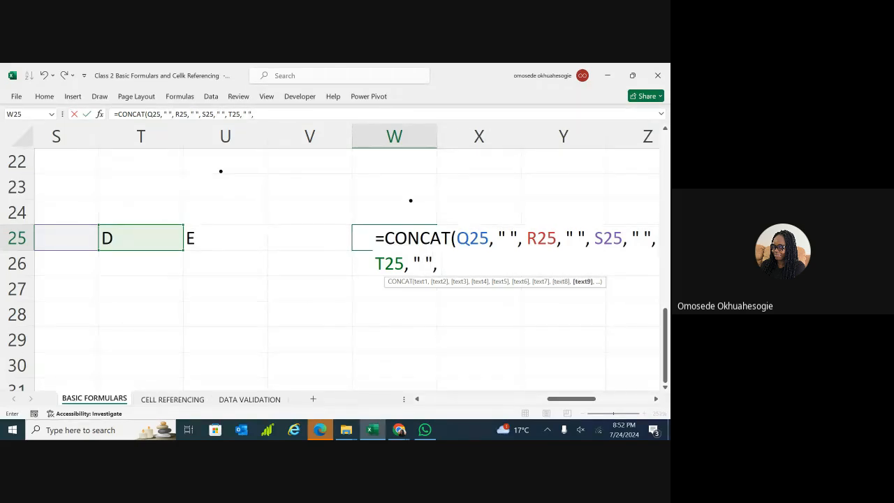
{"action": "type", "text": " U"}
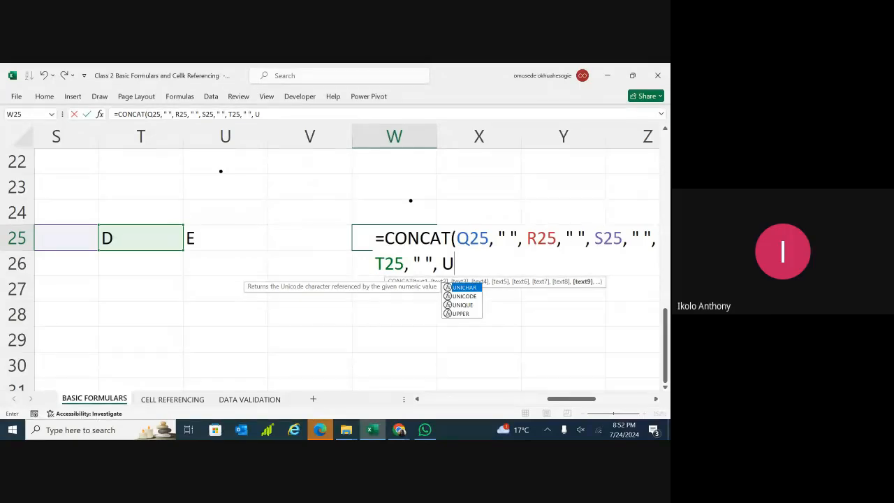
{"action": "type", "text": "25"}
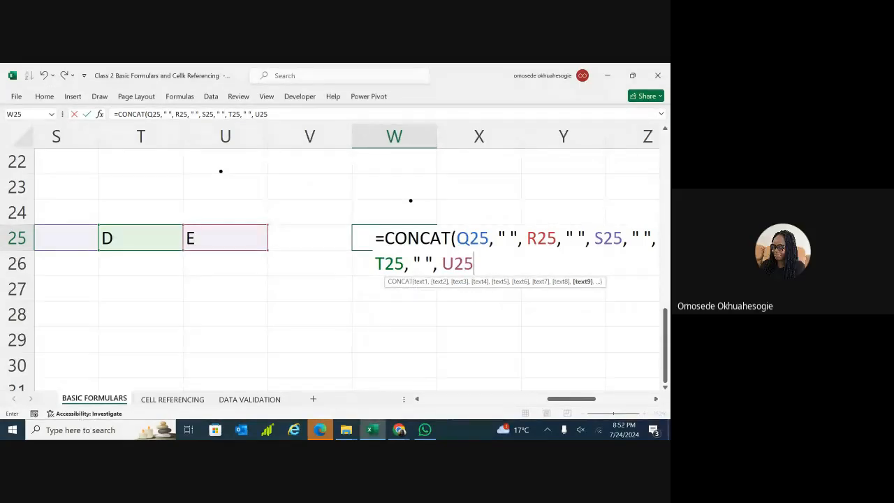
{"action": "type", "text": ")"}
{"action": "key", "text": "Return"}
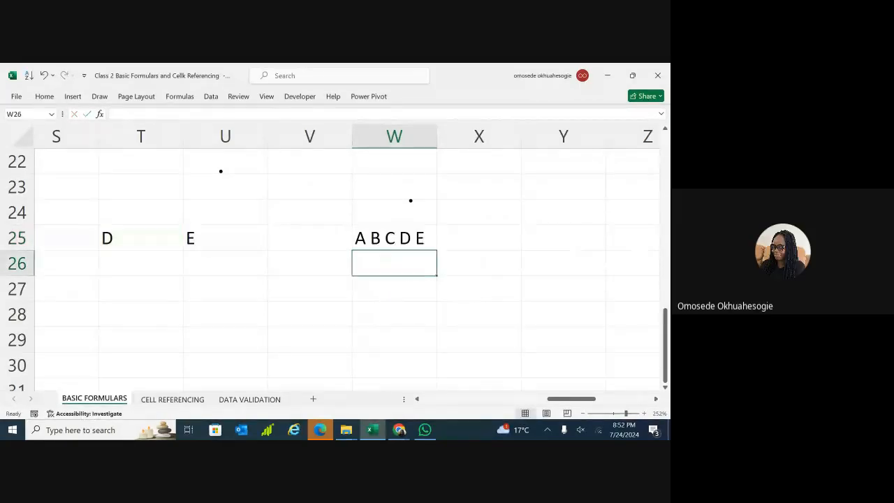
After checking W25's CONCAT formula, start =TEXTJOIN( in X25.
{"action": "left_click", "coordinate": [396, 240]}
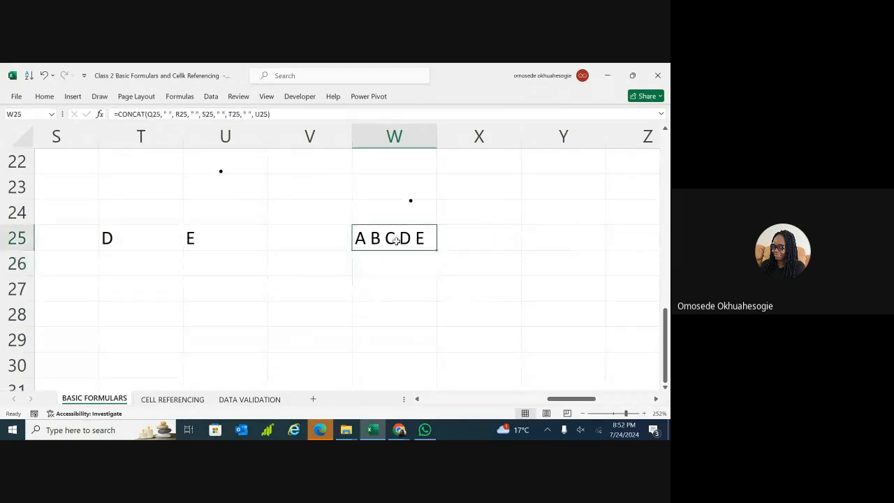
{"action": "left_click", "coordinate": [464, 241]}
{"action": "double_click", "coordinate": [472, 242]}
{"action": "type", "text": "="}
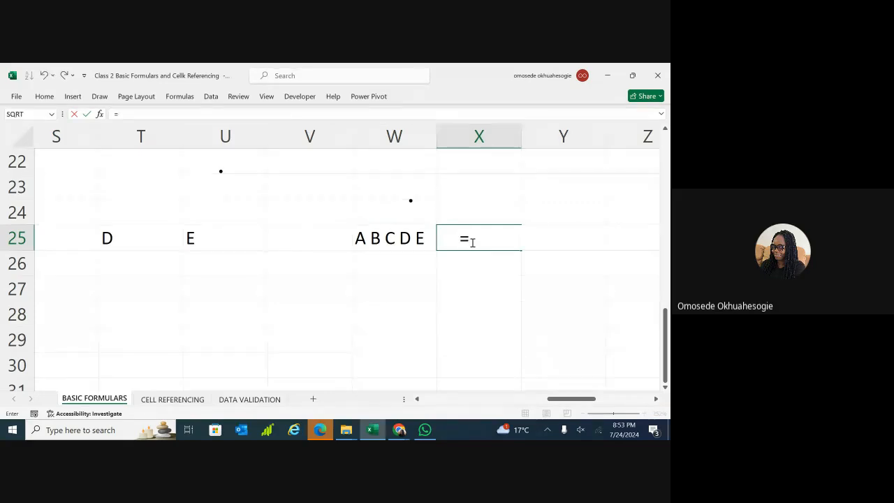
{"action": "type", "text": "TEXT"}
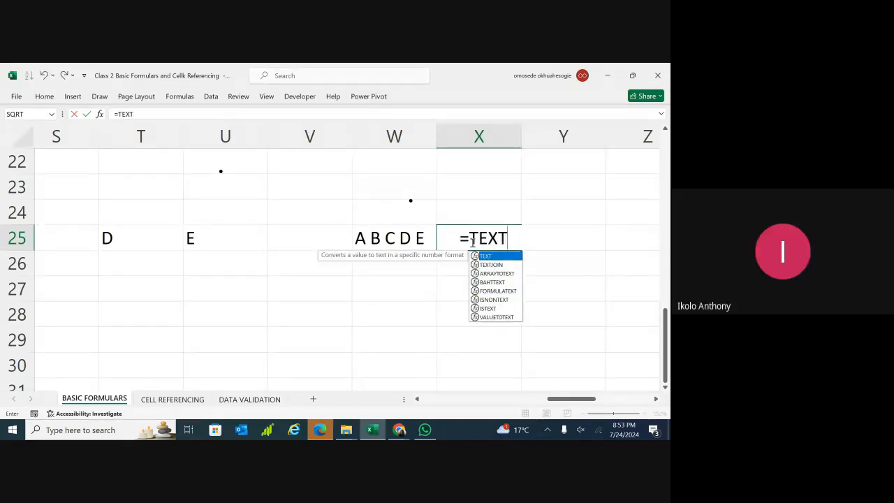
{"action": "double_click", "coordinate": [492, 265]}
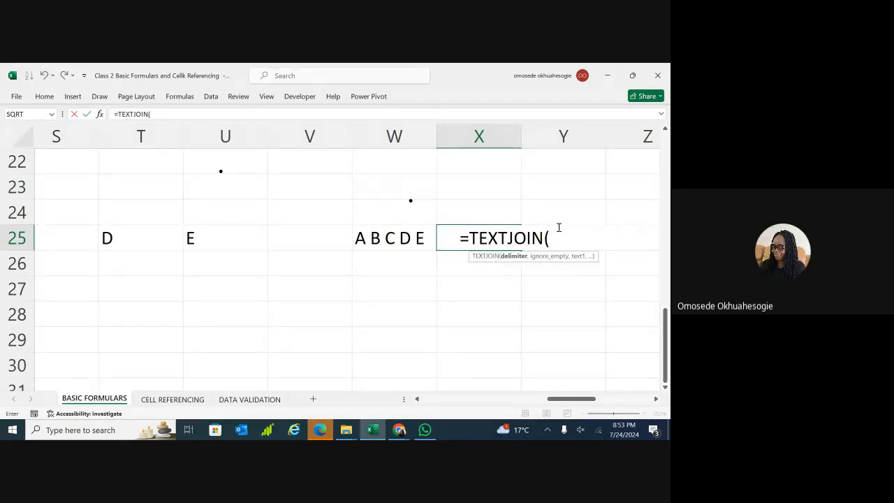
Complete X25 as =TEXTJOIN("-", TRUE, Q25:U25), showing A-B-C-D-E.
{"action": "type", "text": "\"-\","}
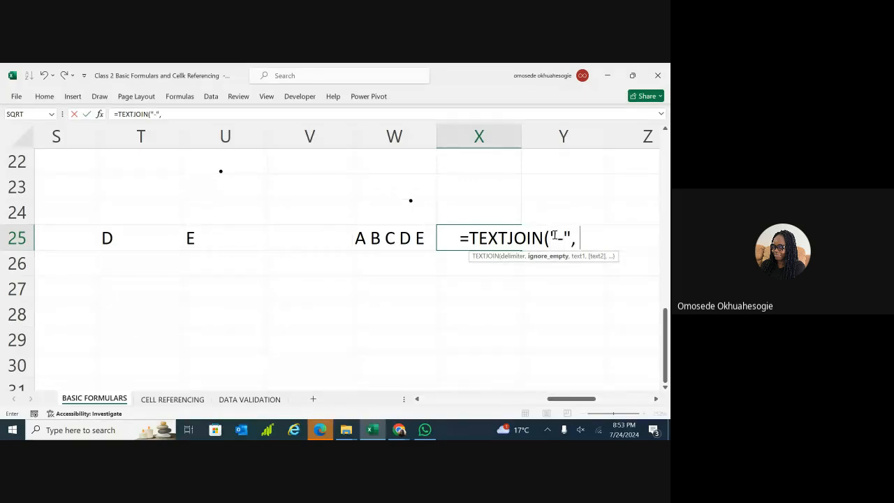
{"action": "type", "text": " TRUE,"}
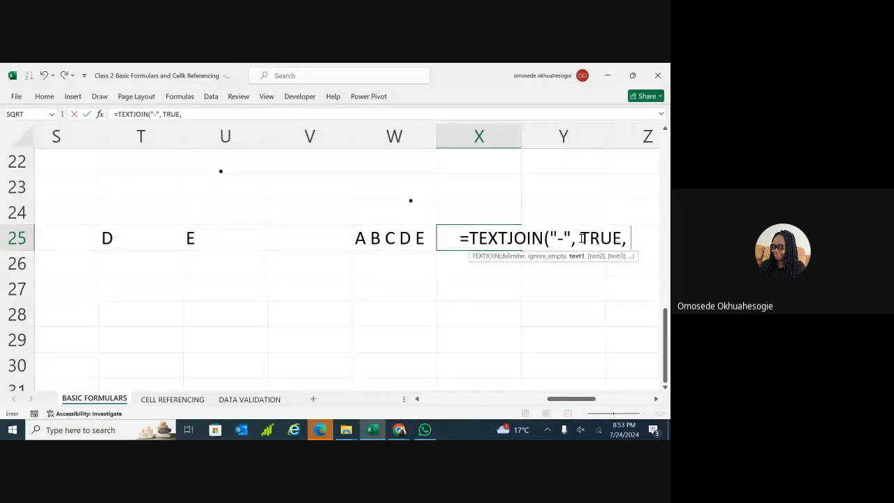
{"action": "scroll", "coordinate": [597, 242], "scroll_direction": "left", "scroll_amount": 3}
{"action": "scroll", "coordinate": [604, 201], "scroll_direction": "left", "scroll_amount": 2}
{"action": "left_click", "coordinate": [186, 236]}
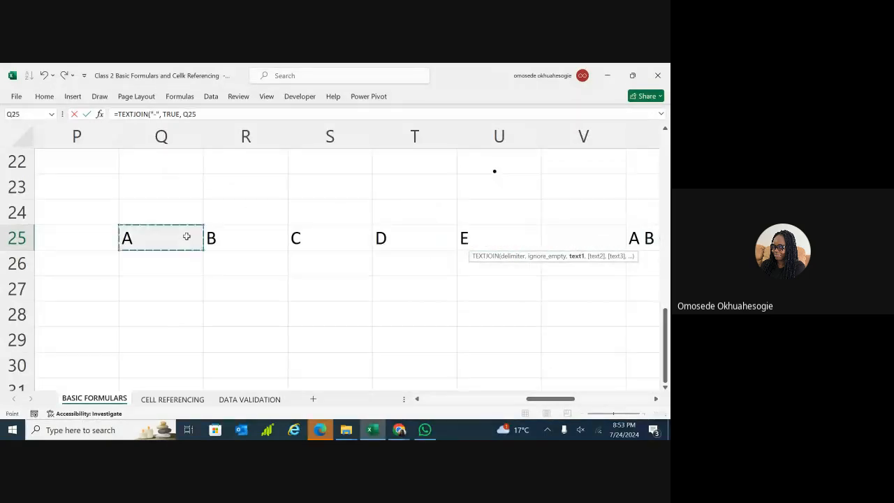
{"action": "key", "text": "shift+Right"}
{"action": "key", "text": "shift+Right"}
{"action": "key", "text": "shift+Right"}
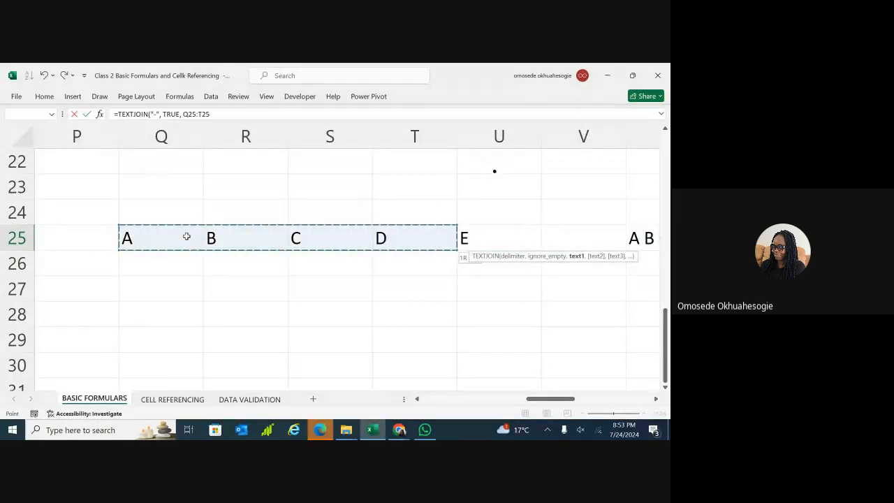
{"action": "key", "text": "shift+Right"}
{"action": "key", "text": "Return"}
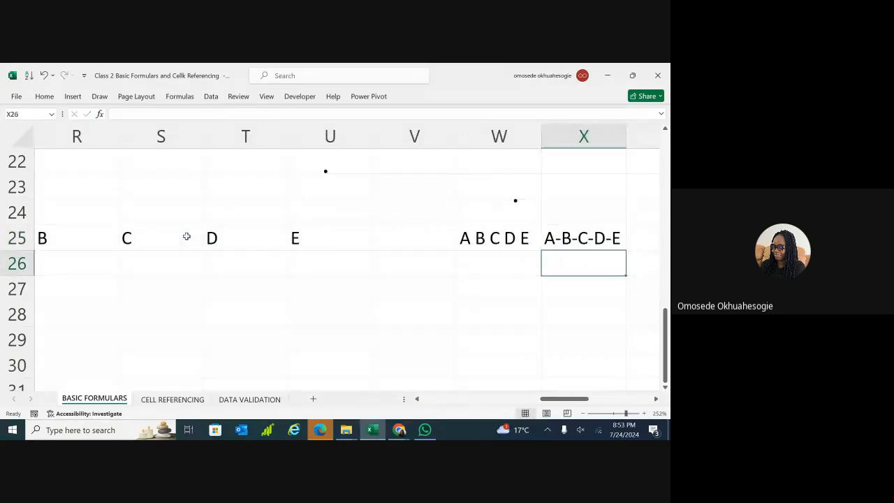
{"action": "scroll", "coordinate": [187, 237], "scroll_direction": "right", "scroll_amount": 1}
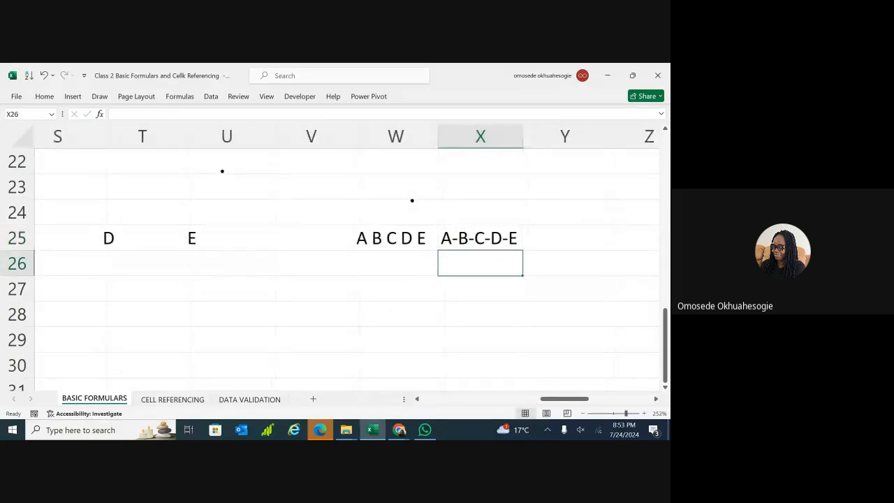
{"action": "left_click", "coordinate": [498, 237]}
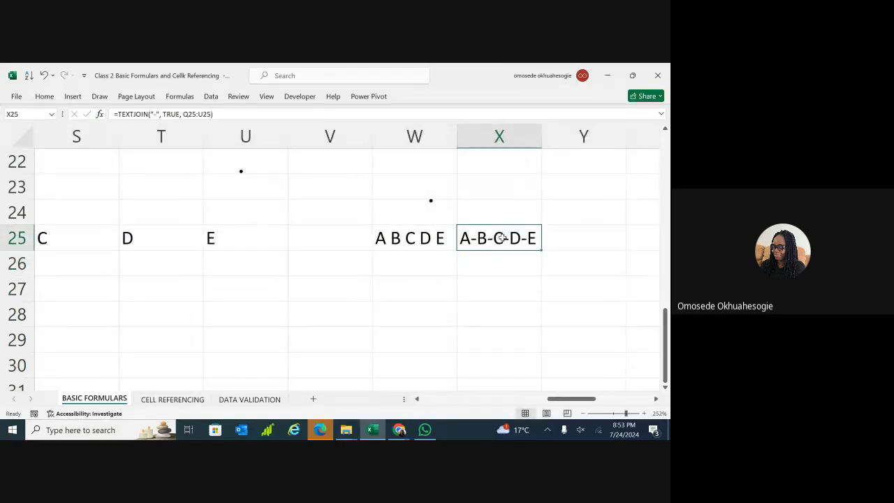
Replace X25's hyphen separator with a space so it matches W25's A B C D E.
{"action": "left_click", "coordinate": [508, 271]}
{"action": "double_click", "coordinate": [495, 238]}
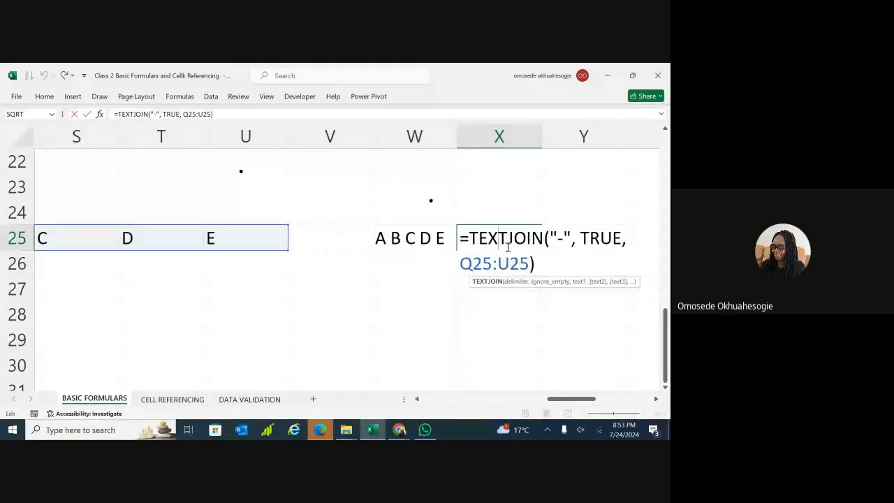
{"action": "left_click", "coordinate": [564, 237]}
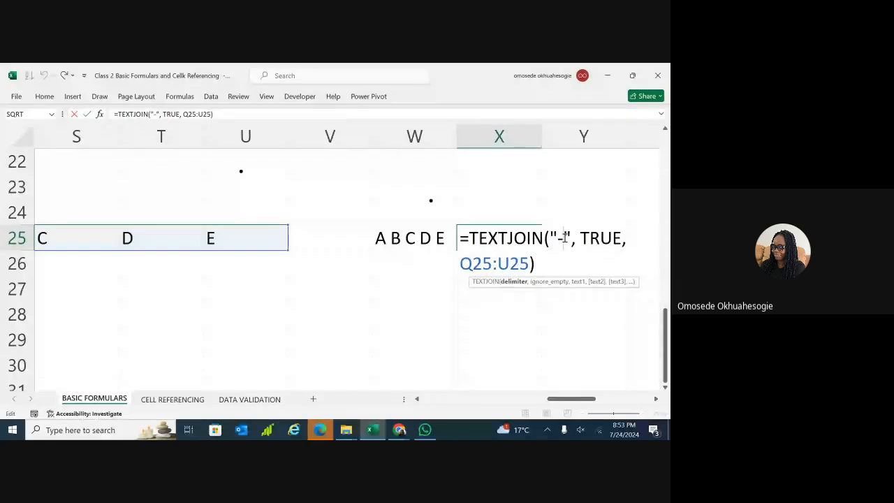
{"action": "key", "text": "BackSpace"}
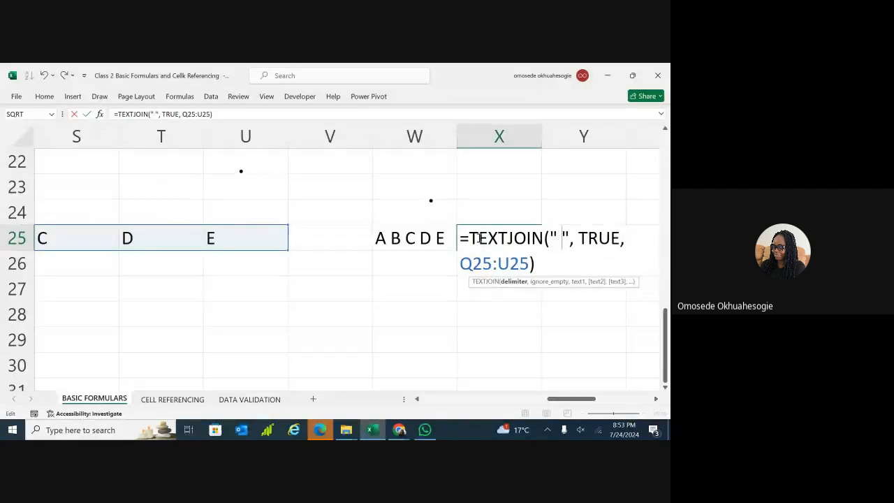
{"action": "key", "text": "Return"}
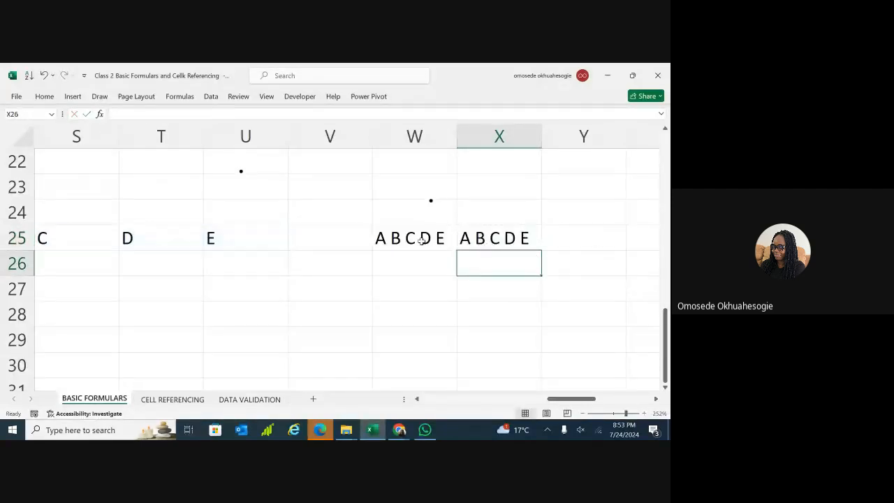
{"action": "left_click", "coordinate": [422, 241]}
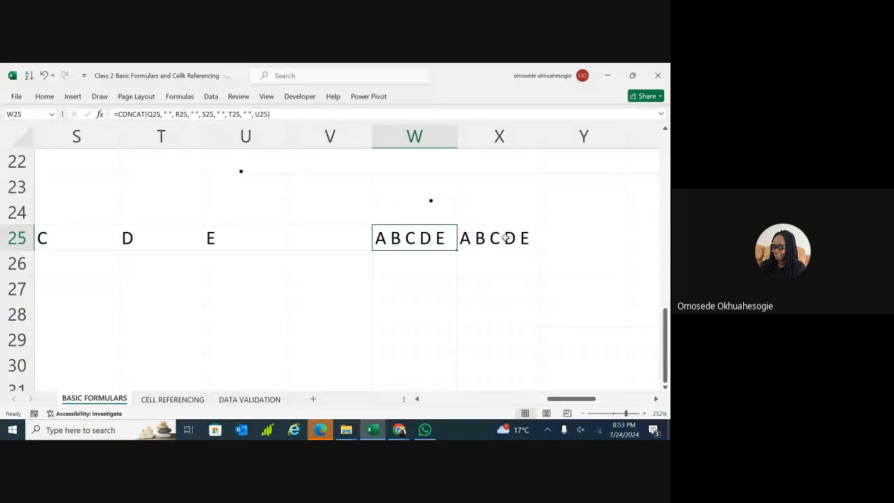
{"action": "left_click", "coordinate": [467, 239]}
{"action": "left_click", "coordinate": [447, 238]}
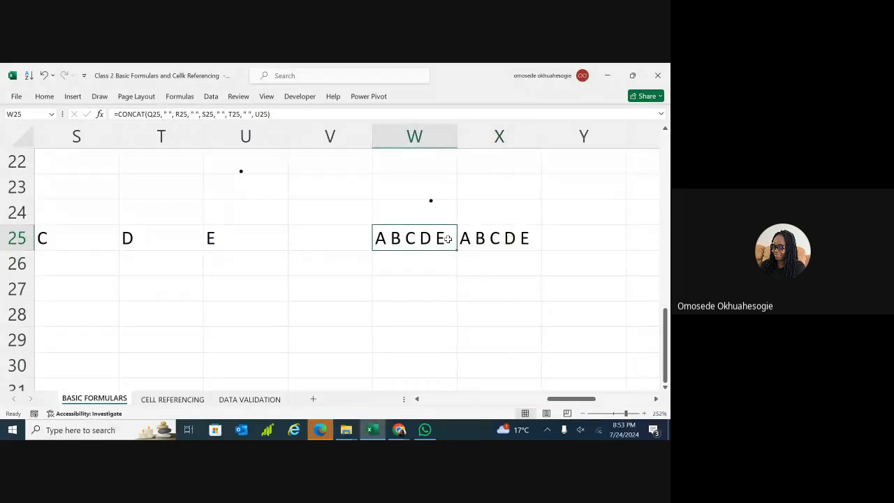
Scroll around the sheet to bring the letters in Q25:U25 and W25 back into view.
{"action": "scroll", "coordinate": [447, 238], "scroll_direction": "down", "scroll_amount": 5}
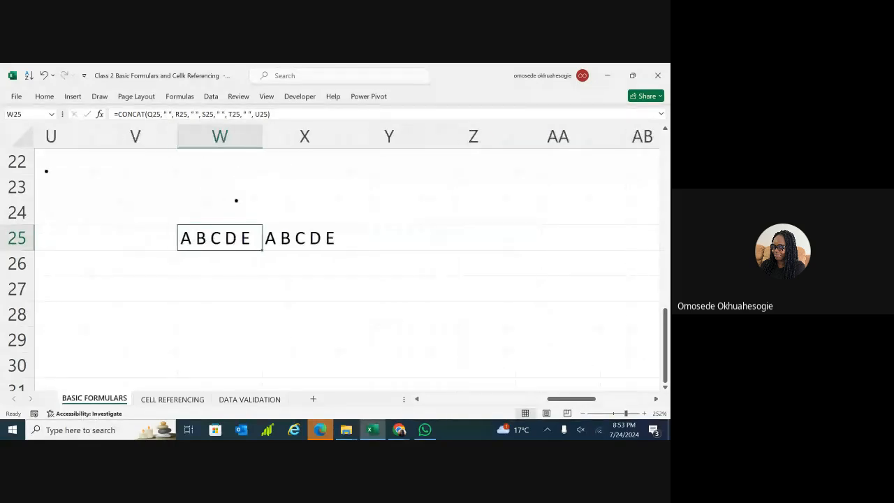
{"action": "scroll", "coordinate": [335, 258], "scroll_direction": "down", "scroll_amount": 4}
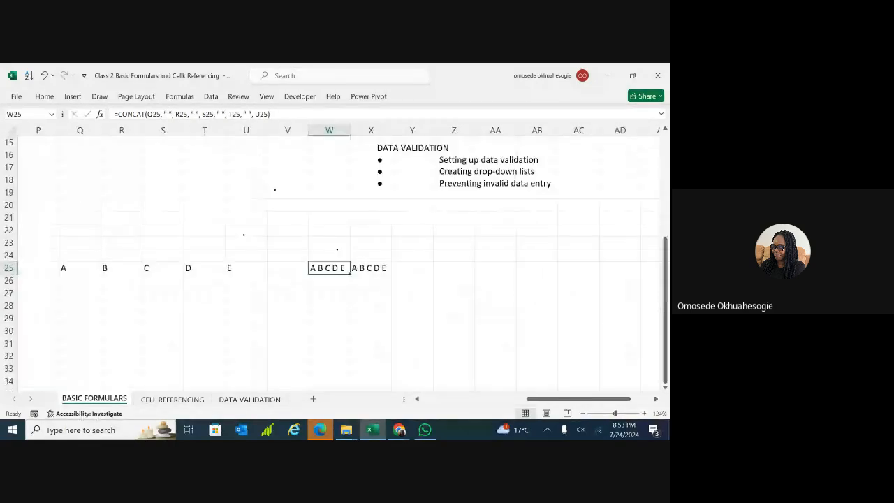
{"action": "scroll", "coordinate": [335, 266], "scroll_direction": "right", "scroll_amount": 3}
{"action": "scroll", "coordinate": [335, 265], "scroll_direction": "up", "scroll_amount": 5}
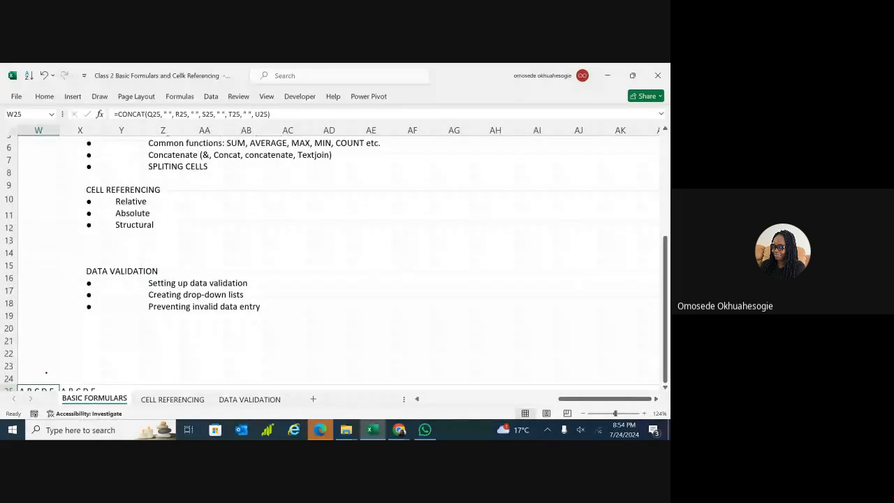
{"action": "scroll", "coordinate": [46, 373], "scroll_direction": "down", "scroll_amount": 2}
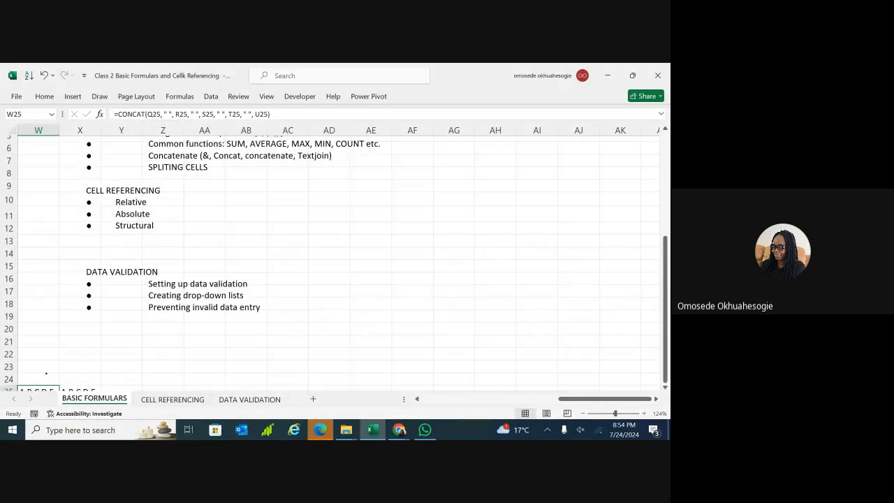
{"action": "scroll", "coordinate": [336, 263], "scroll_direction": "up", "scroll_amount": 1}
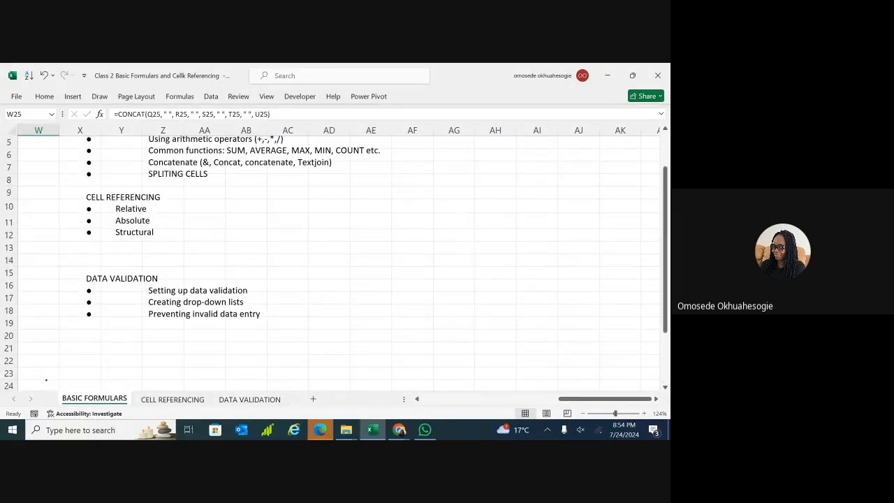
{"action": "scroll", "coordinate": [336, 259], "scroll_direction": "left", "scroll_amount": 5}
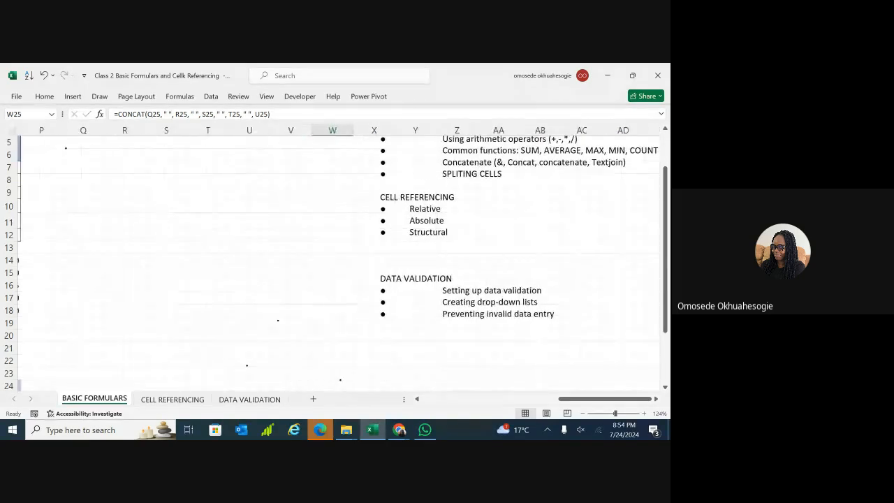
{"action": "scroll", "coordinate": [336, 258], "scroll_direction": "down", "scroll_amount": 3}
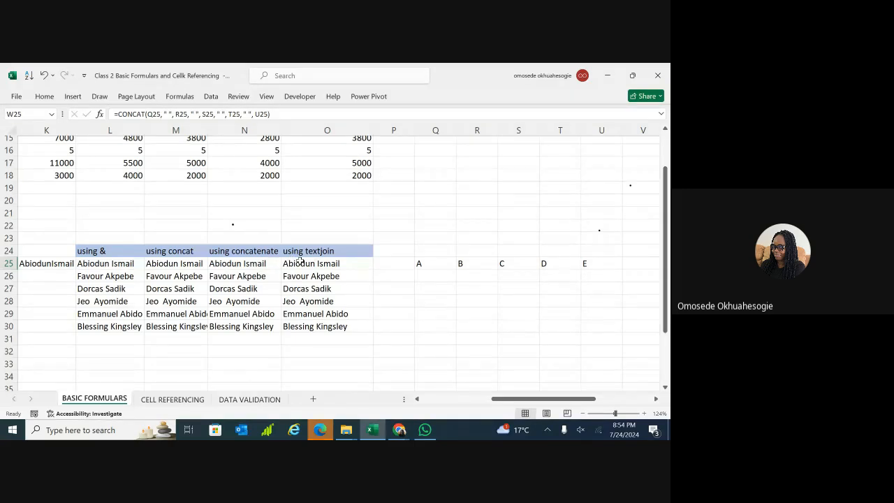
{"action": "scroll", "coordinate": [300, 261], "scroll_direction": "left", "scroll_amount": 3}
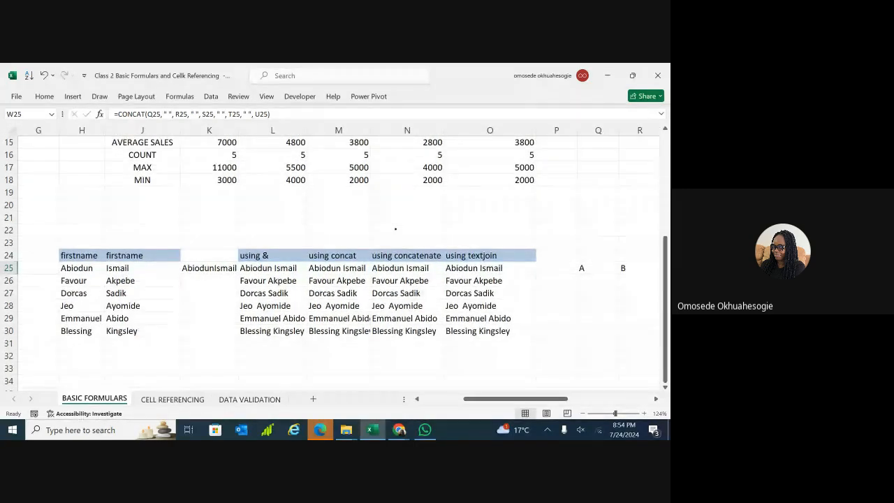
{"action": "scroll", "coordinate": [335, 258], "scroll_direction": "down", "scroll_amount": 1}
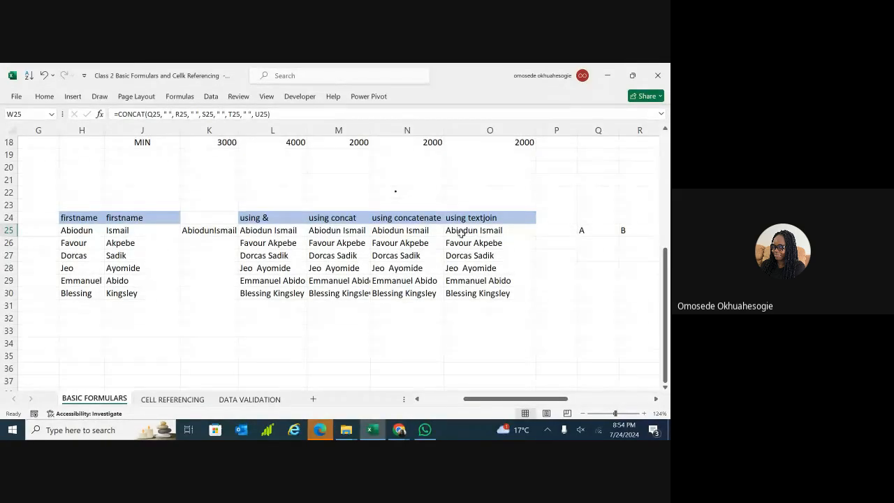
{"action": "scroll", "coordinate": [412, 238], "scroll_direction": "down", "scroll_amount": 1}
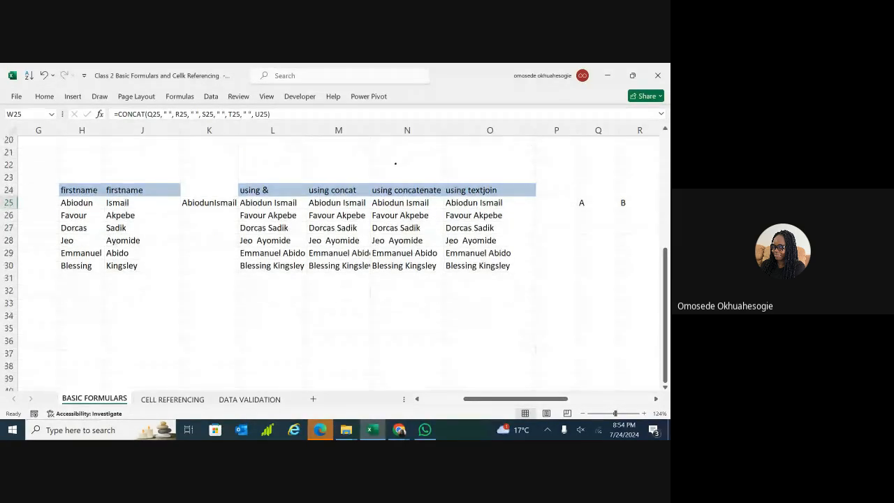
{"action": "scroll", "coordinate": [335, 266], "scroll_direction": "right", "scroll_amount": 5}
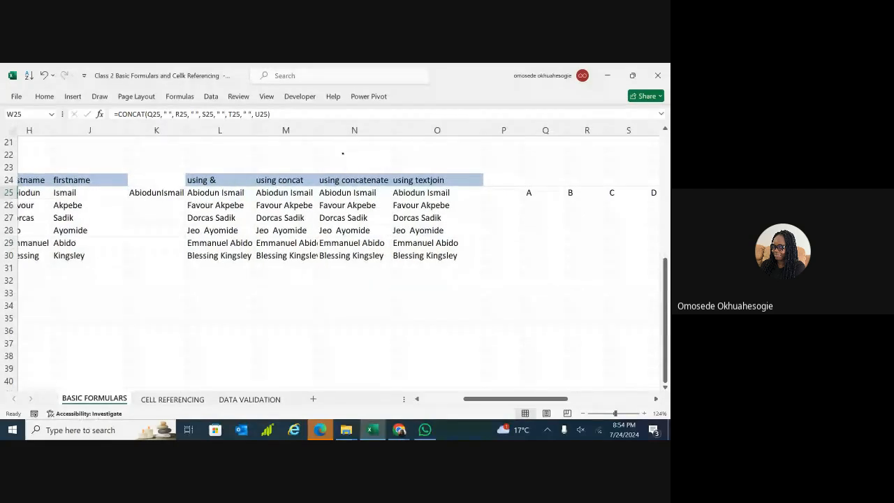
{"action": "scroll", "coordinate": [384, 192], "scroll_direction": "right", "scroll_amount": 1}
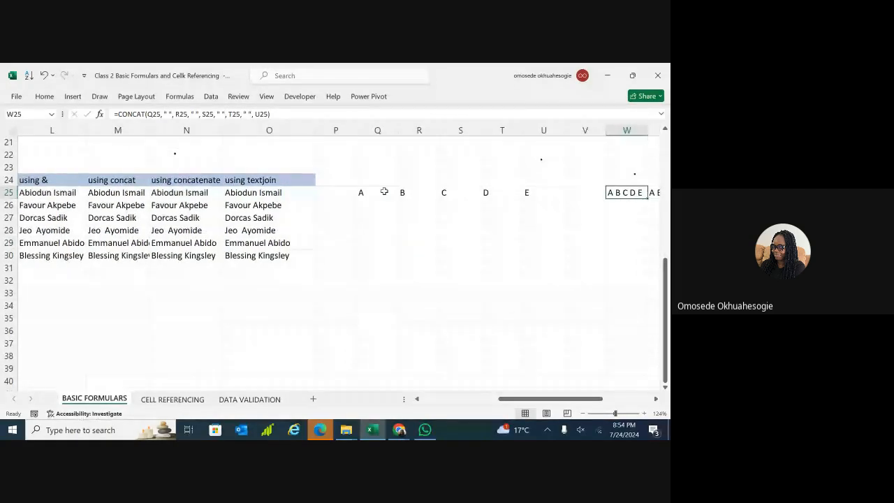
Delete the letters A through E from cells Q25:U25.
{"action": "left_click", "coordinate": [385, 192]}
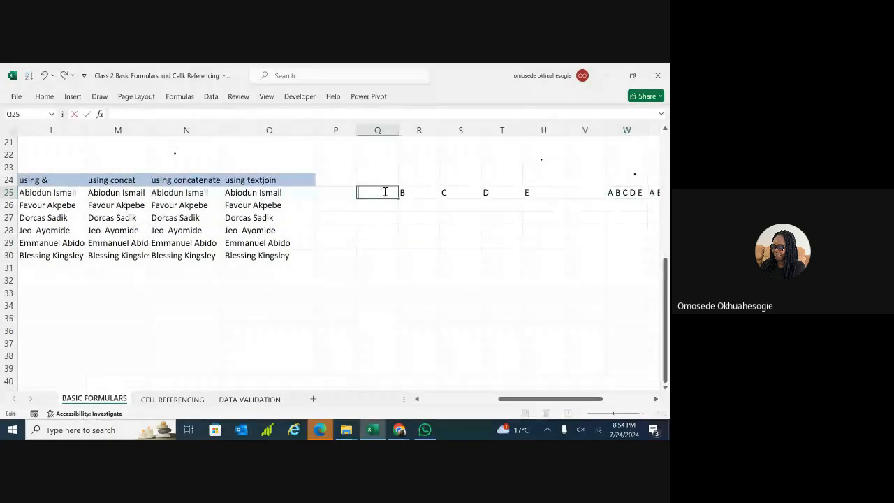
{"action": "key", "text": "Delete"}
{"action": "double_click", "coordinate": [423, 194]}
{"action": "key", "text": "BackSpace"}
{"action": "double_click", "coordinate": [453, 192]}
{"action": "key", "text": "BackSpace"}
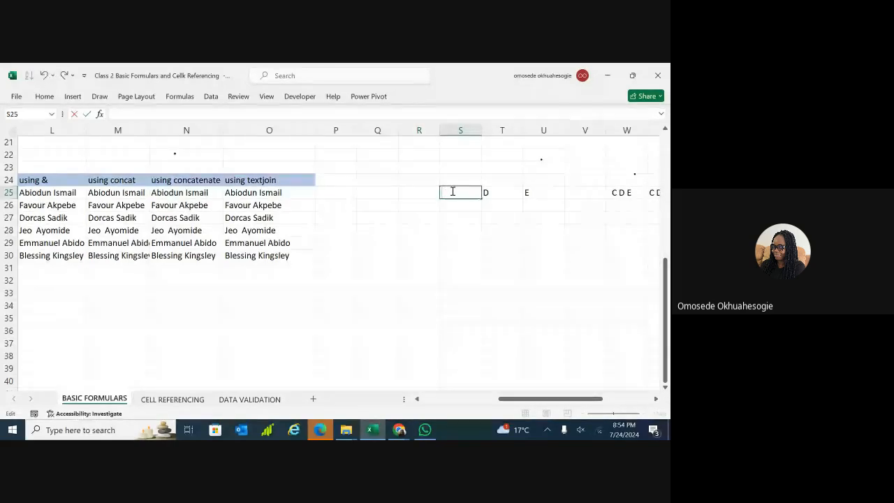
{"action": "double_click", "coordinate": [505, 192]}
{"action": "key", "text": "BackSpace"}
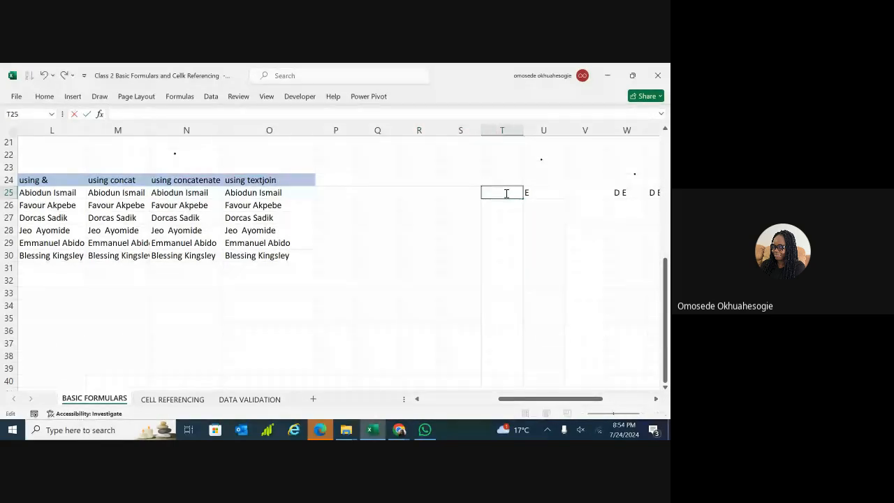
{"action": "double_click", "coordinate": [539, 192]}
{"action": "key", "text": "BackSpace"}
Edit W25's CONCAT formula, which now shows #NAME?, and select W24:X26.
{"action": "scroll", "coordinate": [538, 192], "scroll_direction": "right", "scroll_amount": 3}
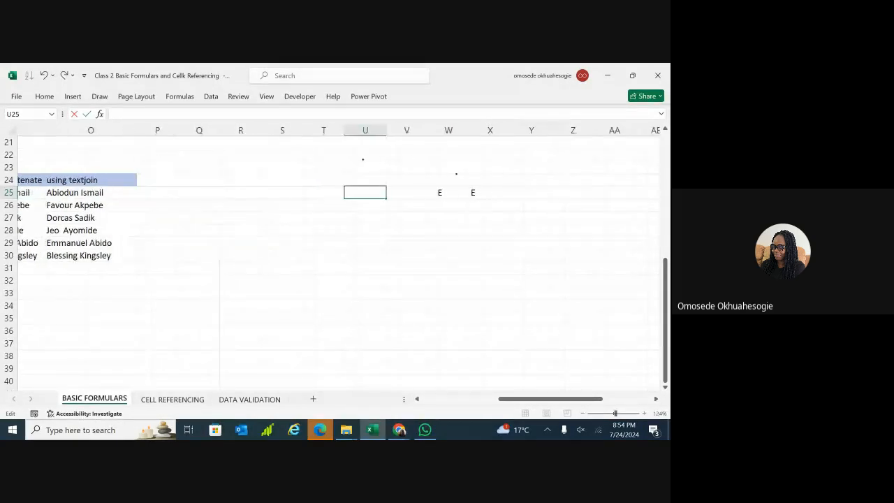
{"action": "double_click", "coordinate": [421, 192]}
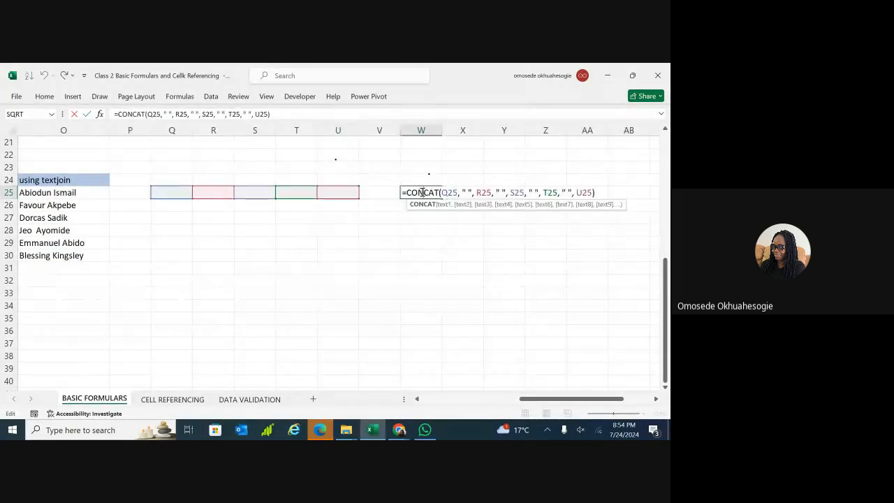
{"action": "key", "text": "BackSpace"}
{"action": "left_click", "coordinate": [331, 233]}
{"action": "left_click_drag", "start_coordinate": [409, 179], "coordinate": [453, 209]}
Select the six &-joined full names in L25:L30, with the formula bar expanded.
{"action": "scroll", "coordinate": [453, 209], "scroll_direction": "left", "scroll_amount": 6}
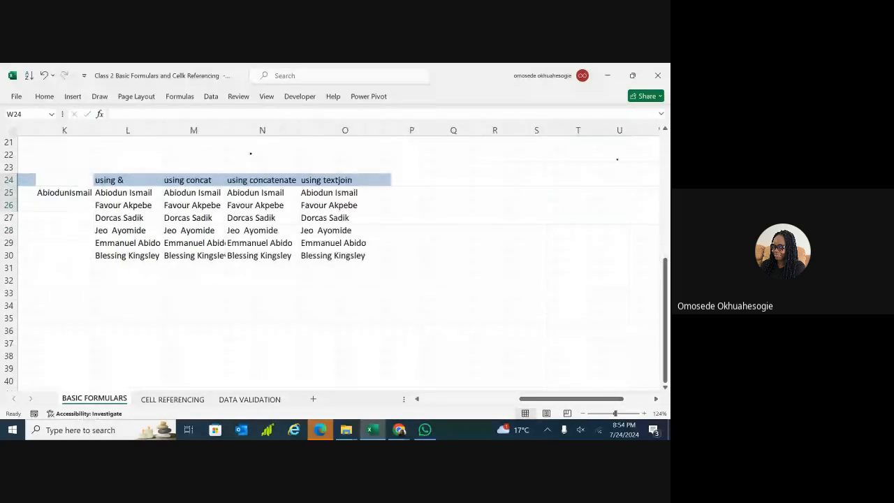
{"action": "scroll", "coordinate": [453, 209], "scroll_direction": "left", "scroll_amount": 2}
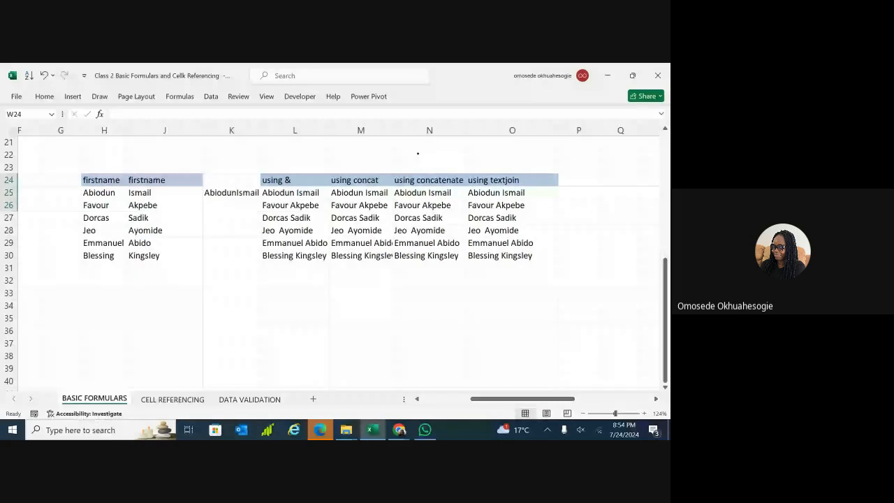
{"action": "scroll", "coordinate": [418, 153], "scroll_direction": "down", "scroll_amount": 2}
{"action": "scroll", "coordinate": [418, 153], "scroll_direction": "right", "scroll_amount": 1}
{"action": "scroll", "coordinate": [397, 122], "scroll_direction": "right", "scroll_amount": 1}
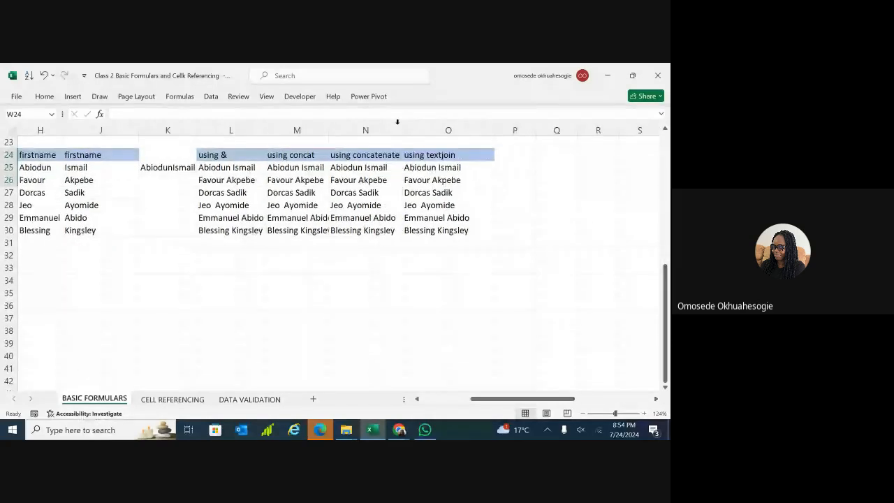
{"action": "left_click", "coordinate": [250, 167]}
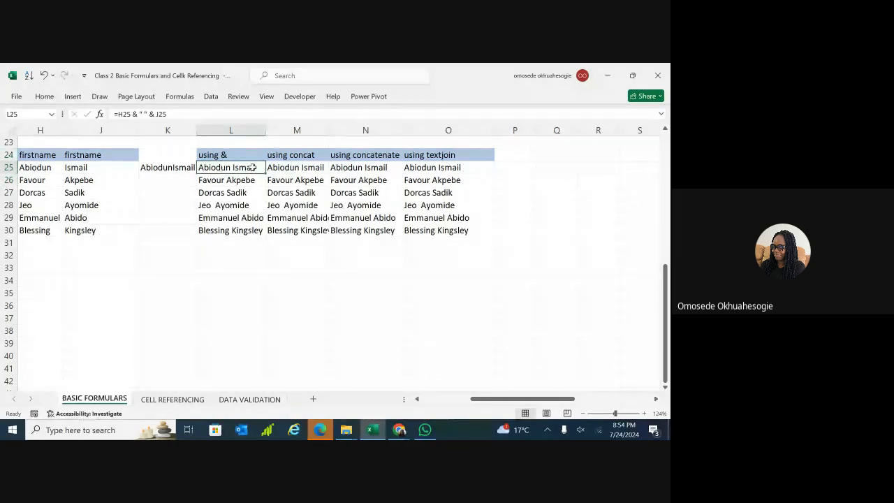
{"action": "left_click_drag", "start_coordinate": [252, 167], "coordinate": [257, 227]}
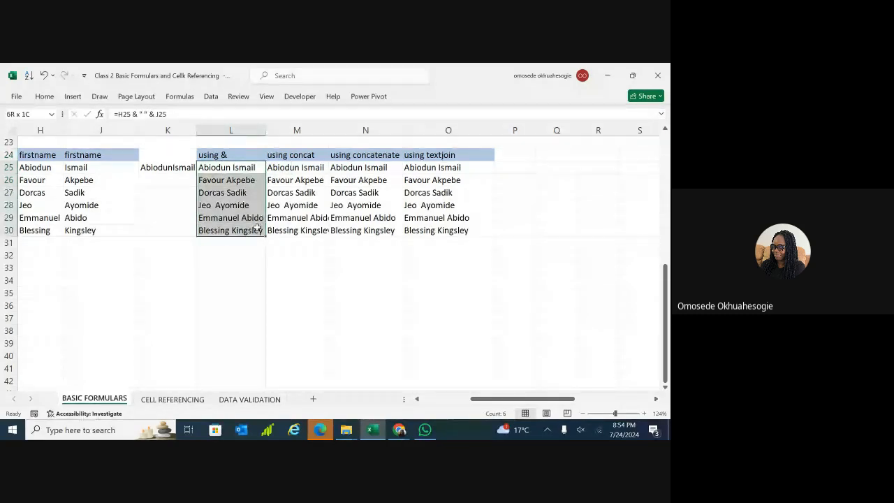
{"action": "left_click", "coordinate": [257, 229]}
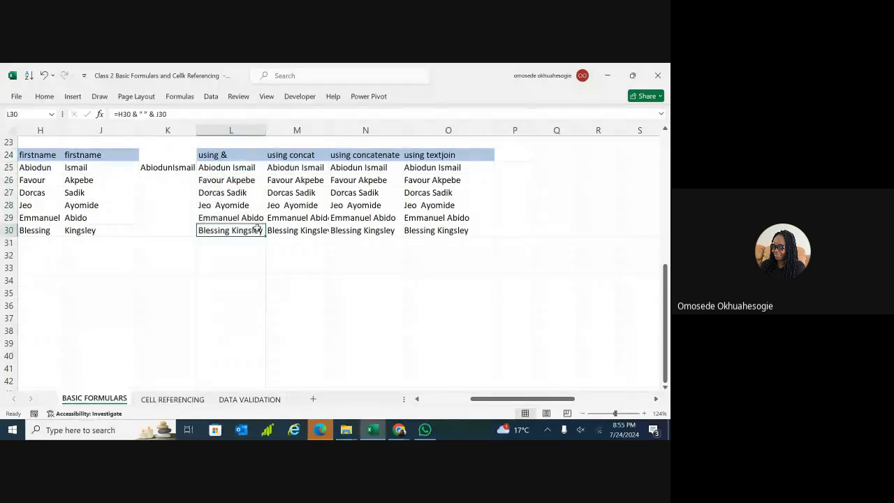
{"action": "left_click", "coordinate": [661, 116]}
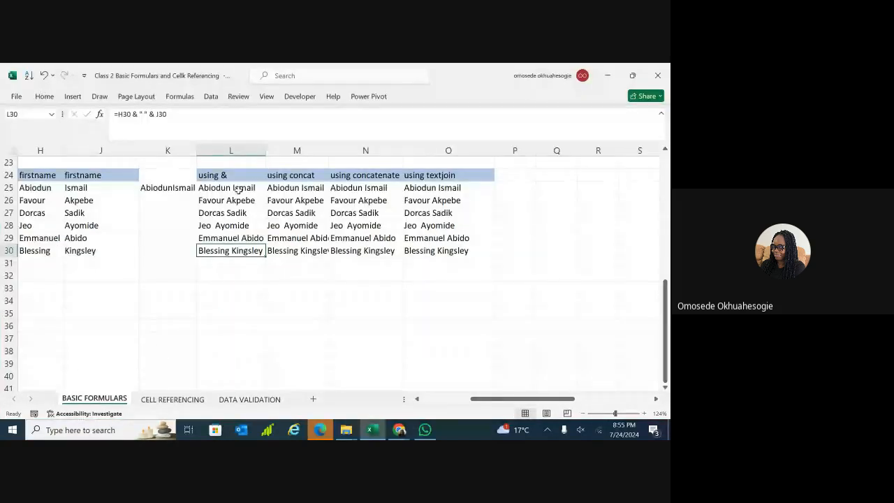
{"action": "left_click_drag", "start_coordinate": [238, 188], "coordinate": [241, 250]}
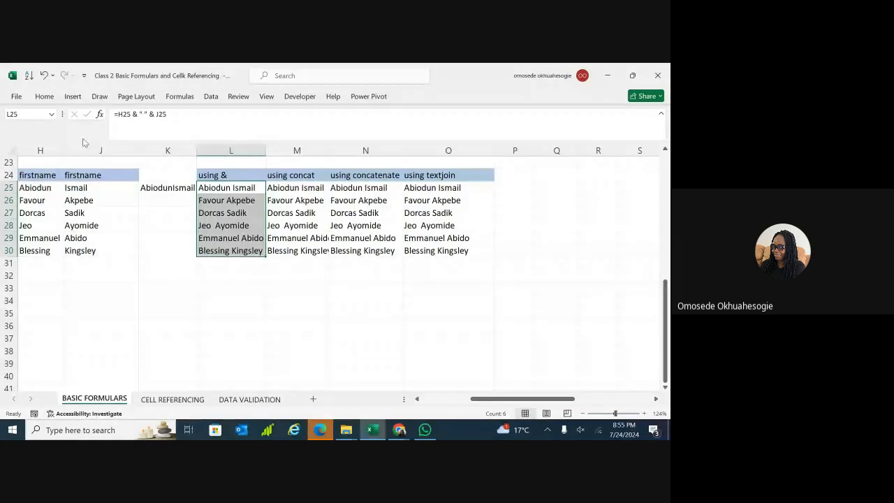
Launch Text to Columns from the Data ribbon for the selected names.
{"action": "left_click", "coordinate": [44, 95]}
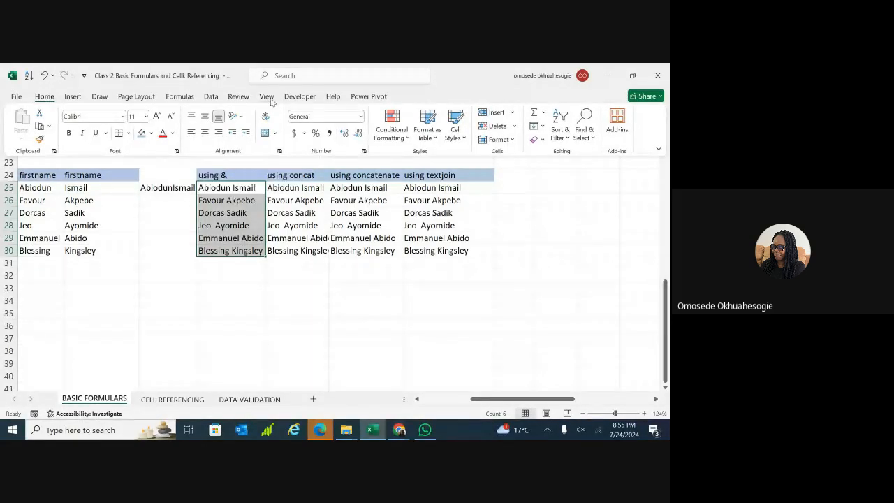
{"action": "left_click", "coordinate": [211, 97]}
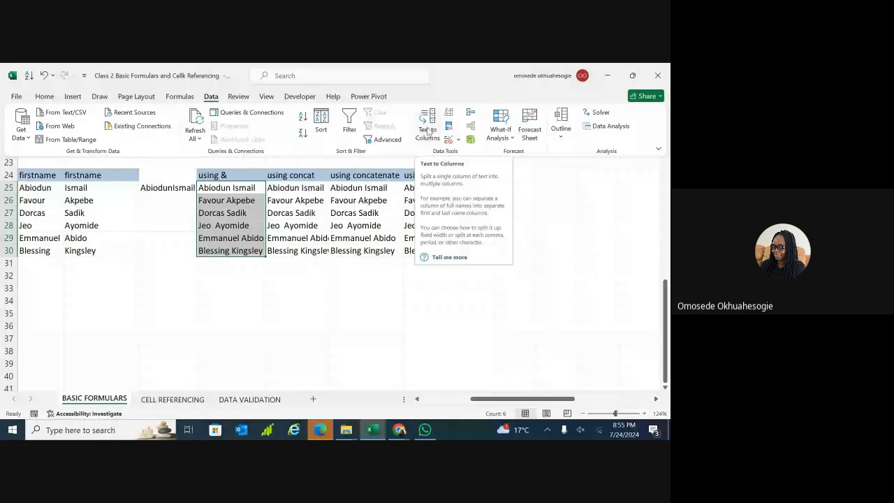
{"action": "left_click", "coordinate": [430, 127]}
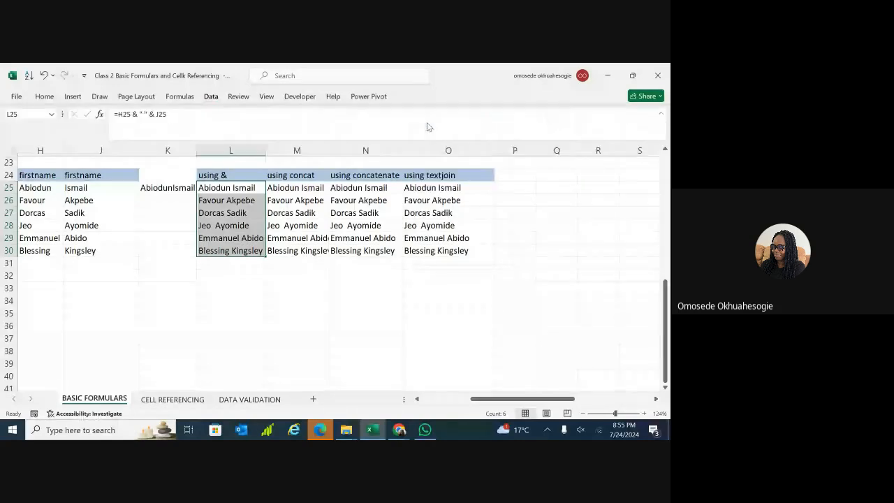
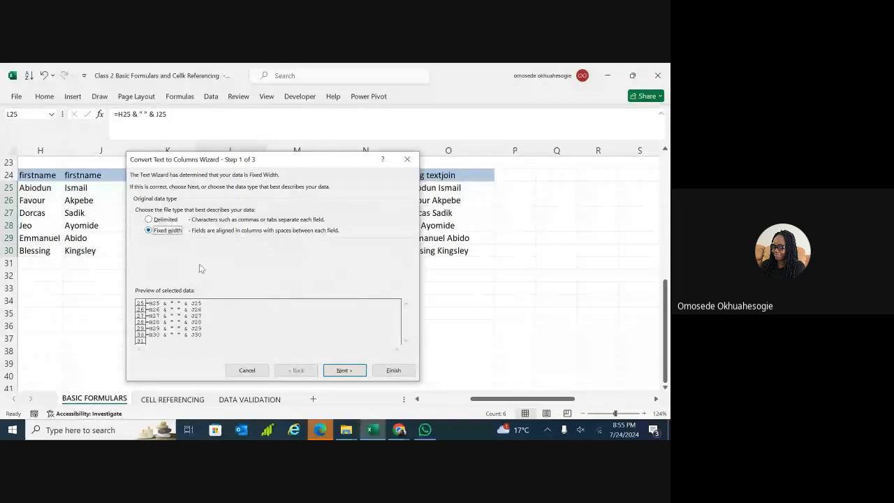
Set up fixed-width break lines in the wizard preview for the L25:L30 names.
{"action": "left_click", "coordinate": [342, 371]}
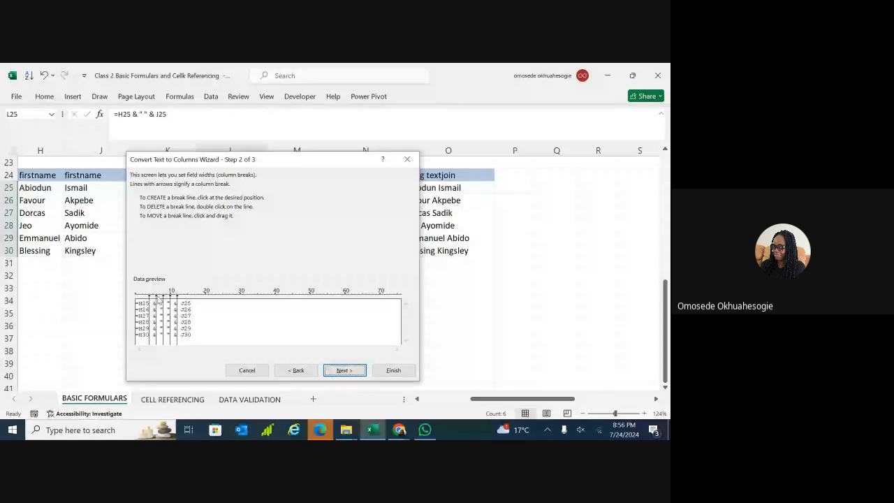
{"action": "left_click", "coordinate": [160, 299]}
{"action": "double_click", "coordinate": [159, 301]}
{"action": "left_click", "coordinate": [344, 371]}
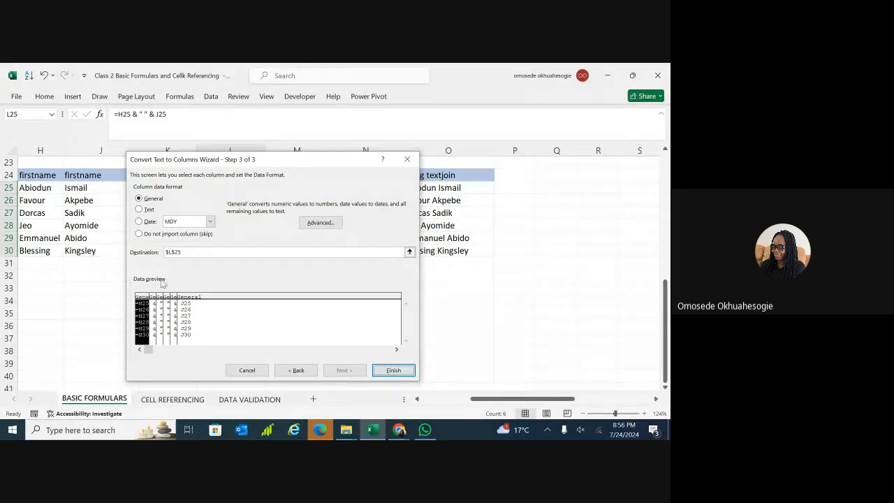
Check each split column's format, finish, and confirm replacing the existing data in L25:L30.
{"action": "left_click", "coordinate": [153, 302]}
{"action": "left_click", "coordinate": [160, 302]}
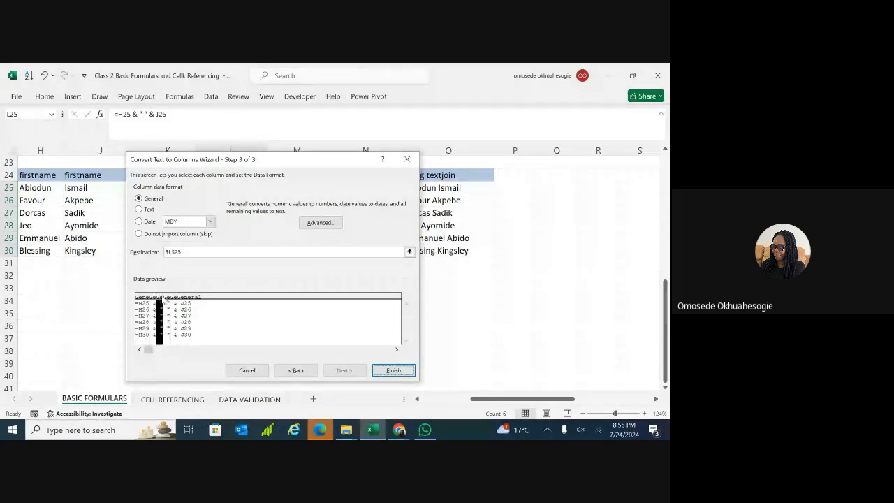
{"action": "left_click", "coordinate": [167, 303]}
{"action": "left_click", "coordinate": [174, 302]}
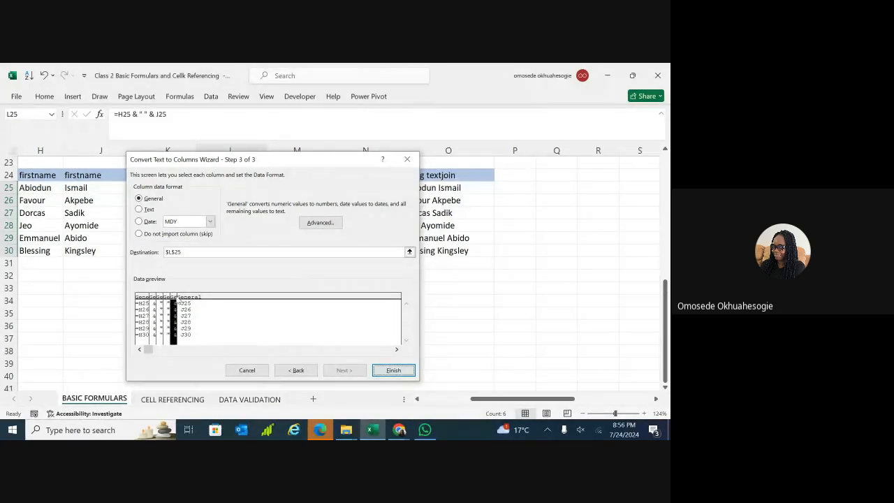
{"action": "left_click", "coordinate": [185, 301]}
{"action": "left_click", "coordinate": [144, 300]}
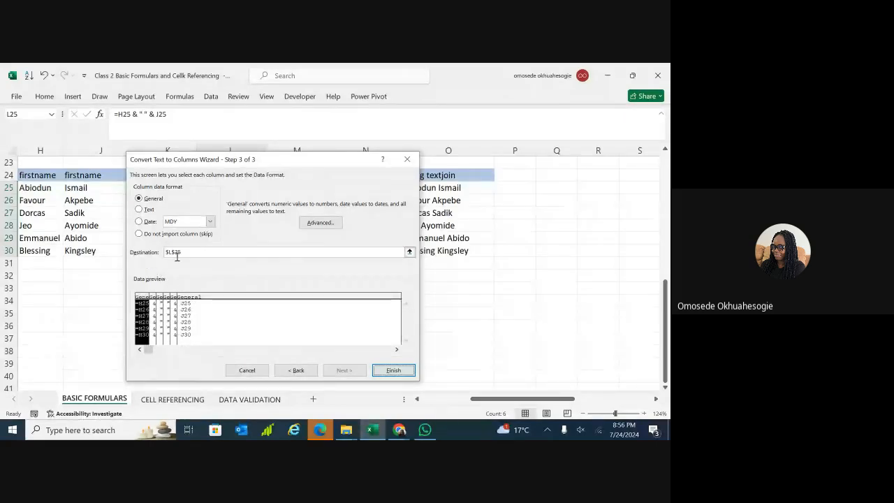
{"action": "left_click", "coordinate": [160, 313]}
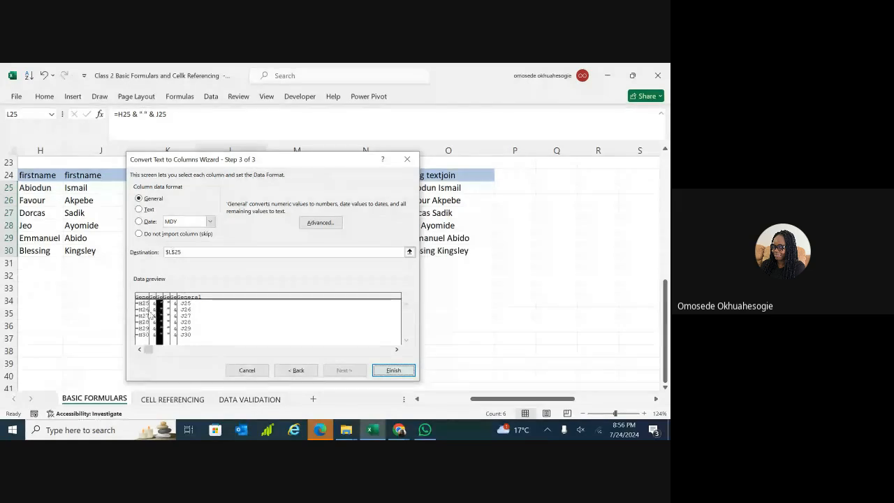
{"action": "left_click", "coordinate": [145, 313]}
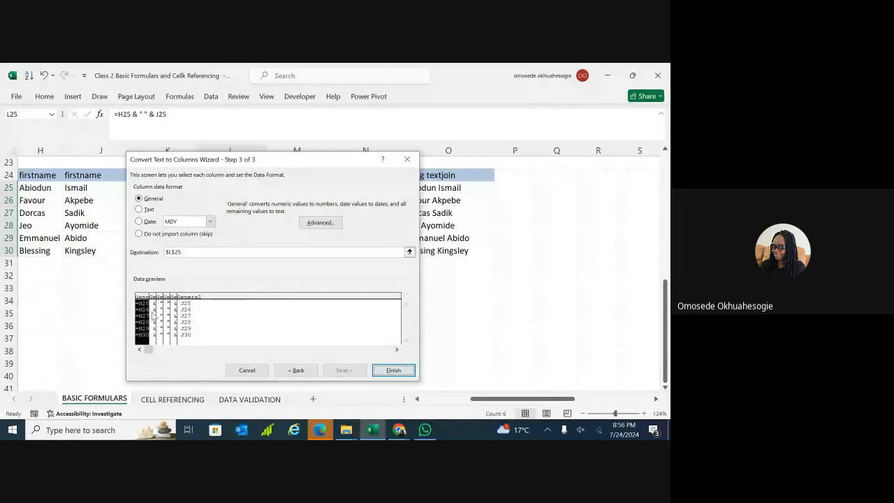
{"action": "left_click", "coordinate": [206, 310]}
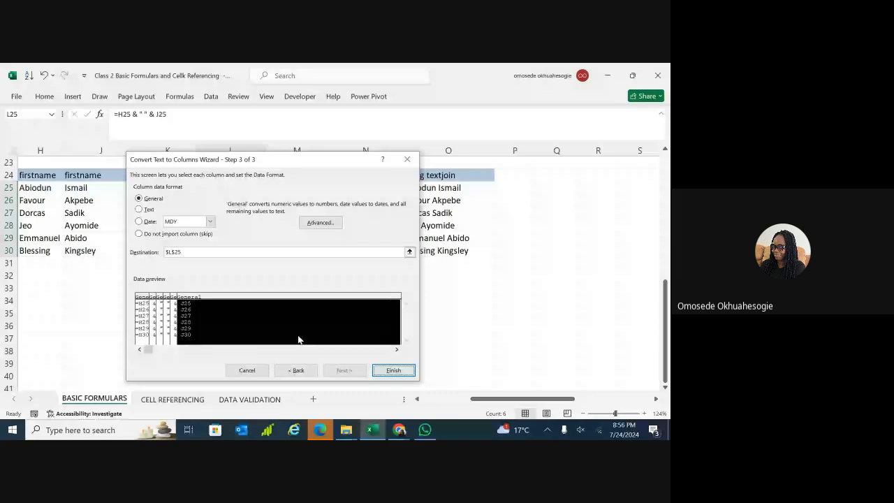
{"action": "left_click", "coordinate": [394, 370]}
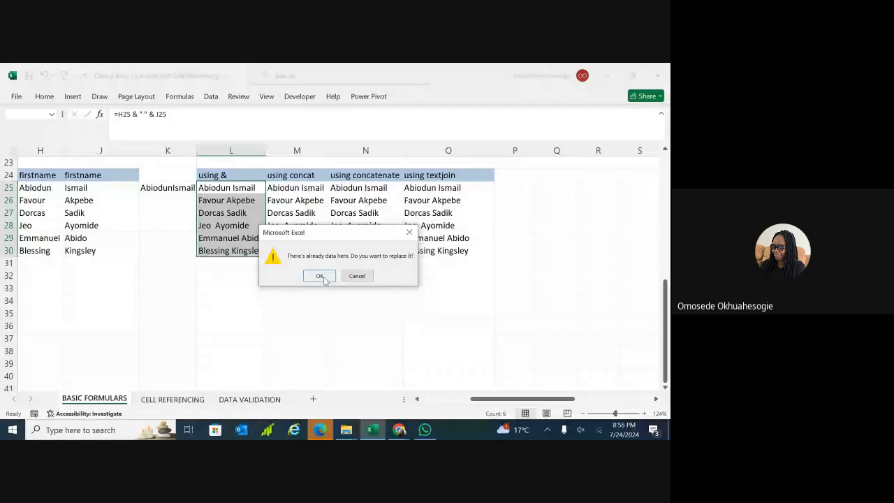
{"action": "left_click", "coordinate": [322, 277]}
Inspect the split fragments, such as the quote mark in N29, then select H33 and L33.
{"action": "left_click", "coordinate": [411, 299]}
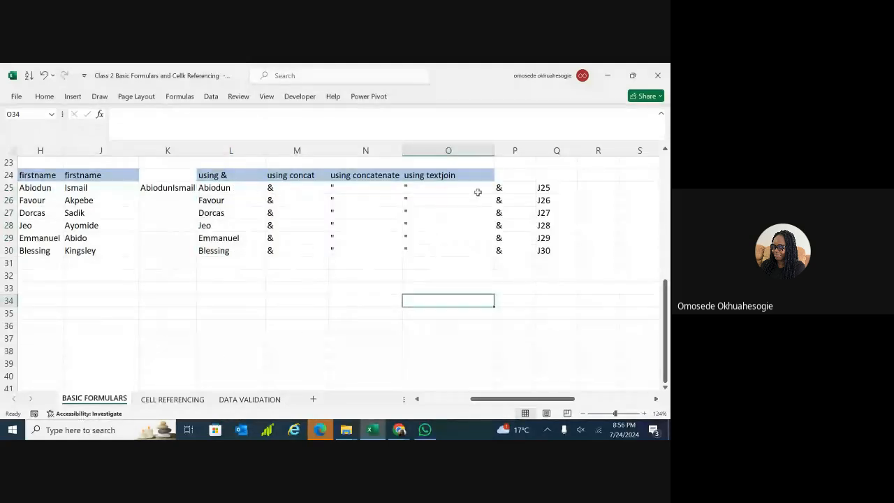
{"action": "left_click", "coordinate": [365, 238]}
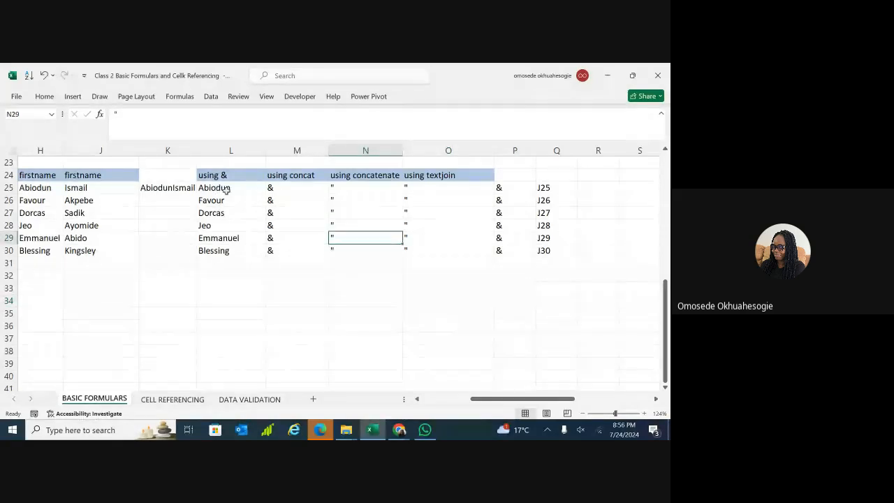
{"action": "scroll", "coordinate": [256, 208], "scroll_direction": "left", "scroll_amount": 6}
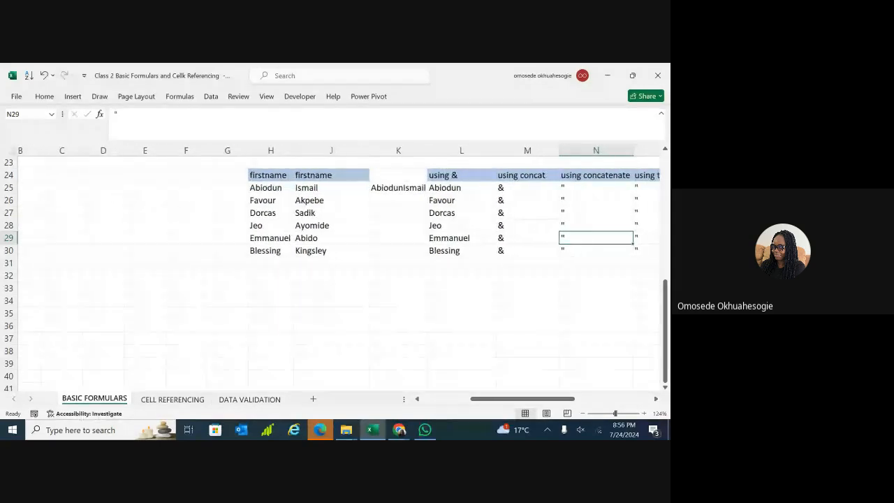
{"action": "scroll", "coordinate": [124, 249], "scroll_direction": "left", "scroll_amount": 1}
{"action": "left_click", "coordinate": [282, 288]}
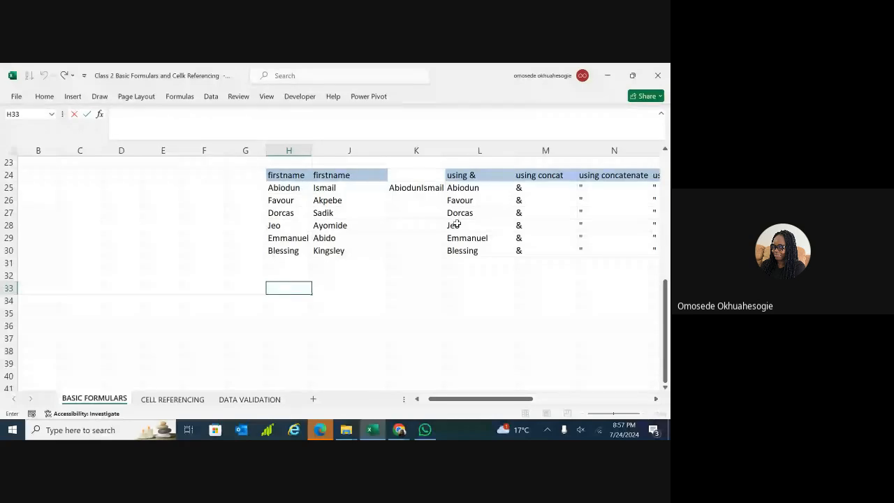
{"action": "left_click", "coordinate": [497, 286]}
{"action": "key", "text": "ctrl+z"}
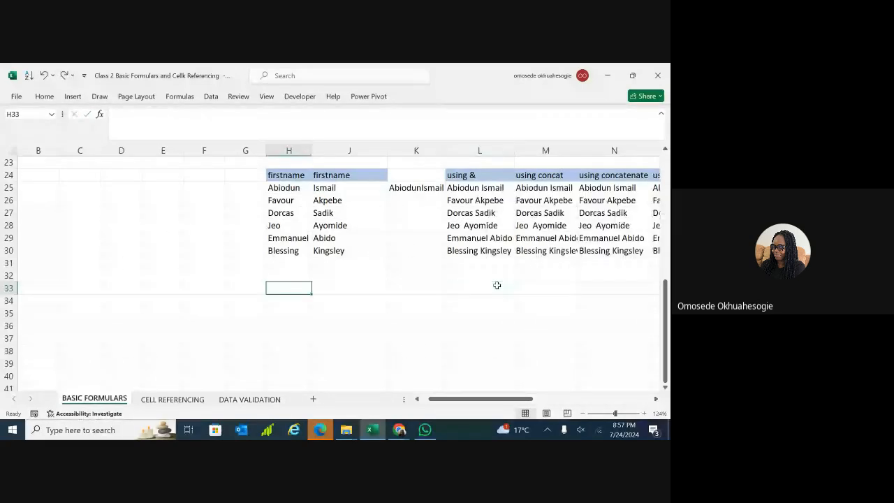
{"action": "key", "text": "ctrl+z"}
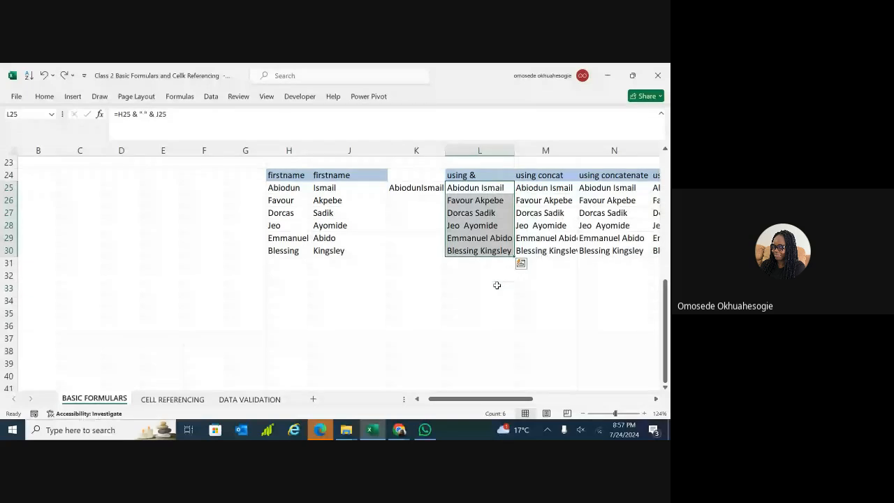
{"action": "scroll", "coordinate": [497, 286], "scroll_direction": "right", "scroll_amount": 1}
{"action": "left_click", "coordinate": [529, 263]}
{"action": "left_click", "coordinate": [496, 188]}
{"action": "mouse_move", "coordinate": [495, 188]}
{"action": "left_mouse_down"}
{"action": "mouse_move", "coordinate": [507, 242]}
{"action": "mouse_move", "coordinate": [499, 189]}
{"action": "left_mouse_up"}
{"action": "left_click", "coordinate": [449, 187]}
{"action": "key", "text": "ctrl+c"}
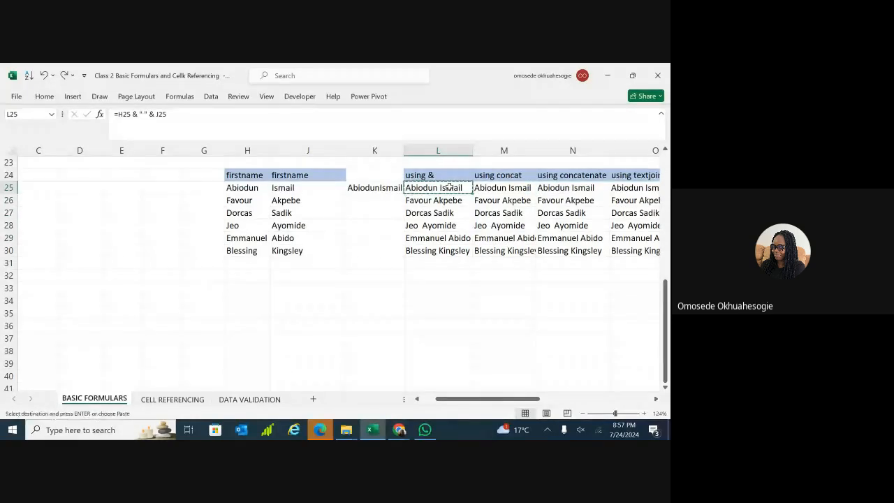
{"action": "left_click", "coordinate": [243, 309]}
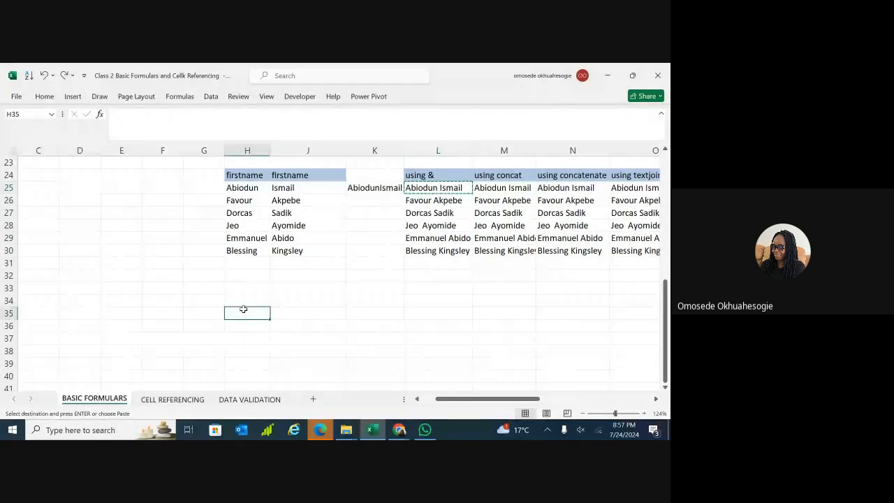
{"action": "key", "text": "ctrl+v"}
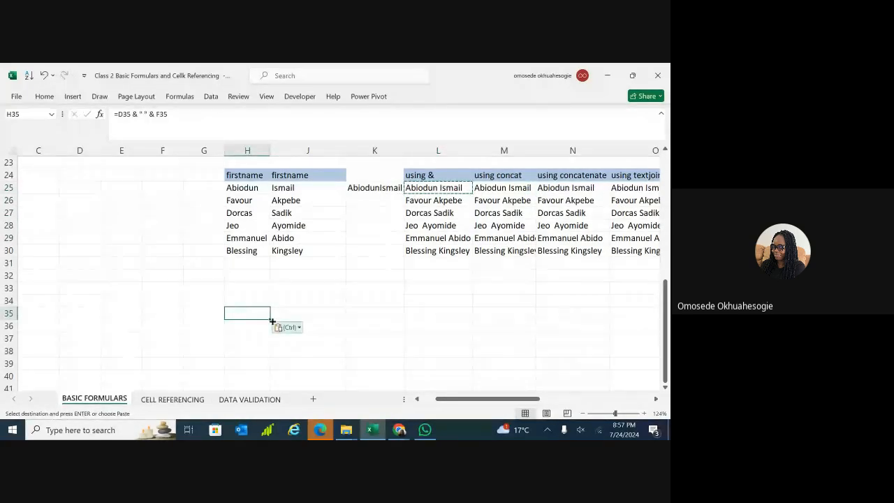
{"action": "key", "text": "Escape"}
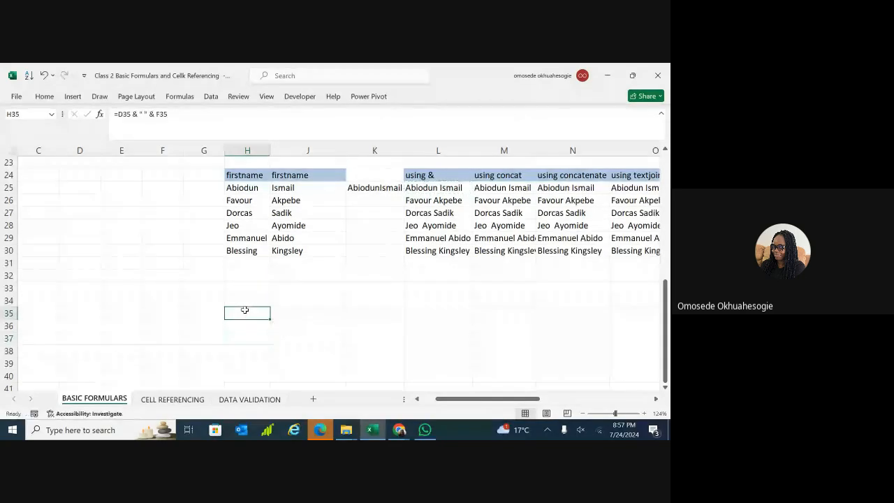
{"action": "double_click", "coordinate": [244, 310]}
{"action": "triple_click", "coordinate": [277, 313]}
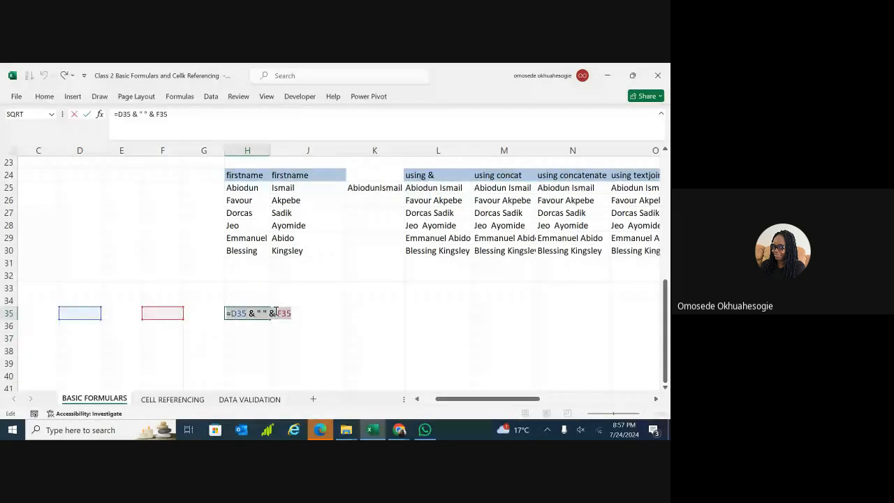
{"action": "type", "text": "="}
{"action": "left_click", "coordinate": [243, 299]}
{"action": "left_click_drag", "start_coordinate": [246, 288], "coordinate": [278, 348]}
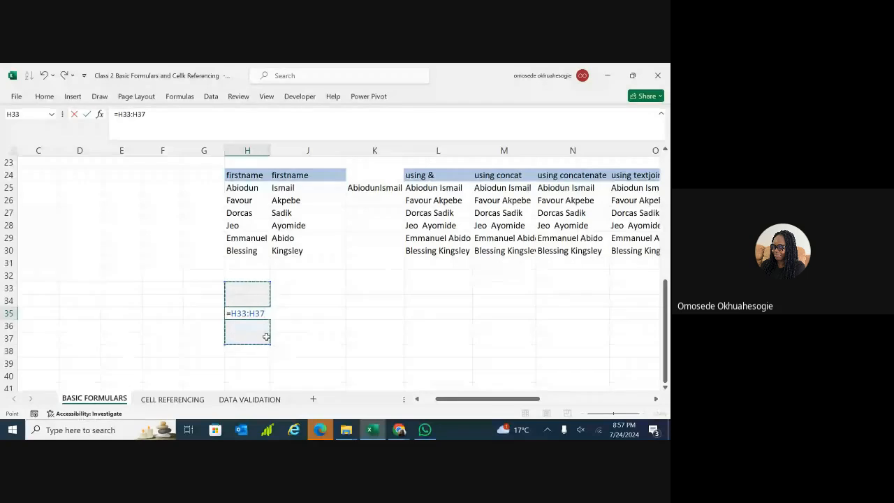
{"action": "left_click", "coordinate": [299, 350]}
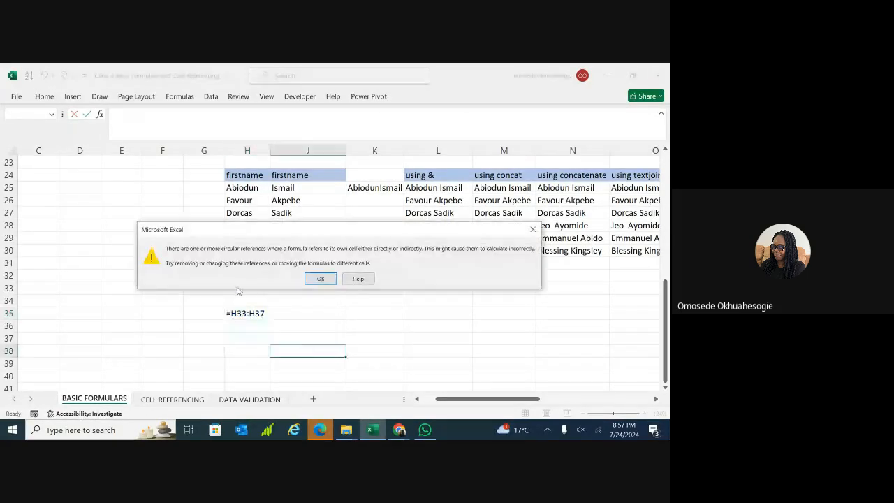
{"action": "left_click", "coordinate": [320, 279]}
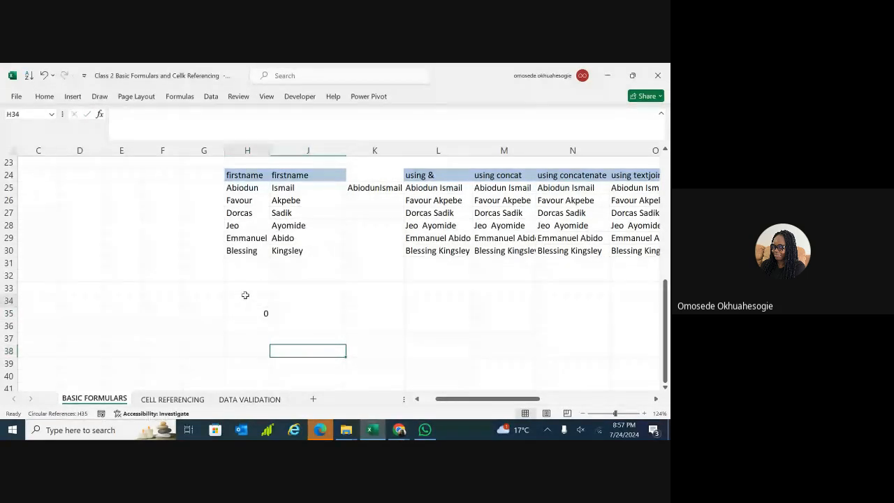
{"action": "left_click_drag", "start_coordinate": [245, 295], "coordinate": [267, 336]}
{"action": "key", "text": "Delete"}
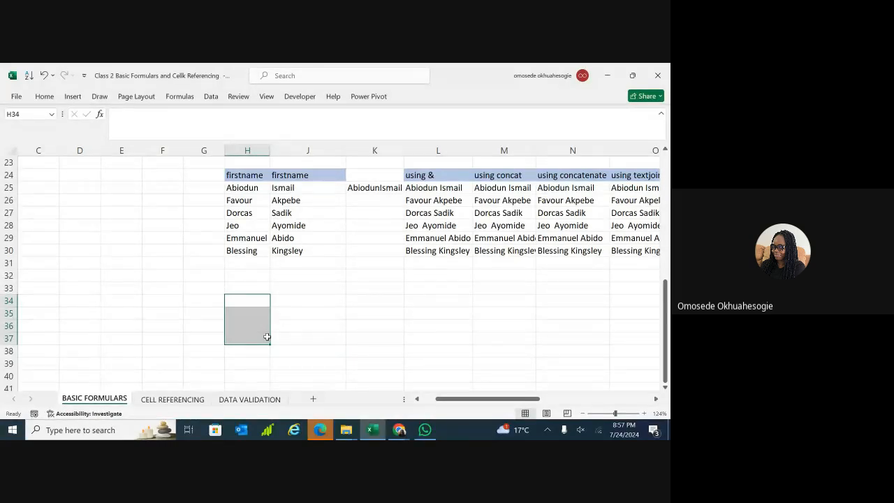
Type the first three people's full names into H35:H37.
{"action": "left_click", "coordinate": [279, 335]}
{"action": "double_click", "coordinate": [240, 312]}
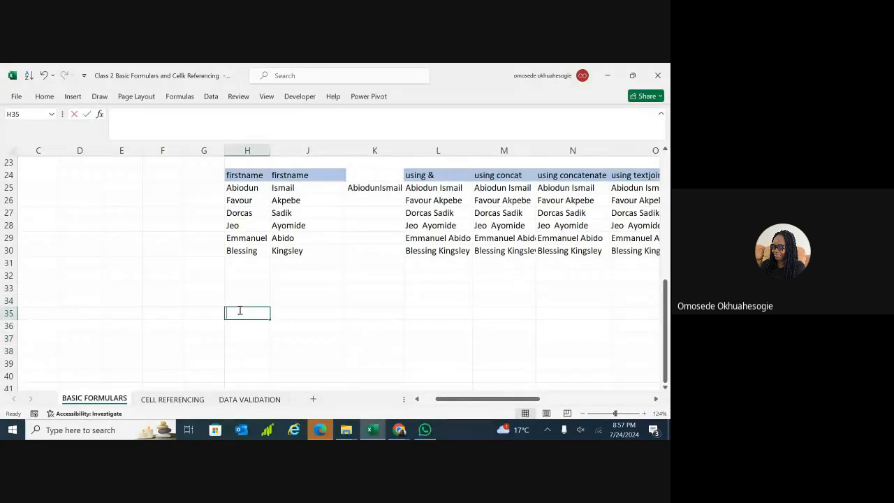
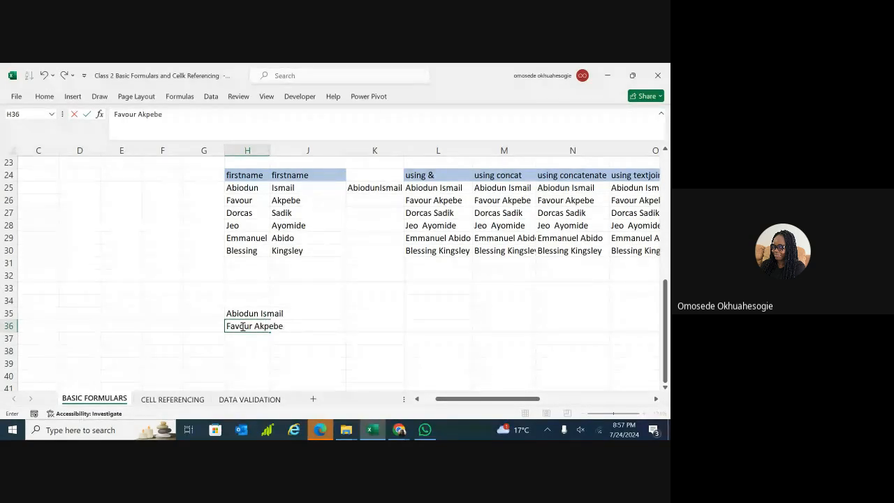
{"action": "double_click", "coordinate": [251, 336]}
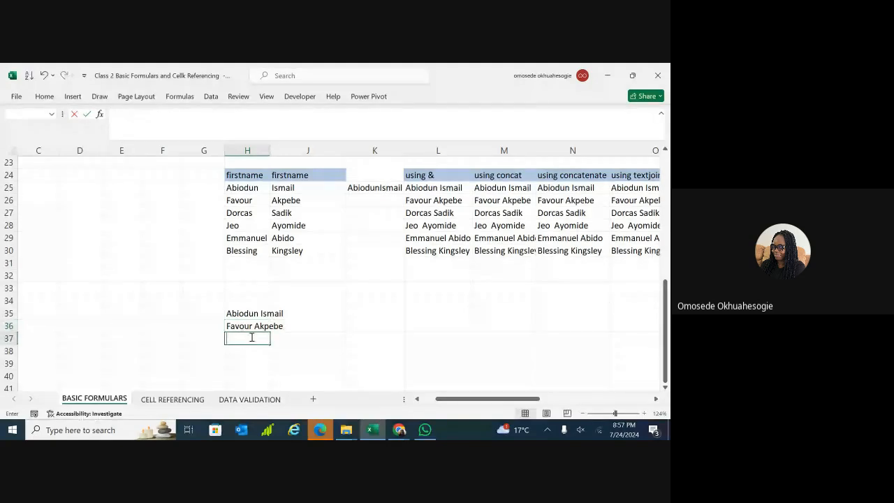
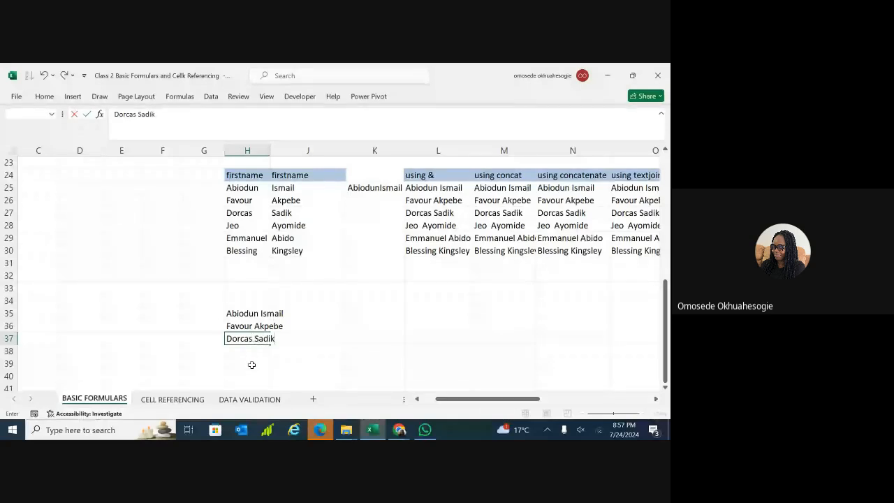
{"action": "key", "text": "Return"}
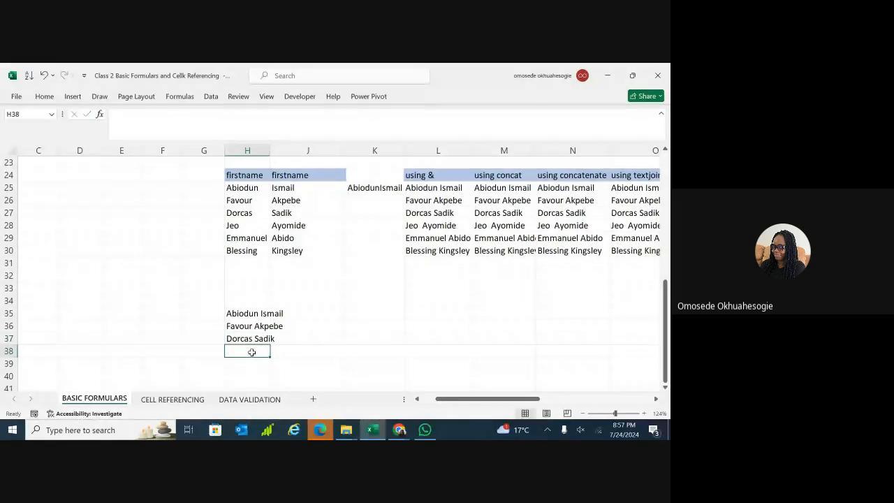
Type the remaining three full names into H38:H40.
{"action": "double_click", "coordinate": [252, 352]}
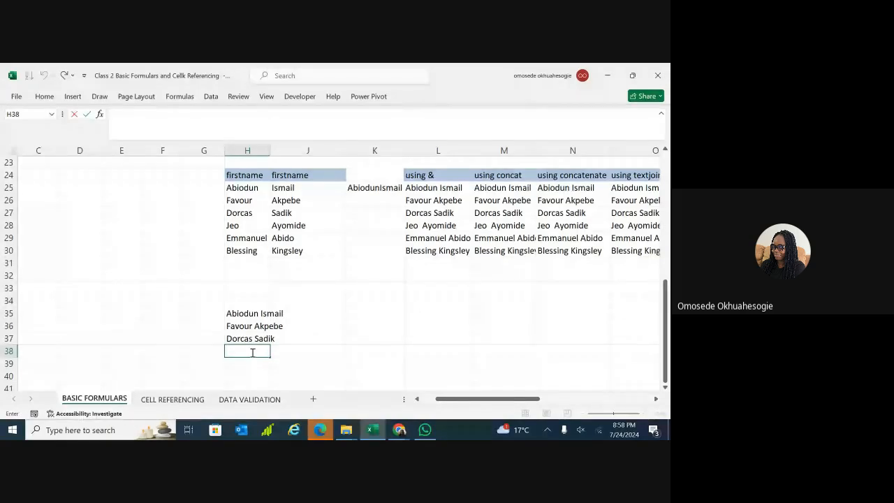
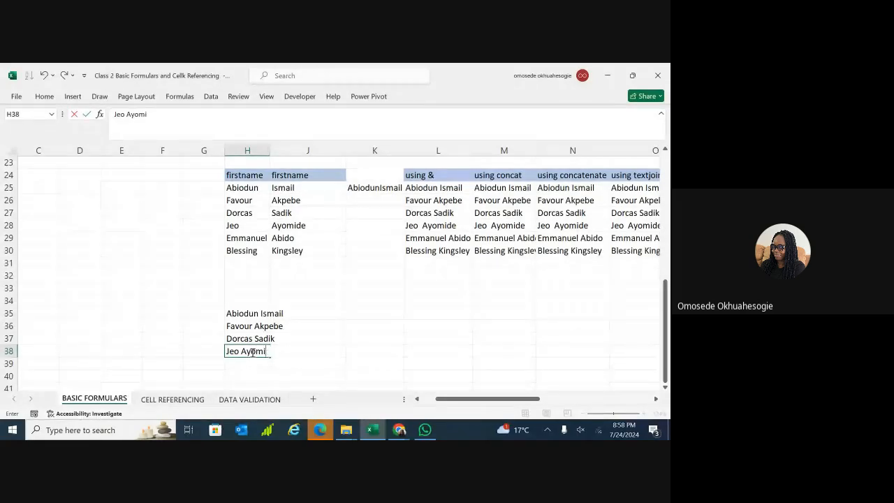
{"action": "key", "text": "Return"}
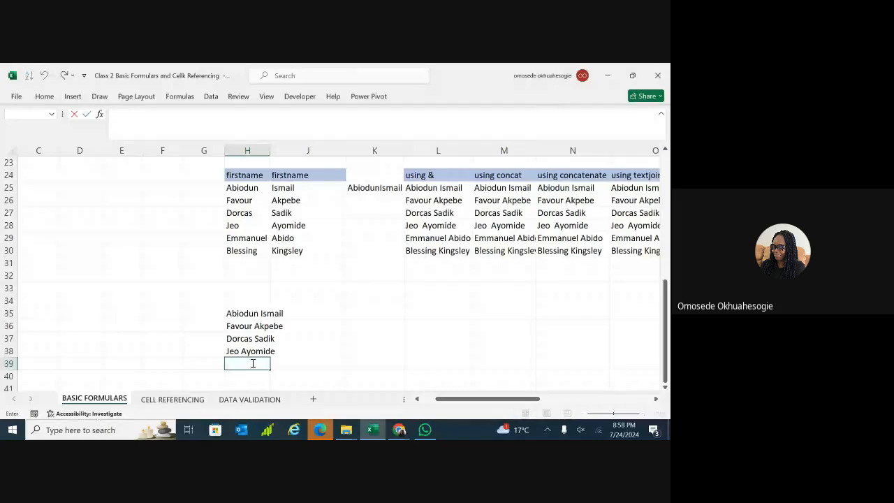
{"action": "scroll", "coordinate": [253, 363], "scroll_direction": "down", "scroll_amount": 2}
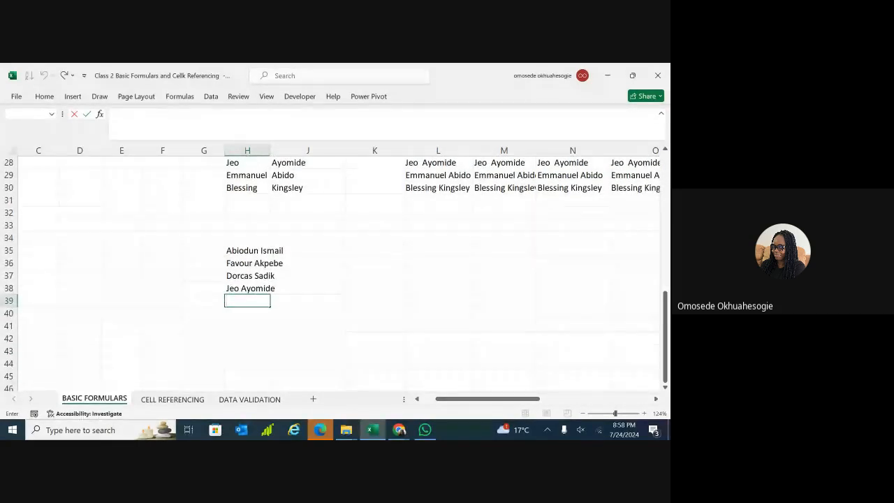
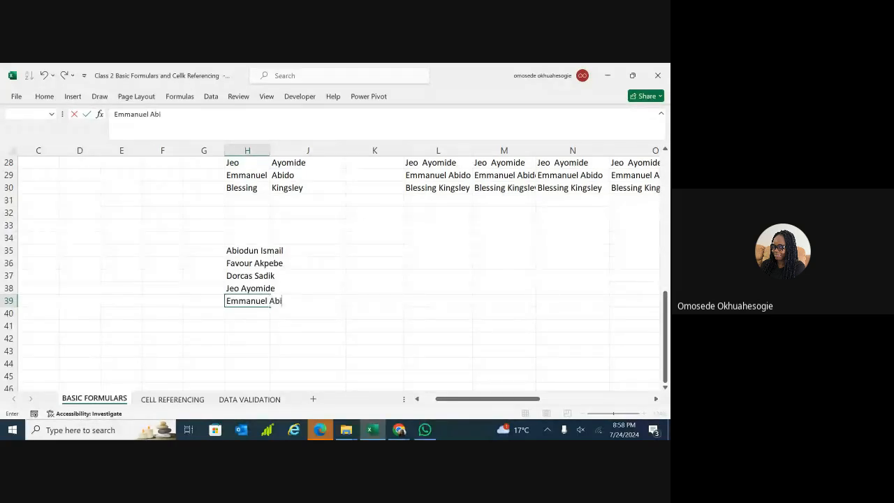
{"action": "double_click", "coordinate": [258, 313]}
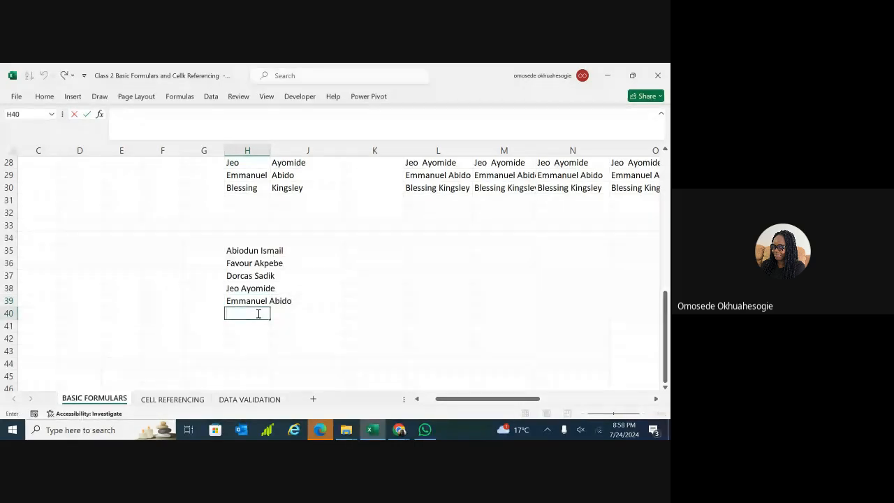
{"action": "type", "text": "bl"}
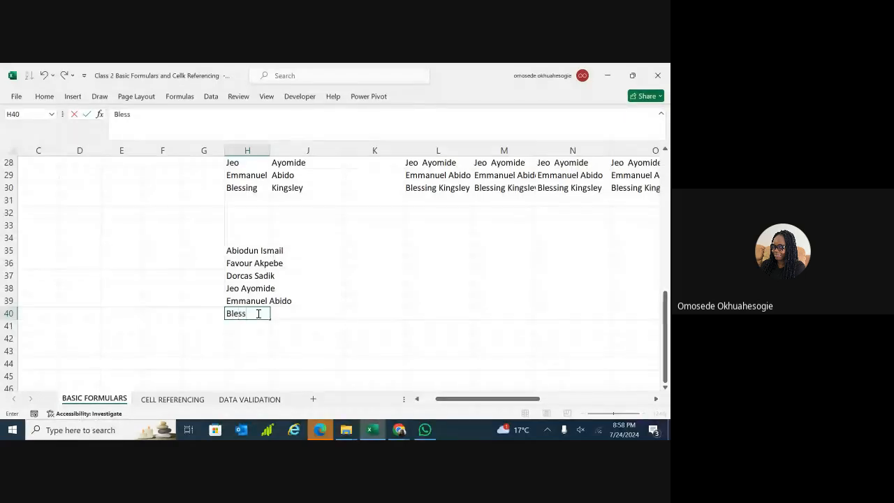
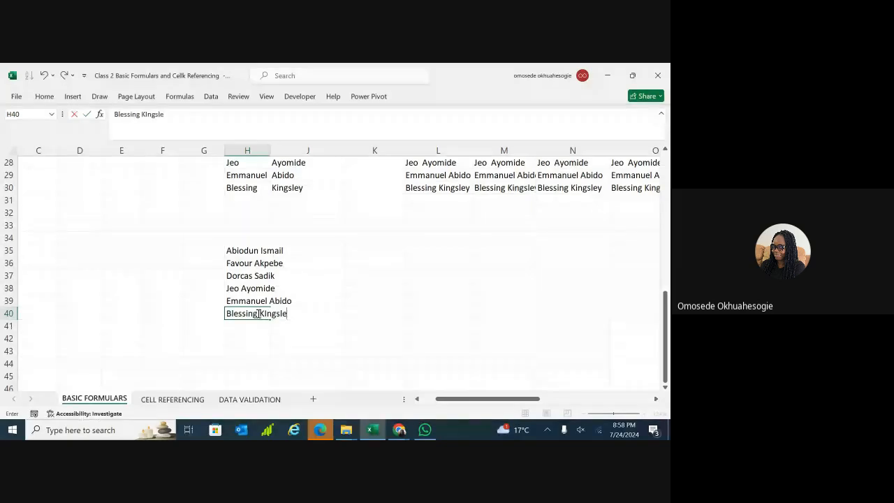
{"action": "left_click", "coordinate": [351, 309]}
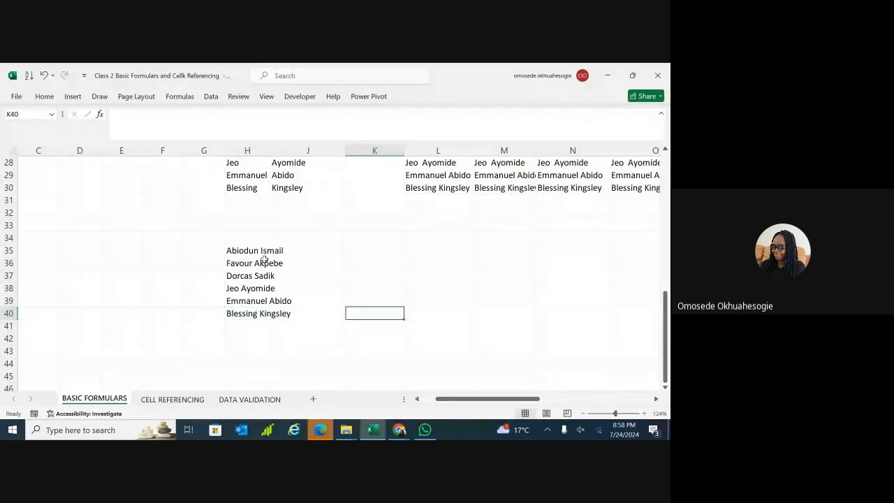
Widen column I, select the six names in H35:H40, and launch Text to Columns.
{"action": "left_click_drag", "start_coordinate": [271, 150], "coordinate": [294, 151]}
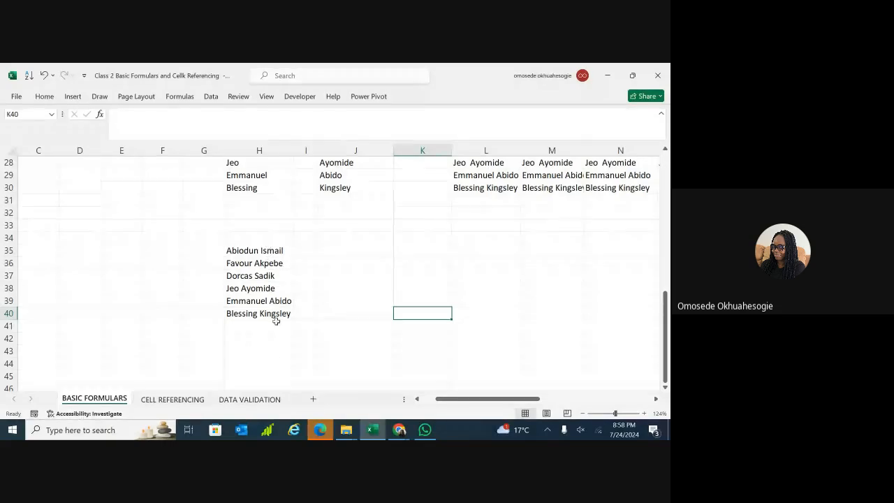
{"action": "left_click_drag", "start_coordinate": [284, 250], "coordinate": [355, 262]}
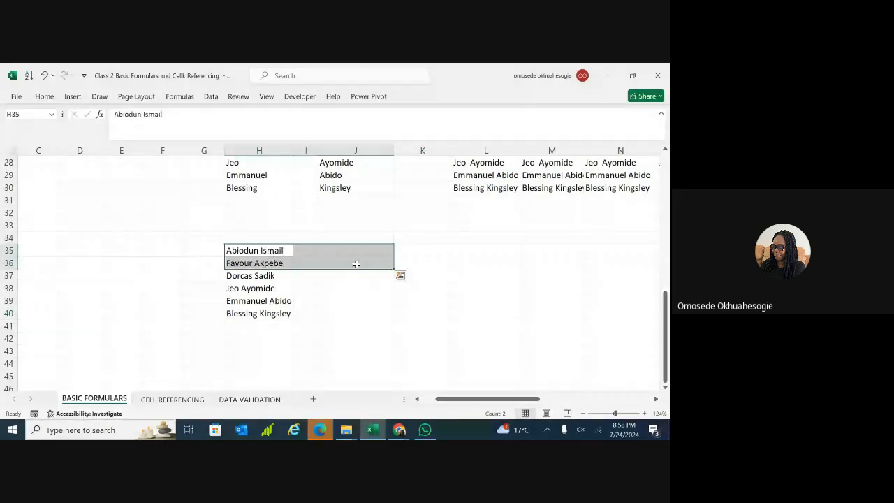
{"action": "left_click", "coordinate": [371, 299]}
{"action": "left_click", "coordinate": [363, 250]}
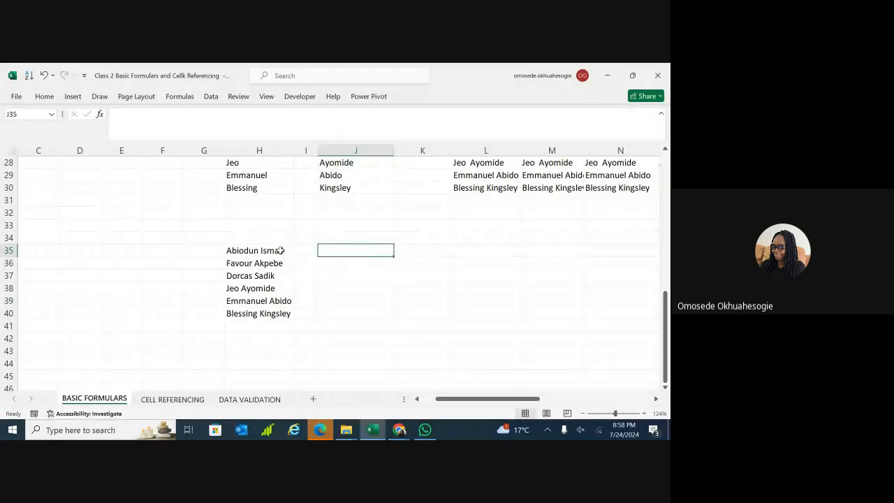
{"action": "left_click_drag", "start_coordinate": [278, 250], "coordinate": [277, 315]}
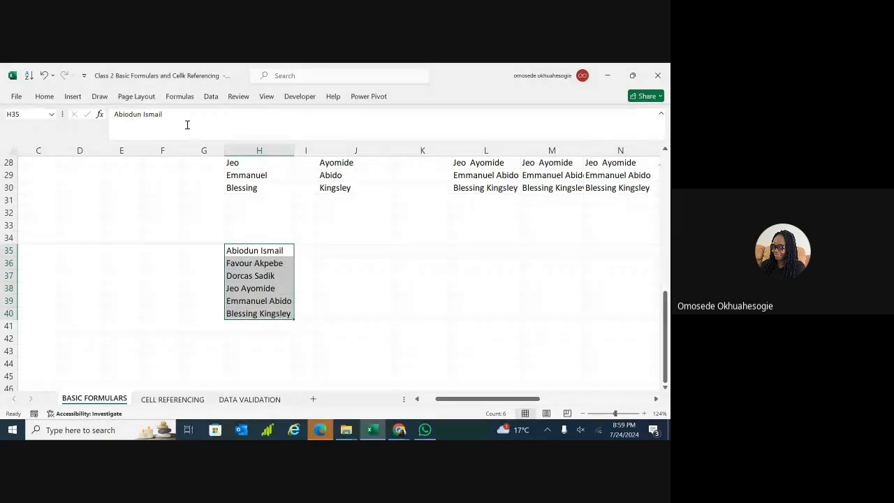
{"action": "left_click", "coordinate": [210, 97]}
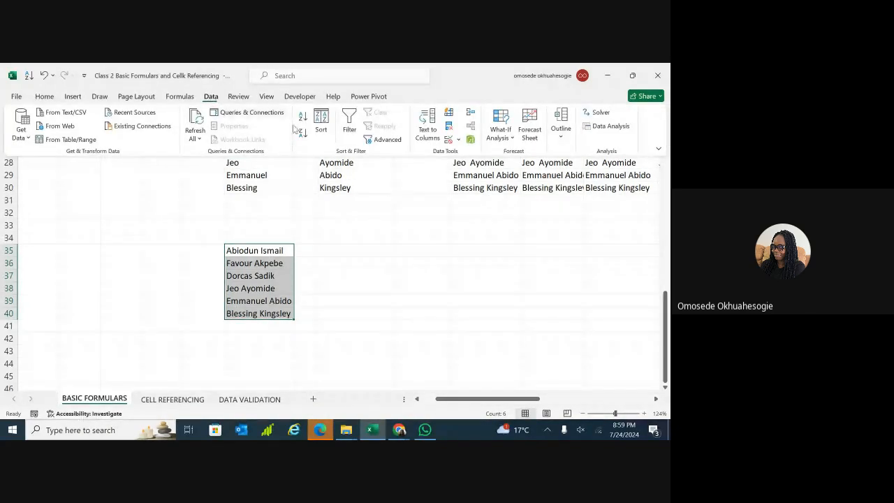
{"action": "left_click", "coordinate": [429, 125]}
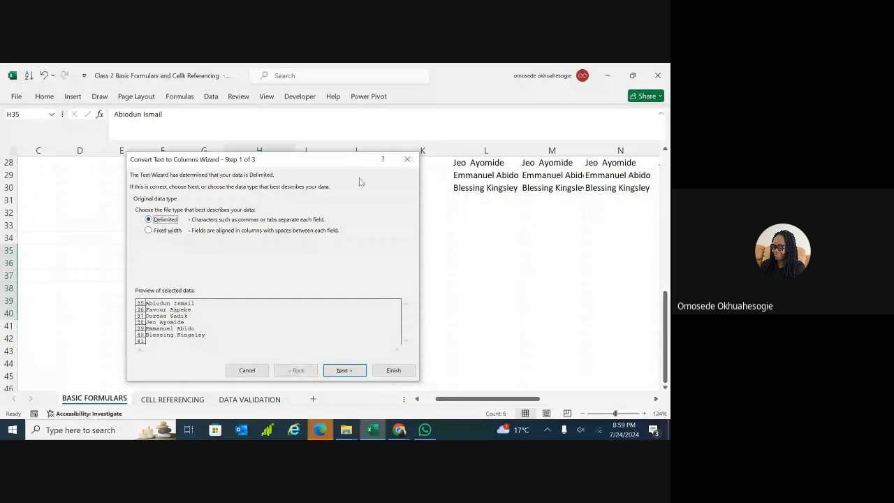
Cancel the wizard and copy the six full names from H35:H40 into L35:L40.
{"action": "left_click", "coordinate": [409, 160]}
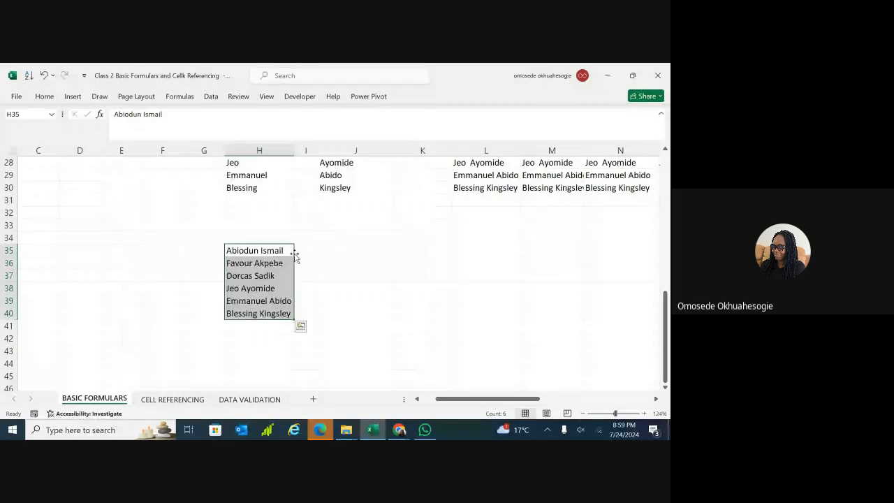
{"action": "key", "text": "ctrl+c"}
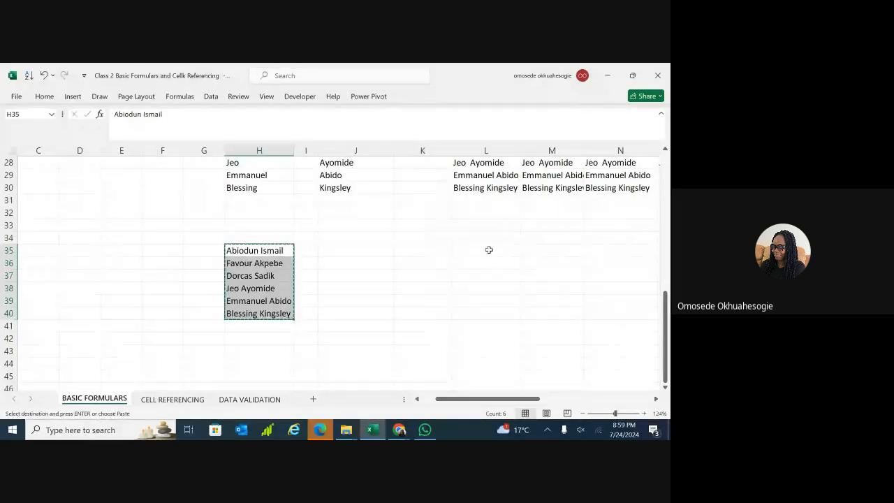
{"action": "left_click", "coordinate": [489, 250]}
{"action": "key", "text": "ctrl+v"}
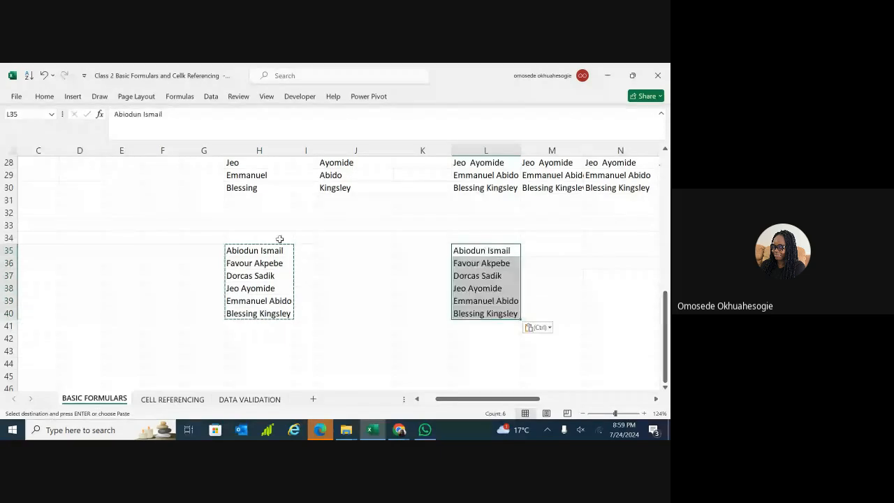
Reselect the original full names in H35:H40.
{"action": "left_click", "coordinate": [326, 238]}
{"action": "left_click", "coordinate": [314, 261]}
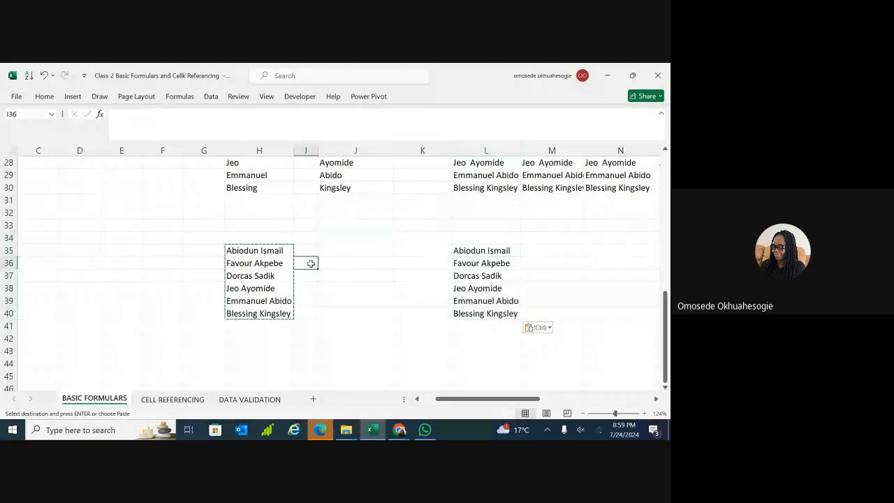
{"action": "double_click", "coordinate": [308, 262]}
{"action": "left_click_drag", "start_coordinate": [272, 251], "coordinate": [274, 314]}
{"action": "left_click", "coordinate": [273, 314]}
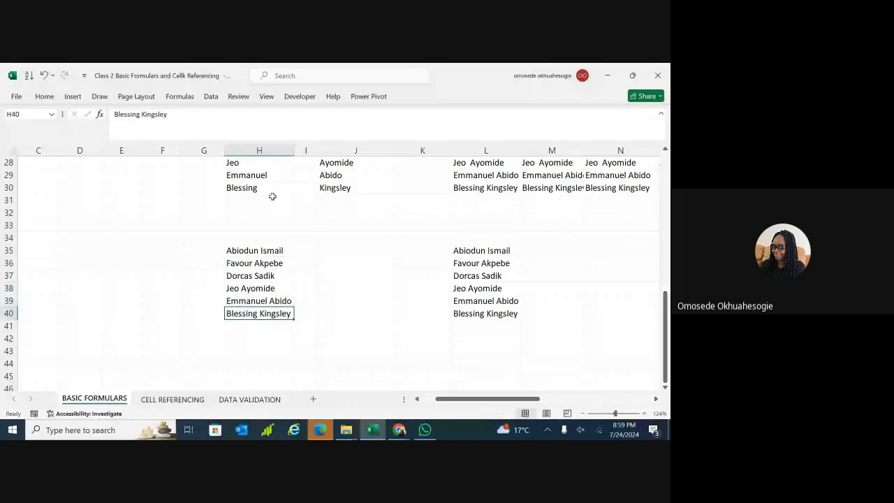
{"action": "left_click_drag", "start_coordinate": [259, 250], "coordinate": [262, 311]}
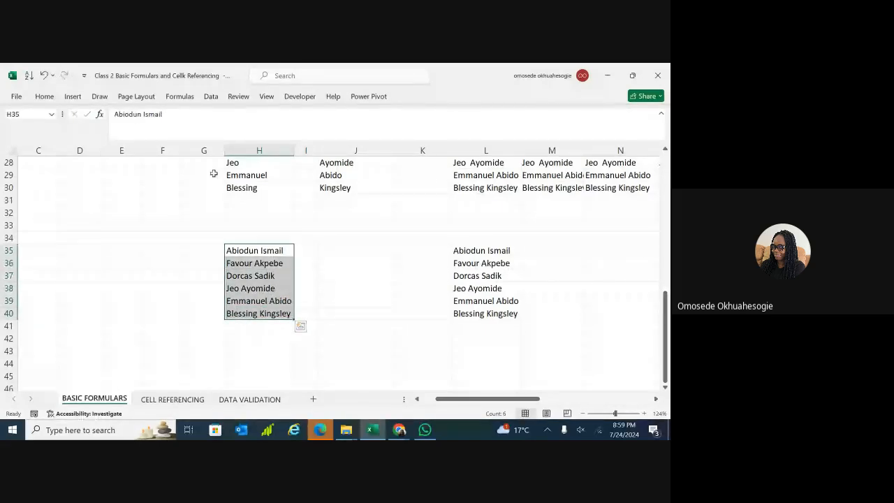
Relaunch Text to Columns on H35:H40, keep Delimited, reposition the wizard and go to Step 2.
{"action": "left_click", "coordinate": [211, 97]}
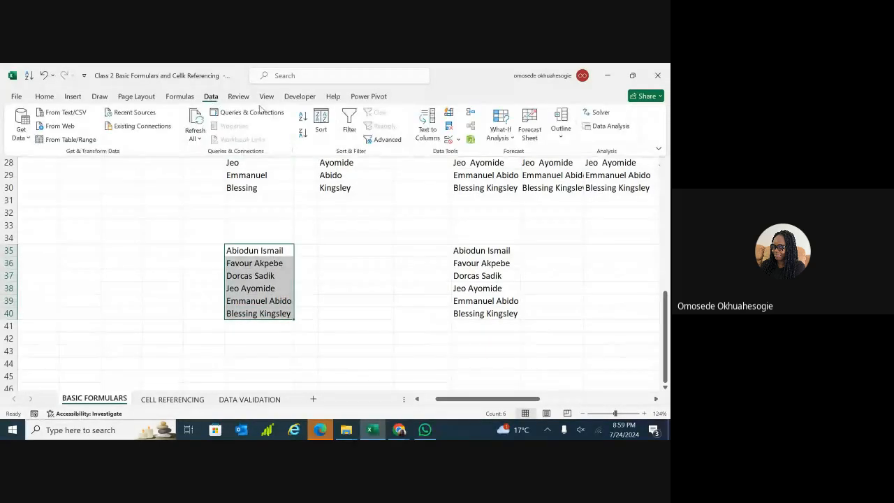
{"action": "left_click", "coordinate": [429, 127]}
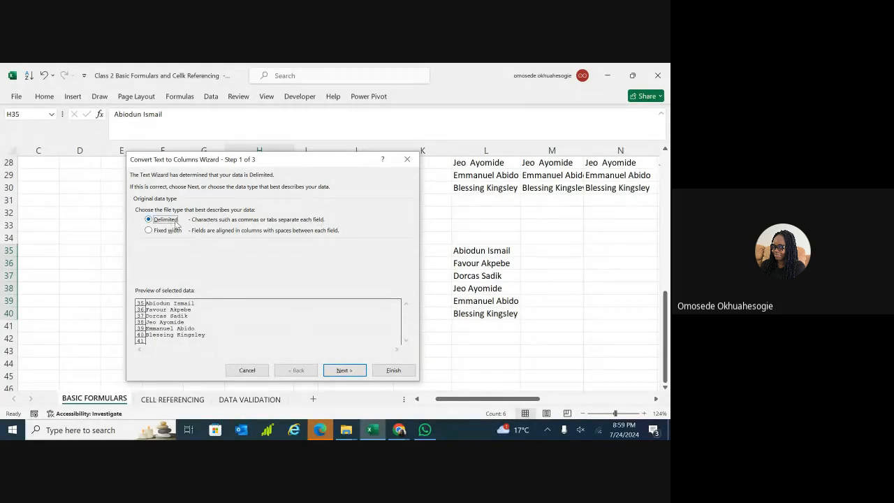
{"action": "left_click_drag", "start_coordinate": [271, 160], "coordinate": [470, 154]}
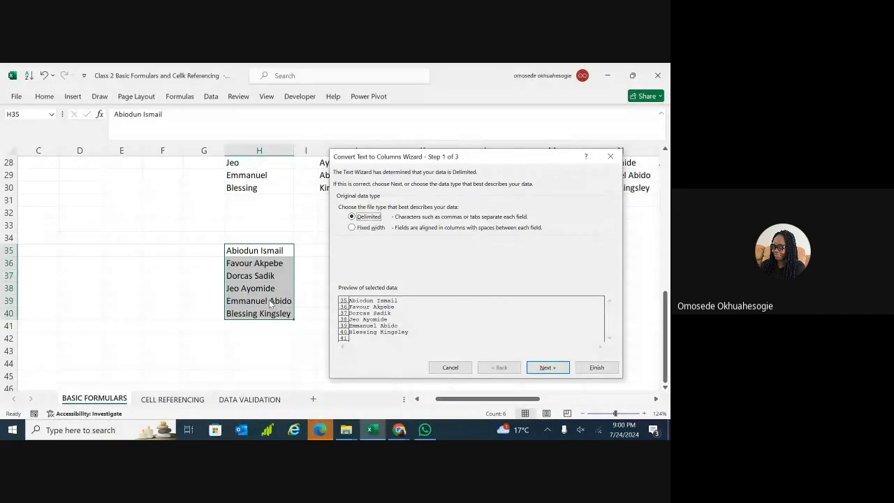
{"action": "left_click_drag", "start_coordinate": [501, 159], "coordinate": [481, 134]}
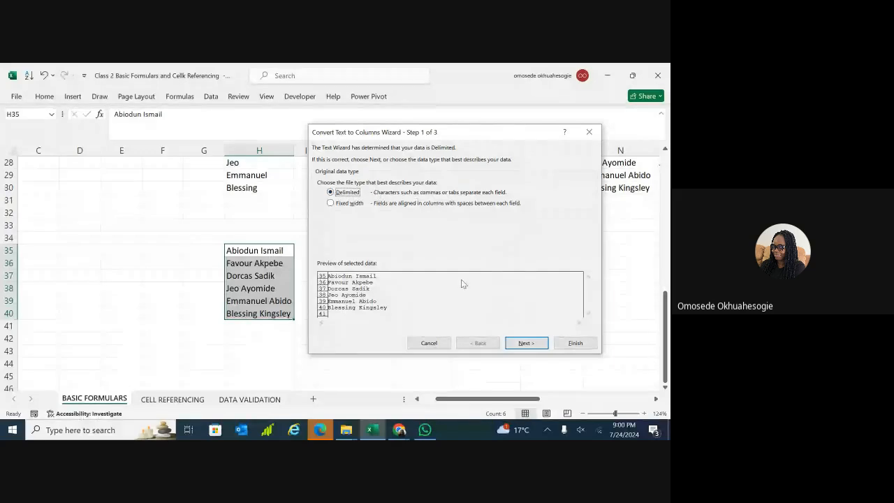
{"action": "left_click", "coordinate": [525, 343]}
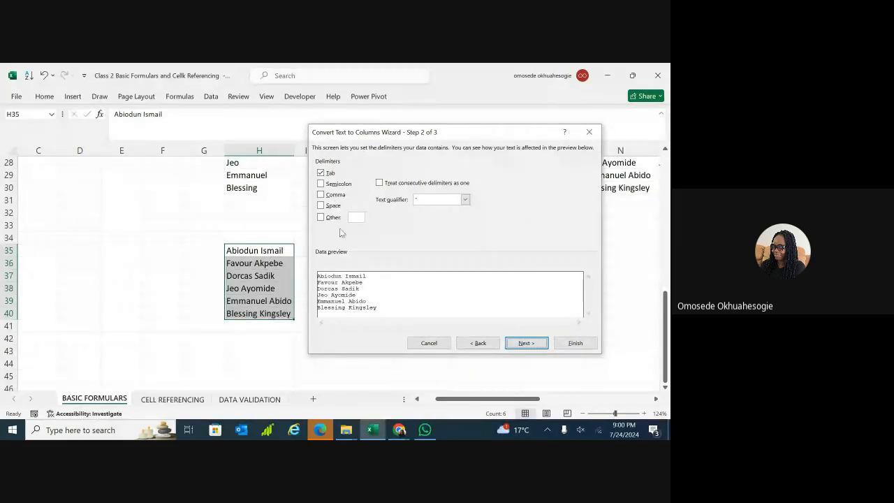
Use Space instead of Tab as the delimiter and advance to Step 3.
{"action": "left_click", "coordinate": [321, 206]}
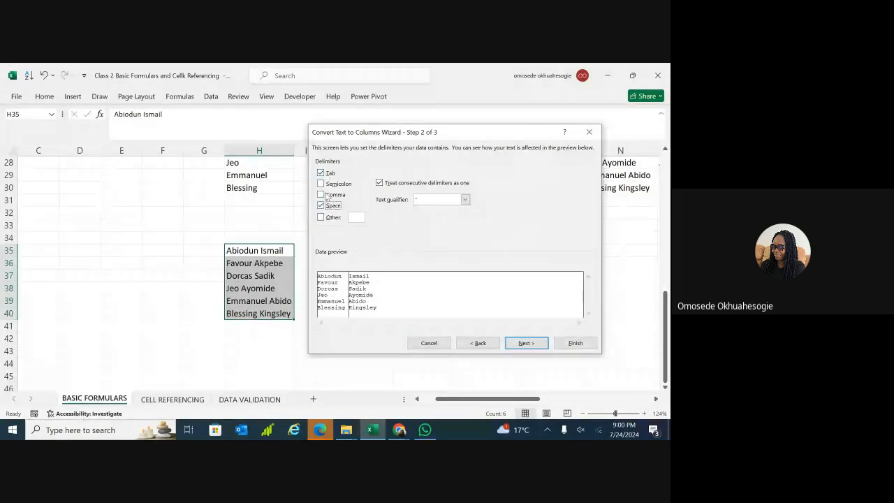
{"action": "left_click", "coordinate": [321, 173]}
{"action": "left_click", "coordinate": [530, 343]}
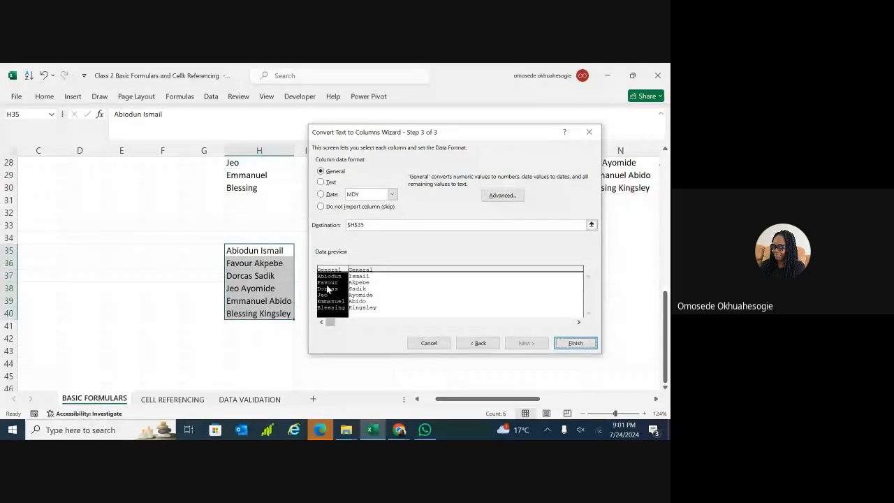
Keep the General column format and finish, putting first names in H and surnames in I.
{"action": "left_click", "coordinate": [320, 182]}
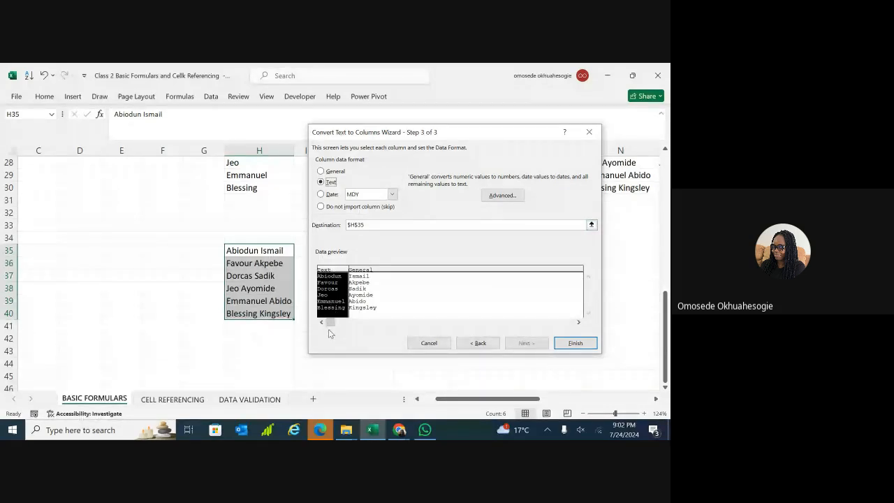
{"action": "left_click", "coordinate": [321, 172]}
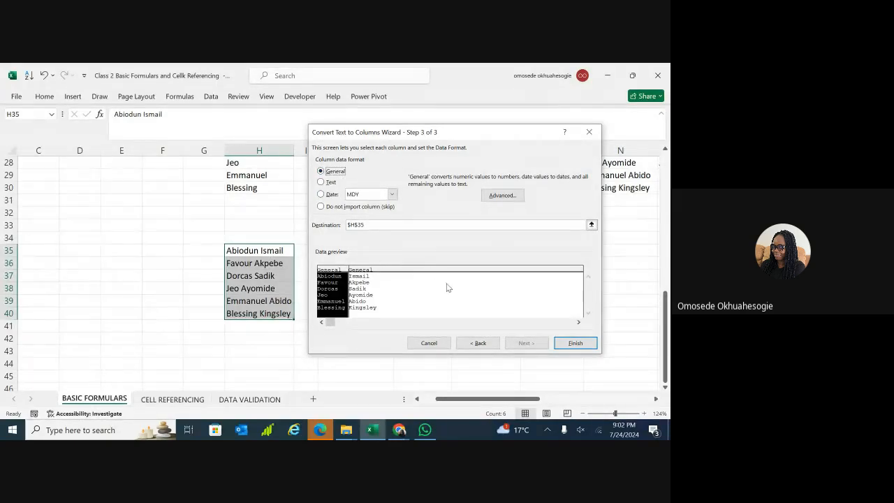
{"action": "left_click", "coordinate": [571, 345]}
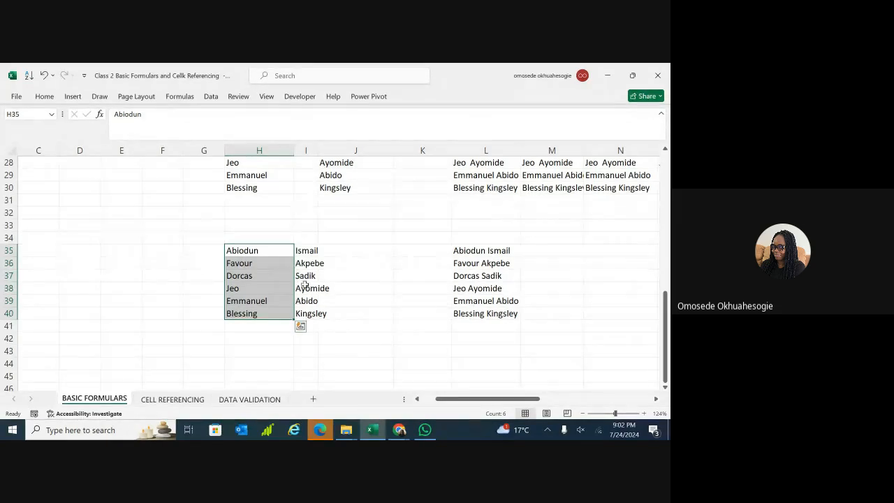
Undo the Text to Columns split with Ctrl+Z and reselect the full names in H35:H40.
{"action": "left_click", "coordinate": [335, 341]}
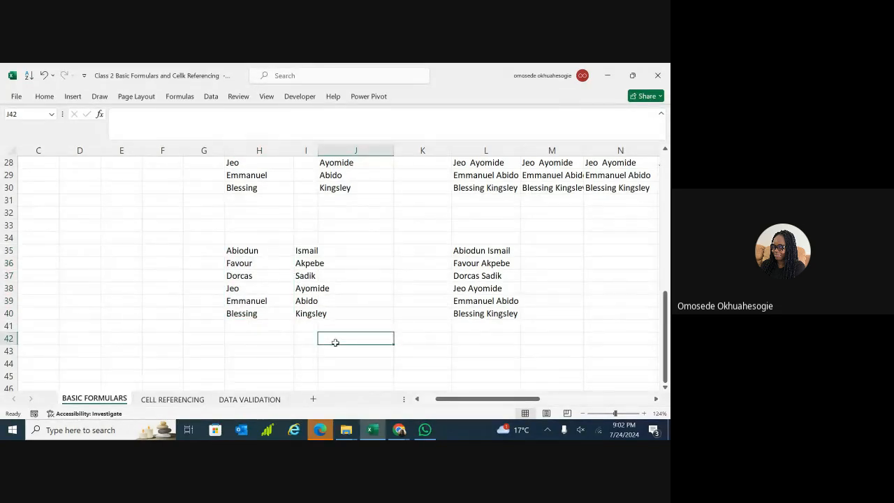
{"action": "key", "text": "ctrl+z"}
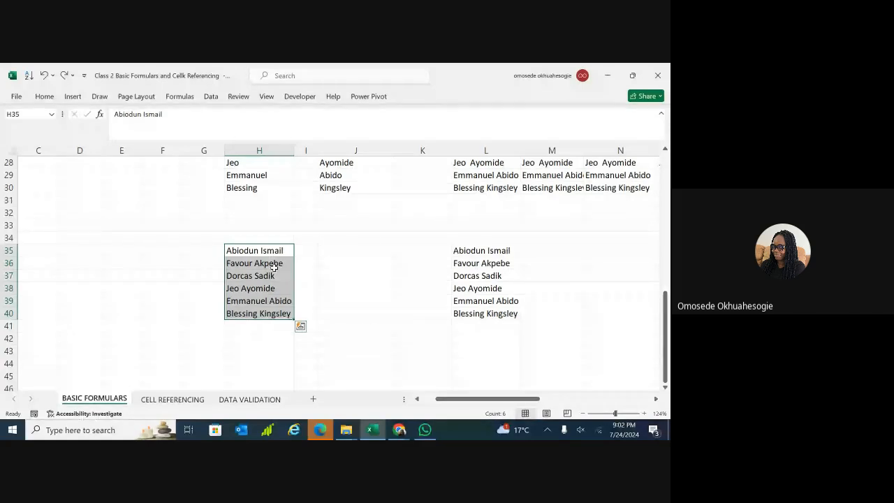
{"action": "left_click", "coordinate": [376, 241]}
{"action": "left_click", "coordinate": [279, 250]}
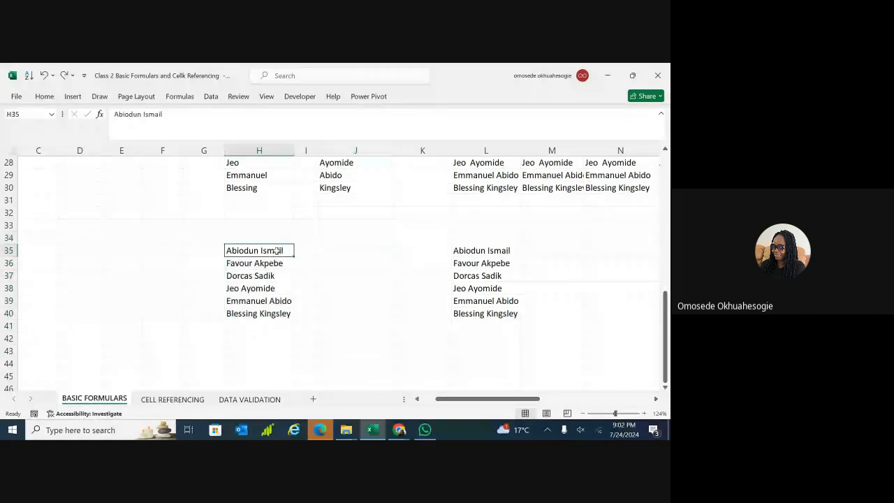
{"action": "left_click_drag", "start_coordinate": [277, 252], "coordinate": [276, 313]}
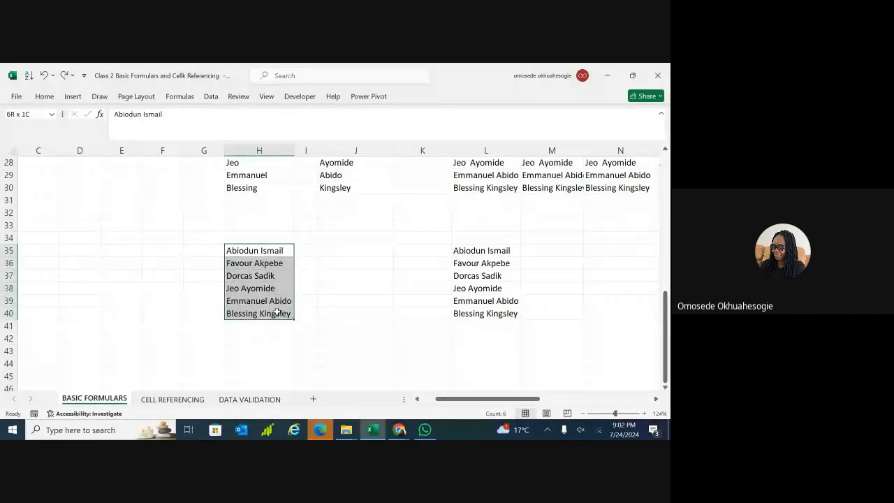
{"action": "left_click", "coordinate": [256, 250]}
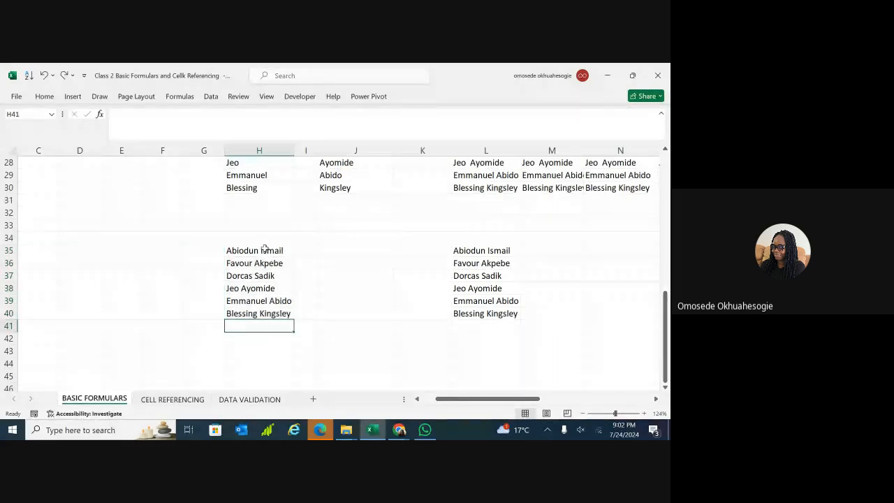
{"action": "left_click_drag", "start_coordinate": [266, 250], "coordinate": [268, 314]}
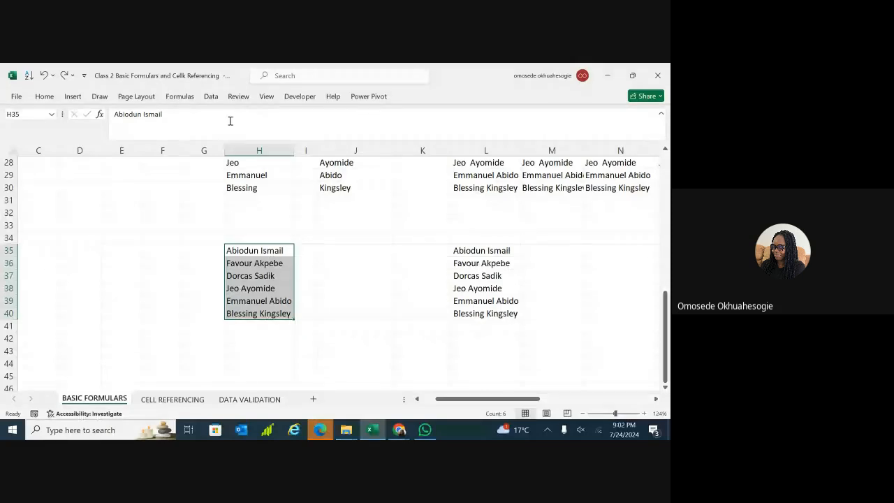
Launch Text to Columns on H35:H40, advance to the delimiter step, then return to Step 1.
{"action": "left_click", "coordinate": [211, 98]}
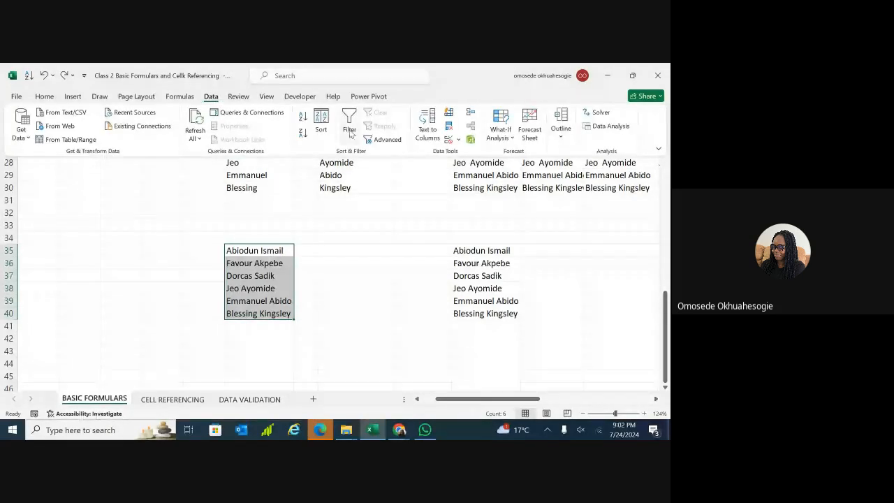
{"action": "left_click", "coordinate": [428, 129]}
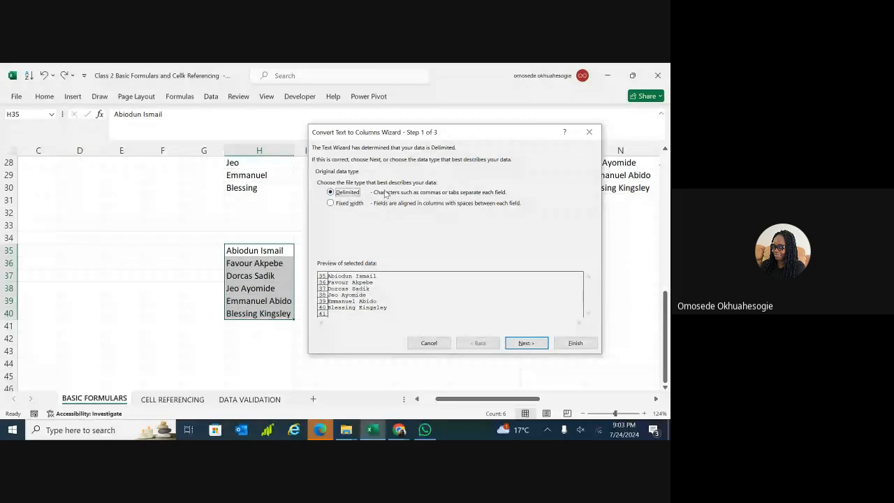
{"action": "key", "text": "Return"}
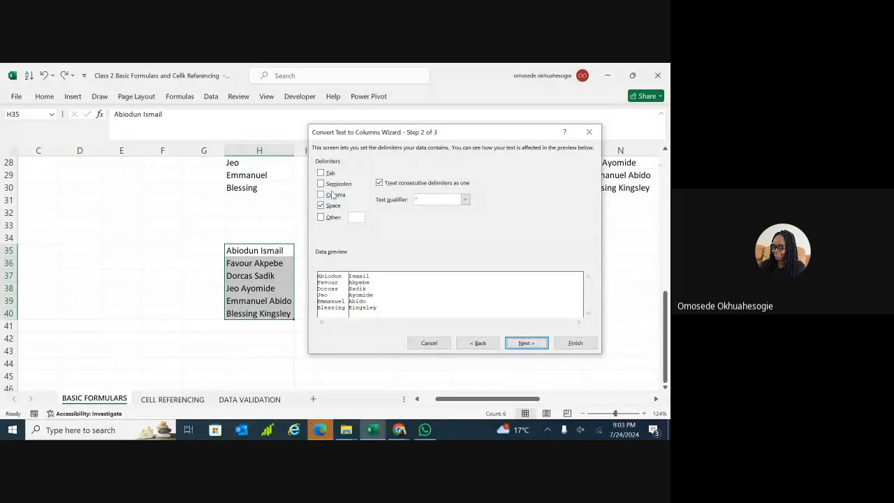
{"action": "left_click", "coordinate": [477, 343]}
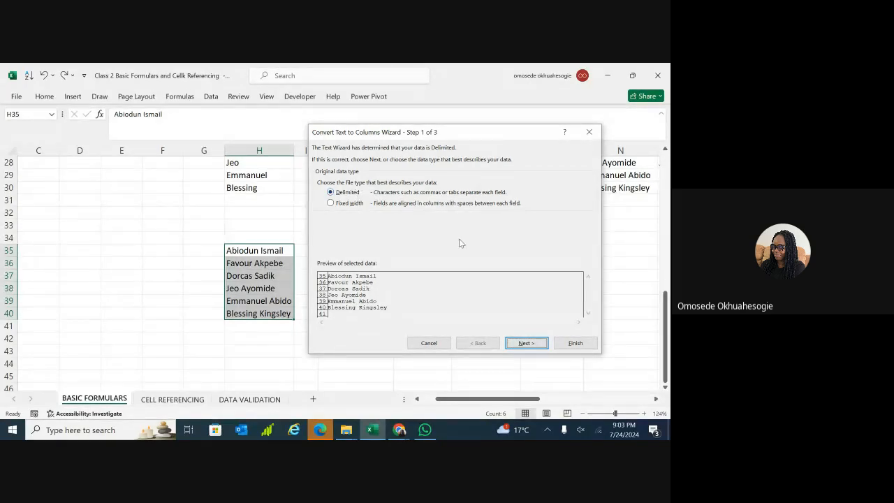
Finish the wizard with General format, putting first names in H35:H40 and surnames in I35:I40.
{"action": "left_click", "coordinate": [526, 343]}
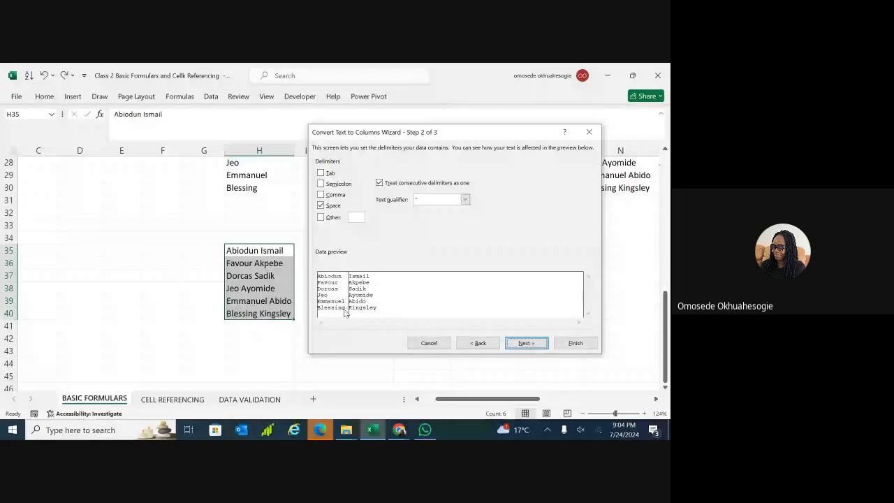
{"action": "left_click", "coordinate": [527, 344]}
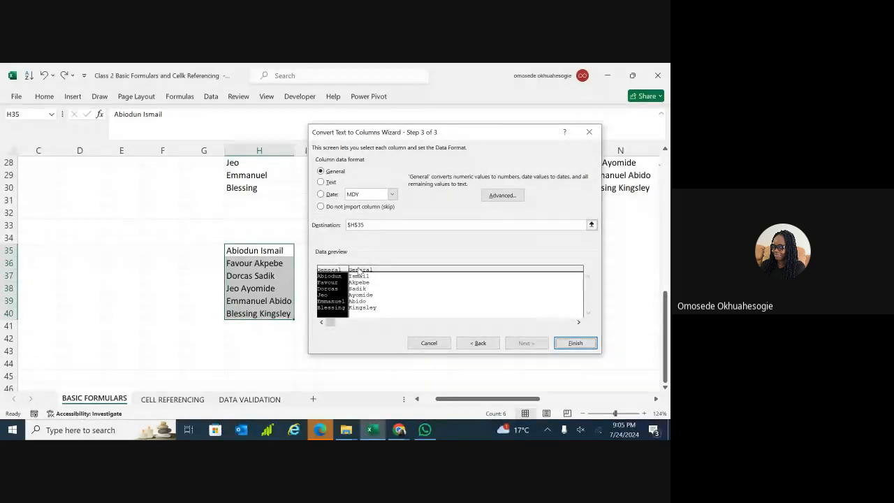
{"action": "left_click", "coordinate": [359, 271]}
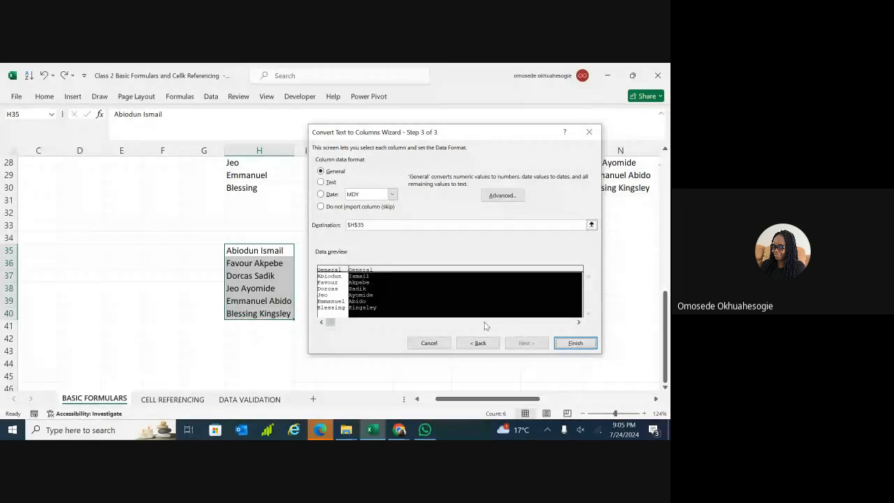
{"action": "left_click", "coordinate": [565, 343]}
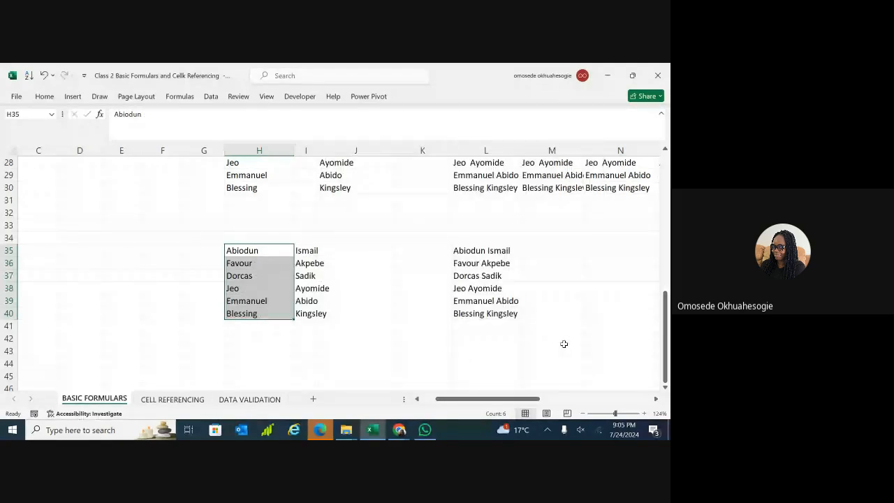
{"action": "left_click", "coordinate": [357, 201]}
Undo the name split so H35:H40 hold the full names again.
{"action": "double_click", "coordinate": [271, 238]}
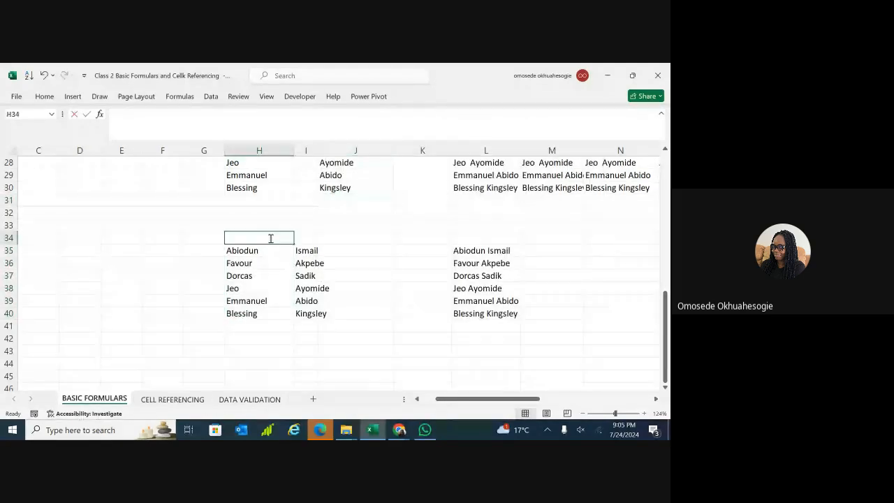
{"action": "double_click", "coordinate": [307, 238]}
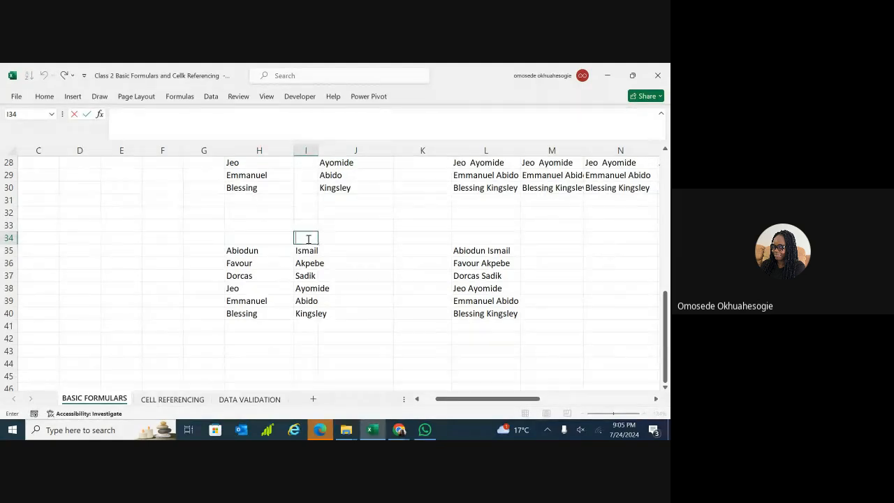
{"action": "left_click", "coordinate": [345, 273]}
{"action": "key", "text": "ctrl+z"}
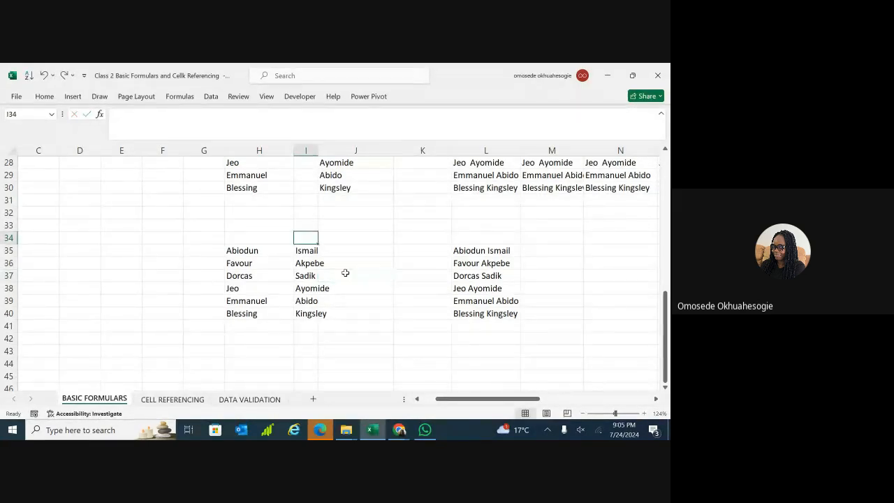
{"action": "key", "text": "ctrl+z"}
{"action": "key", "text": "ctrl+z"}
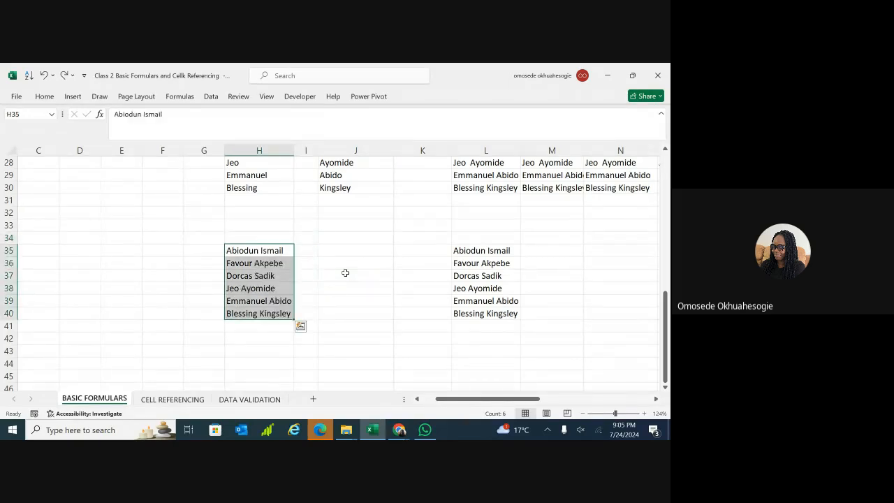
{"action": "double_click", "coordinate": [261, 250]}
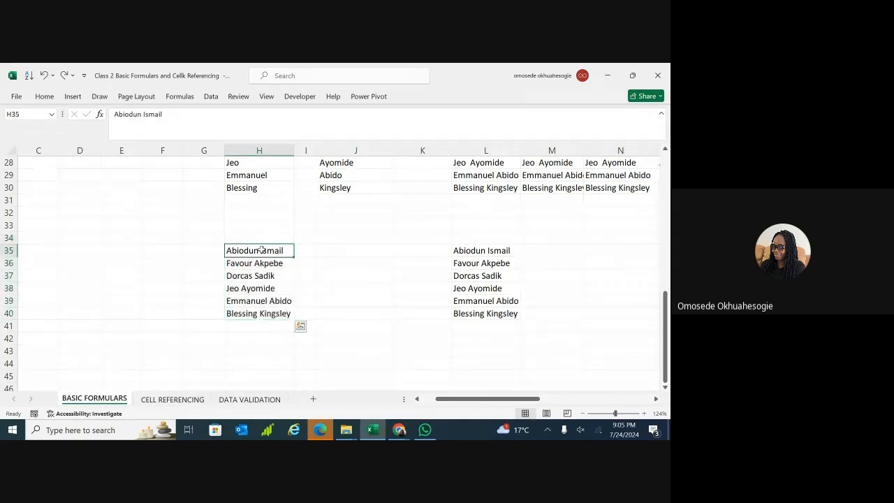
{"action": "key", "text": "BackSpace"}
{"action": "type", "text": ","}
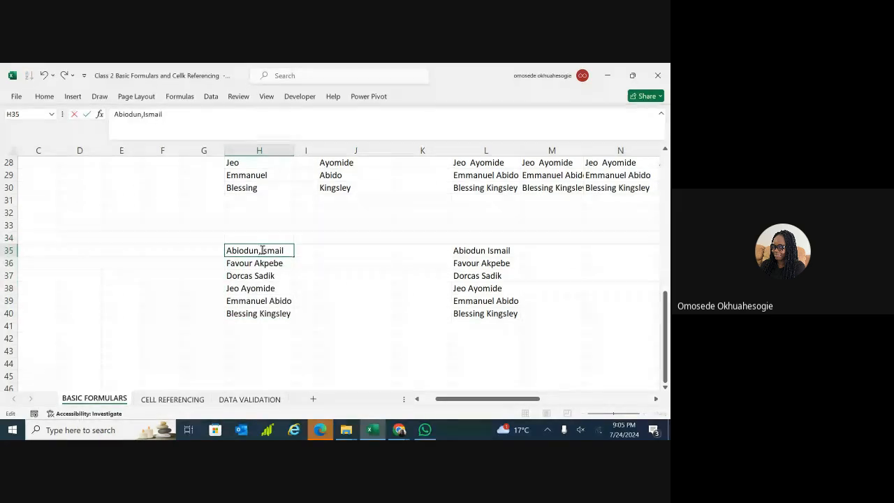
{"action": "double_click", "coordinate": [257, 263]}
{"action": "key", "text": "BackSpace"}
{"action": "type", "text": ","}
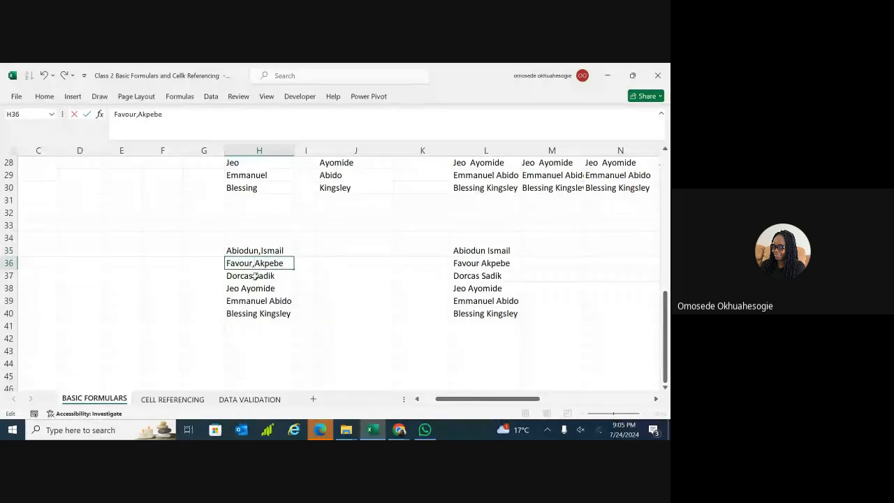
{"action": "double_click", "coordinate": [256, 276]}
{"action": "key", "text": "BackSpace"}
{"action": "type", "text": ","}
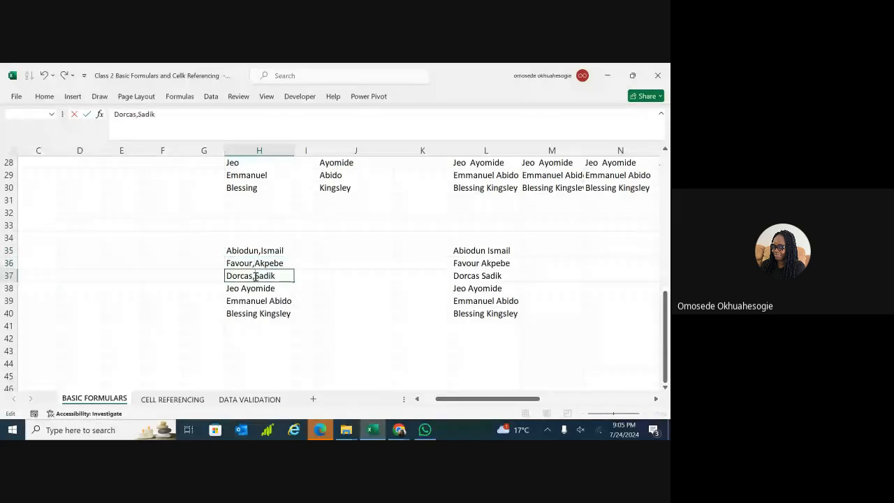
{"action": "double_click", "coordinate": [243, 287]}
{"action": "key", "text": "BackSpace"}
{"action": "type", "text": ","}
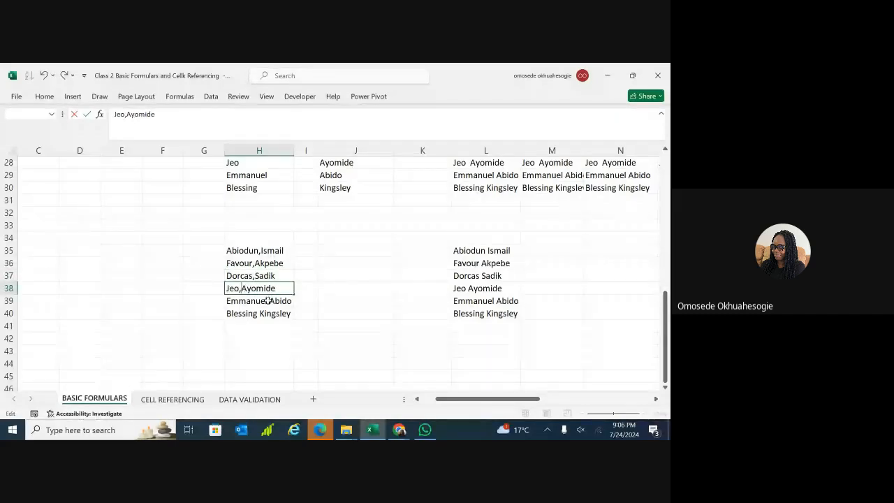
{"action": "double_click", "coordinate": [270, 301]}
{"action": "key", "text": "BackSpace"}
{"action": "type", "text": ","}
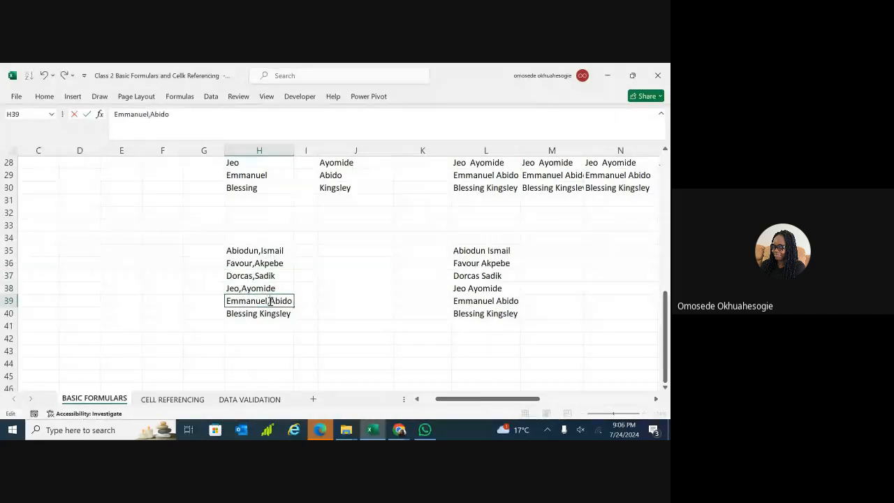
{"action": "double_click", "coordinate": [260, 314]}
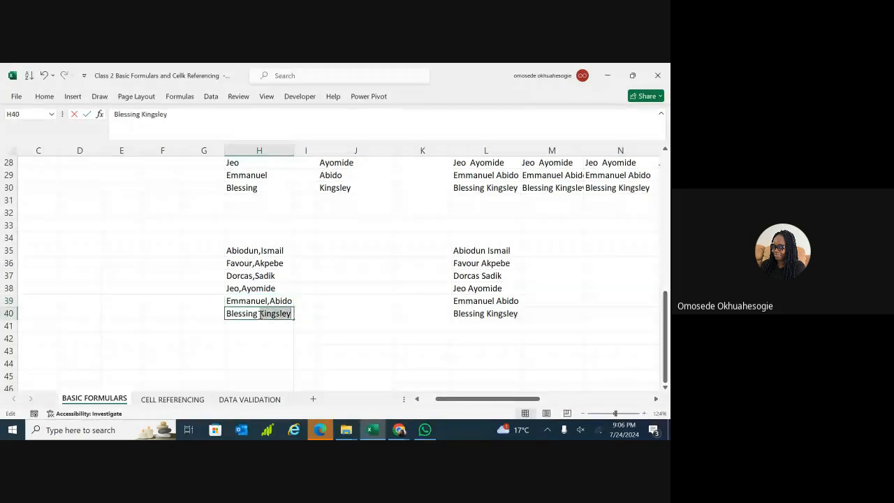
{"action": "left_click", "coordinate": [260, 314]}
{"action": "key", "text": "BackSpace"}
{"action": "type", "text": ","}
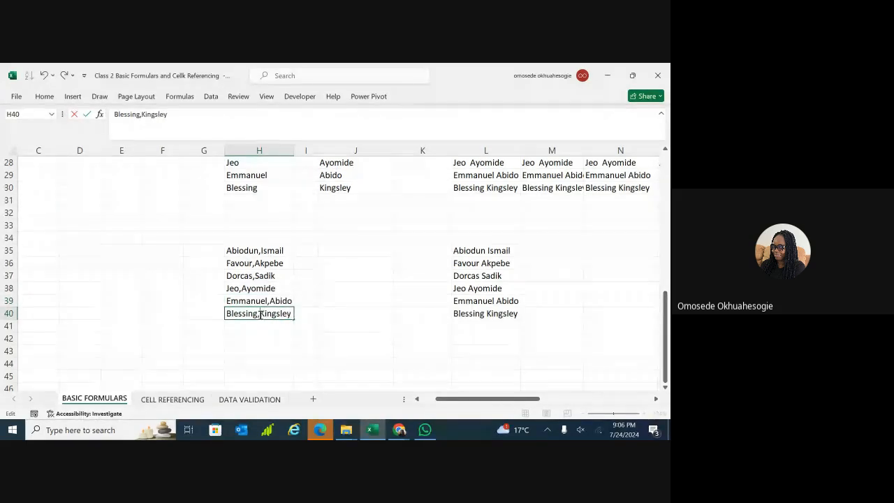
{"action": "left_click", "coordinate": [297, 330]}
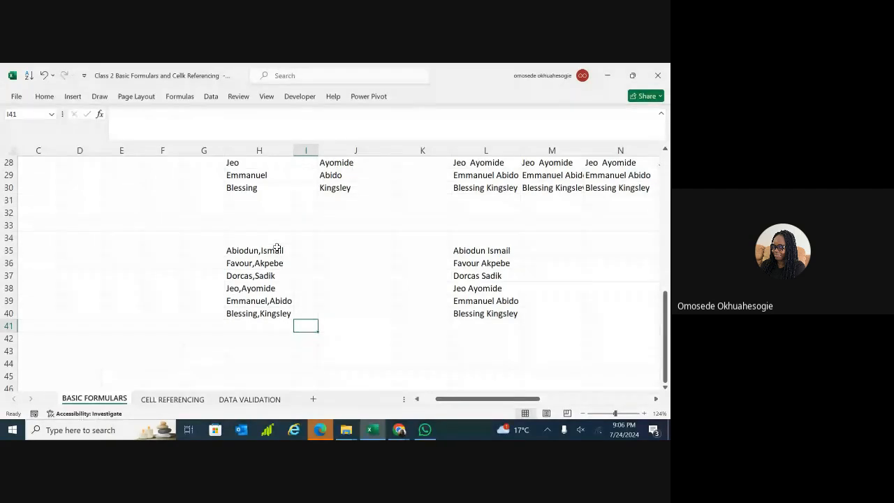
Select the comma-joined names in H35:H40 and launch Data > Text to Columns.
{"action": "left_click_drag", "start_coordinate": [273, 252], "coordinate": [271, 314]}
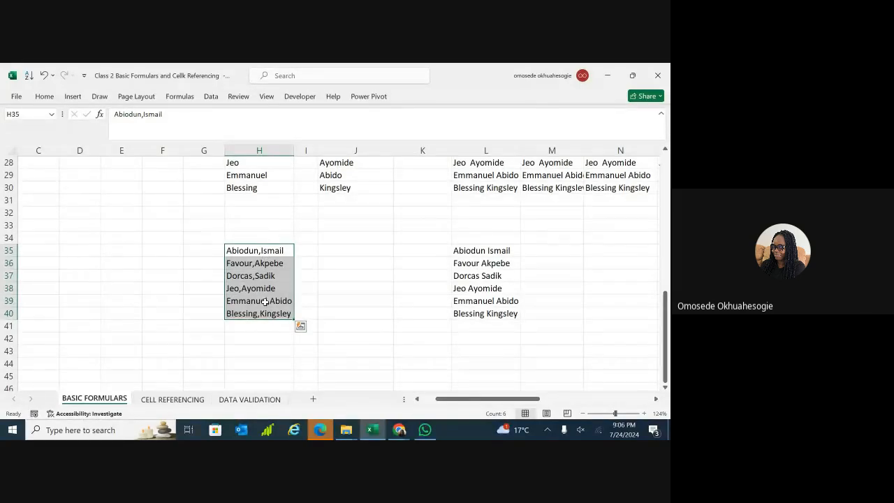
{"action": "left_click", "coordinate": [265, 302]}
{"action": "left_click_drag", "start_coordinate": [255, 250], "coordinate": [260, 312]}
{"action": "left_click", "coordinate": [211, 98]}
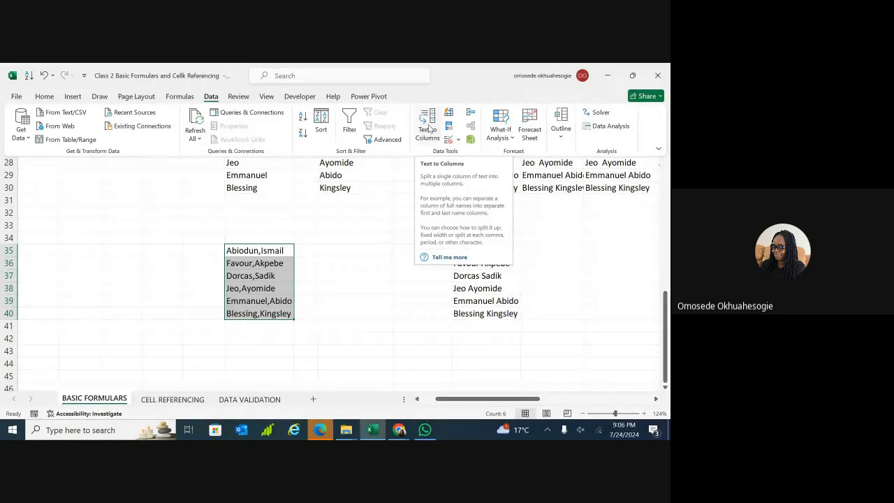
{"action": "left_click", "coordinate": [431, 121]}
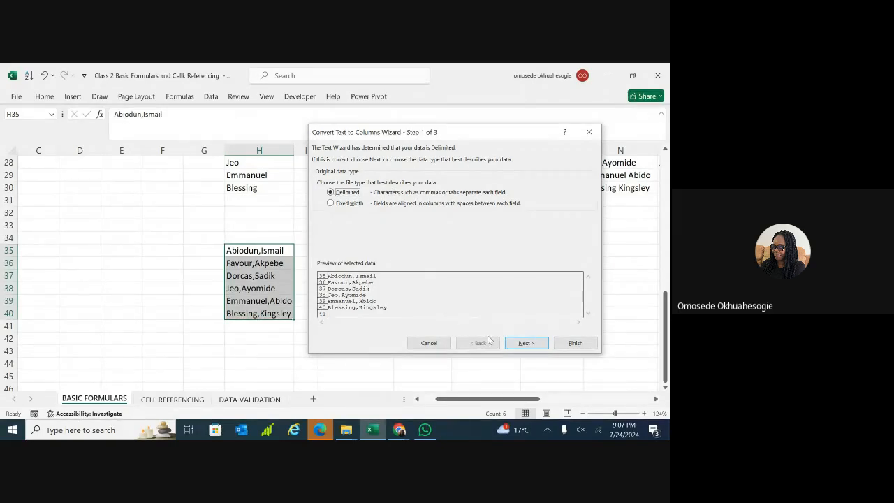
Choose Delimited with Comma as the only separator, unticking Space.
{"action": "left_click", "coordinate": [525, 343]}
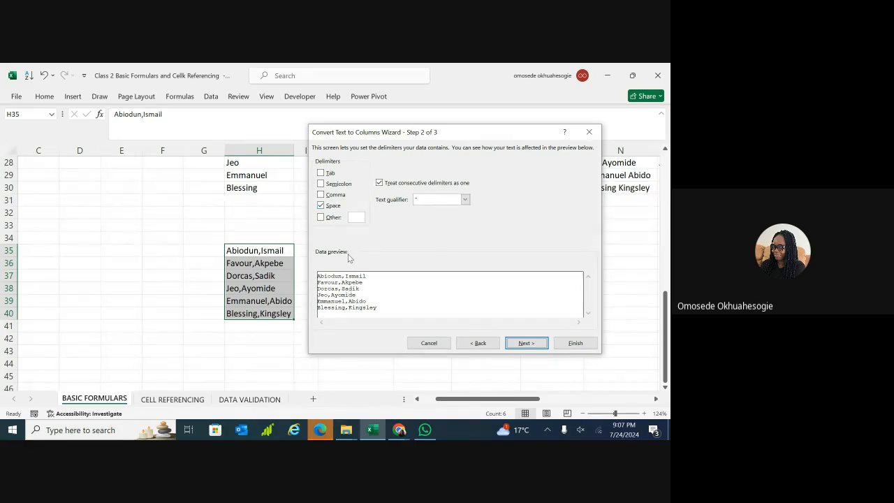
{"action": "left_click", "coordinate": [322, 196]}
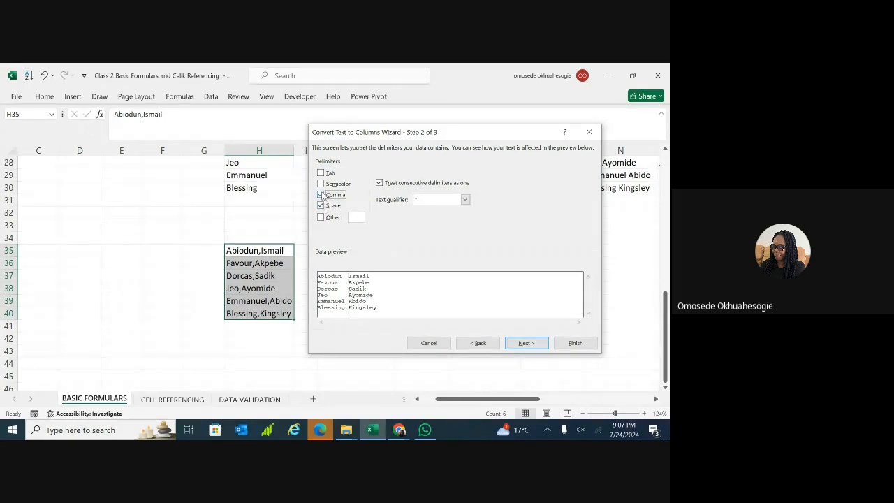
{"action": "left_click", "coordinate": [322, 206]}
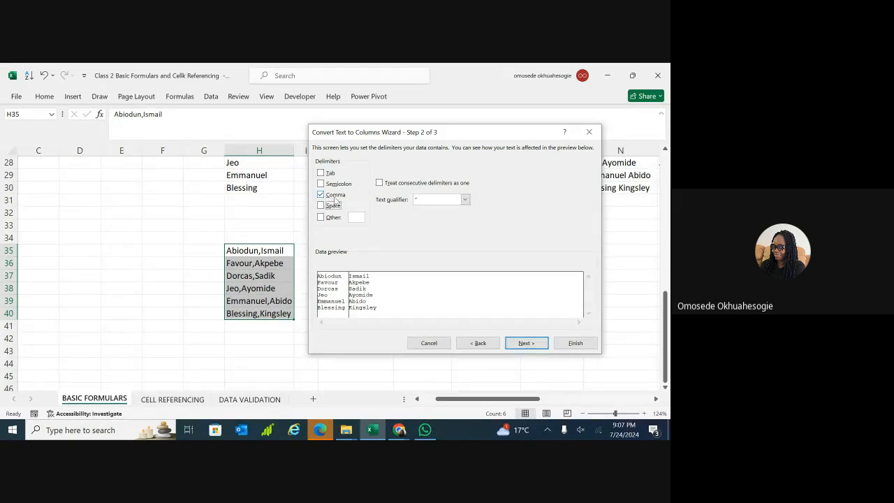
{"action": "left_click", "coordinate": [322, 195]}
{"action": "left_click", "coordinate": [321, 206]}
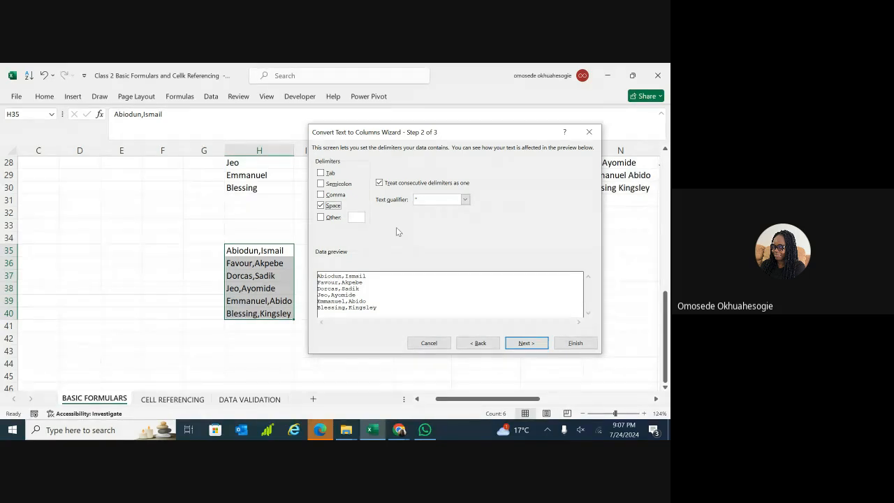
{"action": "left_click", "coordinate": [322, 195]}
{"action": "left_click", "coordinate": [321, 206]}
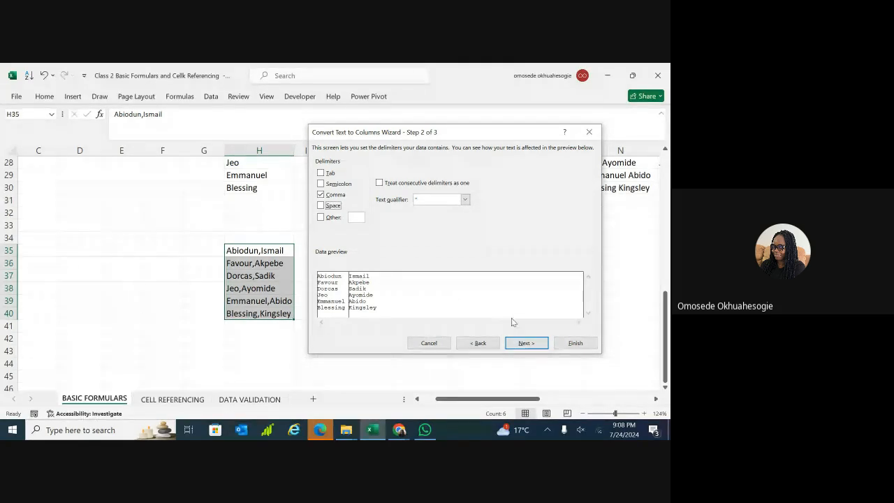
{"action": "left_click", "coordinate": [525, 343]}
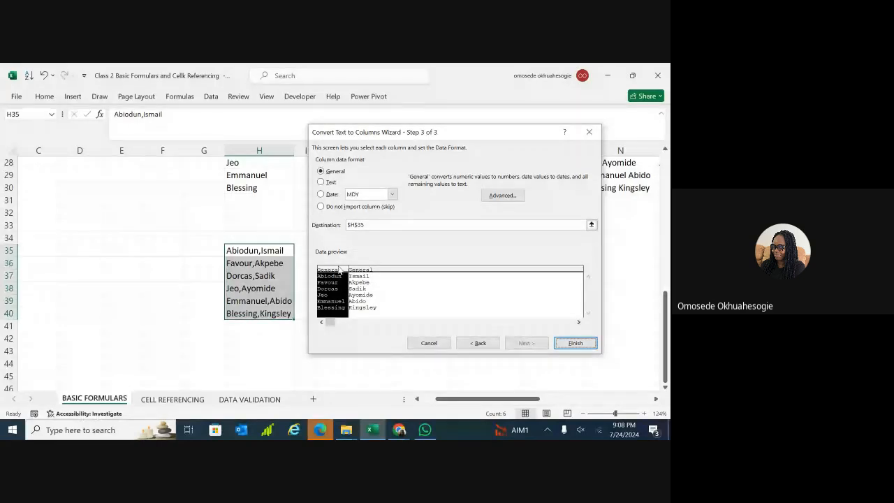
Set both the first-name and surname columns to Text and finish the split.
{"action": "left_click", "coordinate": [322, 181]}
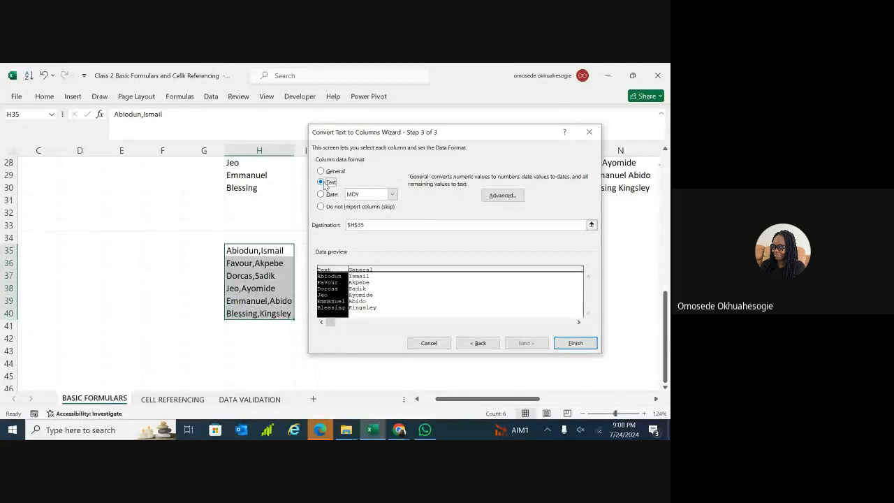
{"action": "left_click", "coordinate": [362, 276]}
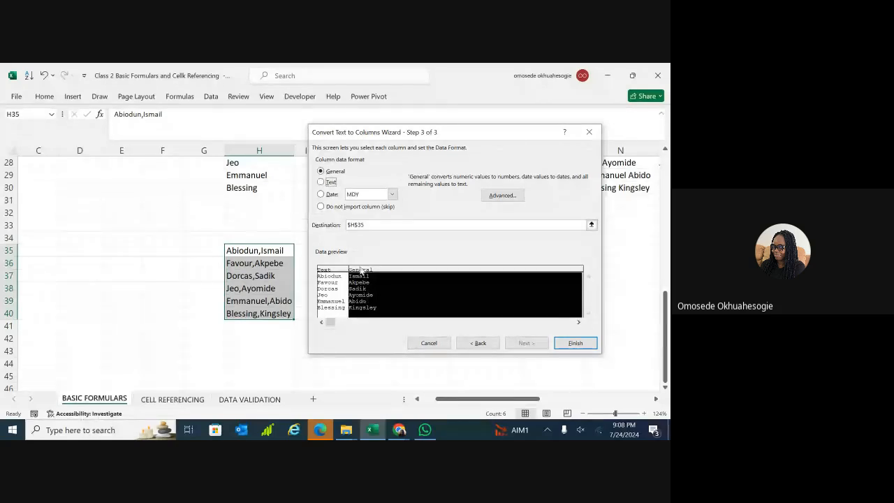
{"action": "left_click", "coordinate": [321, 182]}
{"action": "left_click", "coordinate": [575, 342]}
{"action": "left_click", "coordinate": [485, 347]}
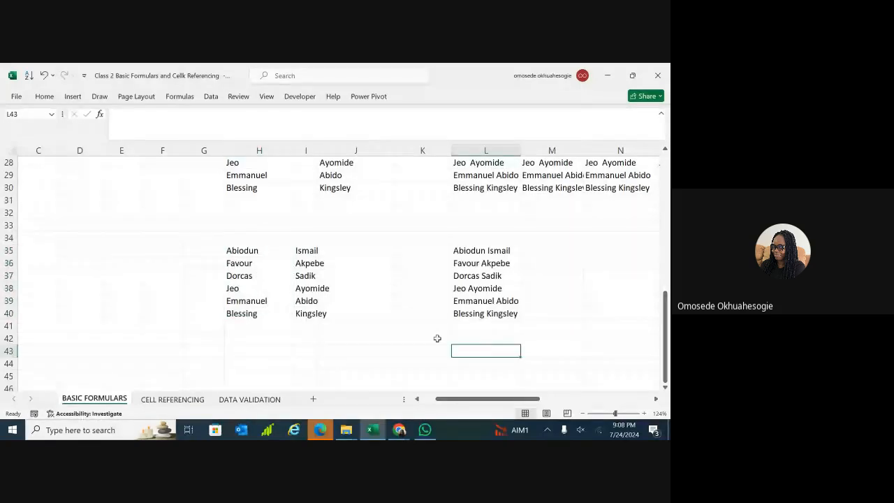
{"action": "left_click", "coordinate": [416, 337]}
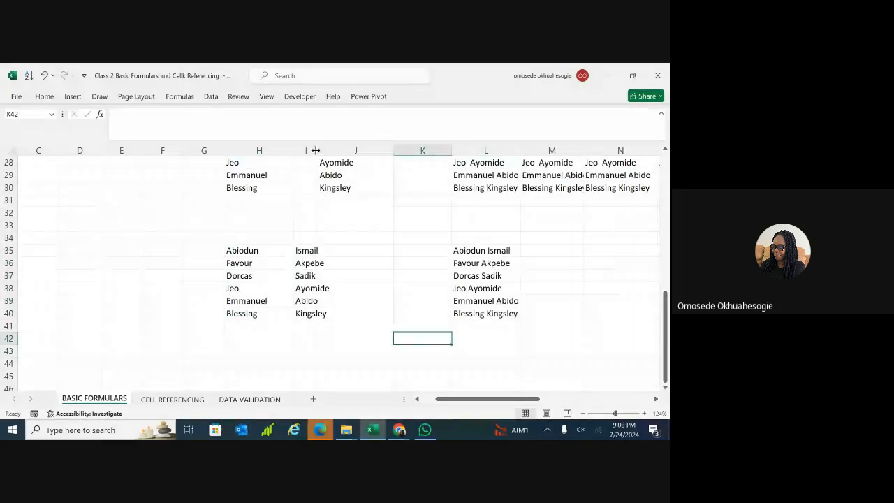
{"action": "left_click_drag", "start_coordinate": [317, 151], "coordinate": [331, 152]}
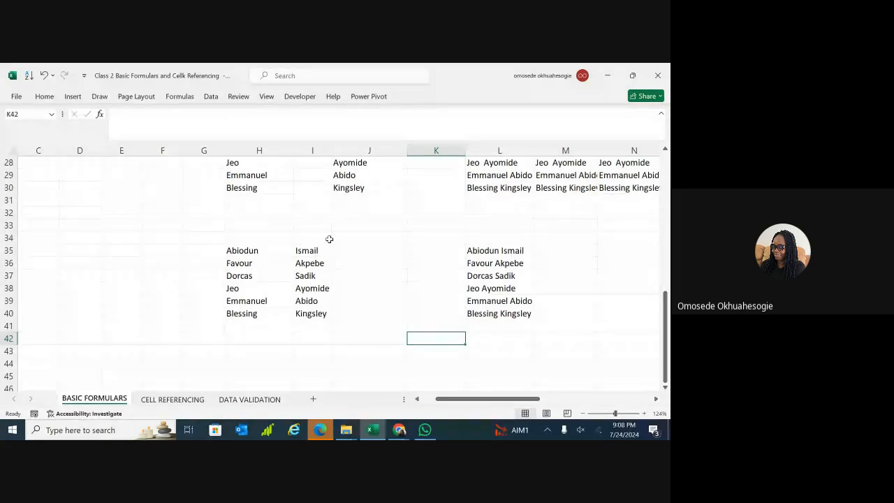
{"action": "key", "text": "ctrl+z"}
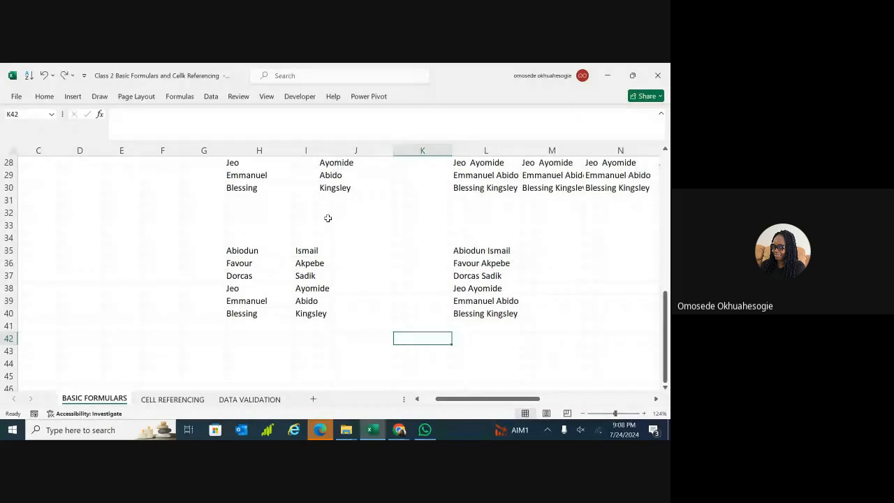
{"action": "key", "text": "ctrl+z"}
{"action": "left_click", "coordinate": [276, 252]}
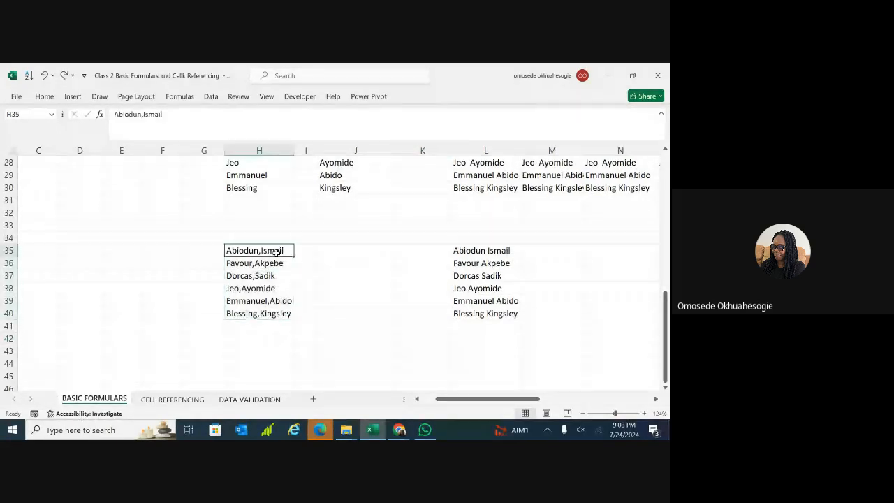
{"action": "double_click", "coordinate": [283, 251]}
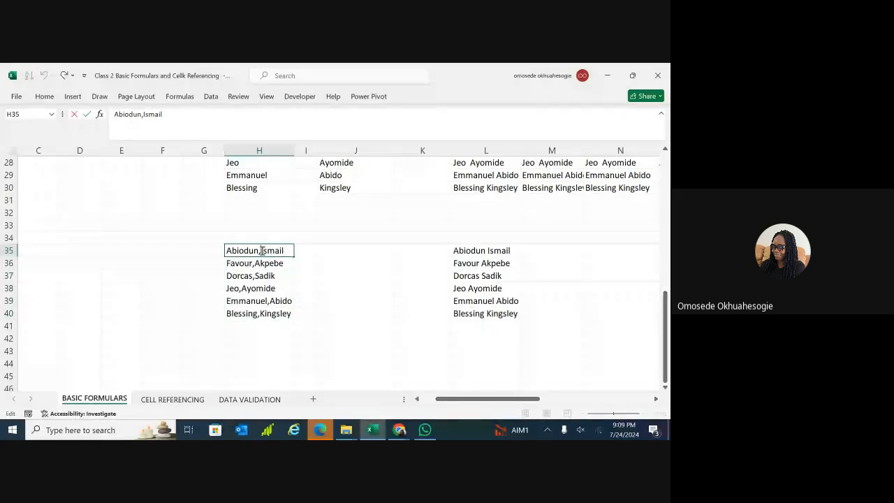
{"action": "type", "text": "M,"}
{"action": "double_click", "coordinate": [257, 265]}
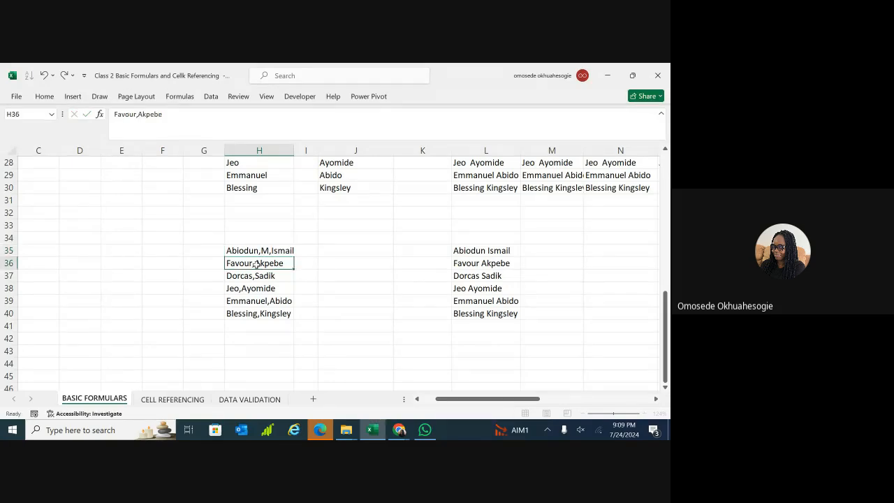
{"action": "type", "text": "Jose"}
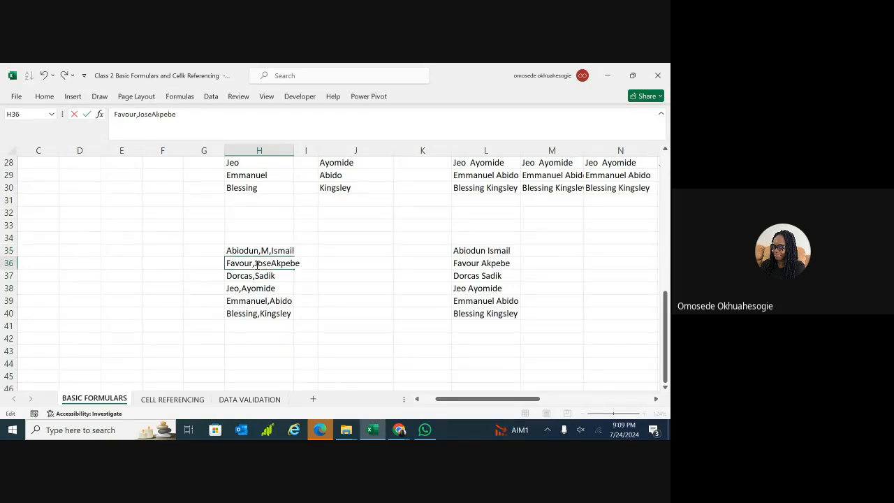
{"action": "type", "text": "ph,"}
{"action": "key", "text": "BackSpace"}
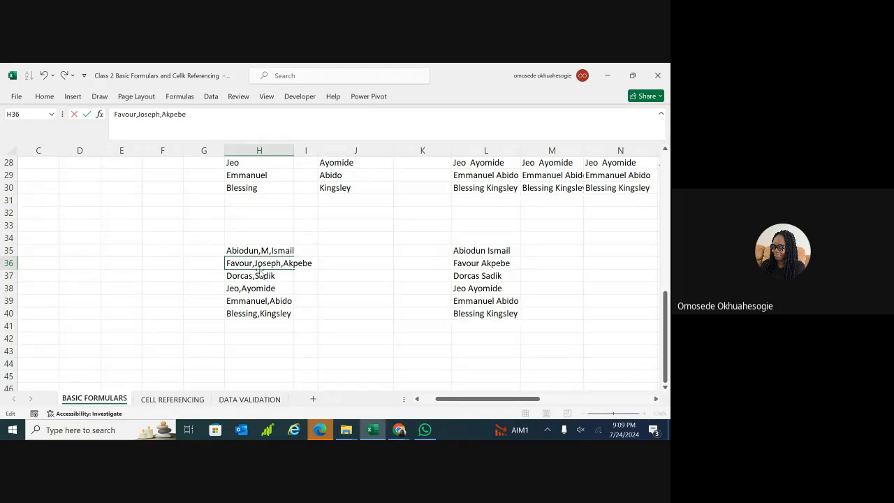
{"action": "left_click", "coordinate": [260, 273]}
{"action": "double_click", "coordinate": [256, 276]}
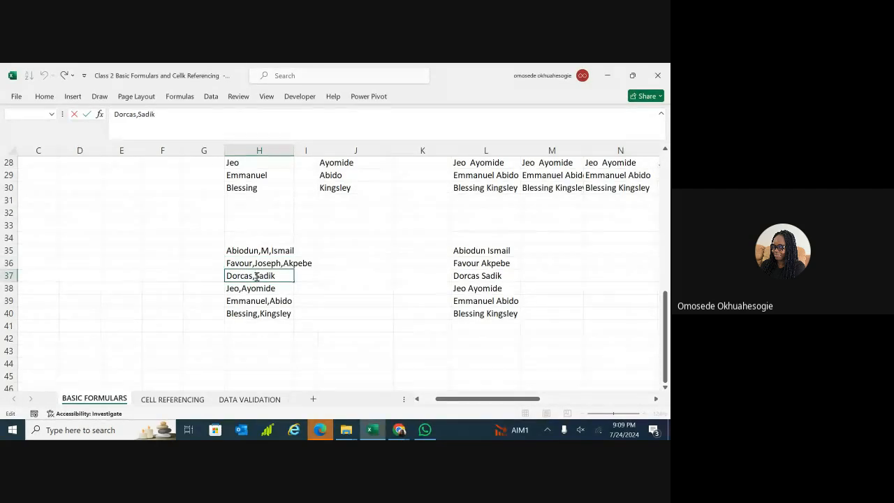
{"action": "type", "text": "D,"}
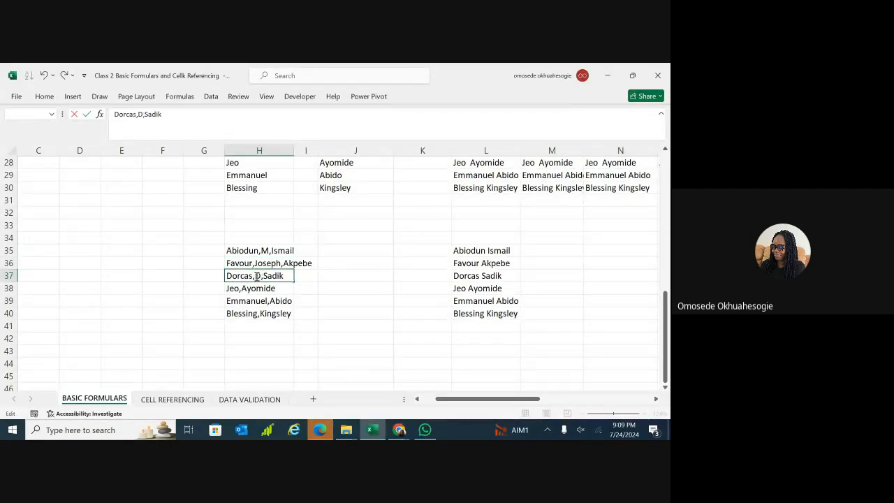
{"action": "left_click", "coordinate": [242, 289]}
Add middle names Mani, David and J to H38:H40, then select H35:H40.
{"action": "double_click", "coordinate": [243, 288]}
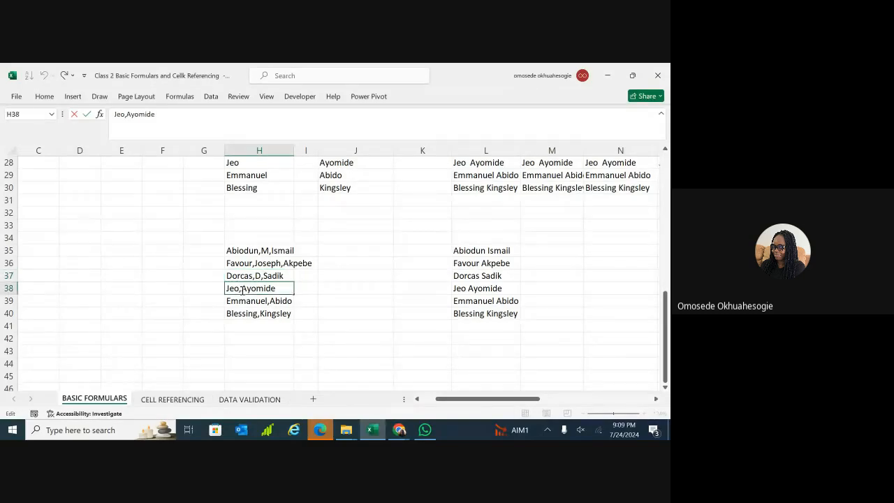
{"action": "type", "text": "Mani,"}
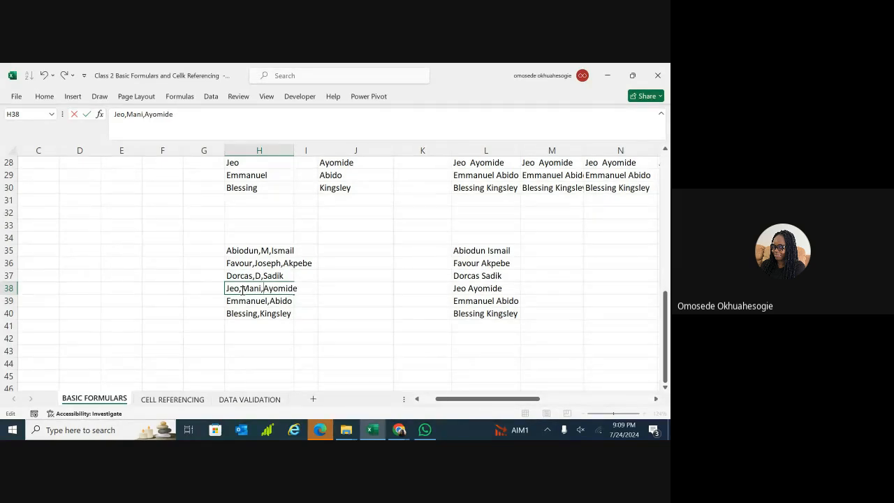
{"action": "double_click", "coordinate": [270, 301]}
{"action": "type", "text": "h"}
{"action": "key", "text": "BackSpace"}
{"action": "type", "text": "Da"}
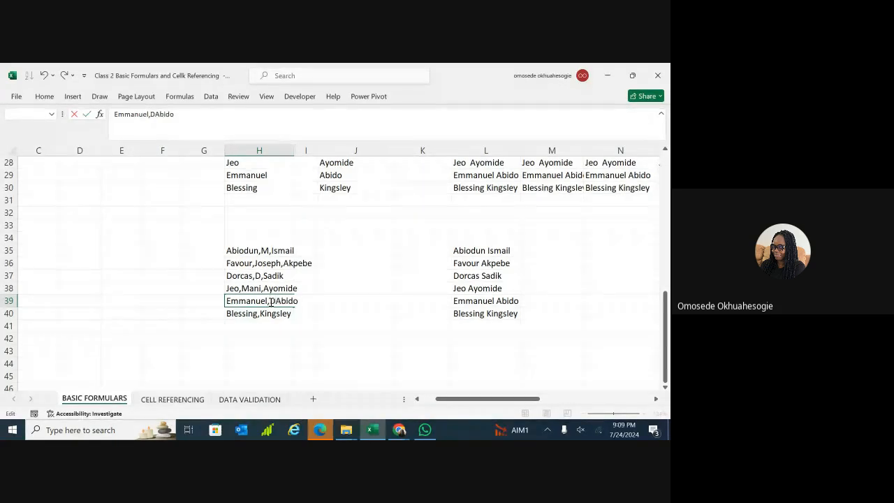
{"action": "key", "text": "BackSpace"}
{"action": "type", "text": "avid,"}
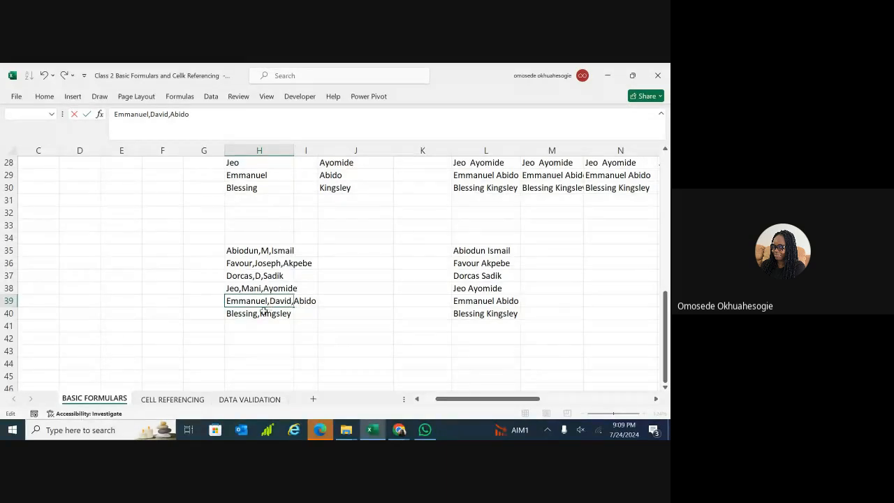
{"action": "double_click", "coordinate": [260, 314]}
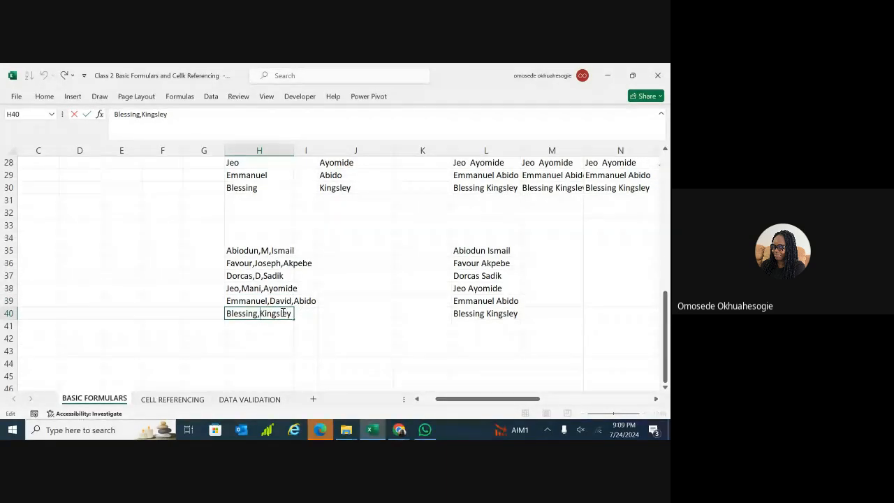
{"action": "type", "text": "J"}
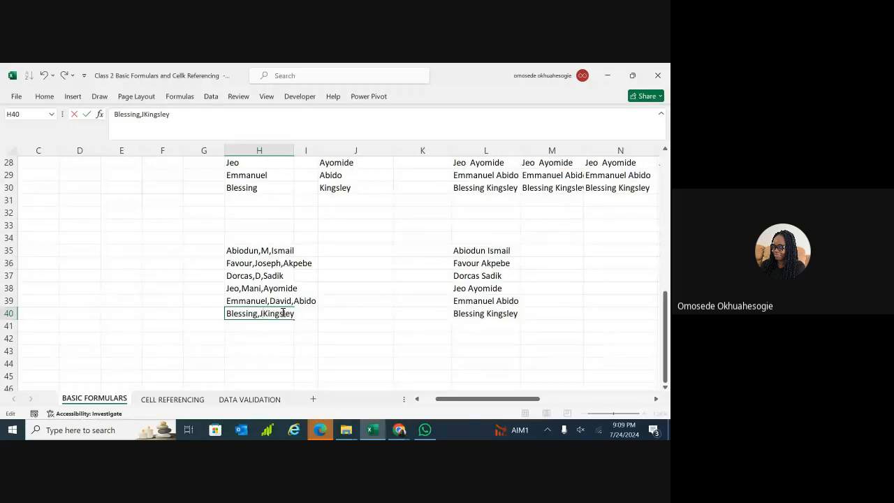
{"action": "type", "text": ","}
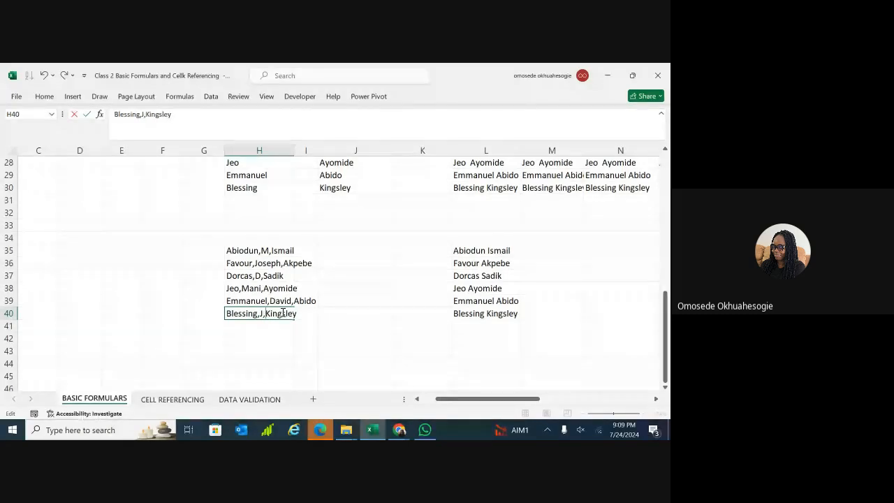
{"action": "left_click_drag", "start_coordinate": [276, 250], "coordinate": [268, 320]}
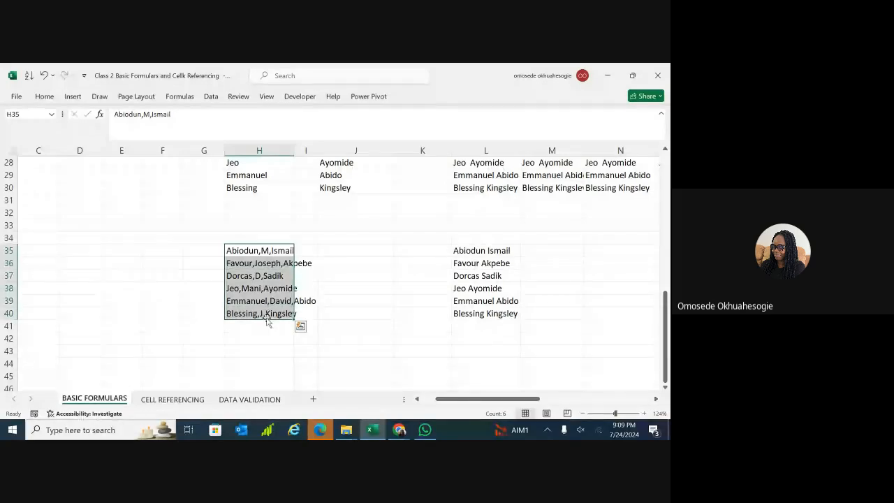
Run Text to Columns on H35:H40 as Delimited with Comma as the only separator, reaching Step 3.
{"action": "left_click", "coordinate": [209, 99]}
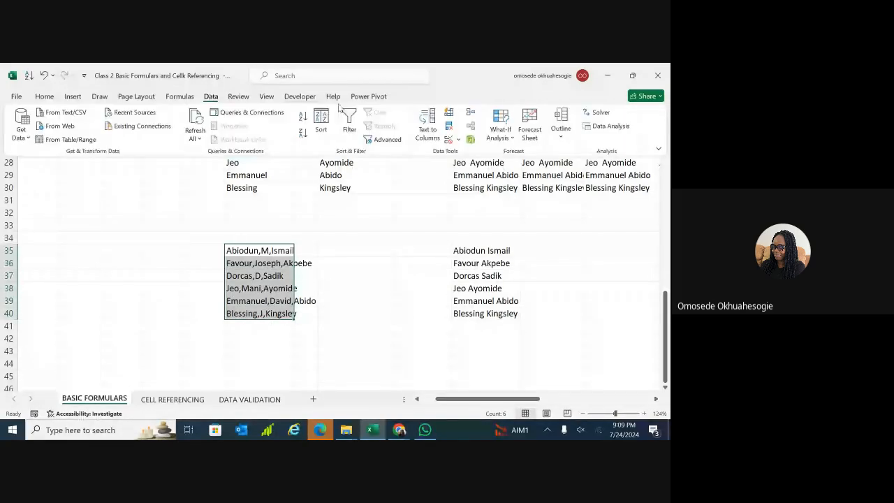
{"action": "left_click", "coordinate": [425, 124]}
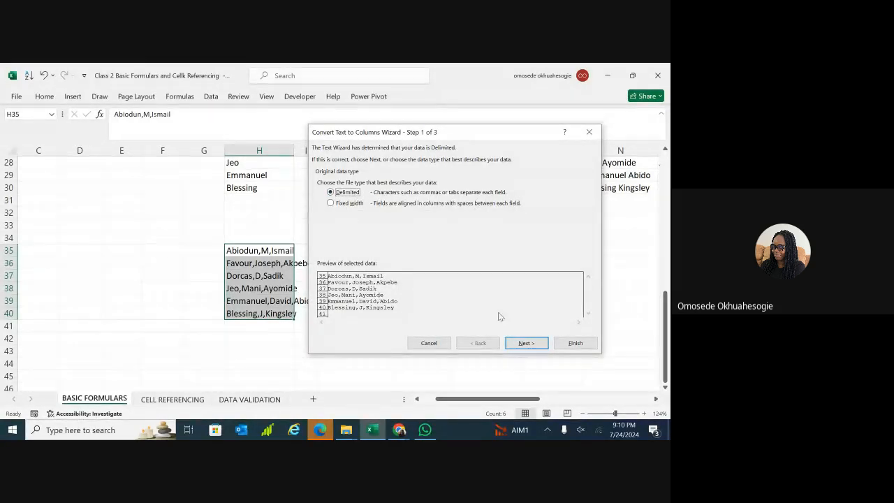
{"action": "left_click", "coordinate": [520, 344]}
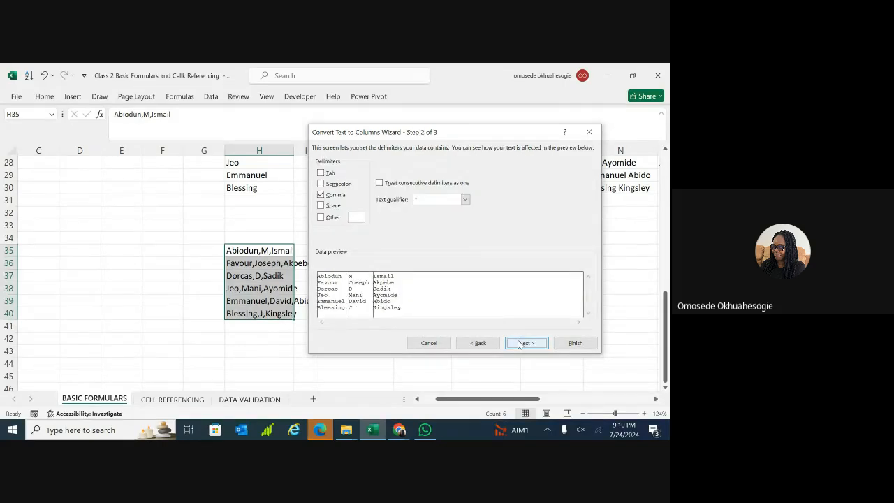
{"action": "left_click", "coordinate": [321, 206]}
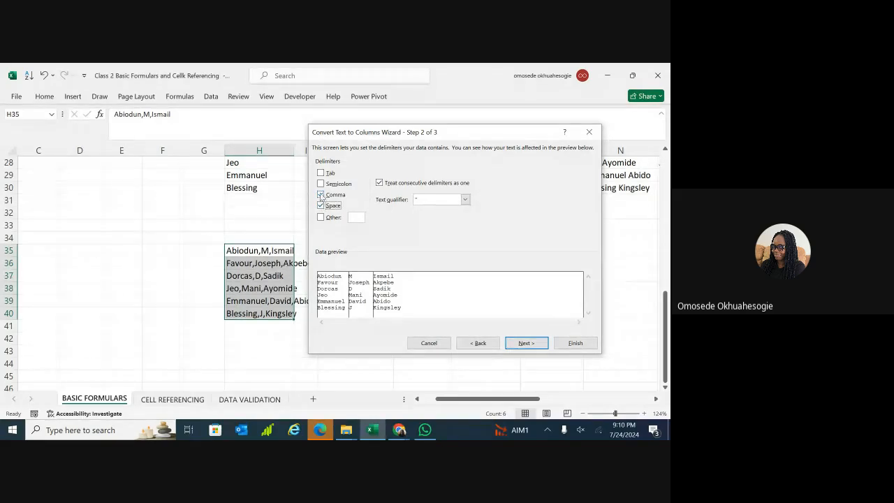
{"action": "left_click", "coordinate": [320, 194]}
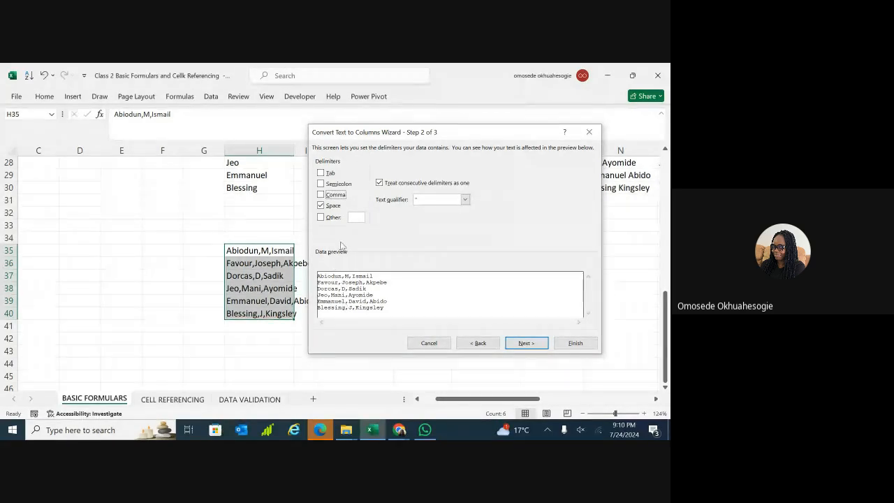
{"action": "left_click", "coordinate": [320, 195]}
{"action": "left_click", "coordinate": [321, 206]}
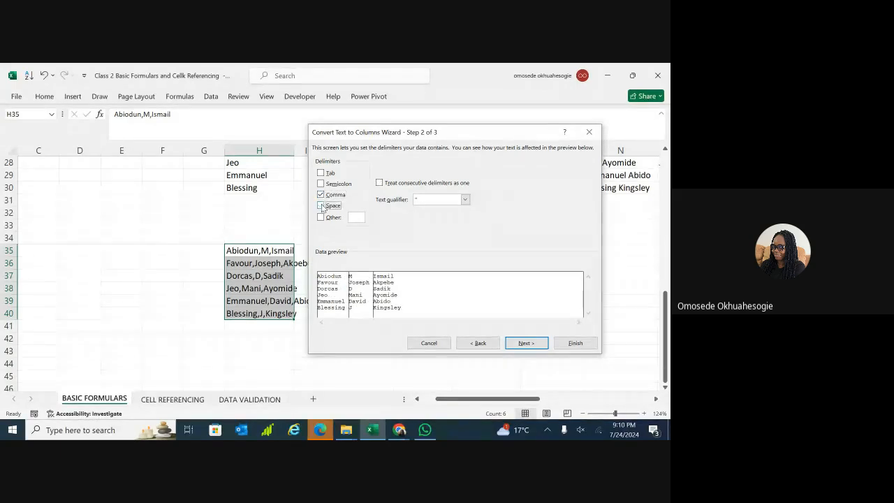
{"action": "left_click", "coordinate": [321, 206]}
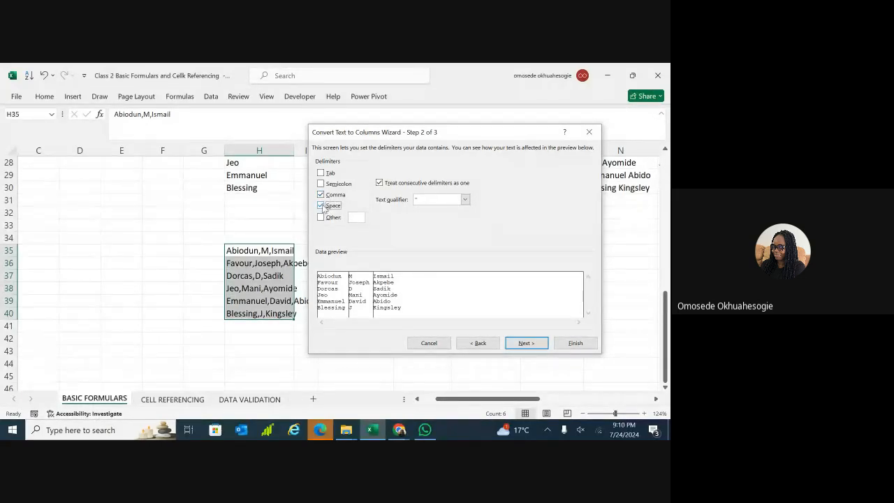
{"action": "left_click", "coordinate": [320, 206]}
{"action": "left_click", "coordinate": [520, 343]}
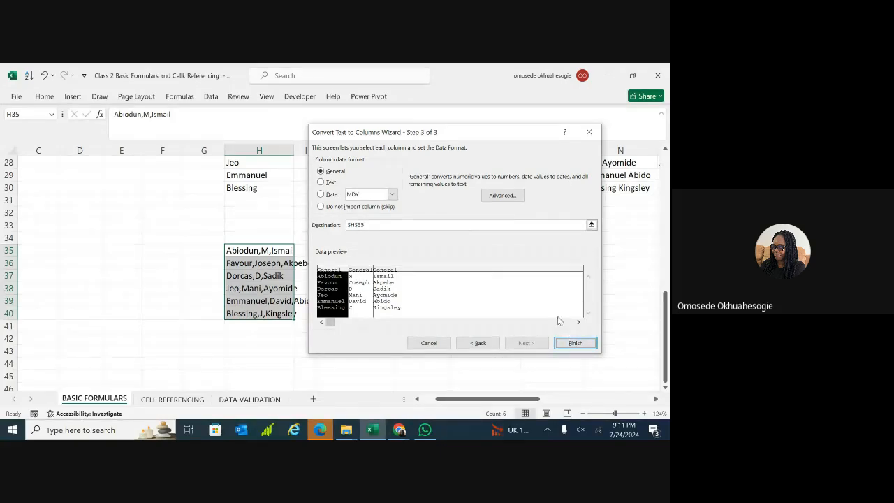
Finish the split into columns H, I and J and widen column I so Joseph fits.
{"action": "left_click", "coordinate": [575, 344]}
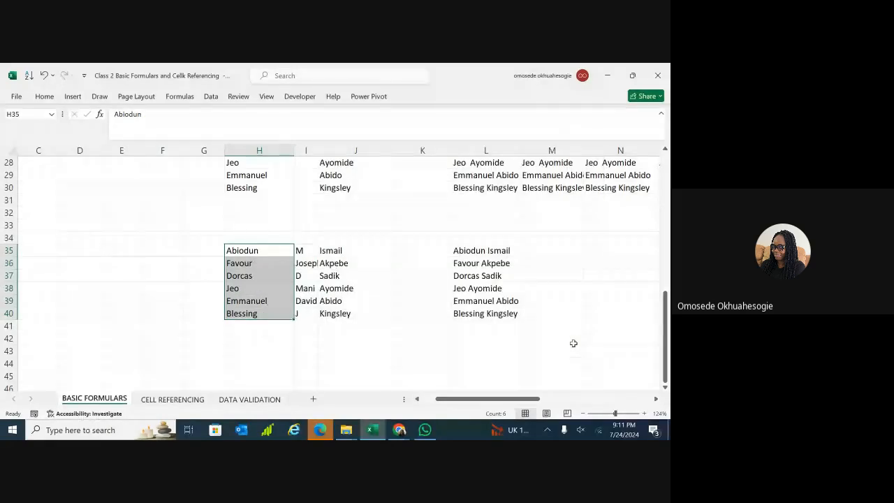
{"action": "left_click", "coordinate": [489, 351]}
{"action": "left_click", "coordinate": [364, 338]}
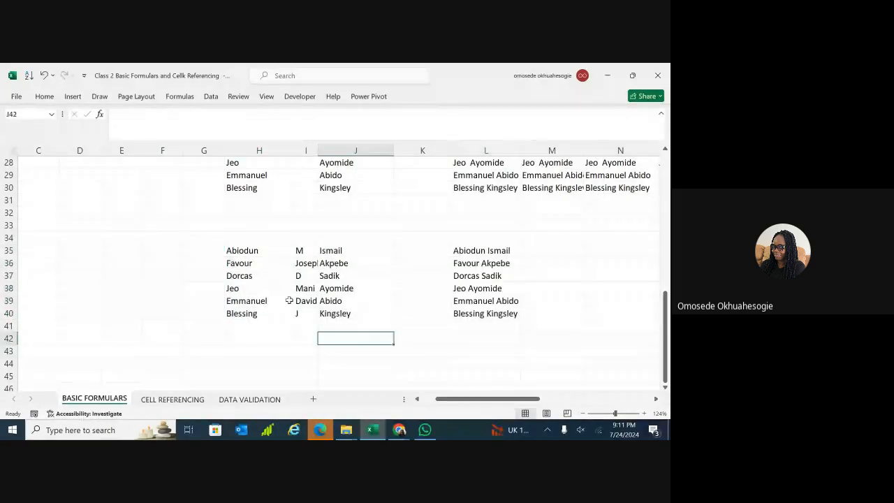
{"action": "left_click_drag", "start_coordinate": [318, 153], "coordinate": [322, 153]}
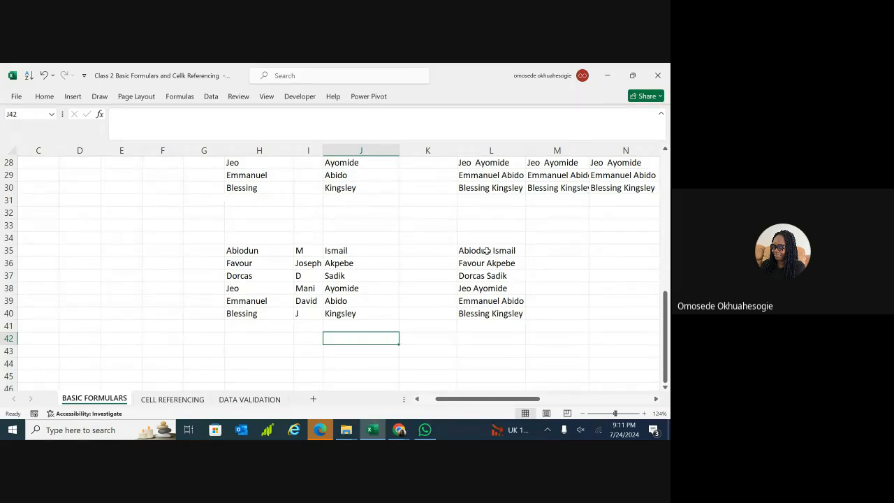
Select the full names in L35:L40.
{"action": "left_click_drag", "start_coordinate": [490, 249], "coordinate": [493, 313]}
{"action": "left_click", "coordinate": [493, 313]}
{"action": "left_click_drag", "start_coordinate": [491, 250], "coordinate": [496, 316]}
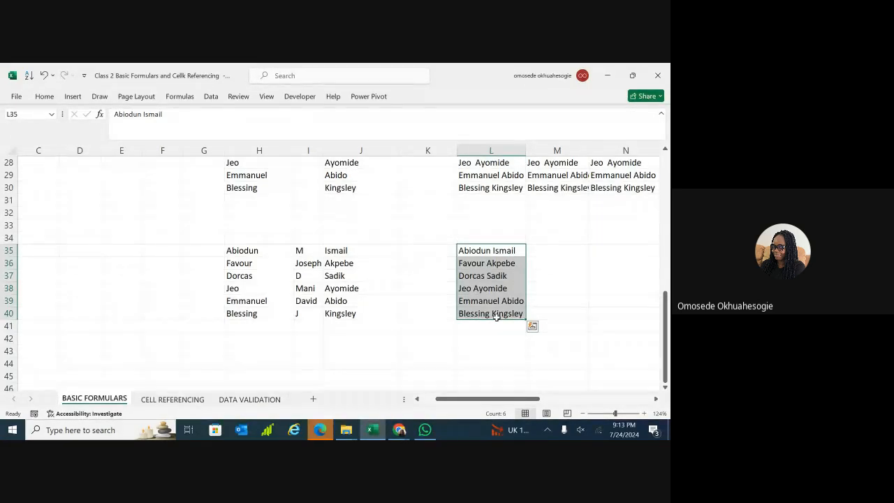
{"action": "left_click_drag", "start_coordinate": [512, 276], "coordinate": [509, 313]}
Open Text to Columns on the column L names, choose Fixed width and advance to Step 2.
{"action": "left_click", "coordinate": [528, 250]}
{"action": "left_click", "coordinate": [508, 251]}
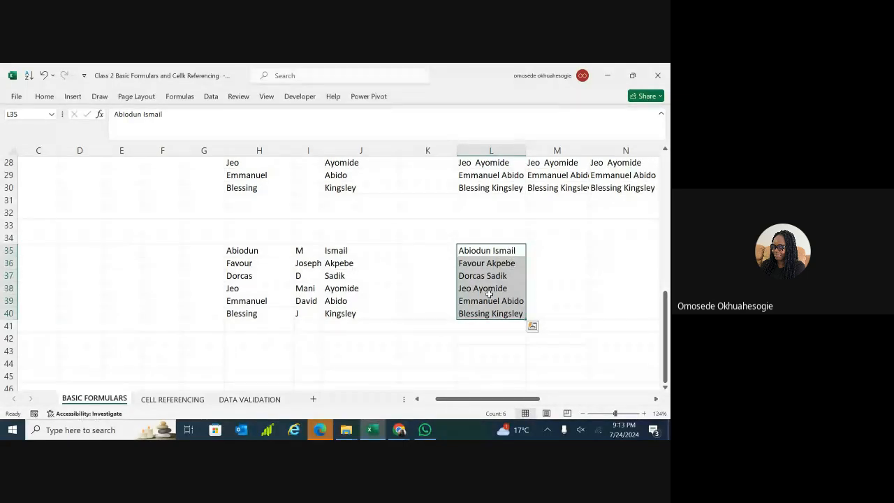
{"action": "left_click", "coordinate": [212, 98]}
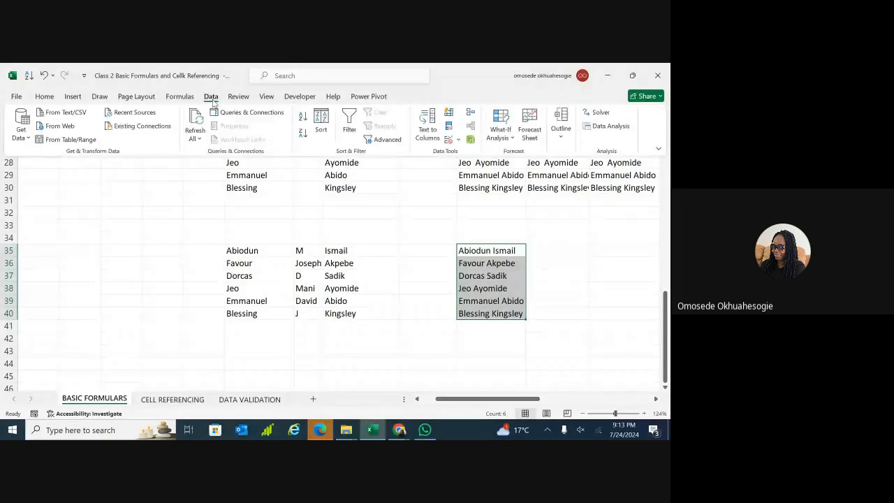
{"action": "left_click", "coordinate": [429, 125]}
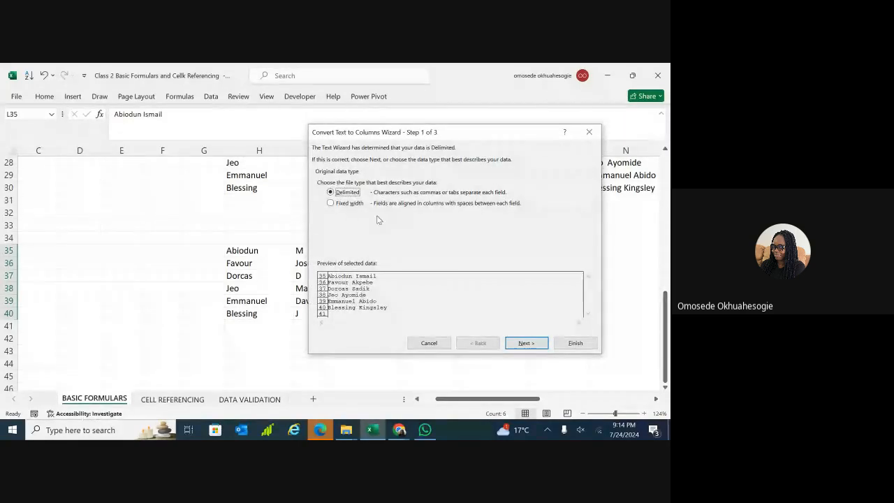
{"action": "left_click", "coordinate": [331, 203]}
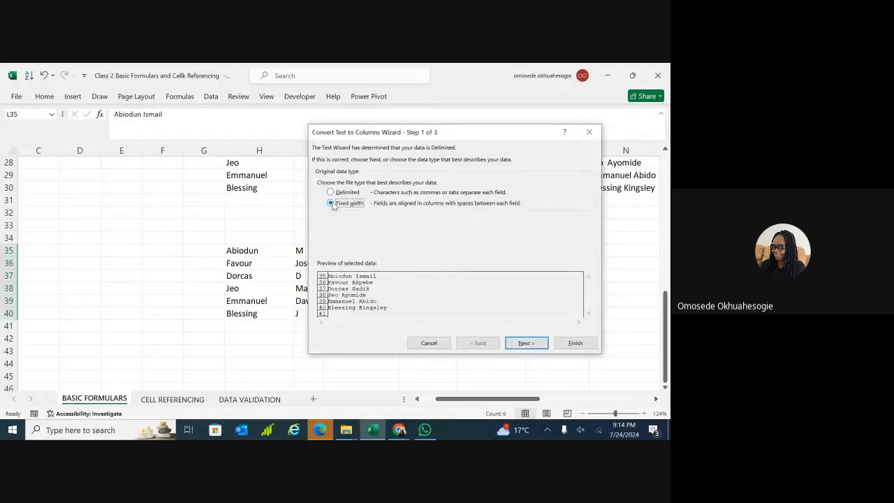
{"action": "left_click", "coordinate": [523, 343]}
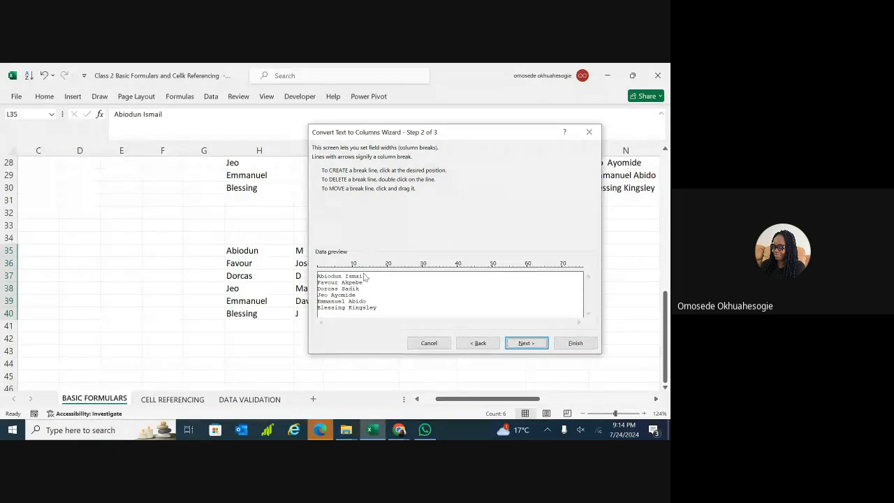
Place a single column break right after 'Abiodun' in the preview and move on to Step 3.
{"action": "left_click", "coordinate": [353, 268]}
{"action": "left_click_drag", "start_coordinate": [353, 269], "coordinate": [342, 269]}
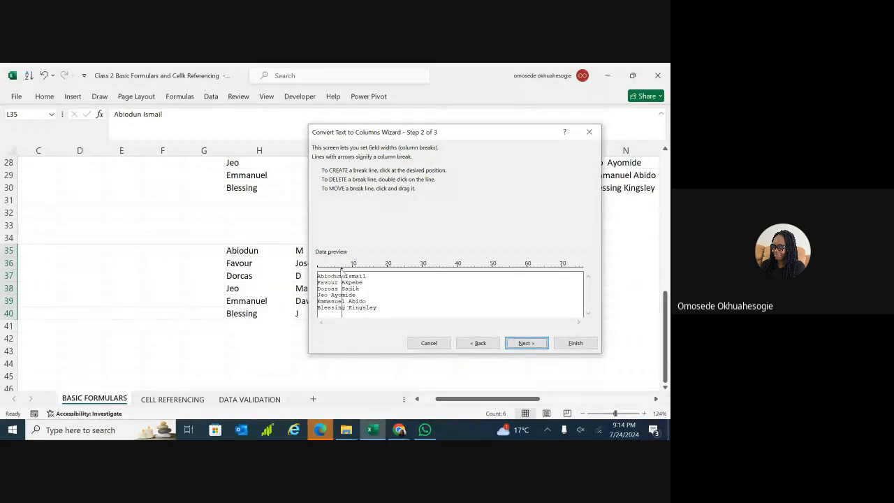
{"action": "left_click", "coordinate": [359, 269]}
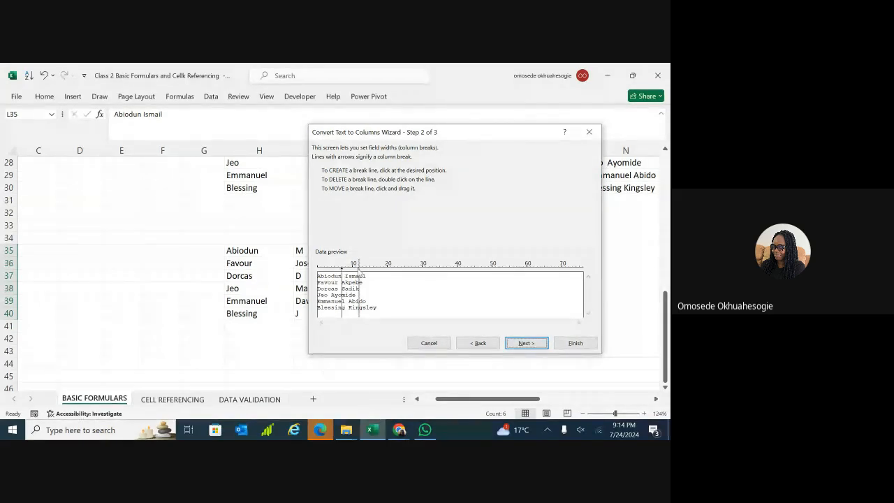
{"action": "left_click", "coordinate": [342, 280]}
{"action": "left_click_drag", "start_coordinate": [343, 277], "coordinate": [343, 276]}
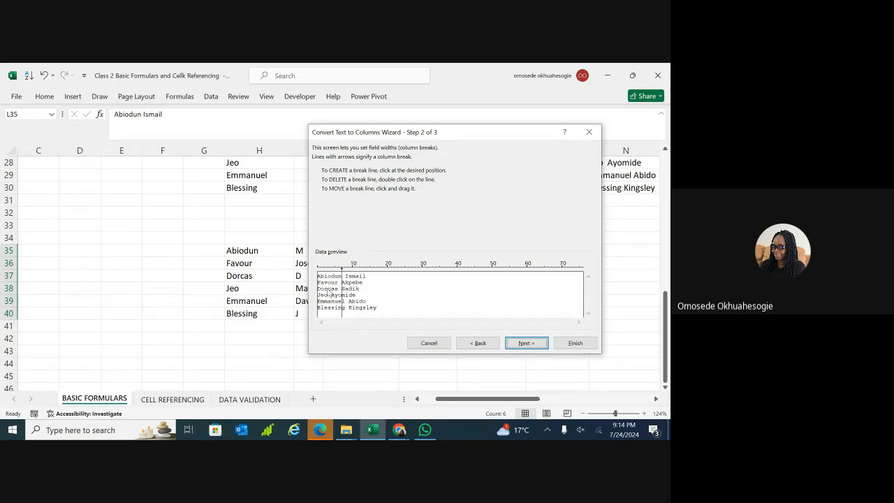
{"action": "left_click", "coordinate": [527, 342]}
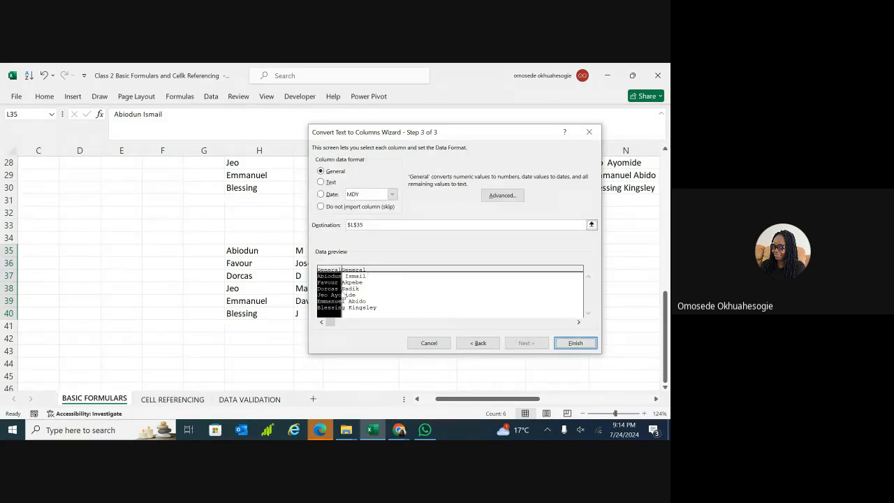
Apply the fixed-width split so L35:L40 keep the name fronts and M35:M40 the rest.
{"action": "left_click", "coordinate": [575, 342]}
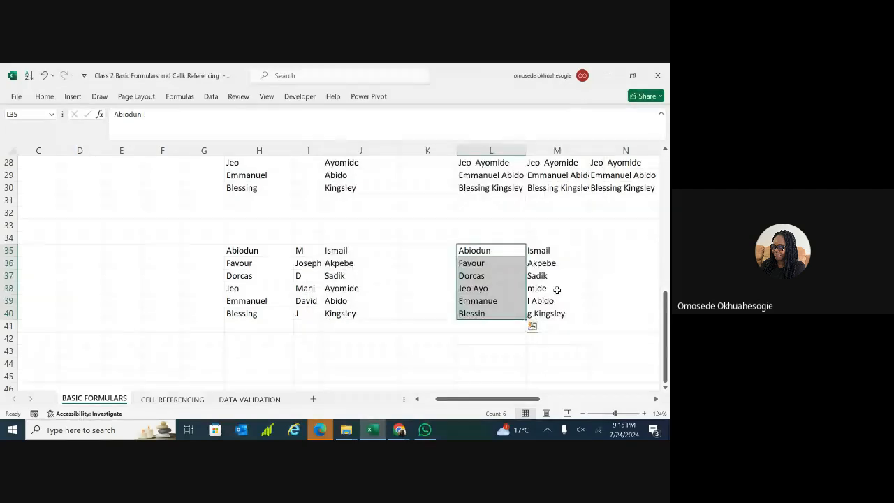
{"action": "left_click", "coordinate": [557, 238]}
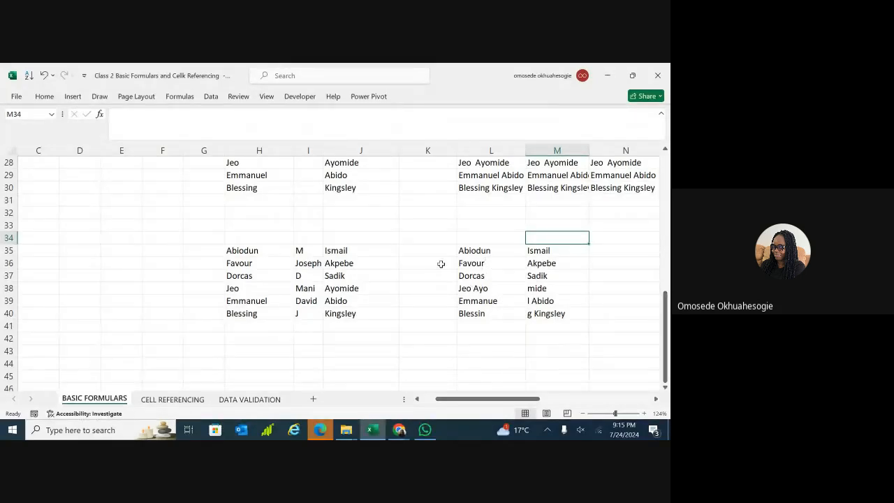
{"action": "double_click", "coordinate": [126, 253]}
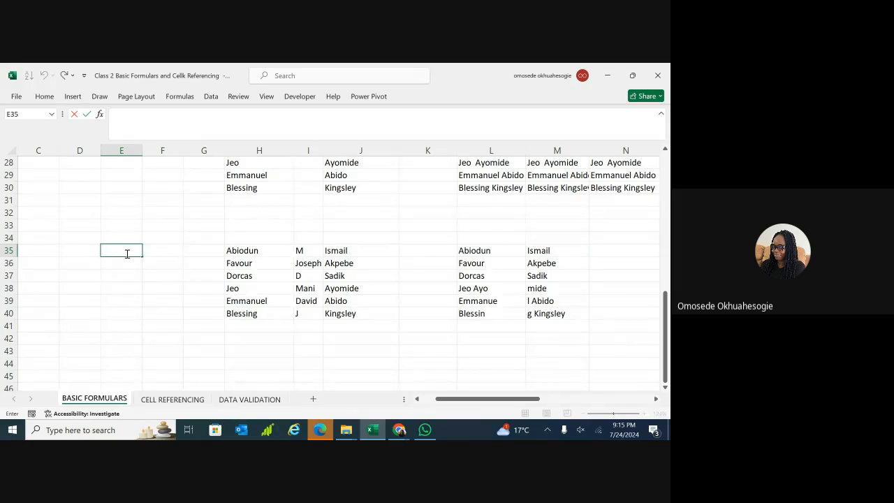
Enter PIP101, PIP102 and PIP103 down E35:E37, then select those three cells.
{"action": "type", "text": "P"}
{"action": "key", "text": "Return"}
{"action": "type", "text": "PIP102"}
{"action": "left_click", "coordinate": [125, 276]}
{"action": "type", "text": "PIP"}
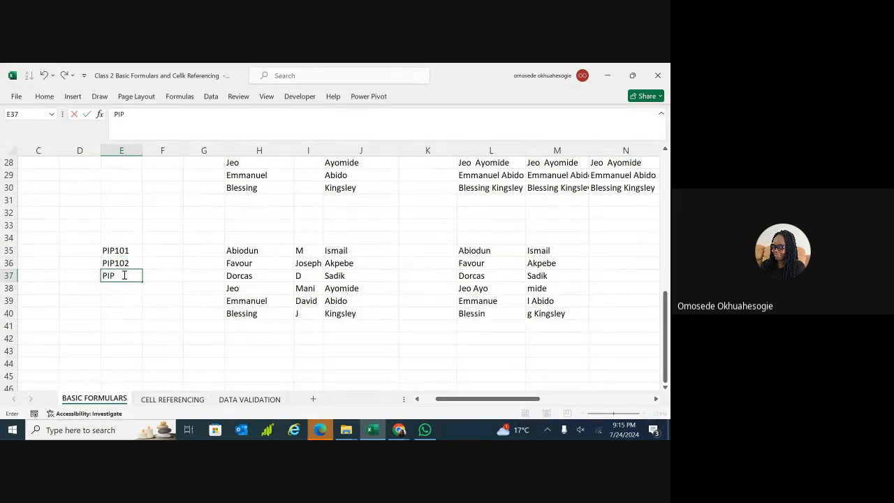
{"action": "type", "text": "103"}
{"action": "key", "text": "Return"}
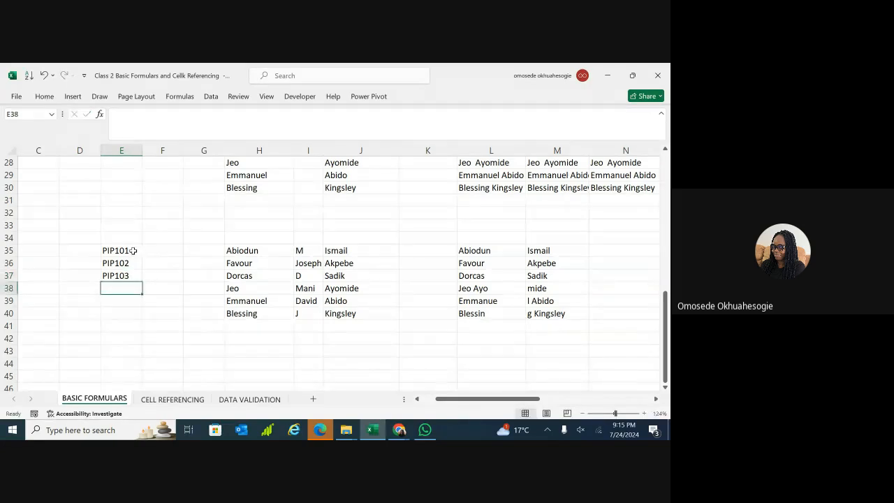
{"action": "left_click_drag", "start_coordinate": [134, 251], "coordinate": [133, 275]}
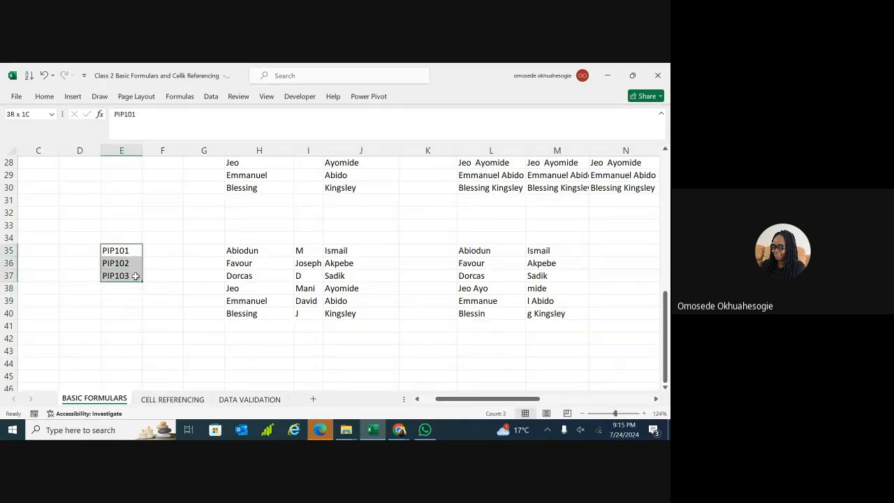
Split E35:E37 with Text to Columns at a fixed-width break after PIP, putting 101–103 in F35:F37.
{"action": "left_click", "coordinate": [210, 96]}
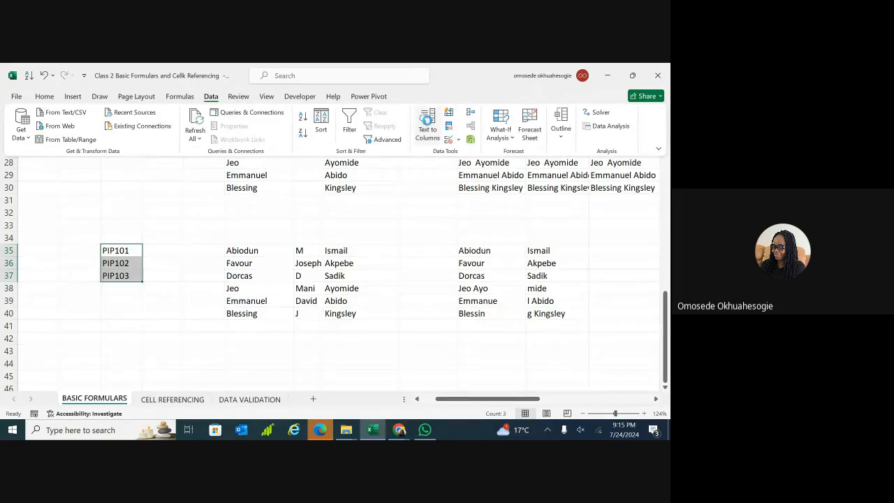
{"action": "left_click", "coordinate": [429, 125]}
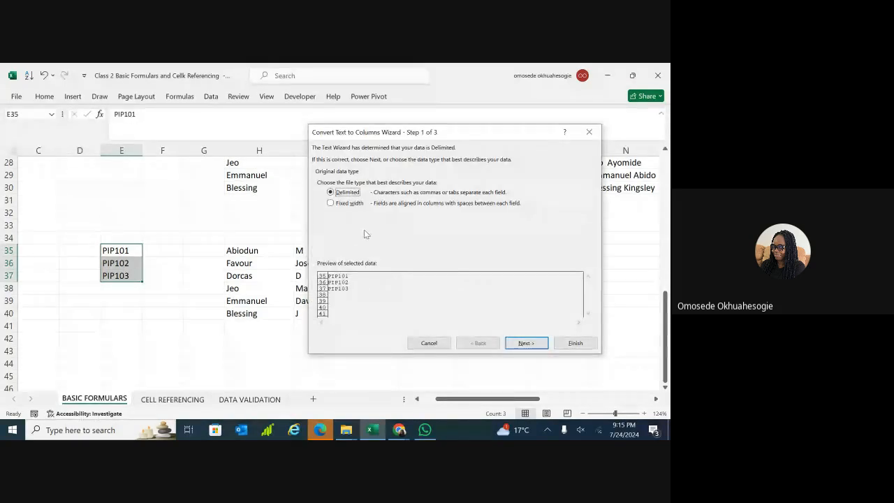
{"action": "left_click", "coordinate": [331, 203]}
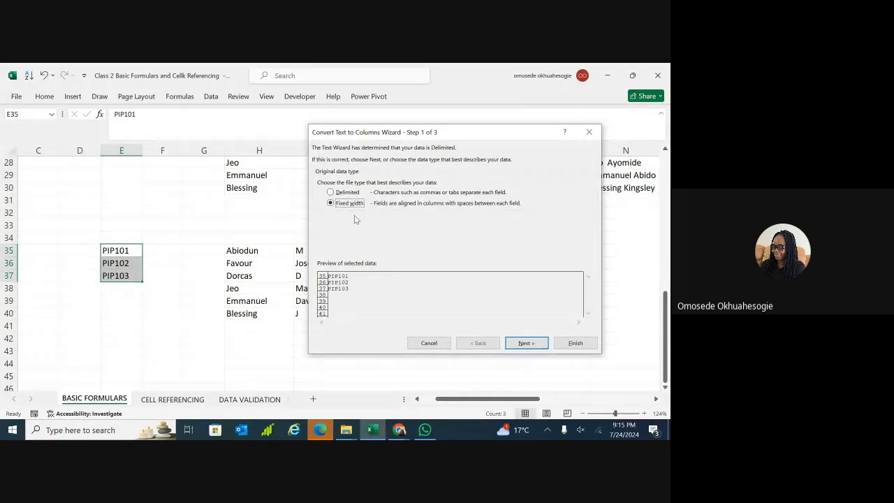
{"action": "left_click", "coordinate": [524, 343]}
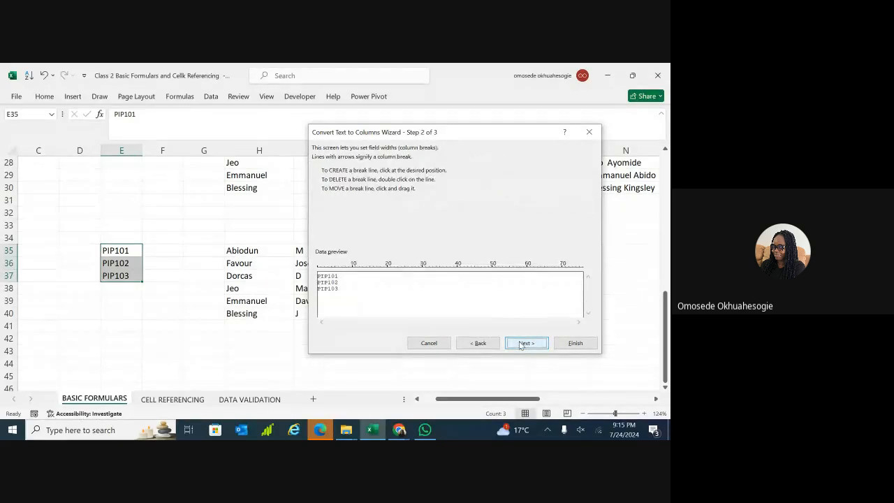
{"action": "left_click_drag", "start_coordinate": [340, 267], "coordinate": [329, 268]}
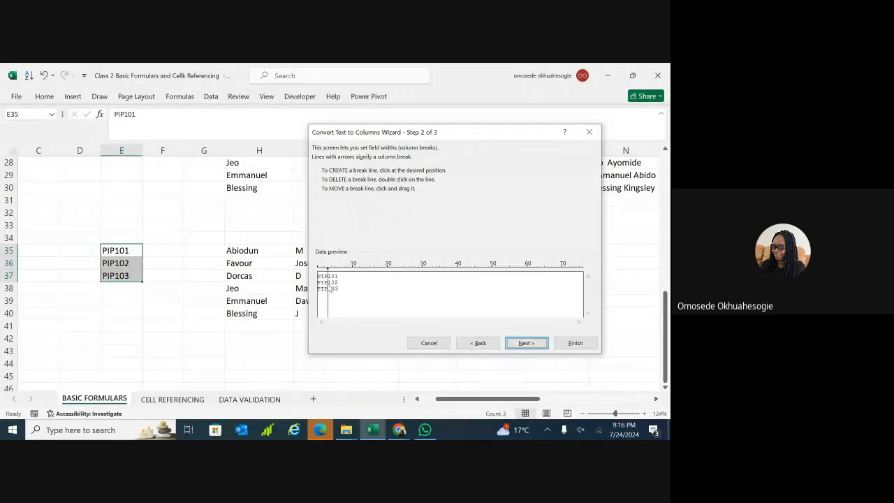
{"action": "left_click", "coordinate": [520, 343]}
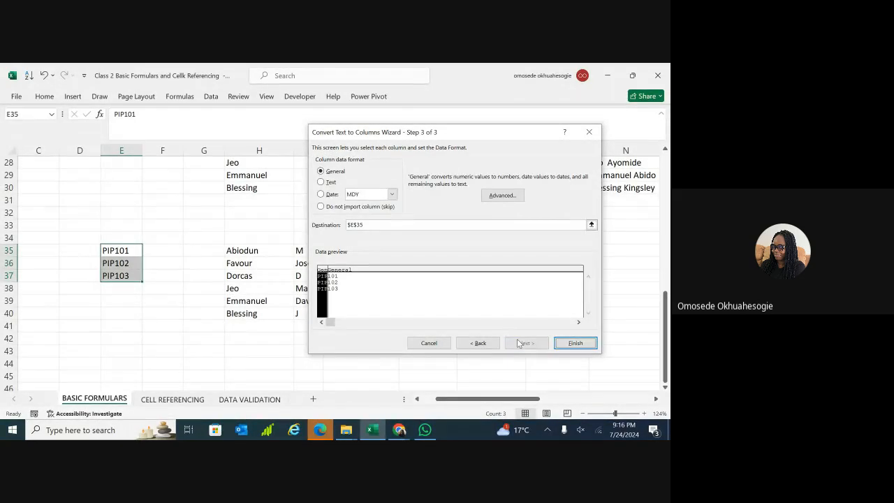
{"action": "left_click", "coordinate": [570, 343]}
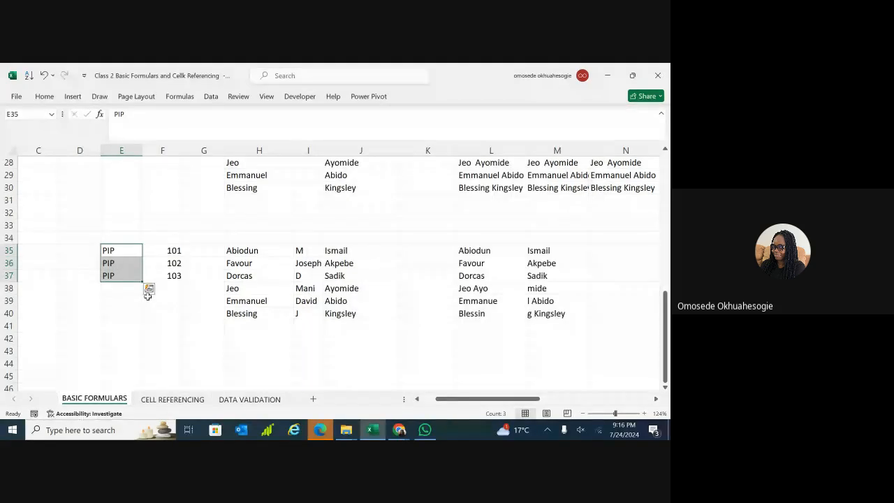
{"action": "left_click", "coordinate": [172, 251]}
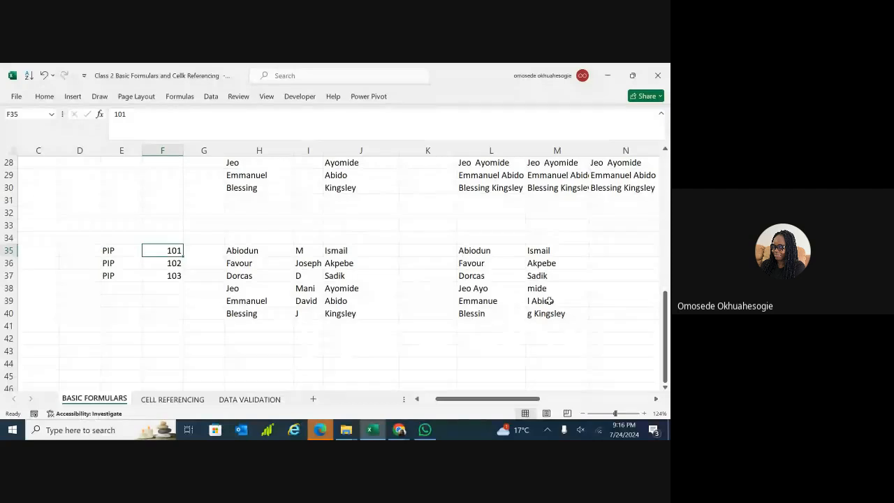
{"action": "left_click", "coordinate": [489, 263]}
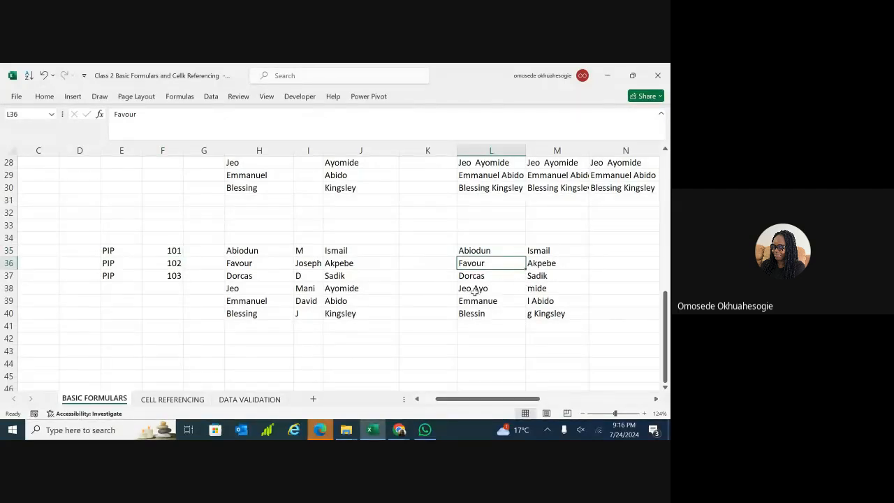
Look over the BASIC FORMULARS sheet, then open the CELL REFERENCING sheet of products P106–P119.
{"action": "scroll", "coordinate": [474, 292], "scroll_direction": "right", "scroll_amount": 5}
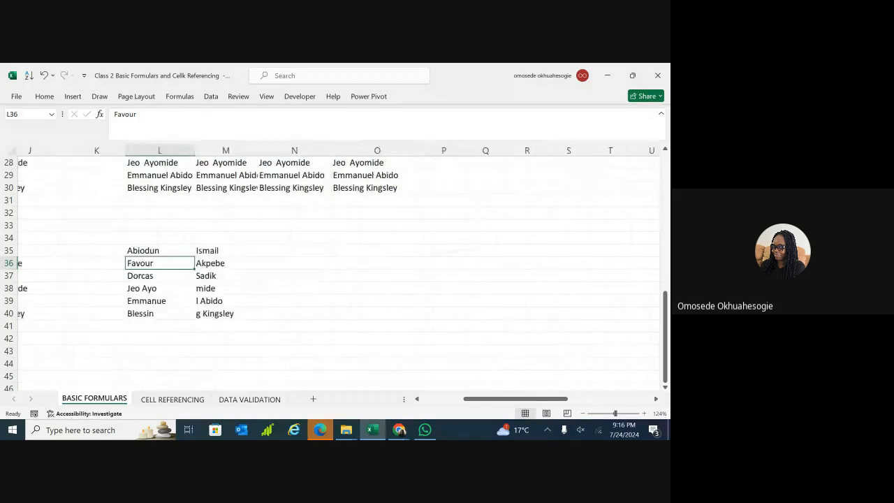
{"action": "scroll", "coordinate": [335, 273], "scroll_direction": "up", "scroll_amount": 5}
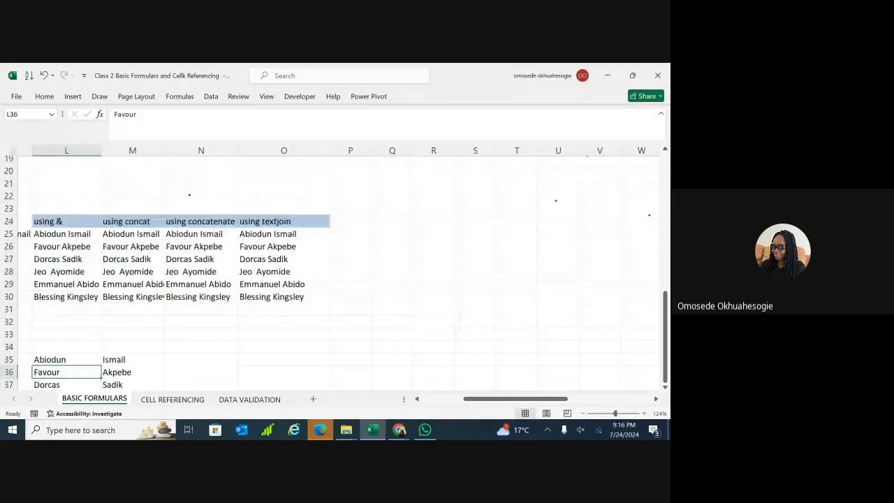
{"action": "scroll", "coordinate": [175, 273], "scroll_direction": "up", "scroll_amount": 4}
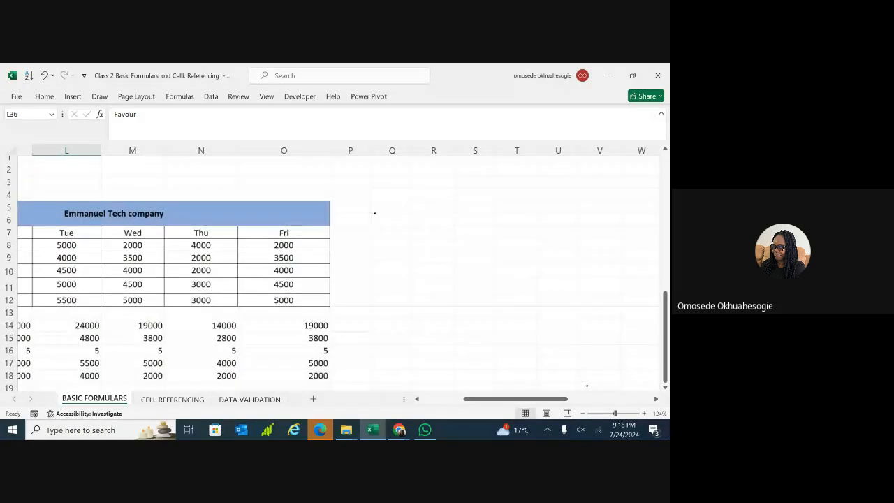
{"action": "scroll", "coordinate": [335, 272], "scroll_direction": "right", "scroll_amount": 3}
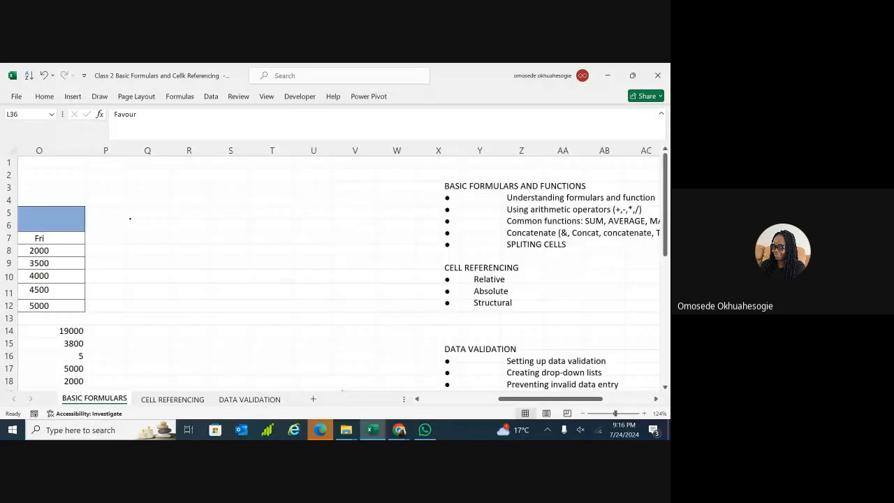
{"action": "scroll", "coordinate": [335, 273], "scroll_direction": "down", "scroll_amount": 2}
{"action": "scroll", "coordinate": [336, 272], "scroll_direction": "left", "scroll_amount": 1}
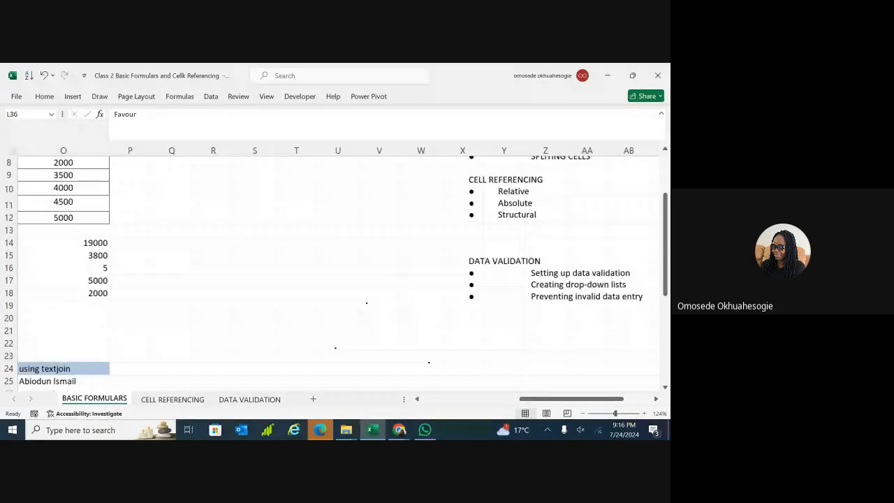
{"action": "scroll", "coordinate": [335, 273], "scroll_direction": "up", "scroll_amount": 1}
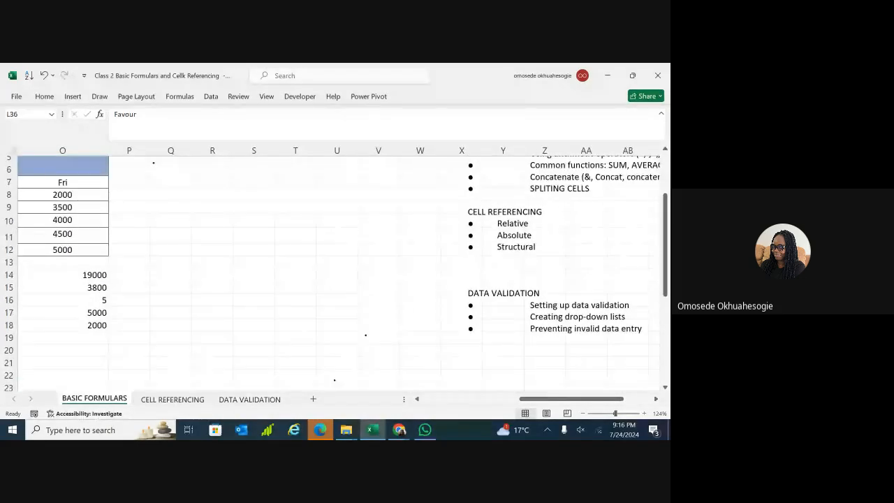
{"action": "left_click", "coordinate": [173, 400]}
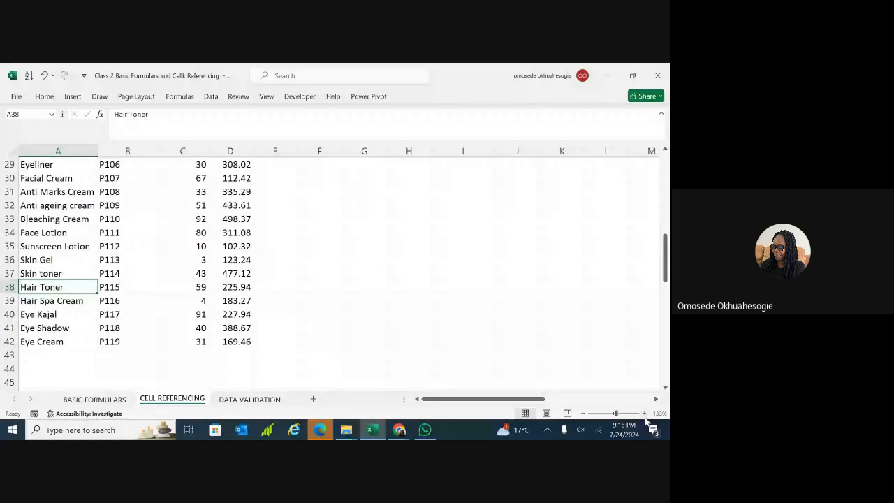
{"action": "left_click_drag", "start_coordinate": [616, 414], "coordinate": [605, 414]}
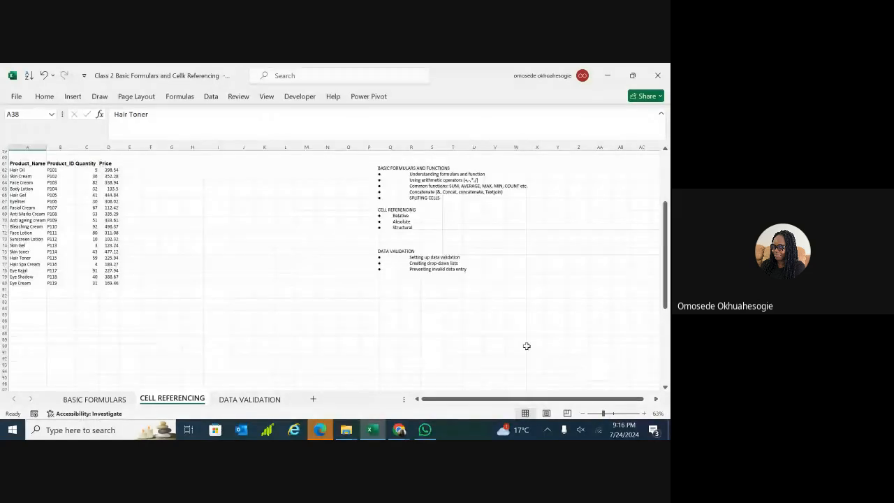
{"action": "scroll", "coordinate": [289, 300], "scroll_direction": "up", "scroll_amount": 2}
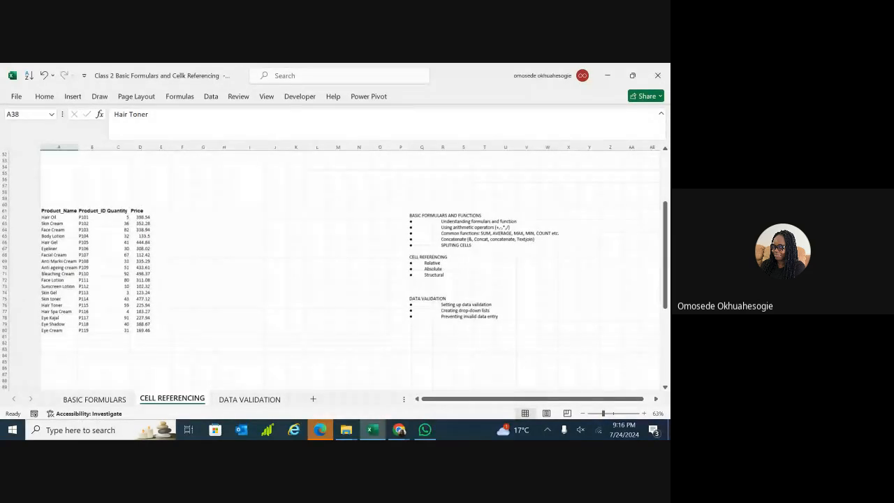
{"action": "scroll", "coordinate": [336, 269], "scroll_direction": "up", "scroll_amount": 15}
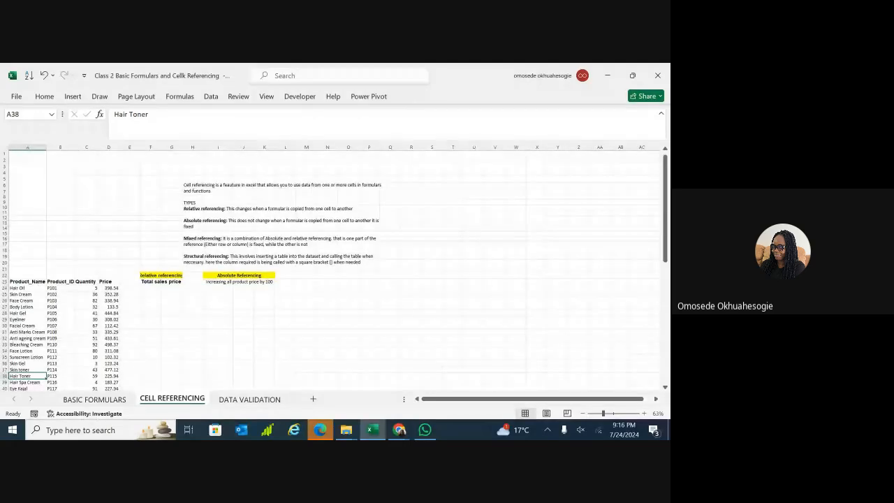
{"action": "left_click_drag", "start_coordinate": [604, 414], "coordinate": [613, 413]}
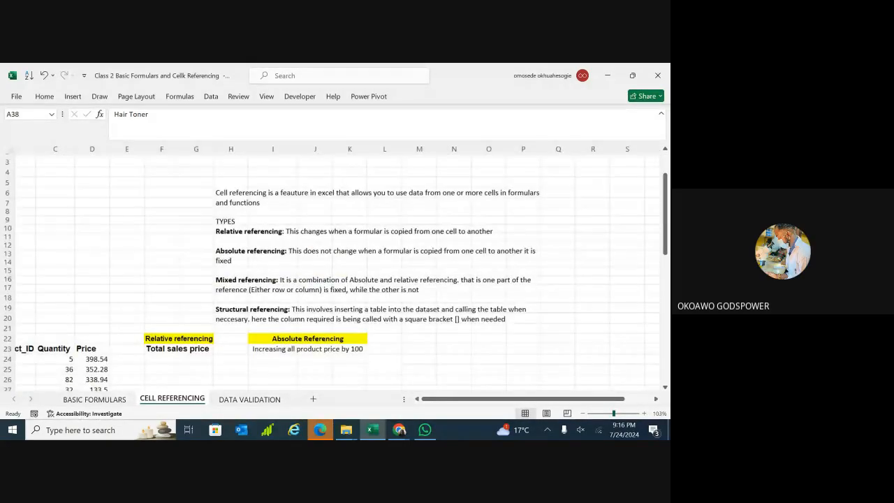
{"action": "left_click", "coordinate": [106, 237]}
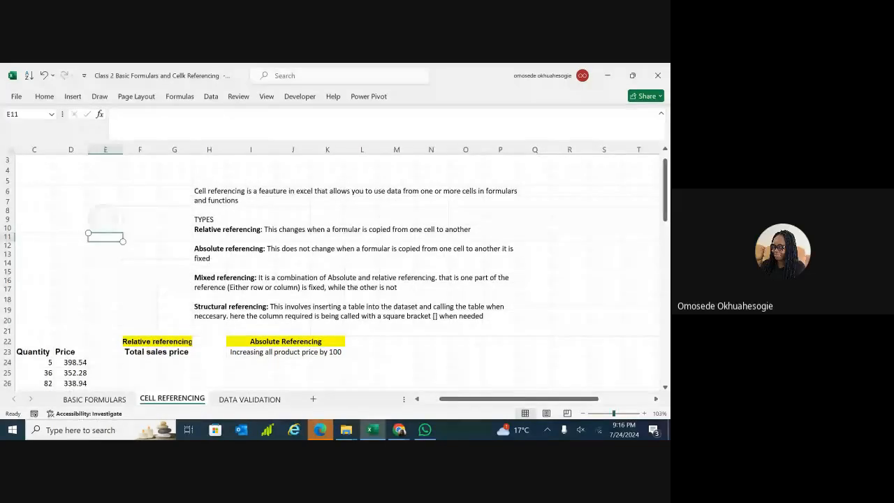
{"action": "left_click", "coordinate": [467, 341]}
{"action": "scroll", "coordinate": [335, 273], "scroll_direction": "up", "scroll_amount": 1}
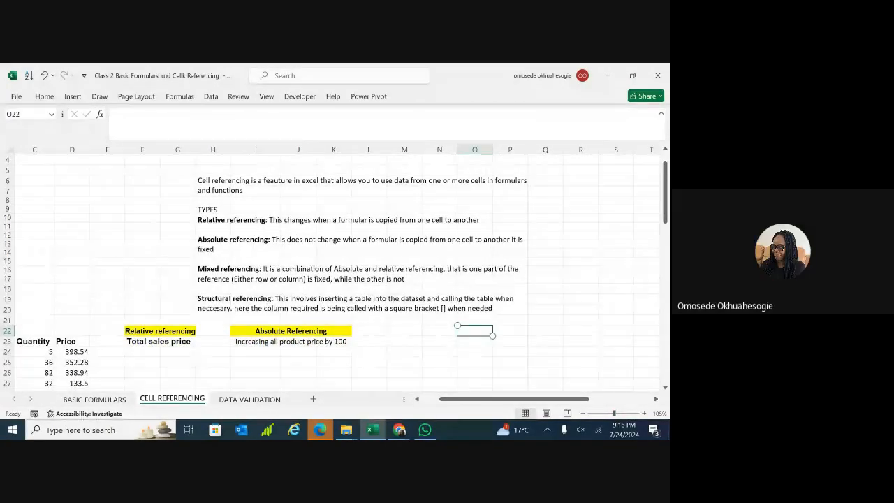
{"action": "left_click", "coordinate": [616, 342]}
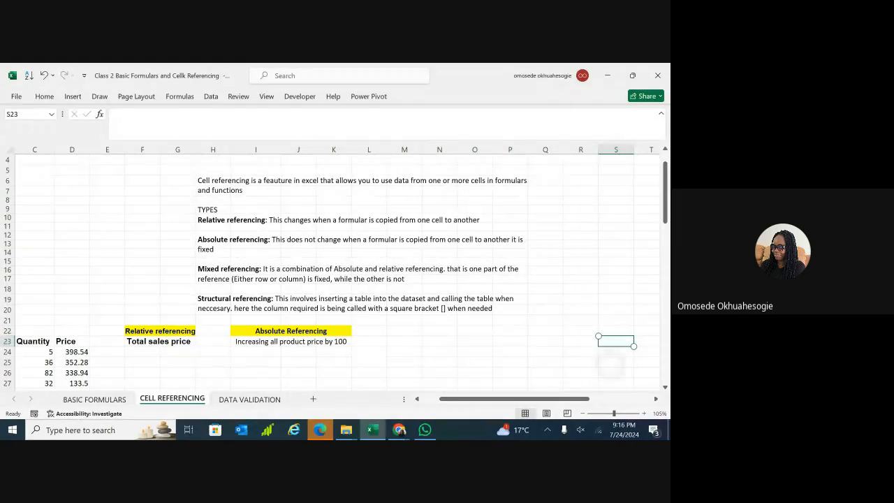
{"action": "left_click", "coordinate": [601, 365]}
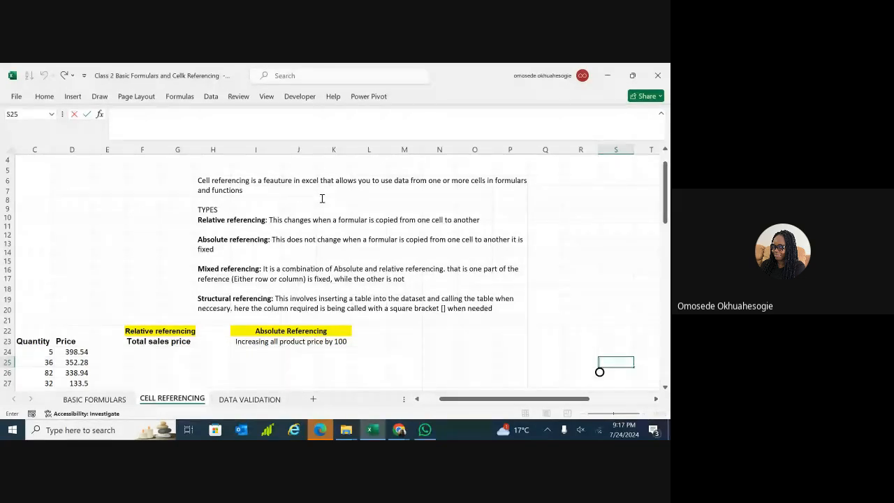
{"action": "scroll", "coordinate": [599, 372], "scroll_direction": "down", "scroll_amount": 1}
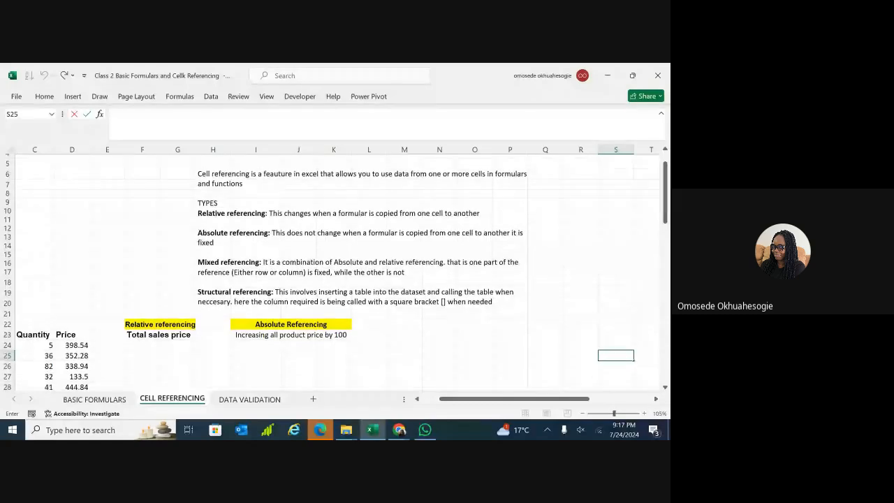
{"action": "scroll", "coordinate": [600, 362], "scroll_direction": "up", "scroll_amount": 1}
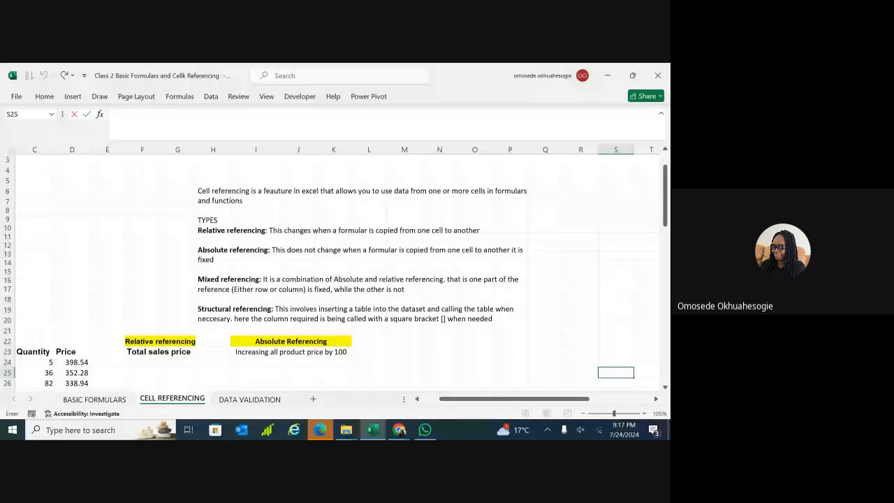
{"action": "left_click", "coordinate": [616, 341]}
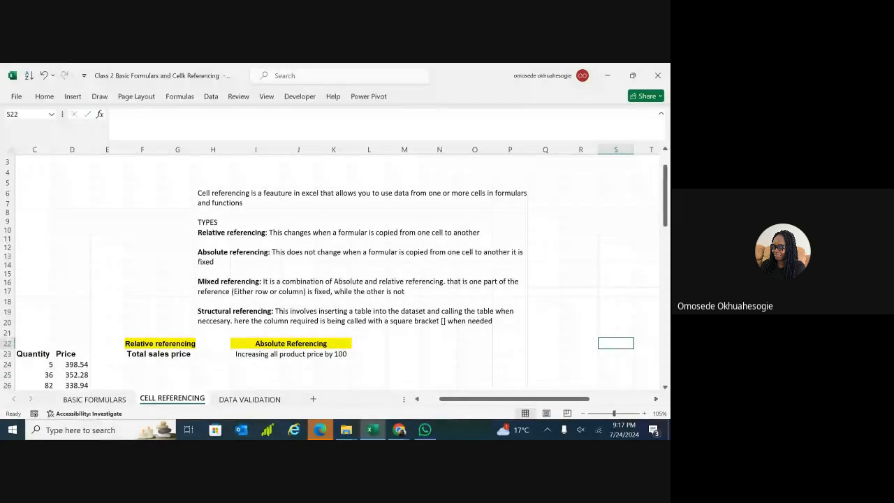
{"action": "scroll", "coordinate": [336, 272], "scroll_direction": "down", "scroll_amount": 1}
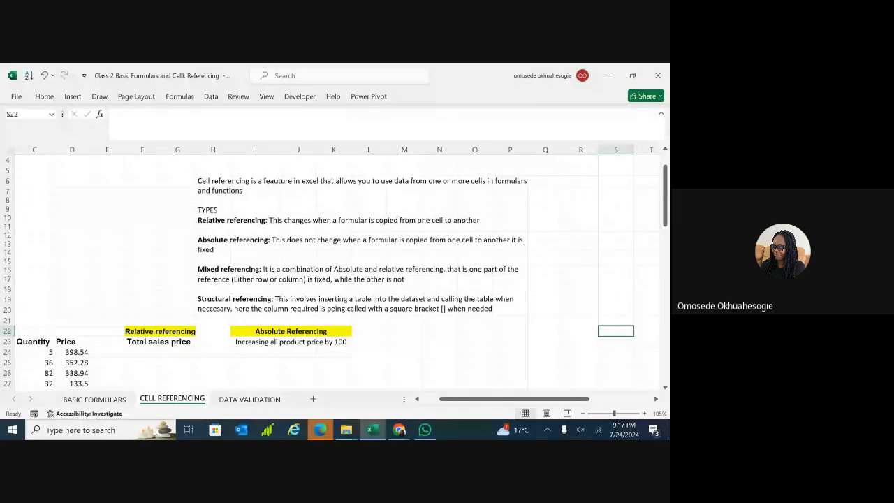
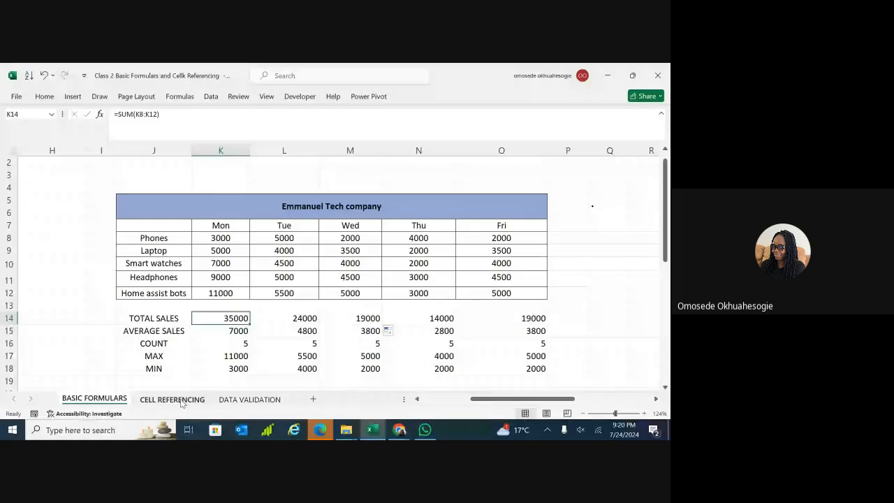
Compare the Monday and Tuesday total formulas on the BASIC FORMULARS sheet.
{"action": "left_click", "coordinate": [181, 401]}
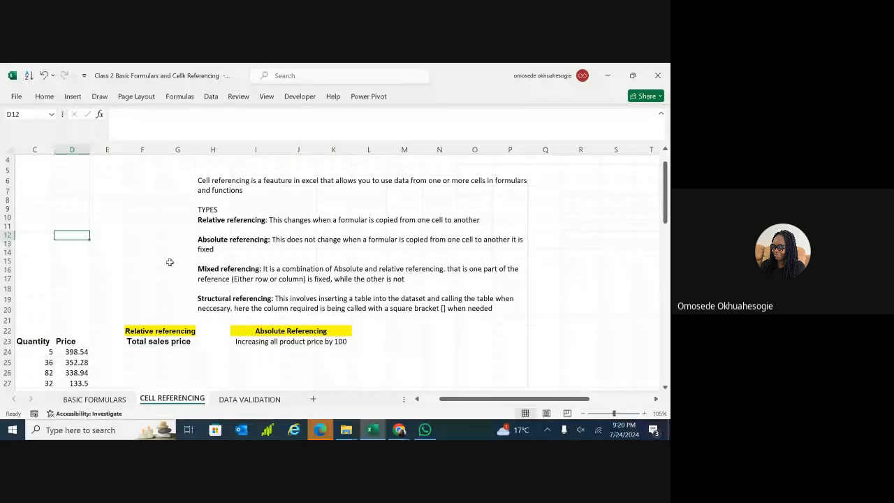
{"action": "left_click", "coordinate": [99, 401]}
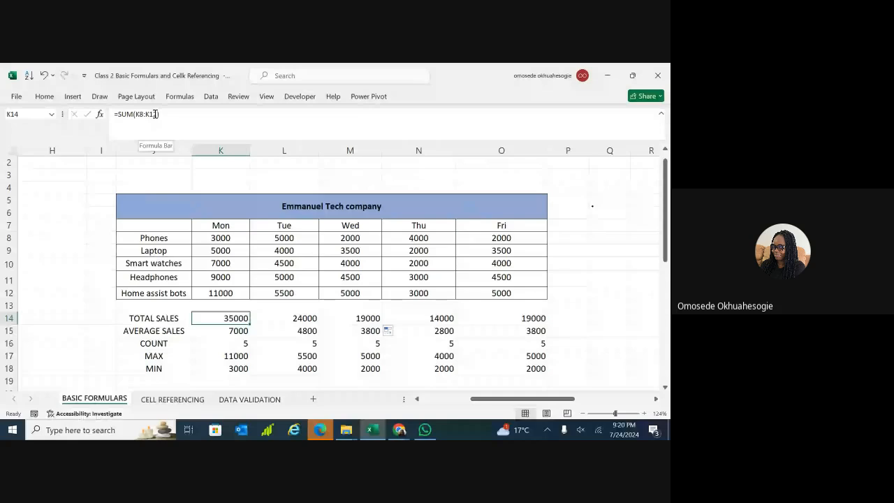
{"action": "left_click", "coordinate": [301, 319]}
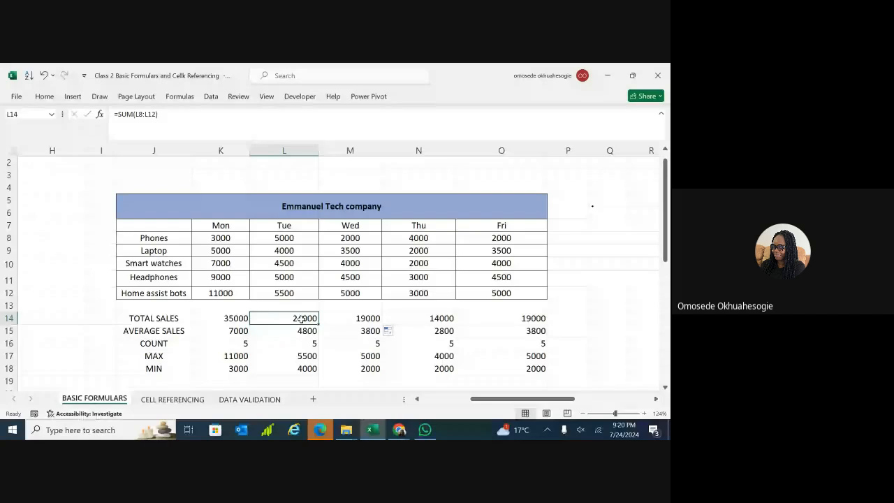
{"action": "left_click", "coordinate": [235, 320]}
{"action": "left_click", "coordinate": [286, 323]}
{"action": "left_click", "coordinate": [237, 319]}
{"action": "left_click", "coordinate": [276, 317]}
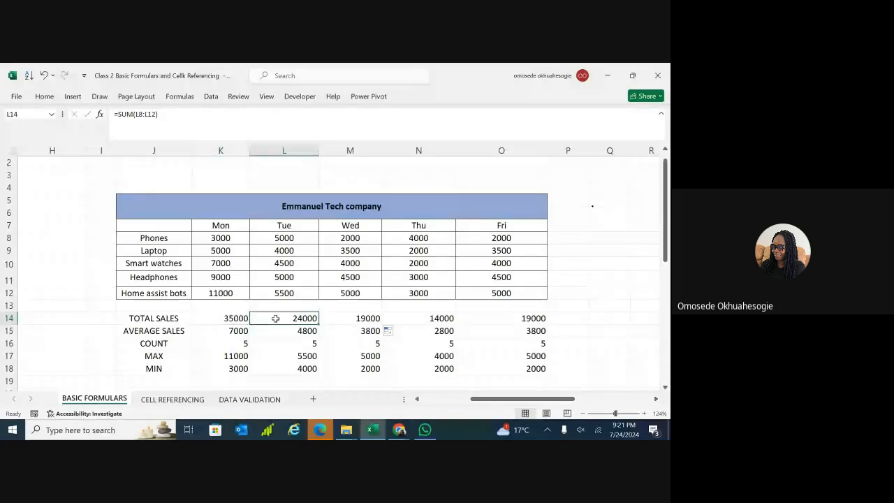
{"action": "left_click", "coordinate": [244, 320]}
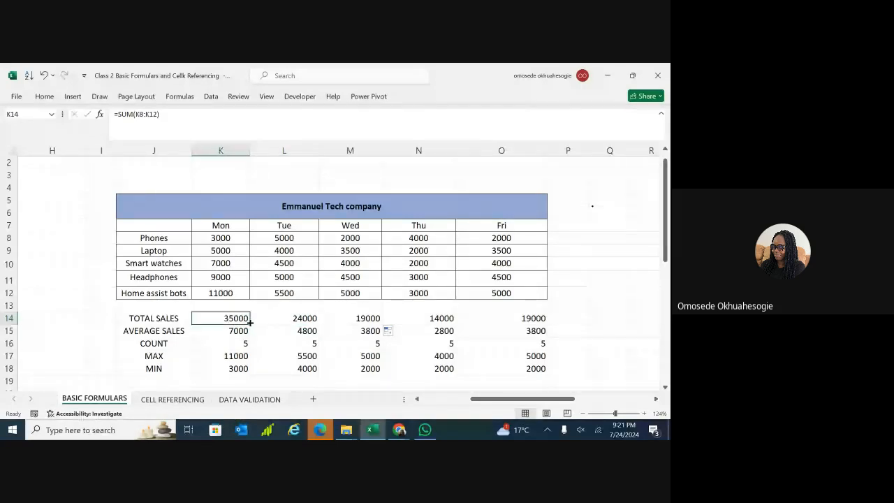
{"action": "left_click", "coordinate": [248, 377]}
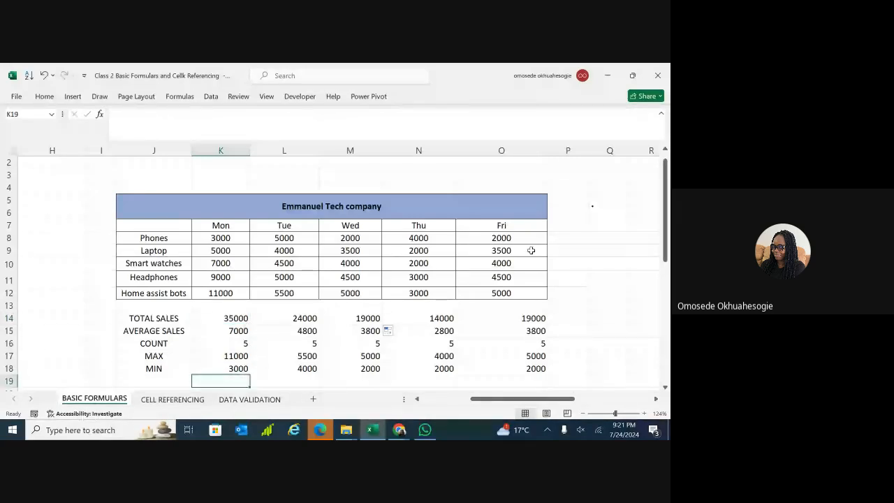
Add the heading TOTAL SALES in cell Q7.
{"action": "left_click", "coordinate": [602, 225]}
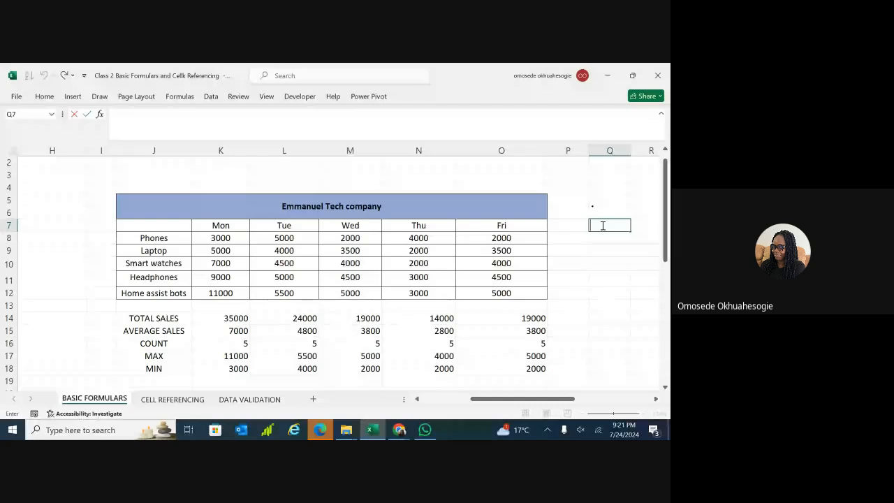
{"action": "type", "text": "TOTAL SALE"}
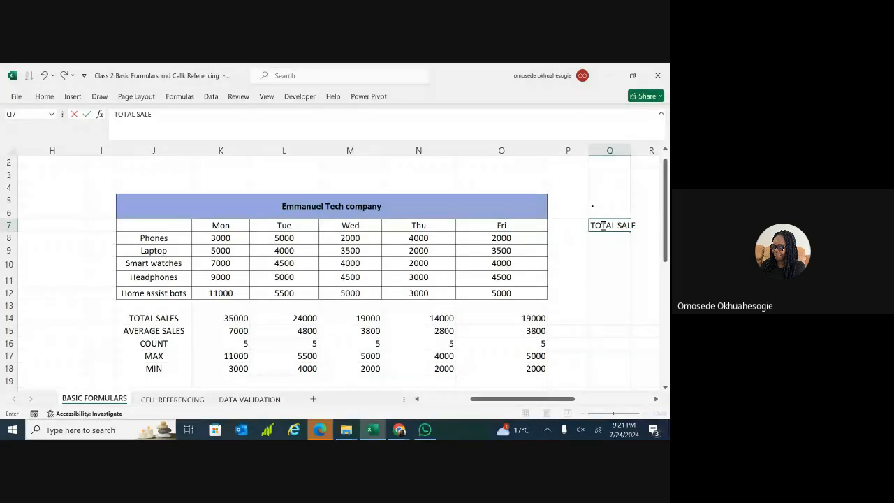
{"action": "type", "text": "S"}
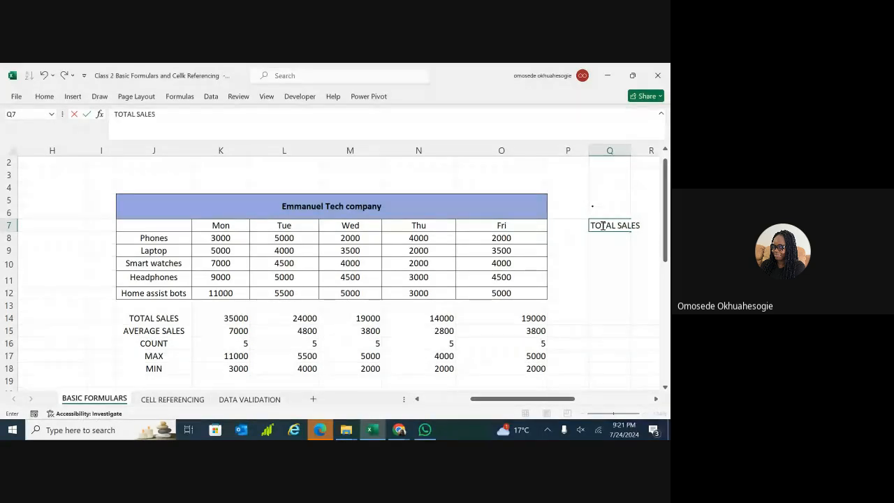
{"action": "left_click", "coordinate": [633, 151]}
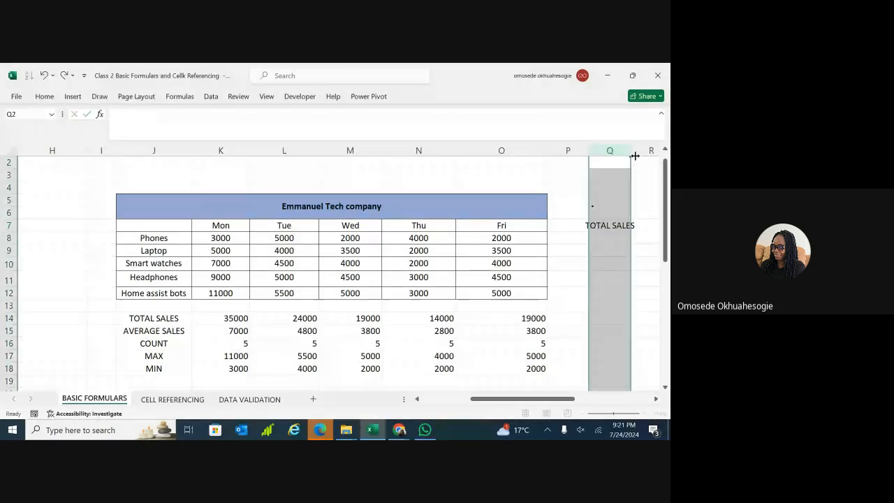
{"action": "left_click", "coordinate": [644, 201]}
Enter =SUM(K8:O8) in Q8 and fill it down to Q12, giving 16000 through 29500.
{"action": "left_click", "coordinate": [605, 237]}
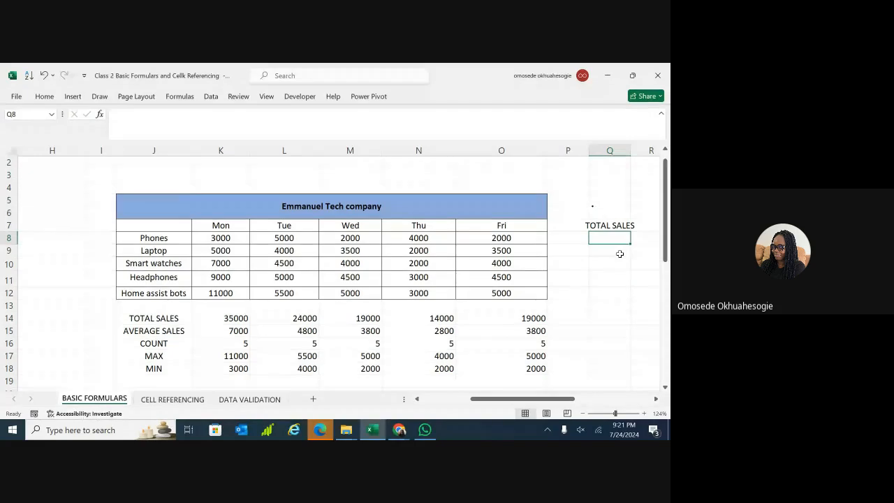
{"action": "double_click", "coordinate": [617, 238]}
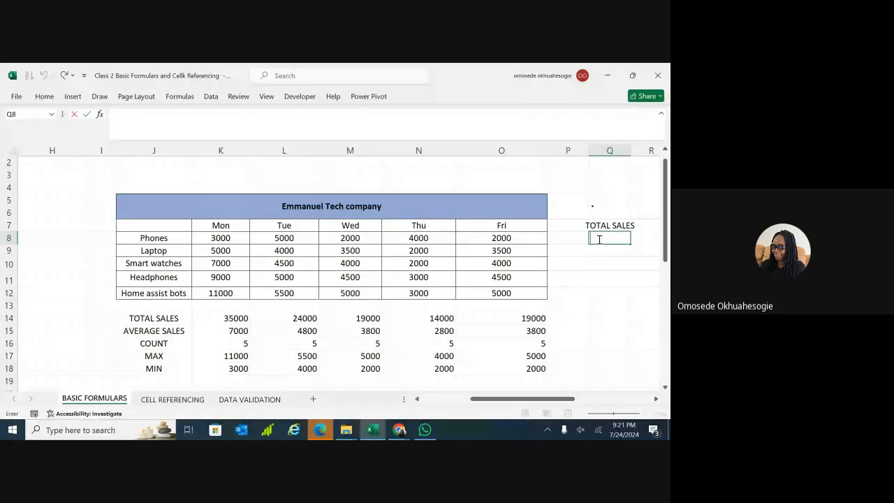
{"action": "type", "text": "=SUM"}
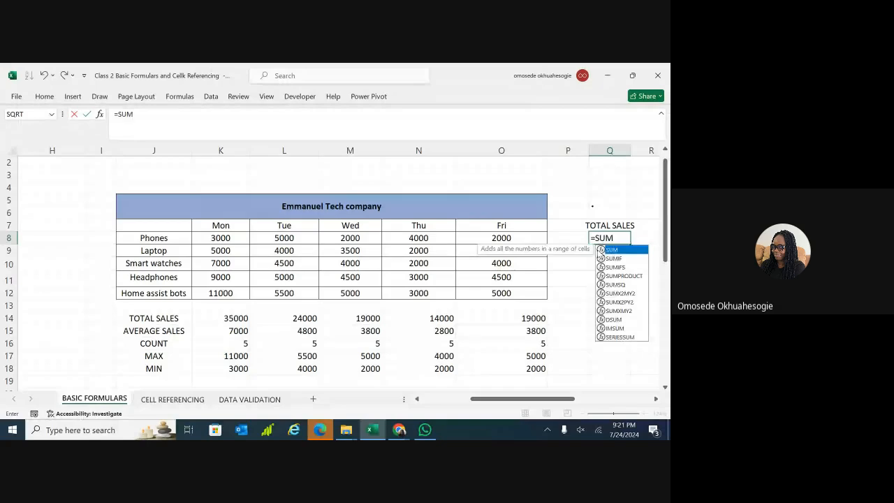
{"action": "double_click", "coordinate": [612, 250]}
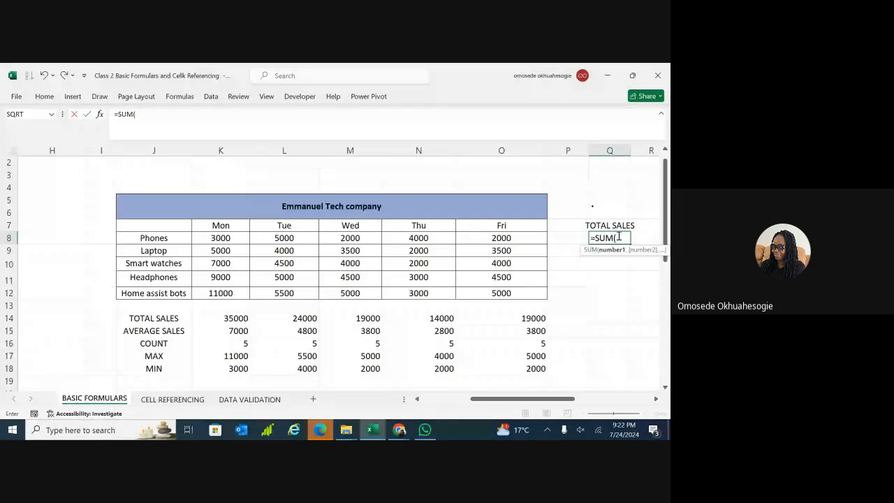
{"action": "type", "text": "K8:O"}
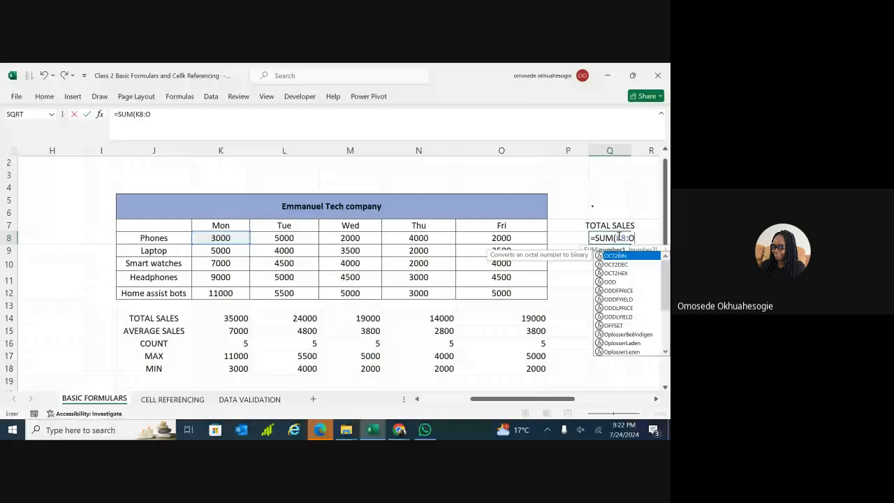
{"action": "type", "text": "8)"}
{"action": "key", "text": "Return"}
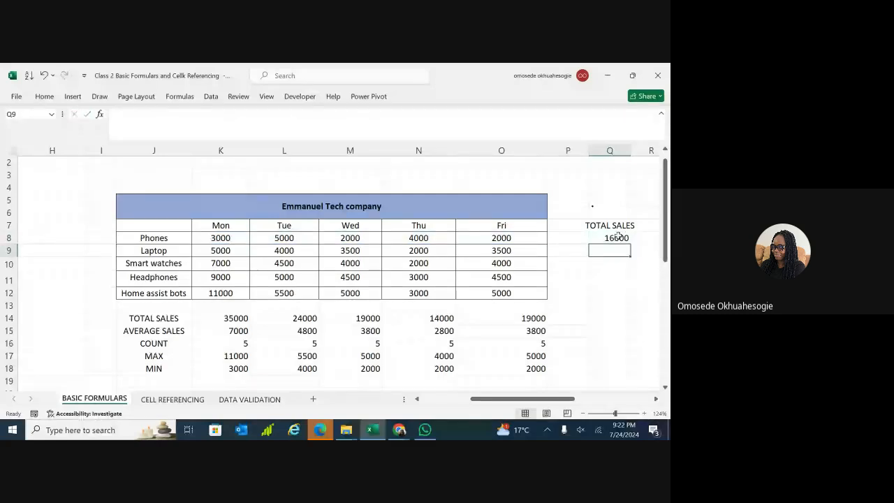
{"action": "left_click", "coordinate": [620, 238]}
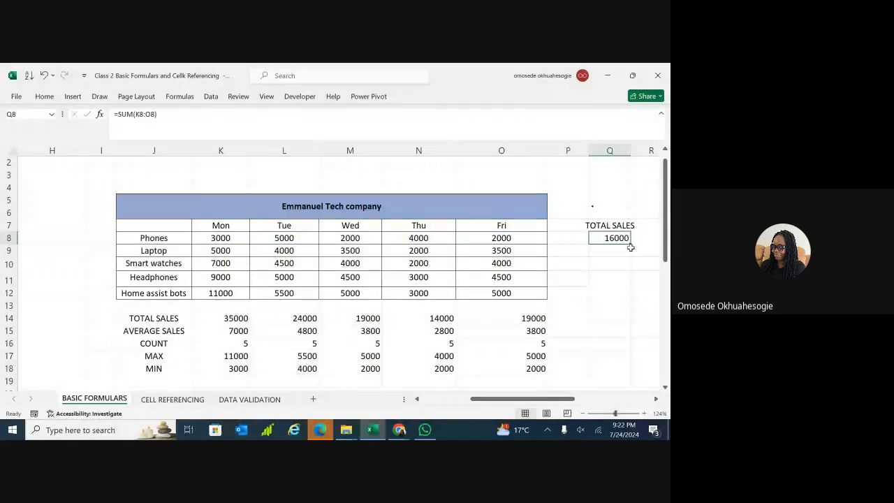
{"action": "left_click_drag", "start_coordinate": [630, 247], "coordinate": [628, 293]}
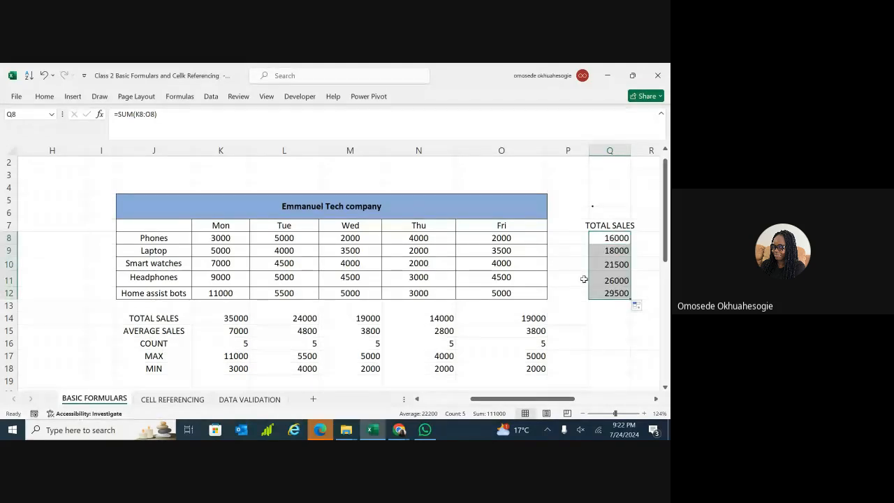
{"action": "double_click", "coordinate": [603, 308]}
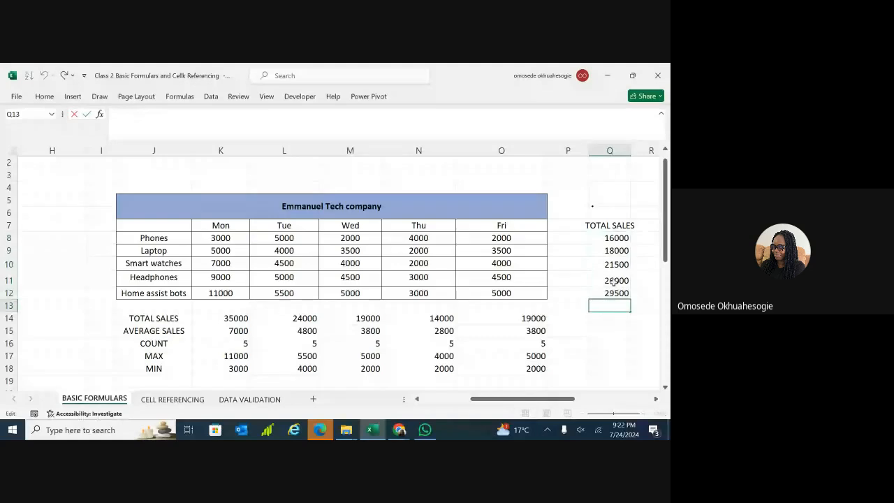
Enter =SUM(Q8:Q12) in Q14 for a grand total of 111000.
{"action": "left_click", "coordinate": [611, 320]}
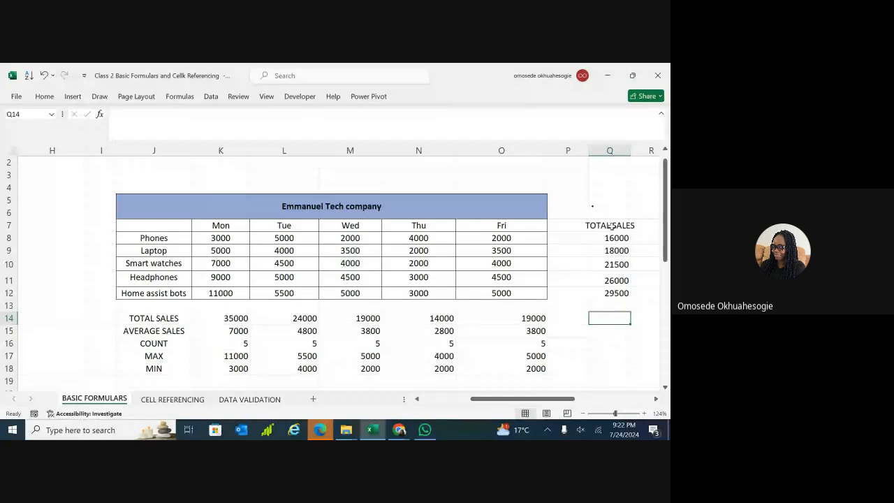
{"action": "double_click", "coordinate": [607, 319]}
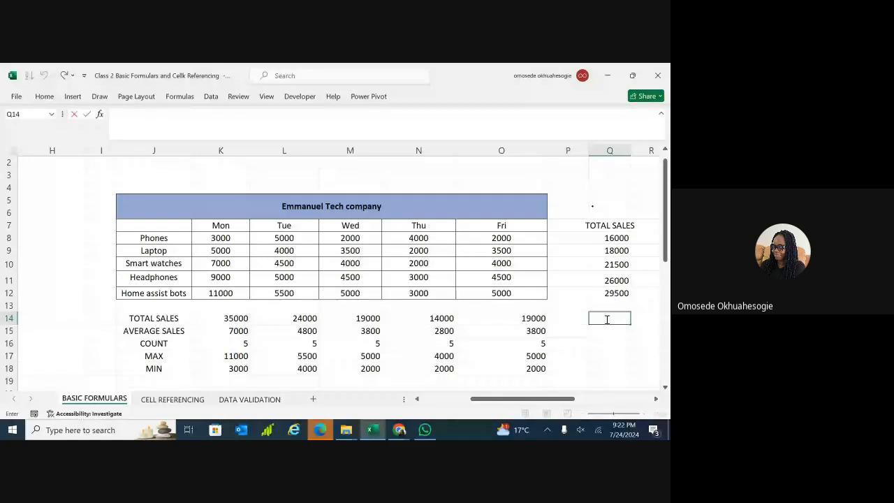
{"action": "type", "text": "="}
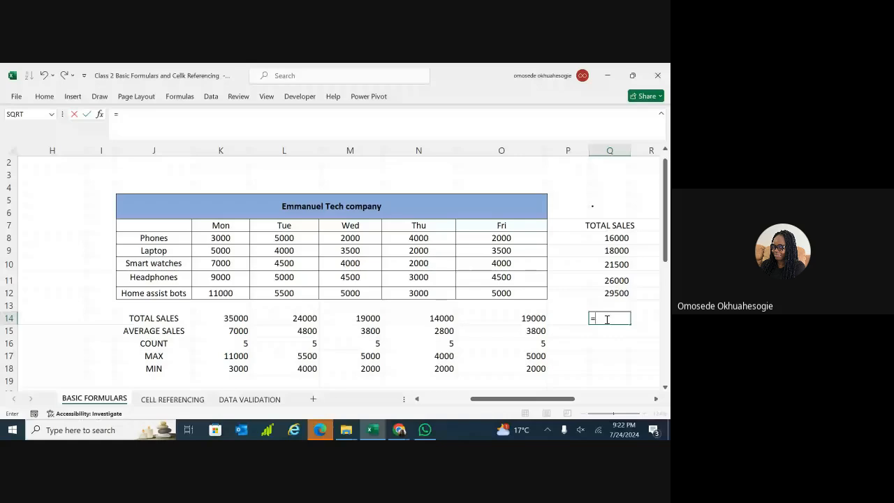
{"action": "type", "text": "SUM"}
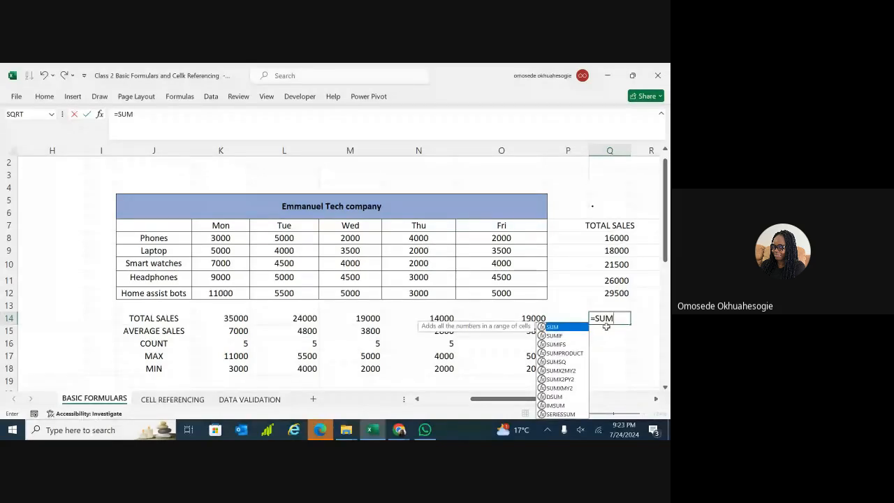
{"action": "type", "text": "("}
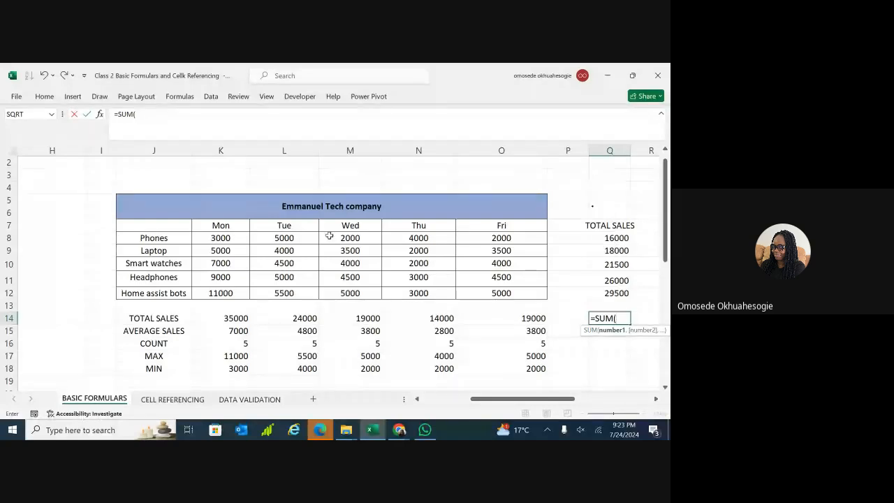
{"action": "left_click_drag", "start_coordinate": [616, 238], "coordinate": [621, 293]}
{"action": "key", "text": "Return"}
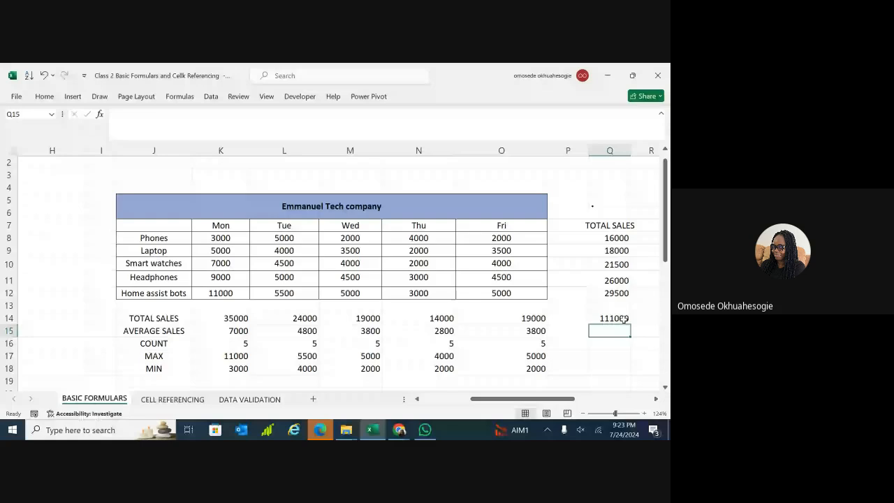
{"action": "left_click", "coordinate": [624, 318]}
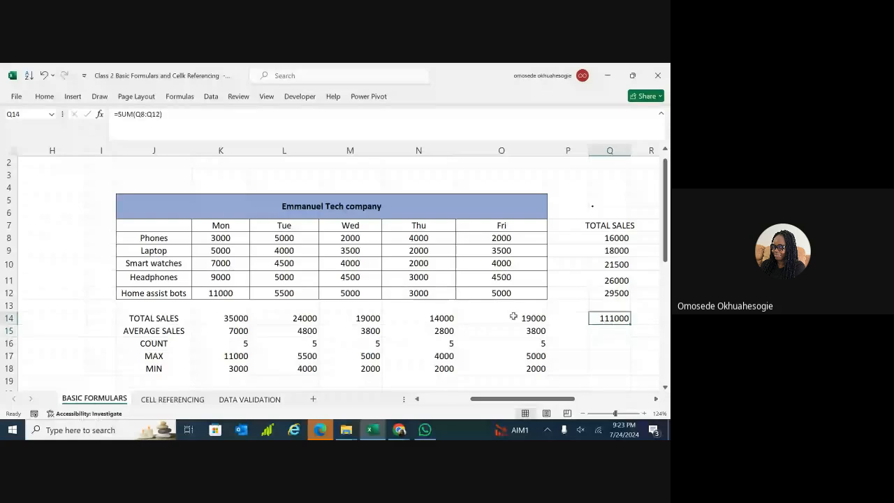
{"action": "left_click", "coordinate": [606, 238]}
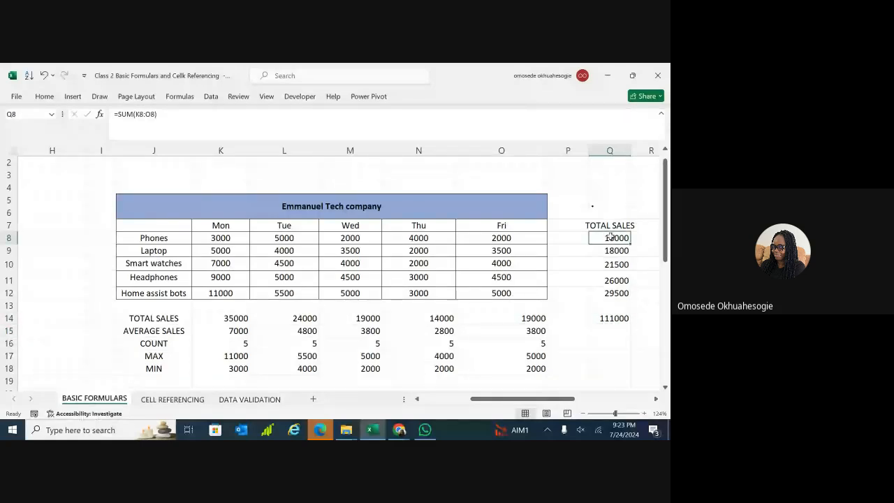
{"action": "left_click", "coordinate": [229, 323]}
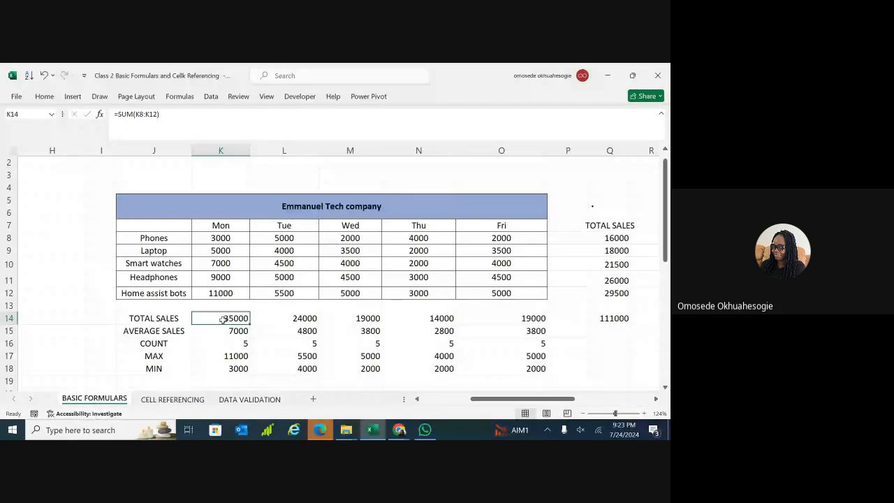
{"action": "left_click", "coordinate": [274, 321]}
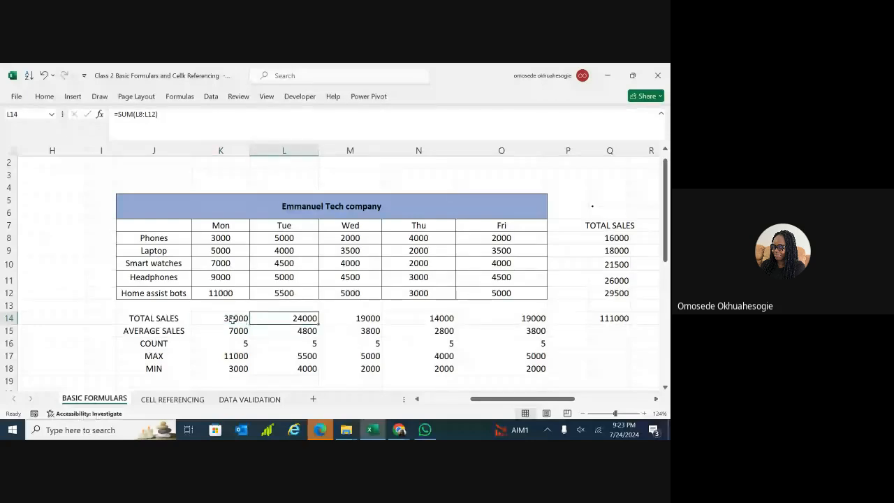
{"action": "left_click", "coordinate": [234, 318]}
{"action": "left_click", "coordinate": [294, 319]}
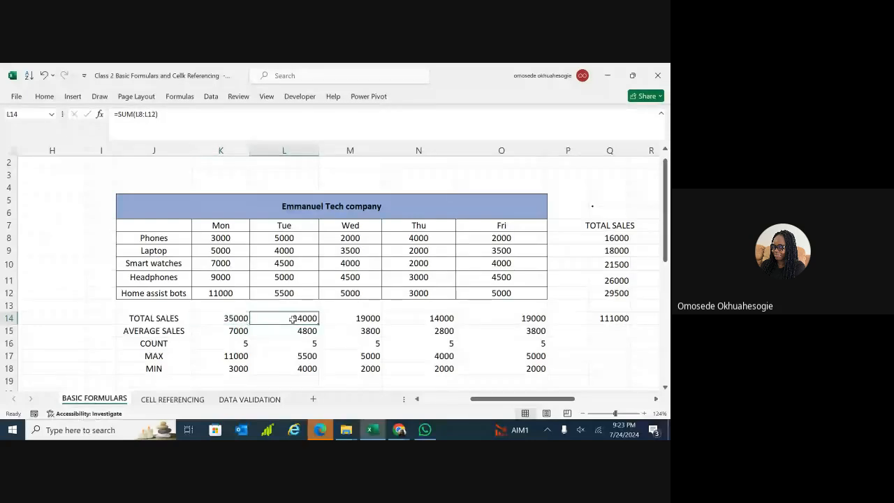
{"action": "left_click", "coordinate": [240, 318]}
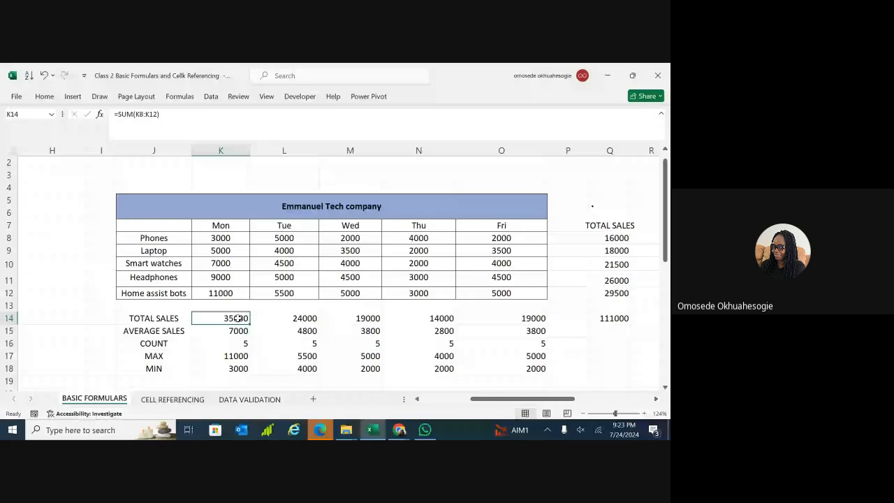
{"action": "key", "text": "Right"}
{"action": "left_click", "coordinate": [238, 319]}
{"action": "left_click", "coordinate": [289, 319]}
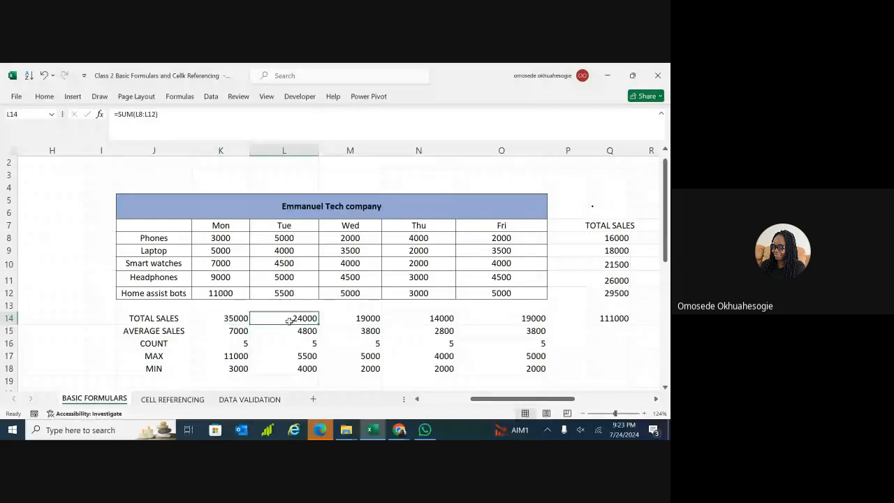
{"action": "left_click", "coordinate": [616, 238]}
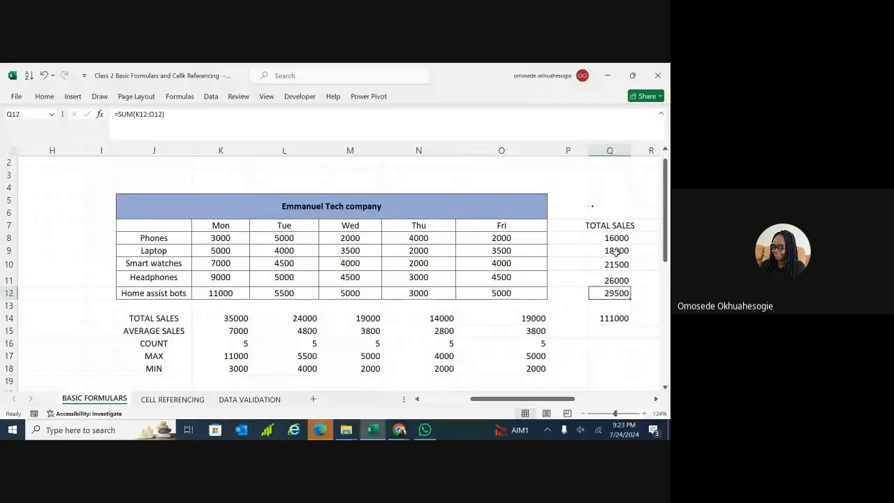
{"action": "left_click", "coordinate": [615, 249]}
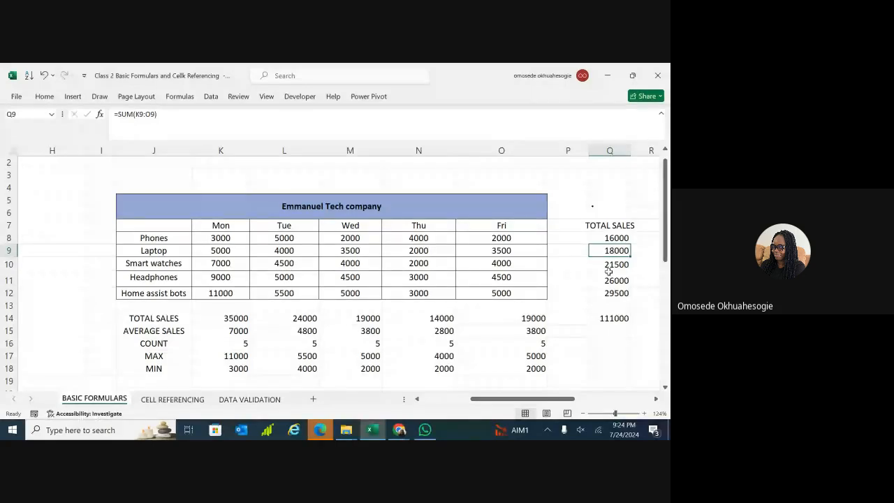
{"action": "left_click", "coordinate": [615, 266]}
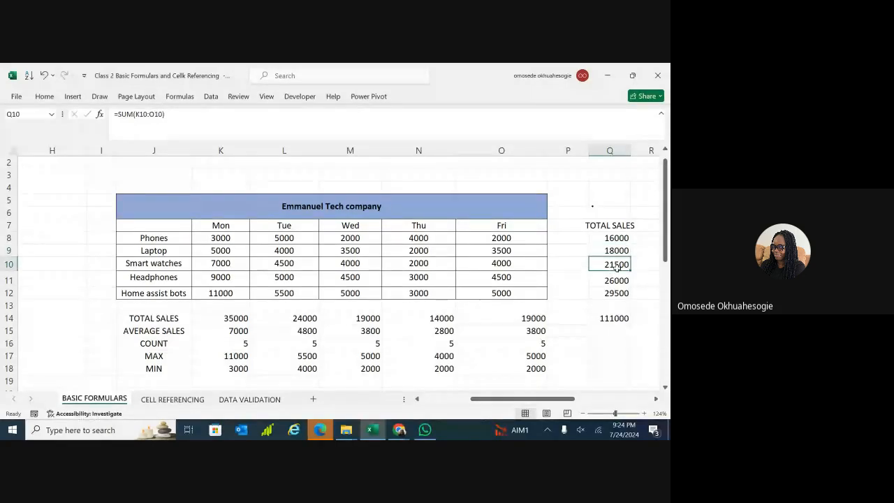
{"action": "left_click", "coordinate": [616, 279]}
{"action": "left_click", "coordinate": [615, 294]}
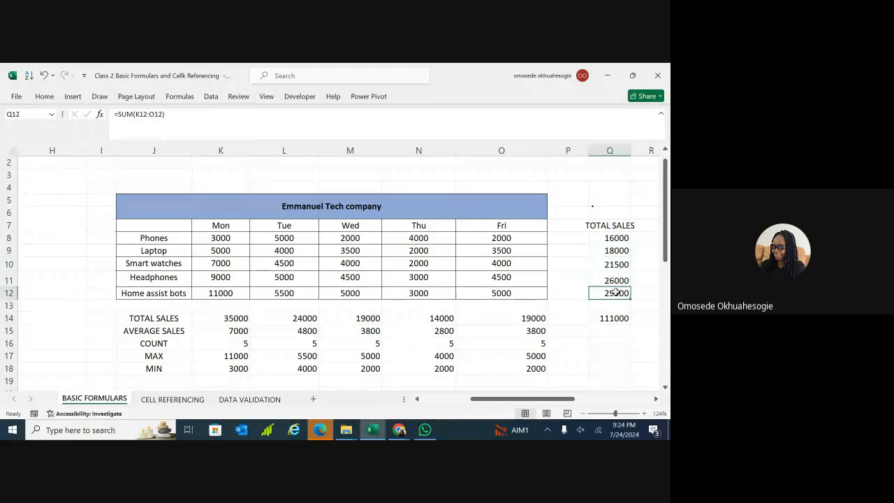
{"action": "left_click", "coordinate": [624, 238]}
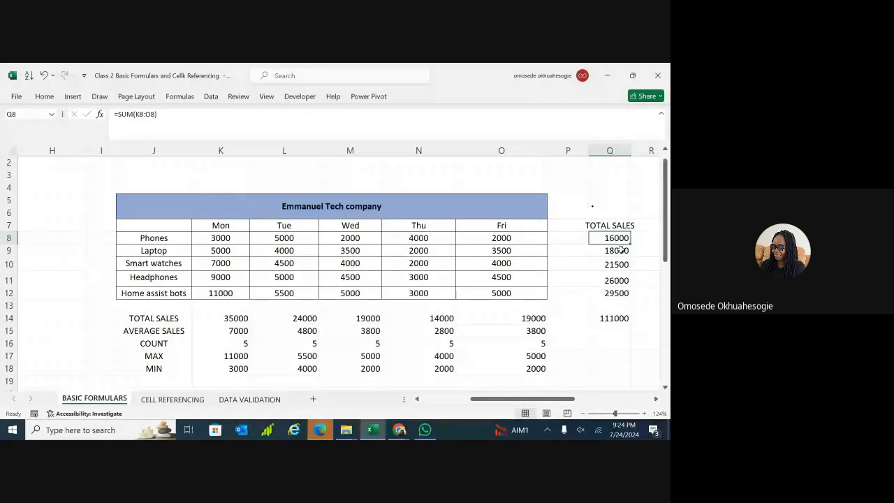
{"action": "left_click", "coordinate": [619, 264]}
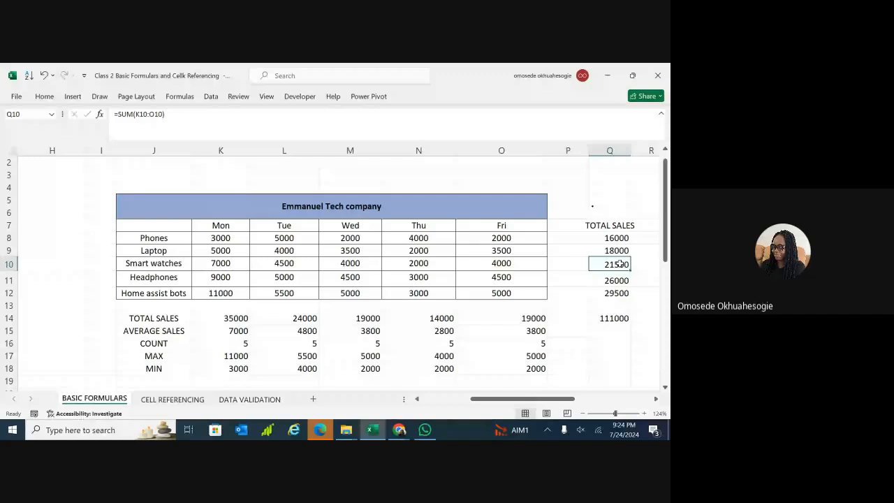
{"action": "left_click", "coordinate": [618, 279]}
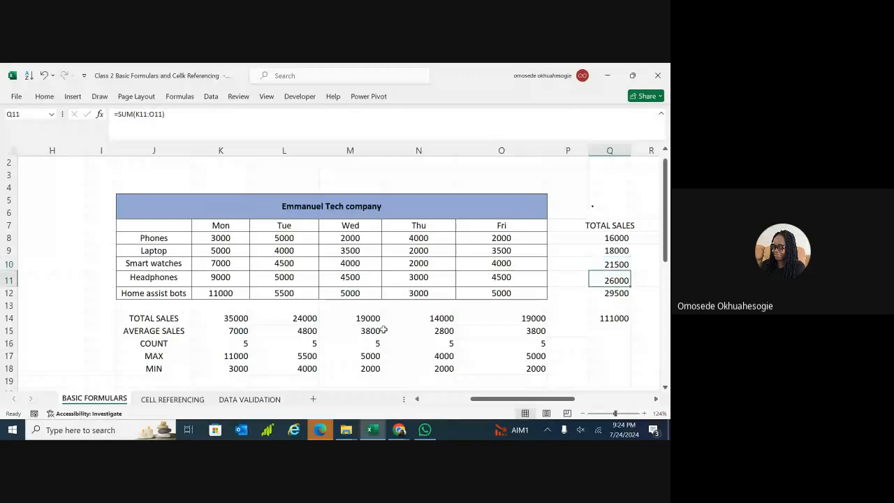
{"action": "left_click", "coordinate": [241, 318]}
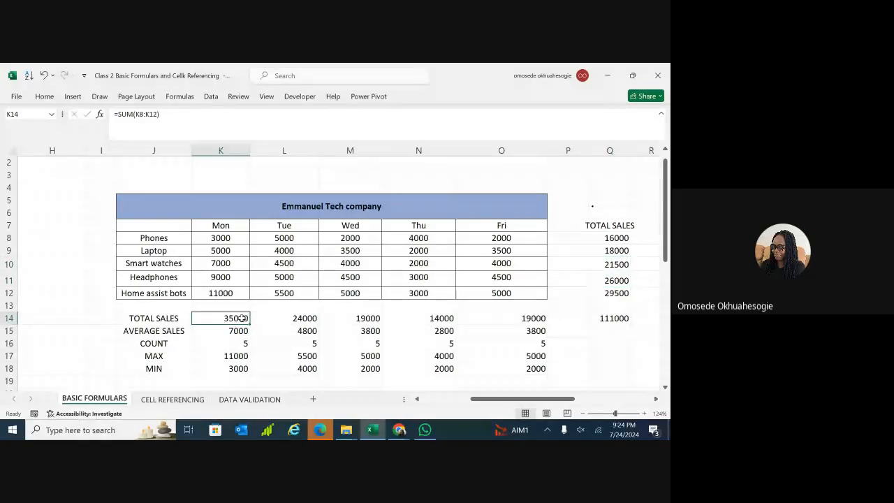
{"action": "left_click", "coordinate": [283, 318]}
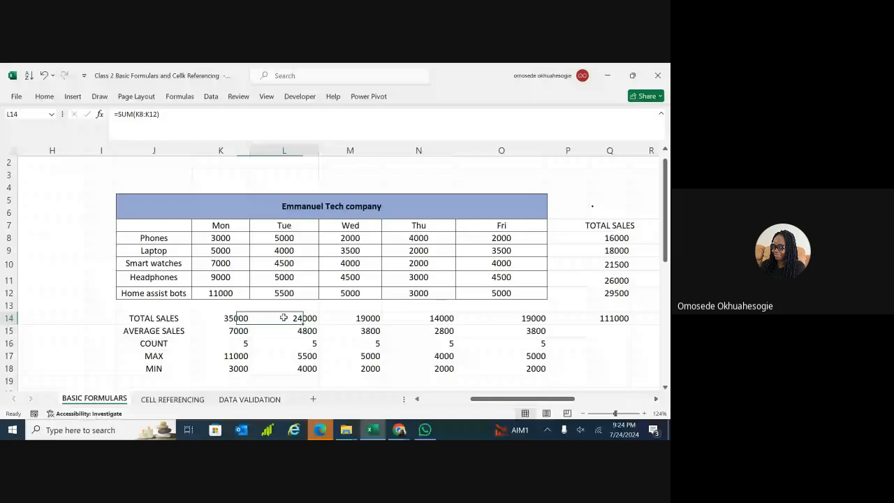
{"action": "left_click", "coordinate": [347, 316]}
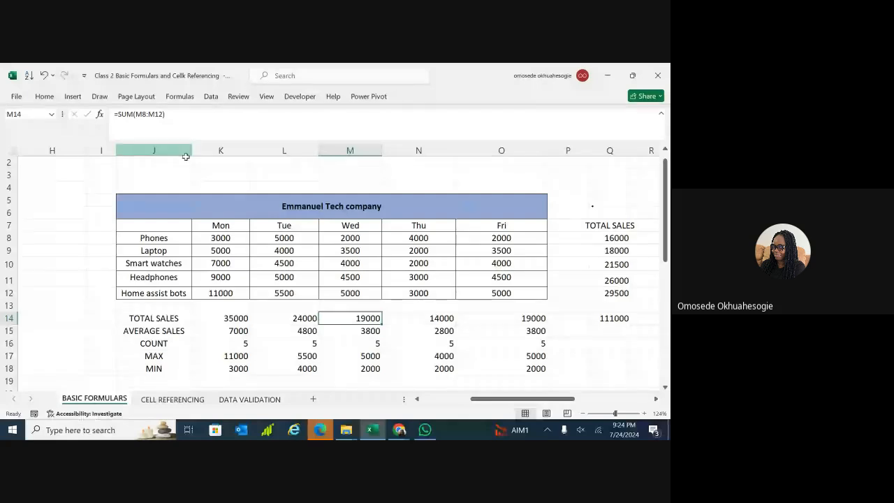
{"action": "double_click", "coordinate": [228, 250]}
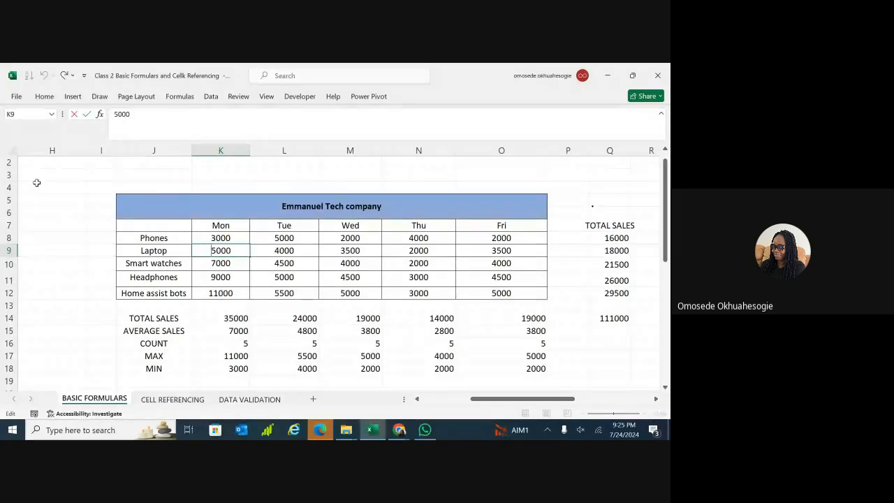
{"action": "left_click", "coordinate": [57, 164]}
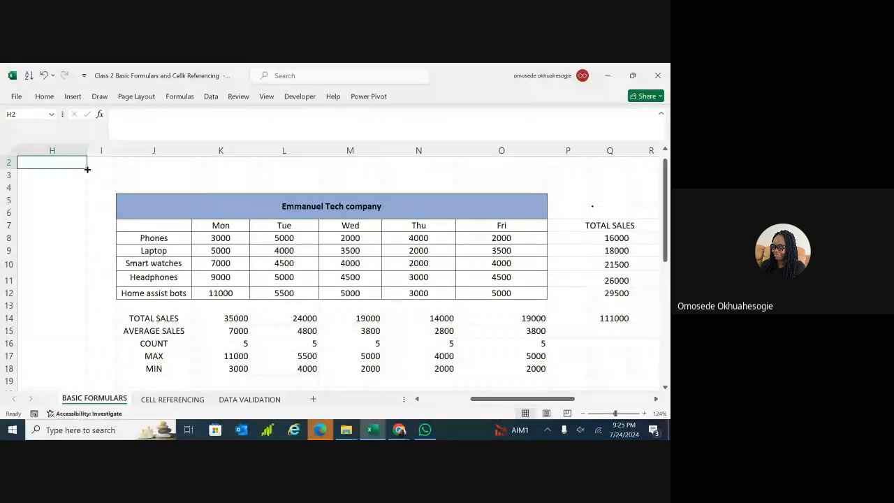
{"action": "left_click_drag", "start_coordinate": [87, 169], "coordinate": [87, 205]}
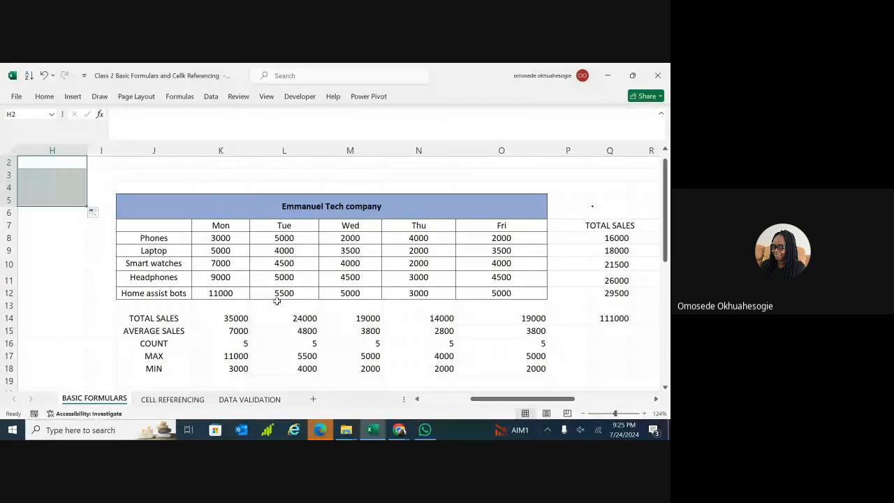
{"action": "left_click", "coordinate": [172, 400]}
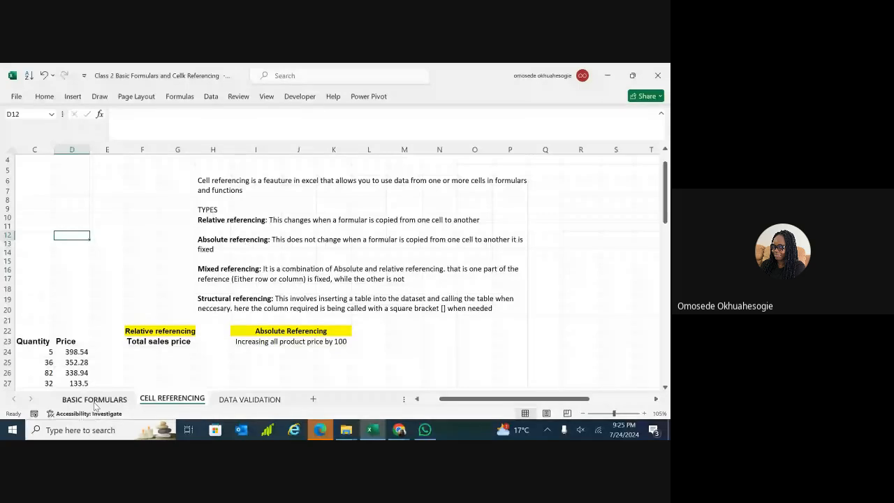
{"action": "scroll", "coordinate": [336, 273], "scroll_direction": "down", "scroll_amount": 4}
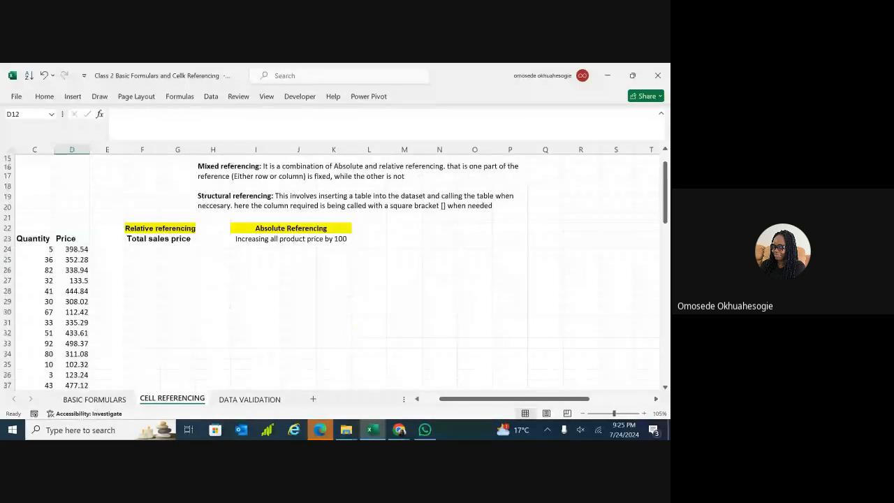
{"action": "left_click", "coordinate": [103, 403]}
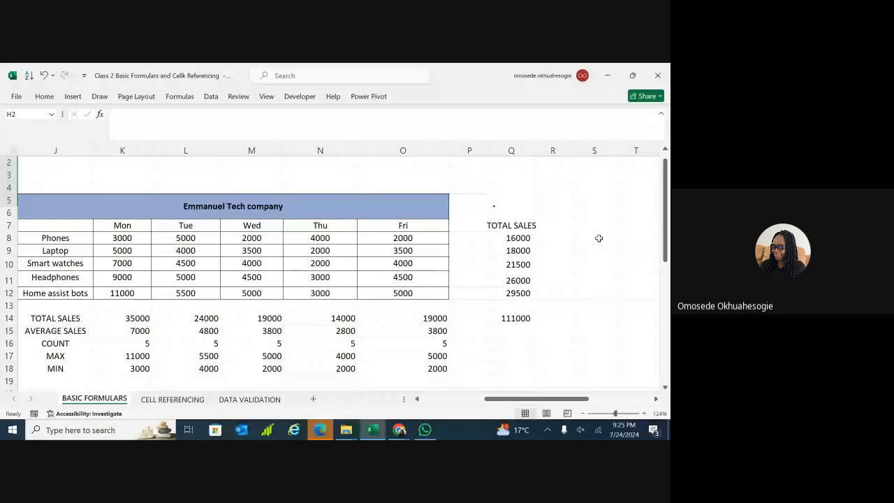
Enter =SUM(K8:O8) in S8 for 16000 and copy it into S9, showing 18000.
{"action": "double_click", "coordinate": [600, 238]}
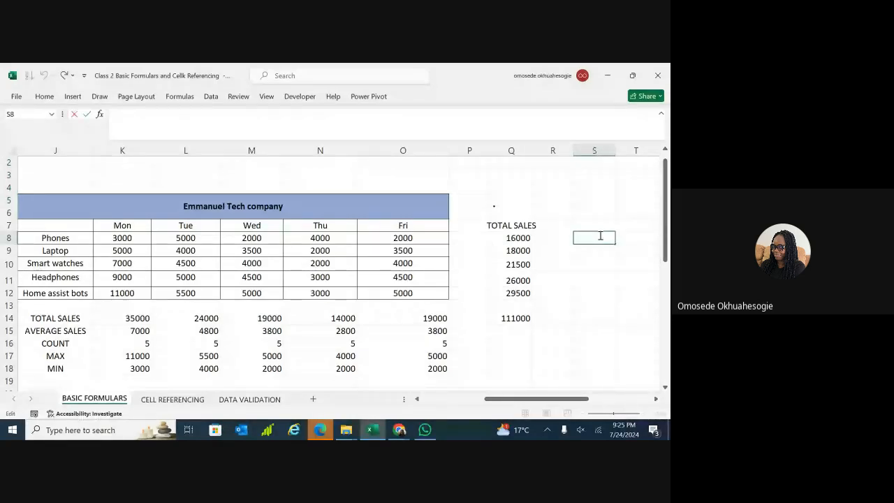
{"action": "type", "text": "="}
{"action": "left_click", "coordinate": [517, 238]}
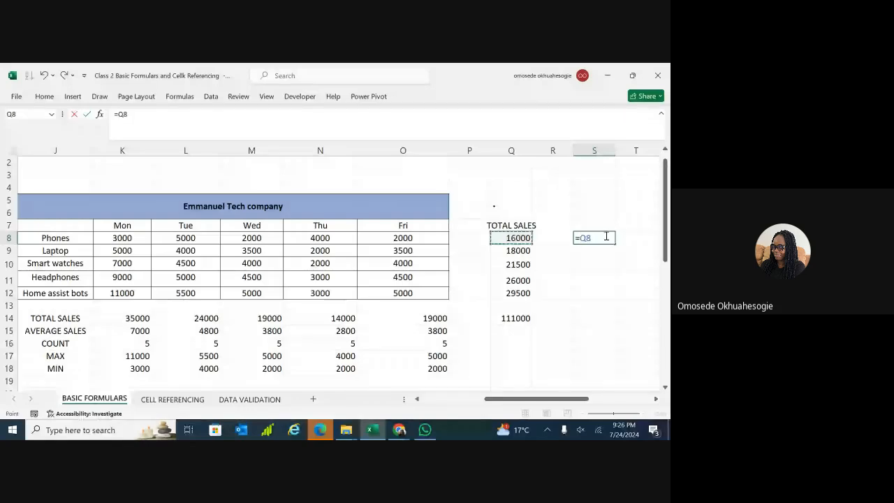
{"action": "left_click", "coordinate": [601, 237]}
{"action": "key", "text": "BackSpace"}
{"action": "key", "text": "BackSpace"}
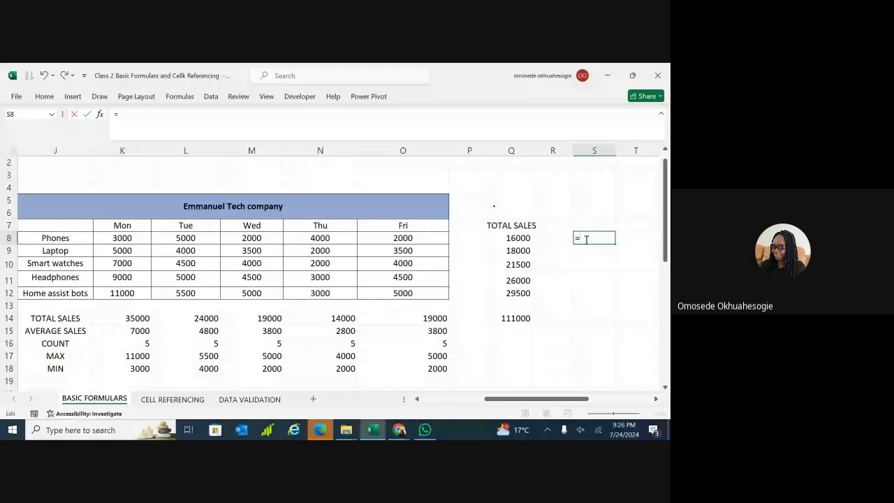
{"action": "type", "text": "SUM"}
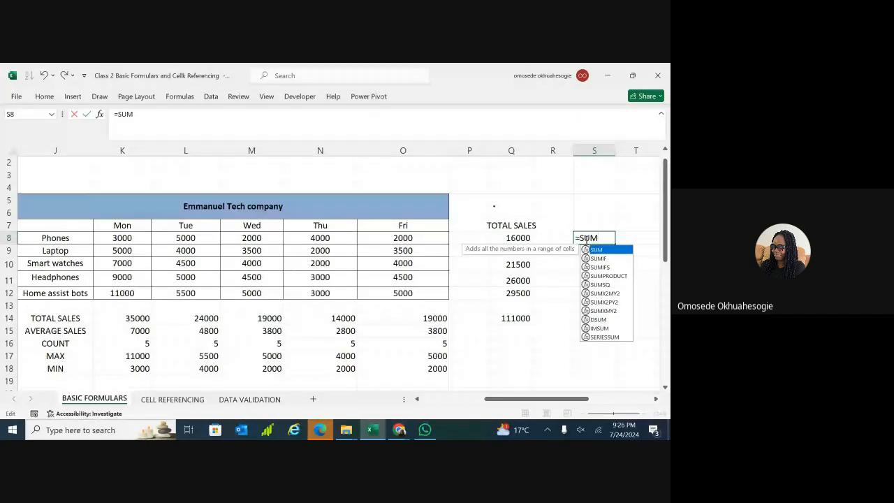
{"action": "type", "text": "("}
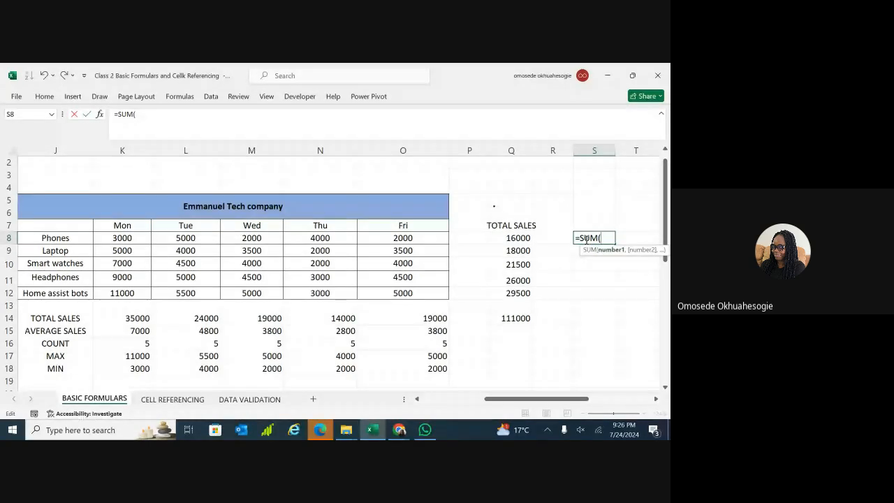
{"action": "type", "text": "K8"}
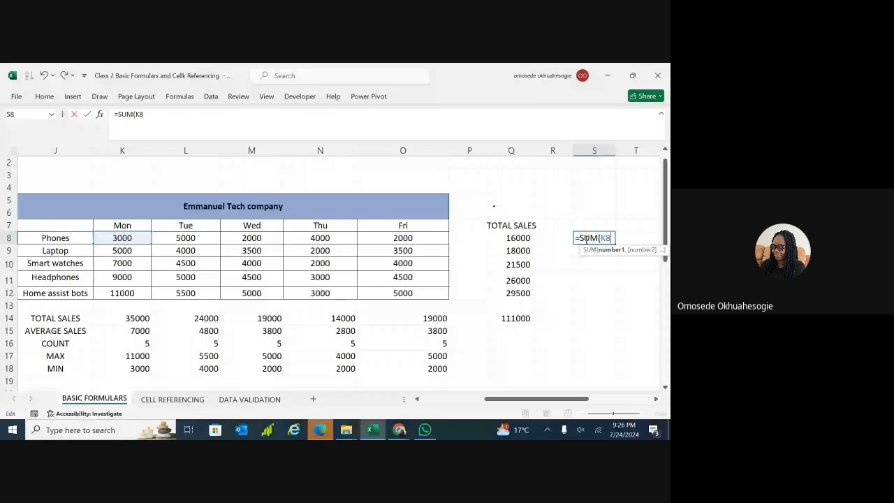
{"action": "type", "text": ":O8)"}
{"action": "key", "text": "Return"}
{"action": "left_click", "coordinate": [603, 237]}
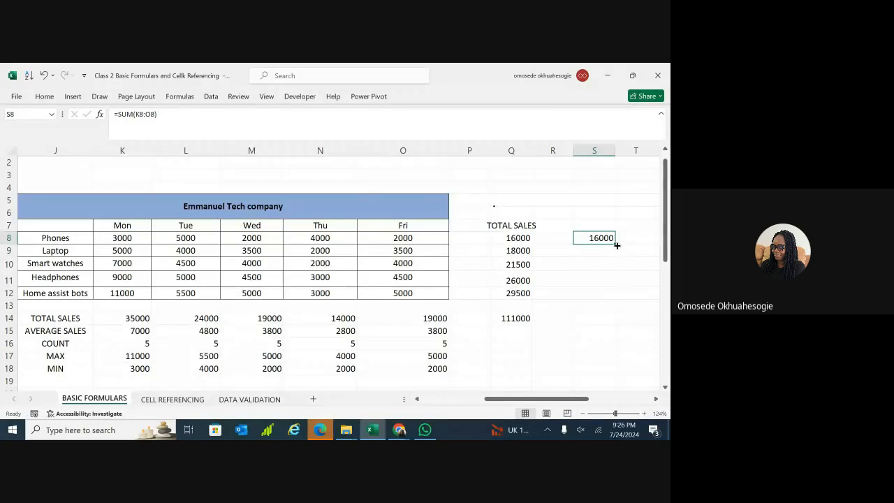
{"action": "left_click_drag", "start_coordinate": [617, 246], "coordinate": [617, 257]}
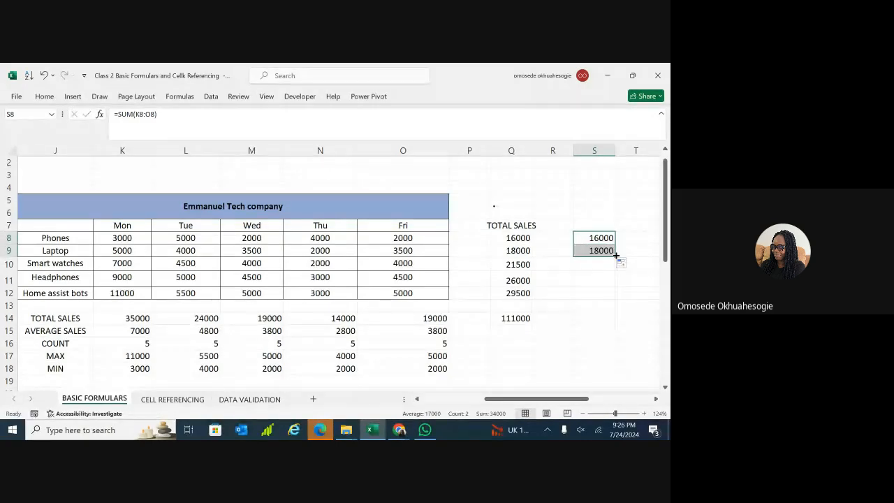
Undo the S9 copy and toggle S8's K8 reference to absolute and back to relative.
{"action": "key", "text": "ctrl+z"}
{"action": "double_click", "coordinate": [607, 237]}
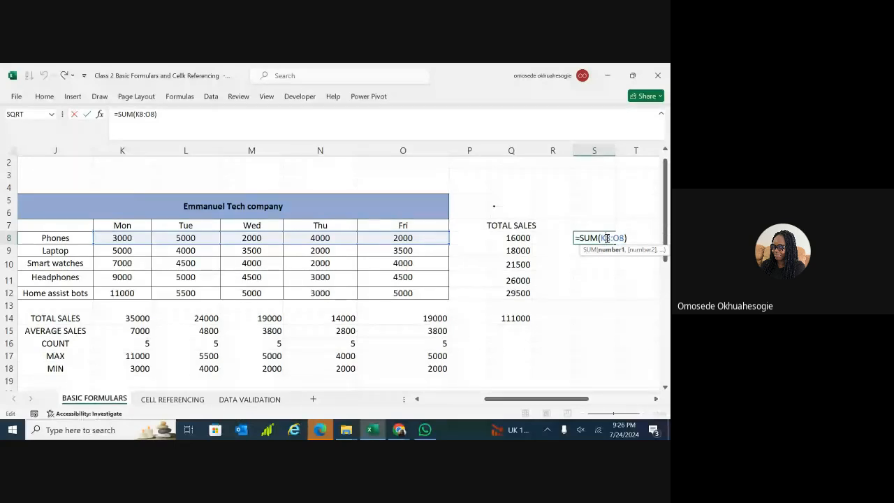
{"action": "key", "text": "F4"}
{"action": "left_click_drag", "start_coordinate": [606, 238], "coordinate": [625, 239]}
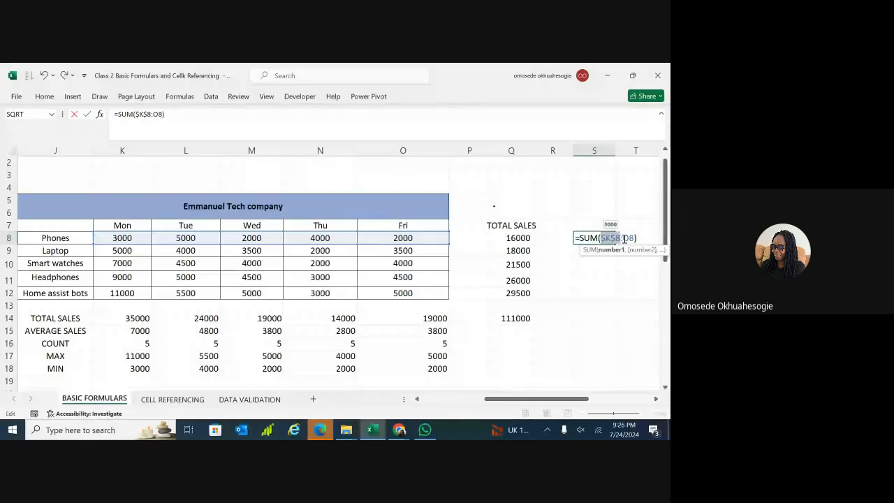
{"action": "scroll", "coordinate": [624, 238], "scroll_direction": "up", "scroll_amount": 2, "text": "ctrl"}
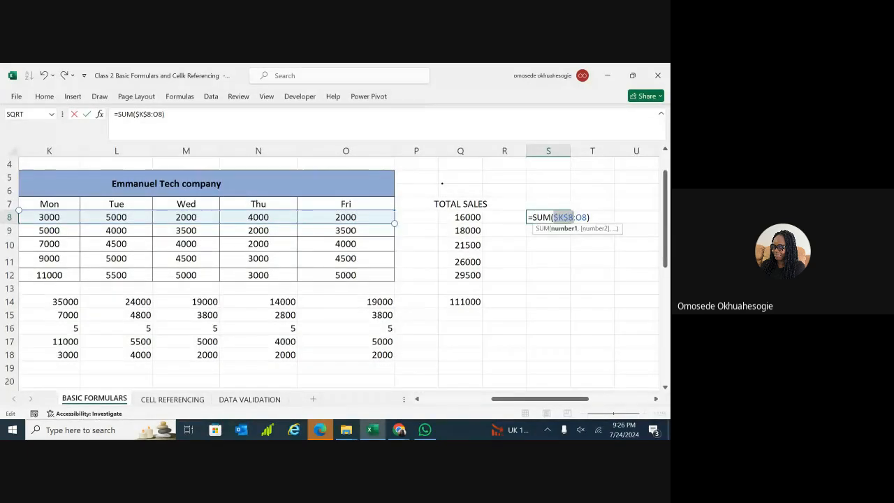
{"action": "key", "text": "F4"}
{"action": "key", "text": "F4"}
{"action": "key", "text": "F4"}
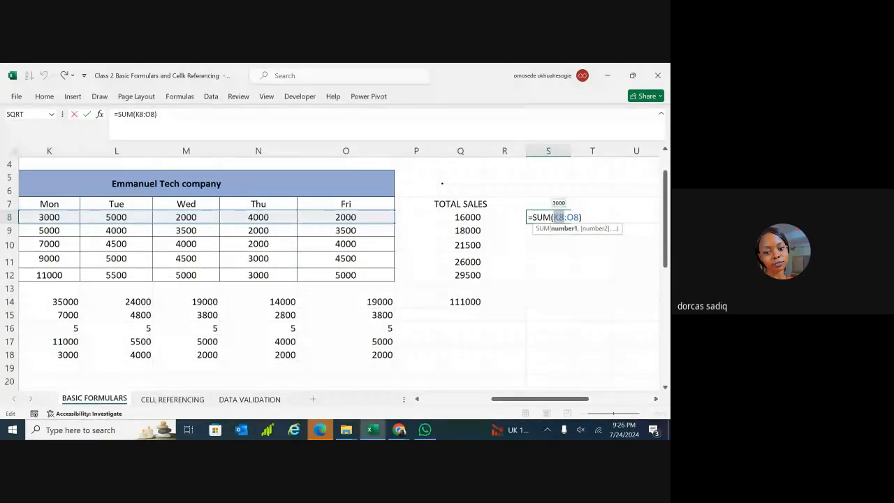
Shift S8's range start to T6, giving =SUM(T6:O8), and dismiss the circular-reference warning.
{"action": "left_click", "coordinate": [615, 385]}
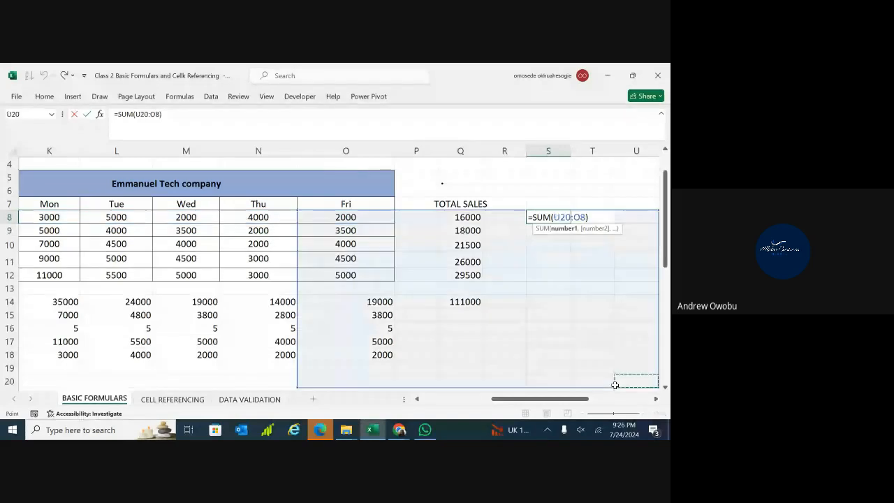
{"action": "left_click", "coordinate": [599, 190]}
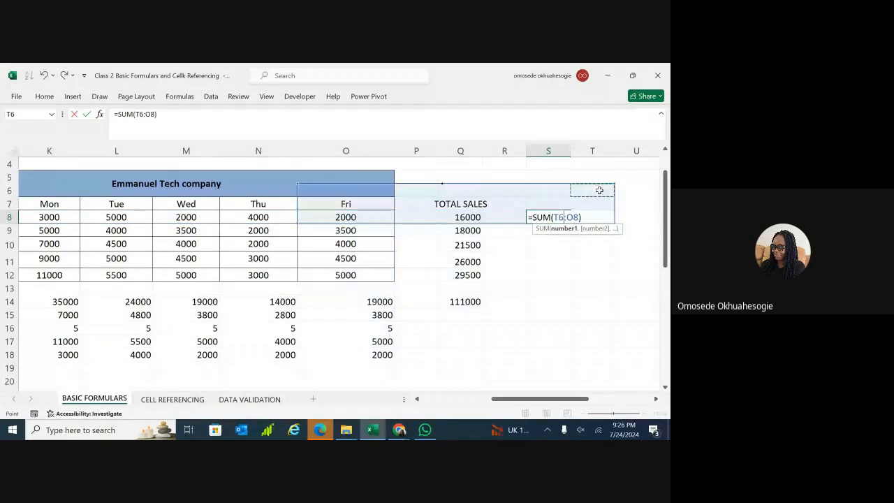
{"action": "key", "text": "ctrl+z"}
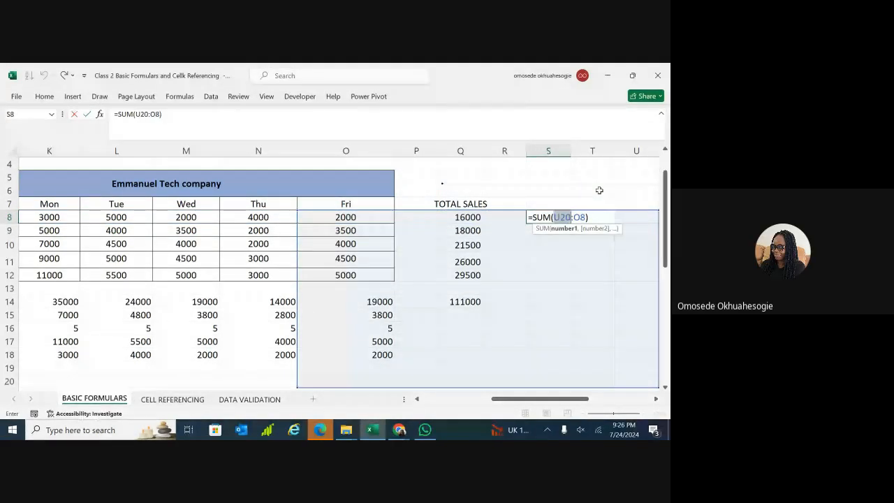
{"action": "key", "text": "ctrl+z"}
{"action": "key", "text": "ctrl+z"}
{"action": "key", "text": "ctrl+z"}
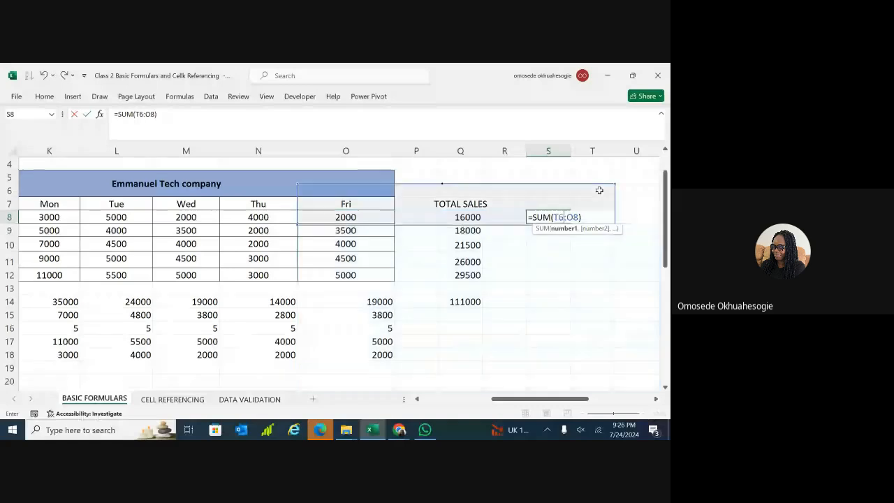
{"action": "key", "text": "Return"}
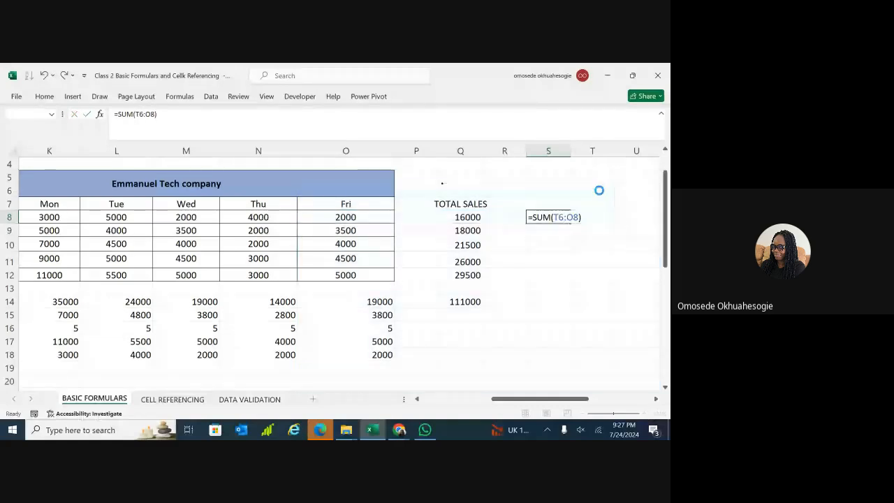
{"action": "key", "text": "Return"}
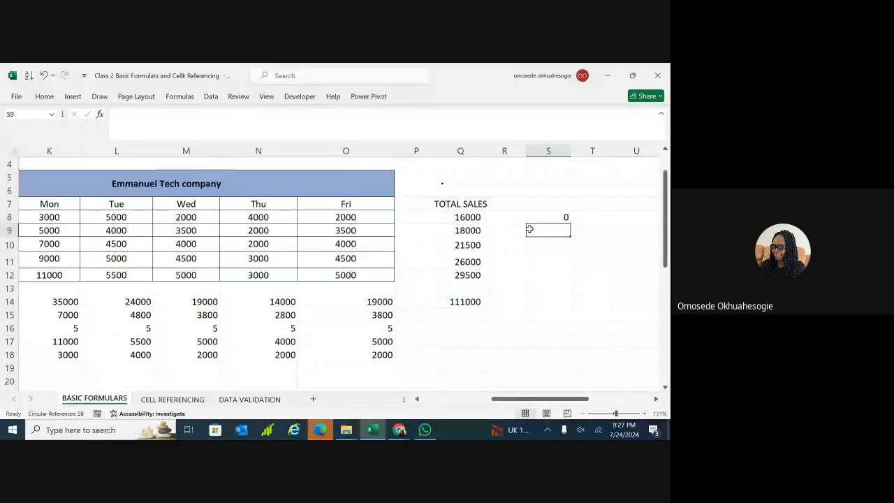
Zoom in and correct S8's range back to K8:O8.
{"action": "left_click", "coordinate": [622, 414]}
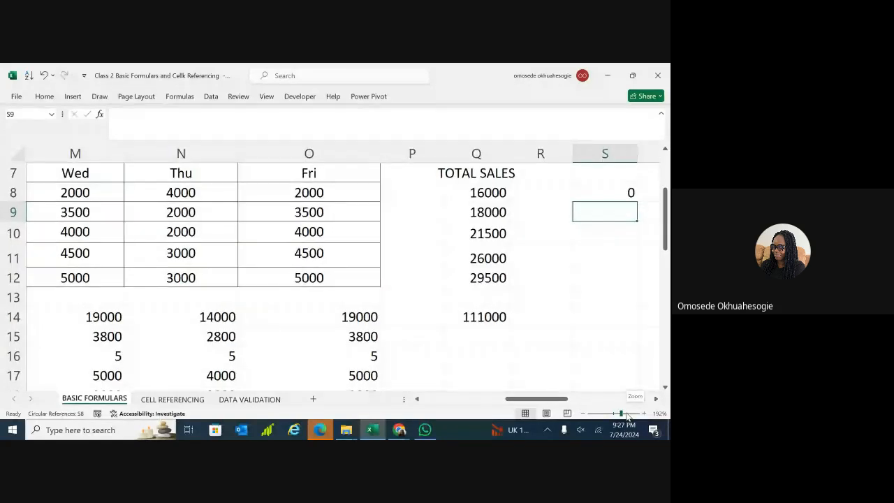
{"action": "scroll", "coordinate": [342, 273], "scroll_direction": "right", "scroll_amount": 2}
{"action": "scroll", "coordinate": [343, 272], "scroll_direction": "right", "scroll_amount": 1}
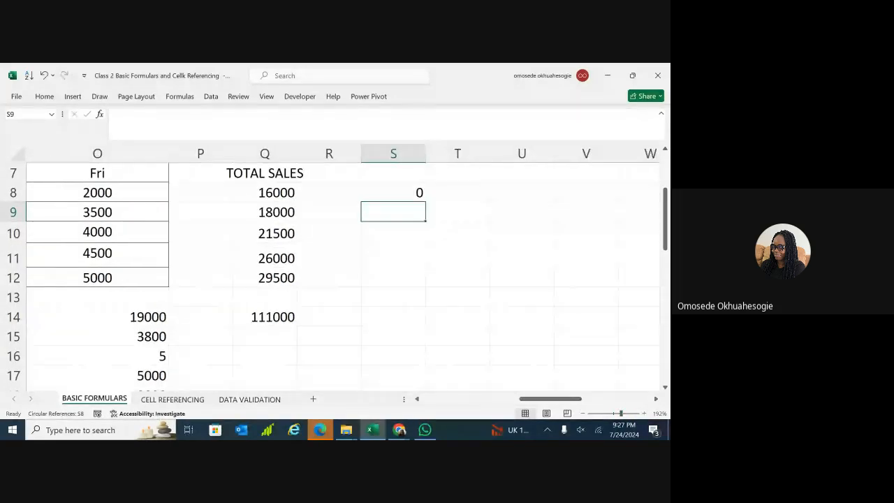
{"action": "left_click", "coordinate": [627, 414]}
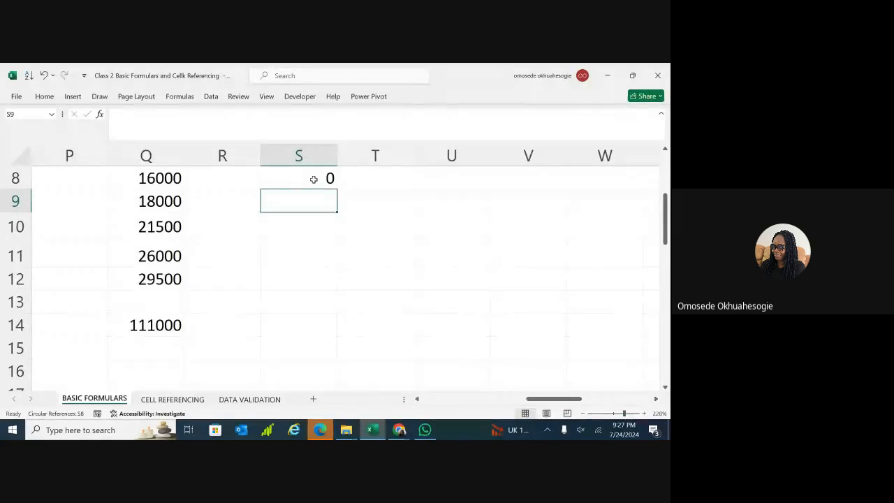
{"action": "double_click", "coordinate": [312, 177]}
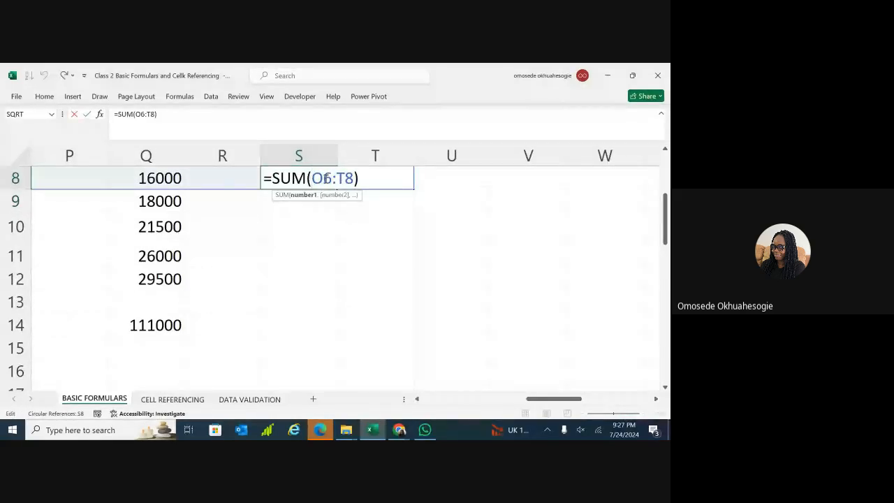
{"action": "key", "text": "BackSpace"}
{"action": "key", "text": "BackSpace"}
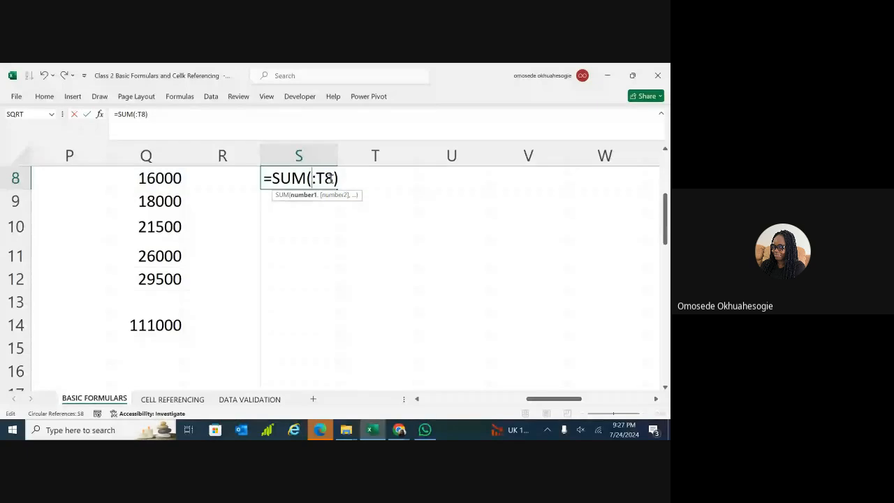
{"action": "type", "text": "K8"}
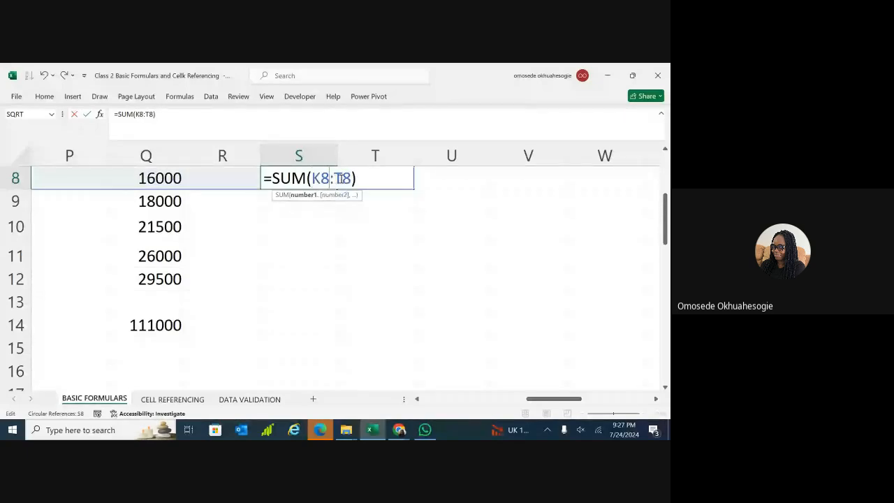
{"action": "key", "text": "BackSpace"}
{"action": "type", "text": "O"}
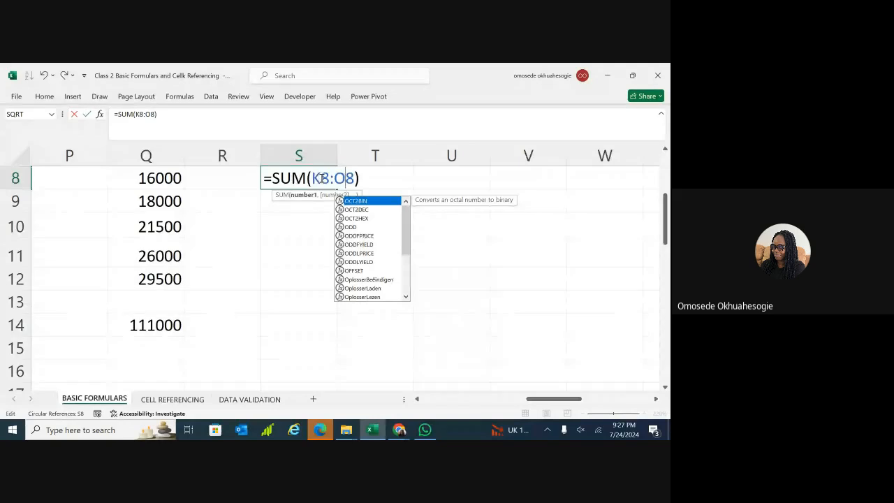
Make both K8 and O8 absolute so S8 reads =SUM($K$8:$O$8).
{"action": "left_click", "coordinate": [321, 179]}
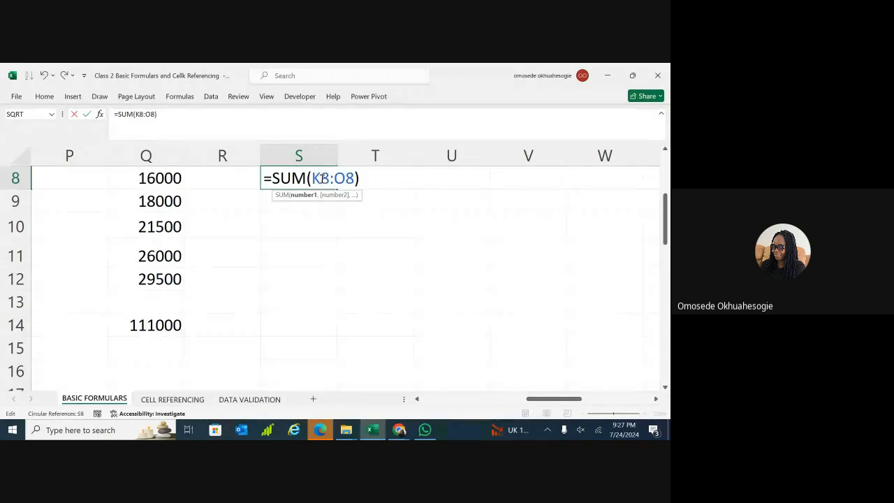
{"action": "key", "text": "F4"}
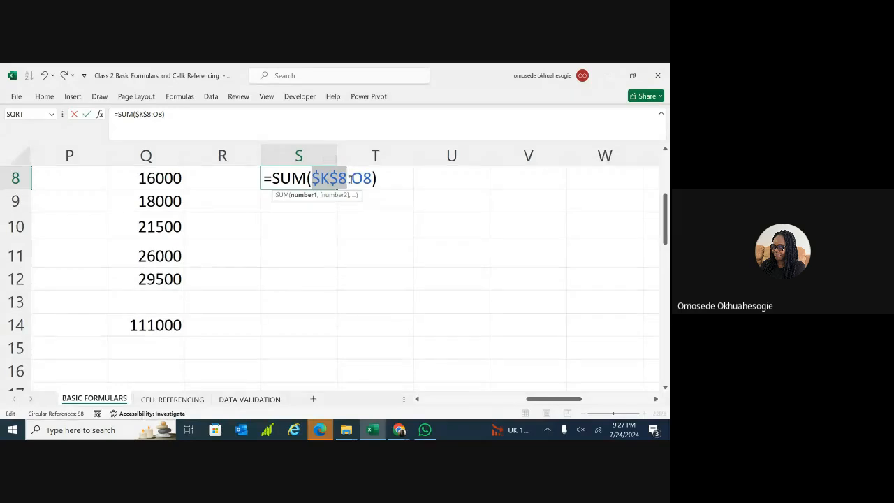
{"action": "left_click", "coordinate": [351, 179]}
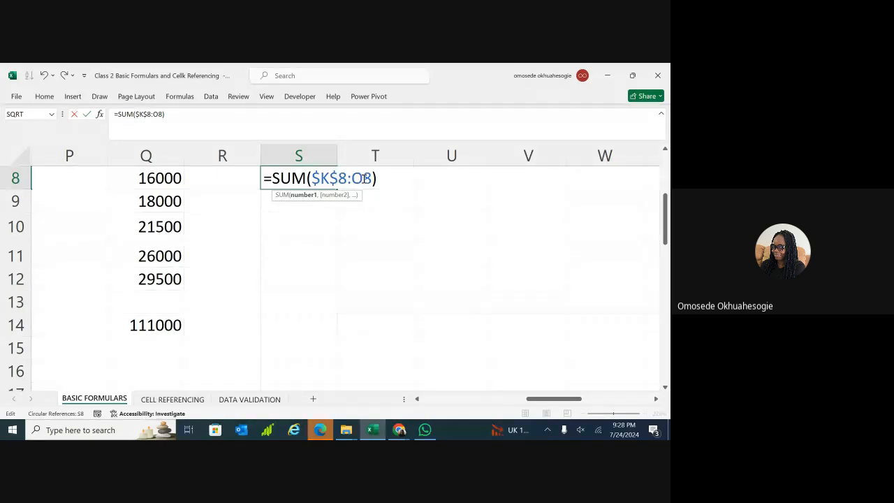
{"action": "key", "text": "F4"}
Commit =SUM($K$8:$O$8) in S8 and fill it down to S12 and right into T8.
{"action": "key", "text": "Return"}
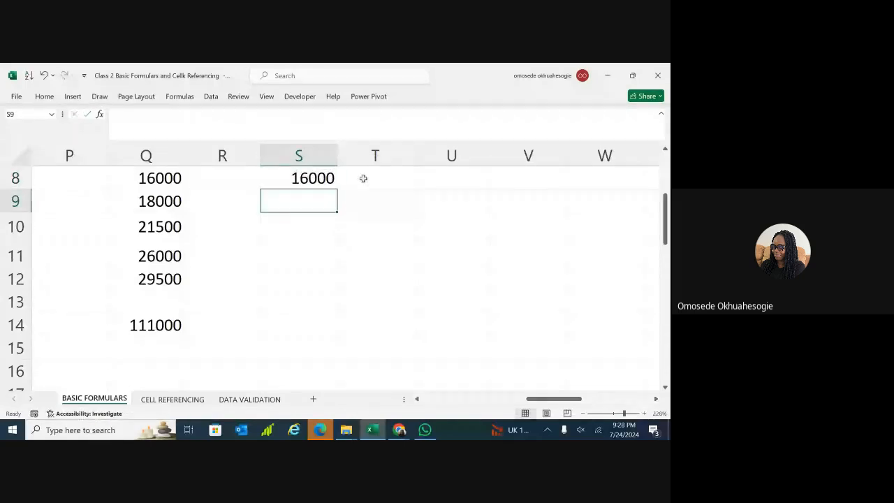
{"action": "left_click", "coordinate": [327, 180]}
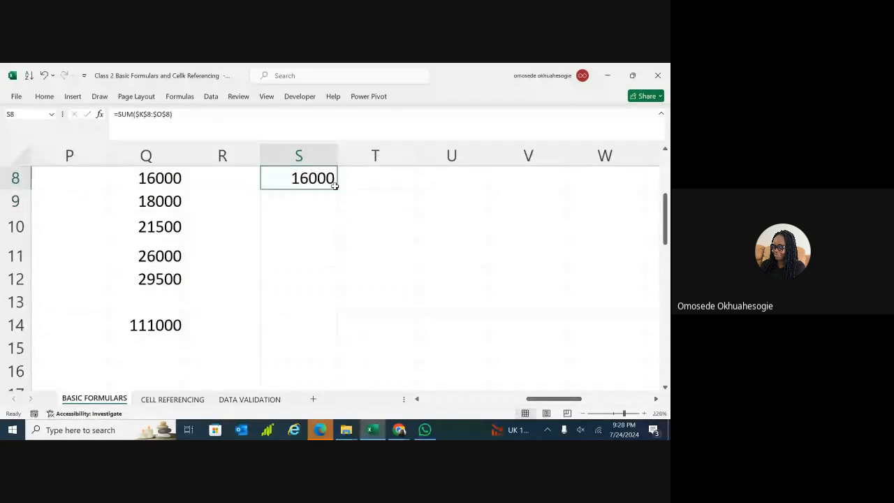
{"action": "left_click_drag", "start_coordinate": [337, 189], "coordinate": [342, 296]}
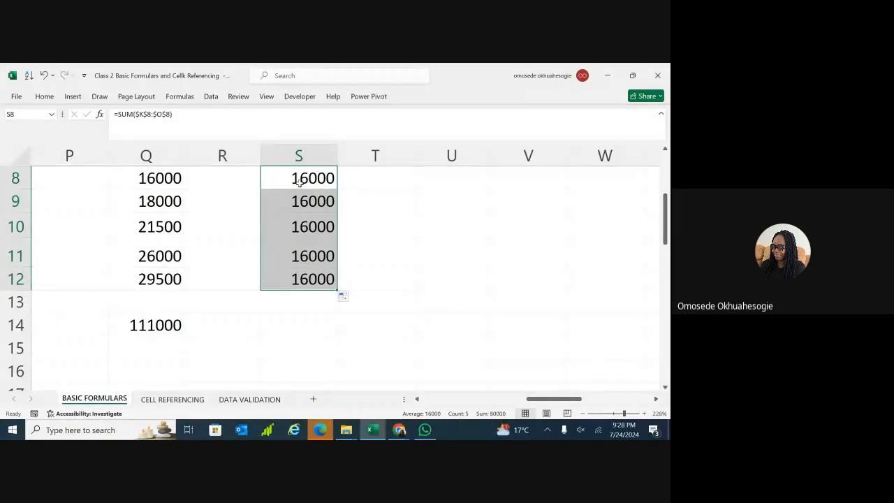
{"action": "left_click", "coordinate": [327, 180]}
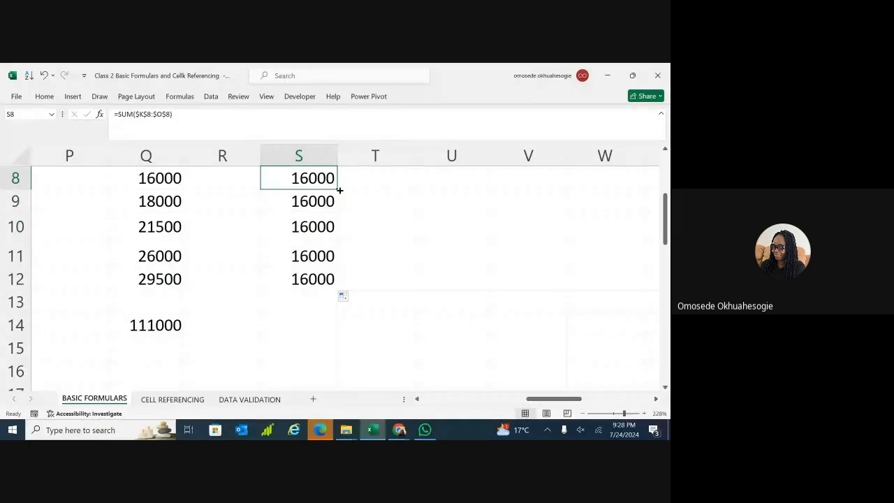
{"action": "left_click_drag", "start_coordinate": [339, 189], "coordinate": [423, 181]}
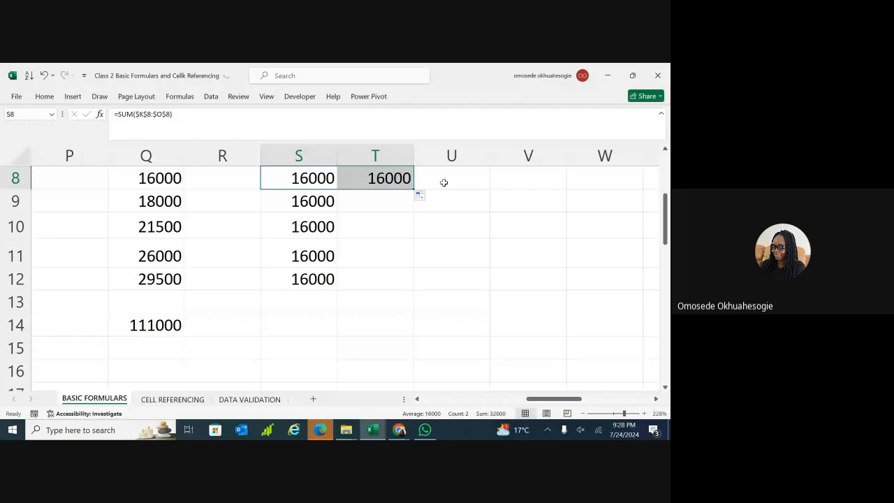
Undo the T8 and S9:S12 fills, reverting S8 to the circular formula, and close the warning.
{"action": "left_click", "coordinate": [392, 233]}
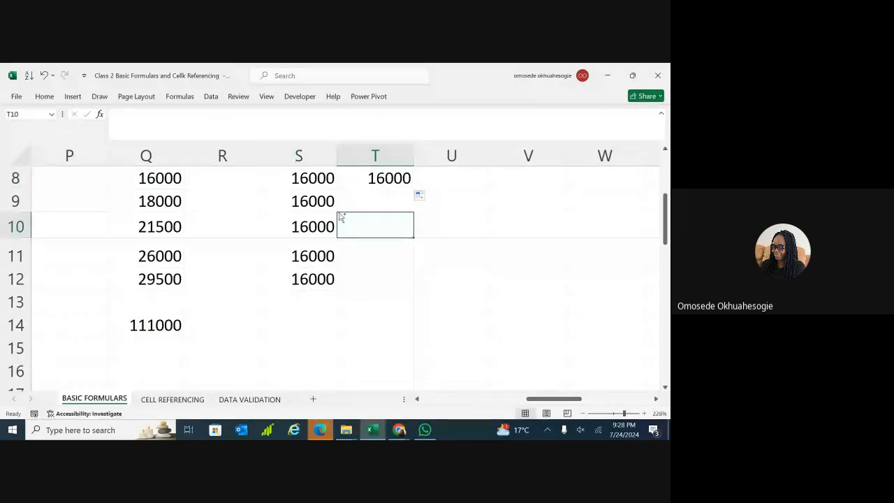
{"action": "key", "text": "ctrl+z"}
{"action": "left_click", "coordinate": [340, 214]}
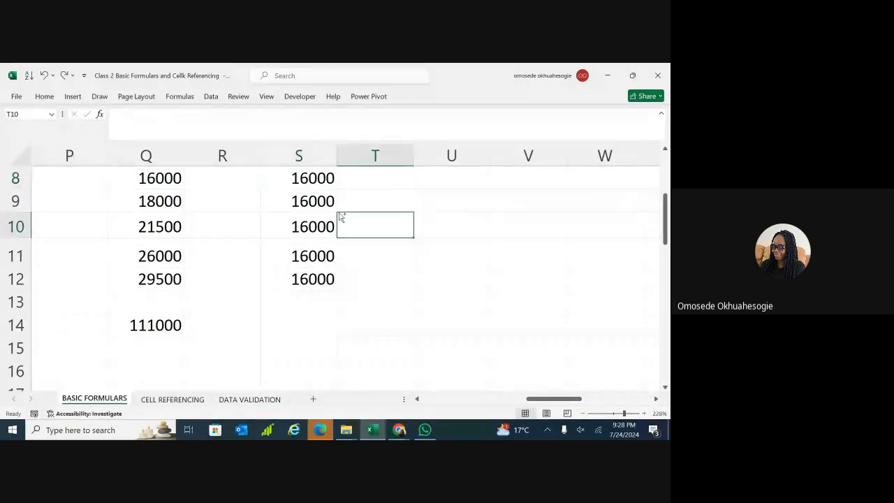
{"action": "key", "text": "ctrl+z"}
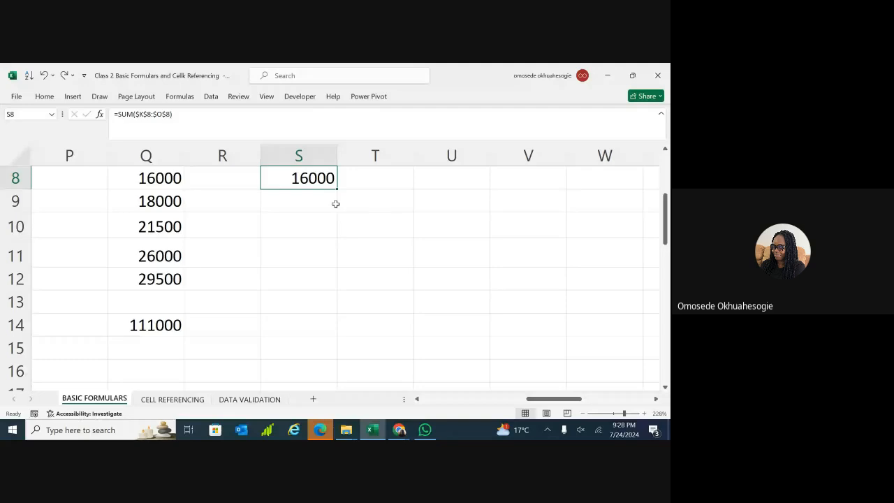
{"action": "key", "text": "ctrl+z"}
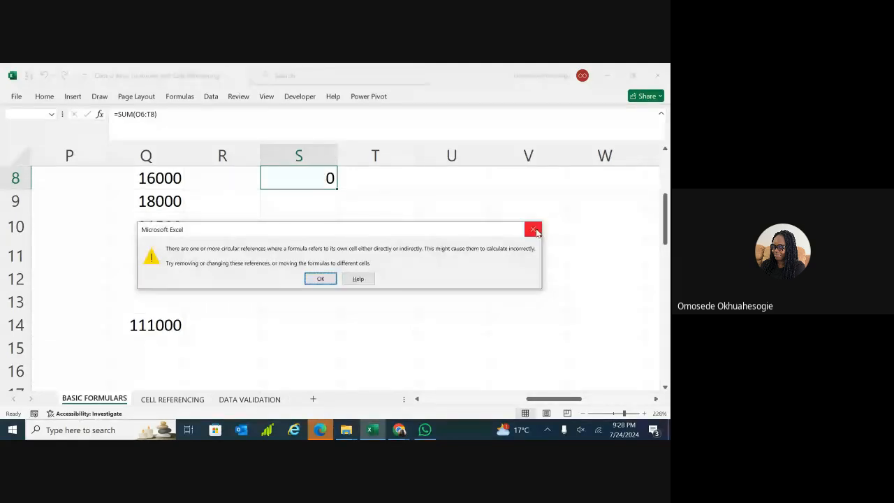
{"action": "left_click", "coordinate": [535, 231]}
{"action": "left_click_drag", "start_coordinate": [521, 233], "coordinate": [459, 239]}
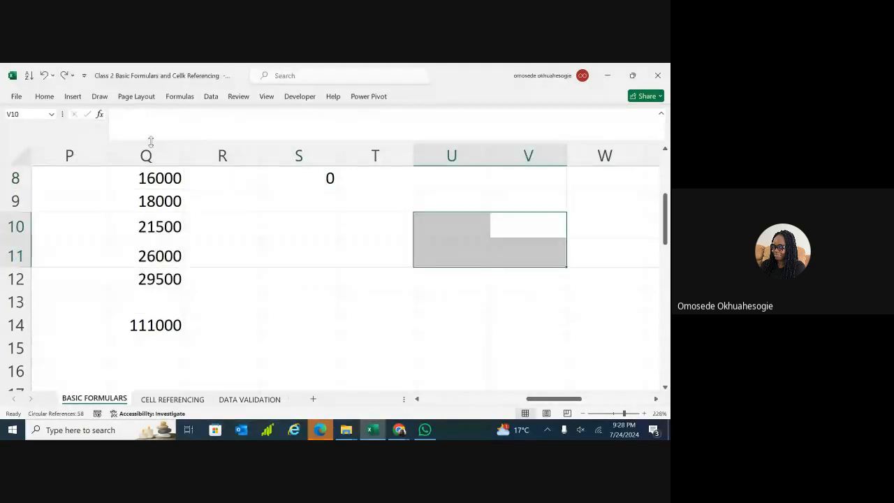
Redo, then strip the dollar signs from S8's K8 and O8 references.
{"action": "left_click", "coordinate": [64, 75]}
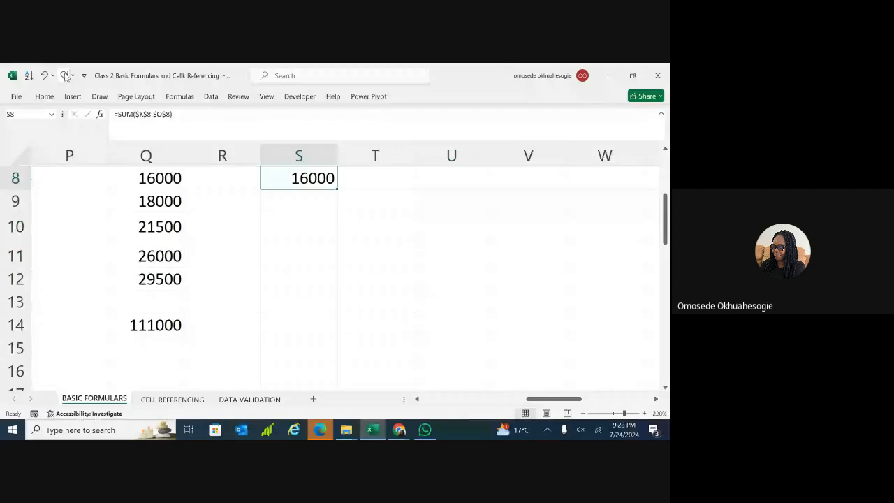
{"action": "double_click", "coordinate": [308, 181]}
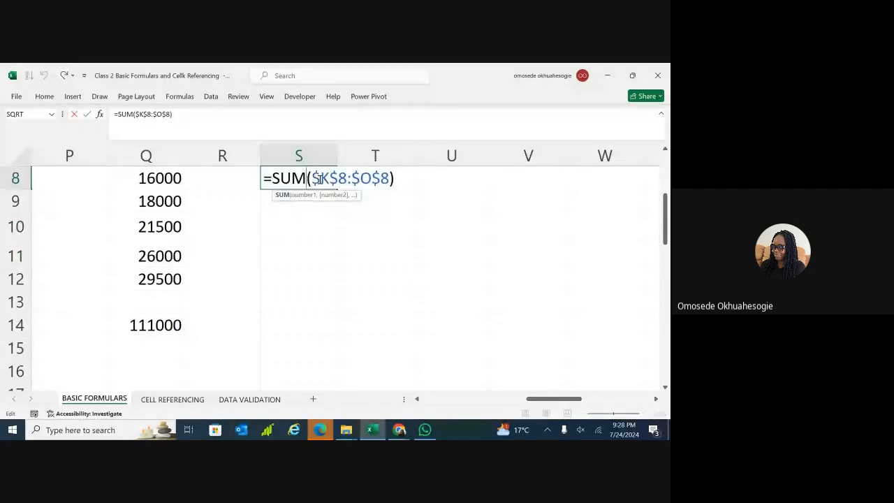
{"action": "key", "text": "BackSpace"}
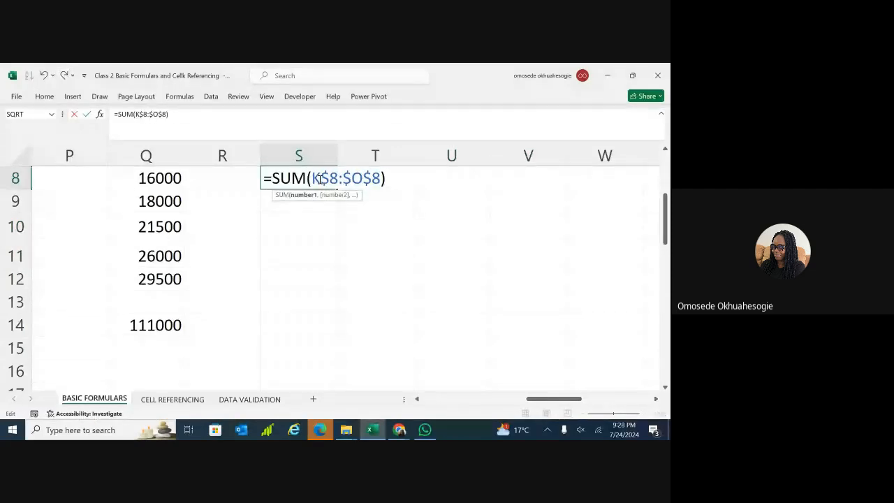
{"action": "left_click", "coordinate": [329, 179]}
{"action": "key", "text": "BackSpace"}
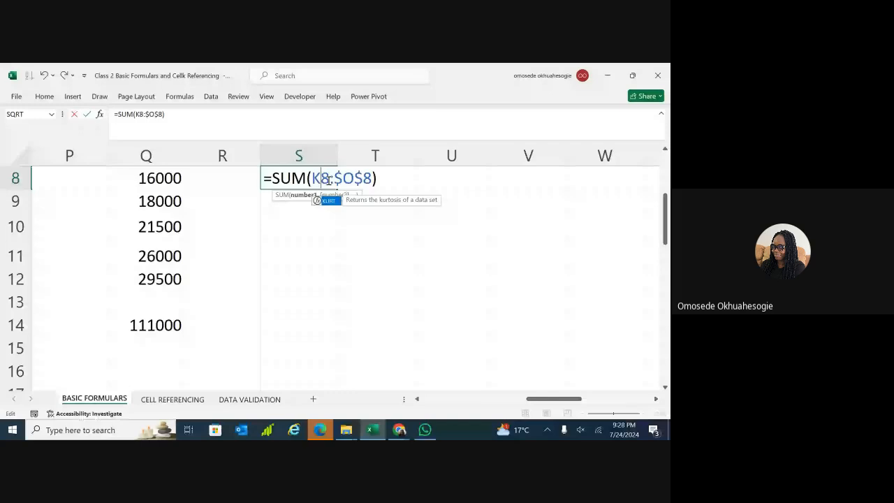
{"action": "left_click", "coordinate": [342, 178]}
{"action": "key", "text": "BackSpace"}
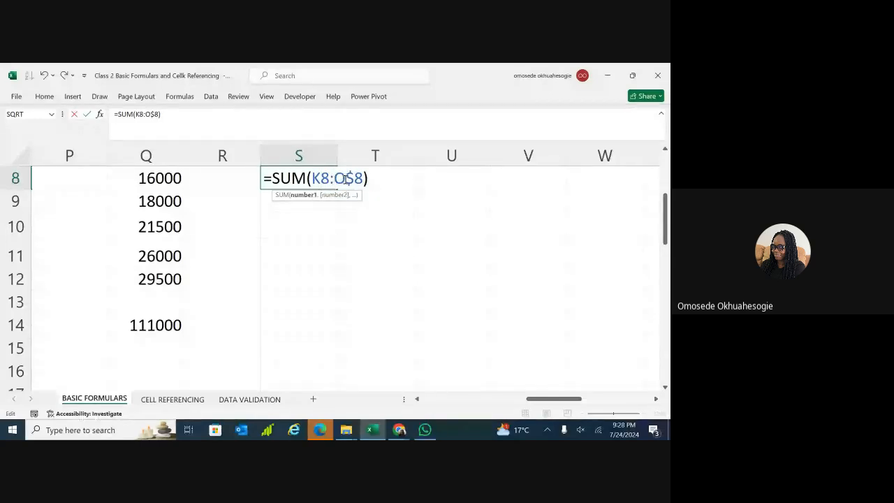
{"action": "left_click", "coordinate": [353, 179]}
{"action": "key", "text": "BackSpace"}
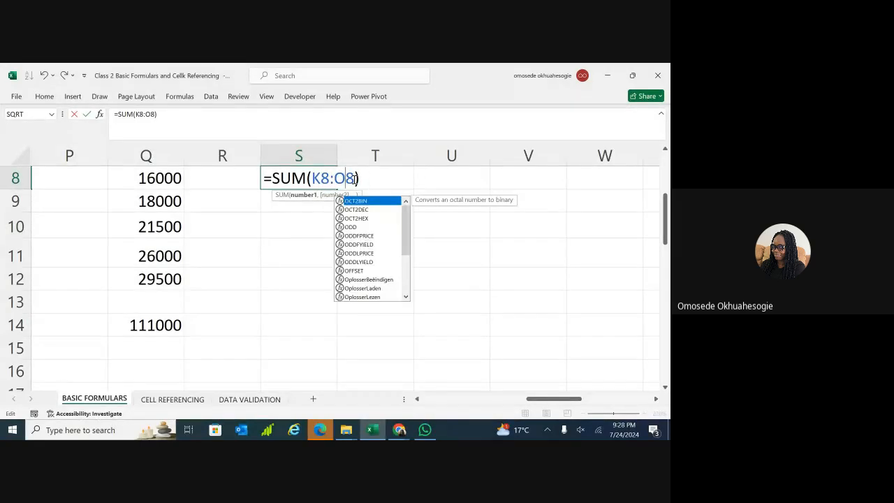
Re-add the dollar signs so S8 reads =SUM($K$8:$O$8), showing 16000.
{"action": "left_click", "coordinate": [313, 178]}
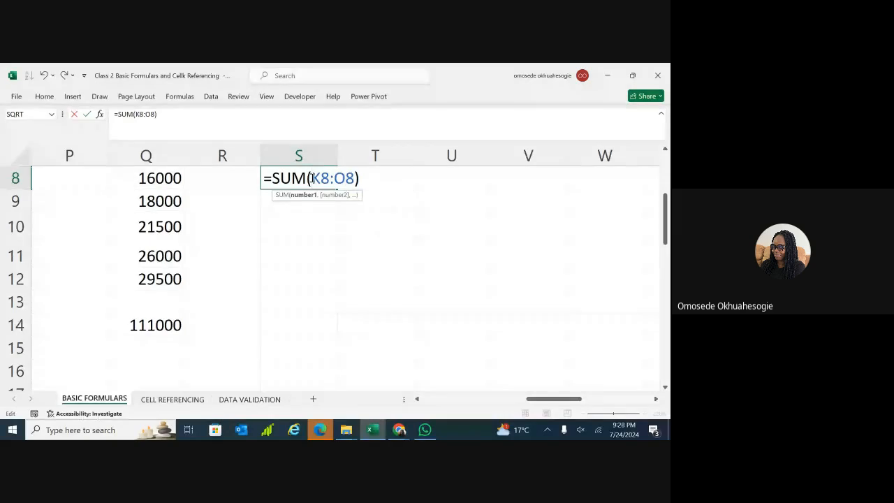
{"action": "type", "text": "$"}
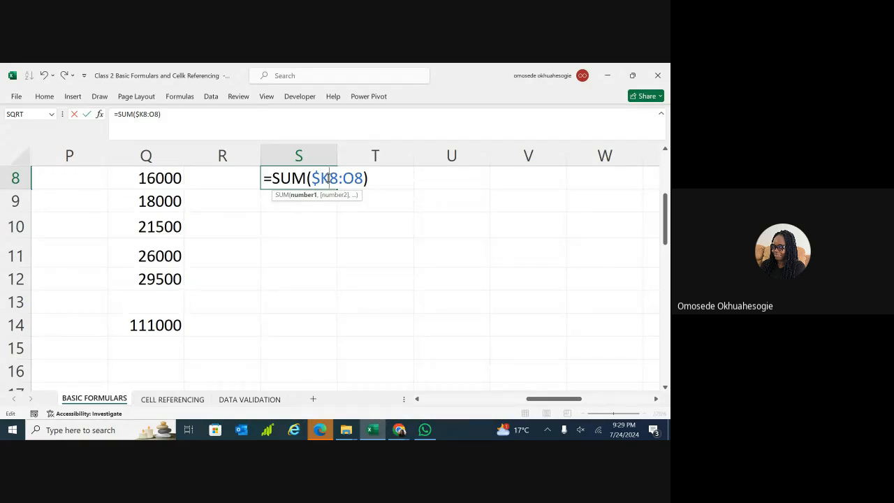
{"action": "type", "text": "$"}
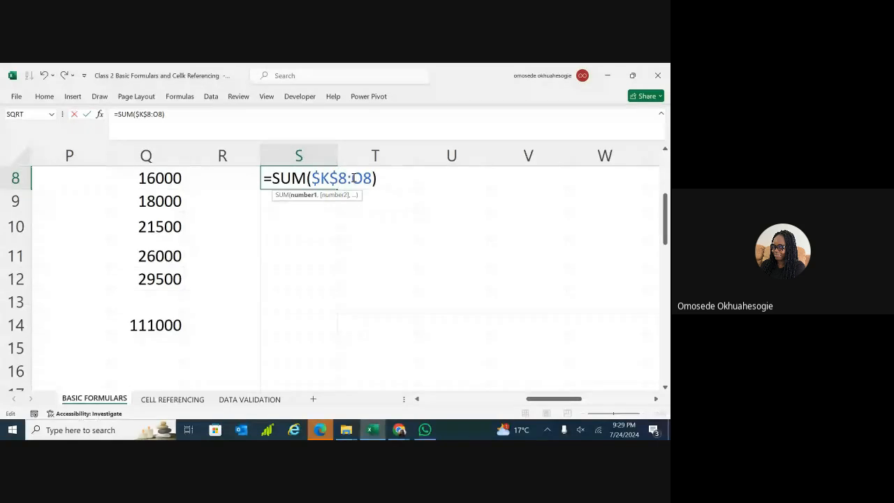
{"action": "left_click", "coordinate": [353, 178]}
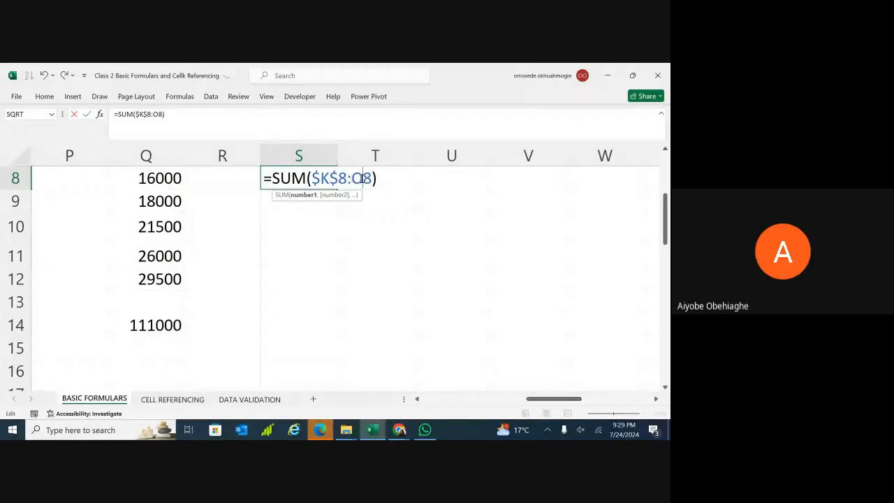
{"action": "key", "text": "F4"}
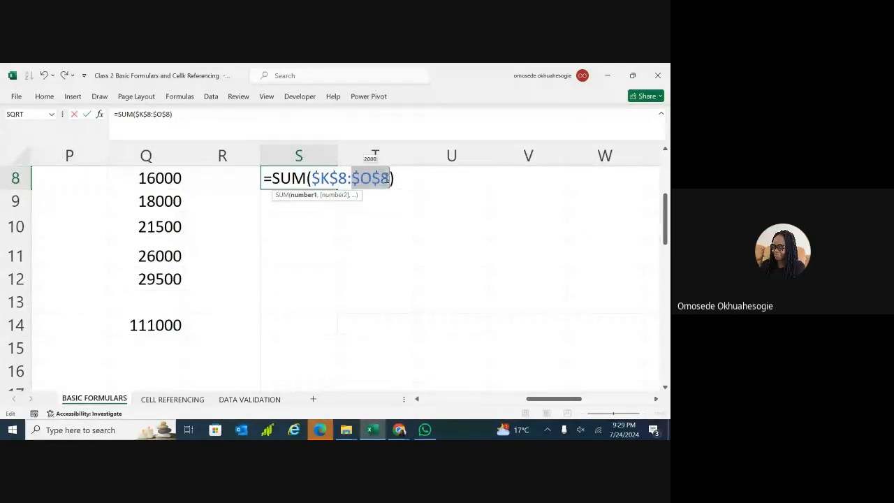
{"action": "key", "text": "Return"}
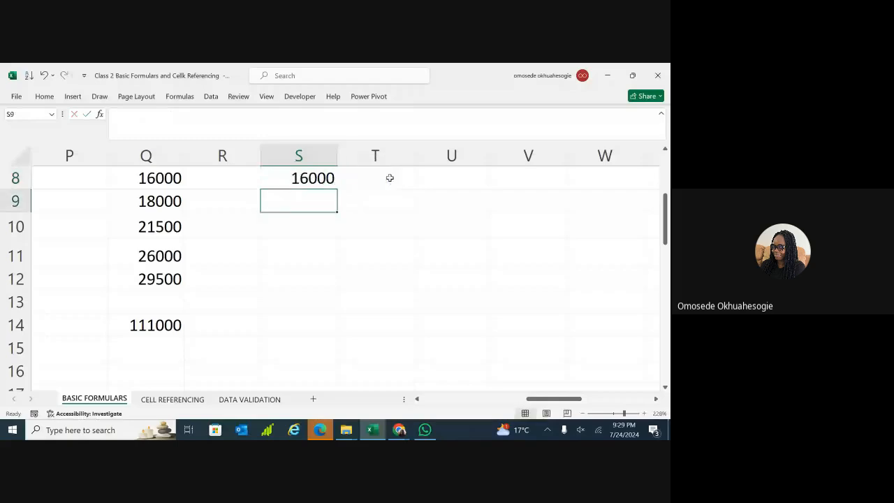
Switch to CELL REFERENCING and scroll to rows 21–42 showing the price table and referencing headings.
{"action": "left_click", "coordinate": [169, 401]}
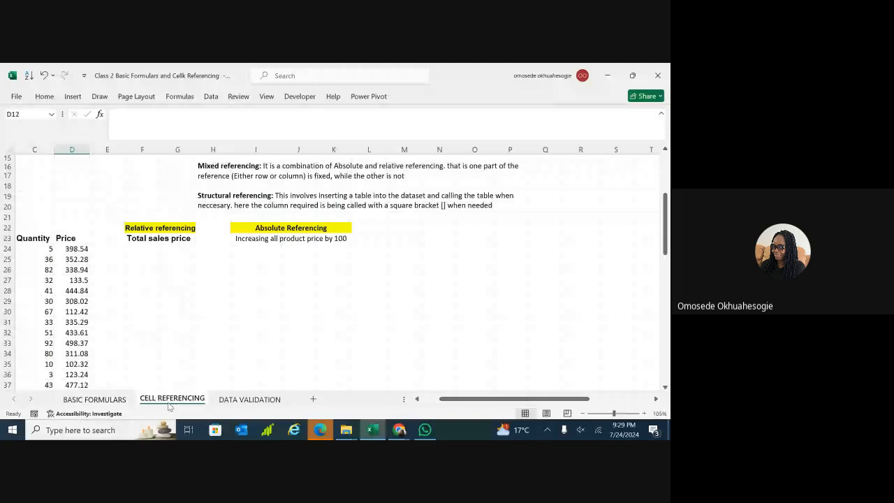
{"action": "scroll", "coordinate": [169, 279], "scroll_direction": "left", "scroll_amount": 2}
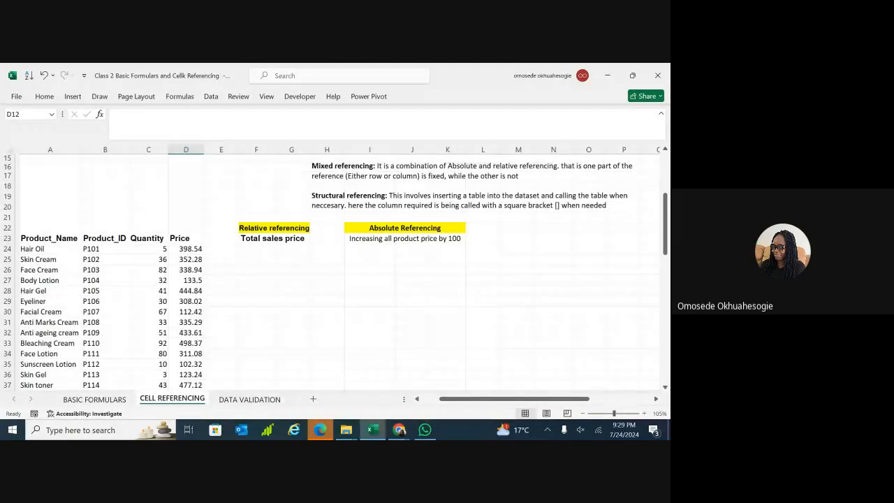
{"action": "scroll", "coordinate": [335, 269], "scroll_direction": "right", "scroll_amount": 1}
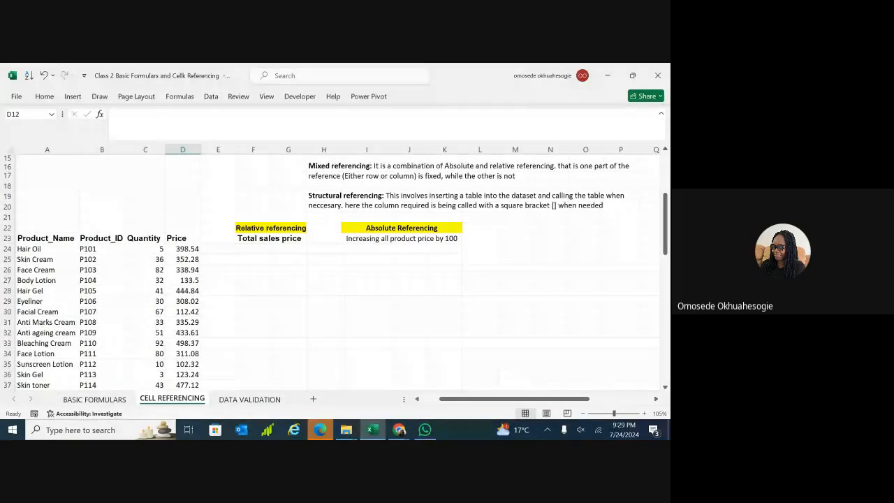
{"action": "scroll", "coordinate": [332, 269], "scroll_direction": "down", "scroll_amount": 2}
{"action": "left_click", "coordinate": [606, 278]}
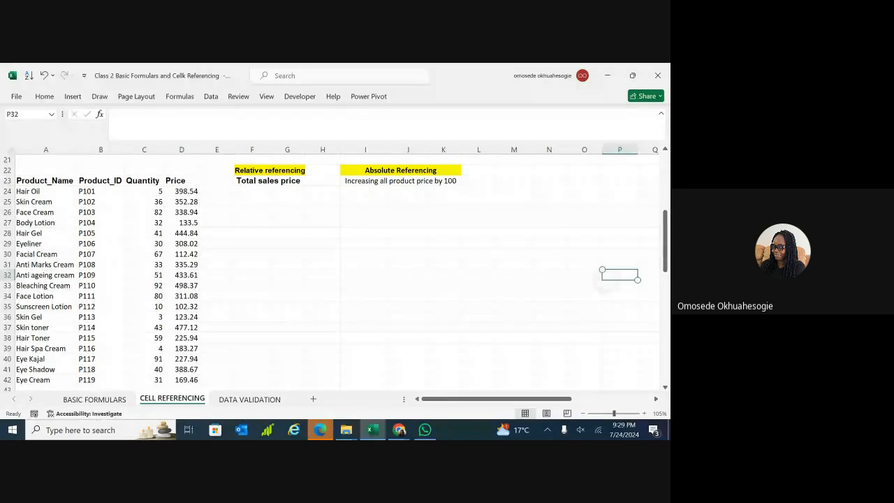
{"action": "scroll", "coordinate": [332, 269], "scroll_direction": "down", "scroll_amount": 1}
{"action": "scroll", "coordinate": [332, 269], "scroll_direction": "up", "scroll_amount": 1}
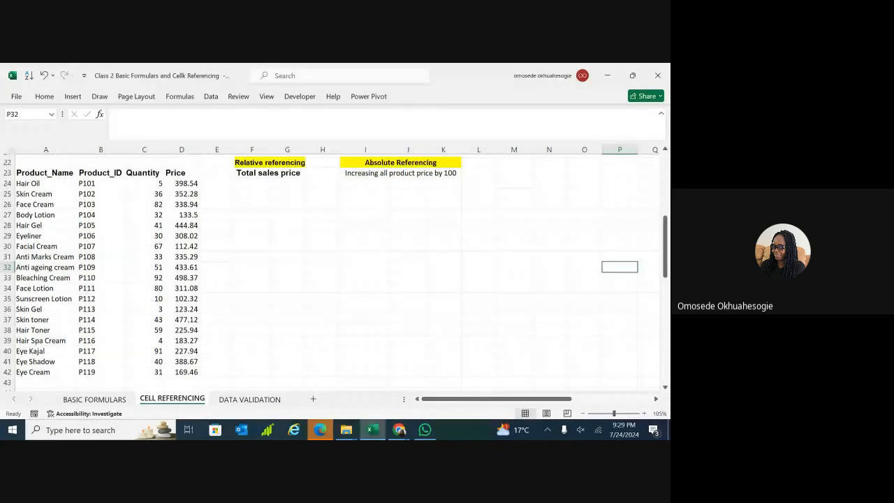
{"action": "scroll", "coordinate": [332, 269], "scroll_direction": "up", "scroll_amount": 1}
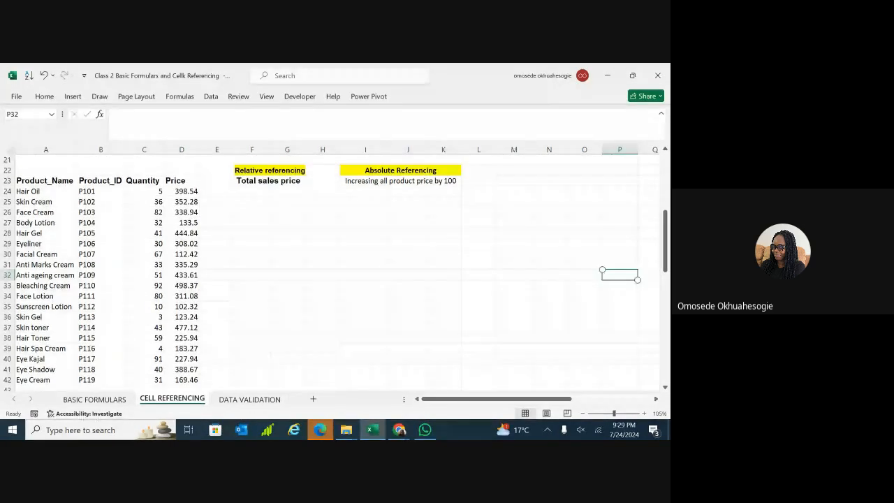
{"action": "left_click", "coordinate": [403, 193]}
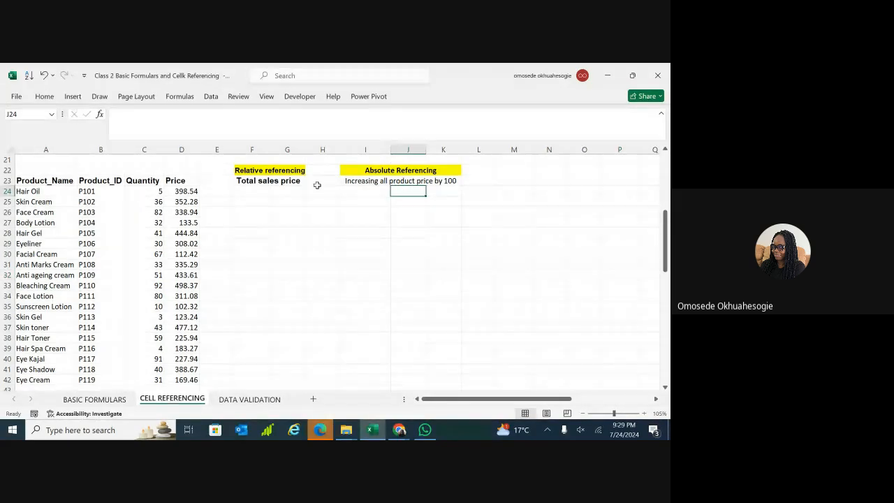
{"action": "left_click", "coordinate": [539, 172]}
Type the sample values 100, 200 and 300 down P22:P24.
{"action": "left_click", "coordinate": [614, 171]}
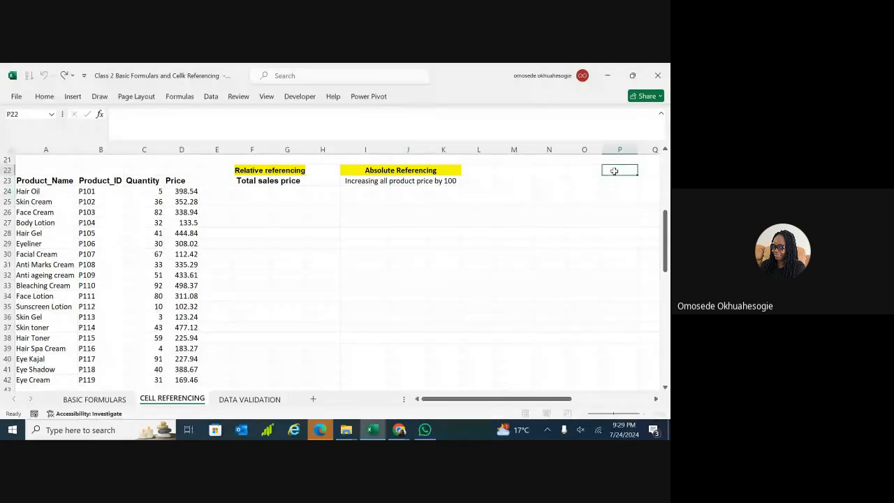
{"action": "type", "text": "100"}
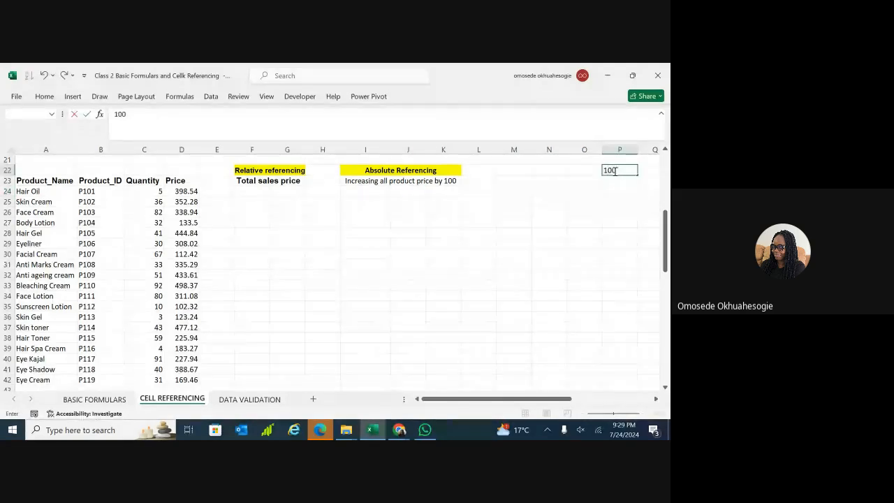
{"action": "left_click", "coordinate": [615, 181]}
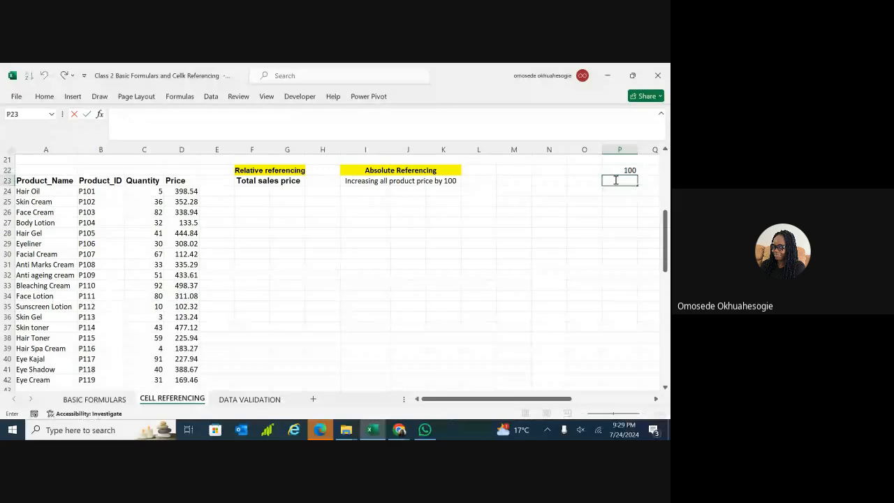
{"action": "type", "text": "200"}
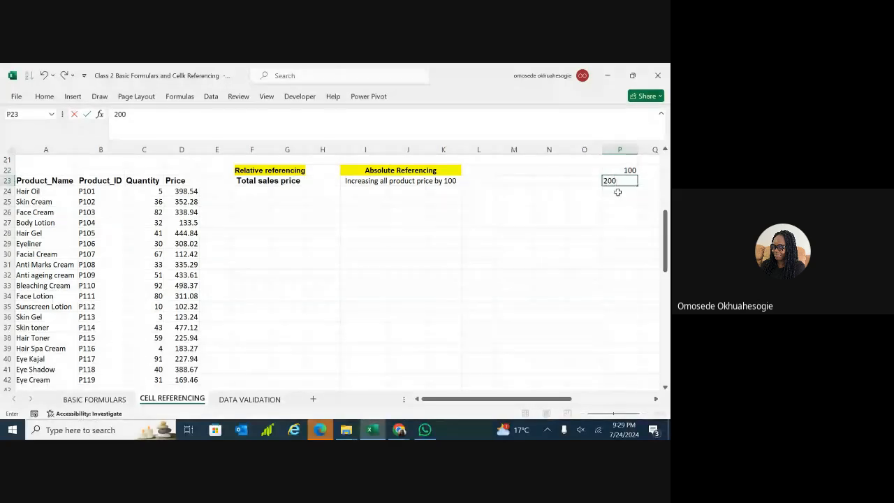
{"action": "left_click", "coordinate": [619, 192]}
{"action": "type", "text": "300"}
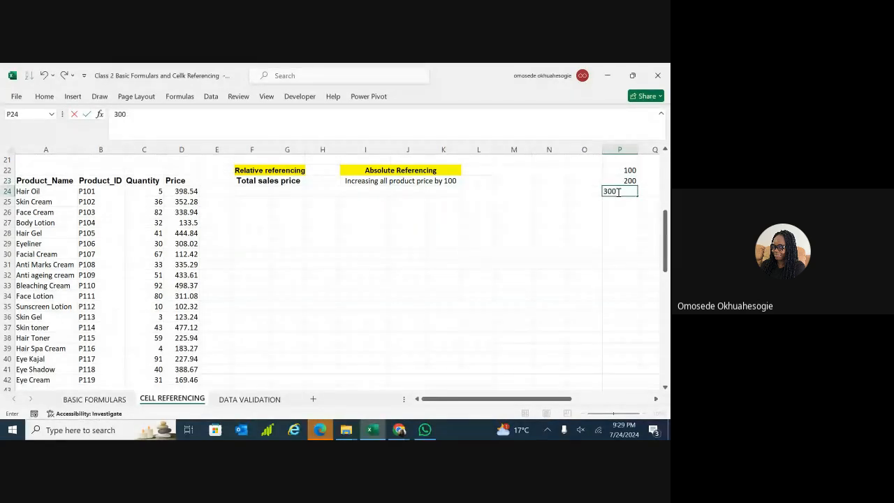
{"action": "left_click", "coordinate": [549, 233]}
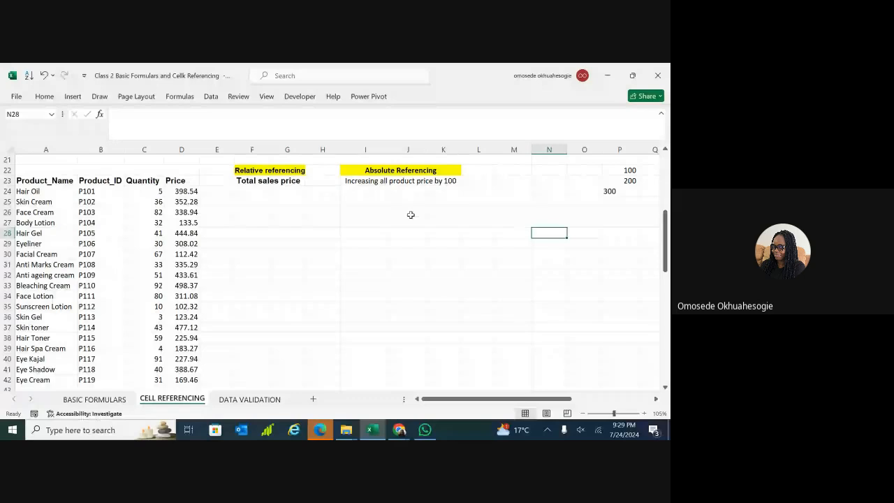
{"action": "left_click", "coordinate": [359, 193]}
Delete the 'Increasing all product price by 100' note from row 23.
{"action": "left_click", "coordinate": [393, 181]}
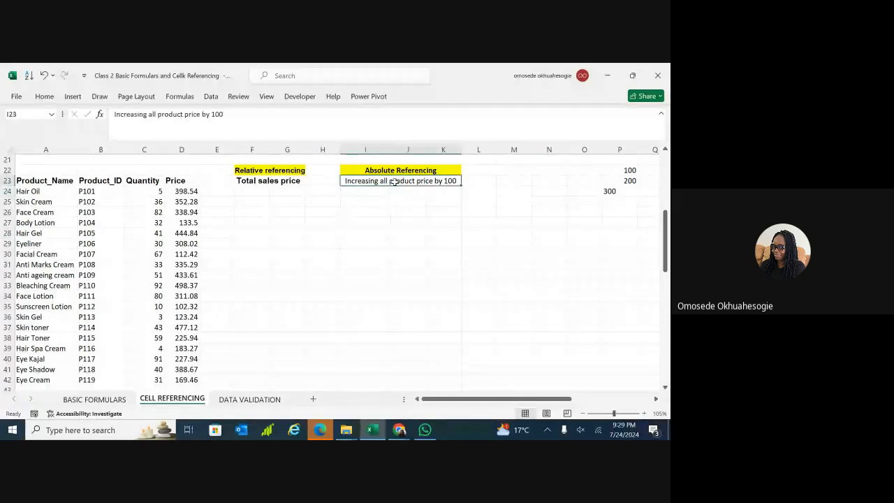
{"action": "key", "text": "BackSpace"}
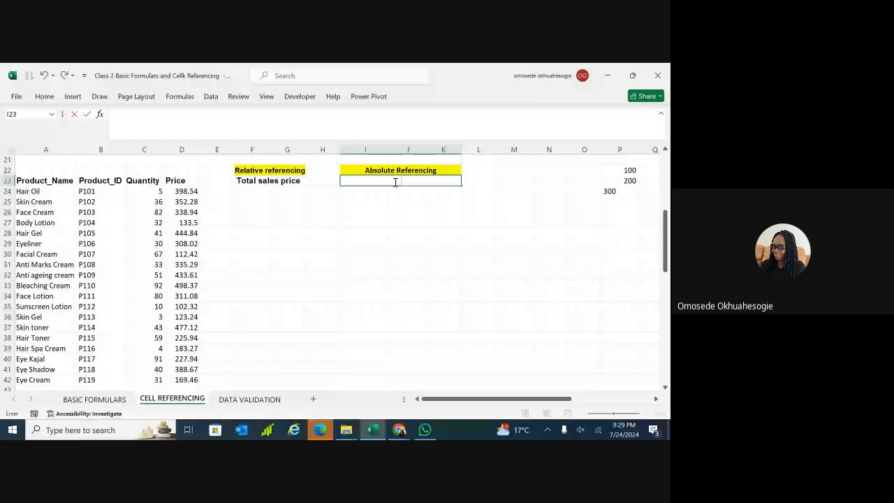
{"action": "left_click", "coordinate": [45, 98]}
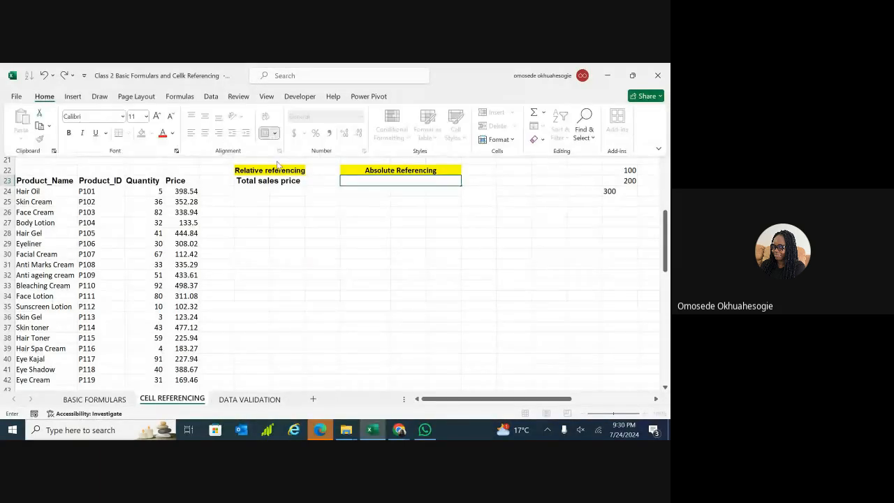
{"action": "left_click", "coordinate": [353, 221]}
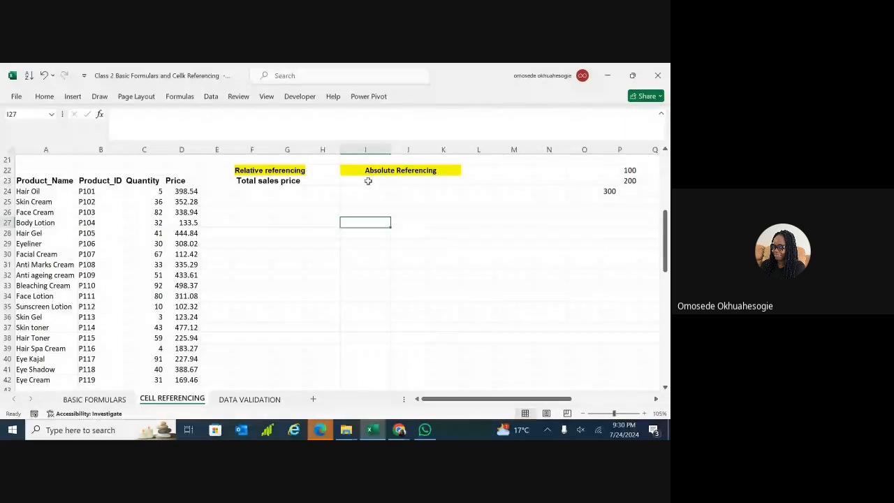
Toggle Merge & Center off, on and off again, leaving row 23's cells unmerged.
{"action": "left_click", "coordinate": [368, 182]}
{"action": "left_click", "coordinate": [46, 97]}
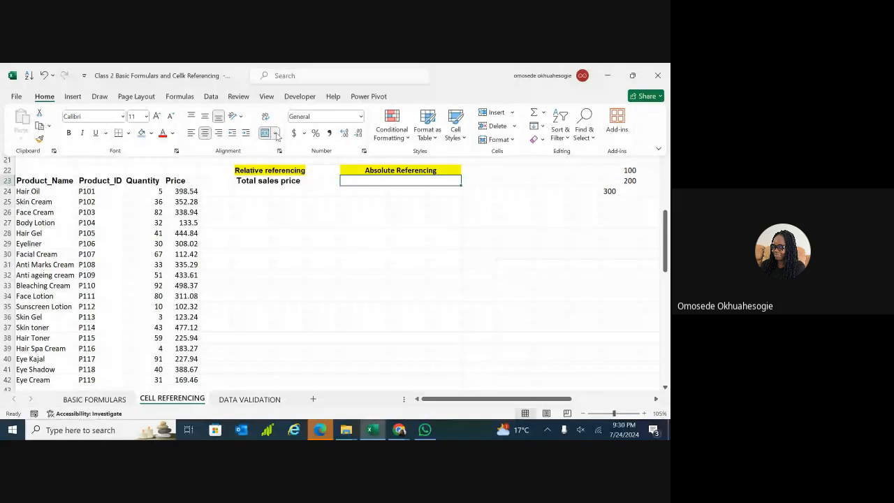
{"action": "left_click", "coordinate": [267, 134]}
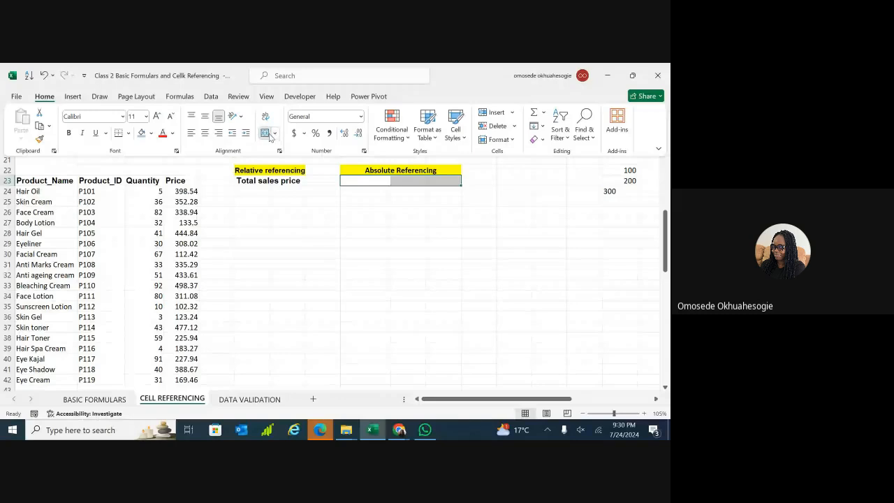
{"action": "left_click", "coordinate": [265, 134]}
{"action": "left_click", "coordinate": [265, 134]}
{"action": "left_click", "coordinate": [375, 231]}
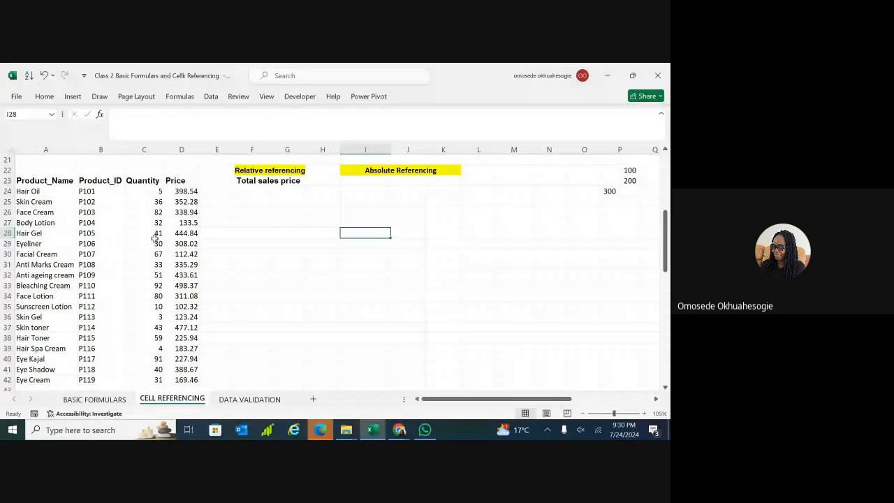
{"action": "left_click", "coordinate": [51, 338]}
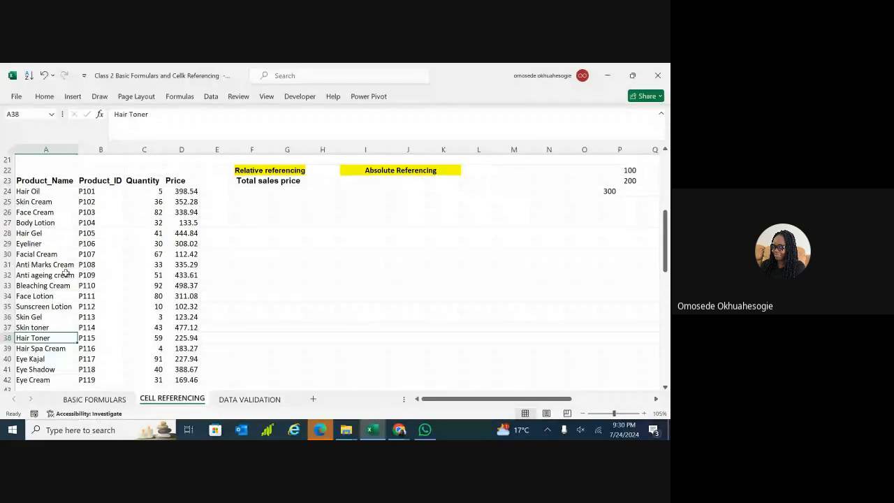
Re-enter 300 in P24 and review the values in P22:P24.
{"action": "left_click", "coordinate": [480, 195]}
{"action": "left_click", "coordinate": [623, 191]}
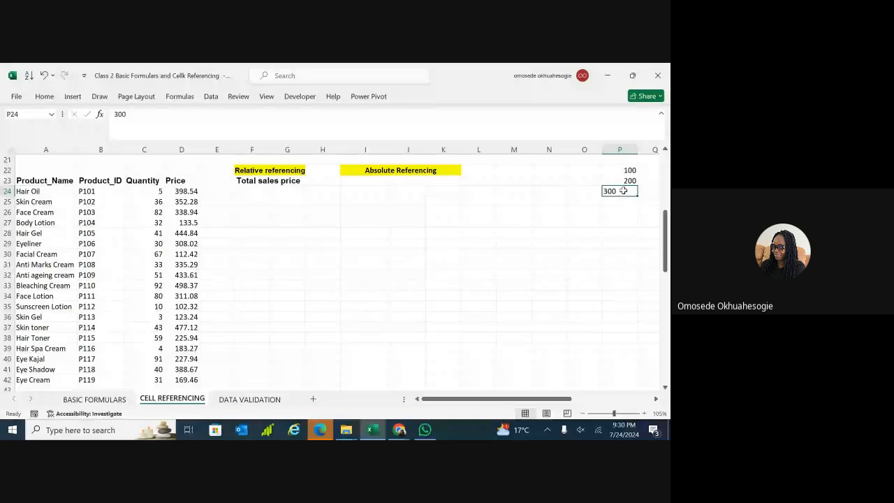
{"action": "type", "text": "3"}
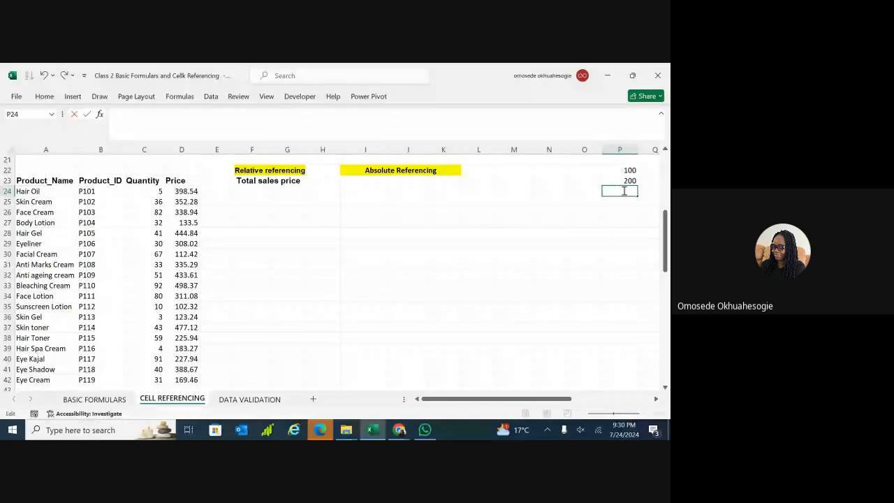
{"action": "type", "text": "300"}
{"action": "key", "text": "Return"}
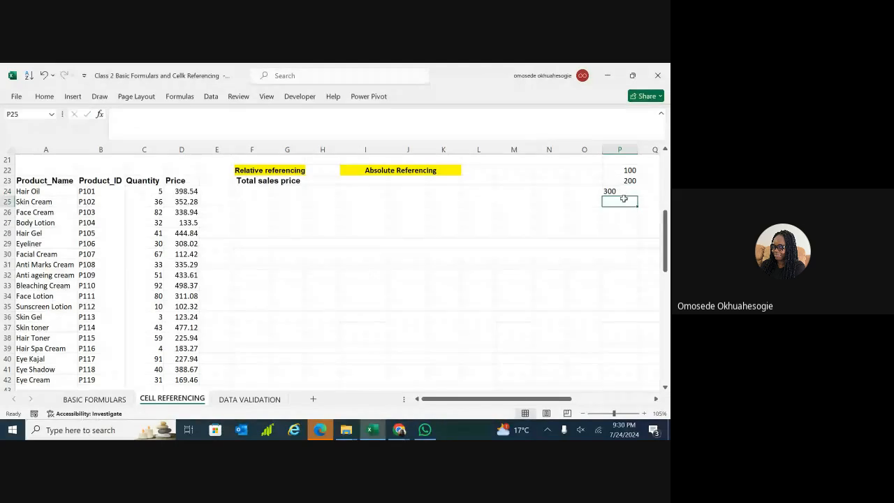
{"action": "left_click", "coordinate": [621, 192]}
{"action": "left_click", "coordinate": [629, 171]}
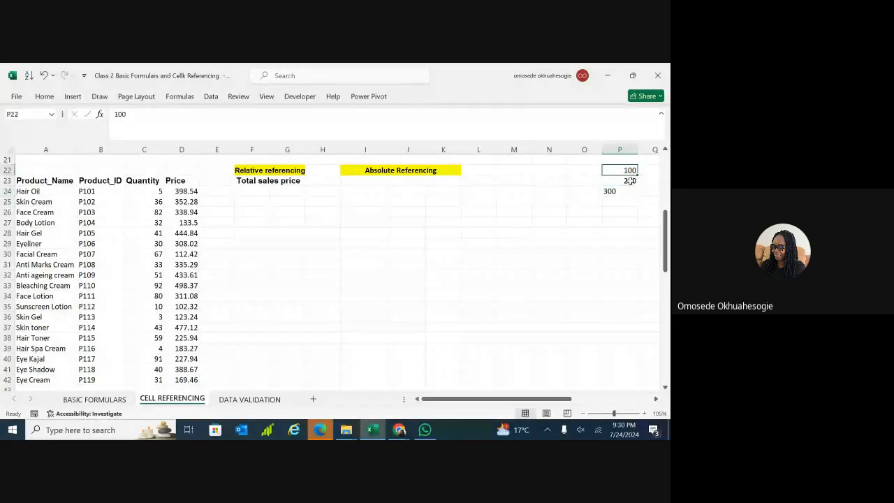
{"action": "left_click", "coordinate": [630, 181]}
{"action": "left_click", "coordinate": [622, 191]}
{"action": "left_click", "coordinate": [461, 226]}
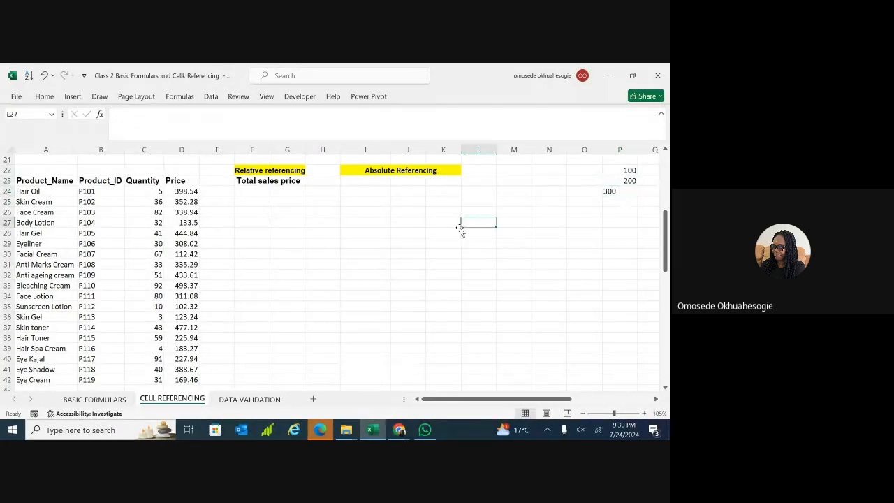
{"action": "left_click", "coordinate": [388, 243]}
{"action": "left_click", "coordinate": [369, 183]}
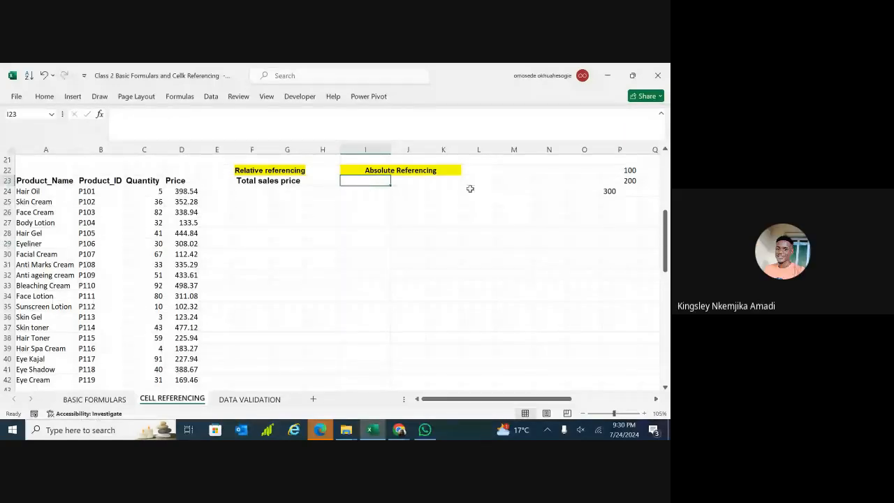
Copy 100 and 200 from P22:P23 into N22:N23 and enter 300 in N24.
{"action": "left_click", "coordinate": [616, 172]}
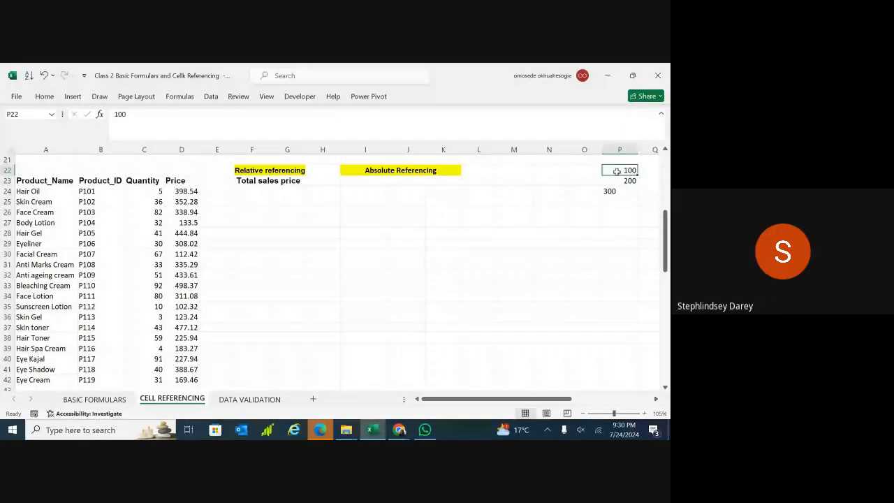
{"action": "mouse_move", "coordinate": [617, 172]}
{"action": "left_mouse_down"}
{"action": "mouse_move", "coordinate": [619, 188]}
{"action": "mouse_move", "coordinate": [619, 181]}
{"action": "left_mouse_up"}
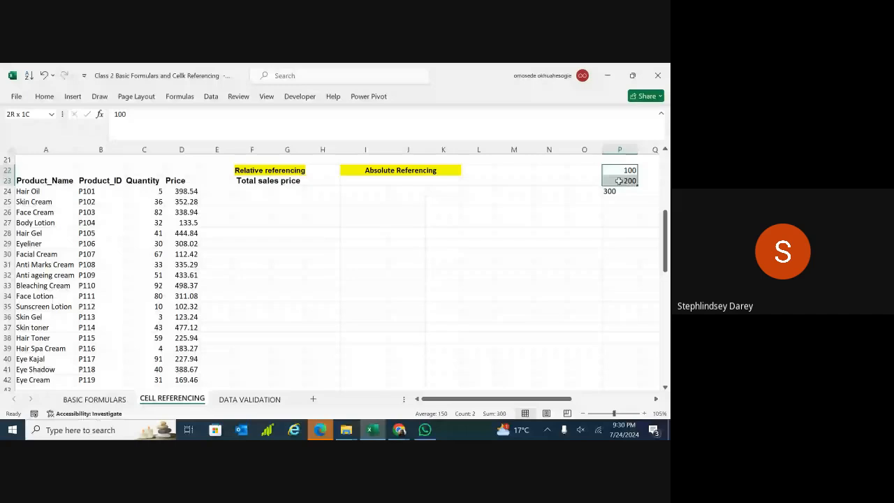
{"action": "key", "text": "ctrl+c"}
{"action": "left_click", "coordinate": [559, 174]}
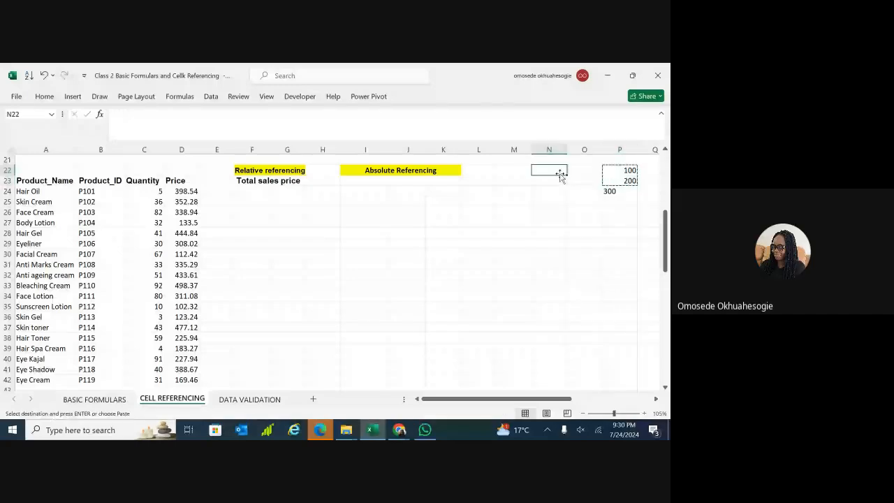
{"action": "key", "text": "ctrl+v"}
{"action": "left_click", "coordinate": [562, 191]}
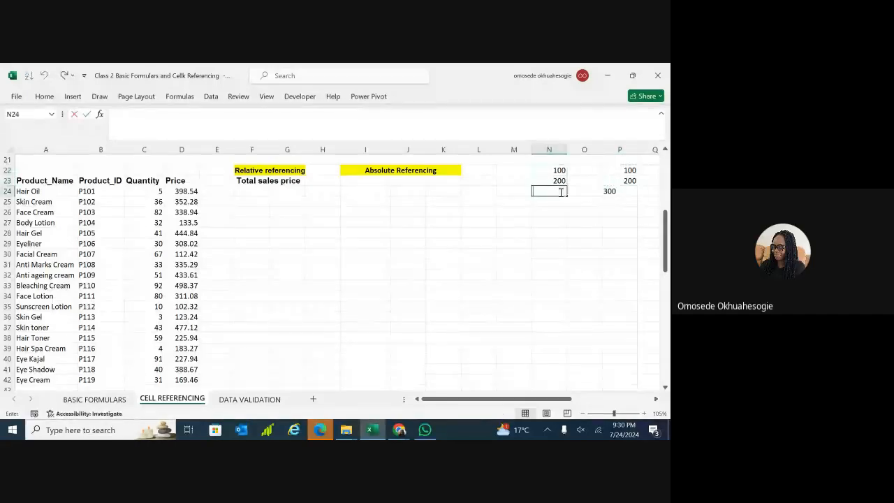
{"action": "type", "text": "300"}
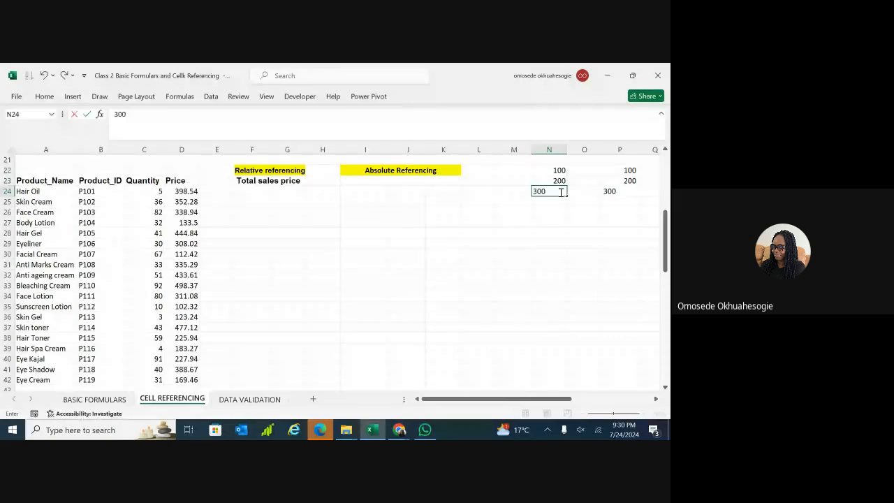
{"action": "key", "text": "Return"}
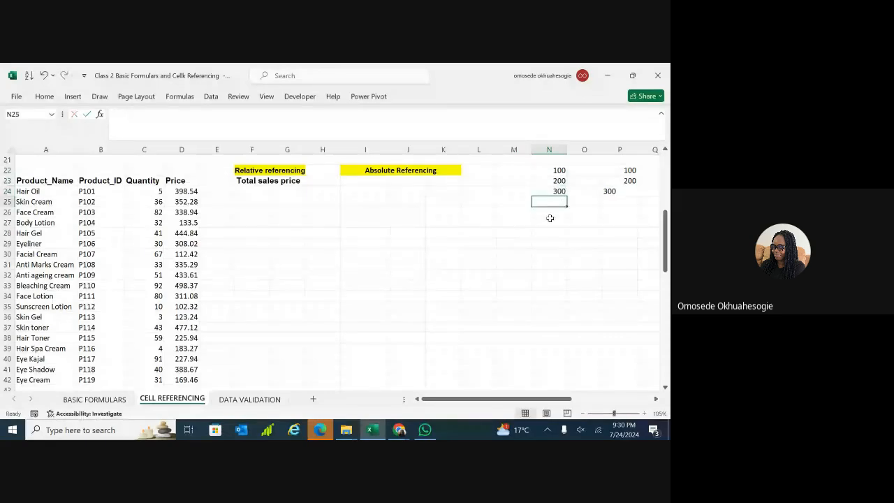
Enter 100 in I23 and 200 in J23 of the Total sales price row.
{"action": "double_click", "coordinate": [365, 182]}
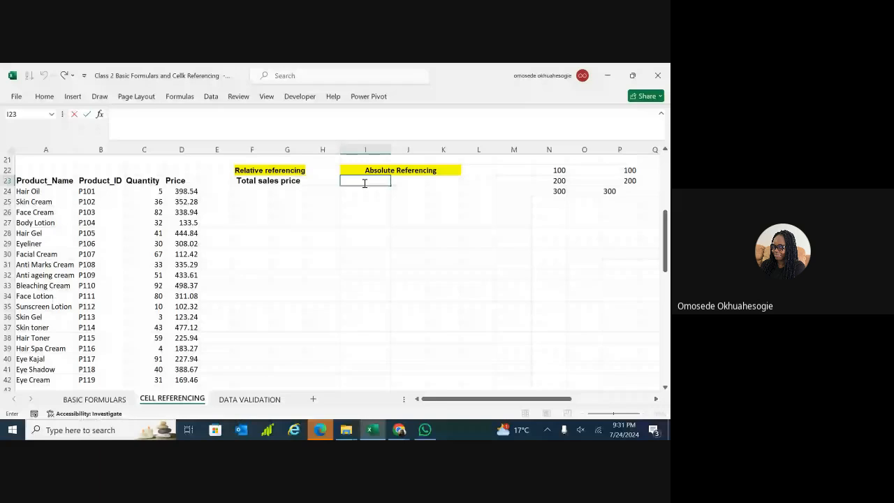
{"action": "type", "text": "100"}
{"action": "double_click", "coordinate": [402, 181]}
{"action": "type", "text": "200"}
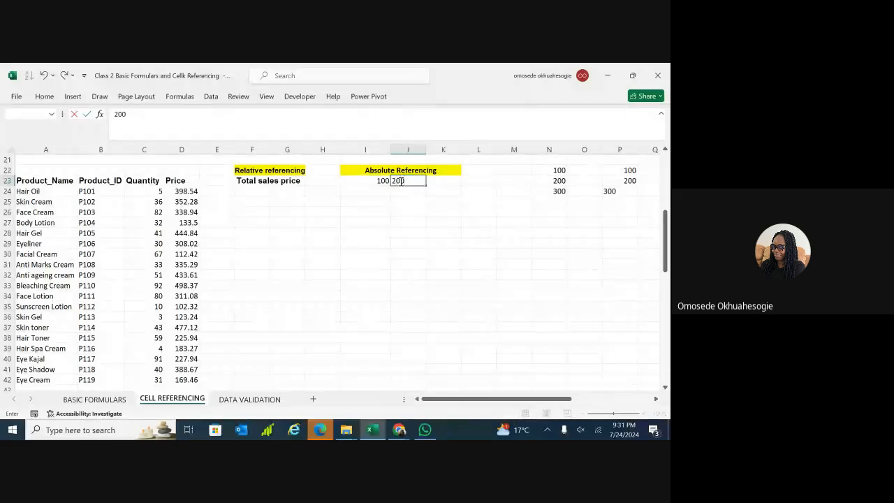
{"action": "left_click", "coordinate": [434, 182]}
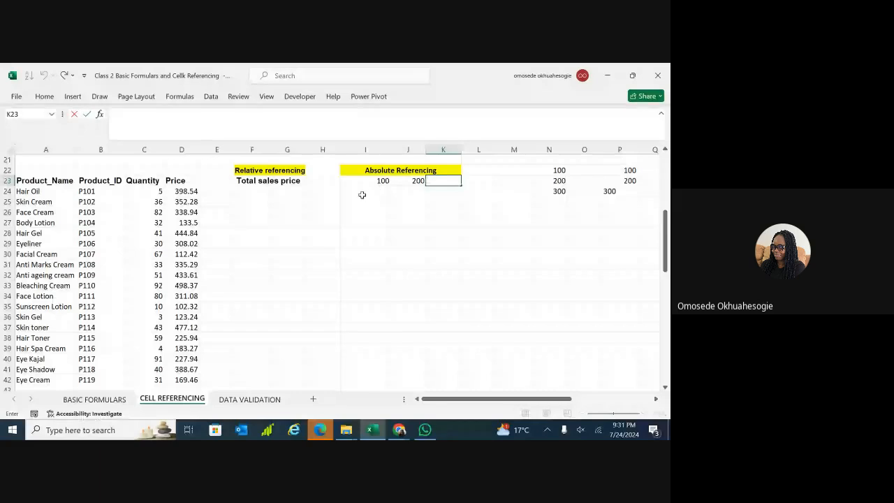
{"action": "left_click", "coordinate": [362, 196]}
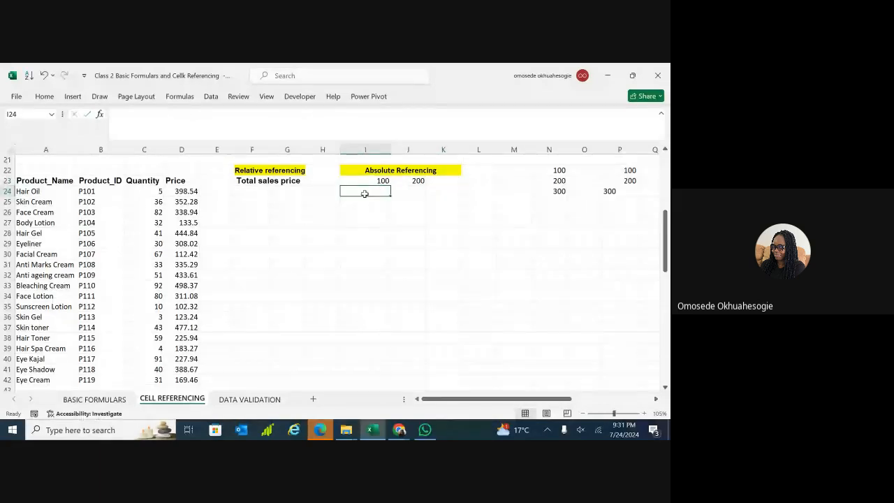
{"action": "double_click", "coordinate": [365, 194]}
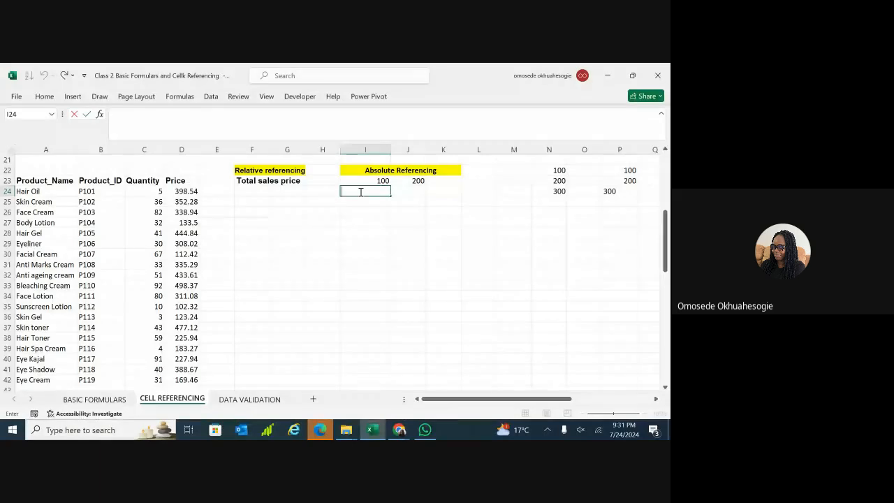
Enter =SUM(D24, N22) in I24, giving 498.54.
{"action": "type", "text": "=SUM"}
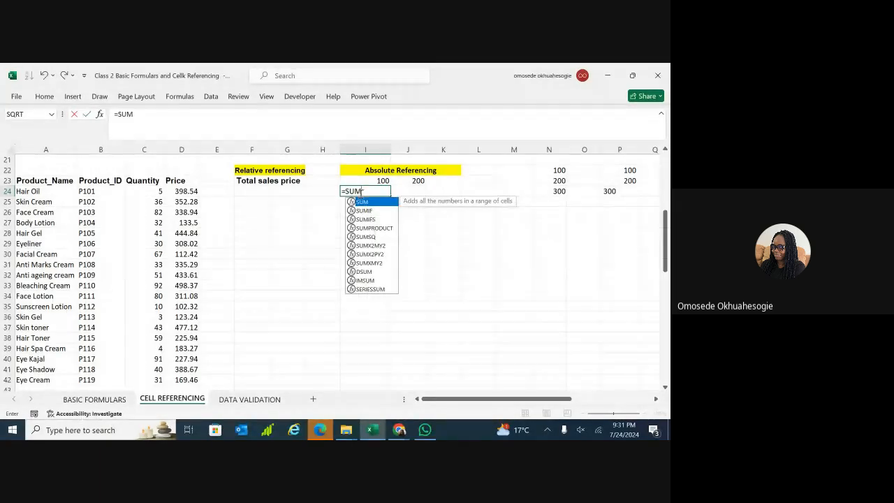
{"action": "type", "text": "("}
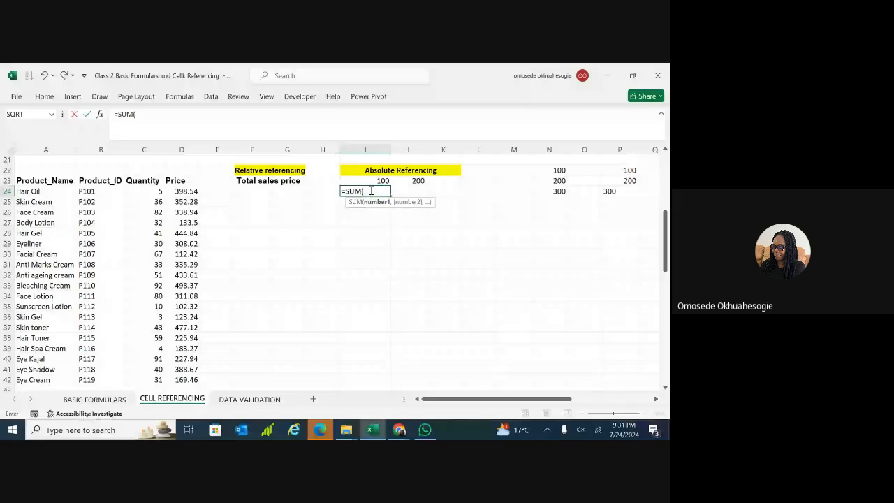
{"action": "left_click", "coordinate": [181, 191]}
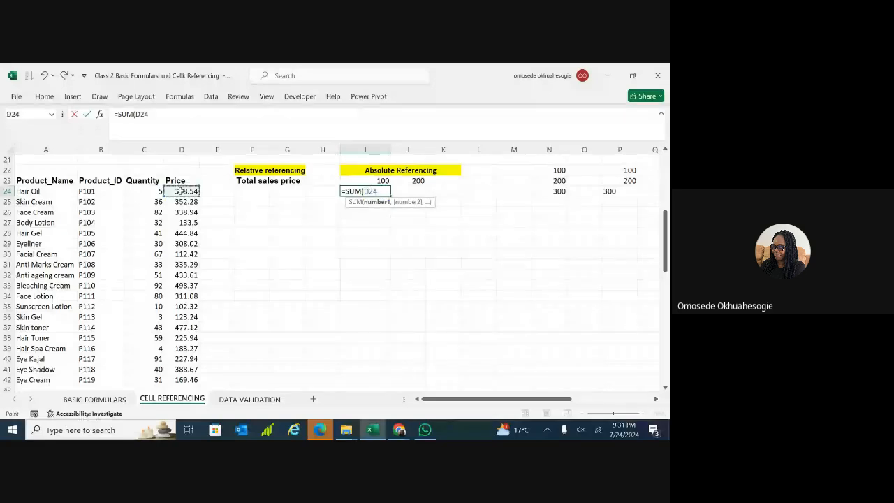
{"action": "left_click", "coordinate": [390, 192]}
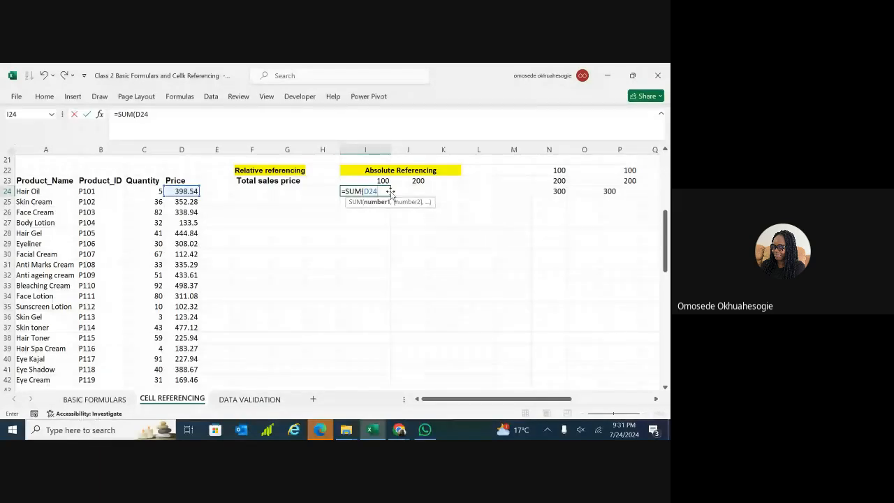
{"action": "type", "text": ","}
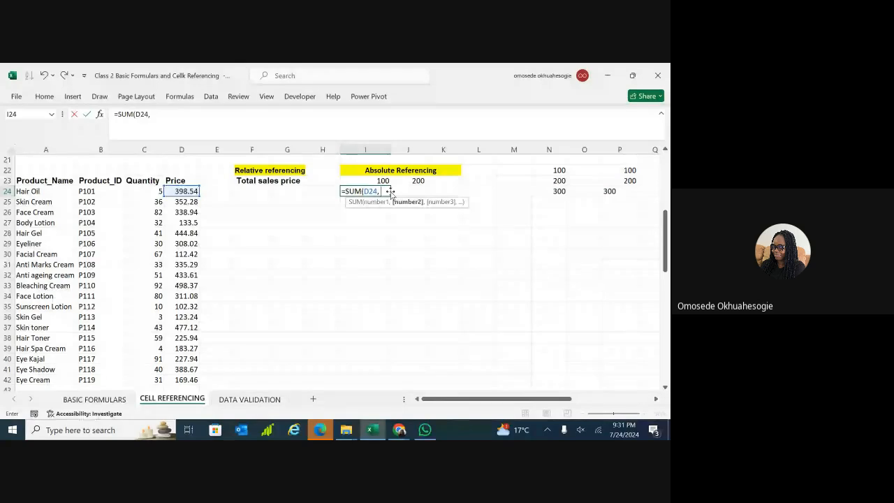
{"action": "left_click", "coordinate": [556, 171]}
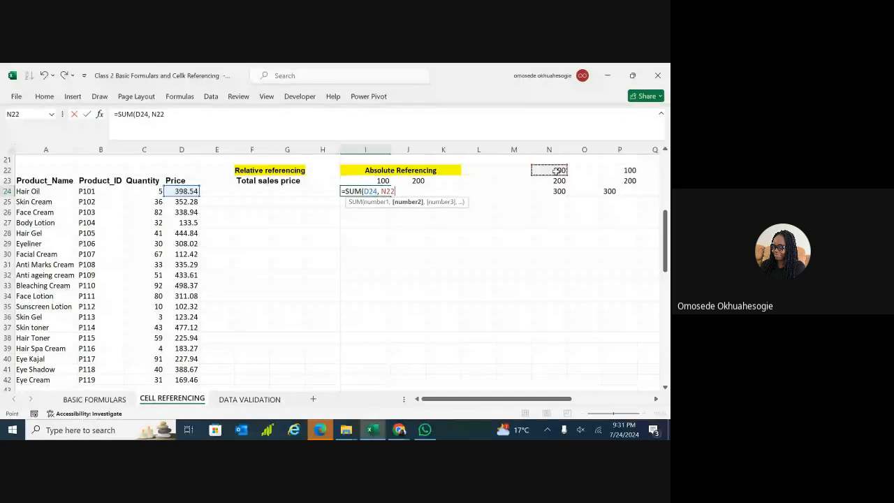
{"action": "type", "text": ")"}
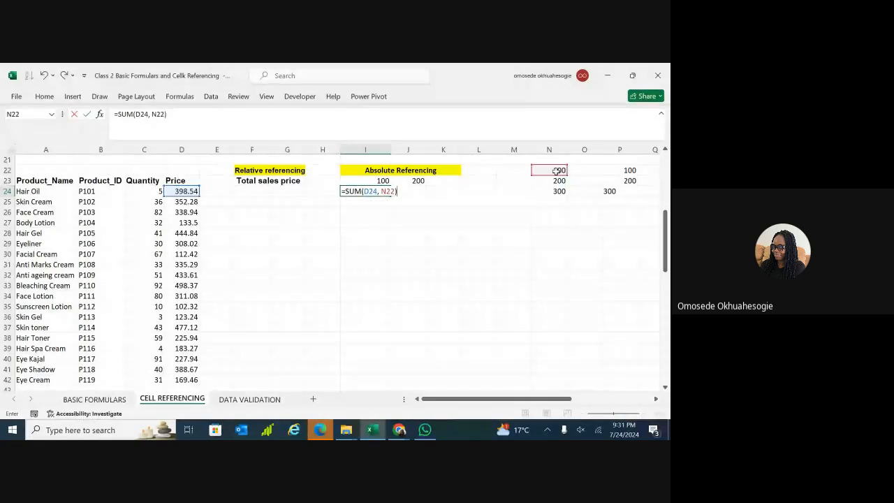
{"action": "key", "text": "Return"}
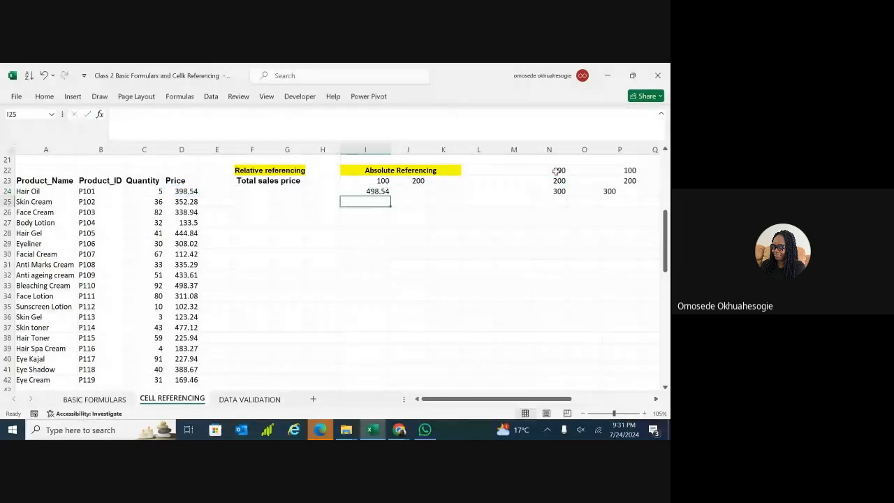
{"action": "left_click", "coordinate": [377, 191]}
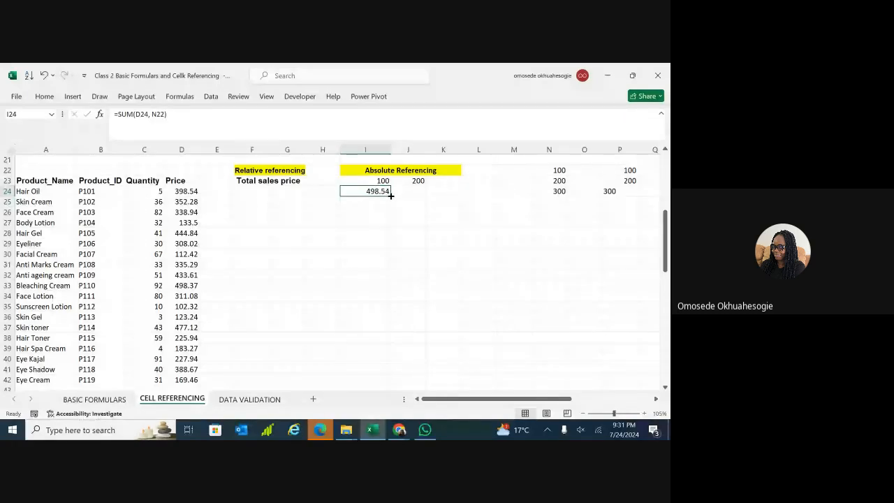
Fill the I24 SUM formula down to I27, then undo the fill.
{"action": "left_click_drag", "start_coordinate": [391, 195], "coordinate": [392, 227]}
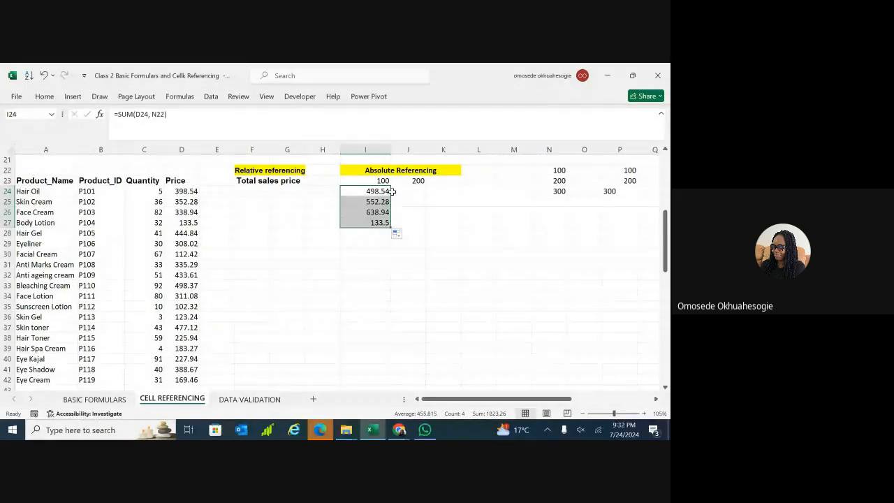
{"action": "left_click", "coordinate": [370, 237]}
{"action": "left_click", "coordinate": [366, 193]}
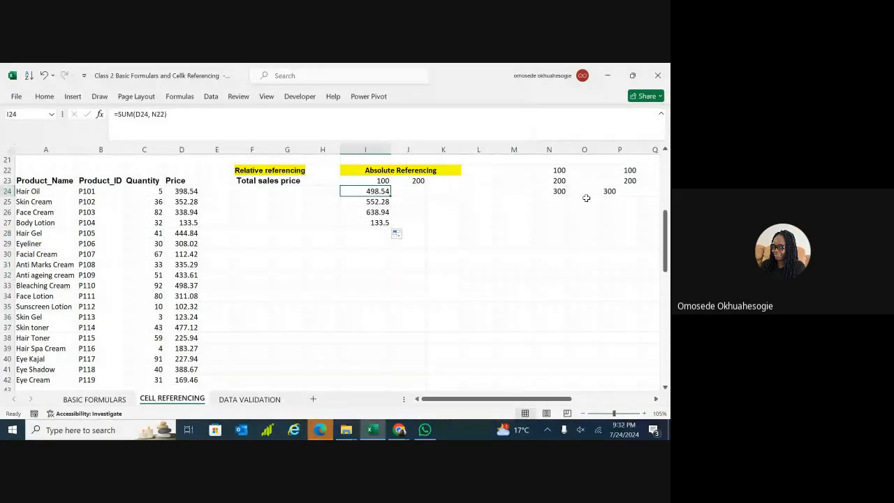
{"action": "left_click", "coordinate": [616, 306]}
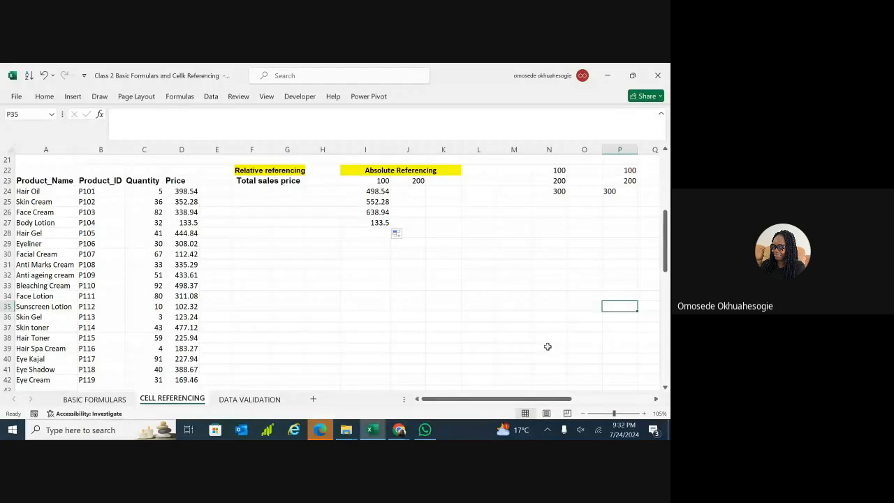
{"action": "key", "text": "ctrl+z"}
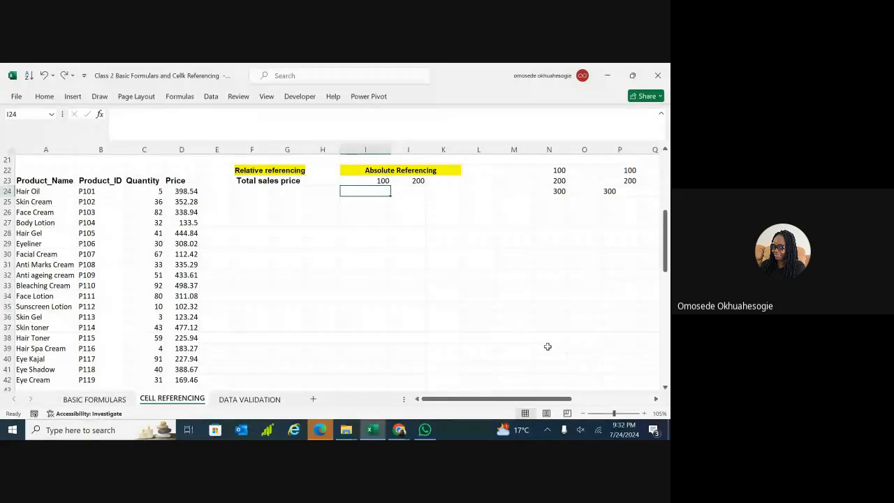
Zoom the sheet to 184% and enter 100 in L22 and 200 in L23.
{"action": "left_click_drag", "start_coordinate": [614, 414], "coordinate": [621, 413]}
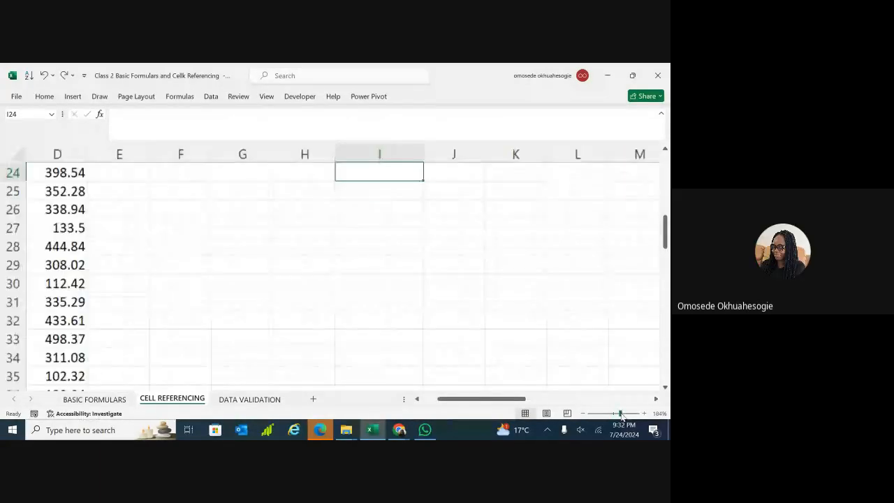
{"action": "scroll", "coordinate": [342, 277], "scroll_direction": "up", "scroll_amount": 3}
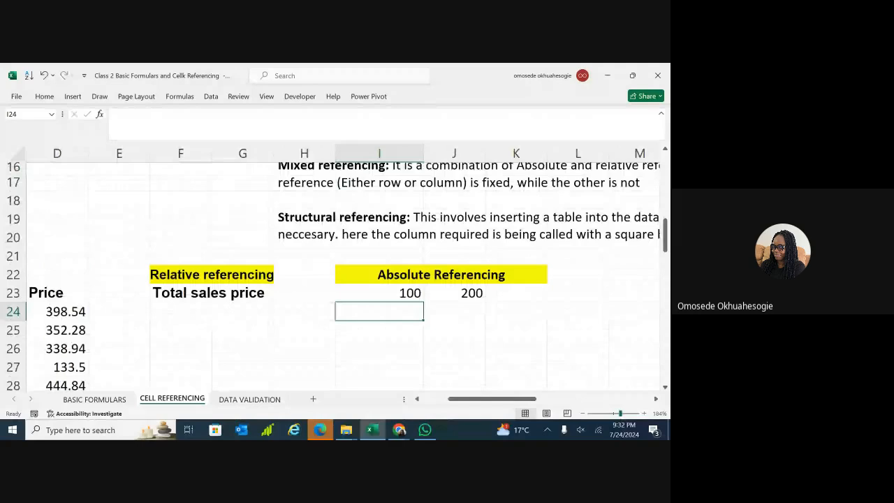
{"action": "scroll", "coordinate": [342, 277], "scroll_direction": "down", "scroll_amount": 1}
{"action": "scroll", "coordinate": [342, 277], "scroll_direction": "down", "scroll_amount": 2}
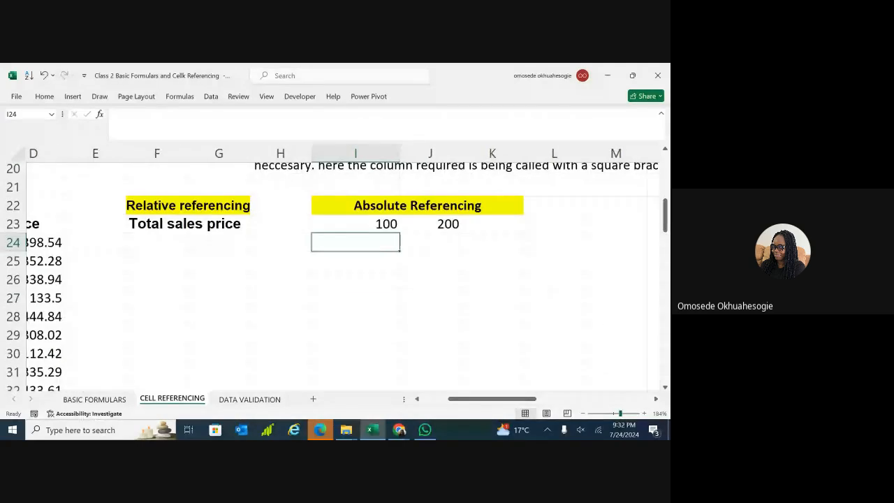
{"action": "scroll", "coordinate": [343, 277], "scroll_direction": "left", "scroll_amount": 2}
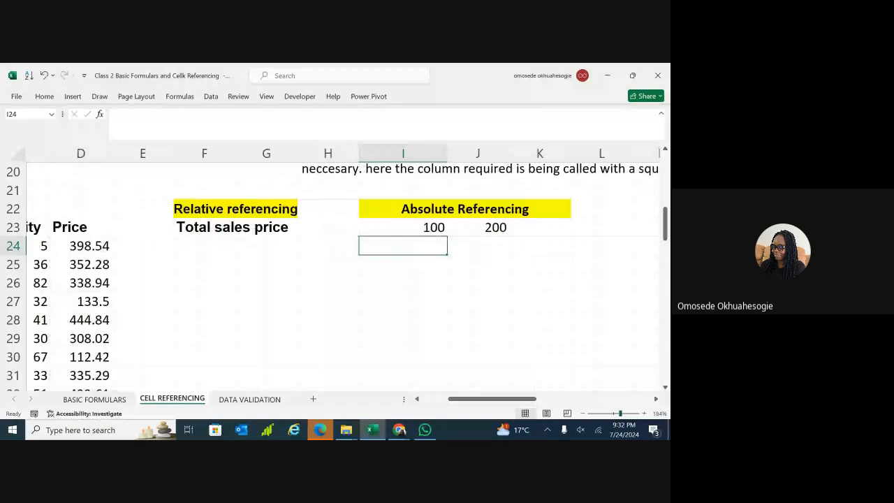
{"action": "scroll", "coordinate": [345, 273], "scroll_direction": "right", "scroll_amount": 1}
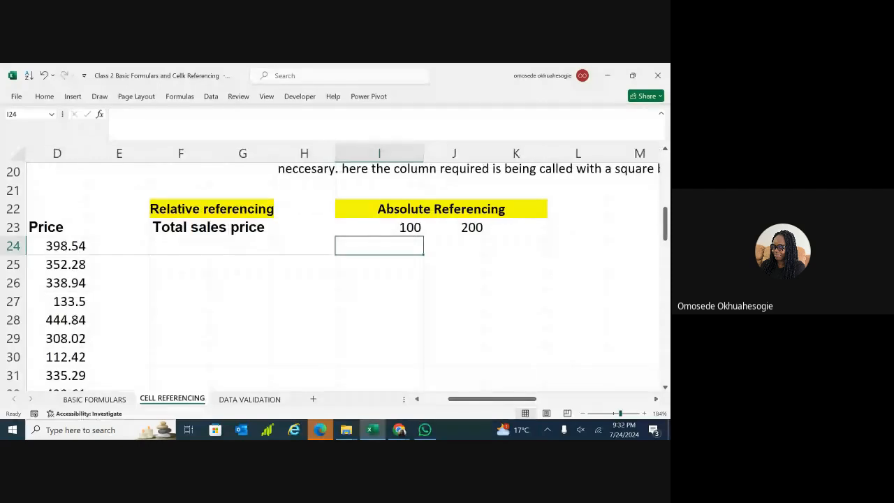
{"action": "double_click", "coordinate": [630, 214]}
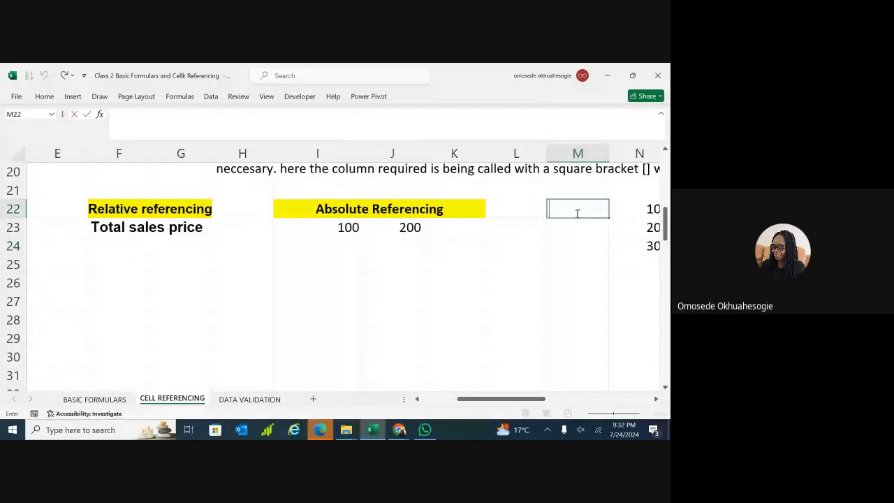
{"action": "double_click", "coordinate": [510, 209]}
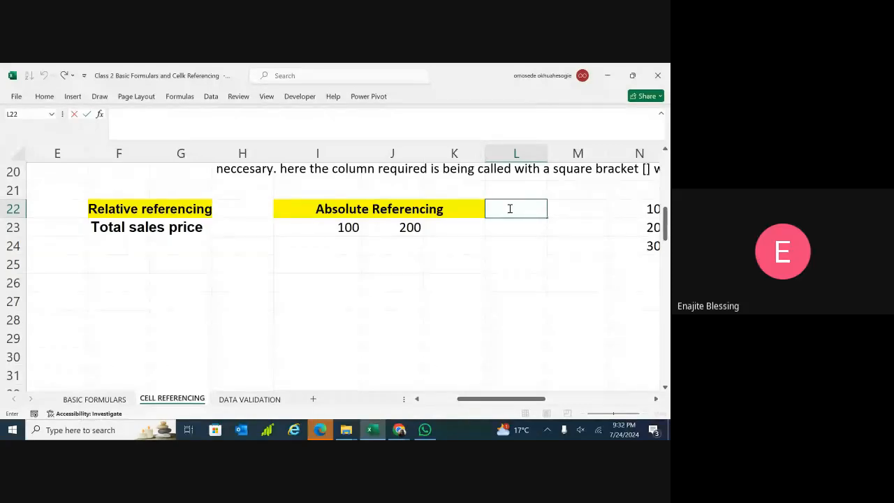
{"action": "type", "text": "100"}
{"action": "double_click", "coordinate": [508, 226]}
{"action": "type", "text": "200"}
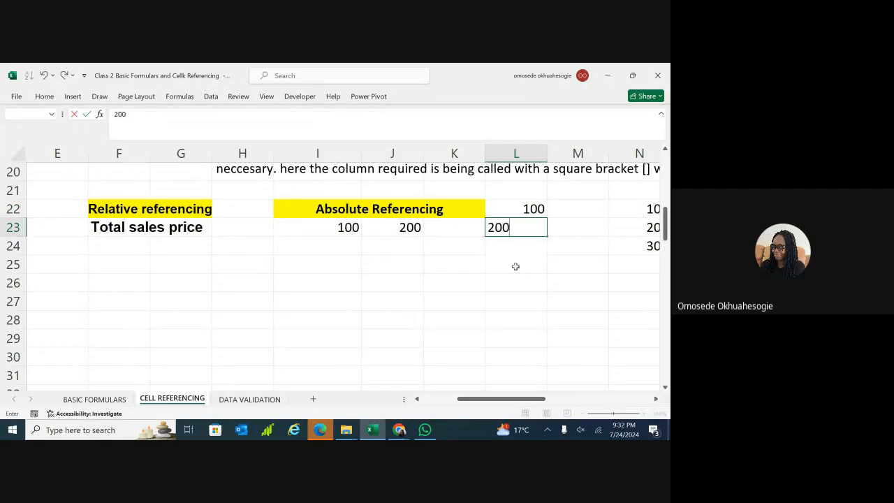
{"action": "key", "text": "Return"}
Check I24, L24 and L22, leave L24 empty, and select M22.
{"action": "scroll", "coordinate": [505, 282], "scroll_direction": "down", "scroll_amount": 1}
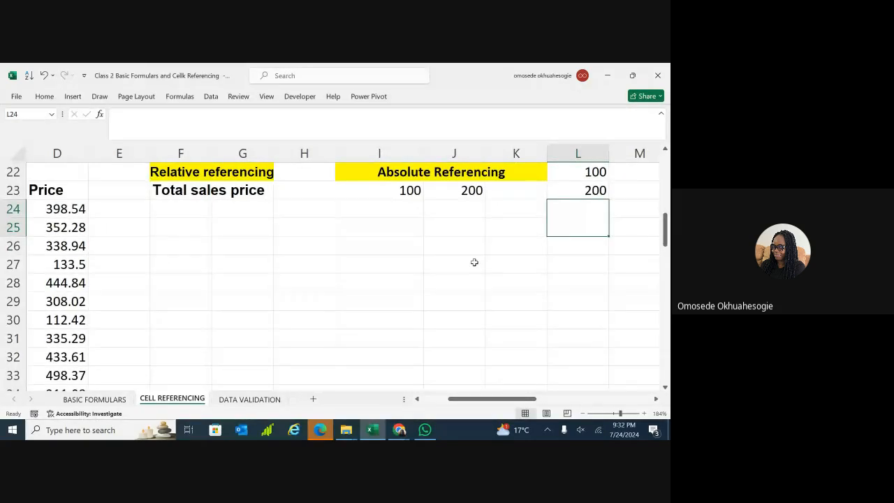
{"action": "left_click", "coordinate": [403, 211]}
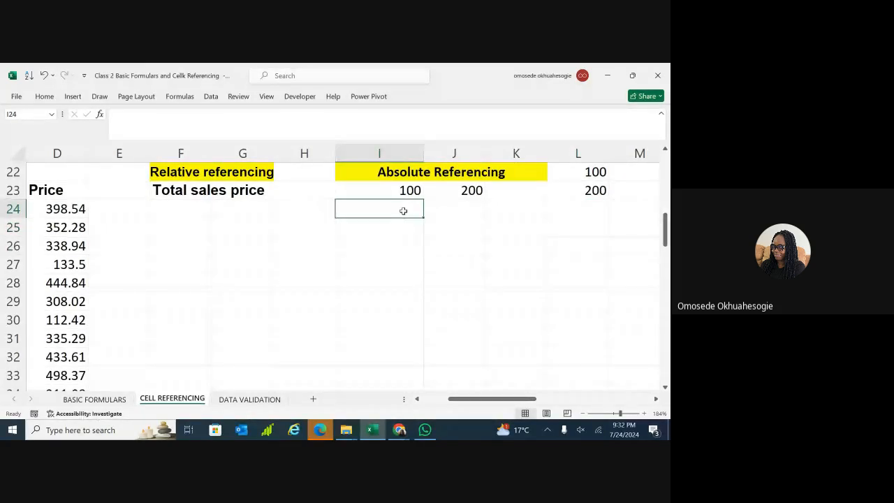
{"action": "double_click", "coordinate": [589, 209]}
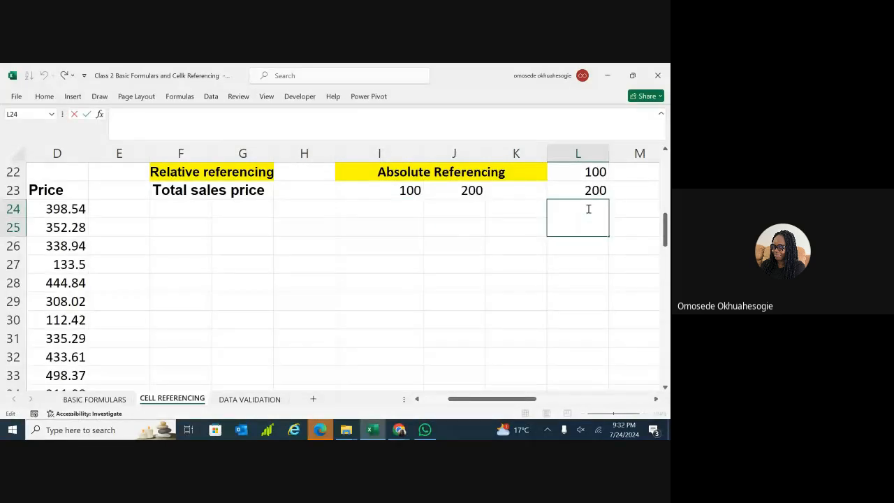
{"action": "key", "text": "Escape"}
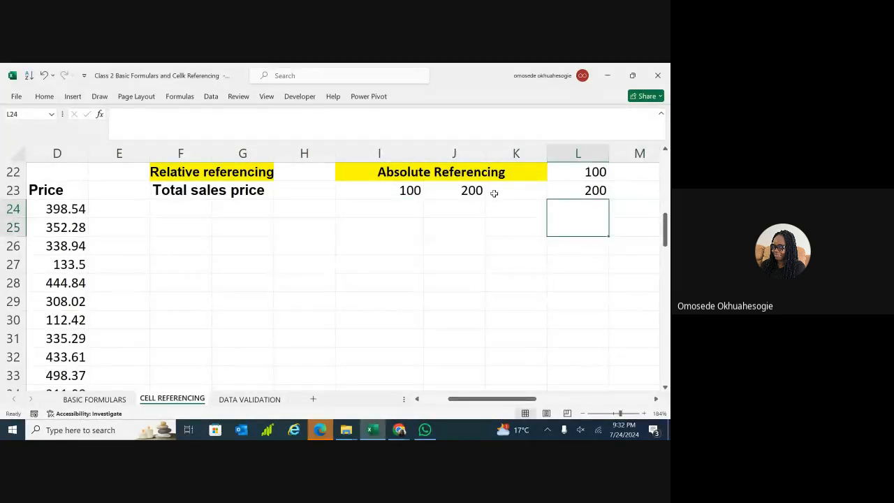
{"action": "left_click", "coordinate": [588, 172]}
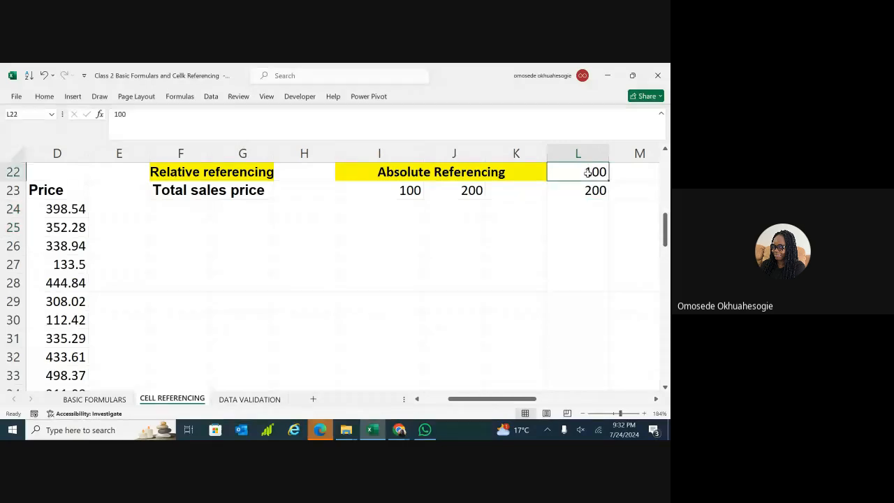
{"action": "left_click", "coordinate": [629, 172]}
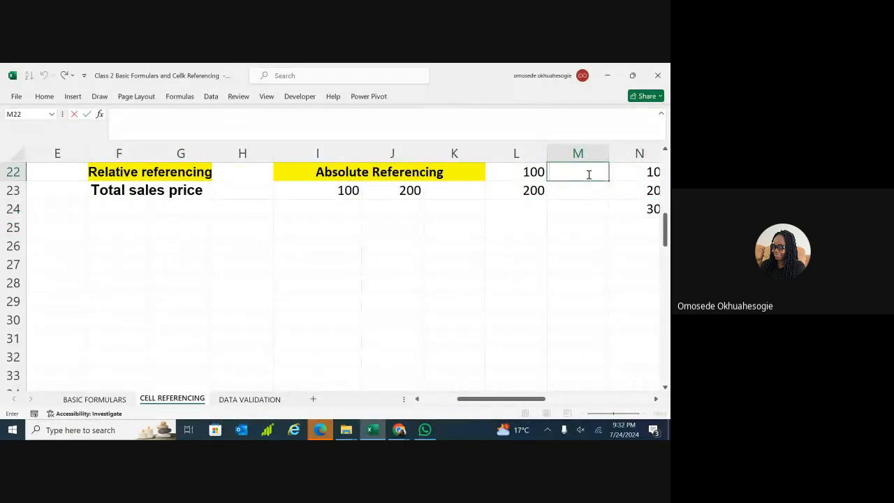
Undo the column L entries and enter 100, 200 and 300 in M22:M24.
{"action": "left_click", "coordinate": [567, 231]}
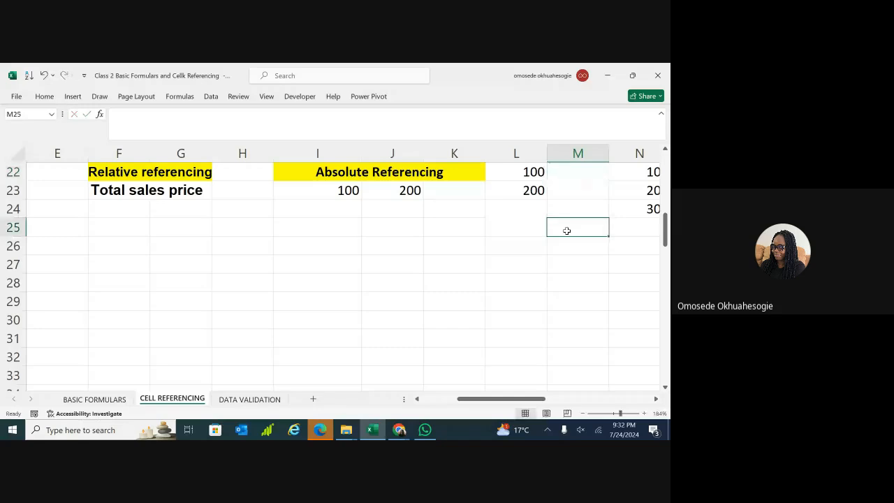
{"action": "key", "text": "ctrl+z"}
{"action": "key", "text": "ctrl+z"}
{"action": "key", "text": "ctrl+z"}
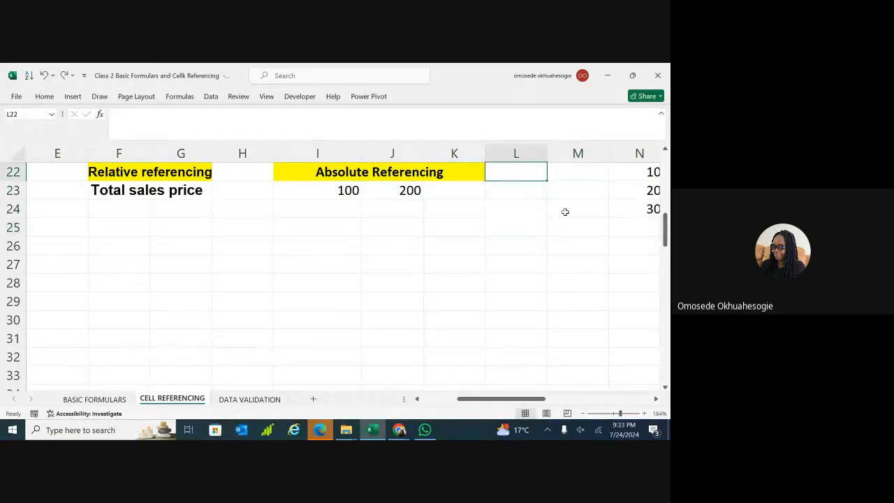
{"action": "left_click", "coordinate": [573, 174]}
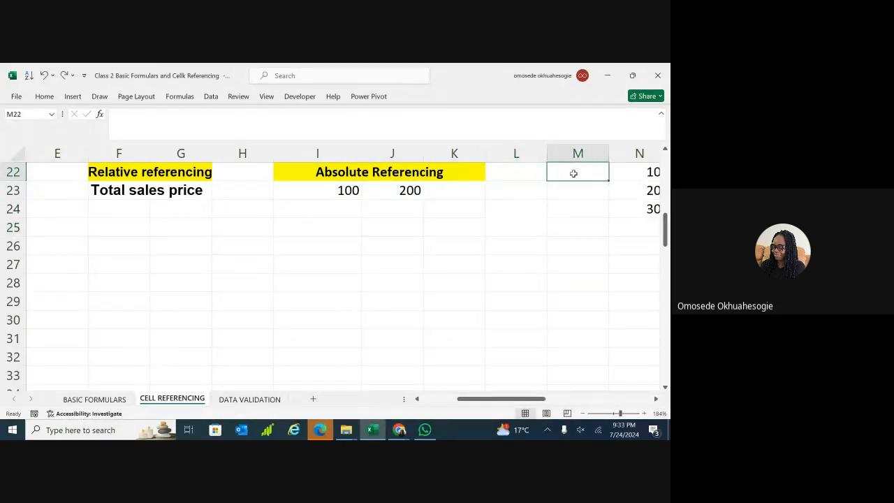
{"action": "type", "text": "100"}
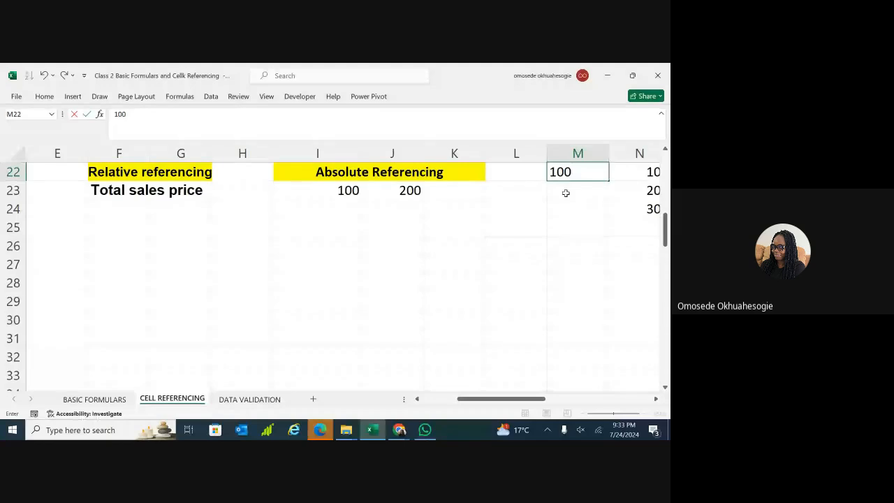
{"action": "double_click", "coordinate": [566, 193]}
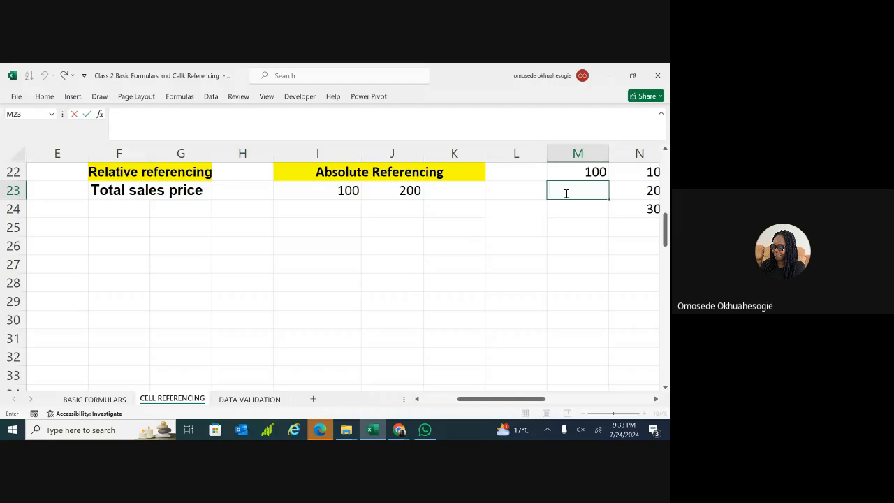
{"action": "type", "text": "200"}
{"action": "double_click", "coordinate": [568, 209]}
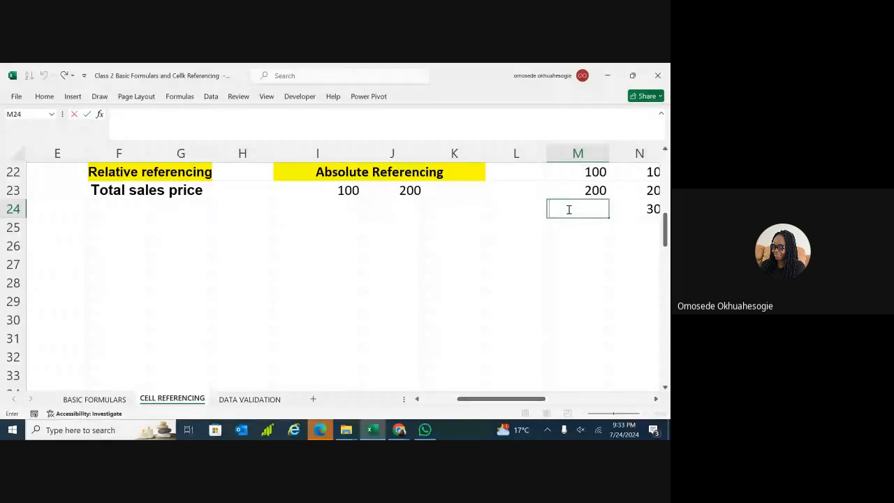
{"action": "type", "text": "300"}
{"action": "key", "text": "ctrl+Return"}
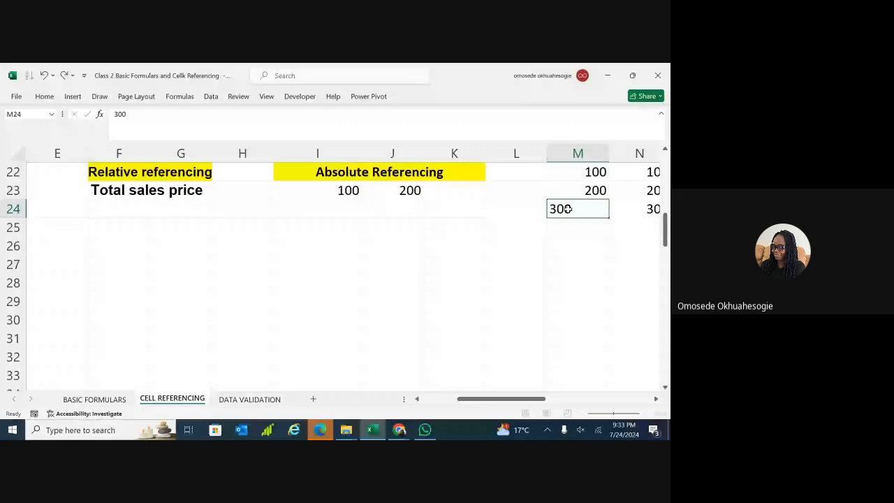
{"action": "key", "text": "Return"}
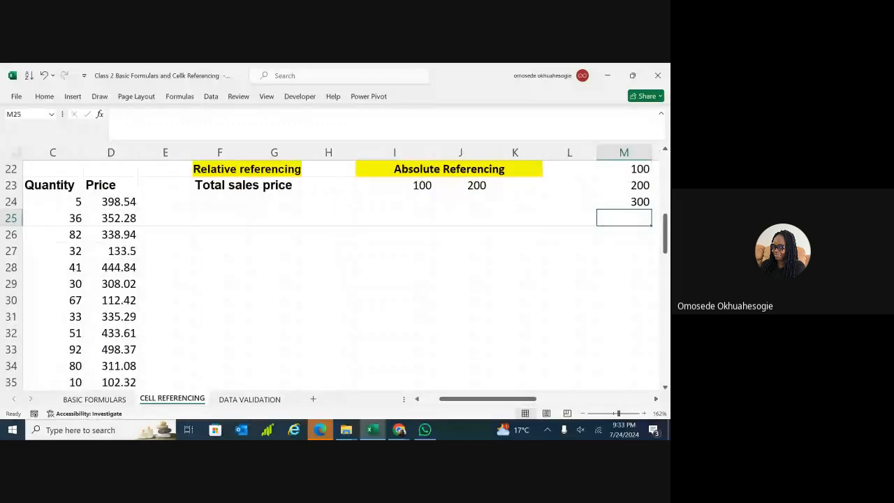
Abandon the formula started in I24 and relabel I23 as 'increase by 100'.
{"action": "double_click", "coordinate": [395, 202]}
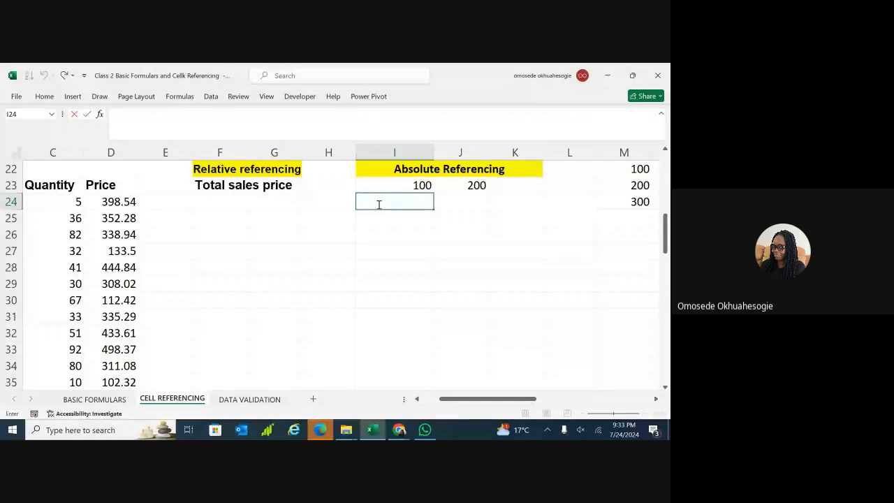
{"action": "type", "text": "="}
{"action": "key", "text": "Escape"}
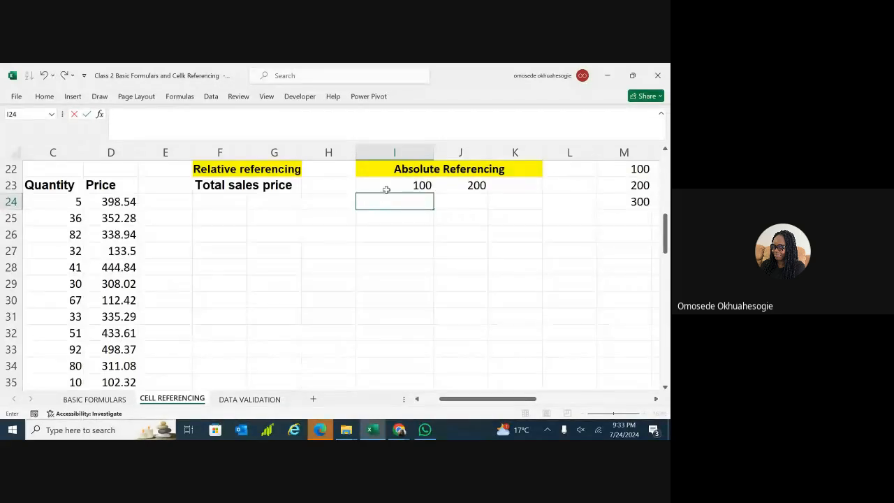
{"action": "double_click", "coordinate": [387, 189]}
{"action": "type", "text": "IN"}
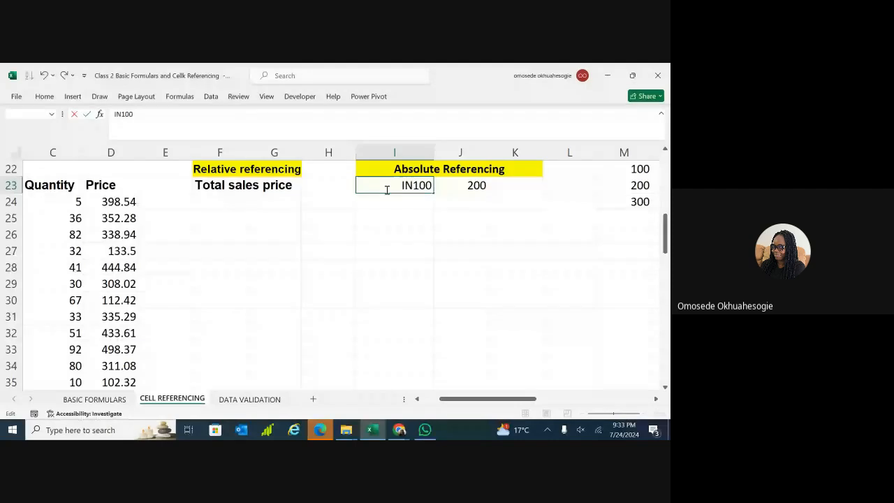
{"action": "key", "text": "BackSpace"}
{"action": "key", "text": "BackSpace"}
{"action": "type", "text": "incre"}
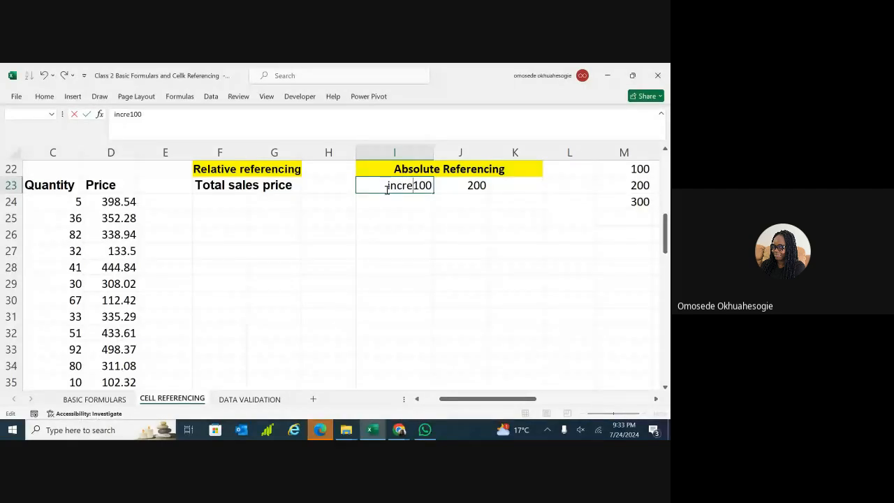
{"action": "type", "text": "ase by"}
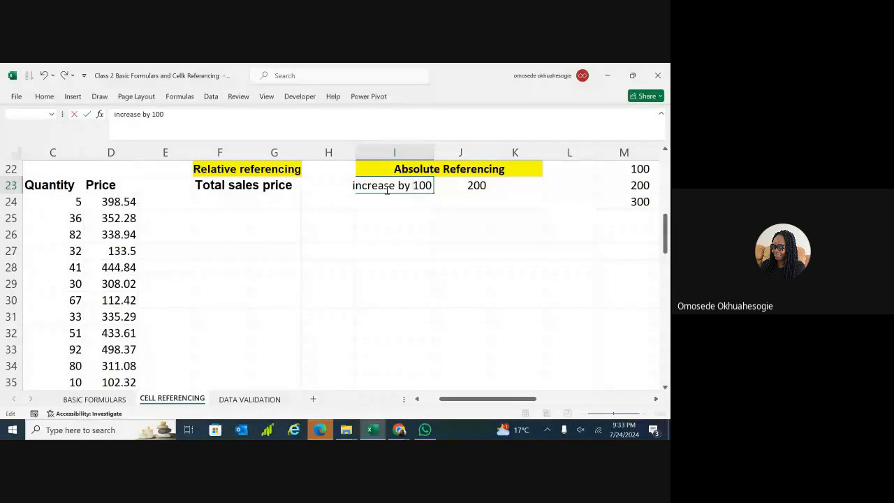
{"action": "left_click", "coordinate": [394, 200]}
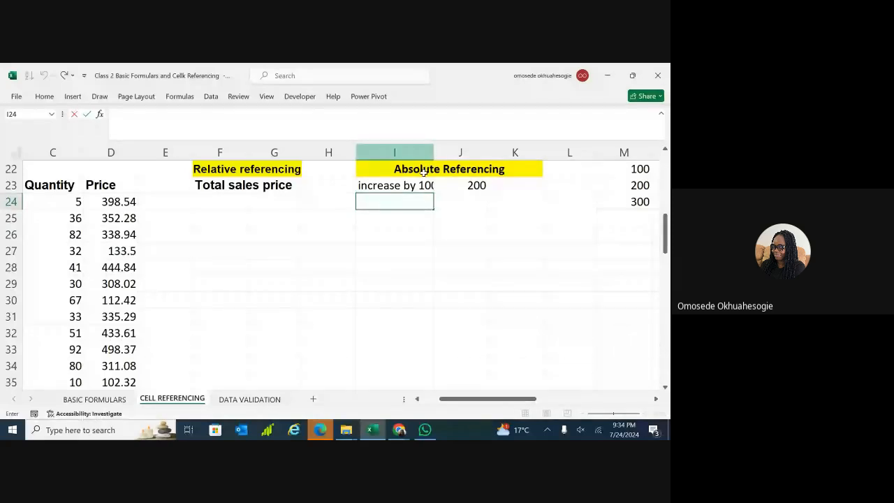
Widen column I so 'increase by 100' shows in full.
{"action": "key", "text": "Down"}
{"action": "key", "text": "Down"}
{"action": "key", "text": "Down"}
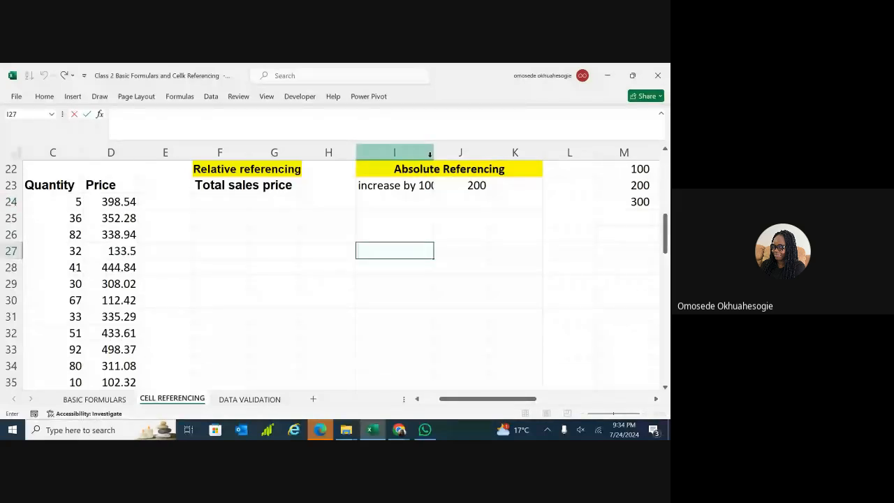
{"action": "left_click", "coordinate": [438, 204]}
{"action": "left_click", "coordinate": [420, 253]}
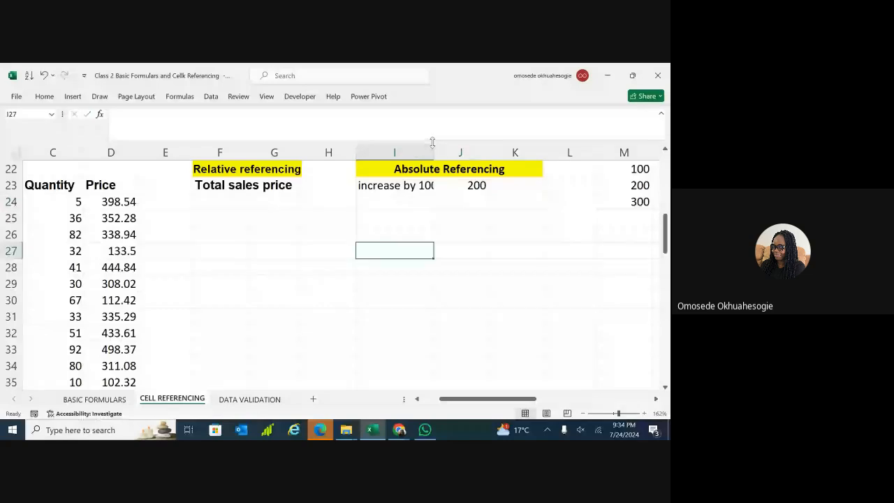
{"action": "left_click_drag", "start_coordinate": [433, 143], "coordinate": [444, 152]}
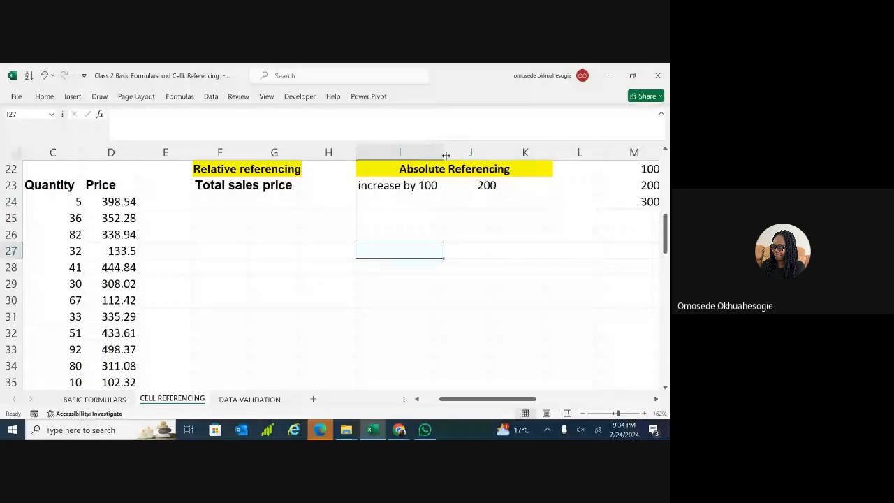
{"action": "double_click", "coordinate": [403, 202]}
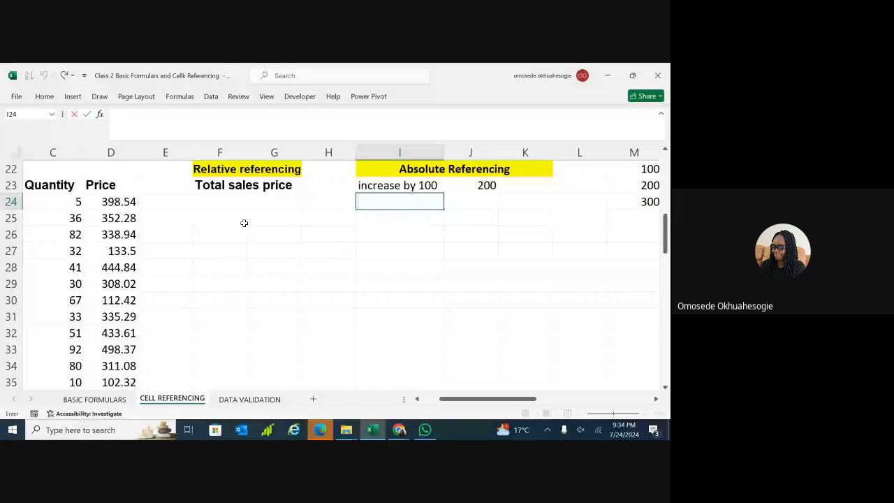
{"action": "left_click_drag", "start_coordinate": [244, 222], "coordinate": [168, 218]}
{"action": "left_click", "coordinate": [128, 202]}
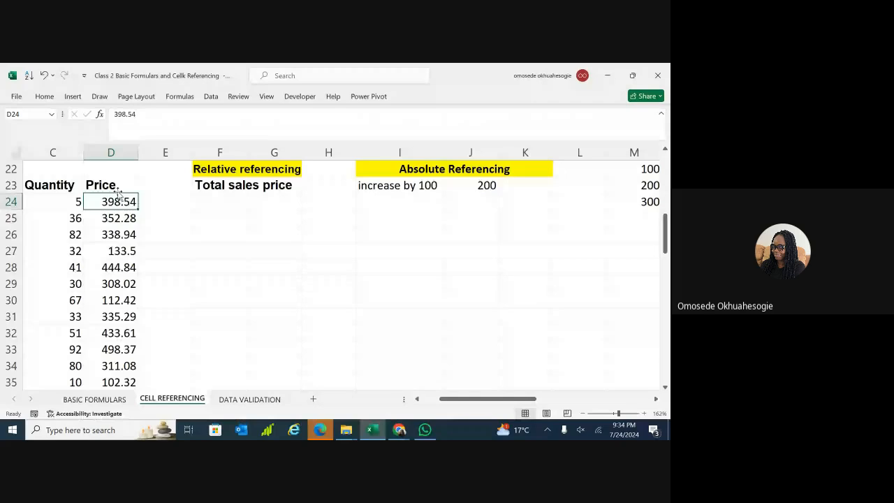
Build =SUM(D24, M22) in I24, showing 498.54.
{"action": "left_click", "coordinate": [397, 200]}
{"action": "double_click", "coordinate": [397, 201]}
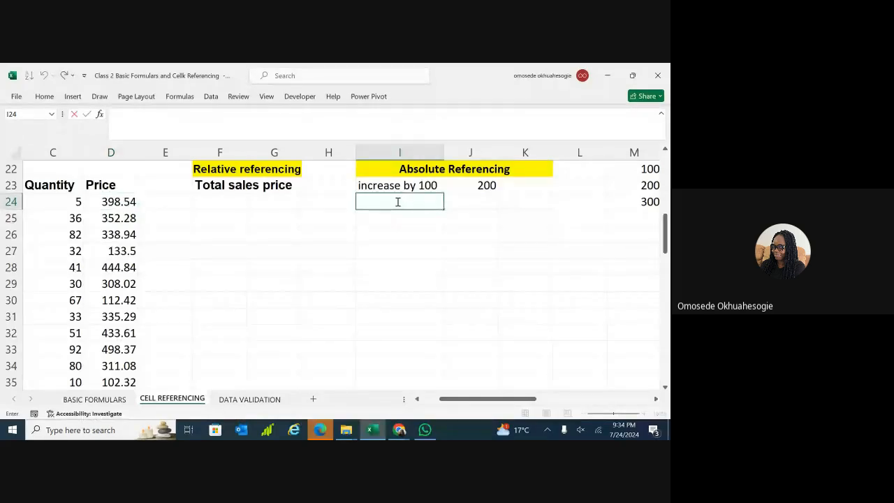
{"action": "type", "text": "="}
{"action": "left_click", "coordinate": [119, 201]}
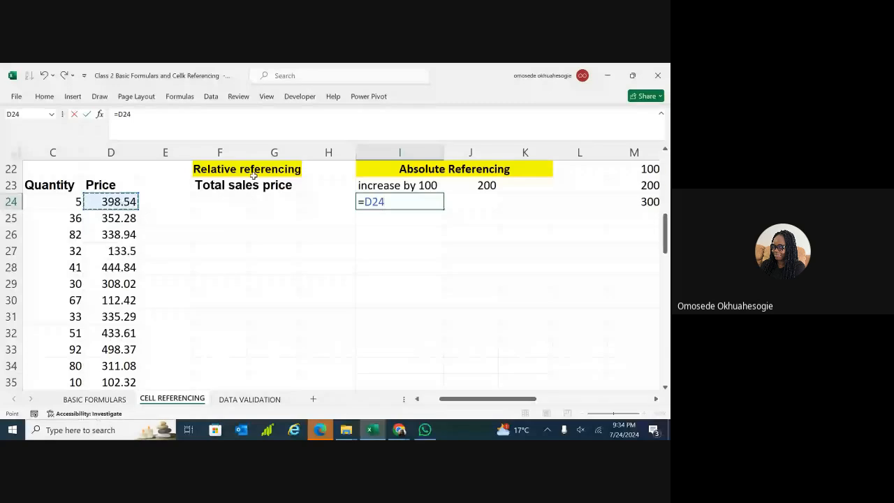
{"action": "left_click", "coordinate": [390, 201]}
{"action": "type", "text": "+"}
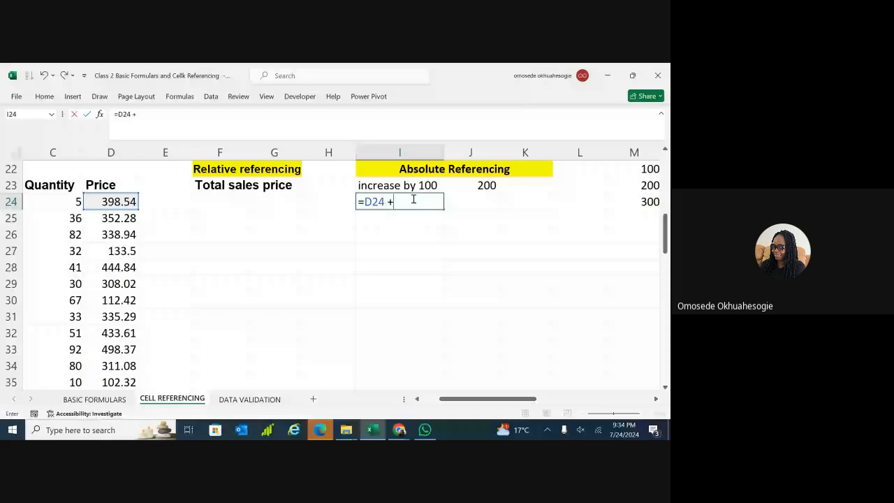
{"action": "key", "text": "BackSpace"}
{"action": "key", "text": "BackSpace"}
{"action": "key", "text": "BackSpace"}
{"action": "key", "text": "BackSpace"}
{"action": "key", "text": "BackSpace"}
{"action": "type", "text": "sum"}
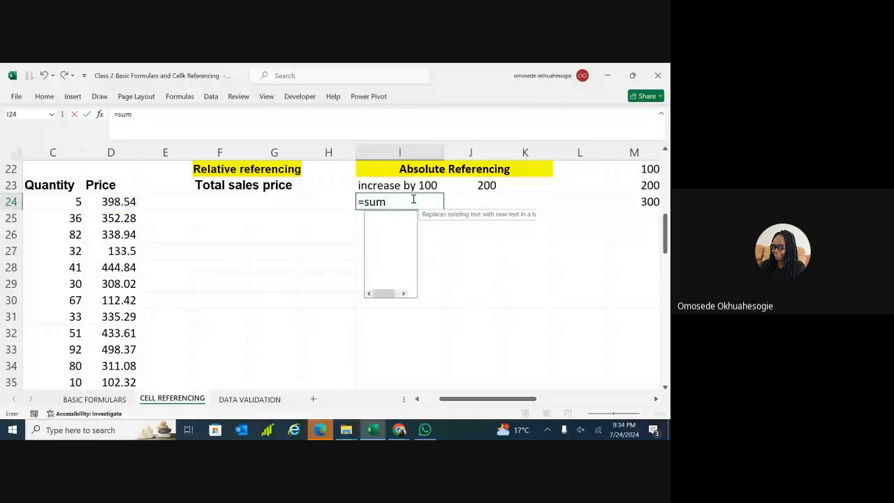
{"action": "type", "text": "("}
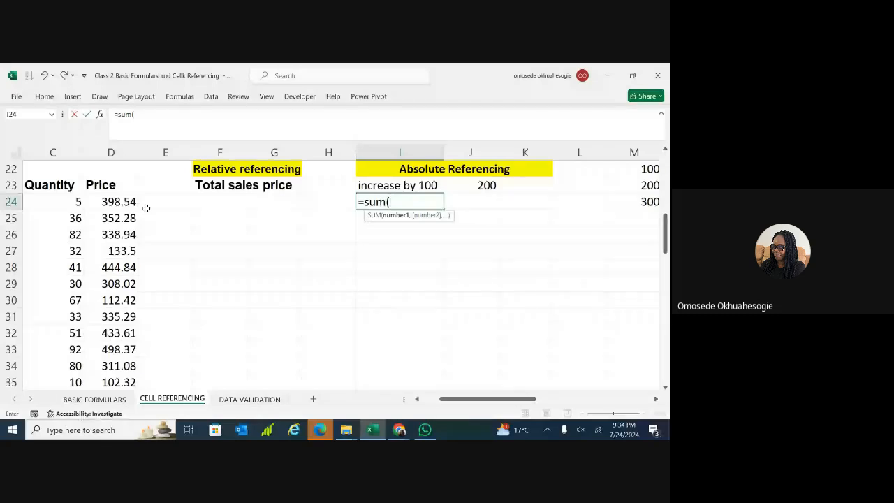
{"action": "left_click", "coordinate": [123, 202]}
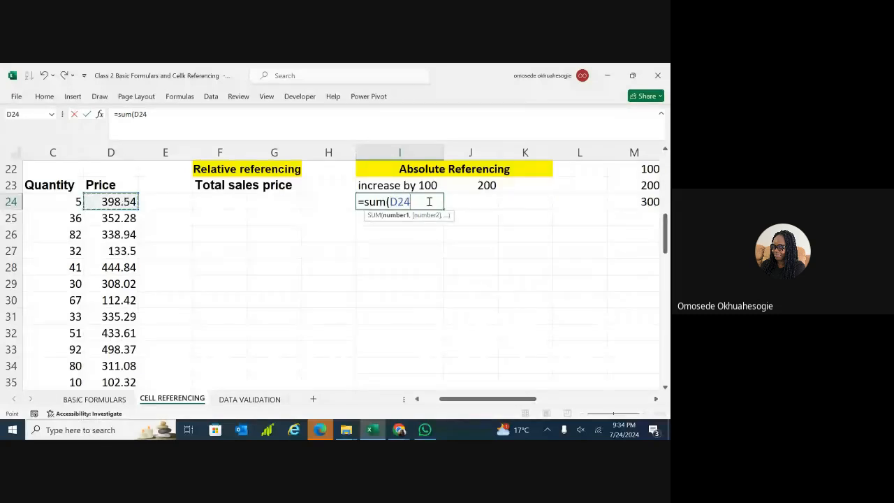
{"action": "type", "text": ","}
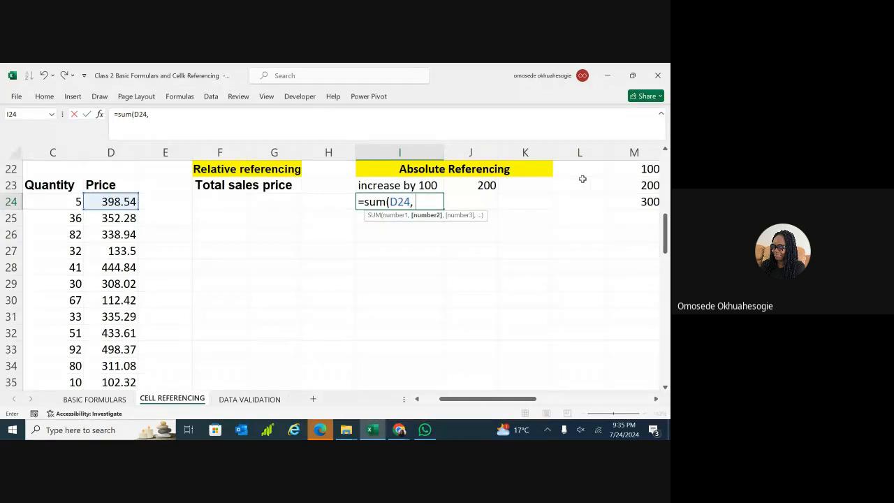
{"action": "left_click", "coordinate": [641, 170]}
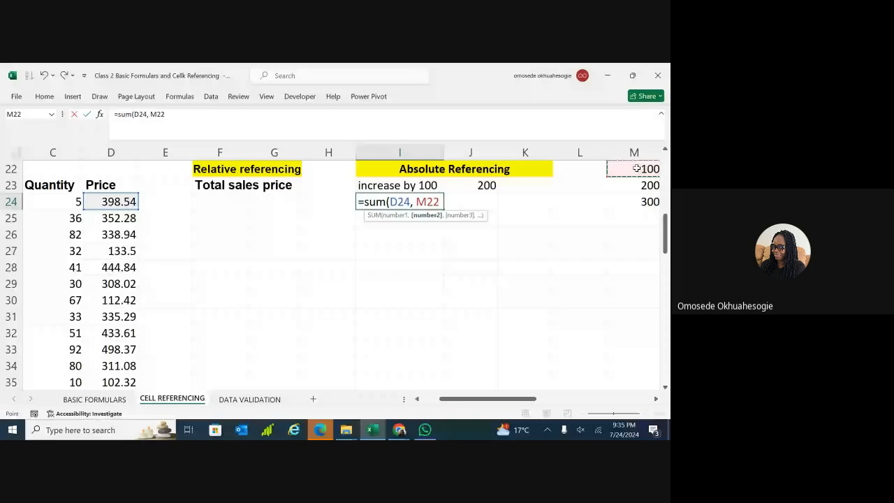
{"action": "key", "text": "Return"}
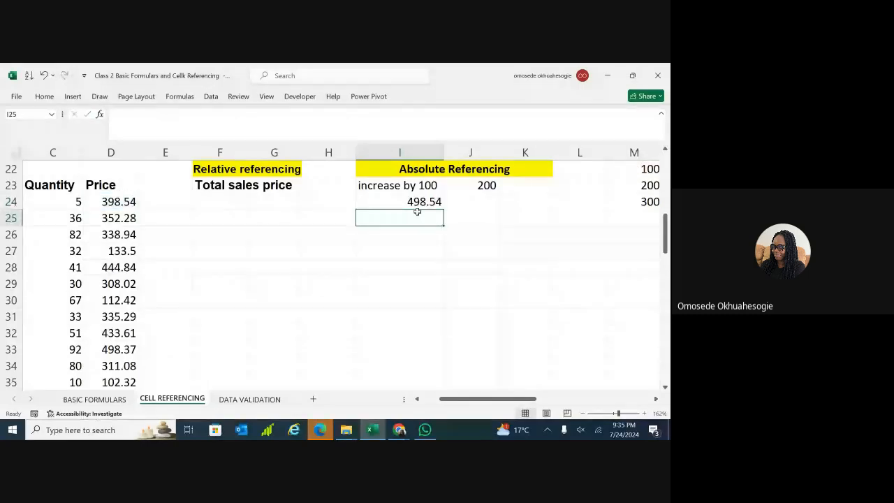
{"action": "left_click", "coordinate": [419, 202]}
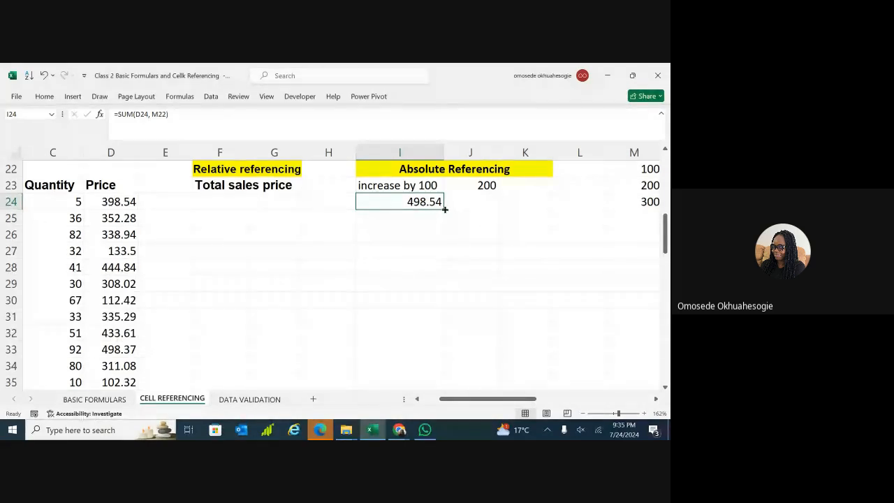
Fill the I24 formula down to I27 and confirm I25 reads =SUM(D25, M23).
{"action": "left_click_drag", "start_coordinate": [444, 210], "coordinate": [442, 260]}
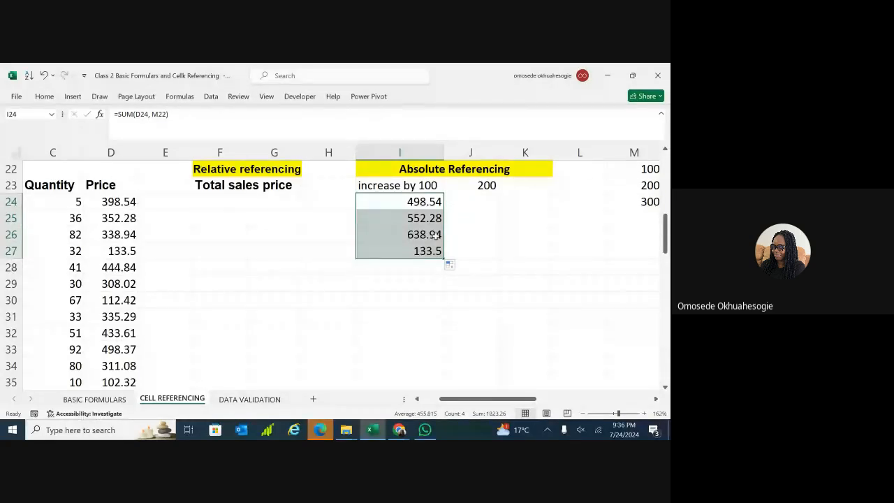
{"action": "left_click", "coordinate": [463, 234]}
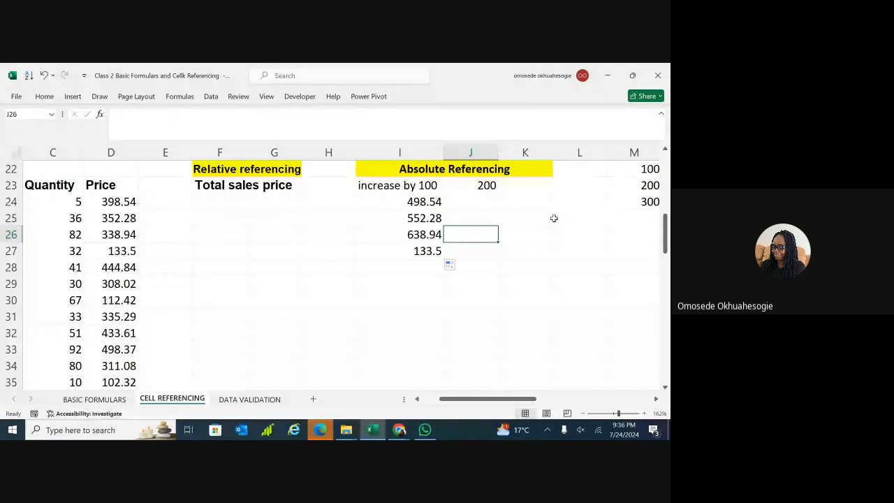
{"action": "left_click", "coordinate": [433, 218]}
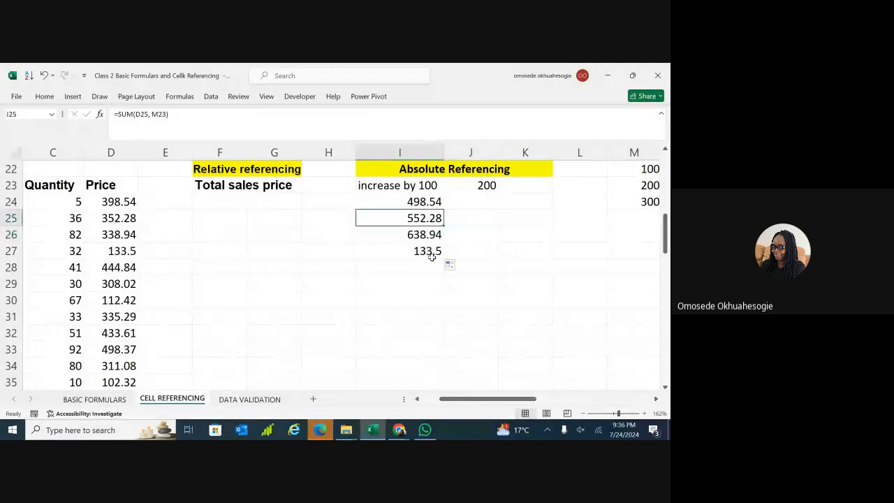
{"action": "double_click", "coordinate": [433, 219]}
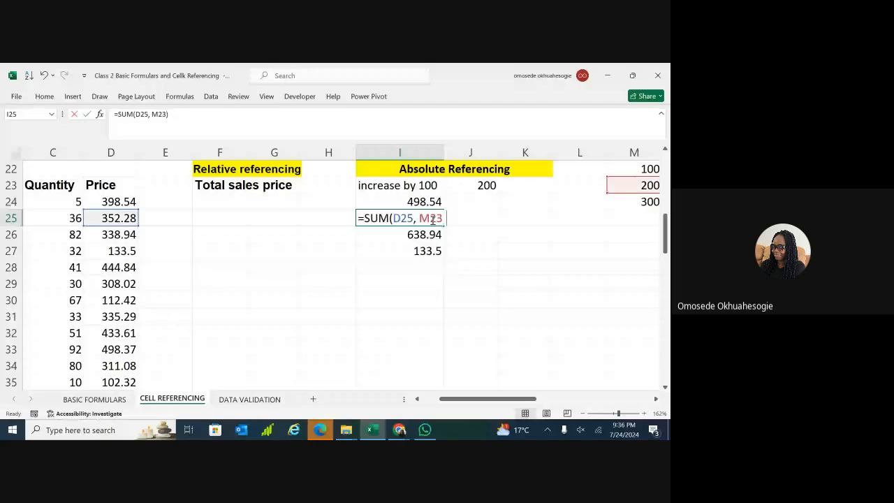
{"action": "left_click", "coordinate": [408, 300]}
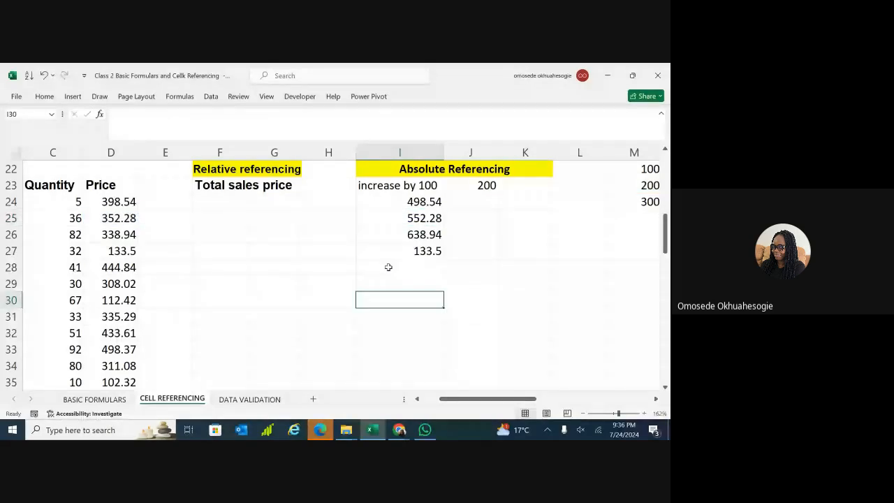
{"action": "double_click", "coordinate": [337, 203]}
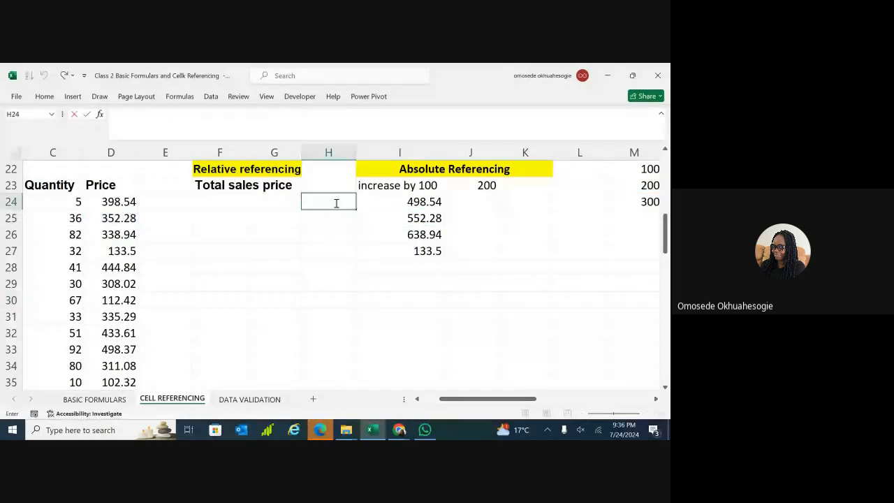
Enter =SUM(D24,$M$22) in H24 with M22 absolute, showing 498.54.
{"action": "type", "text": "=s"}
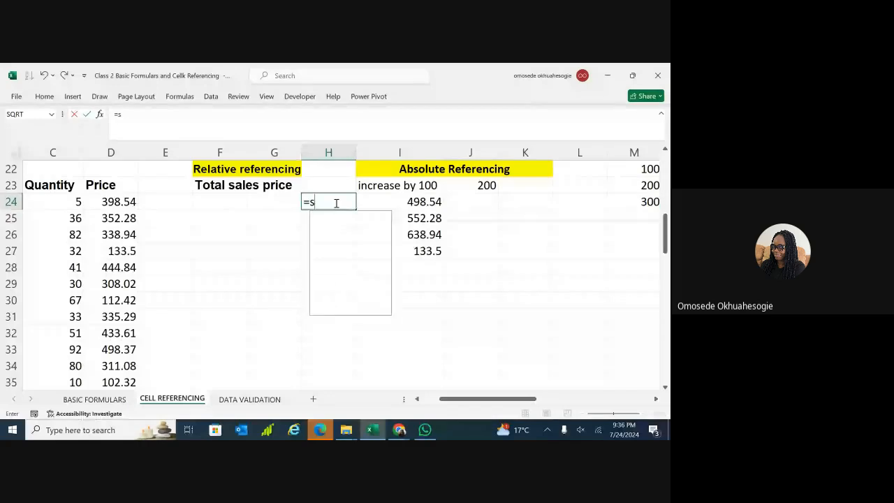
{"action": "type", "text": "um"}
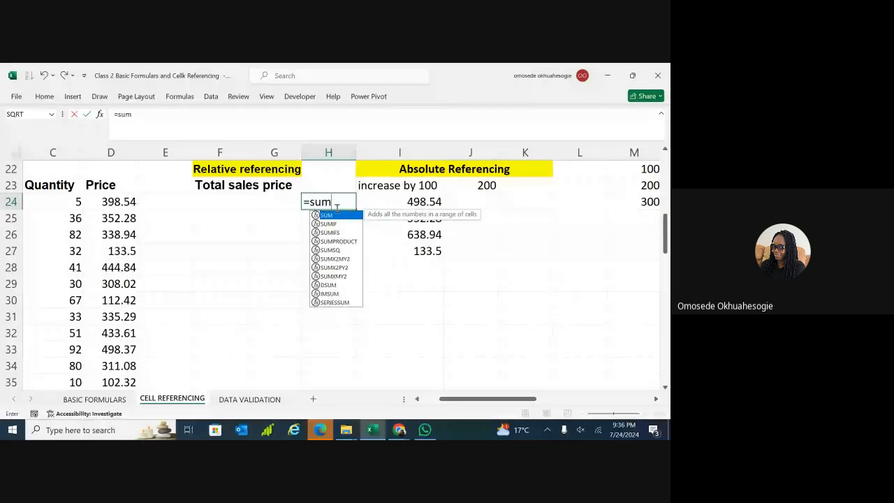
{"action": "double_click", "coordinate": [338, 217]}
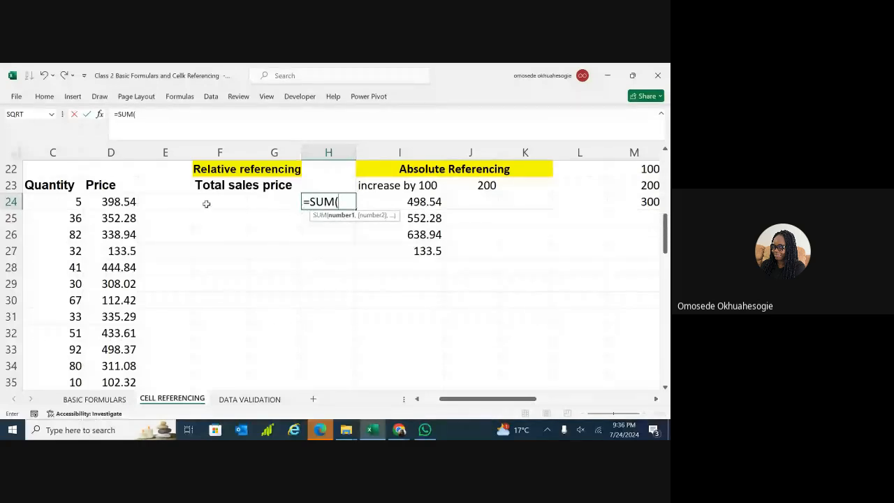
{"action": "left_click", "coordinate": [117, 202]}
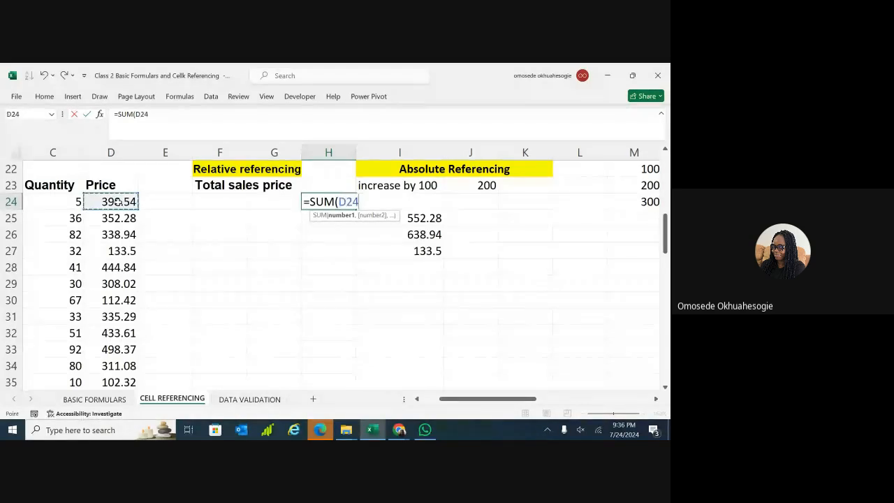
{"action": "type", "text": ","}
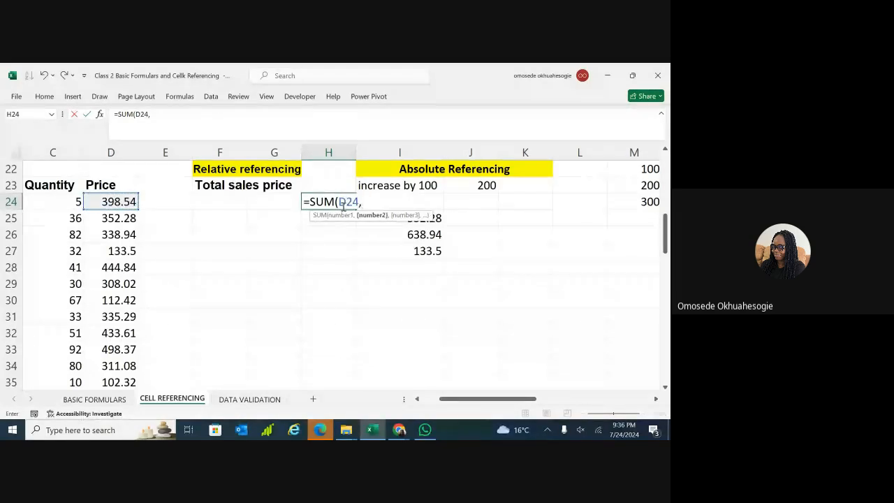
{"action": "left_click", "coordinate": [631, 175]}
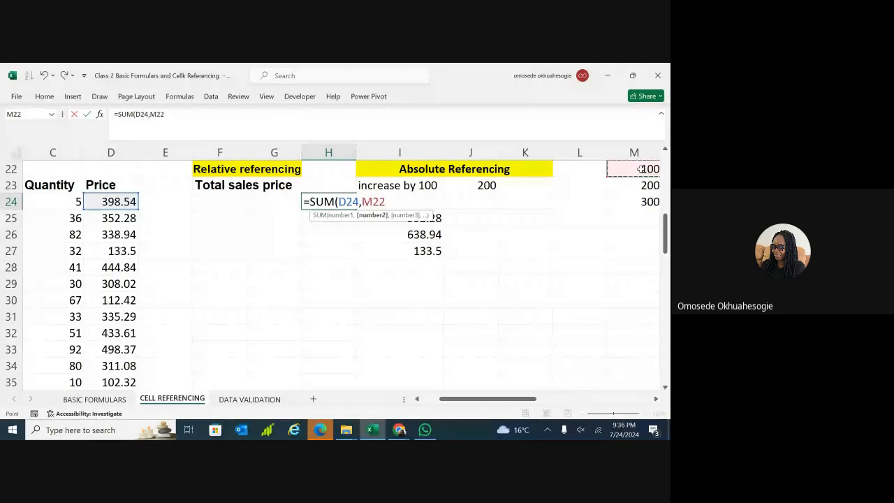
{"action": "left_click", "coordinate": [377, 202]}
{"action": "key", "text": "F4"}
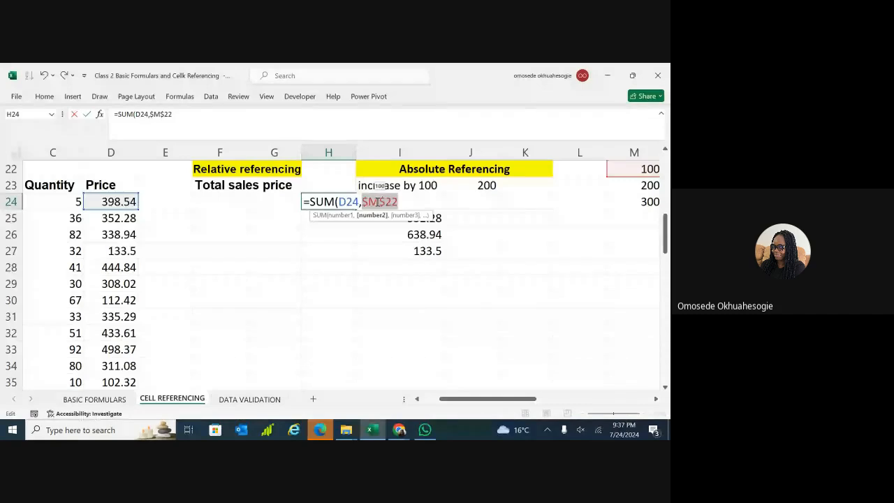
{"action": "left_click", "coordinate": [402, 201]}
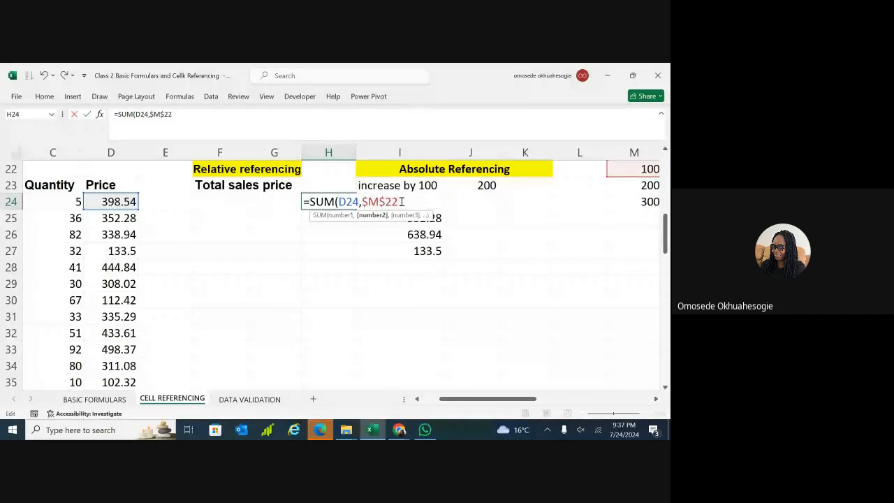
{"action": "type", "text": ")"}
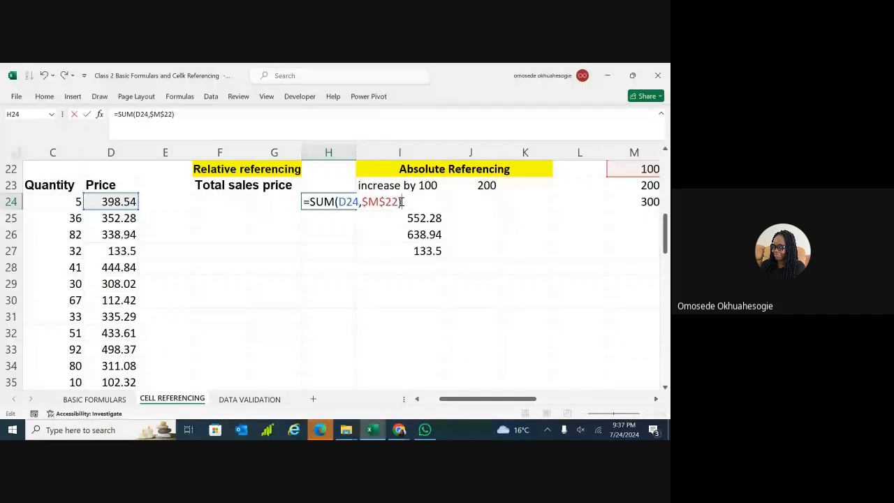
{"action": "key", "text": "Return"}
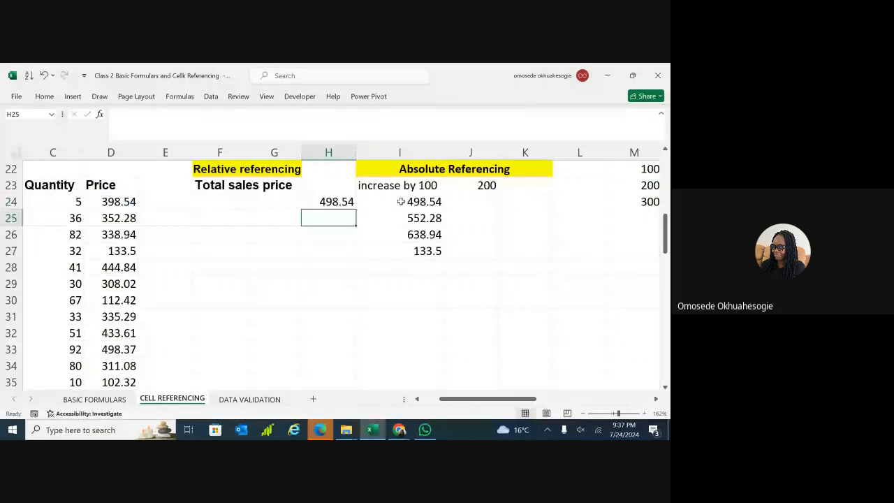
{"action": "left_click", "coordinate": [340, 201]}
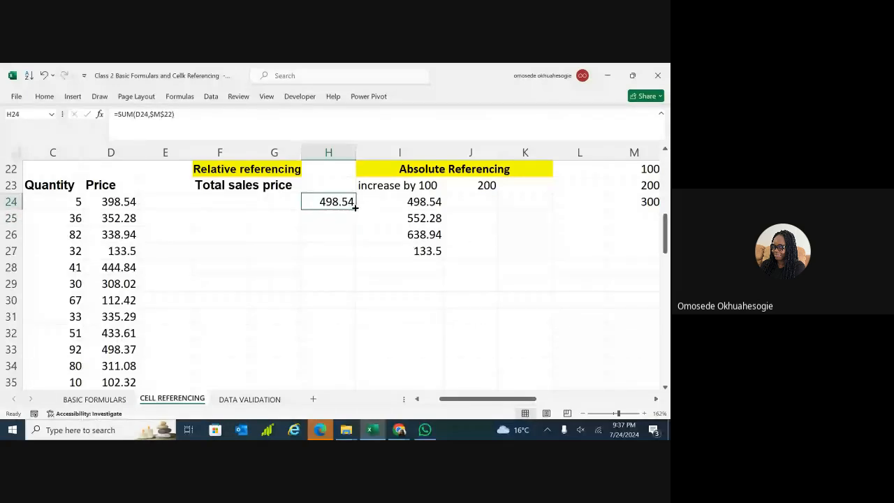
Fill H24's absolute formula down to H27 and point out the 300 in M24 and 100 in M22.
{"action": "left_click_drag", "start_coordinate": [355, 208], "coordinate": [353, 259]}
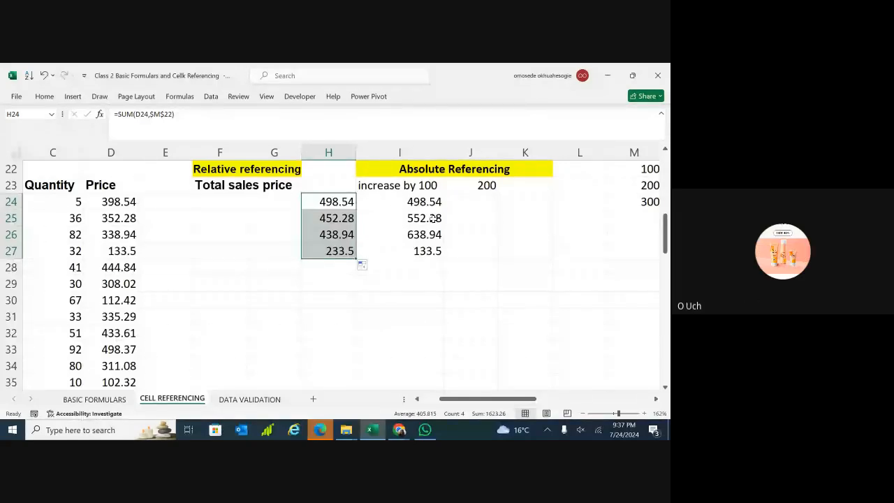
{"action": "left_click", "coordinate": [649, 200]}
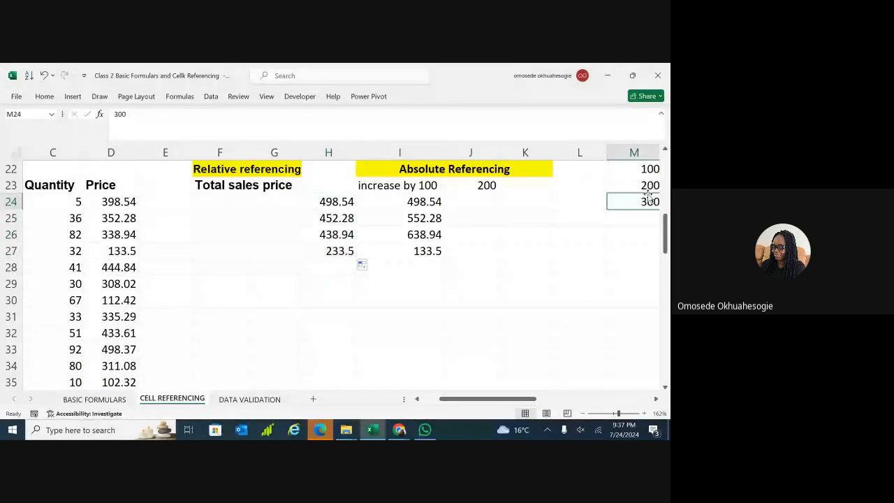
{"action": "left_click", "coordinate": [645, 169]}
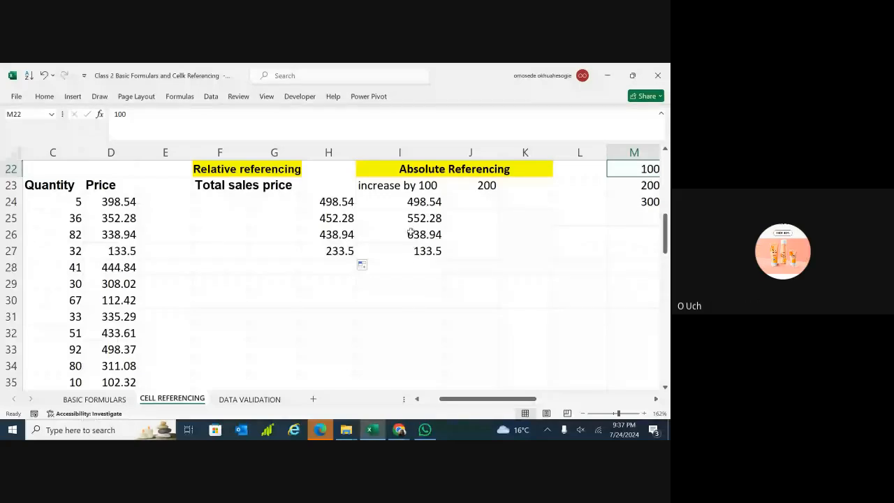
Compare H24's absolute SUM(D24,$M$22) formula with the relative results in I24:I25.
{"action": "left_click", "coordinate": [328, 203]}
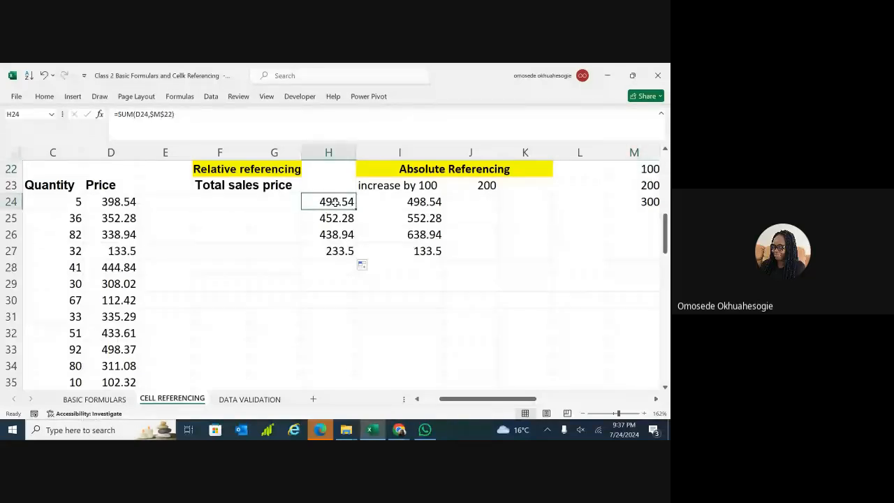
{"action": "left_click_drag", "start_coordinate": [407, 201], "coordinate": [419, 220]}
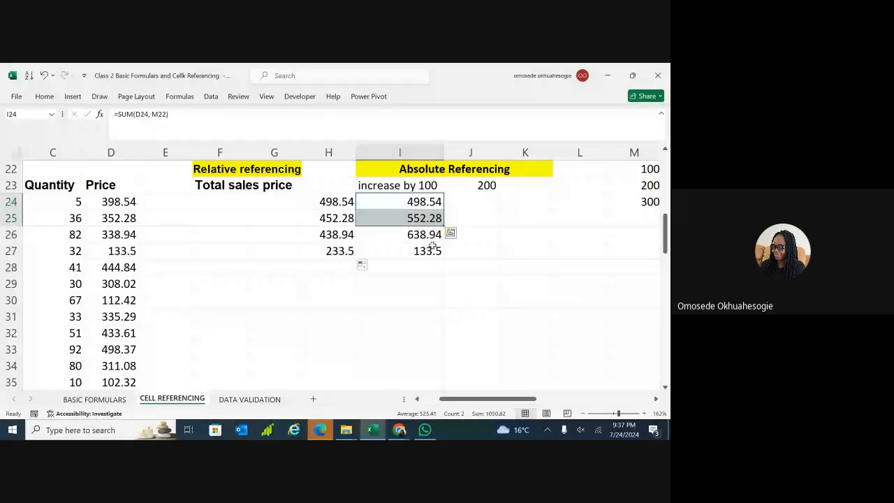
{"action": "left_click", "coordinate": [477, 277]}
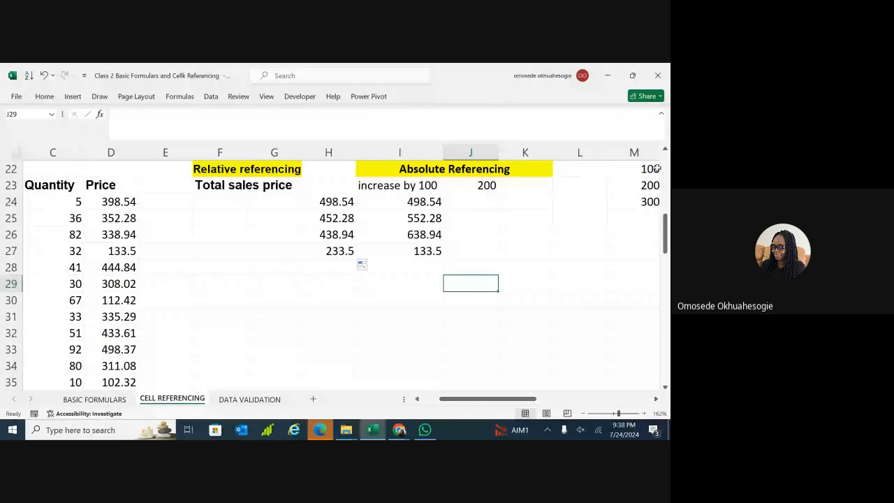
{"action": "left_click", "coordinate": [343, 202]}
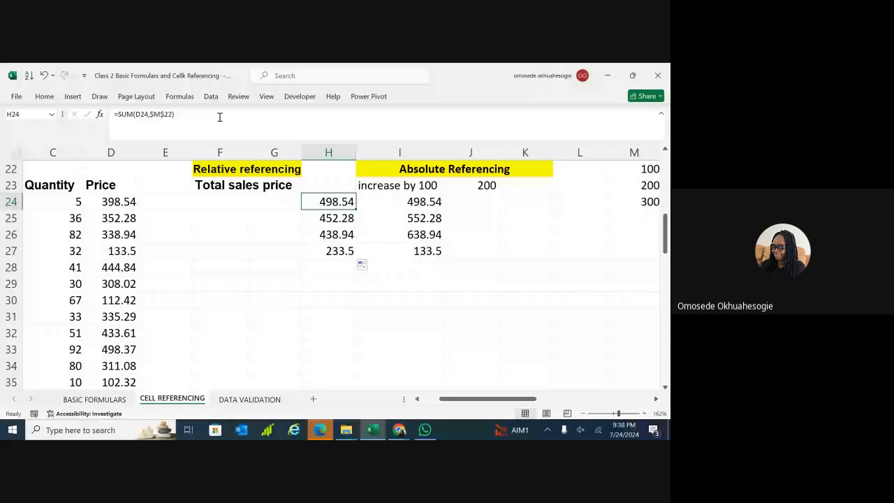
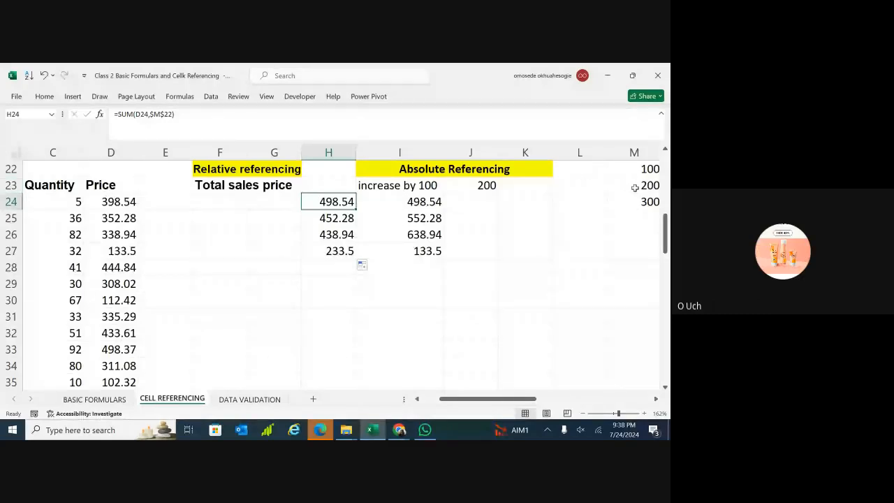
Clear the duplicate 100, 200, 300 values from N22:N24.
{"action": "scroll", "coordinate": [634, 187], "scroll_direction": "right", "scroll_amount": 3}
{"action": "scroll", "coordinate": [616, 189], "scroll_direction": "right", "scroll_amount": 2}
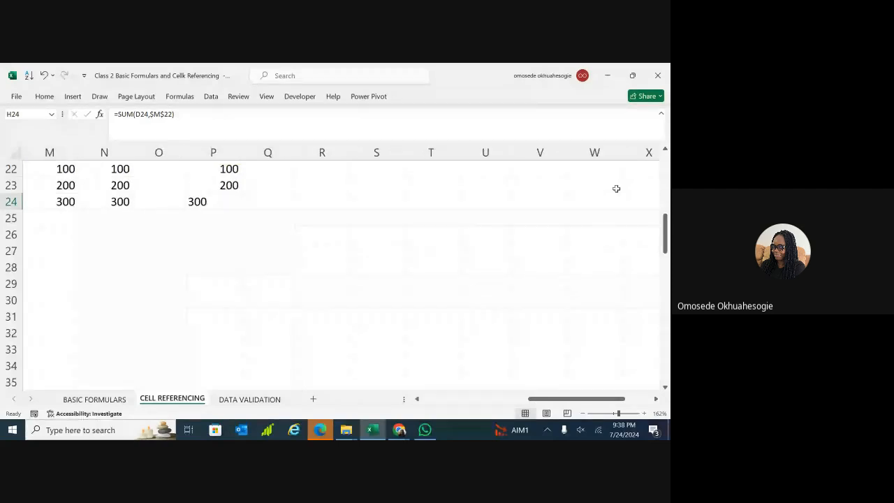
{"action": "left_click", "coordinate": [485, 185]}
{"action": "left_click_drag", "start_coordinate": [122, 169], "coordinate": [122, 201]}
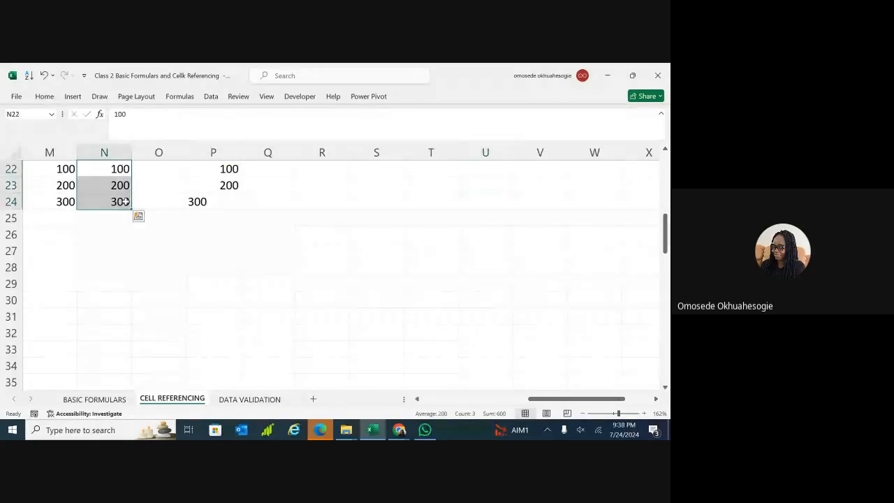
{"action": "key", "text": "Delete"}
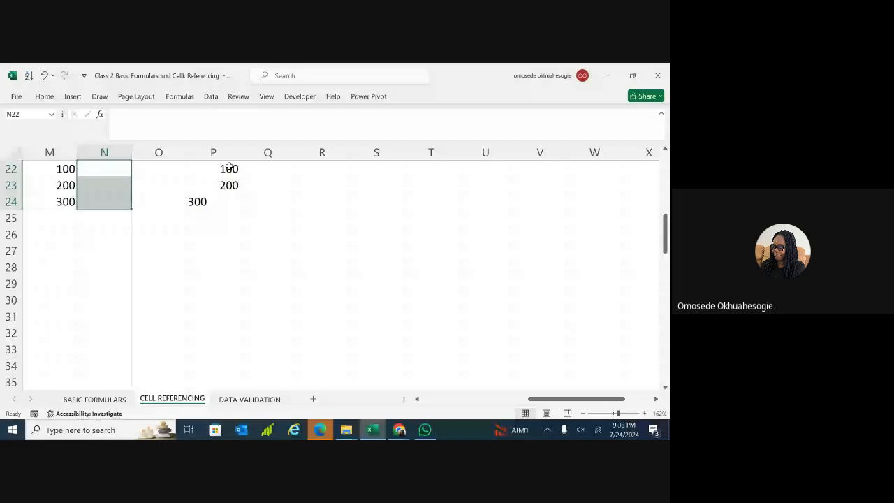
Check the leftover cells in column P, then return to the referencing tables.
{"action": "left_click_drag", "start_coordinate": [229, 168], "coordinate": [226, 205]}
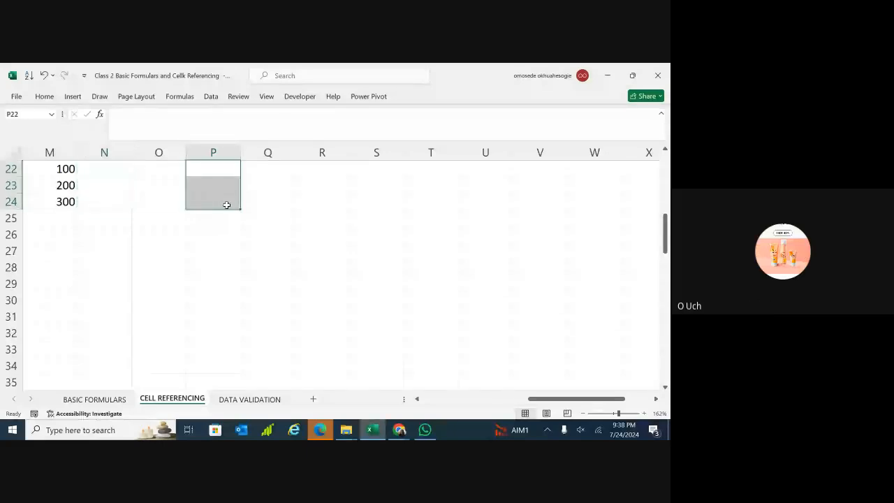
{"action": "scroll", "coordinate": [227, 205], "scroll_direction": "left", "scroll_amount": 1}
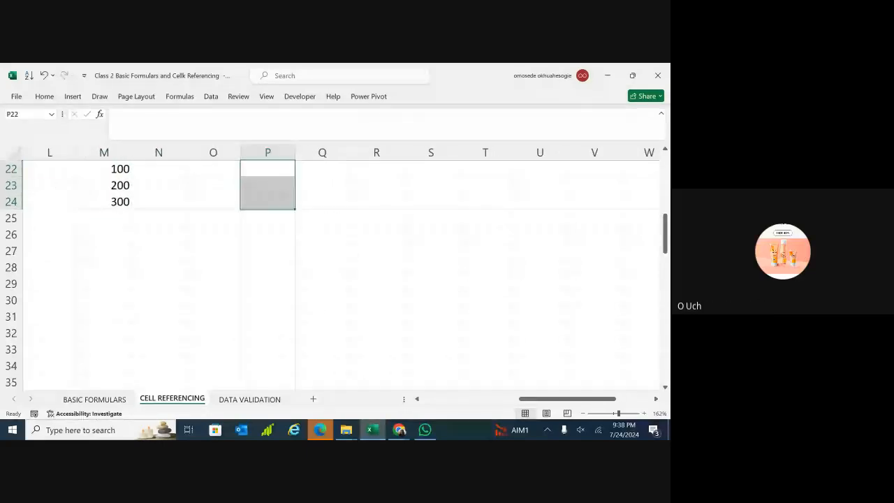
{"action": "scroll", "coordinate": [341, 272], "scroll_direction": "left", "scroll_amount": 5}
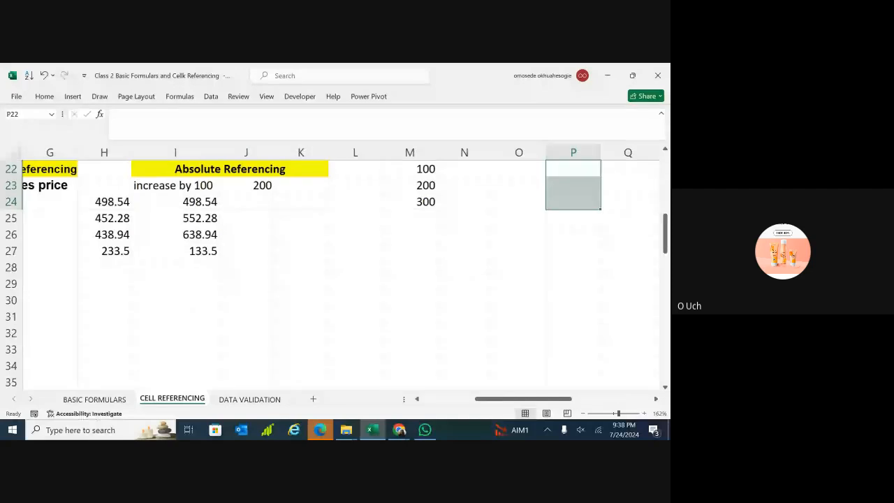
{"action": "scroll", "coordinate": [341, 272], "scroll_direction": "left", "scroll_amount": 2}
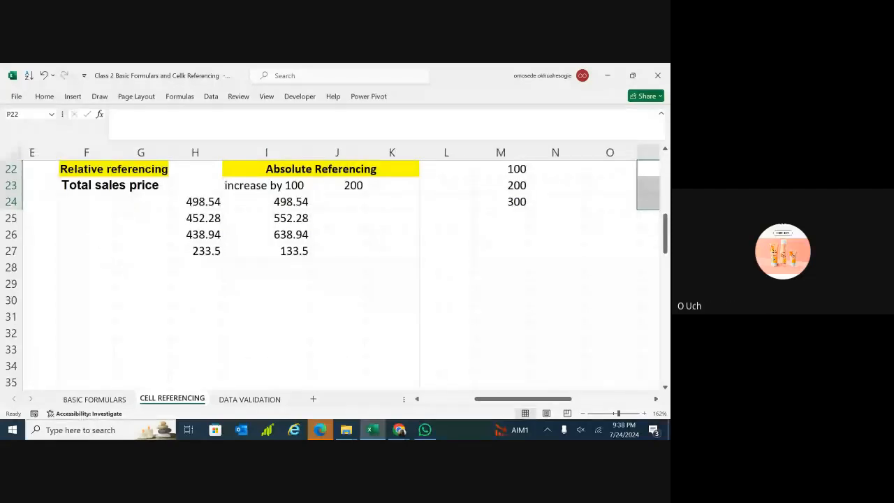
{"action": "left_click_drag", "start_coordinate": [338, 202], "coordinate": [283, 188]}
{"action": "left_click", "coordinate": [447, 251]}
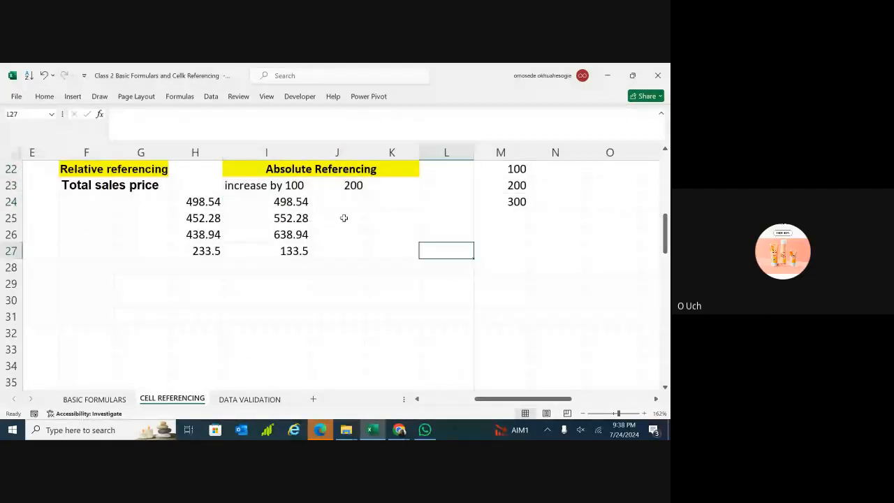
{"action": "key", "text": "Up"}
{"action": "key", "text": "Up"}
{"action": "left_click", "coordinate": [392, 267]}
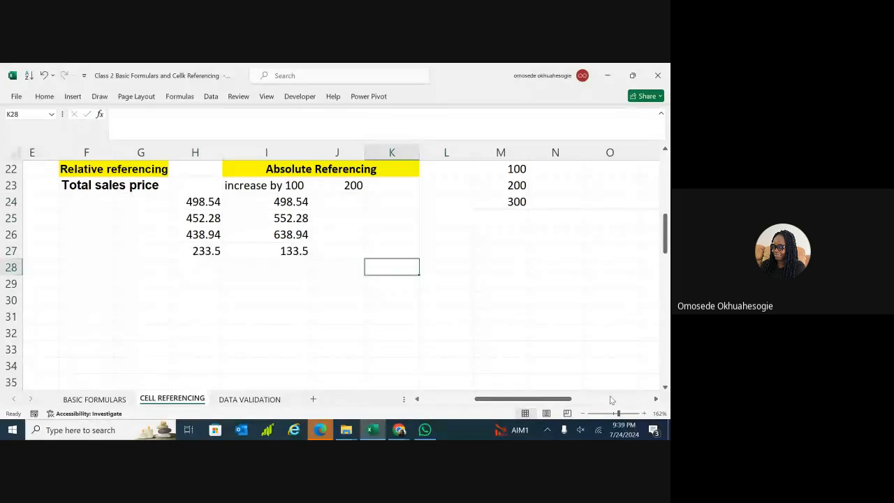
{"action": "left_click_drag", "start_coordinate": [618, 413], "coordinate": [589, 414]}
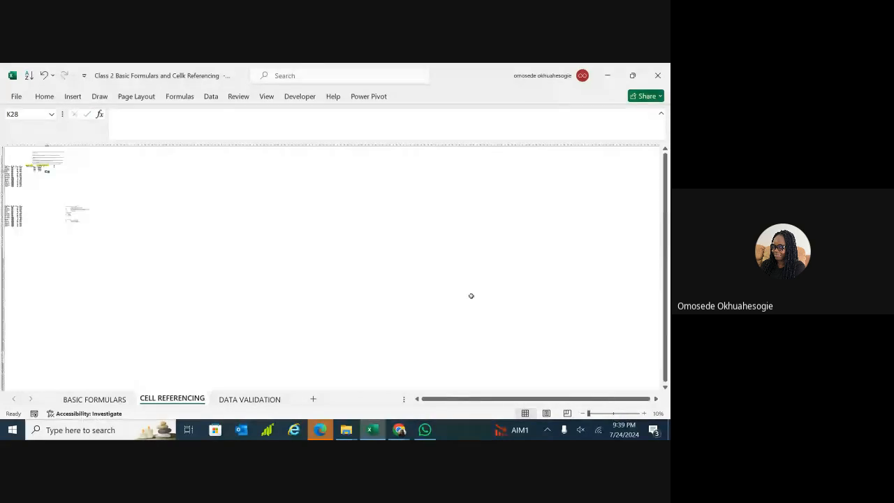
{"action": "left_click", "coordinate": [613, 413]}
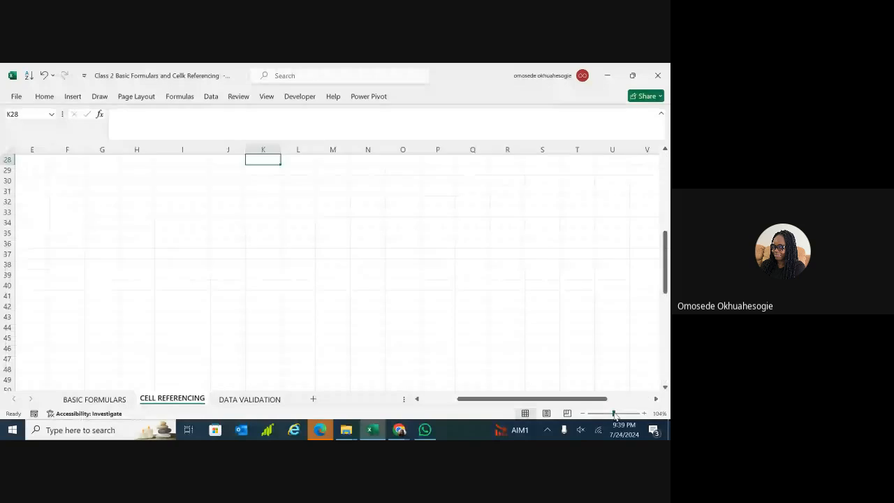
{"action": "scroll", "coordinate": [332, 269], "scroll_direction": "left", "scroll_amount": 4}
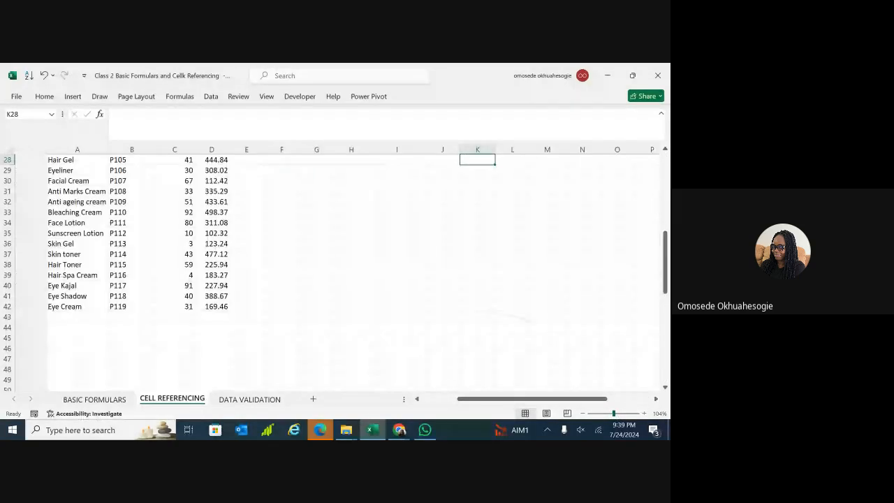
{"action": "scroll", "coordinate": [332, 269], "scroll_direction": "up", "scroll_amount": 3}
{"action": "scroll", "coordinate": [332, 269], "scroll_direction": "up", "scroll_amount": 1}
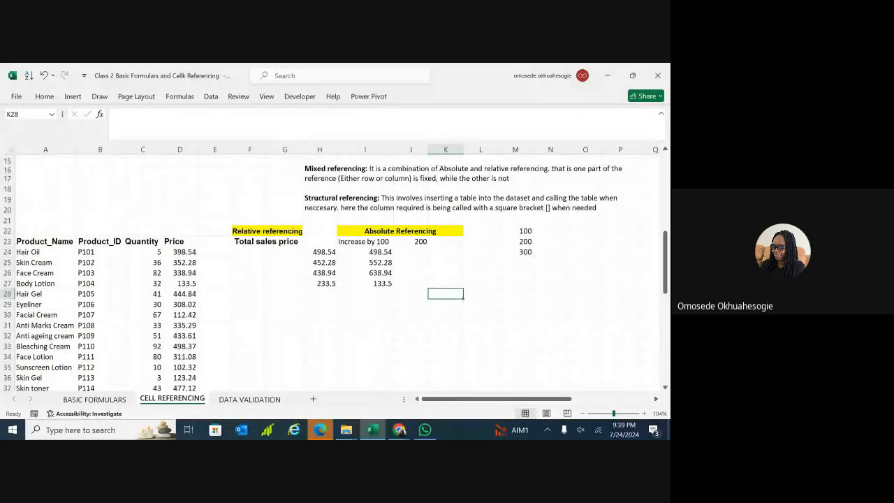
{"action": "scroll", "coordinate": [332, 269], "scroll_direction": "down", "scroll_amount": 1}
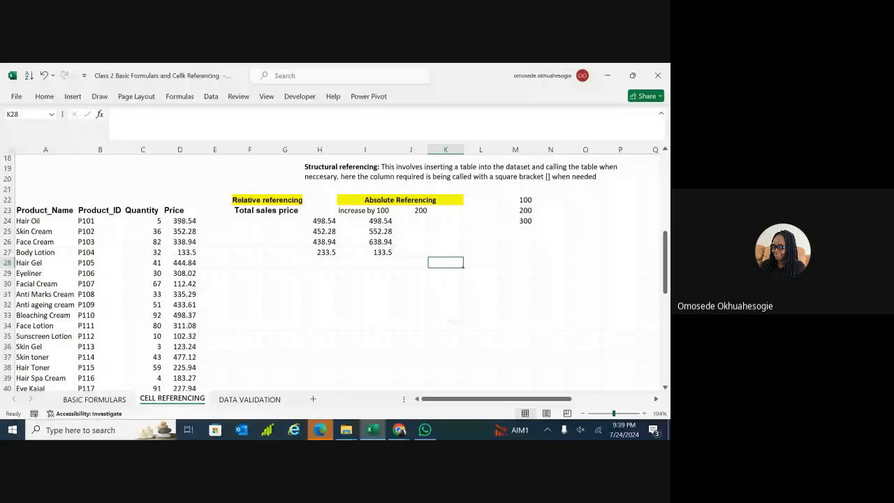
{"action": "scroll", "coordinate": [332, 269], "scroll_direction": "up", "scroll_amount": 1}
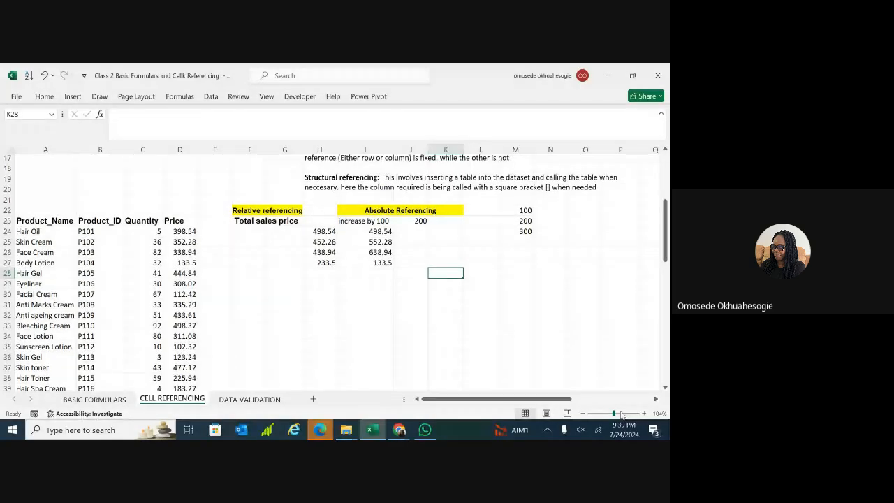
{"action": "left_click_drag", "start_coordinate": [621, 415], "coordinate": [625, 414]}
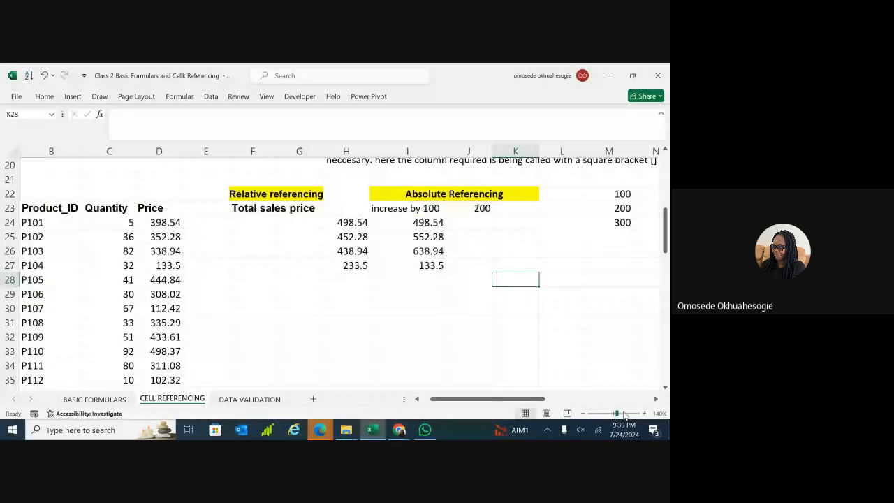
{"action": "scroll", "coordinate": [538, 357], "scroll_direction": "right", "scroll_amount": 3}
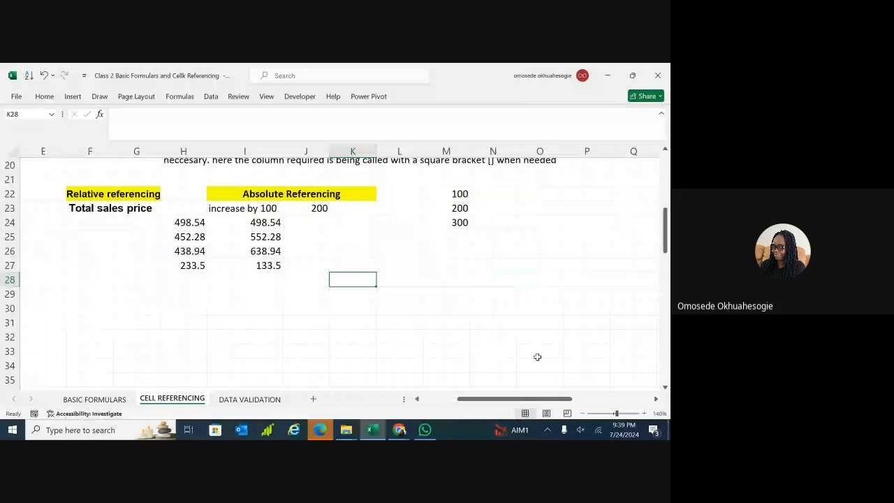
{"action": "left_click", "coordinate": [458, 210]}
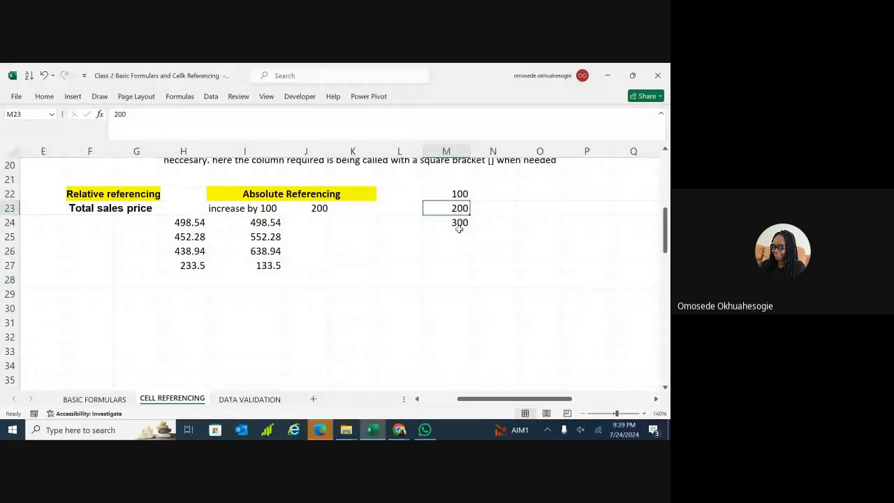
{"action": "left_click", "coordinate": [307, 223]}
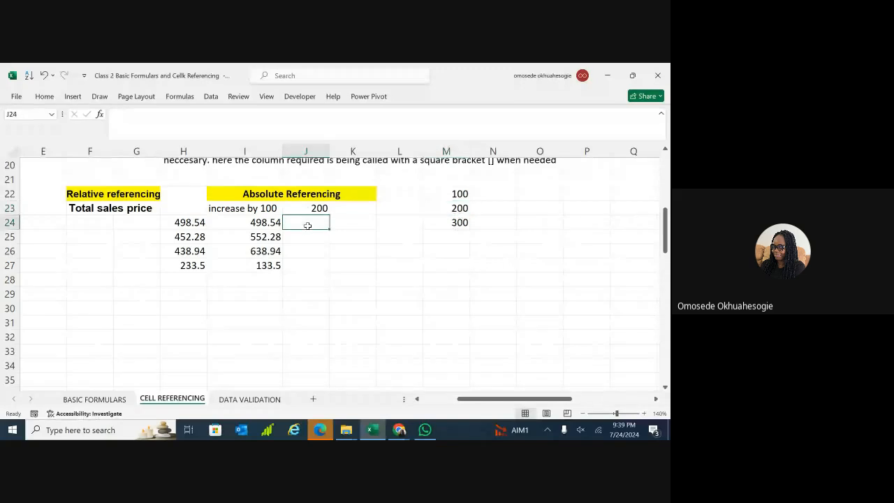
{"action": "scroll", "coordinate": [307, 222], "scroll_direction": "left", "scroll_amount": 1}
{"action": "scroll", "coordinate": [335, 272], "scroll_direction": "left", "scroll_amount": 2}
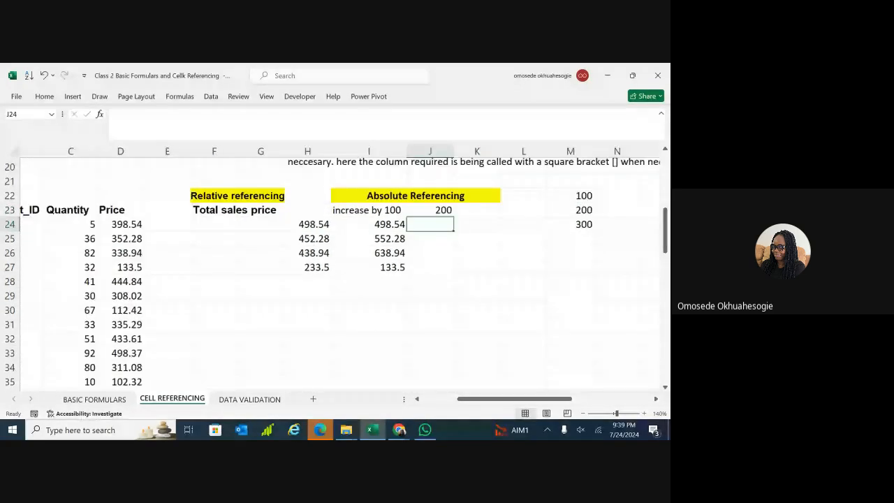
{"action": "scroll", "coordinate": [331, 273], "scroll_direction": "right", "scroll_amount": 1}
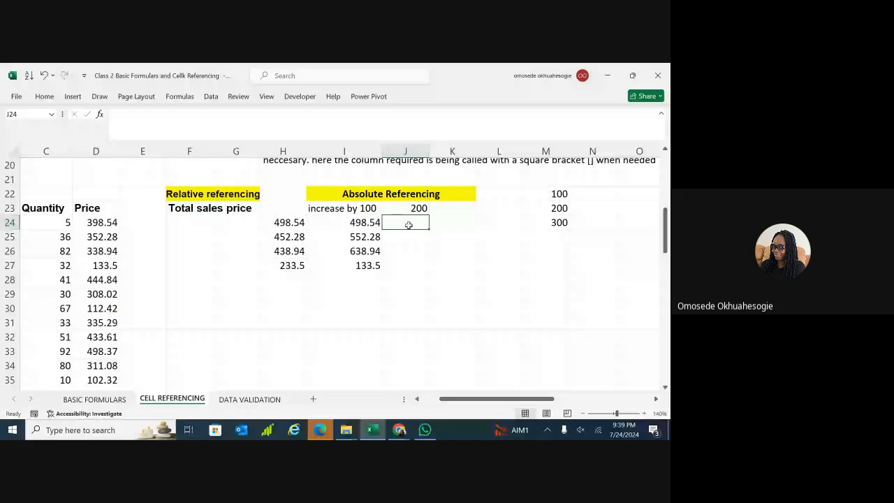
Enter =SUM(D24,$M$23) in J24, locking the 200 in M23, to get 598.54.
{"action": "type", "text": "="}
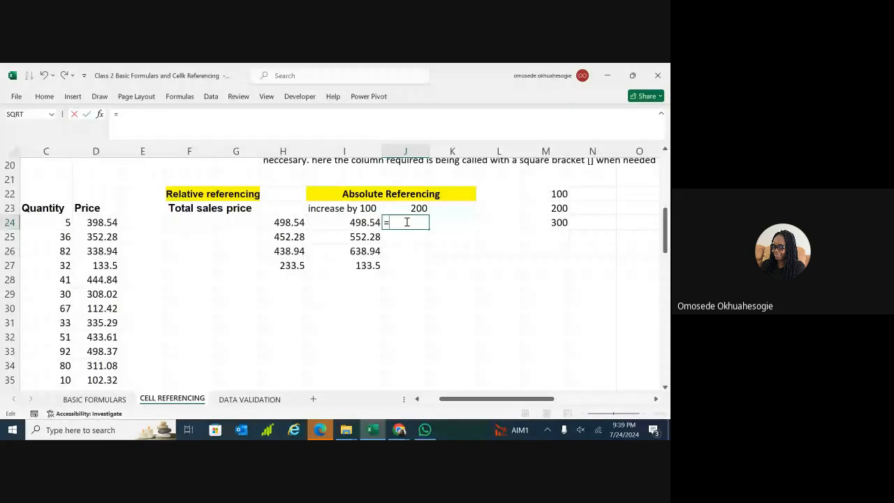
{"action": "type", "text": "sum"}
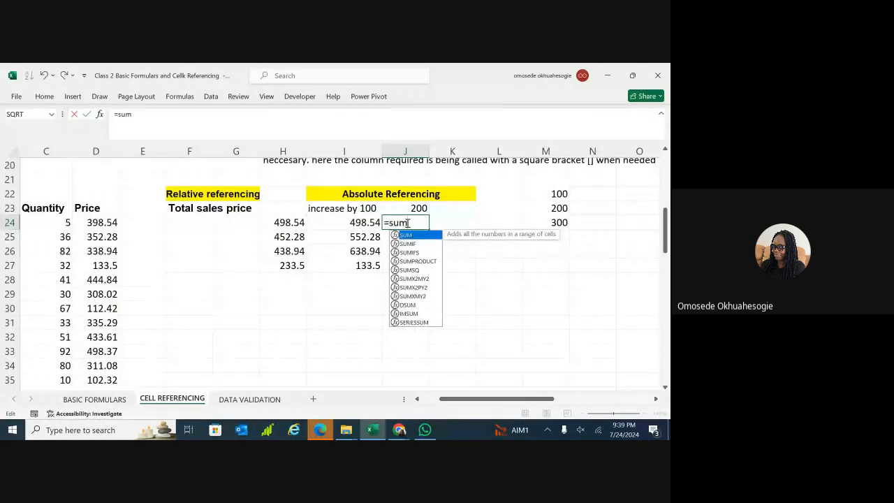
{"action": "double_click", "coordinate": [407, 238]}
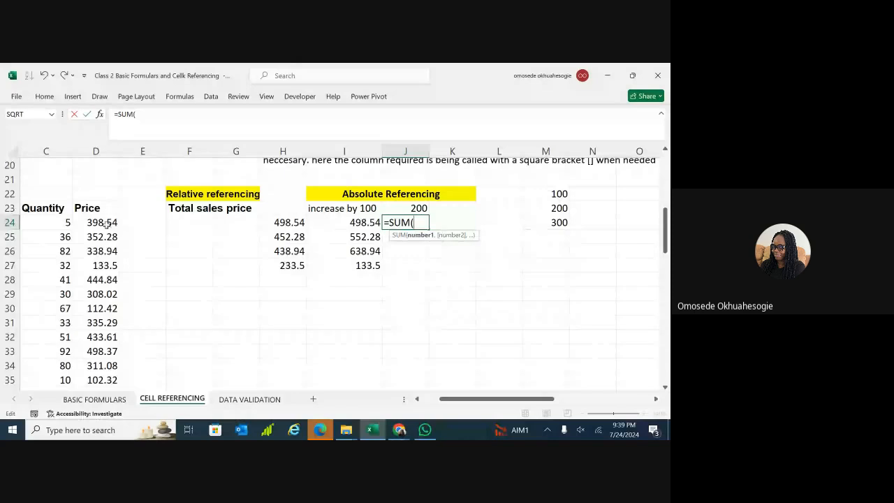
{"action": "left_click", "coordinate": [102, 222]}
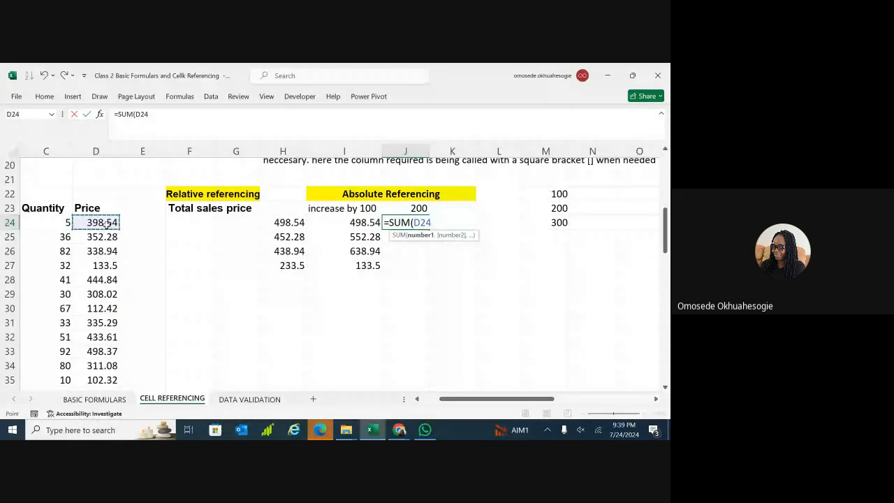
{"action": "type", "text": ","}
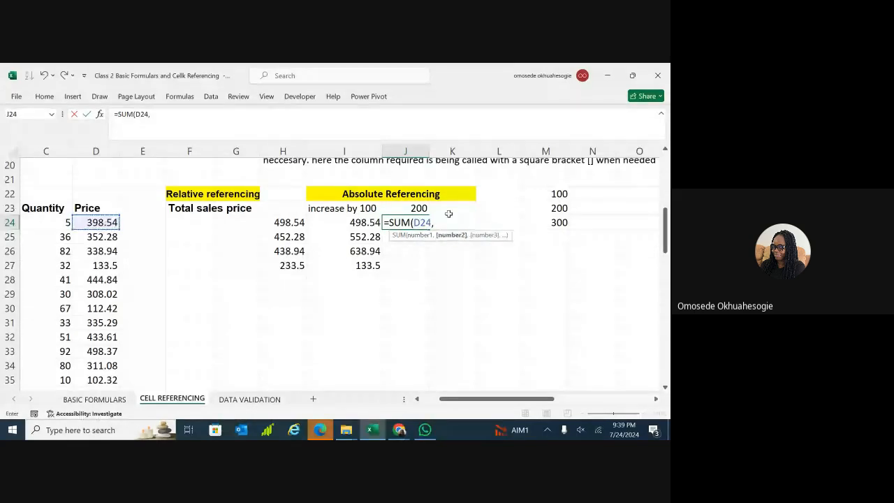
{"action": "left_click", "coordinate": [561, 208]}
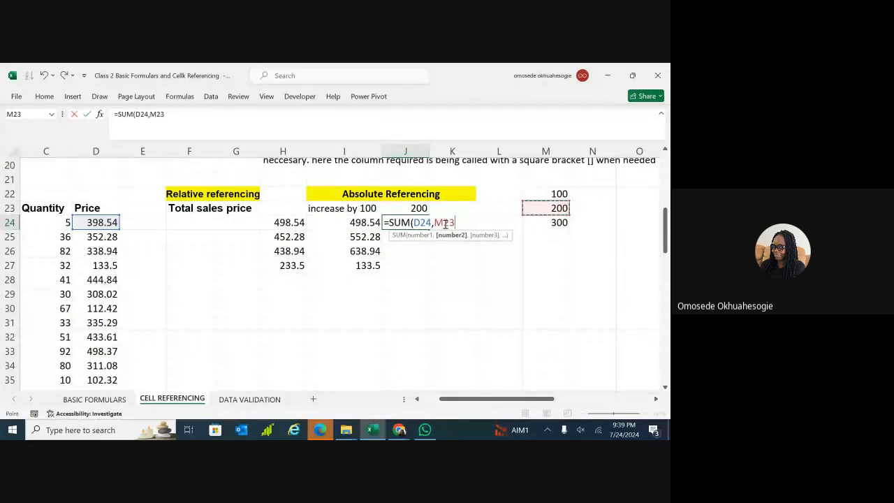
{"action": "key", "text": "F4"}
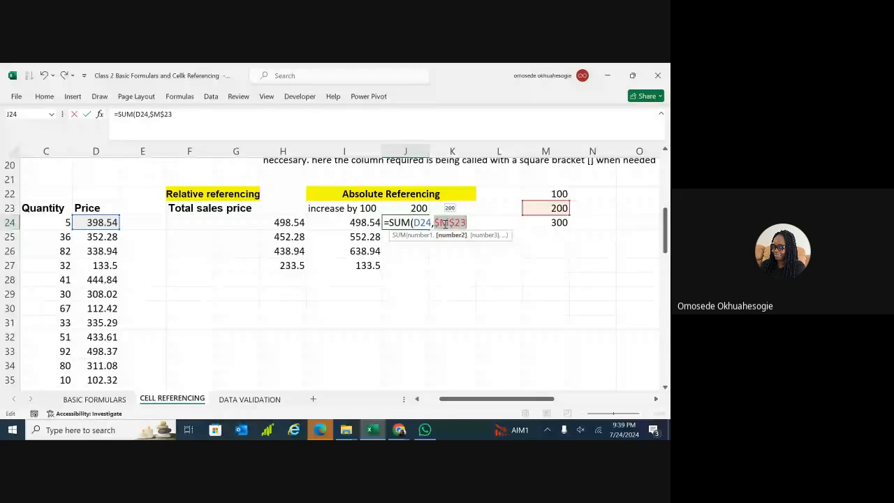
{"action": "left_click", "coordinate": [469, 222]}
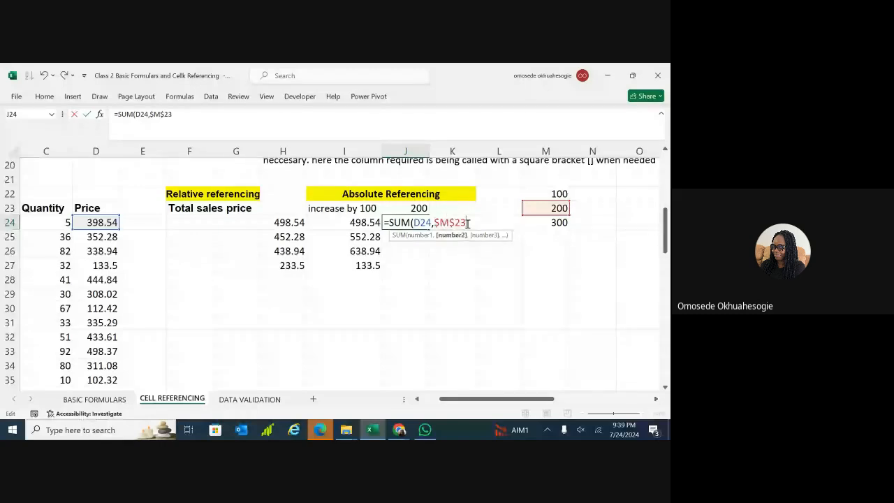
{"action": "type", "text": ")"}
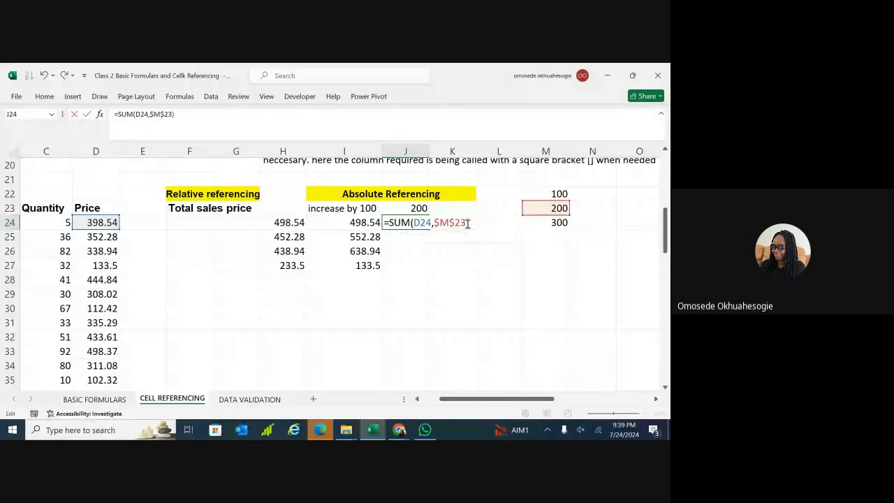
{"action": "key", "text": "Return"}
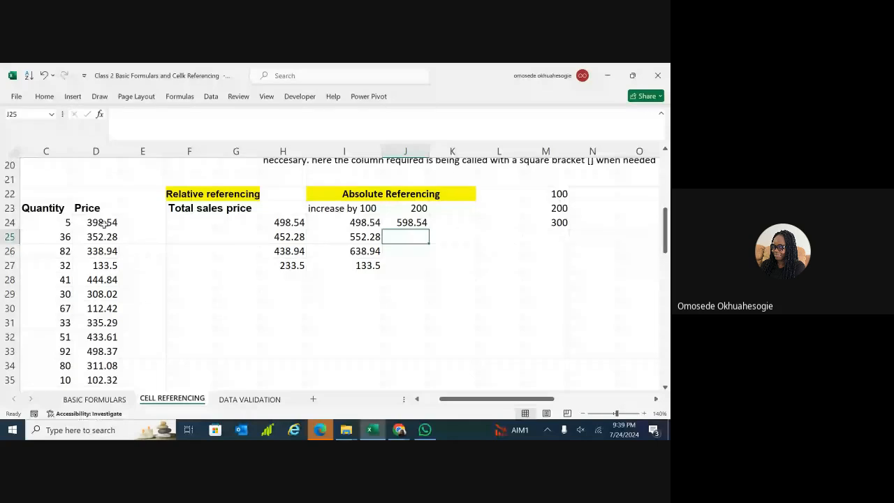
{"action": "left_click", "coordinate": [417, 222]}
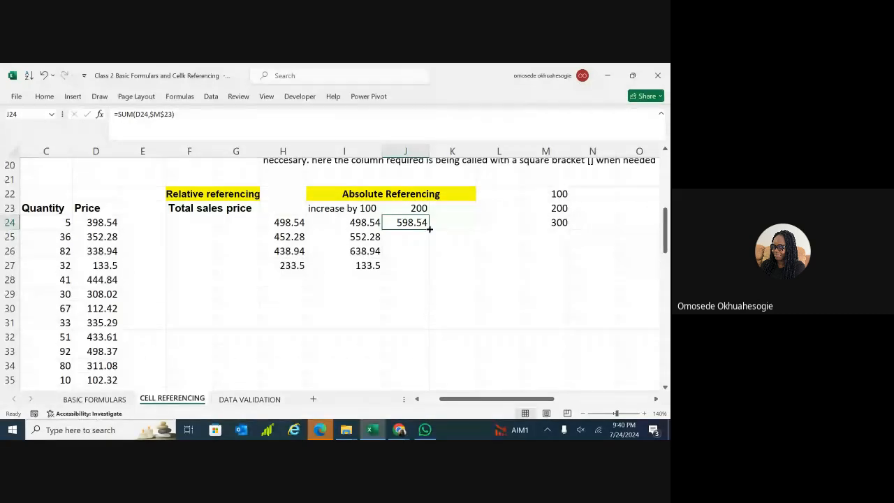
Copy J24's =SUM(D24,$M$23) formula down to J30.
{"action": "left_click_drag", "start_coordinate": [429, 229], "coordinate": [429, 270]}
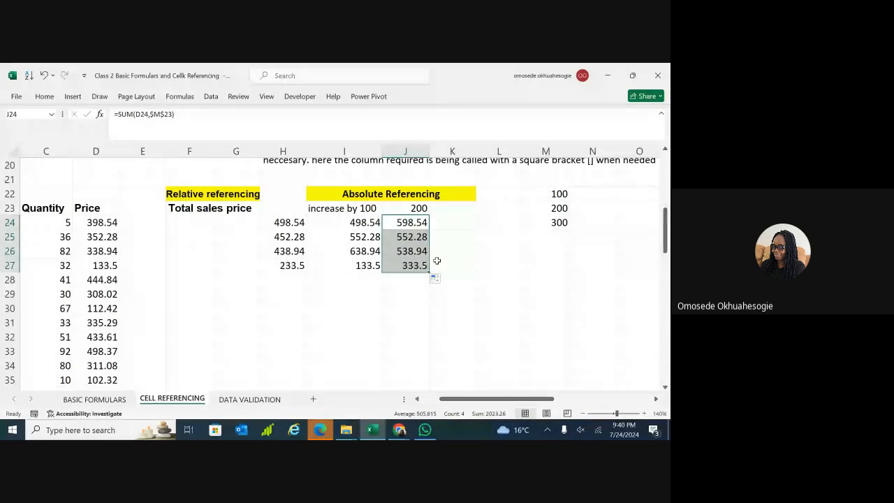
{"action": "left_click_drag", "start_coordinate": [429, 272], "coordinate": [419, 311]}
{"action": "scroll", "coordinate": [510, 286], "scroll_direction": "up", "scroll_amount": 2}
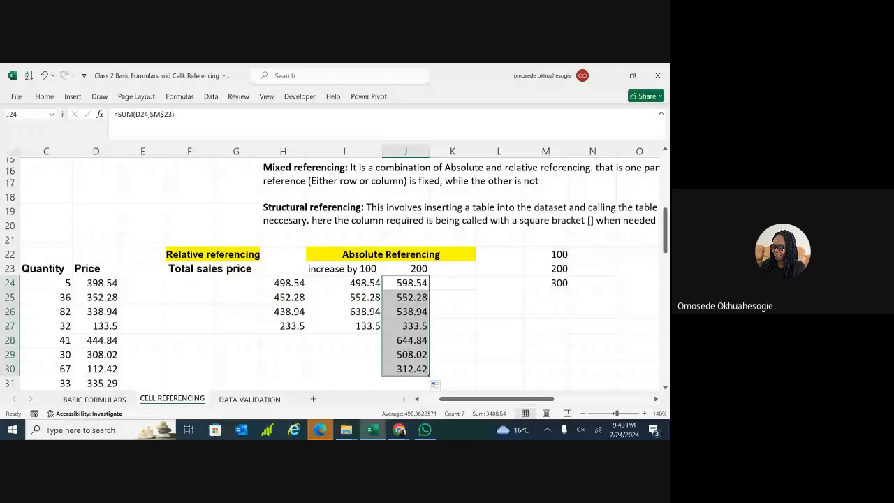
{"action": "scroll", "coordinate": [341, 268], "scroll_direction": "right", "scroll_amount": 1}
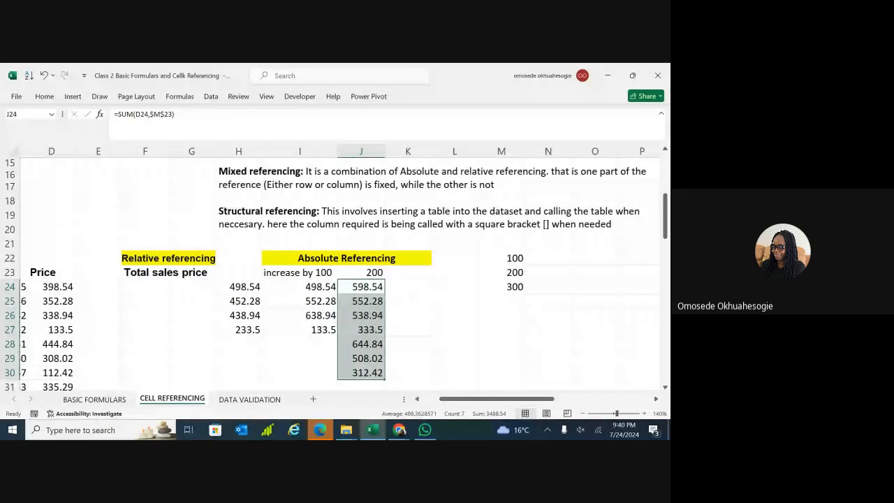
{"action": "scroll", "coordinate": [335, 272], "scroll_direction": "up", "scroll_amount": 2}
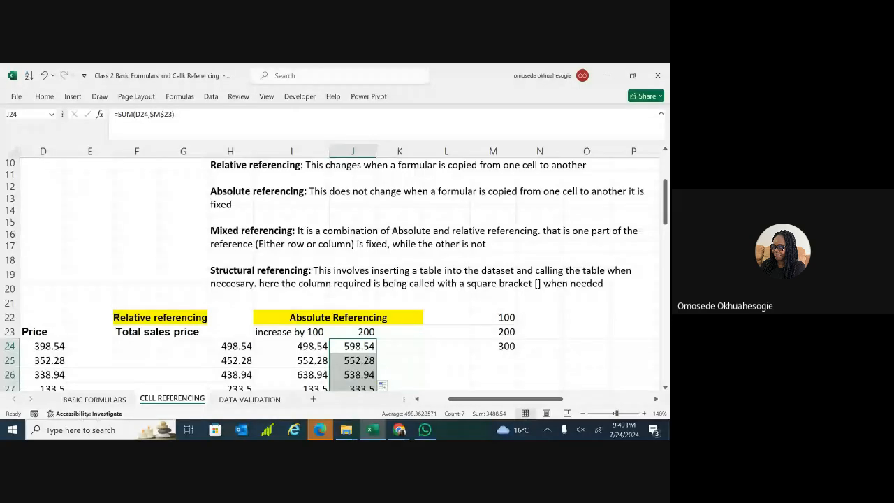
{"action": "scroll", "coordinate": [336, 273], "scroll_direction": "down", "scroll_amount": 4}
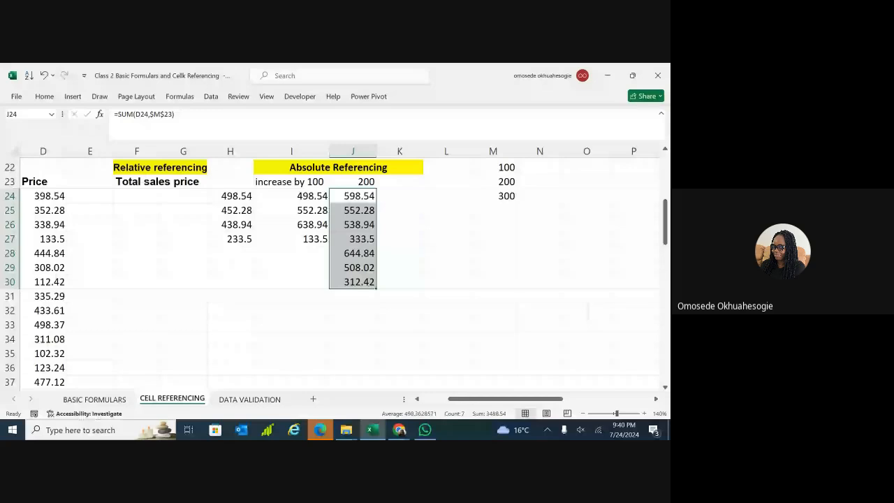
{"action": "scroll", "coordinate": [335, 272], "scroll_direction": "down", "scroll_amount": 1}
{"action": "scroll", "coordinate": [335, 272], "scroll_direction": "up", "scroll_amount": 1}
{"action": "scroll", "coordinate": [335, 273], "scroll_direction": "down", "scroll_amount": 1}
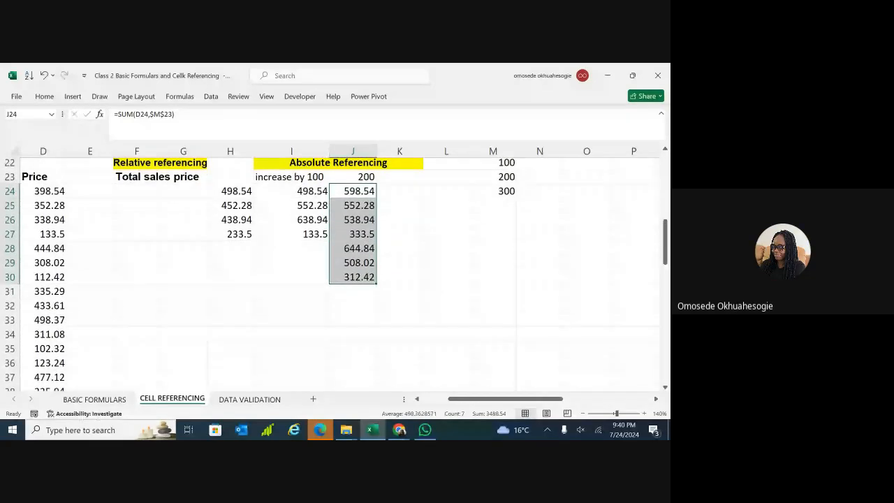
Switch to the BASIC FORMULARS sheet.
{"action": "scroll", "coordinate": [335, 272], "scroll_direction": "up", "scroll_amount": 1}
{"action": "scroll", "coordinate": [335, 273], "scroll_direction": "right", "scroll_amount": 4}
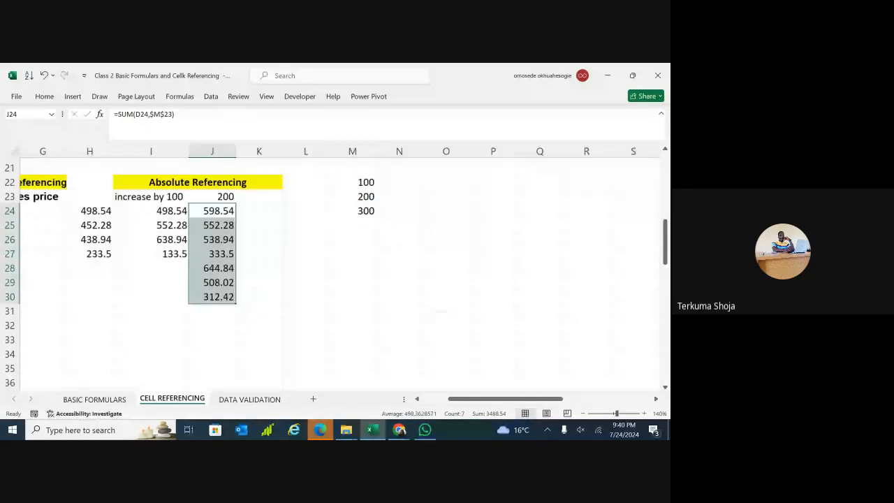
{"action": "scroll", "coordinate": [335, 272], "scroll_direction": "up", "scroll_amount": 1}
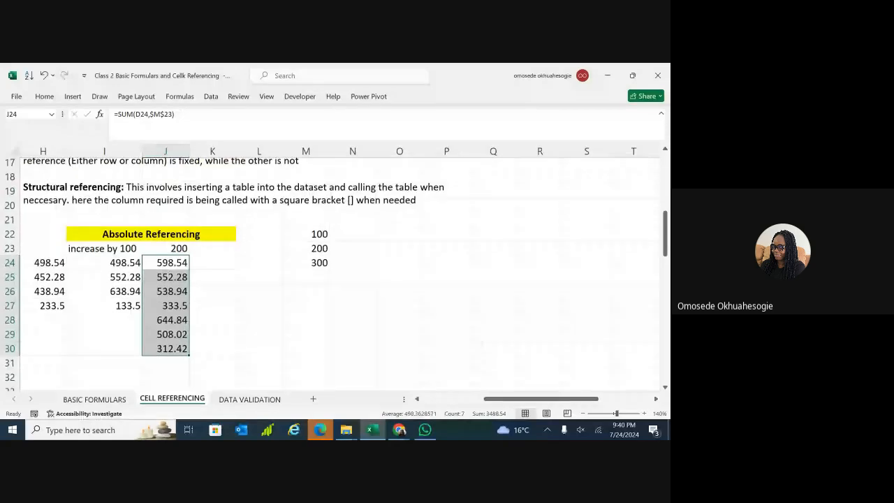
{"action": "scroll", "coordinate": [335, 273], "scroll_direction": "down", "scroll_amount": 1}
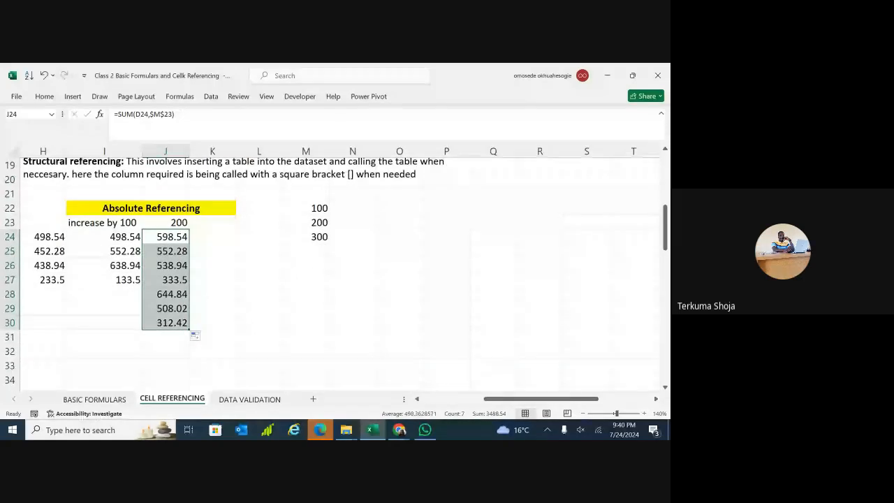
{"action": "scroll", "coordinate": [336, 272], "scroll_direction": "left", "scroll_amount": 3}
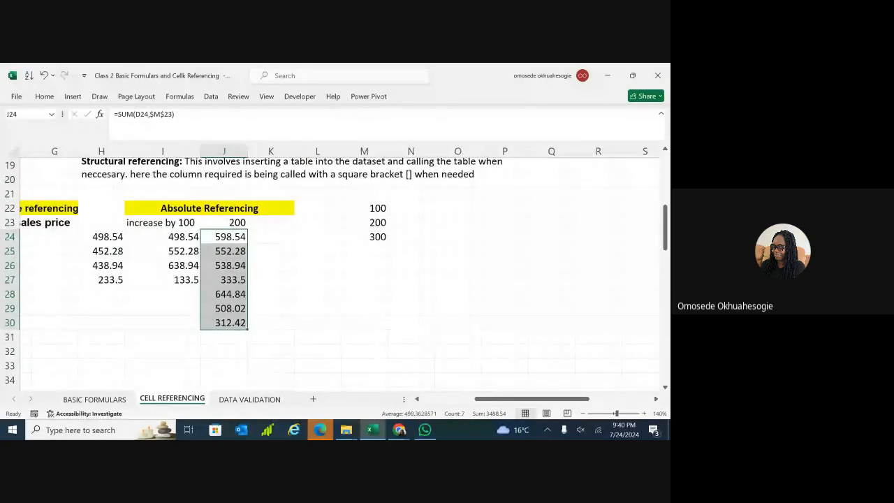
{"action": "scroll", "coordinate": [335, 272], "scroll_direction": "left", "scroll_amount": 2}
{"action": "scroll", "coordinate": [336, 273], "scroll_direction": "left", "scroll_amount": 1}
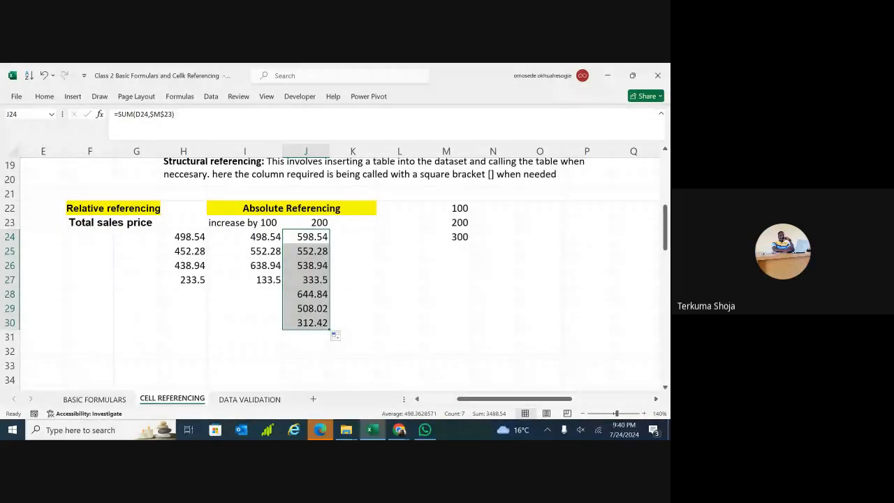
{"action": "scroll", "coordinate": [335, 272], "scroll_direction": "up", "scroll_amount": 1}
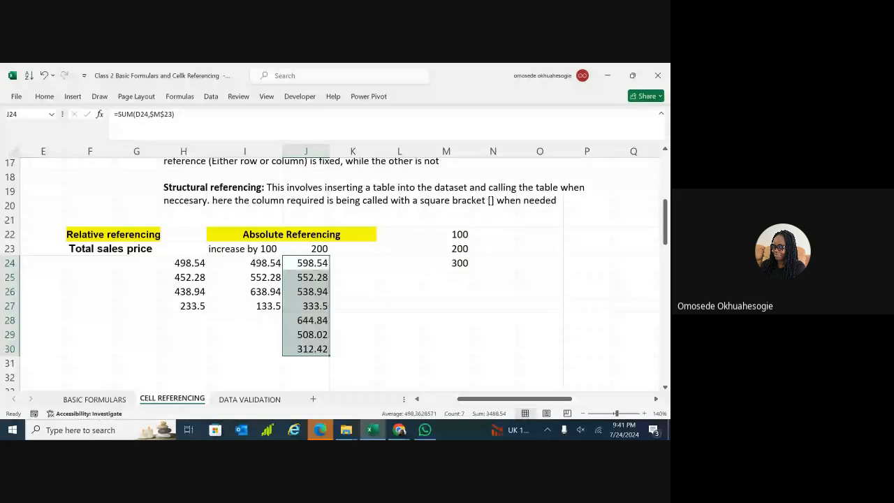
{"action": "left_click", "coordinate": [94, 399]}
{"action": "scroll", "coordinate": [335, 276], "scroll_direction": "up", "scroll_amount": 2}
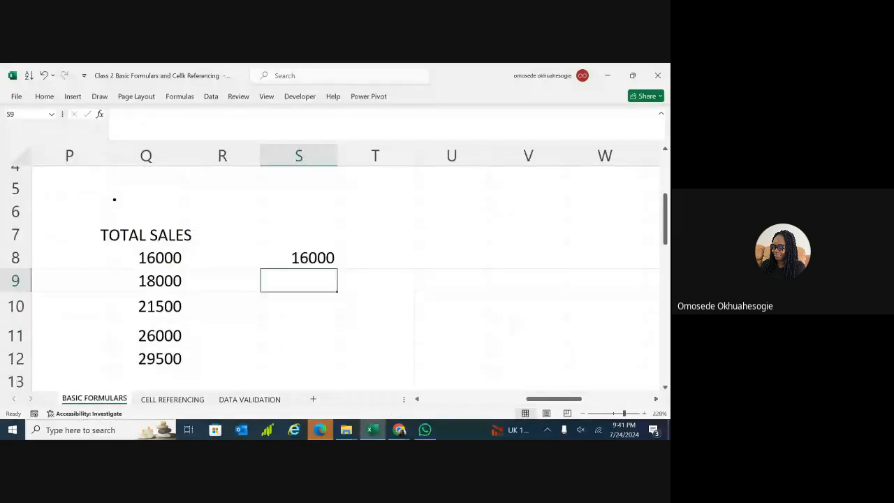
Remove the stray 16000 from S8 on the BASIC FORMULARS sheet.
{"action": "scroll", "coordinate": [115, 224], "scroll_direction": "down", "scroll_amount": 1}
{"action": "scroll", "coordinate": [533, 290], "scroll_direction": "down", "scroll_amount": 4}
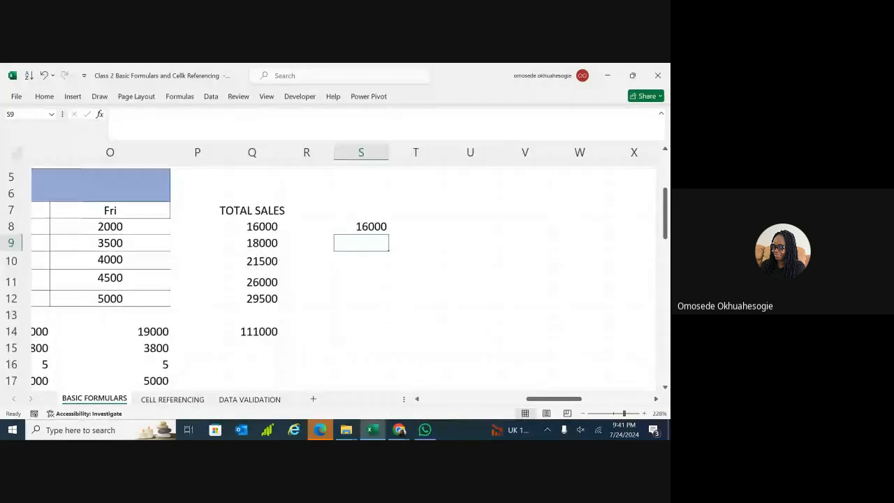
{"action": "scroll", "coordinate": [335, 272], "scroll_direction": "down", "scroll_amount": 3}
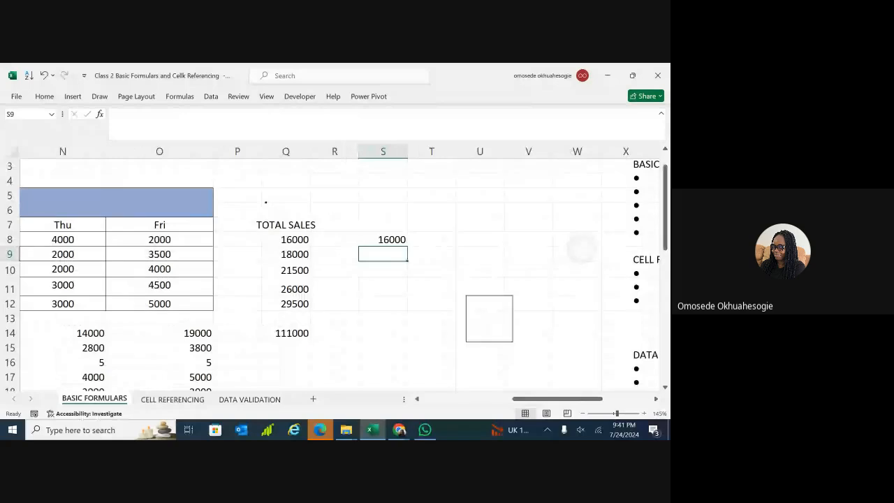
{"action": "left_click", "coordinate": [481, 317]}
{"action": "scroll", "coordinate": [335, 272], "scroll_direction": "up", "scroll_amount": 2}
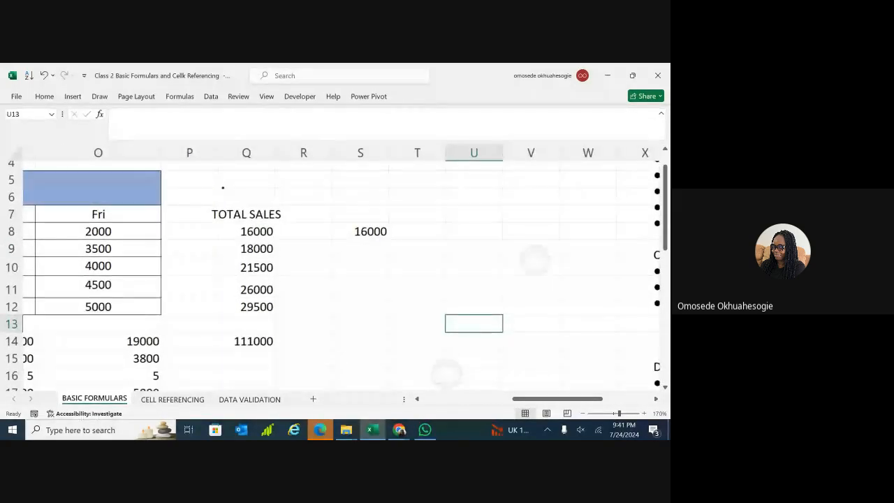
{"action": "scroll", "coordinate": [335, 272], "scroll_direction": "up", "scroll_amount": 1}
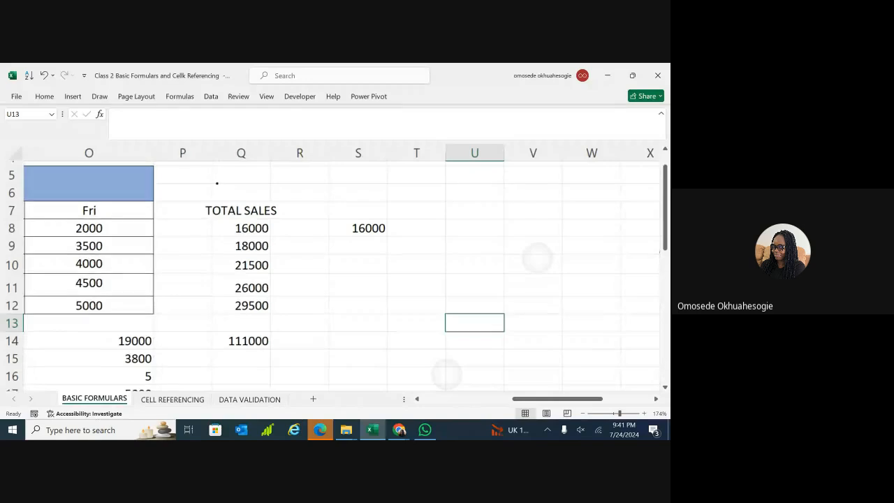
{"action": "scroll", "coordinate": [336, 272], "scroll_direction": "down", "scroll_amount": 3}
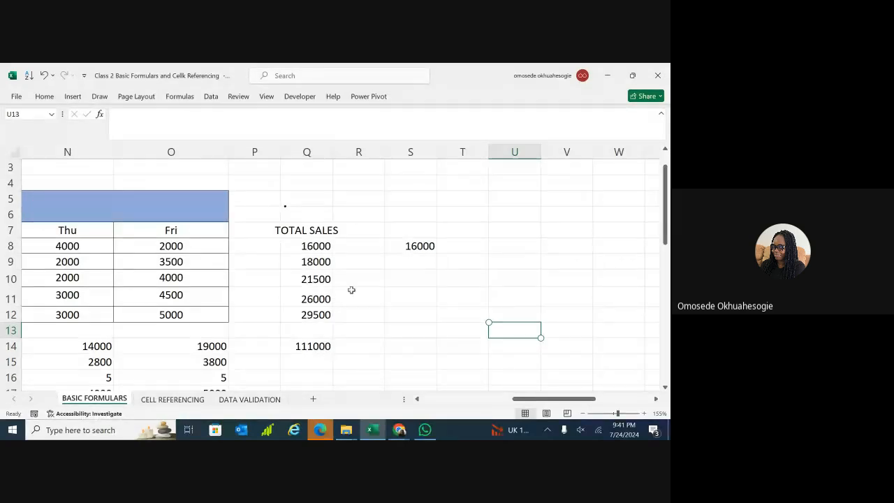
{"action": "double_click", "coordinate": [422, 246]}
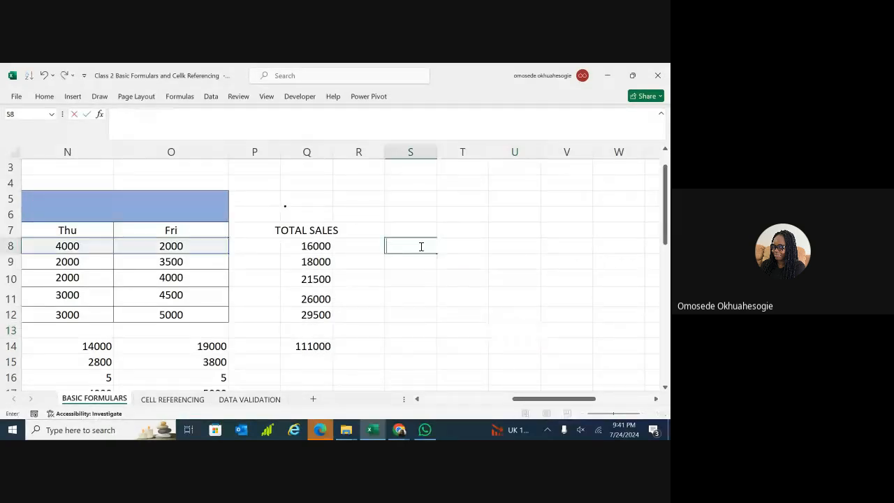
{"action": "left_click", "coordinate": [353, 348]}
{"action": "left_click", "coordinate": [422, 246]}
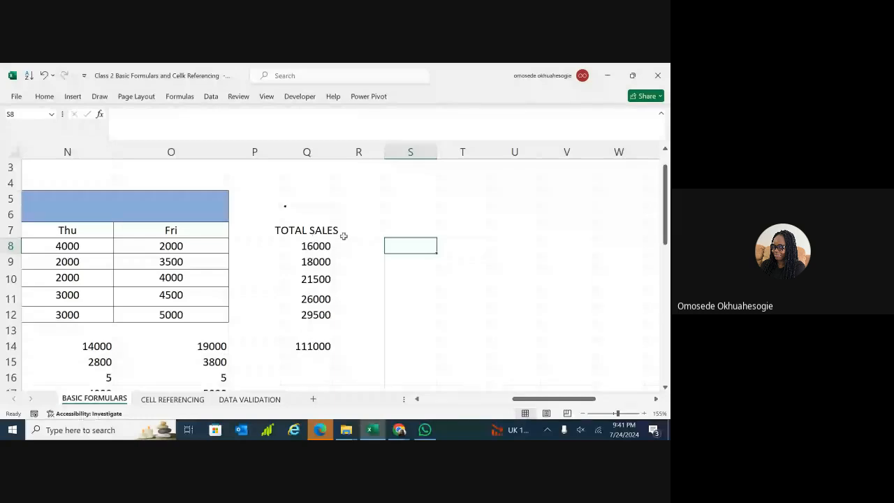
Begin a new entry in the now-empty cell S8.
{"action": "scroll", "coordinate": [344, 236], "scroll_direction": "left", "scroll_amount": 3}
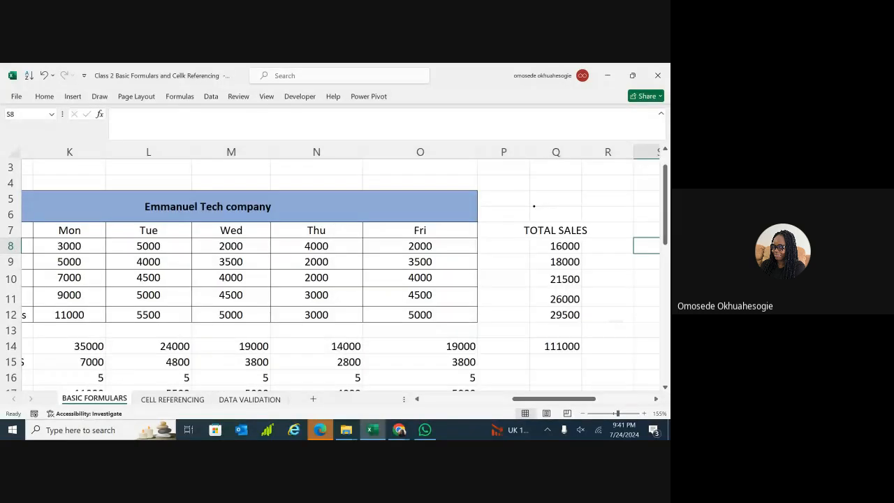
{"action": "scroll", "coordinate": [253, 245], "scroll_direction": "down", "scroll_amount": 2}
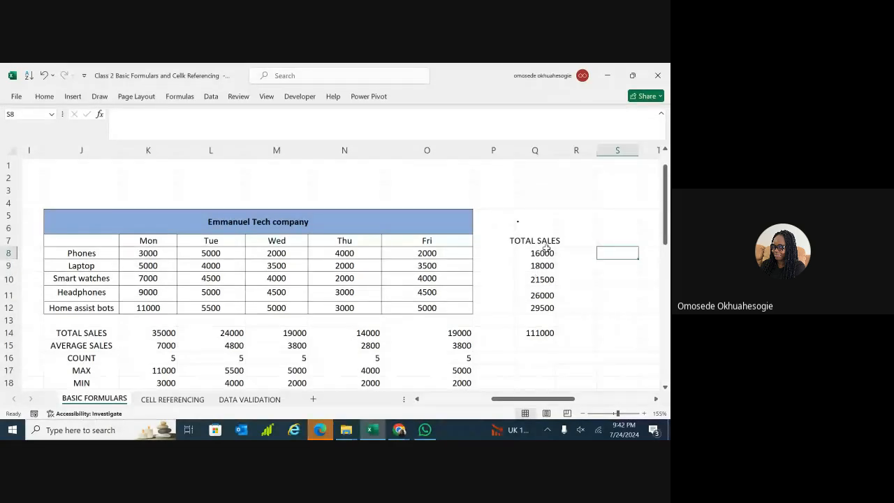
{"action": "scroll", "coordinate": [546, 249], "scroll_direction": "down", "scroll_amount": 2}
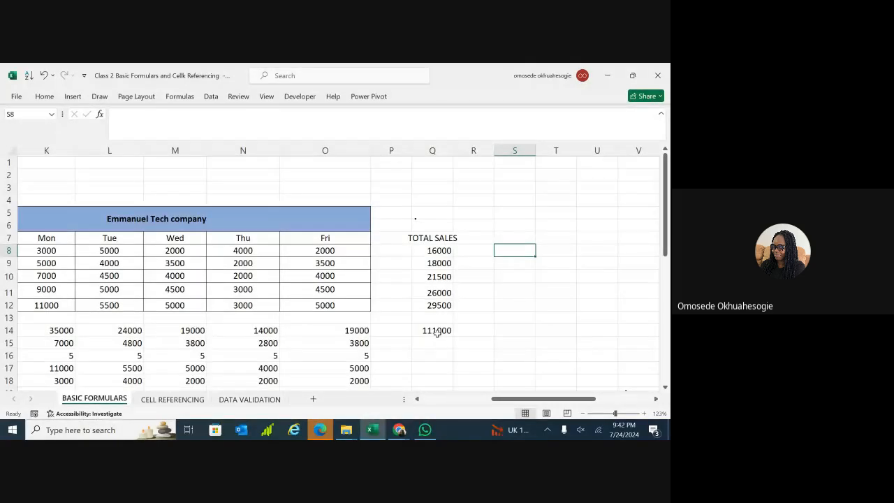
{"action": "double_click", "coordinate": [506, 250]}
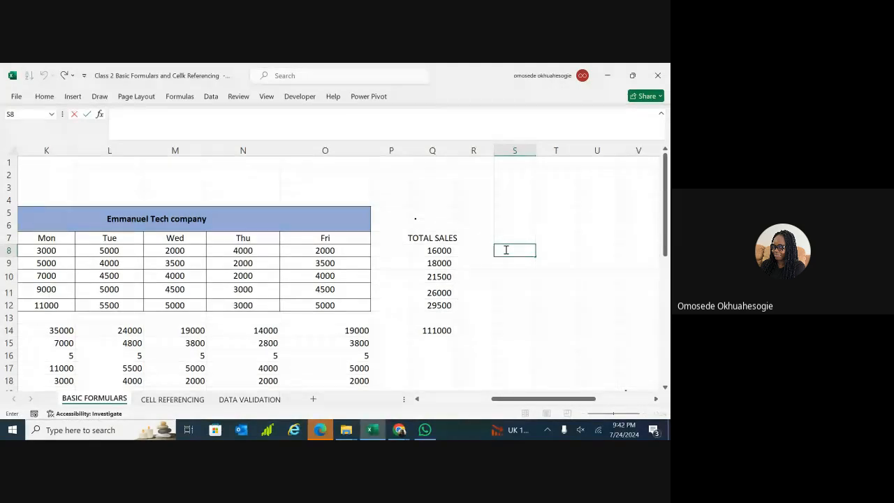
Enter =Q8/Q14*100 in S8 (14.4144) and fill it down to S12.
{"action": "type", "text": "="}
{"action": "left_click", "coordinate": [441, 250]}
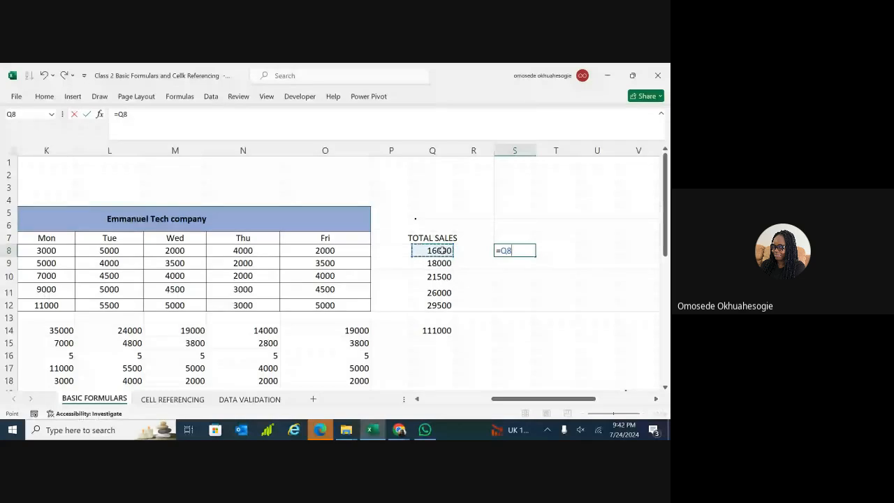
{"action": "type", "text": "/"}
{"action": "left_click", "coordinate": [436, 333]}
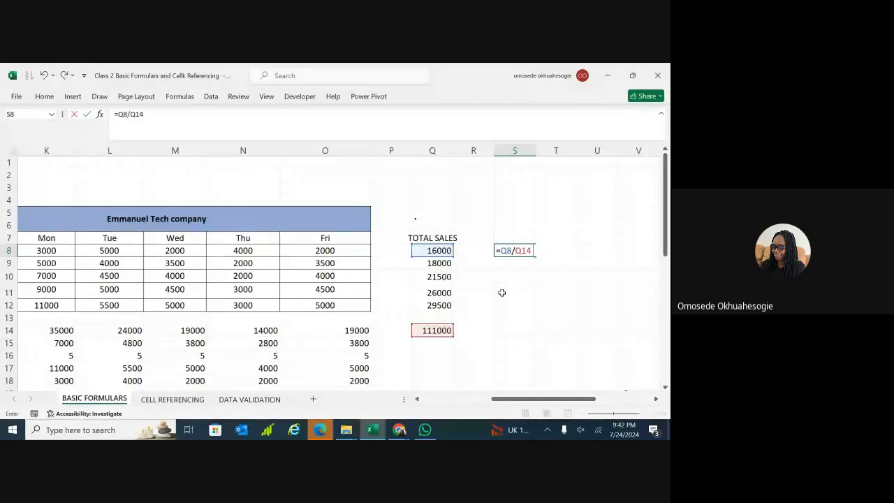
{"action": "type", "text": "*100"}
{"action": "key", "text": "Return"}
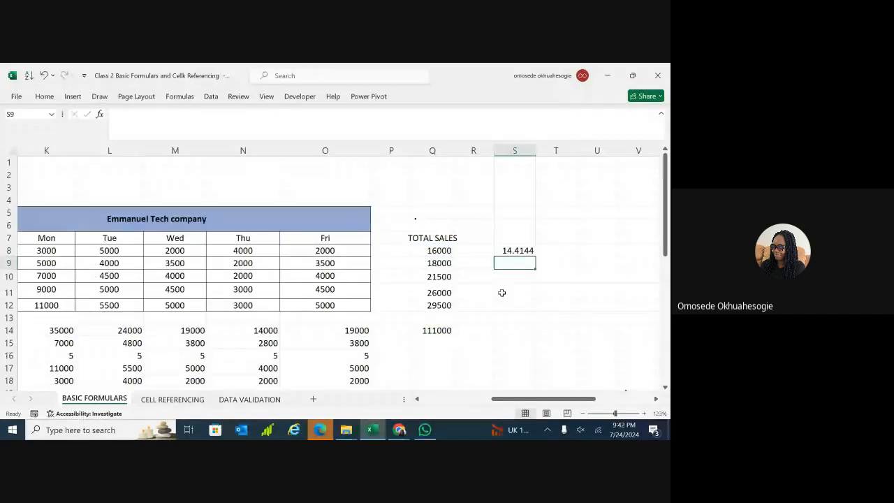
{"action": "left_click", "coordinate": [526, 253]}
{"action": "left_click_drag", "start_coordinate": [535, 255], "coordinate": [525, 306]}
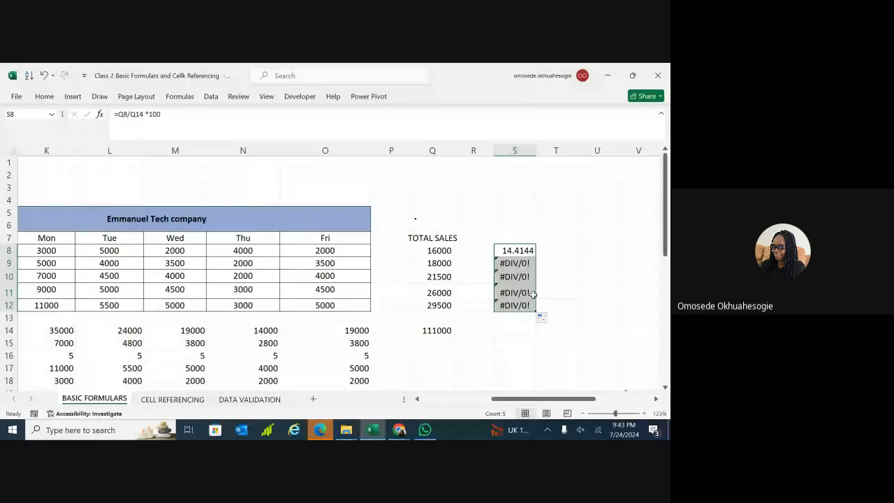
Inspect the #DIV/0! errors in S9:S11 and enter 0 in Q15 and Q16.
{"action": "left_click", "coordinate": [523, 262]}
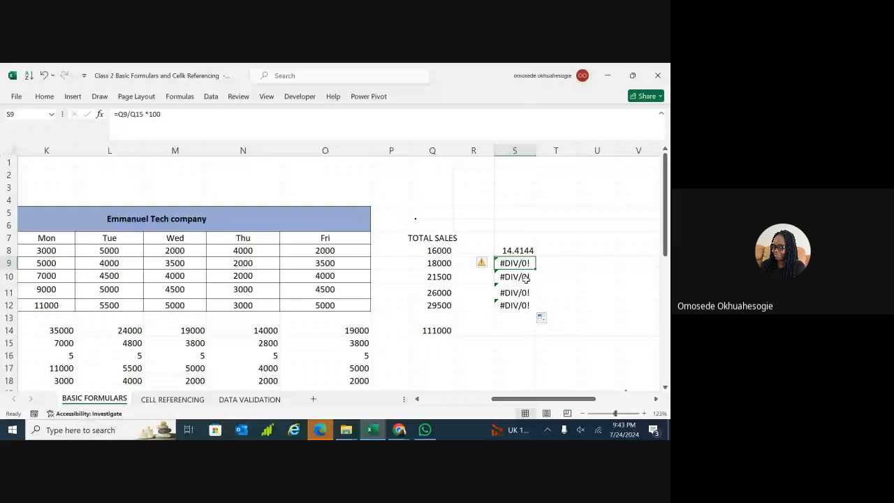
{"action": "left_click", "coordinate": [526, 278]}
{"action": "left_click", "coordinate": [521, 289]}
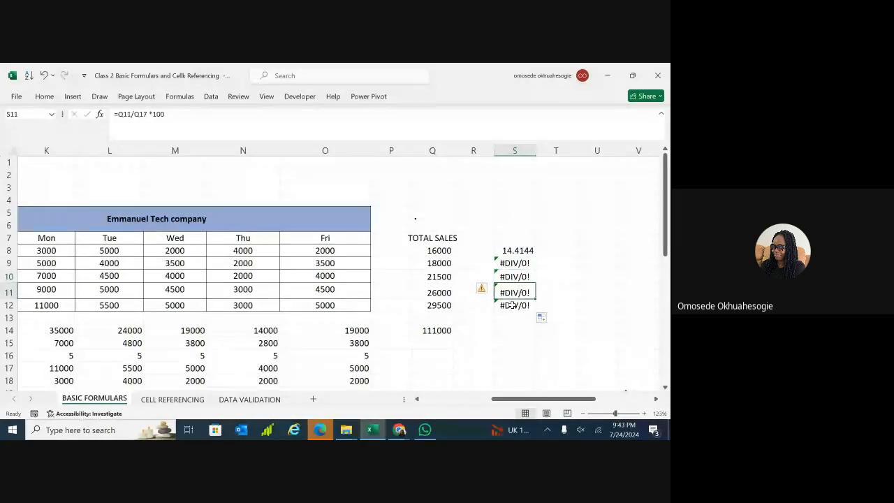
{"action": "left_click", "coordinate": [433, 341]}
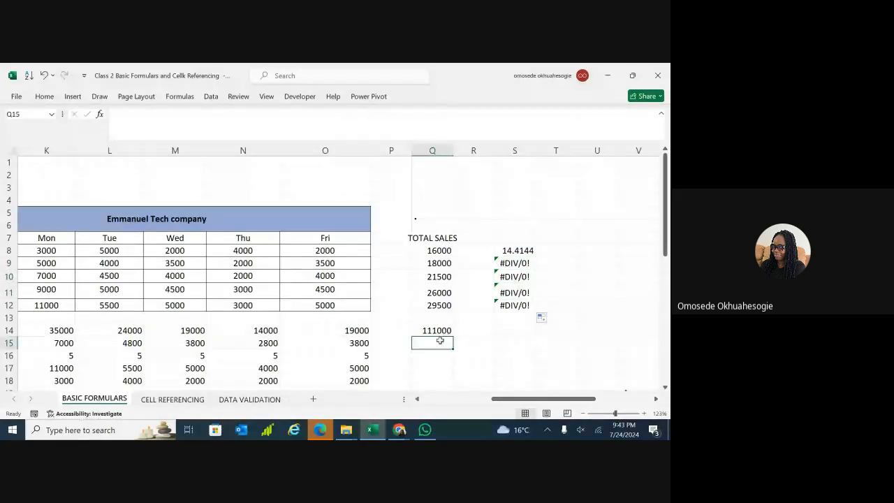
{"action": "double_click", "coordinate": [440, 343]}
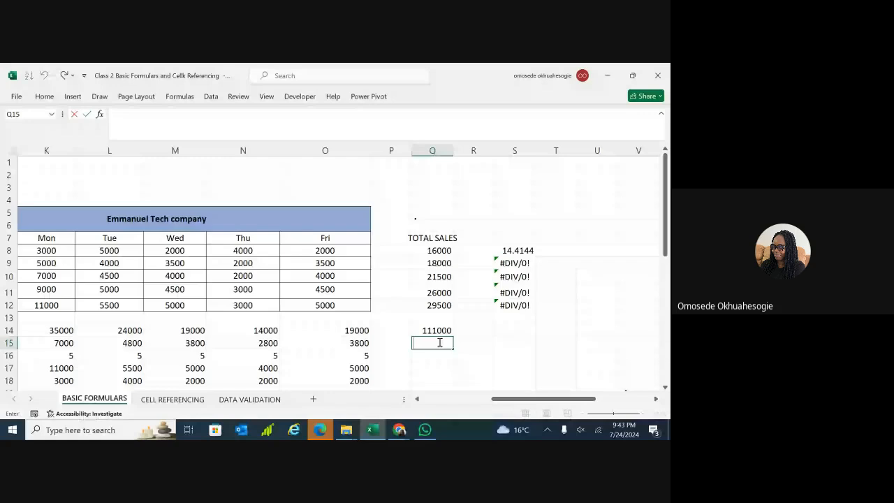
{"action": "type", "text": "0"}
{"action": "double_click", "coordinate": [428, 356]}
{"action": "type", "text": "0"}
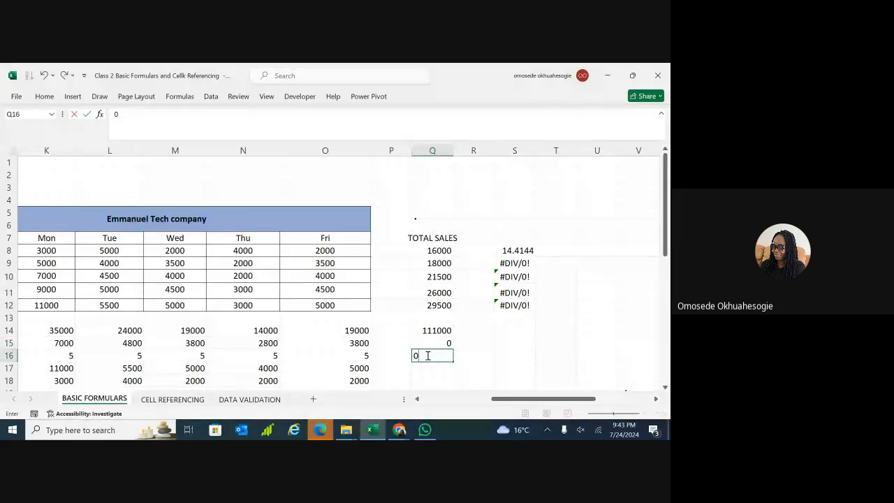
{"action": "left_click", "coordinate": [467, 353]}
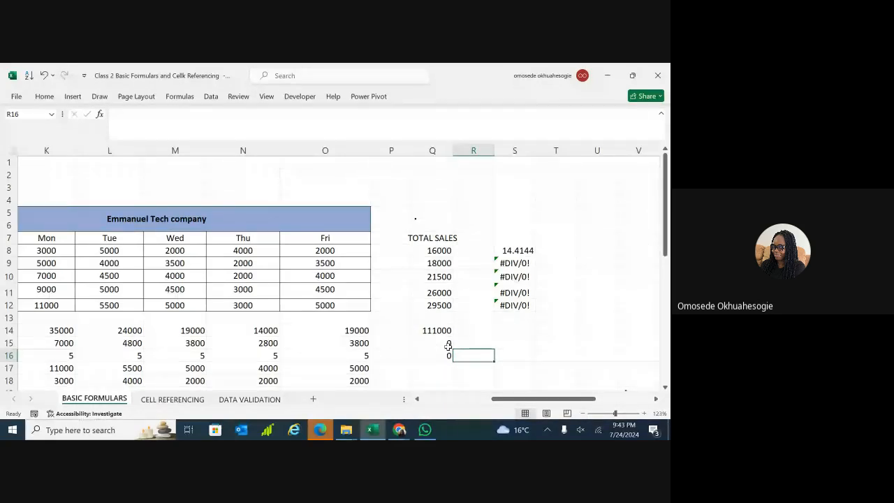
Change S8's formula to =Q8/$Q$14*100, locking the grand total.
{"action": "double_click", "coordinate": [518, 250]}
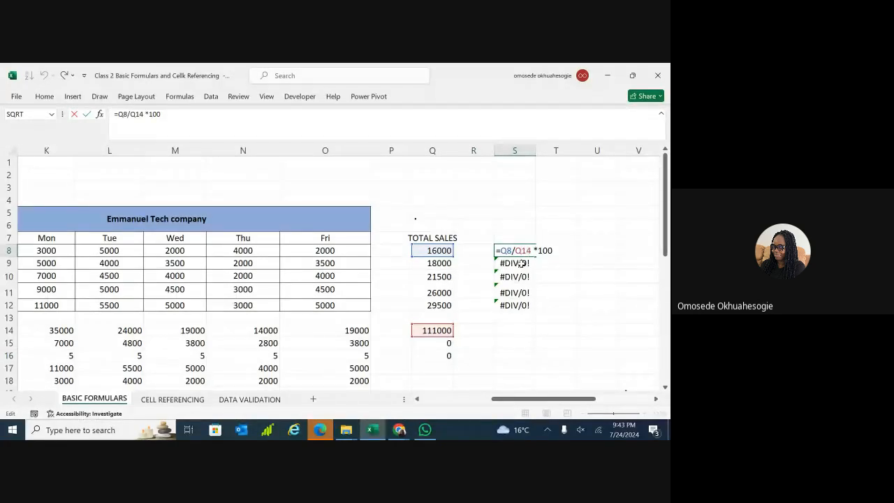
{"action": "left_click", "coordinate": [521, 264]}
{"action": "double_click", "coordinate": [521, 263]}
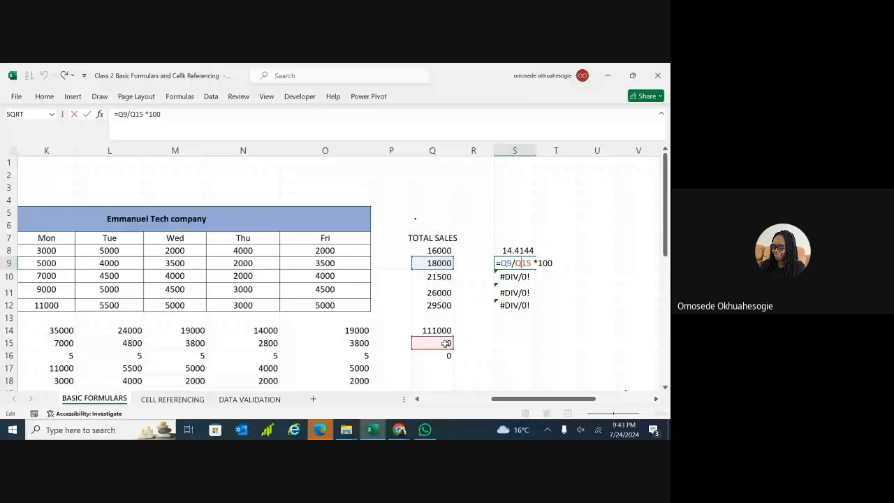
{"action": "left_click", "coordinate": [515, 293]}
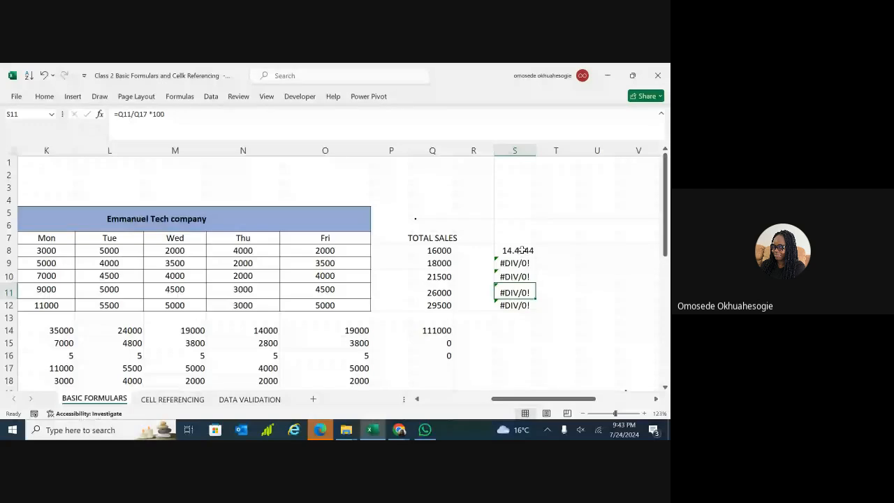
{"action": "double_click", "coordinate": [522, 250]}
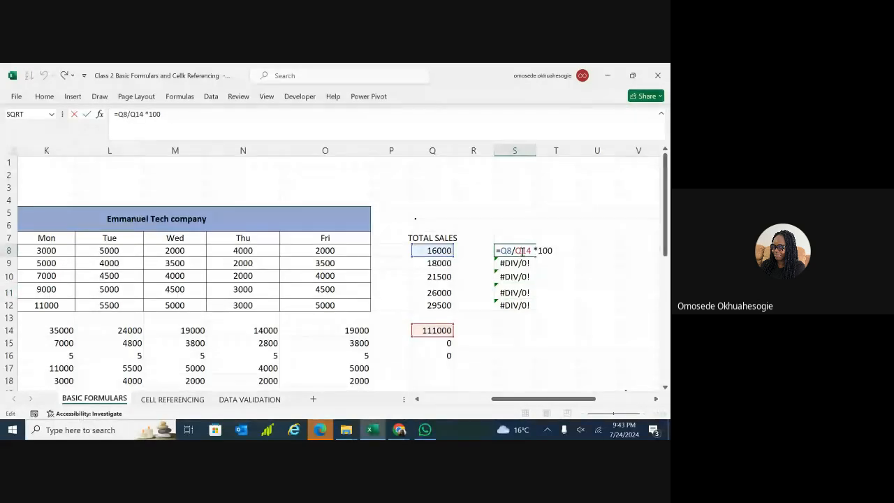
{"action": "key", "text": "Return"}
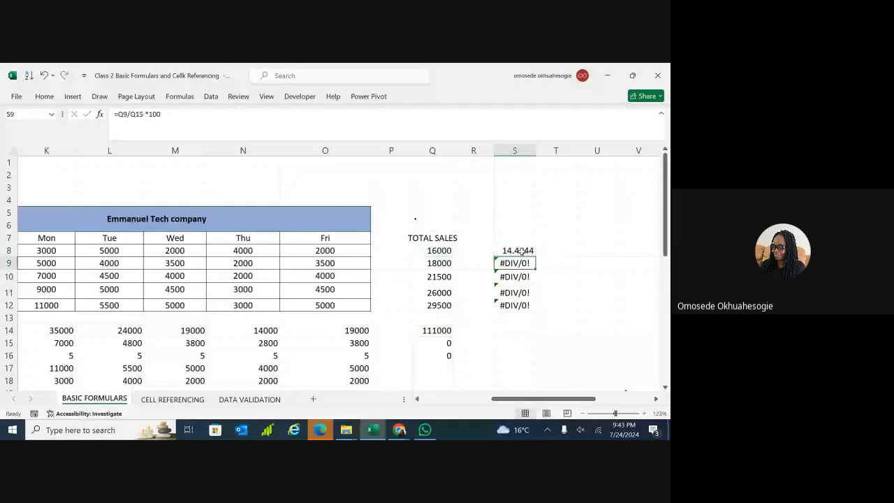
{"action": "left_click", "coordinate": [529, 251]}
{"action": "double_click", "coordinate": [531, 252]}
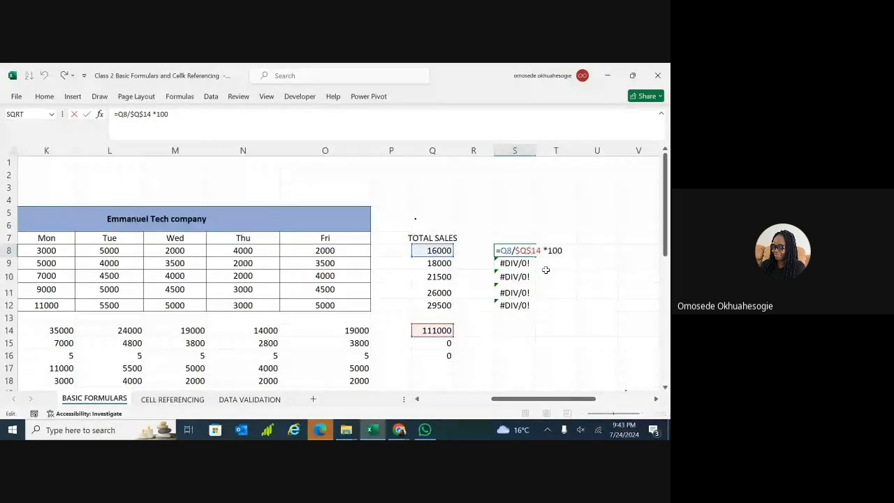
{"action": "left_click", "coordinate": [548, 276]}
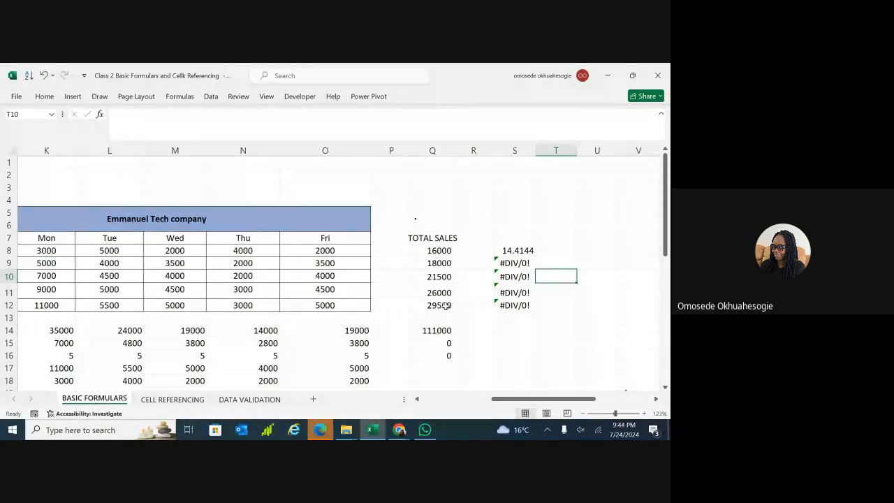
Fill S8's =Q8/$Q$14*100 formula down to S12.
{"action": "left_click", "coordinate": [526, 253]}
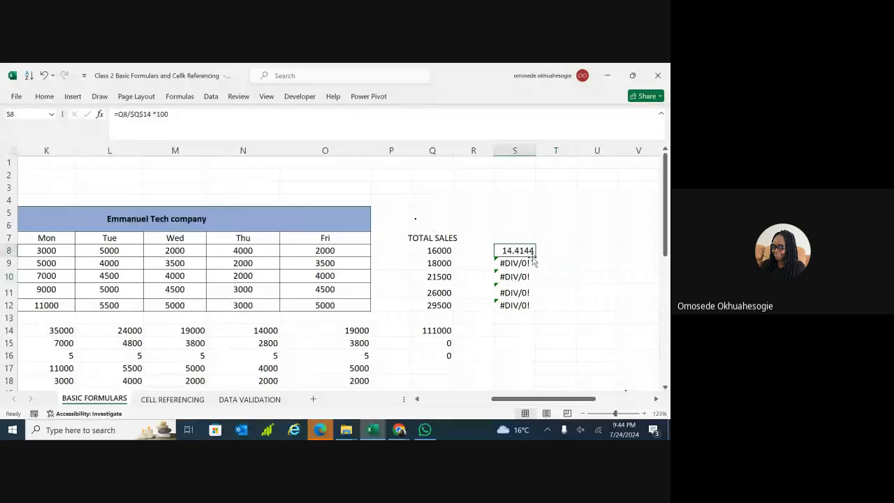
{"action": "left_click_drag", "start_coordinate": [536, 256], "coordinate": [552, 295]}
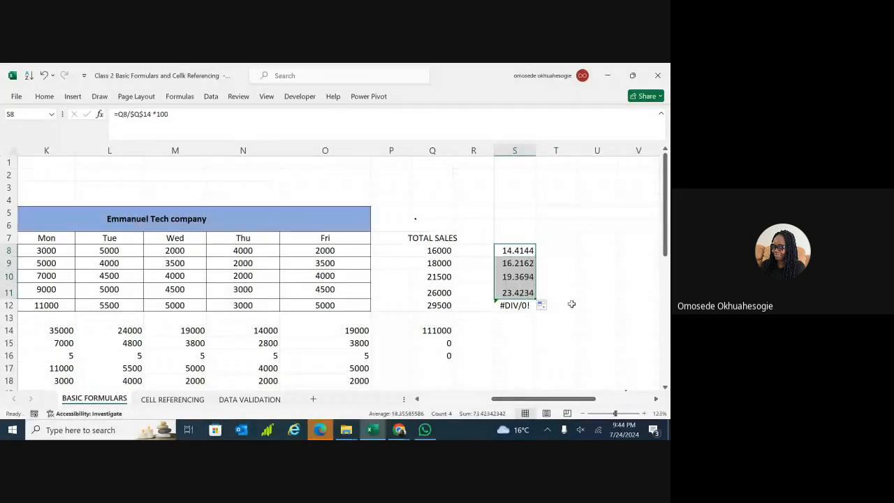
{"action": "left_click", "coordinate": [535, 298]}
{"action": "left_click_drag", "start_coordinate": [536, 299], "coordinate": [534, 311]}
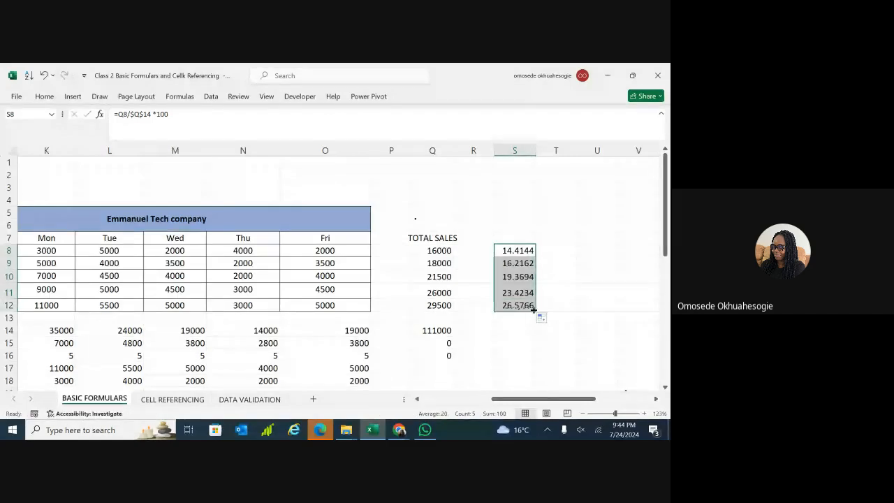
Drop the *100 from S8 and refill =Q8/$Q$14 down to S12.
{"action": "double_click", "coordinate": [524, 250]}
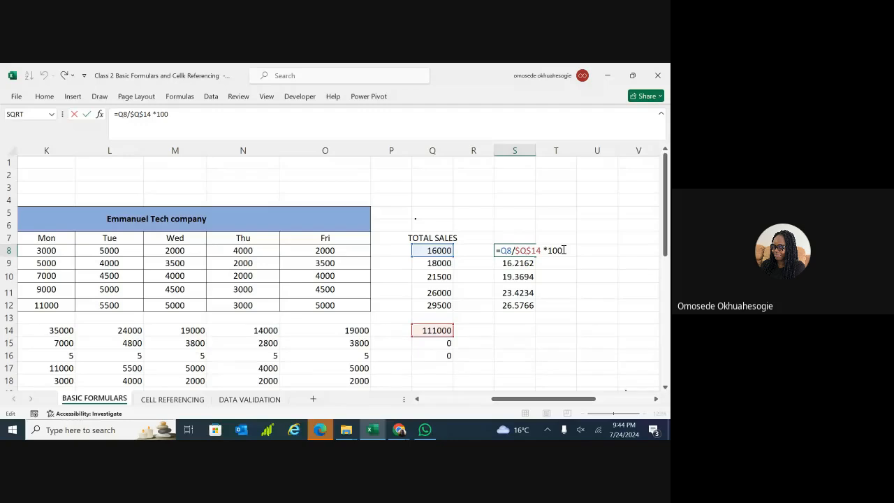
{"action": "key", "text": "BackSpace"}
{"action": "key", "text": "BackSpace"}
{"action": "key", "text": "BackSpace"}
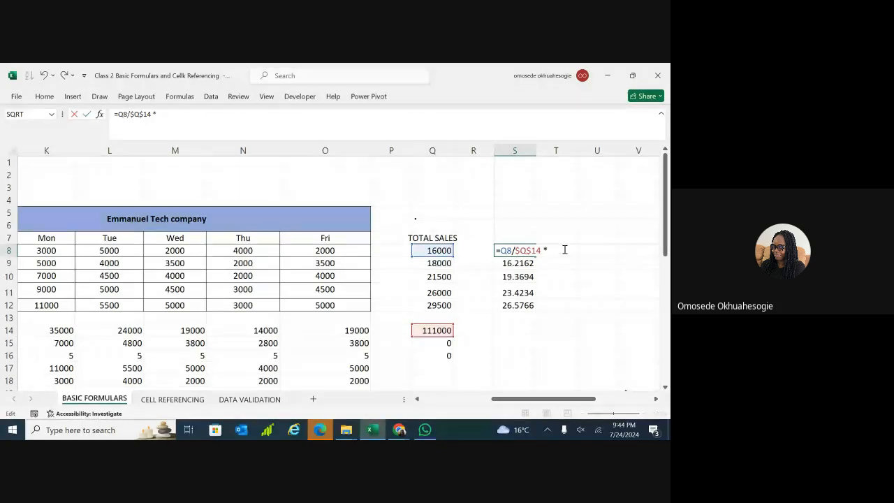
{"action": "key", "text": "Return"}
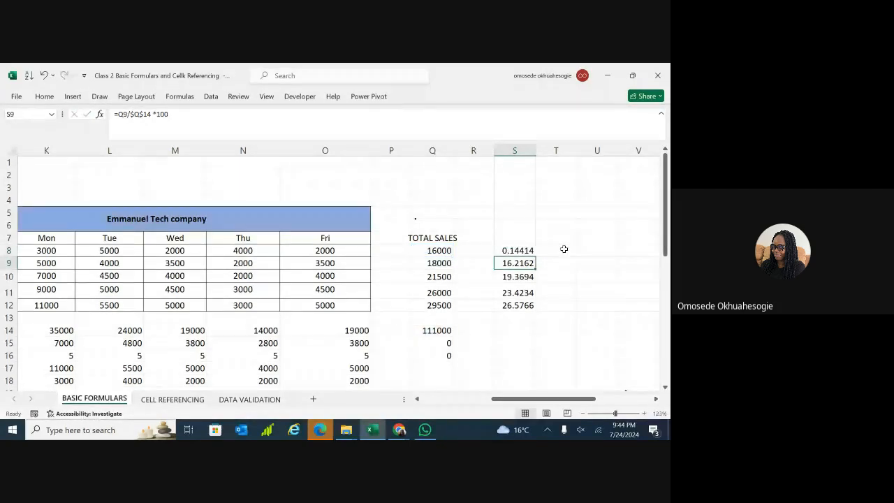
{"action": "left_click", "coordinate": [526, 250]}
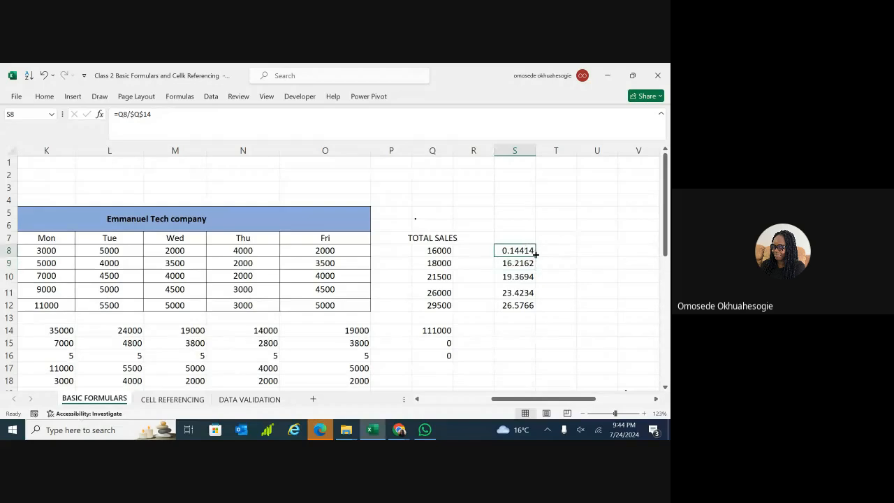
{"action": "left_click_drag", "start_coordinate": [535, 257], "coordinate": [534, 310]}
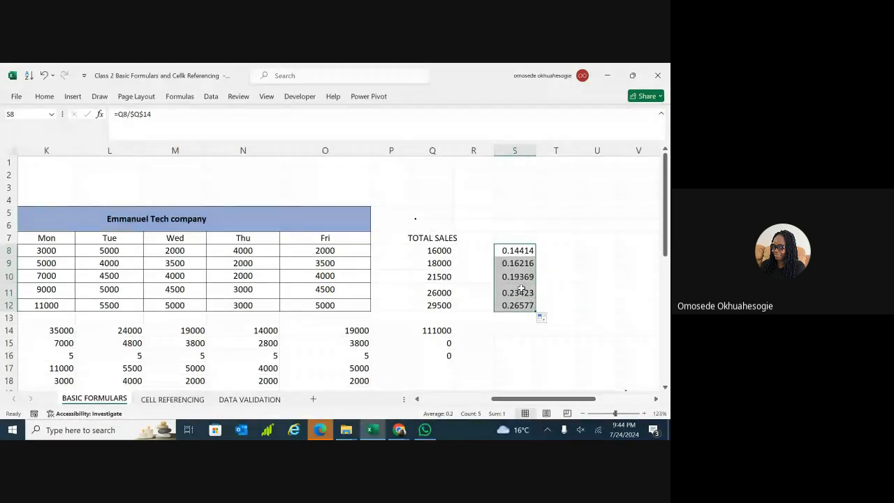
Try percentage formatting on the shares, then undo it.
{"action": "left_click", "coordinate": [45, 96]}
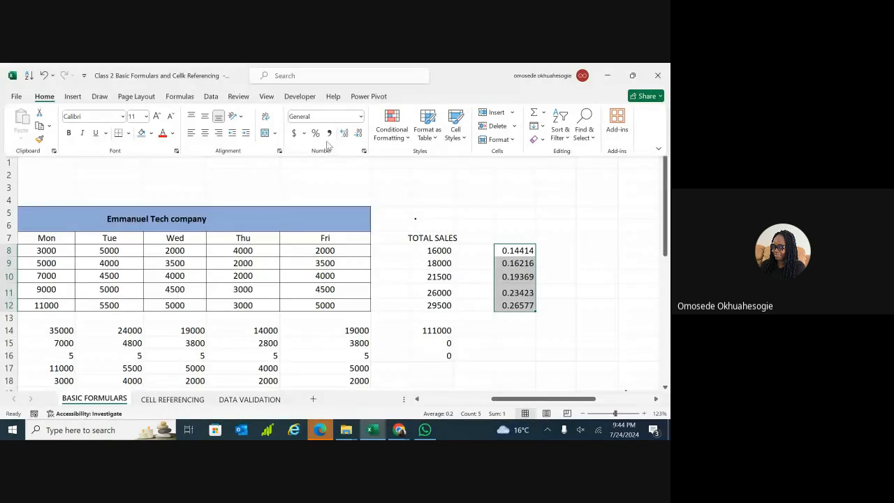
{"action": "left_click", "coordinate": [315, 133]}
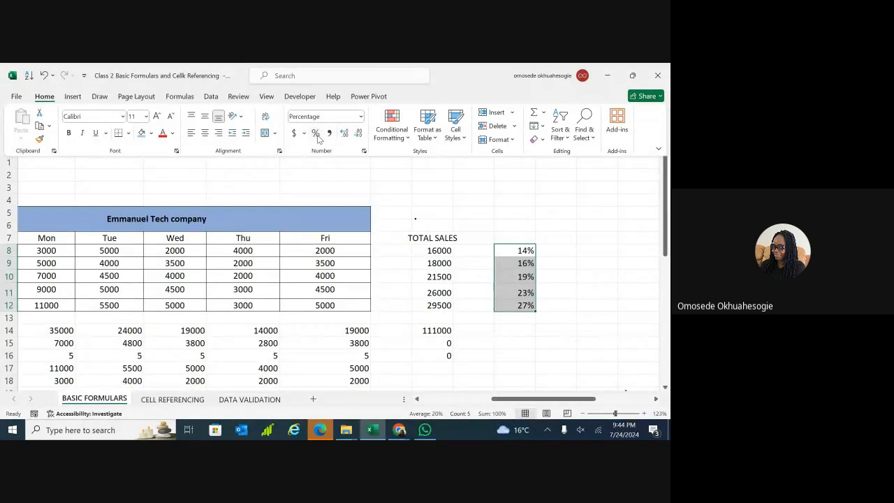
{"action": "left_click", "coordinate": [497, 246]}
{"action": "scroll", "coordinate": [498, 246], "scroll_direction": "left", "scroll_amount": 2}
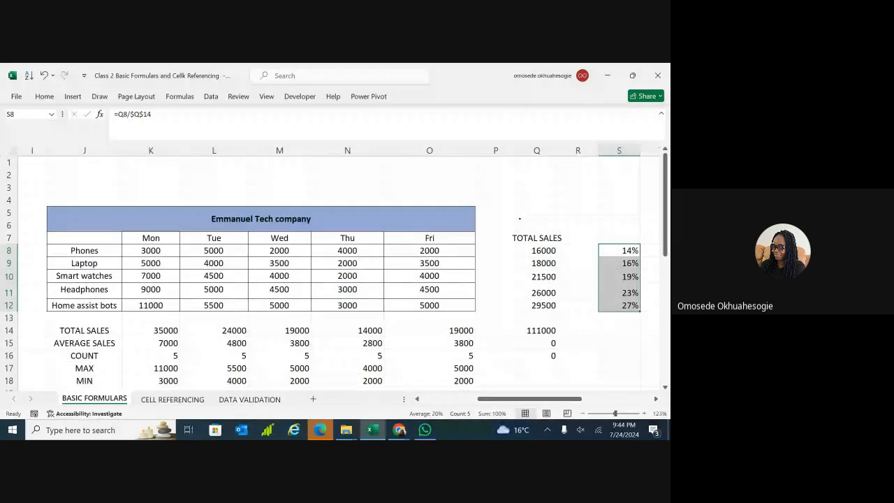
{"action": "scroll", "coordinate": [332, 267], "scroll_direction": "right", "scroll_amount": 1}
{"action": "scroll", "coordinate": [332, 267], "scroll_direction": "down", "scroll_amount": 1}
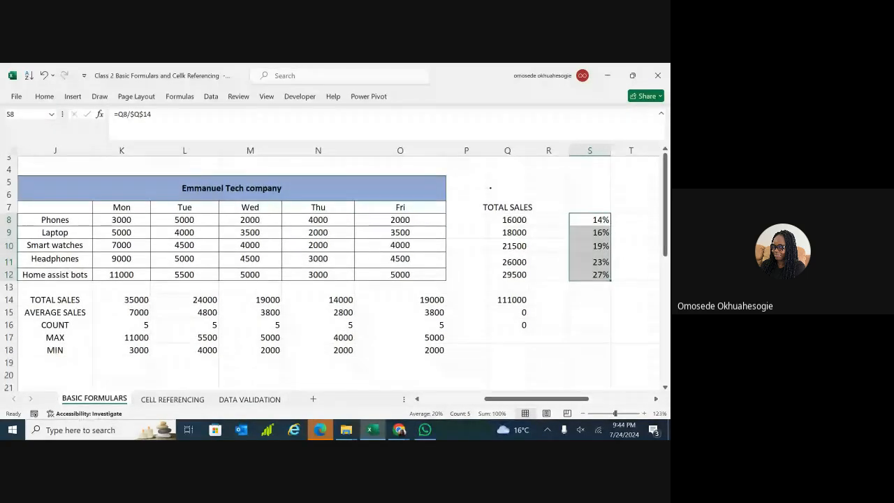
{"action": "scroll", "coordinate": [332, 266], "scroll_direction": "down", "scroll_amount": 1}
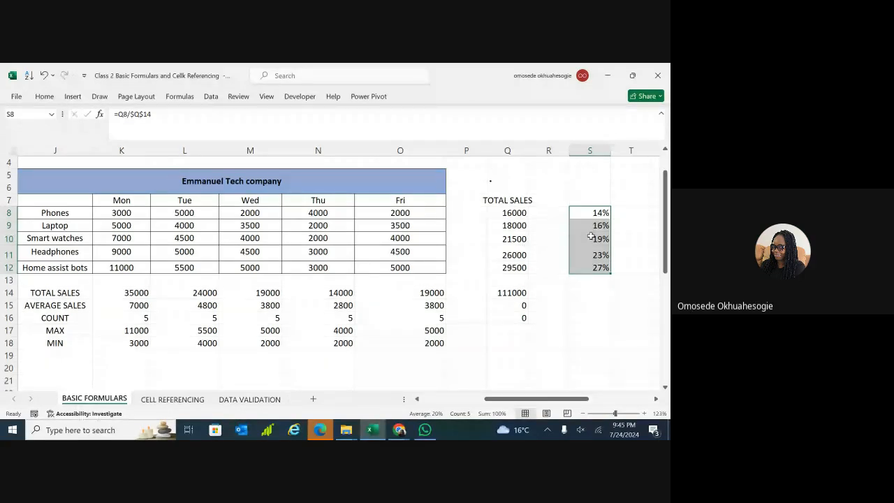
{"action": "key", "text": "ctrl+z"}
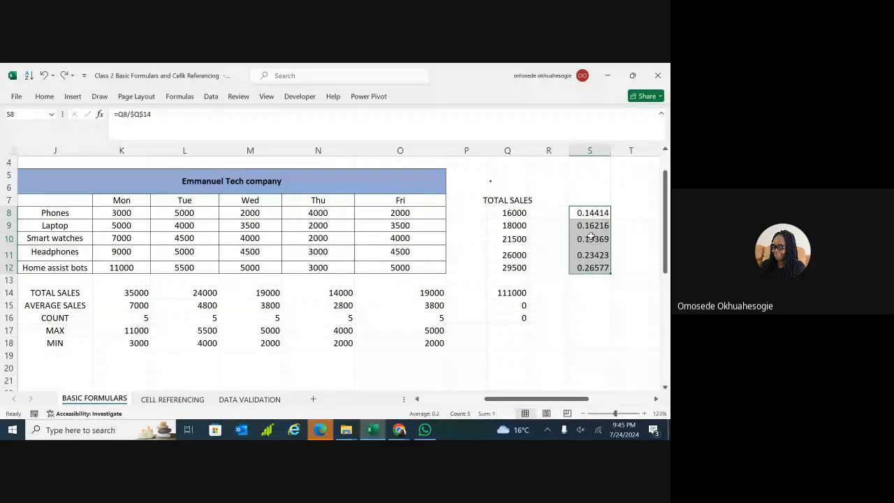
Recommit =Q8/$Q$14 in S8 and select the shares in S8:S12.
{"action": "left_click", "coordinate": [589, 342]}
{"action": "left_click", "coordinate": [594, 209]}
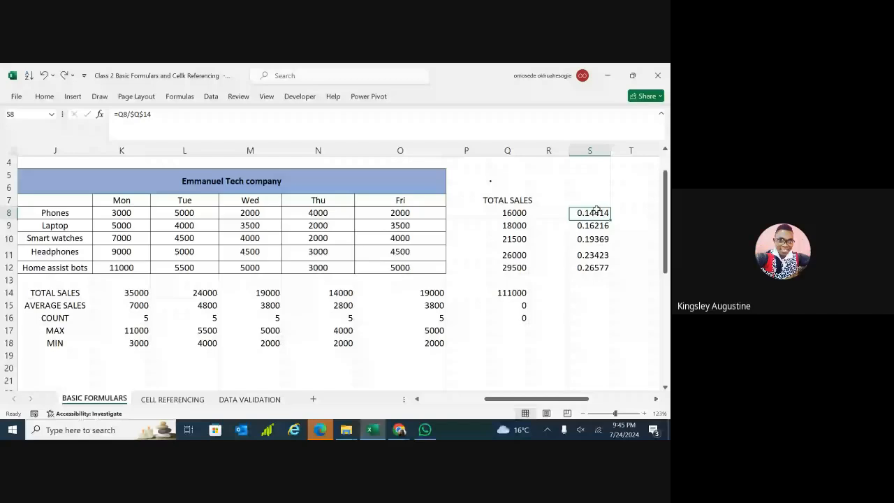
{"action": "double_click", "coordinate": [596, 211]}
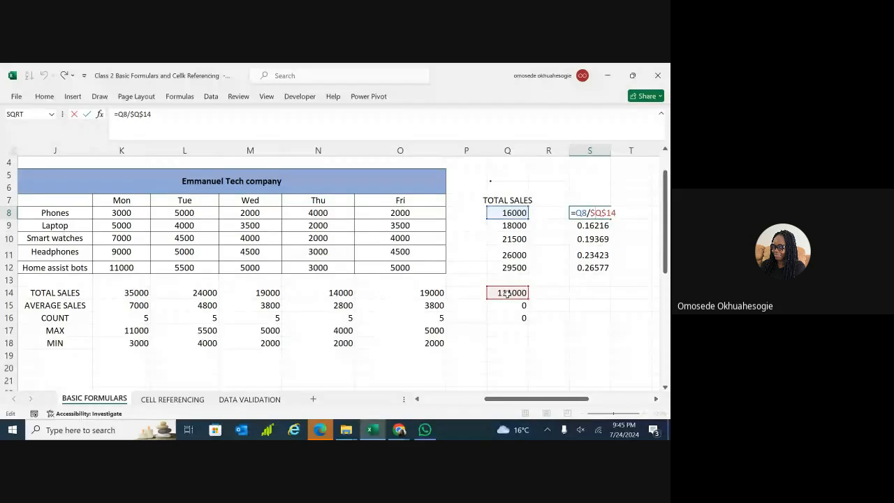
{"action": "key", "text": "Return"}
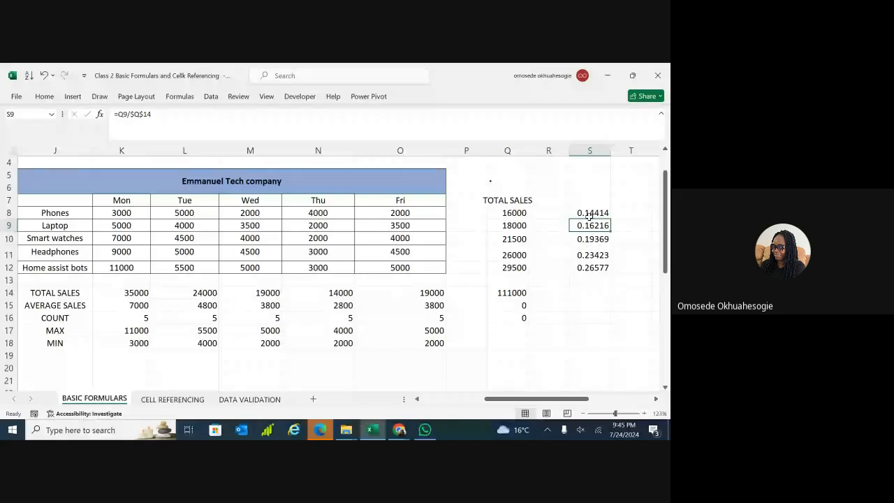
{"action": "left_click_drag", "start_coordinate": [588, 213], "coordinate": [587, 266]}
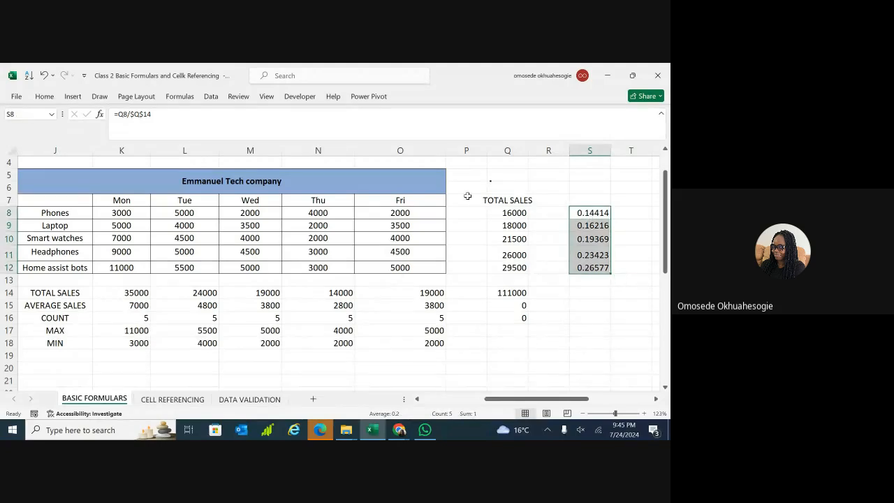
Format S8:S12 as Percent Style (14% to 27%) and check the S12 and S8 formulas.
{"action": "left_click", "coordinate": [44, 97]}
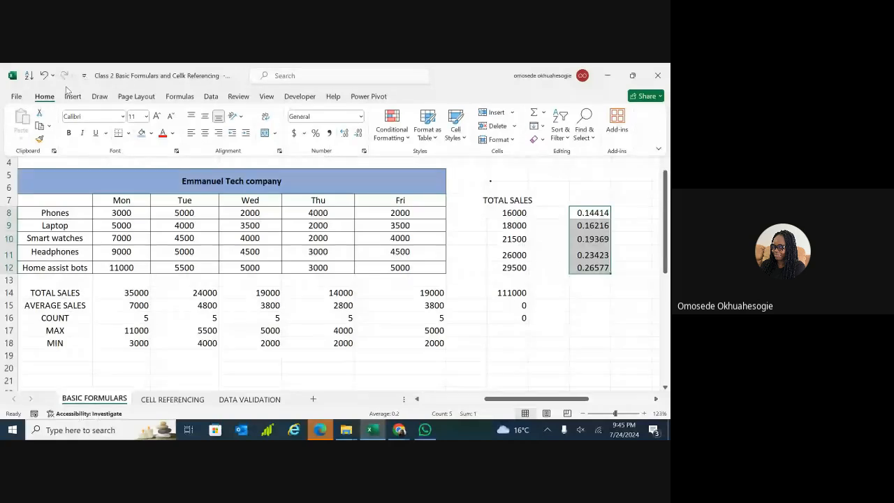
{"action": "left_click", "coordinate": [316, 133]}
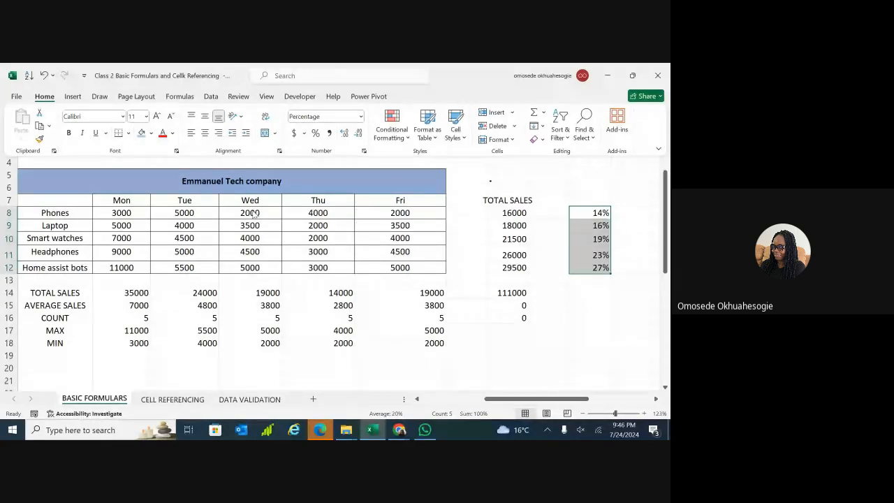
{"action": "left_click", "coordinate": [610, 274]}
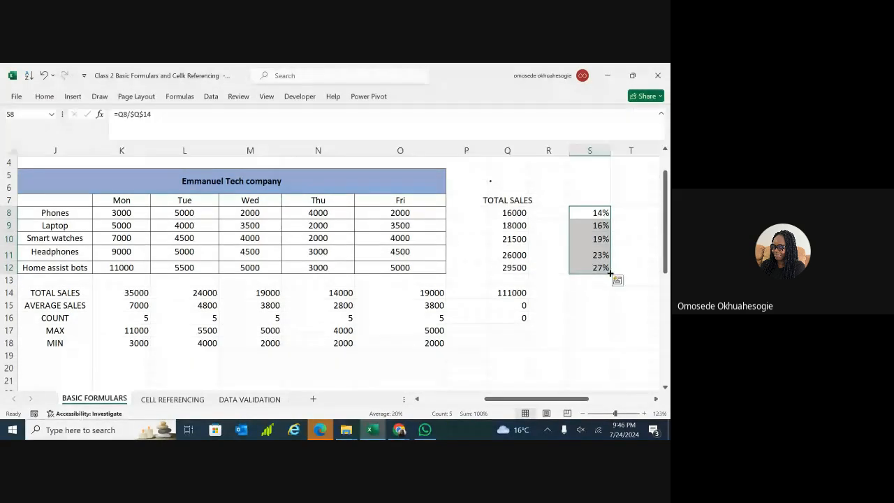
{"action": "left_click", "coordinate": [604, 278]}
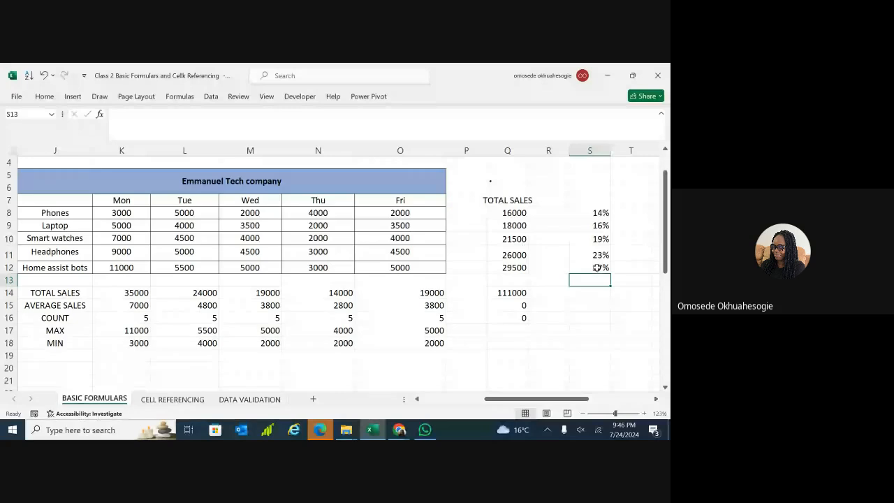
{"action": "left_click", "coordinate": [596, 268]}
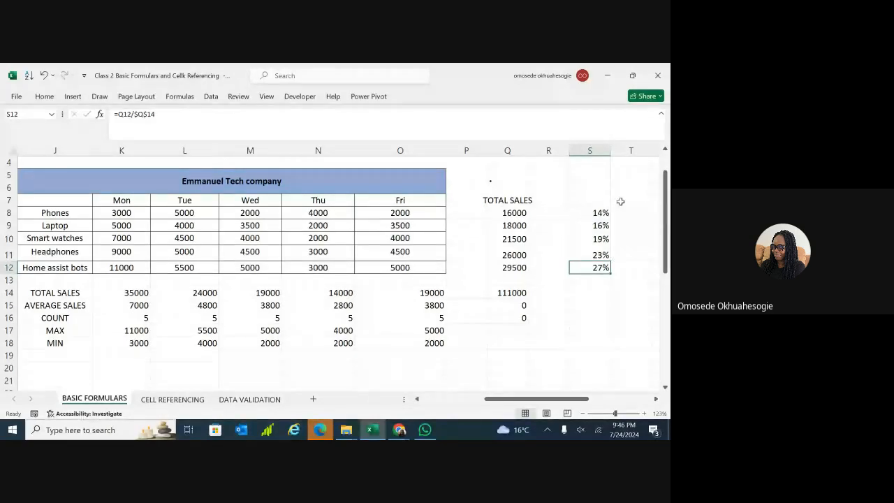
{"action": "left_click", "coordinate": [597, 213]}
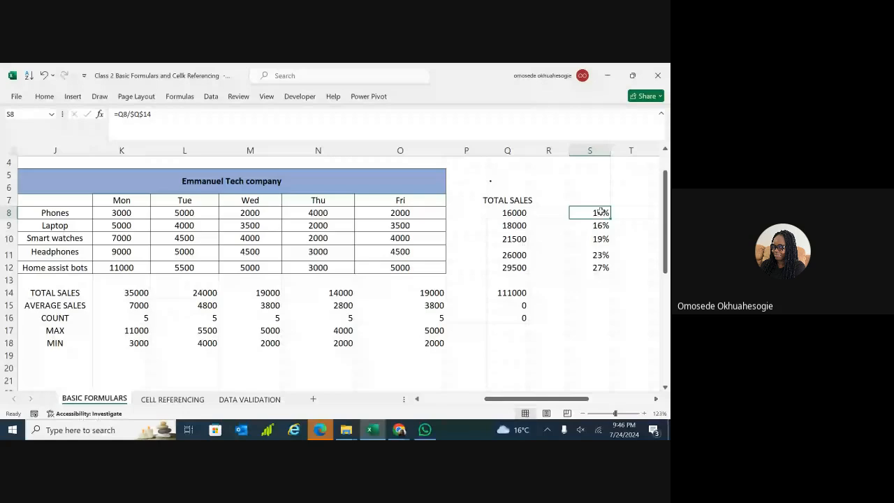
Switch to the CELL REFERENCING sheet and scroll to the empty rows below the tables.
{"action": "left_click", "coordinate": [172, 398]}
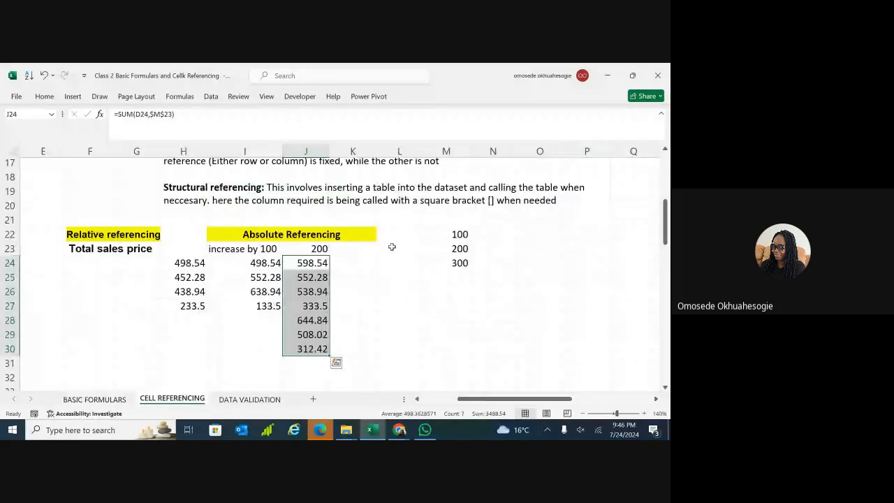
{"action": "scroll", "coordinate": [392, 246], "scroll_direction": "up", "scroll_amount": 3}
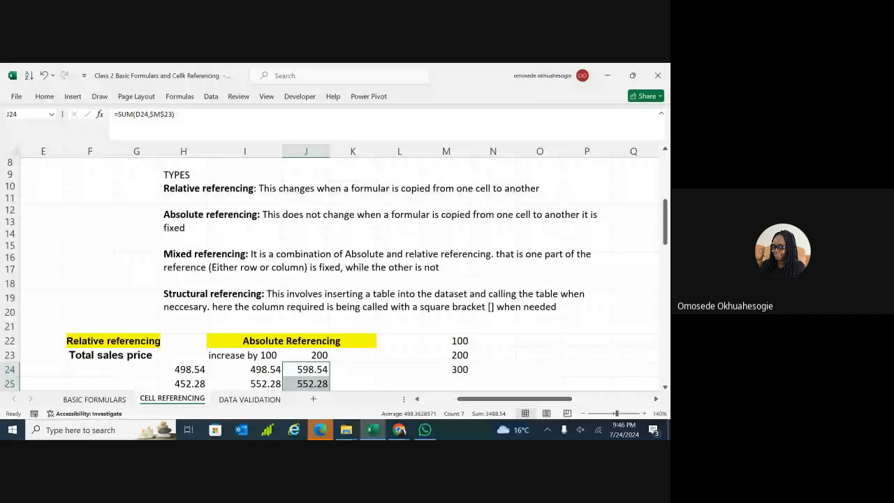
{"action": "scroll", "coordinate": [335, 272], "scroll_direction": "down", "scroll_amount": 2}
{"action": "scroll", "coordinate": [332, 272], "scroll_direction": "right", "scroll_amount": 1}
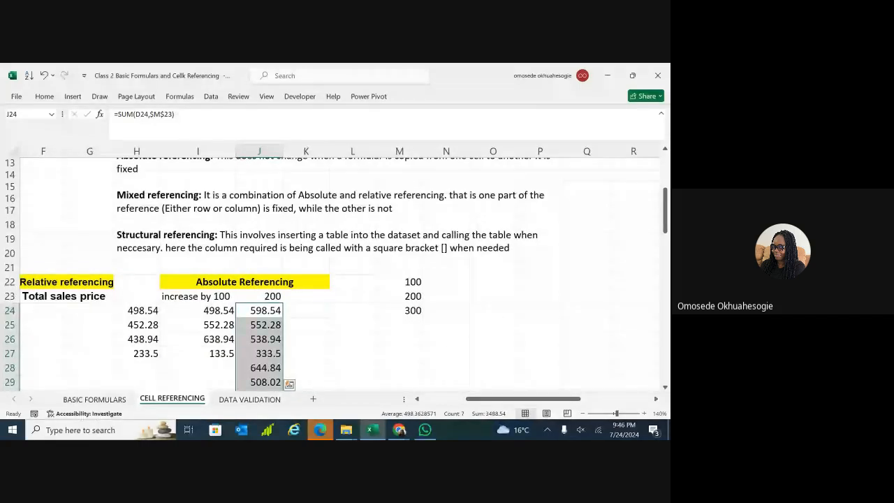
{"action": "scroll", "coordinate": [335, 273], "scroll_direction": "up", "scroll_amount": 2}
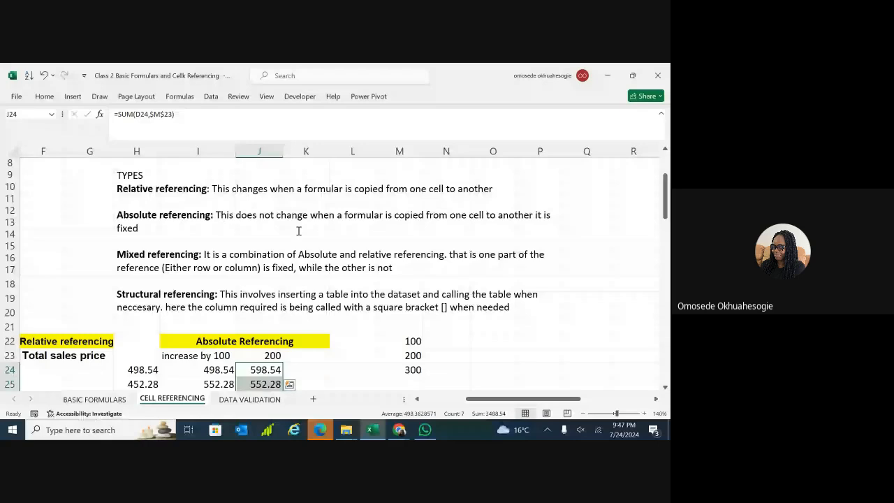
{"action": "scroll", "coordinate": [259, 248], "scroll_direction": "down", "scroll_amount": 4}
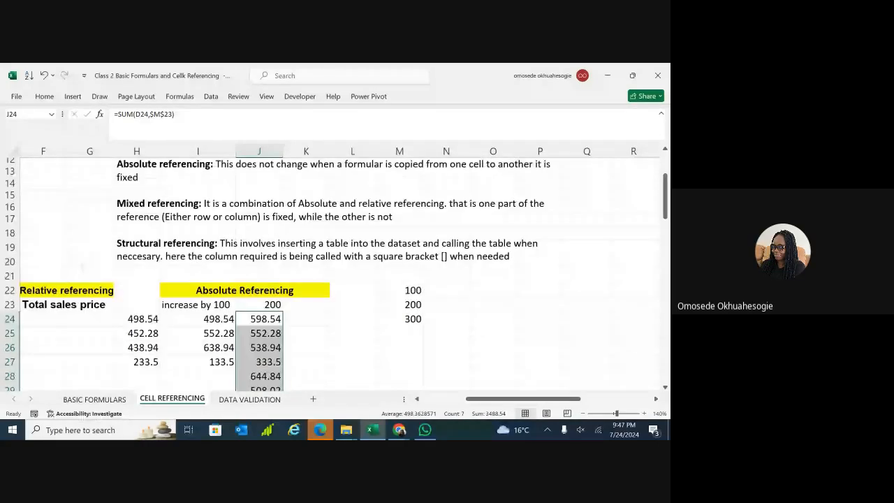
{"action": "scroll", "coordinate": [259, 265], "scroll_direction": "down", "scroll_amount": 3}
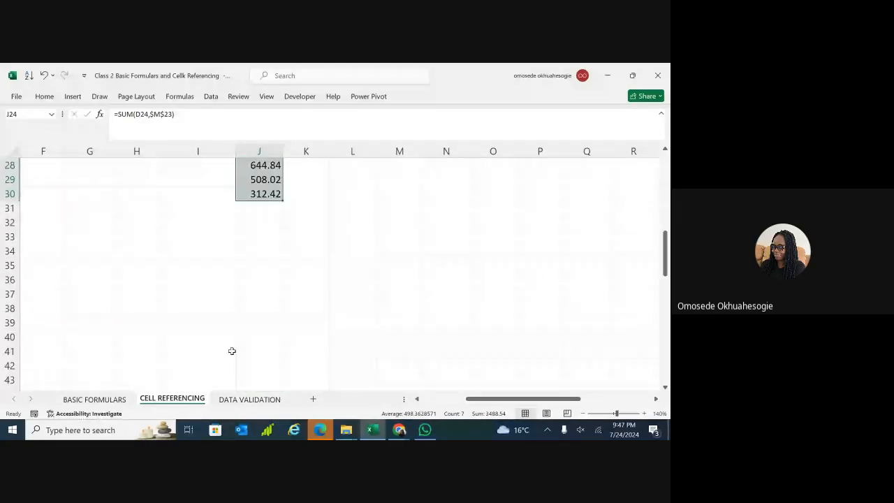
{"action": "scroll", "coordinate": [232, 351], "scroll_direction": "down", "scroll_amount": 2}
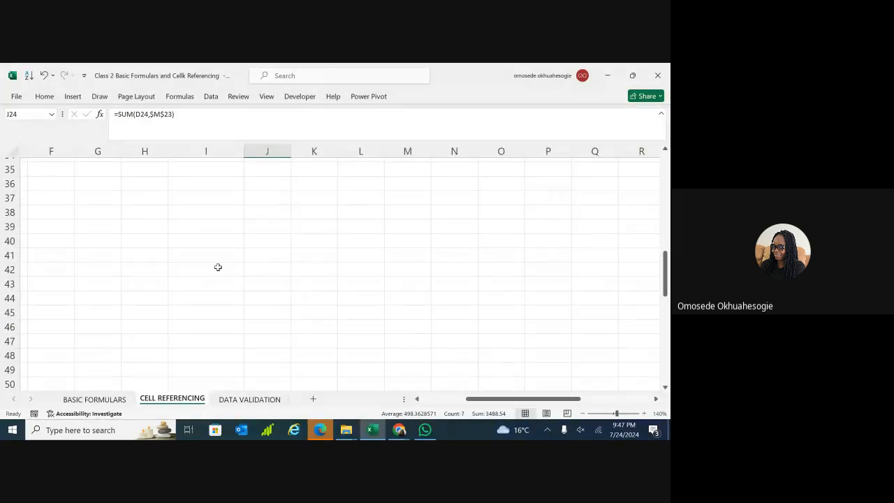
Select empty cell J43, adjust the zoom, and return to J43 for new entries.
{"action": "left_click", "coordinate": [218, 267]}
{"action": "left_click", "coordinate": [275, 282]}
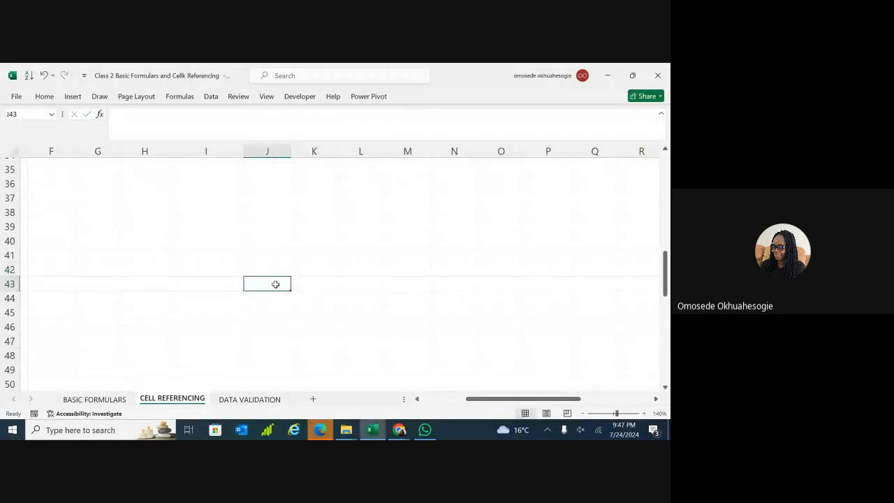
{"action": "double_click", "coordinate": [276, 284]}
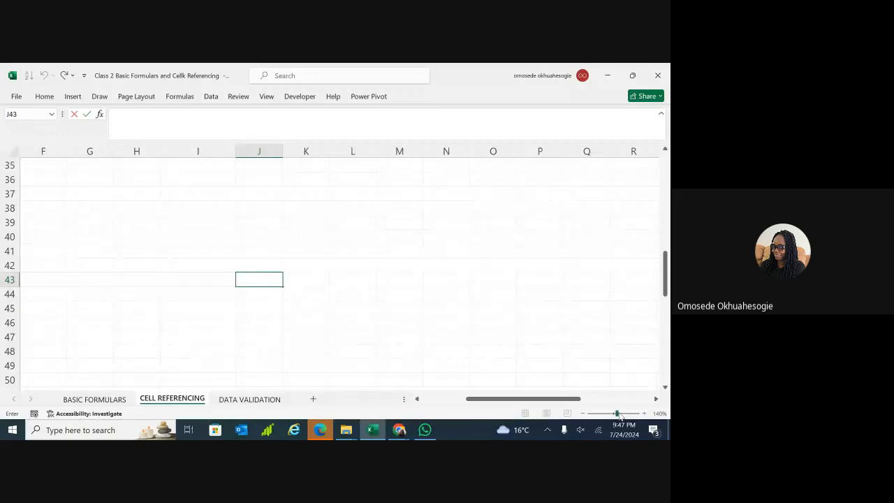
{"action": "left_click_drag", "start_coordinate": [618, 415], "coordinate": [618, 415]}
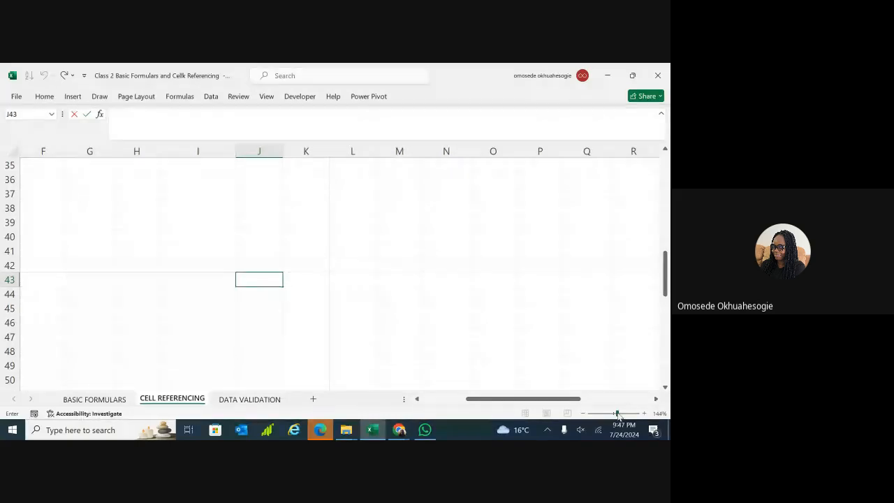
{"action": "left_click", "coordinate": [355, 309]}
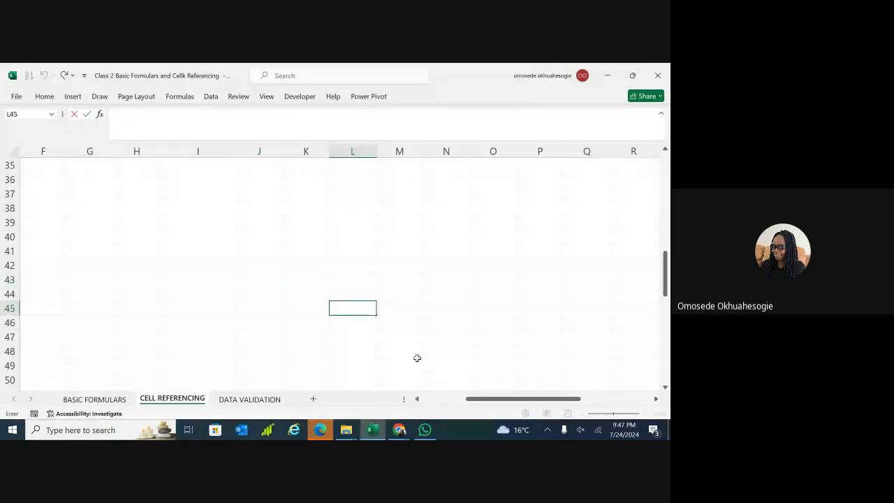
{"action": "left_click", "coordinate": [252, 281]}
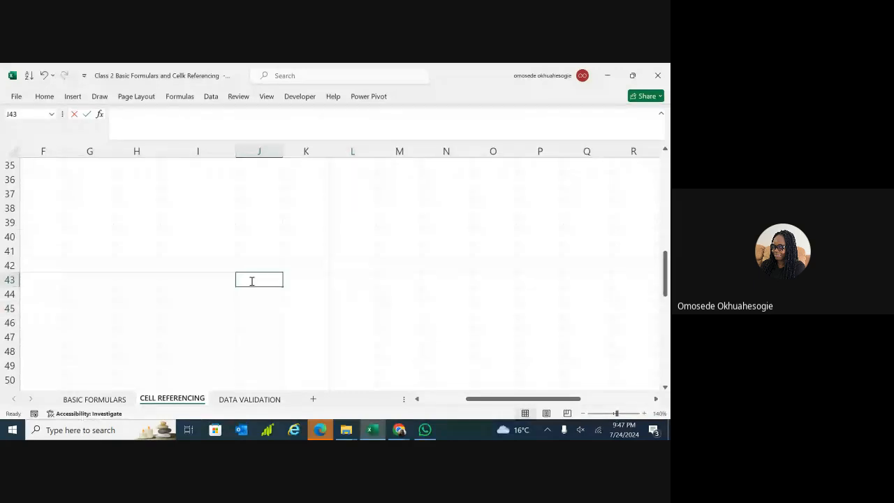
Enter 100, 200 and 300 into cells J43, J44 and J45.
{"action": "type", "text": "100"}
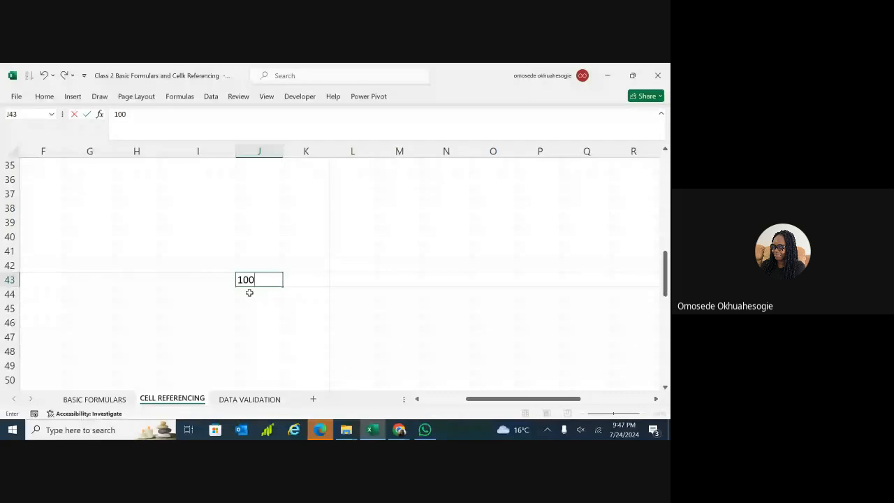
{"action": "key", "text": "Return"}
{"action": "type", "text": "200"}
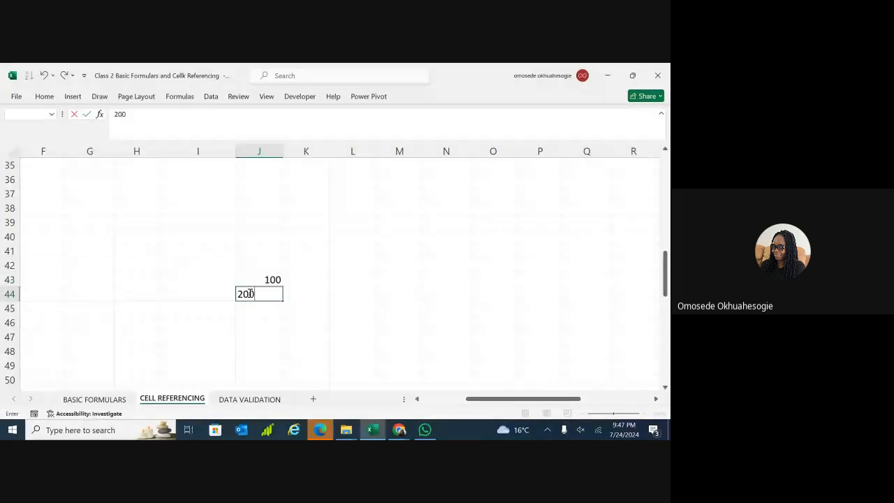
{"action": "key", "text": "Return"}
{"action": "type", "text": "300"}
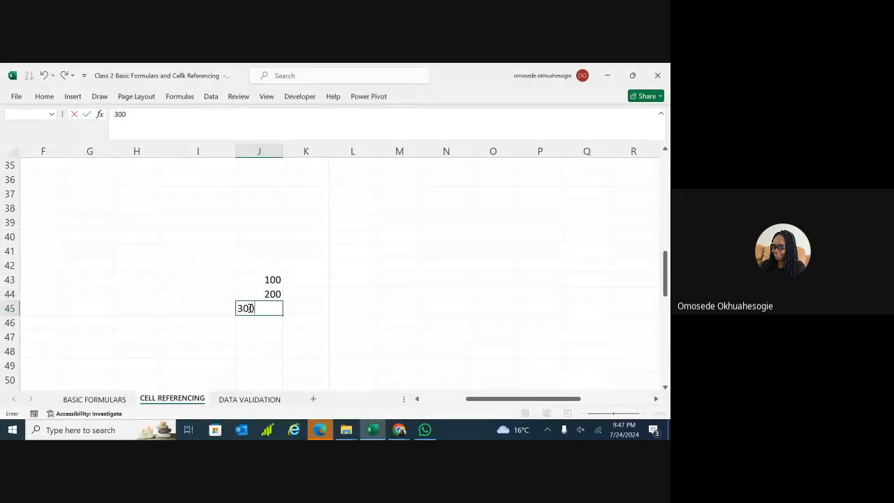
{"action": "left_click", "coordinate": [304, 280]}
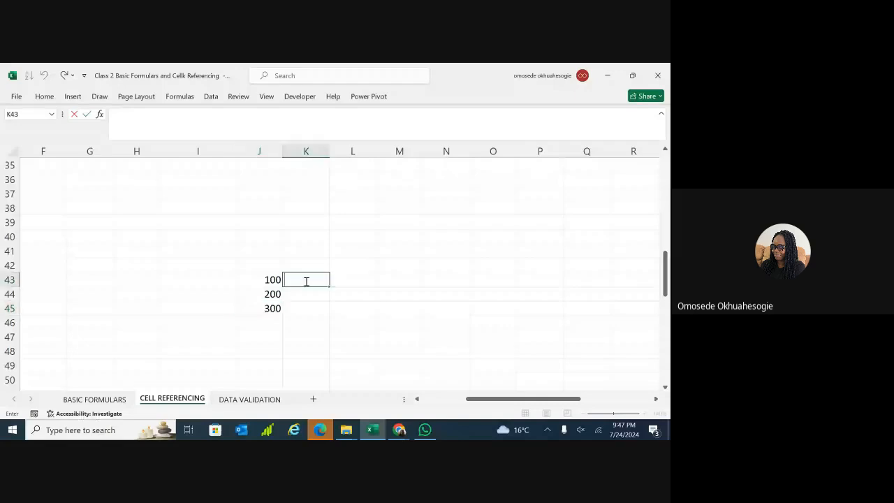
Enter the formula =J43 in cell O43, displaying 100.
{"action": "left_click", "coordinate": [485, 279]}
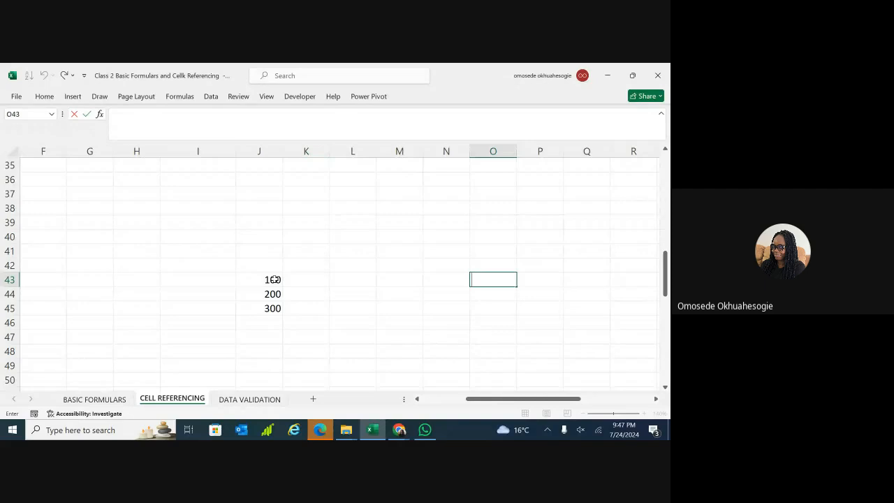
{"action": "type", "text": "="}
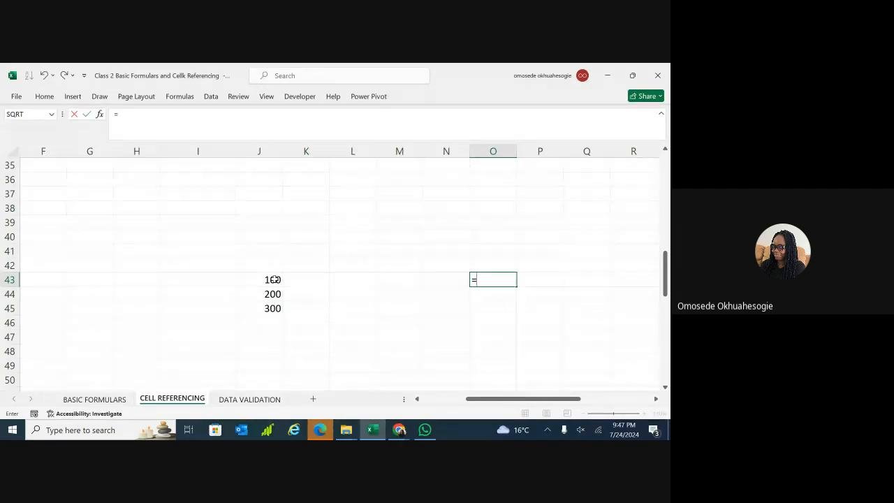
{"action": "type", "text": "j43"}
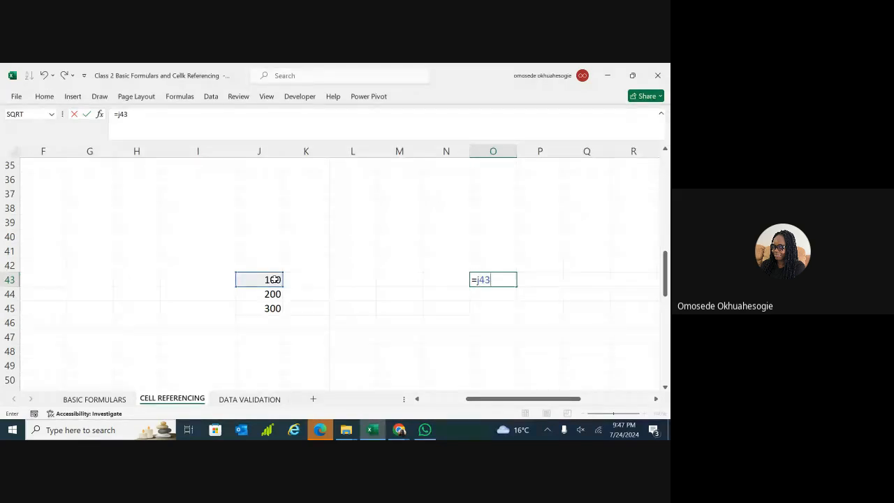
{"action": "key", "text": "Return"}
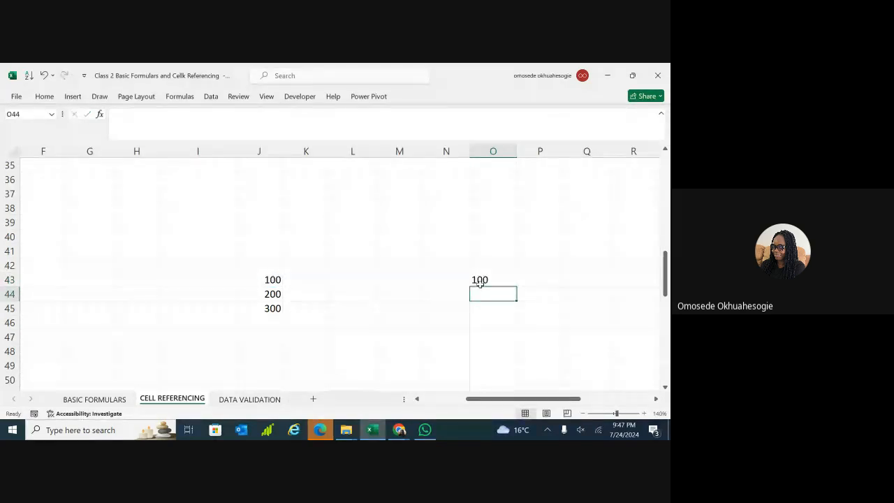
Toggle O43's reference to $J$43 with F4, then delete both $ signs to restore =J43.
{"action": "double_click", "coordinate": [480, 280]}
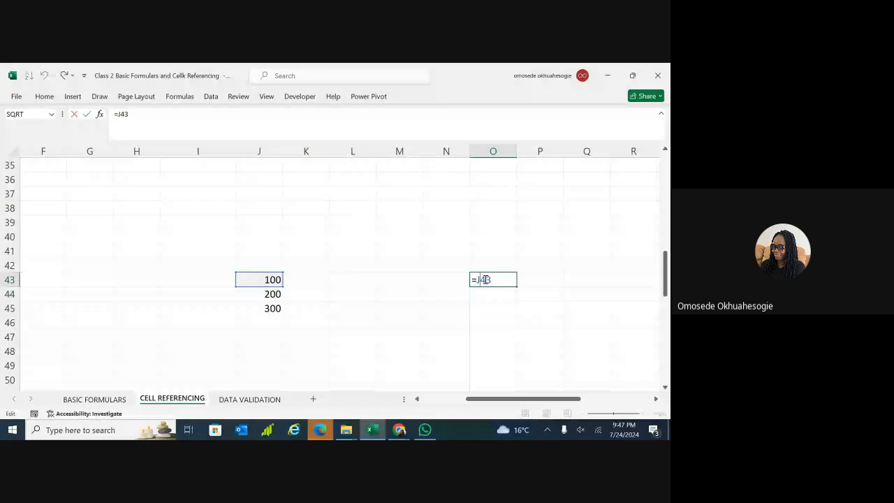
{"action": "key", "text": "F4"}
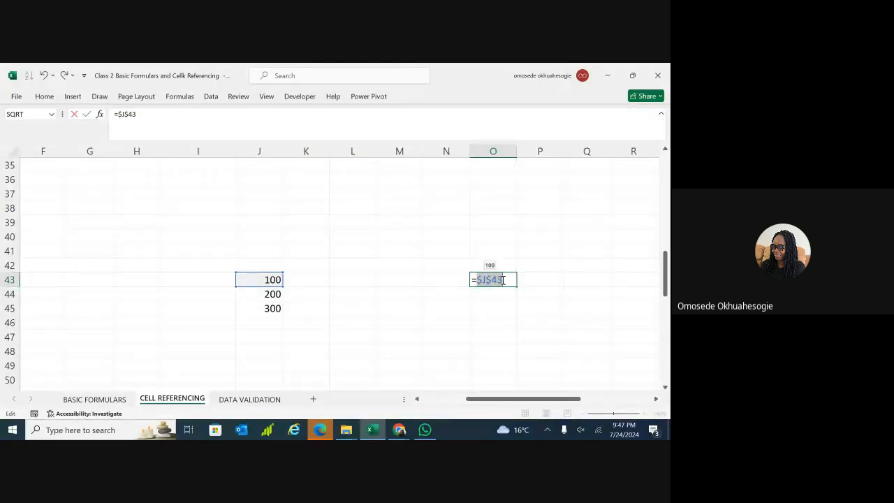
{"action": "left_click", "coordinate": [503, 280]}
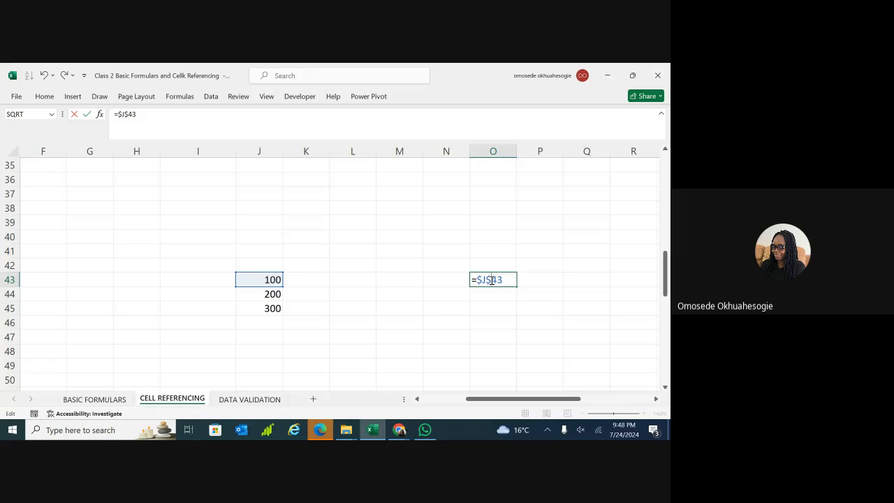
{"action": "key", "text": "BackSpace"}
{"action": "left_click", "coordinate": [482, 281]}
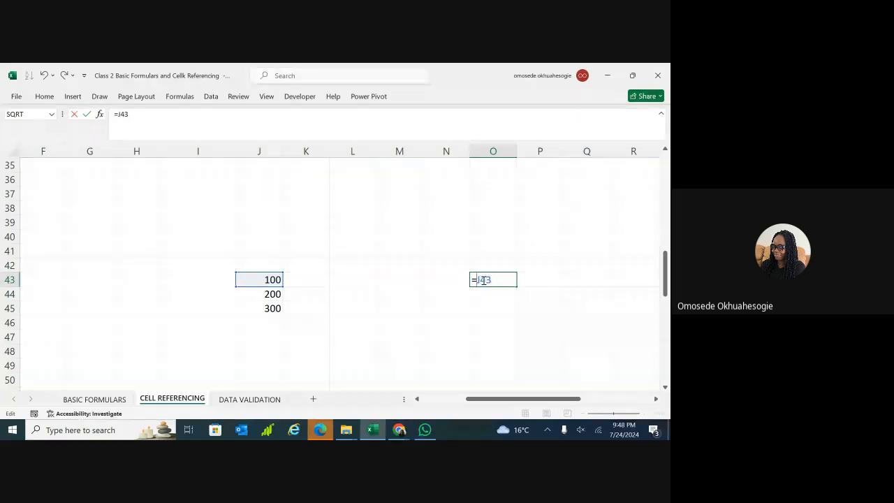
{"action": "key", "text": "BackSpace"}
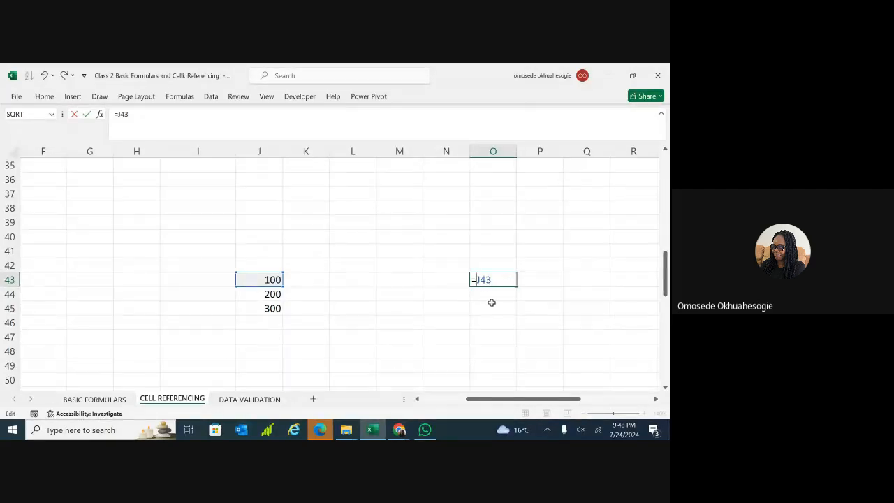
{"action": "key", "text": "ctrl+Return"}
{"action": "key", "text": "Return"}
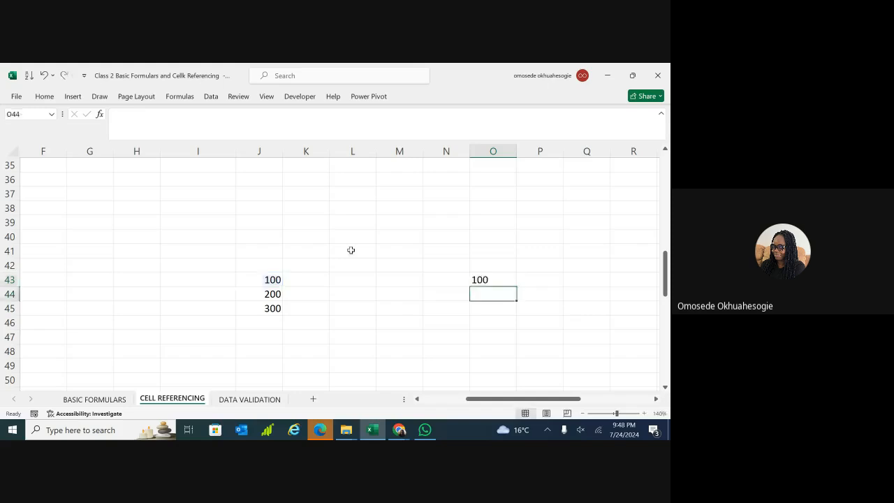
Enter 400 in K43 and 500 in L43.
{"action": "left_click", "coordinate": [314, 278]}
{"action": "type", "text": "4"}
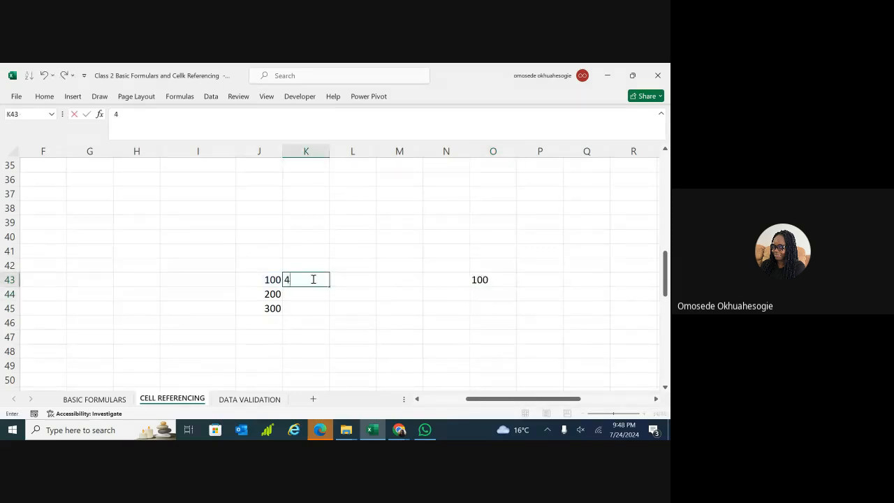
{"action": "type", "text": "00"}
{"action": "key", "text": "ctrl+Return"}
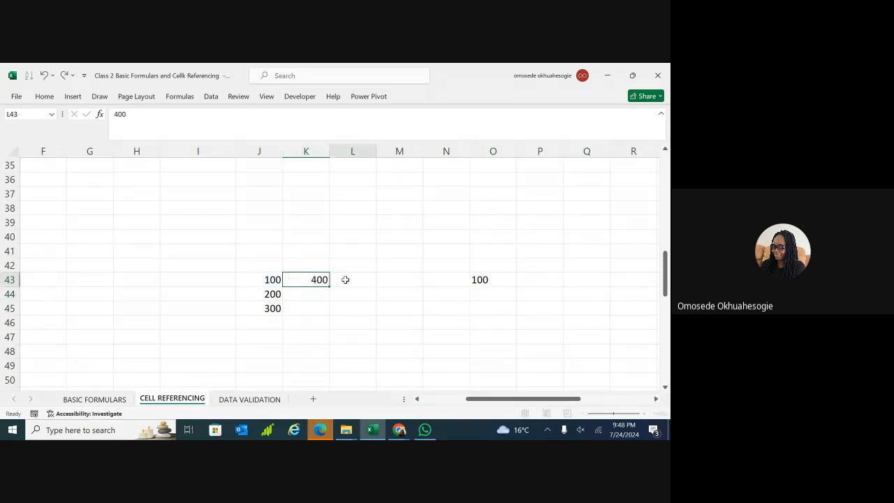
{"action": "left_click", "coordinate": [346, 280]}
{"action": "type", "text": "500"}
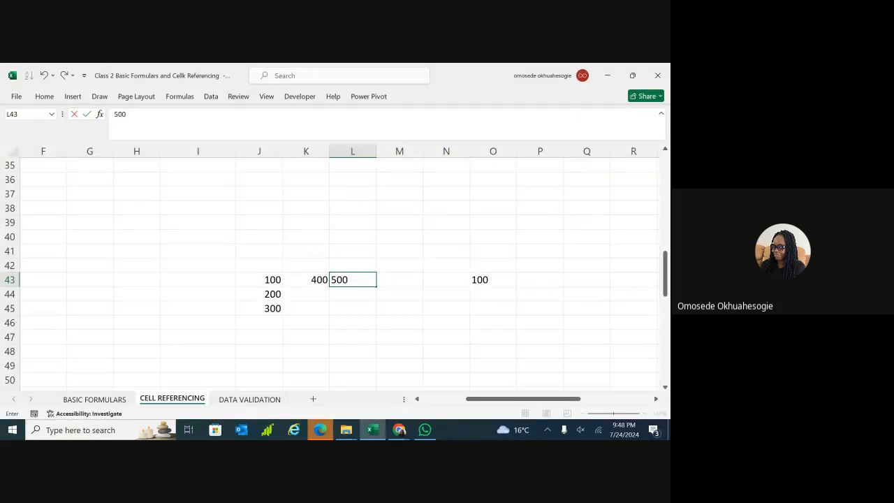
{"action": "left_click", "coordinate": [476, 325]}
Zoom in and repair O43's formula back to =J43 by removing a stray O45 reference.
{"action": "left_click_drag", "start_coordinate": [619, 415], "coordinate": [624, 414]}
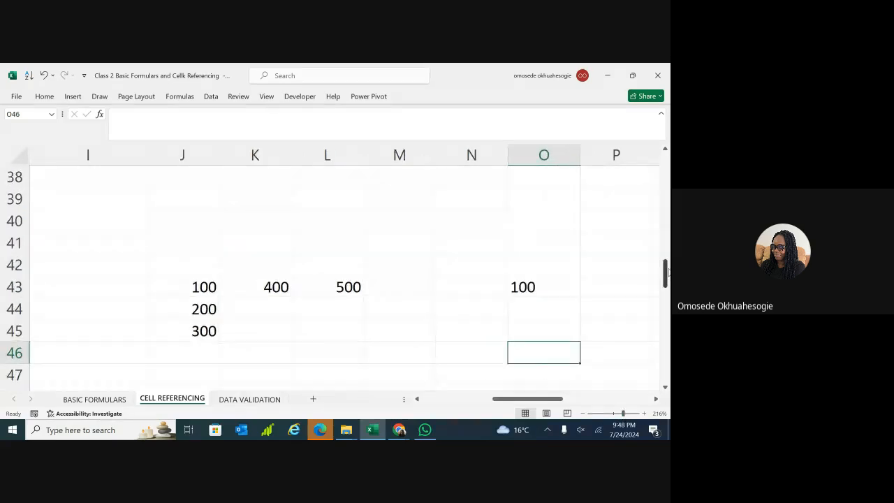
{"action": "left_click_drag", "start_coordinate": [665, 272], "coordinate": [666, 280]}
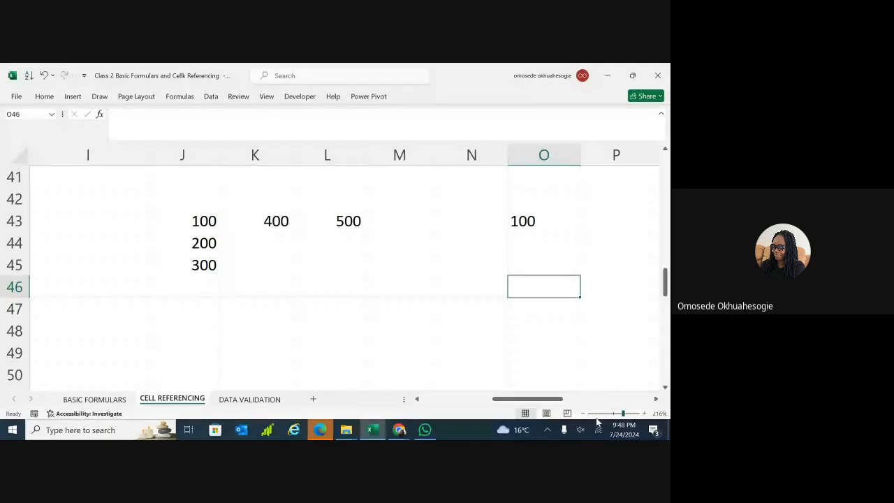
{"action": "left_click_drag", "start_coordinate": [558, 404], "coordinate": [566, 404]}
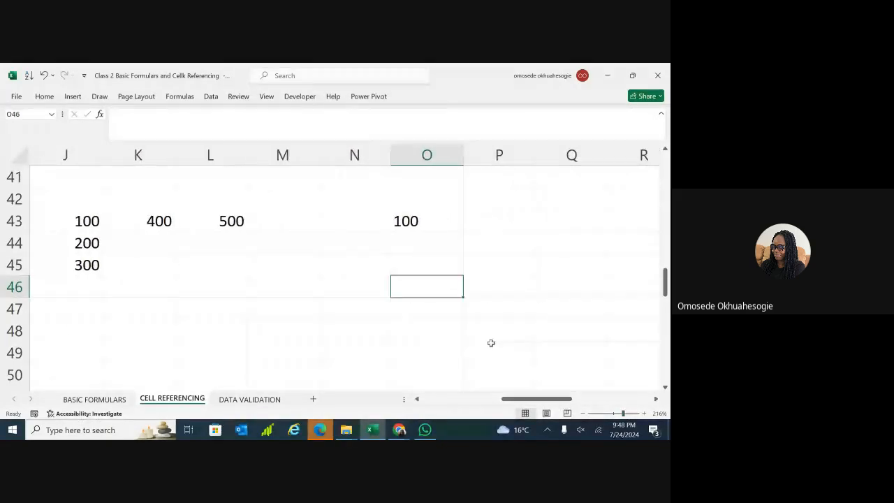
{"action": "left_click", "coordinate": [448, 217]}
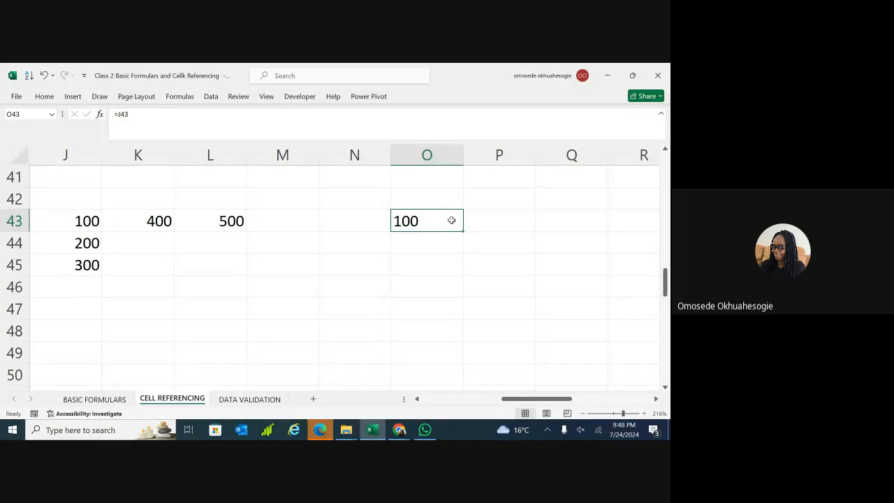
{"action": "double_click", "coordinate": [451, 220]}
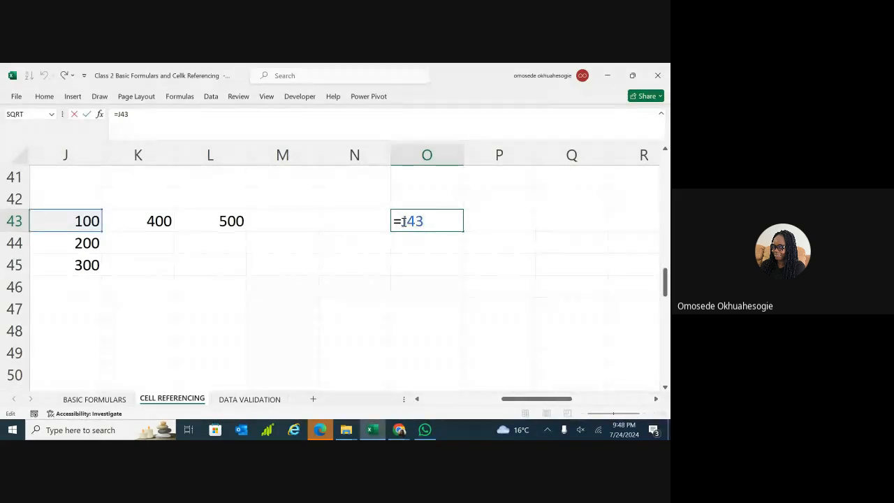
{"action": "left_click_drag", "start_coordinate": [404, 222], "coordinate": [394, 222]}
{"action": "left_click", "coordinate": [423, 268]}
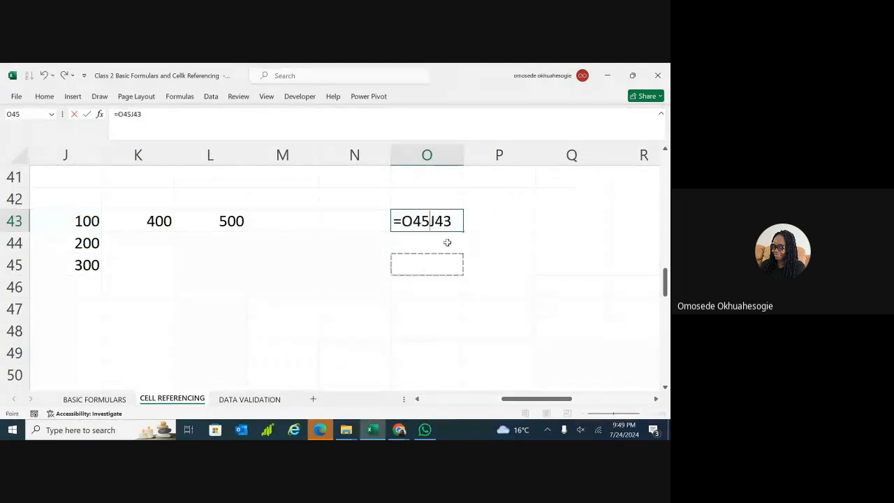
{"action": "key", "text": "BackSpace"}
{"action": "key", "text": "BackSpace"}
{"action": "key", "text": "BackSpace"}
{"action": "key", "text": "Return"}
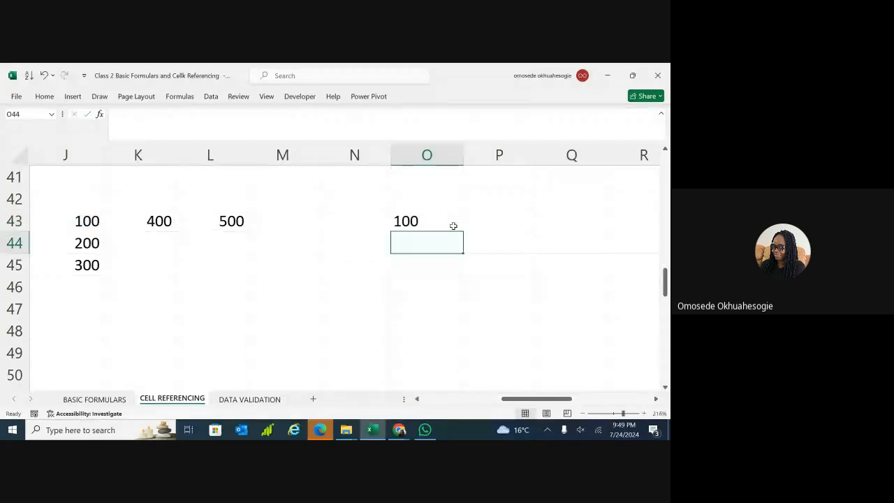
{"action": "left_click", "coordinate": [454, 226]}
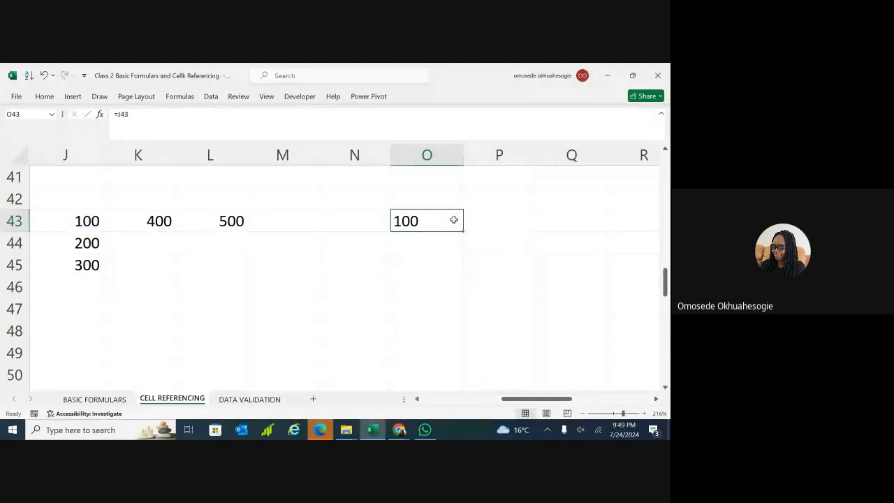
{"action": "left_click_drag", "start_coordinate": [461, 226], "coordinate": [606, 229]}
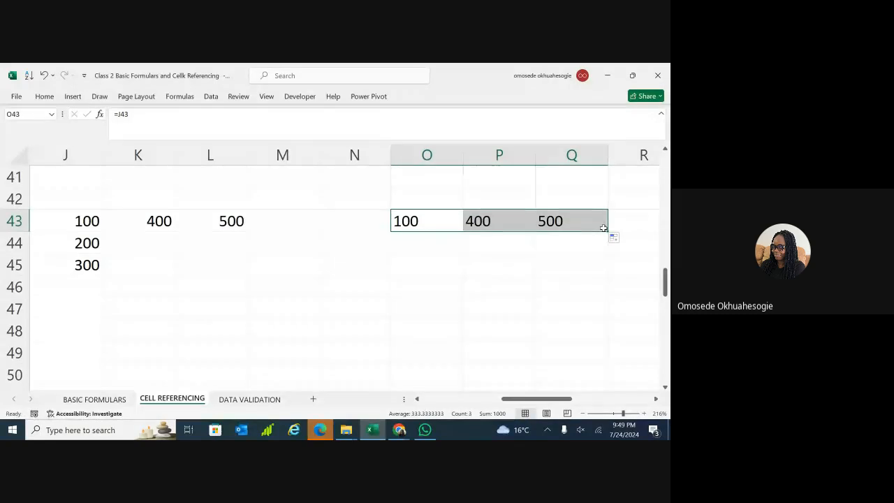
{"action": "left_click", "coordinate": [424, 221]}
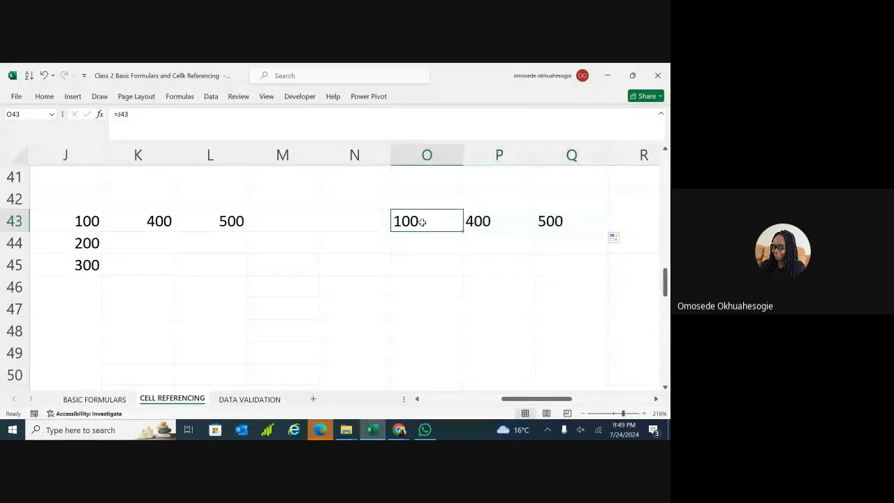
{"action": "left_click_drag", "start_coordinate": [463, 231], "coordinate": [460, 272]}
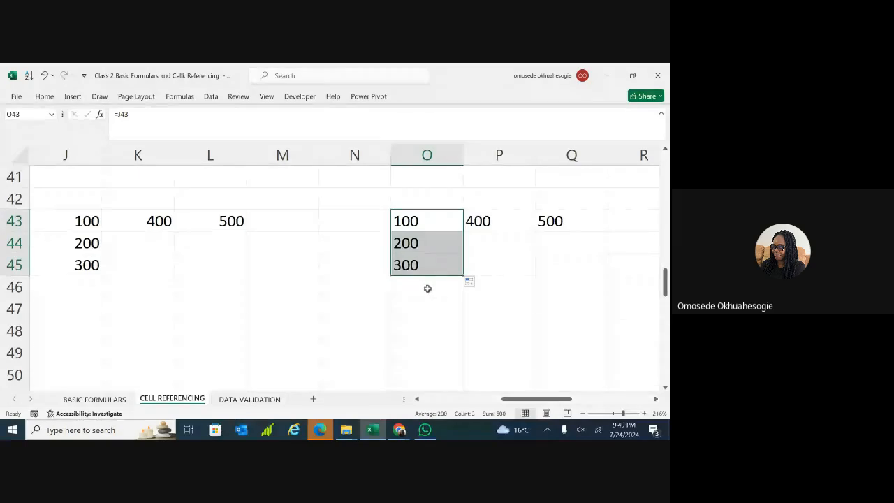
{"action": "left_click", "coordinate": [493, 220]}
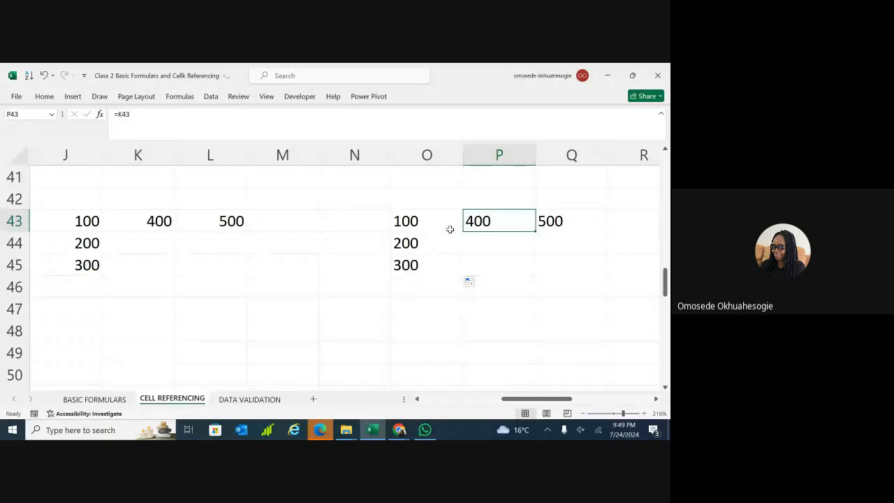
{"action": "key", "text": "ctrl+z"}
{"action": "key", "text": "ctrl+z"}
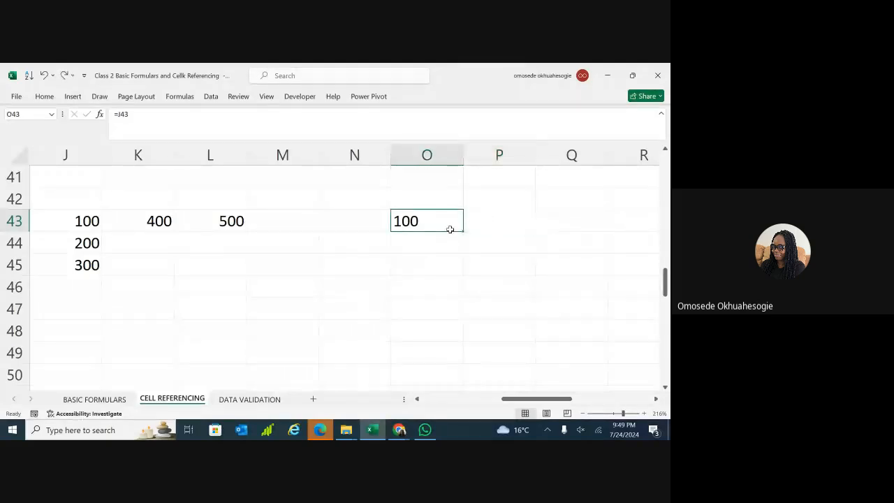
Rewrite O43's formula as the mixed reference =$J43, locking only column J.
{"action": "double_click", "coordinate": [451, 227]}
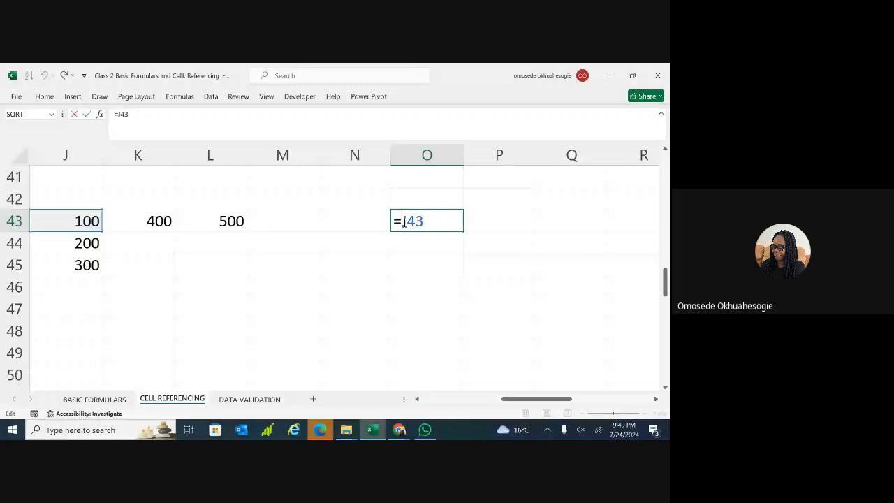
{"action": "type", "text": "$J"}
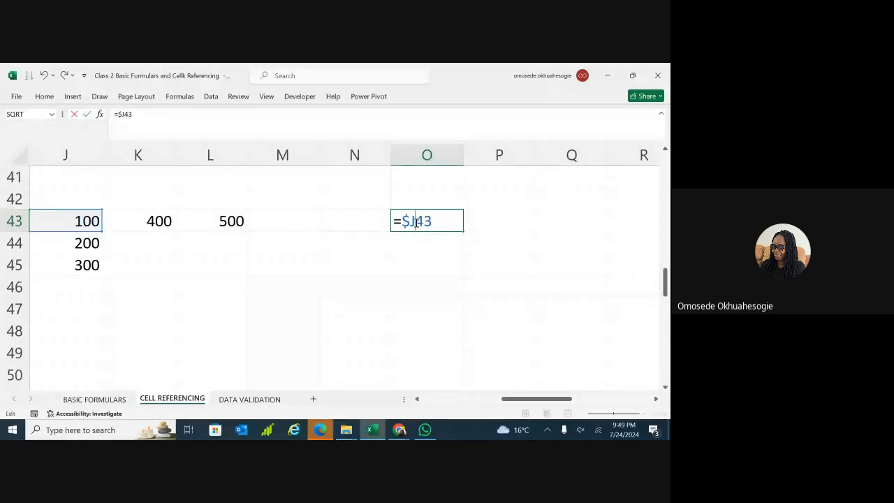
{"action": "type", "text": "$"}
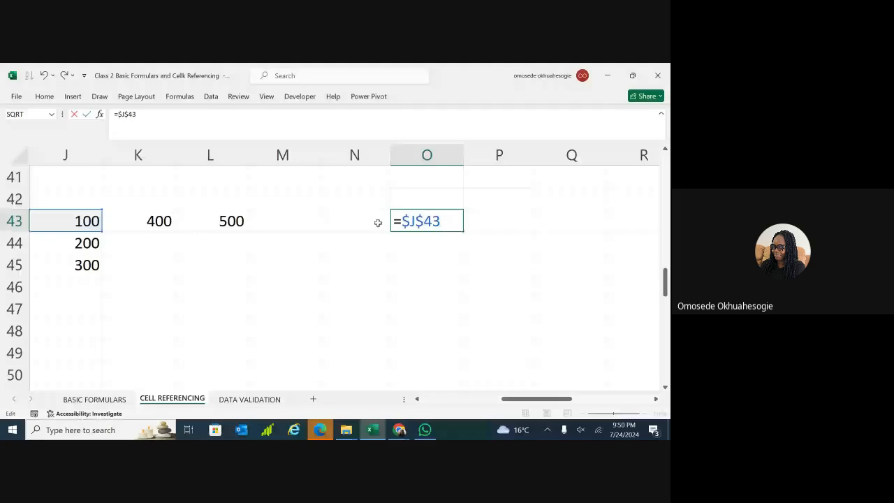
{"action": "left_click", "coordinate": [419, 222]}
{"action": "key", "text": "Delete"}
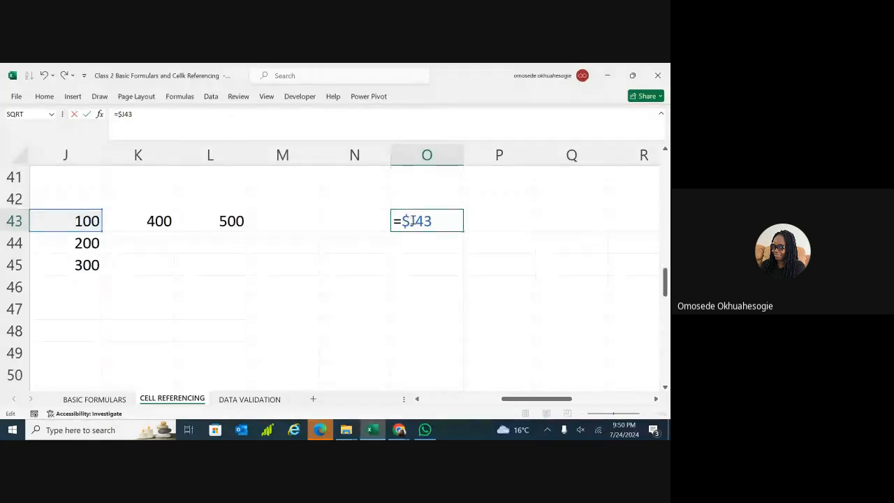
{"action": "key", "text": "Return"}
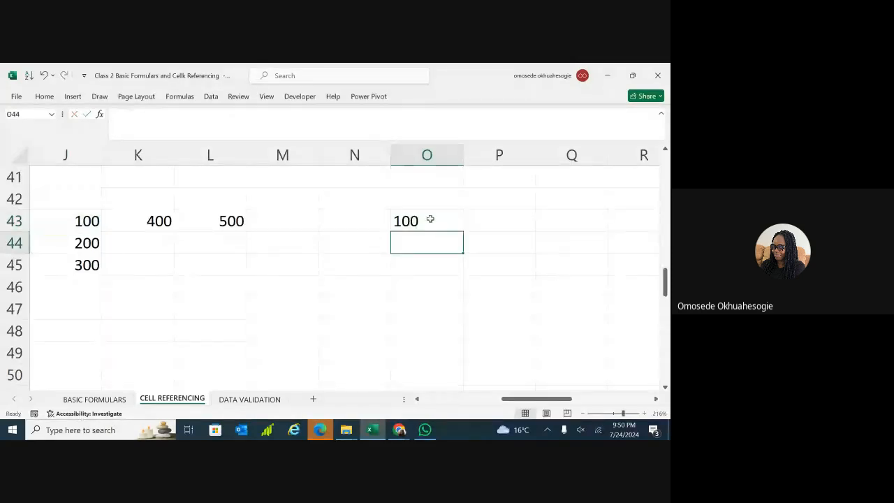
Fill O43's =$J43 right to Q43 and down to O45, then undo the downward and Q43 copies.
{"action": "left_click", "coordinate": [431, 220]}
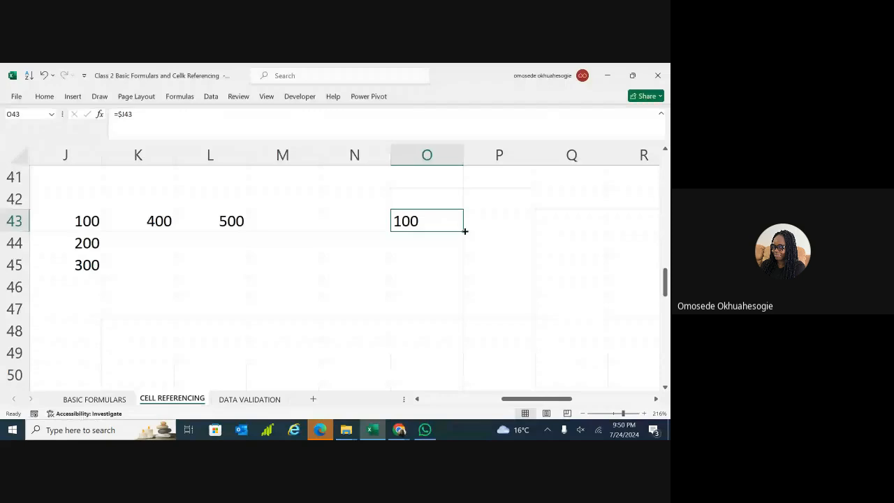
{"action": "left_click_drag", "start_coordinate": [465, 231], "coordinate": [566, 230]}
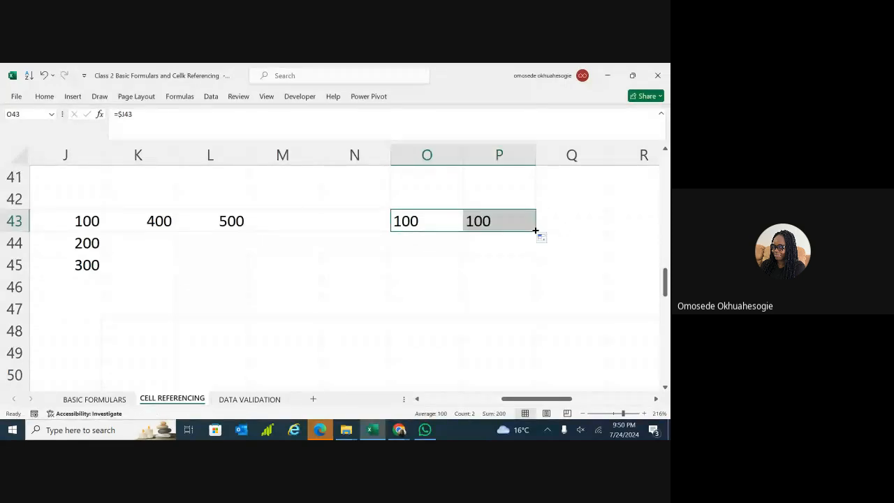
{"action": "left_click_drag", "start_coordinate": [535, 231], "coordinate": [571, 230]}
{"action": "left_click", "coordinate": [441, 226]}
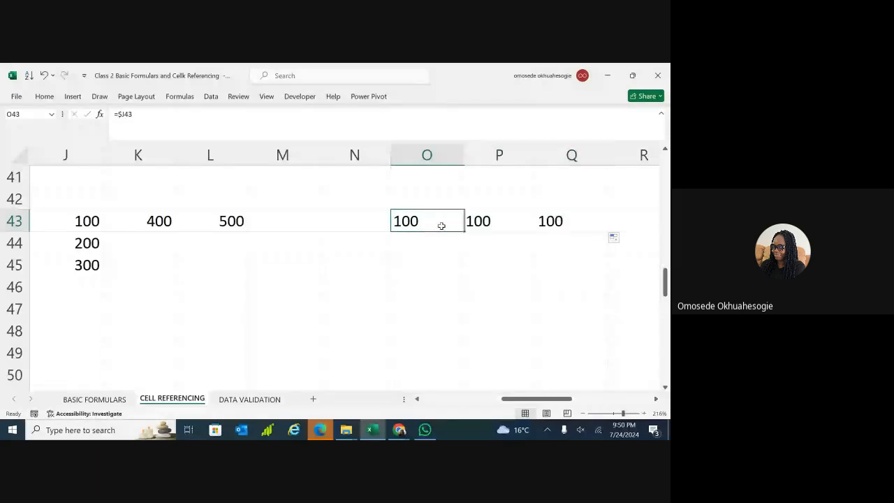
{"action": "left_click_drag", "start_coordinate": [463, 232], "coordinate": [460, 269]}
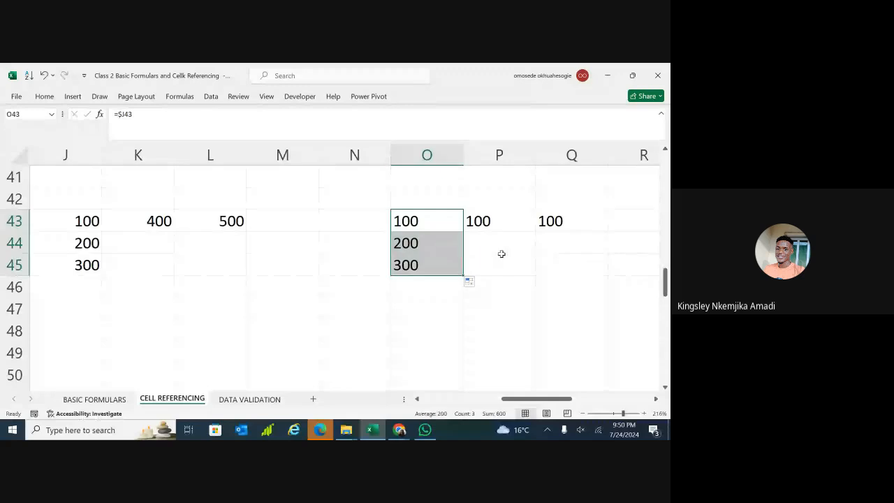
{"action": "key", "text": "ctrl+z"}
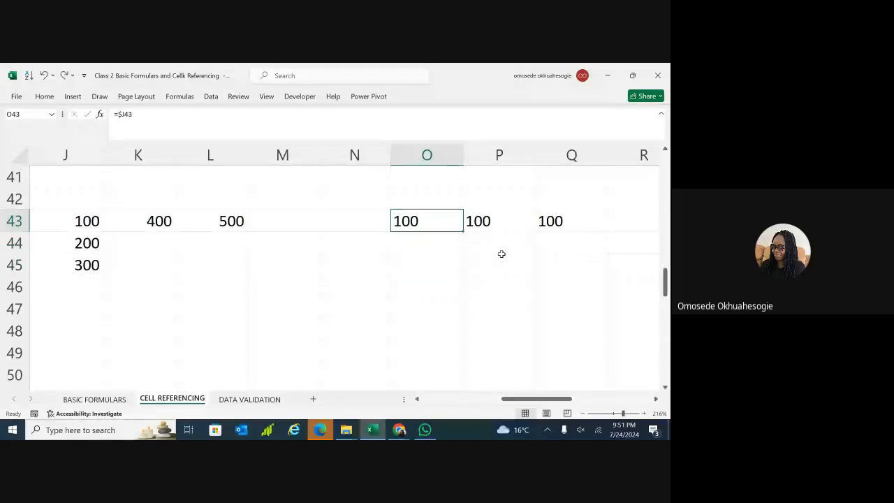
{"action": "key", "text": "ctrl+z"}
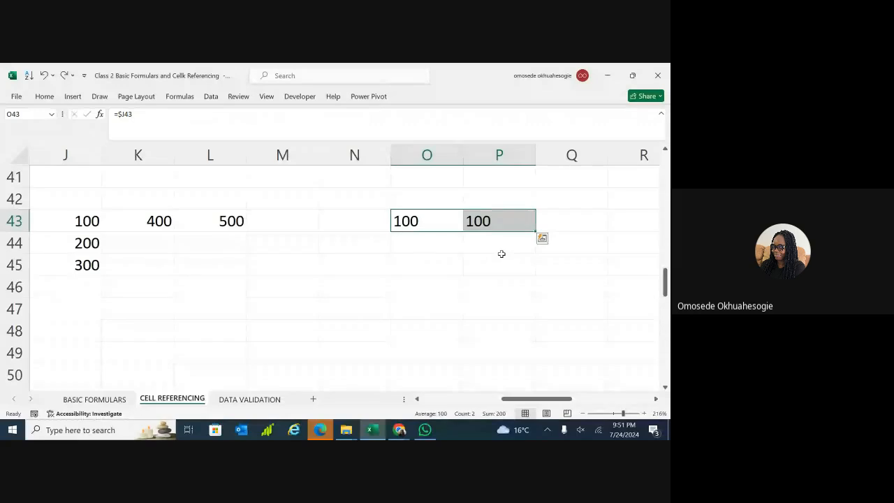
Undo the remaining copy in P43, leaving =$J43 only in O43.
{"action": "key", "text": "ctrl+z"}
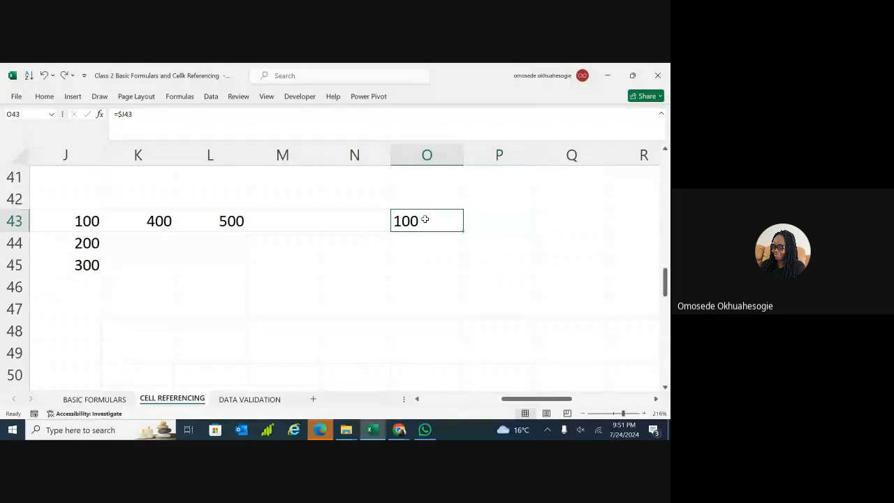
{"action": "double_click", "coordinate": [425, 219]}
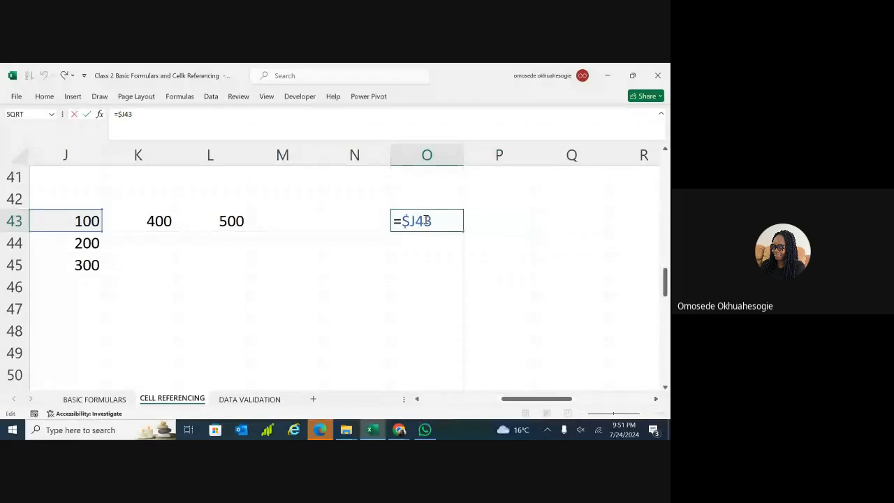
{"action": "left_click_drag", "start_coordinate": [231, 244], "coordinate": [118, 235]}
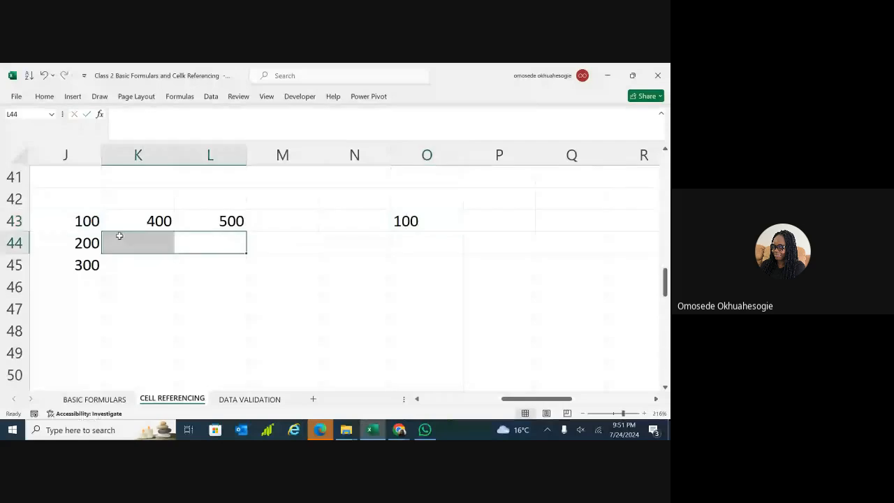
{"action": "left_click", "coordinate": [234, 288]}
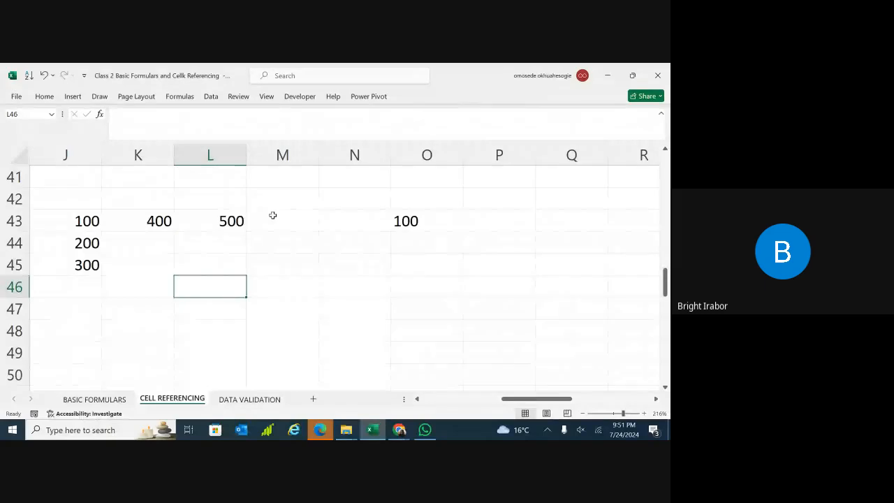
Edit O43's formula to drop the column lock and begin the row-locked reference J$43.
{"action": "double_click", "coordinate": [438, 224]}
{"action": "left_click_drag", "start_coordinate": [435, 223], "coordinate": [412, 225]}
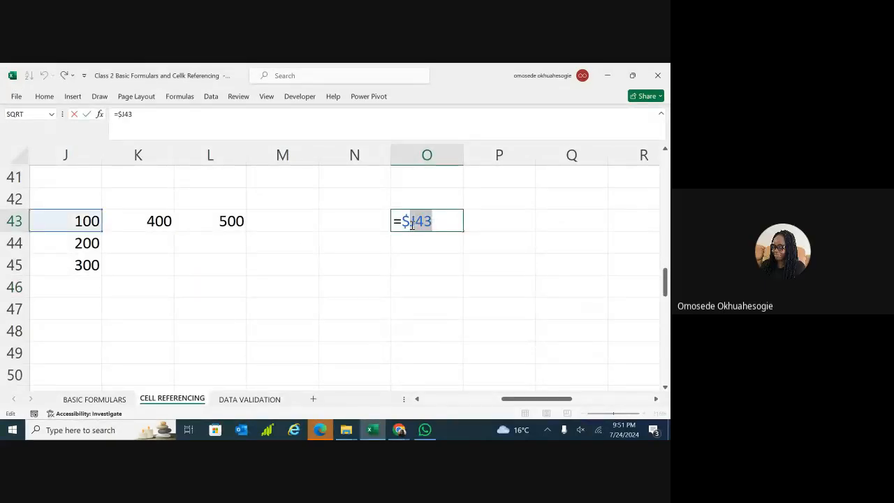
{"action": "left_click", "coordinate": [412, 224]}
{"action": "key", "text": "BackSpace"}
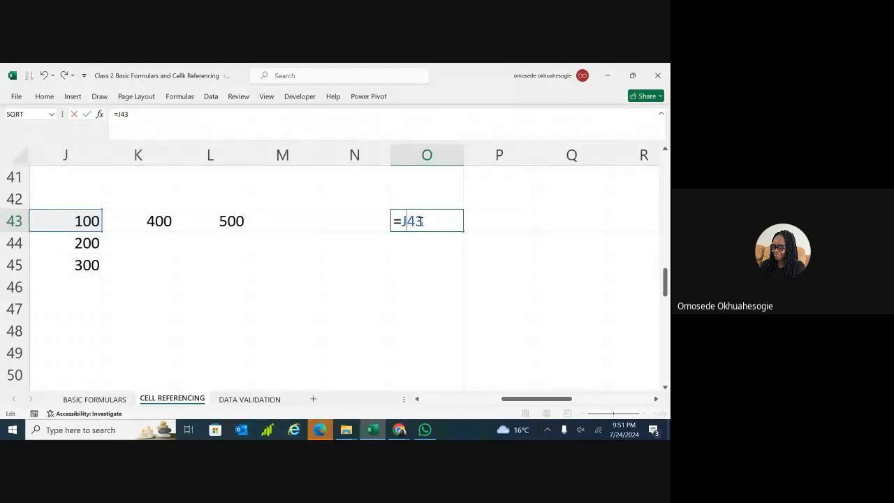
{"action": "key", "text": "shift+Left"}
{"action": "key", "text": "shift+Left"}
{"action": "type", "text": "$"}
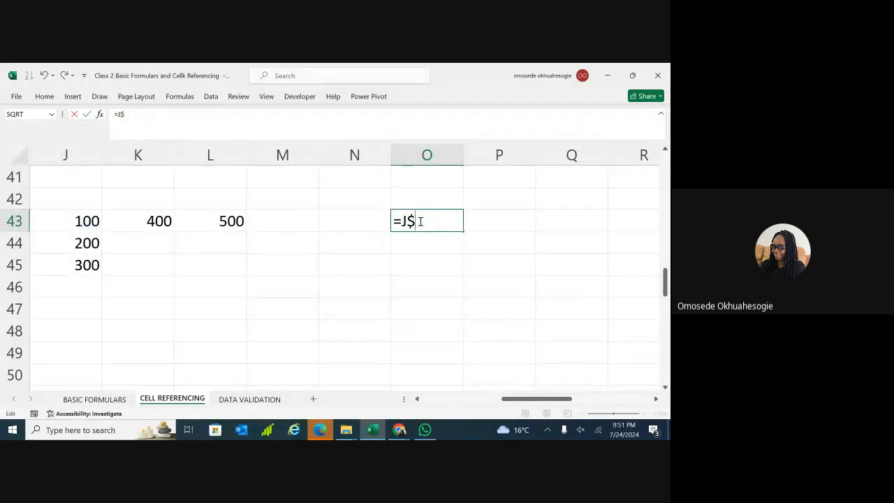
{"action": "type", "text": "43"}
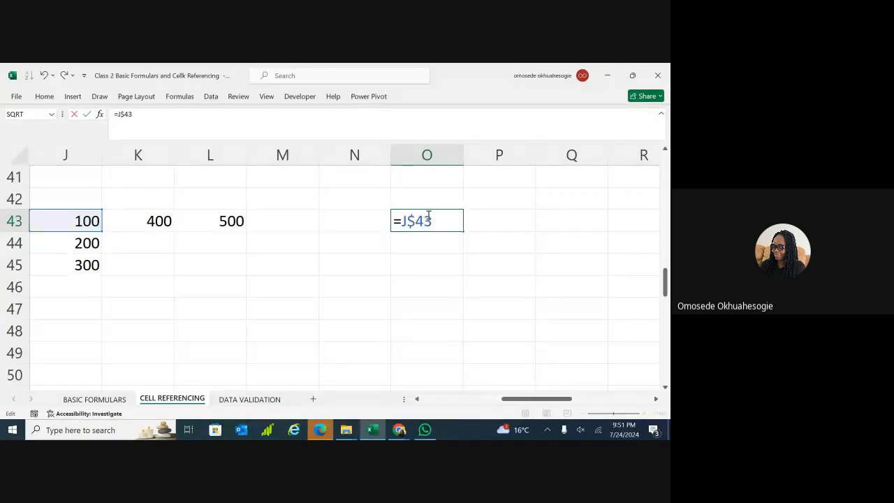
Commit =J$43 in O43 and fill it down to O45, showing 100 in each cell.
{"action": "key", "text": "Return"}
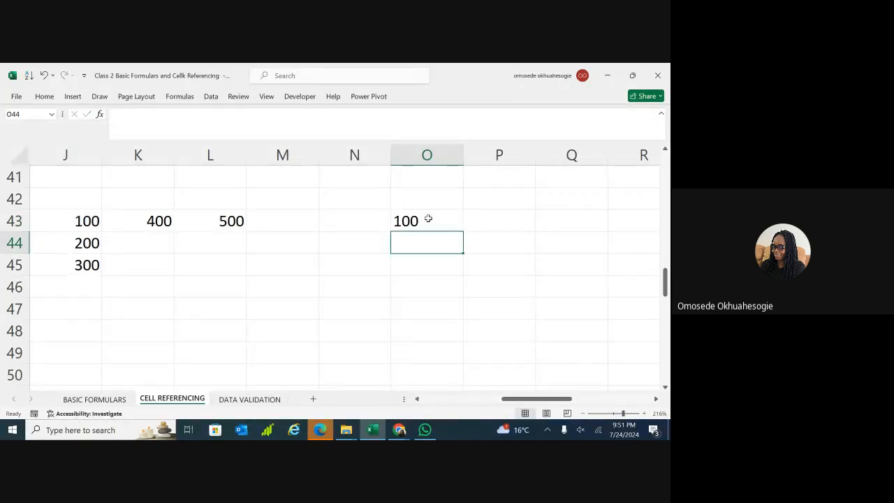
{"action": "left_click", "coordinate": [432, 222]}
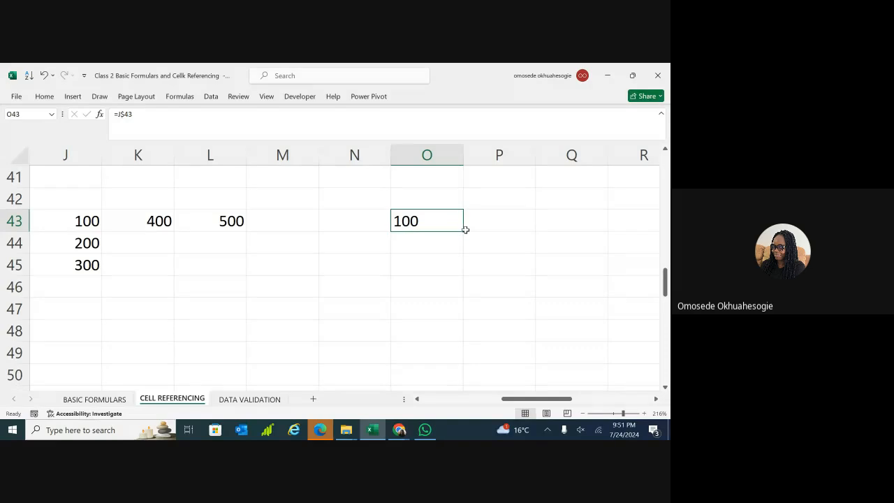
{"action": "left_click_drag", "start_coordinate": [462, 231], "coordinate": [461, 267]}
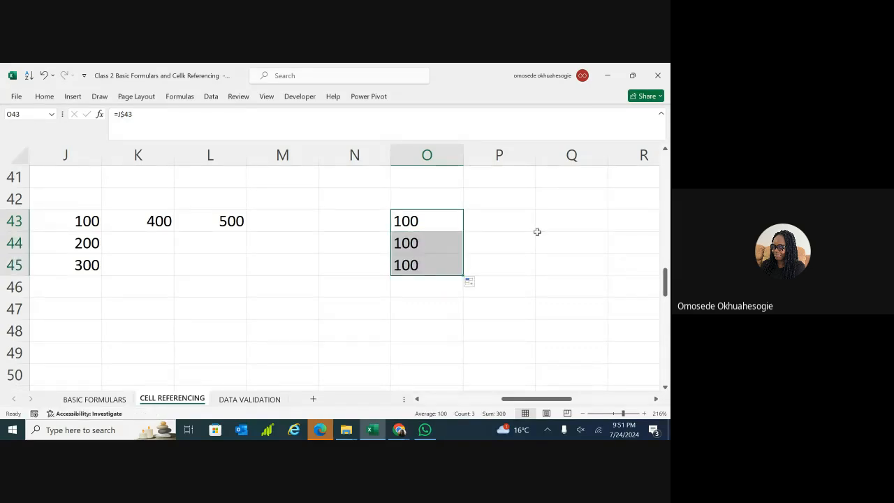
{"action": "left_click", "coordinate": [489, 262]}
Fill O43's formula right to Q43, showing 400 and 500, and zoom out.
{"action": "left_click", "coordinate": [451, 225]}
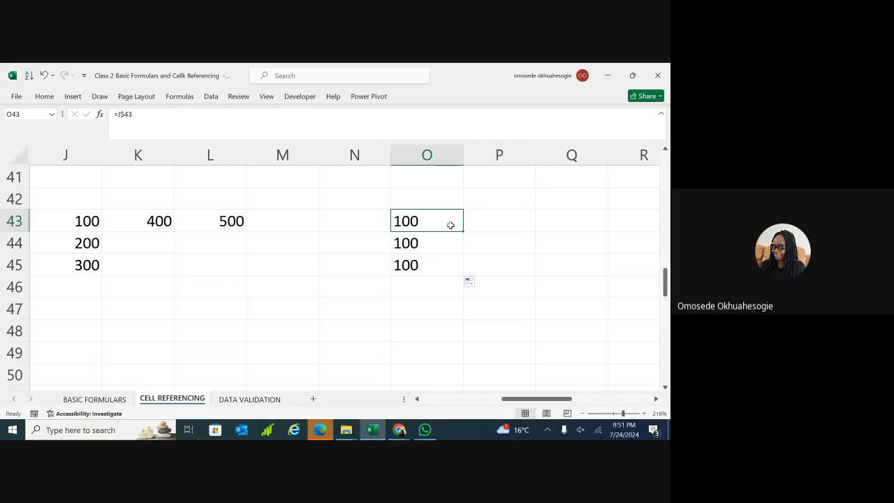
{"action": "left_click_drag", "start_coordinate": [461, 229], "coordinate": [575, 229]}
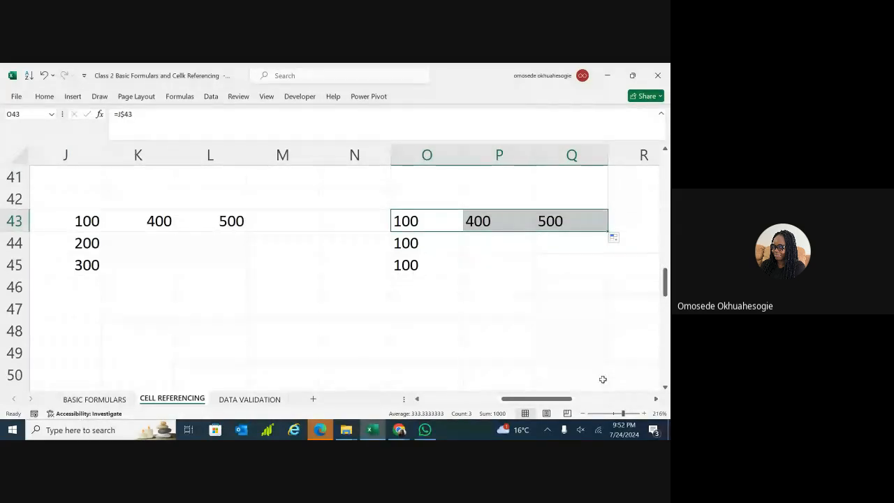
{"action": "left_click", "coordinate": [611, 414]}
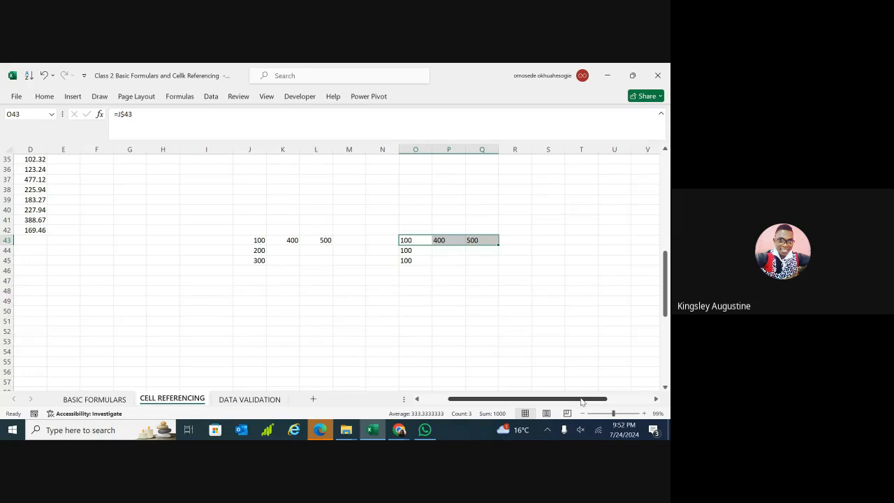
Clear the old relative and absolute referencing examples in F21:O31.
{"action": "left_click_drag", "start_coordinate": [582, 402], "coordinate": [525, 412]}
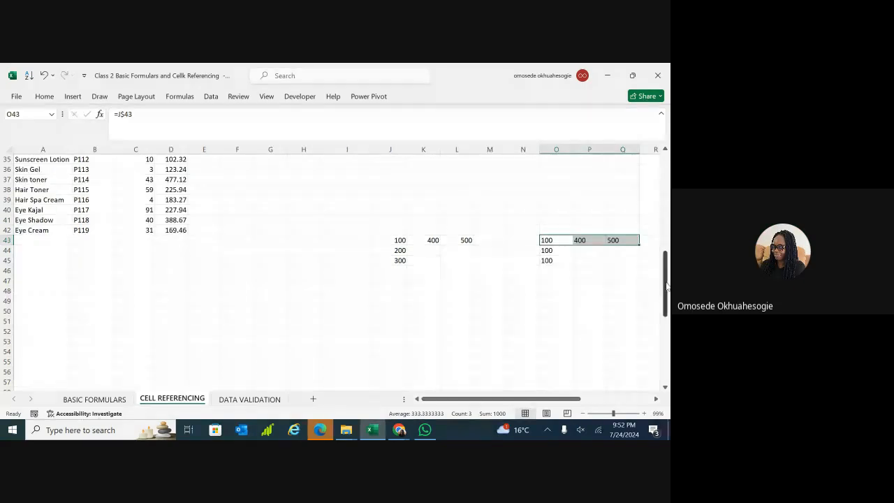
{"action": "left_click_drag", "start_coordinate": [668, 287], "coordinate": [668, 239]}
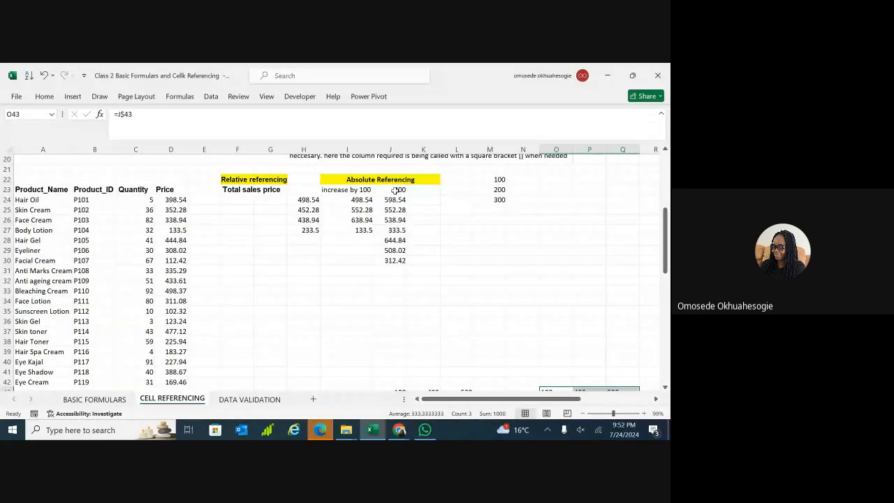
{"action": "left_click_drag", "start_coordinate": [395, 200], "coordinate": [393, 261]}
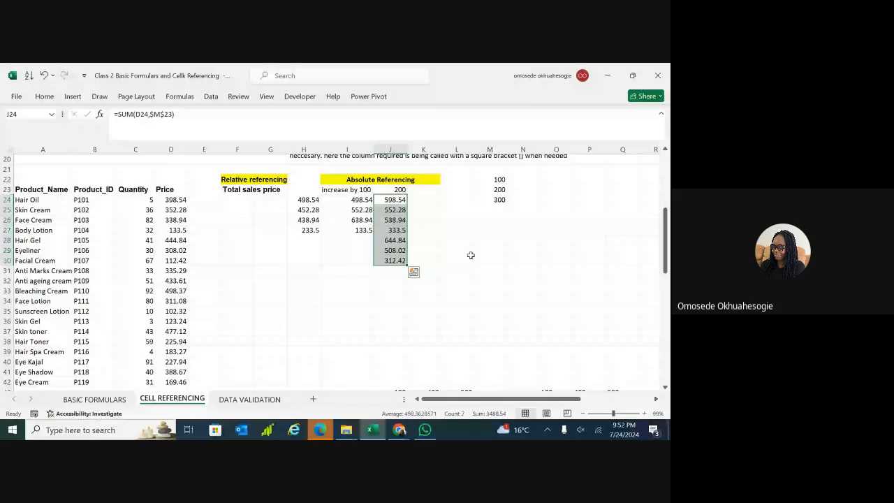
{"action": "left_click", "coordinate": [237, 177]}
{"action": "left_click", "coordinate": [531, 243]}
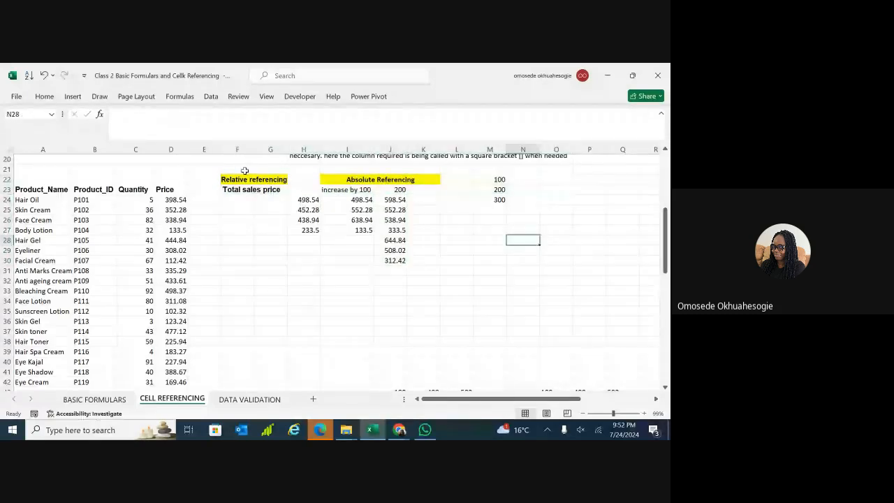
{"action": "left_click_drag", "start_coordinate": [245, 171], "coordinate": [567, 278]}
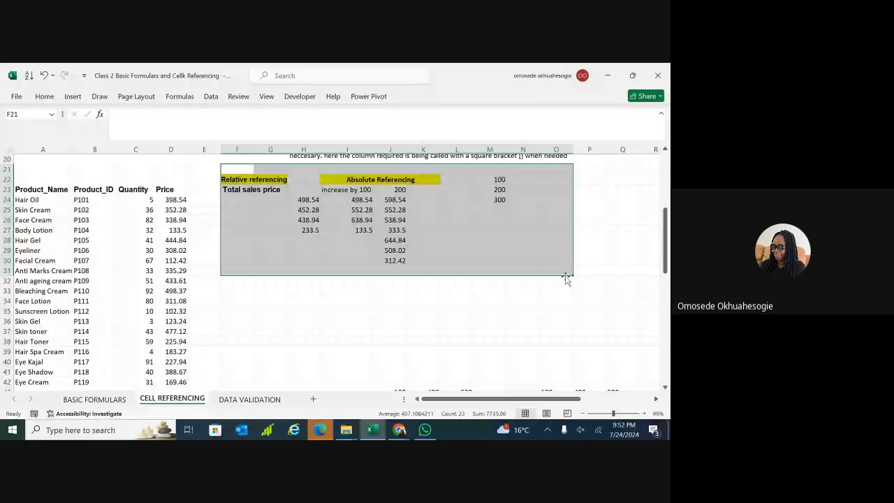
{"action": "key", "text": "Delete"}
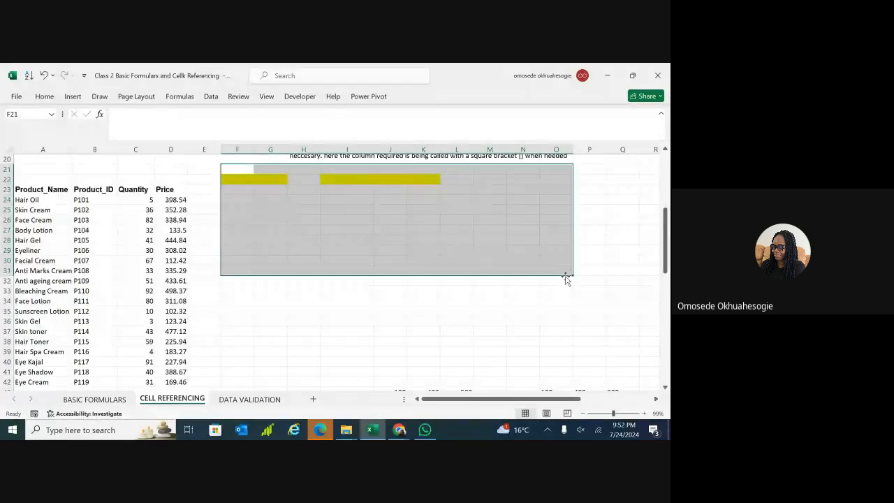
{"action": "left_click", "coordinate": [343, 341]}
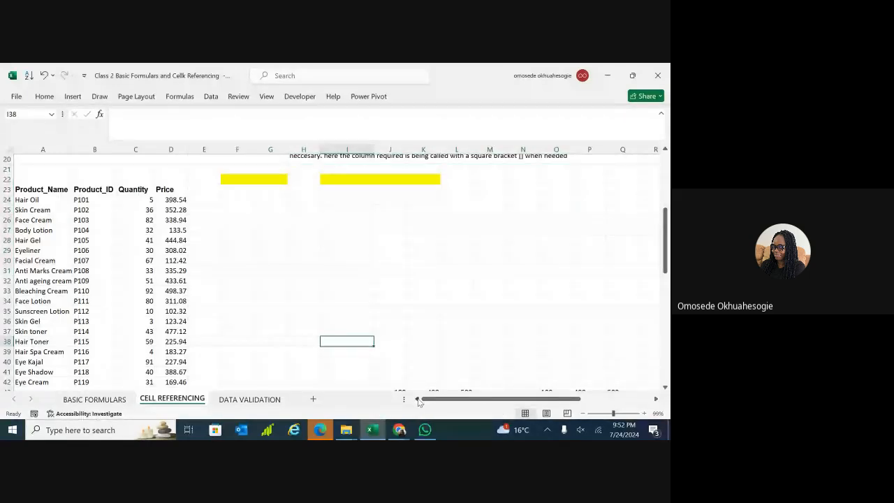
From cell B28, bring up Create Table for $A$23:$D$42 with headers using Ctrl+T.
{"action": "left_click_drag", "start_coordinate": [667, 241], "coordinate": [665, 210]}
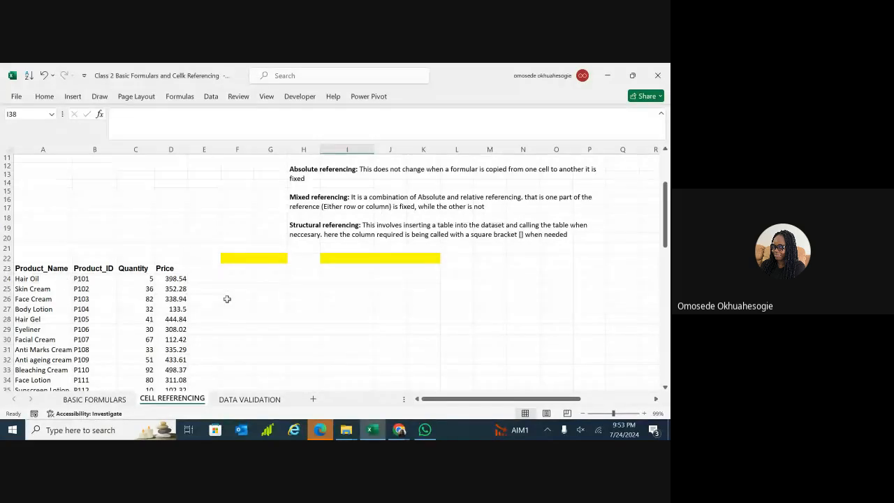
{"action": "left_click", "coordinate": [83, 318]}
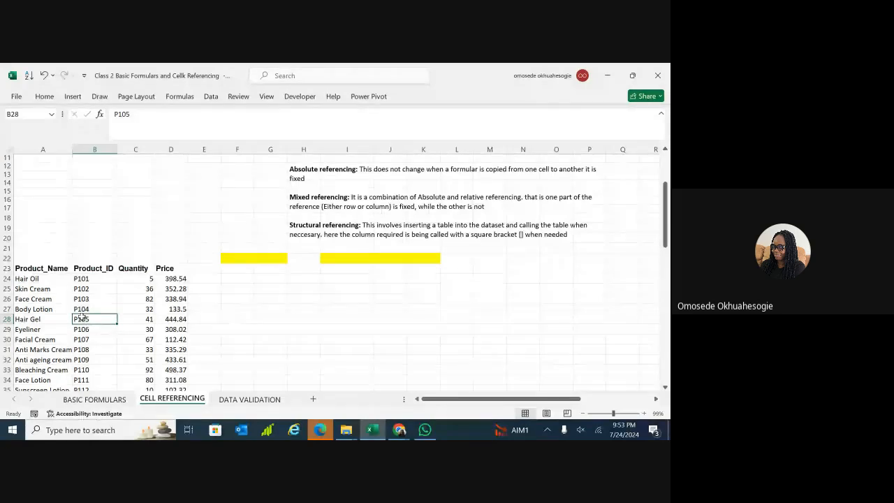
{"action": "key", "text": "ctrl+t"}
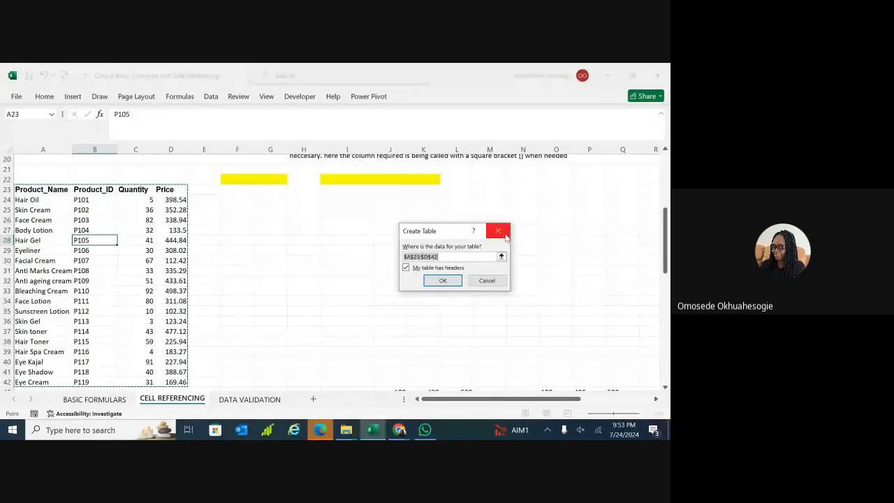
Close Create Table without applying it, then select cells B30, B34 and A32 in the data.
{"action": "left_click", "coordinate": [498, 231]}
{"action": "left_click", "coordinate": [496, 230]}
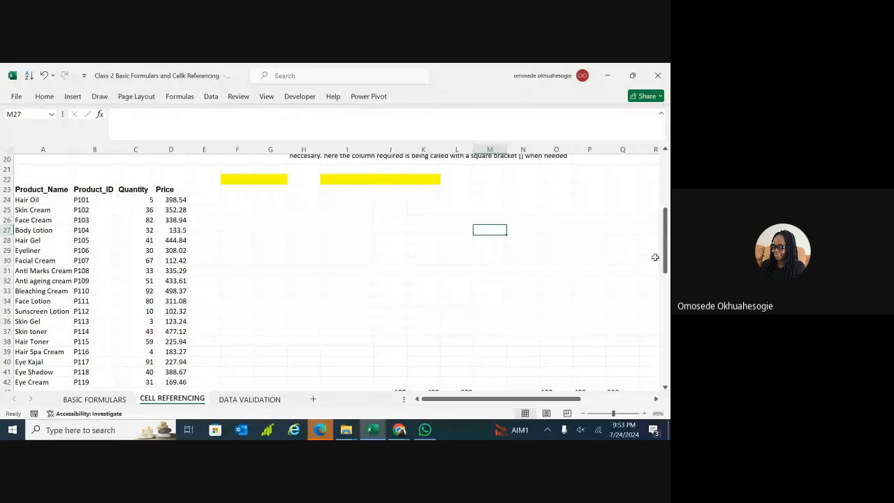
{"action": "left_click_drag", "start_coordinate": [665, 257], "coordinate": [666, 258]}
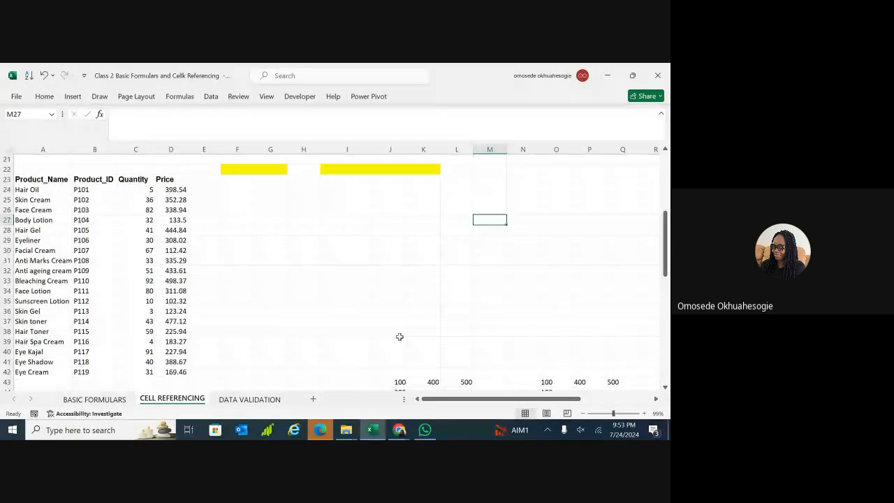
{"action": "left_click", "coordinate": [83, 249]}
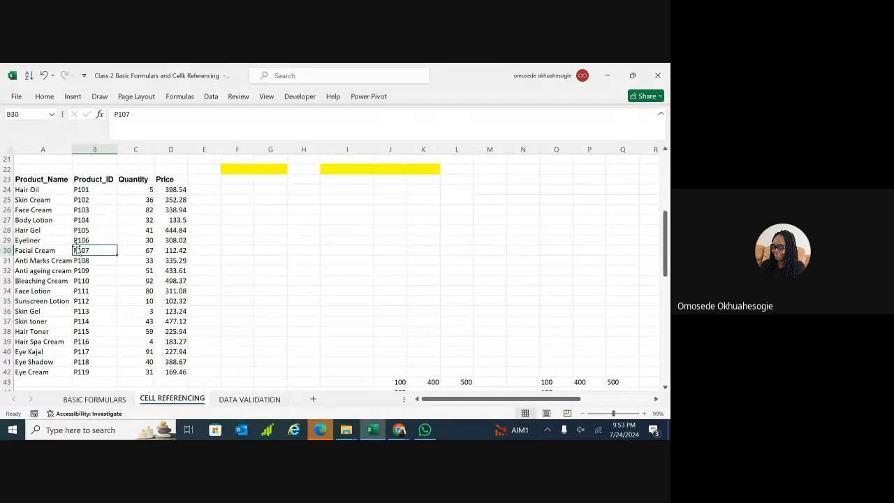
{"action": "key", "text": "Down"}
{"action": "key", "text": "Down"}
{"action": "key", "text": "Down"}
{"action": "key", "text": "Down"}
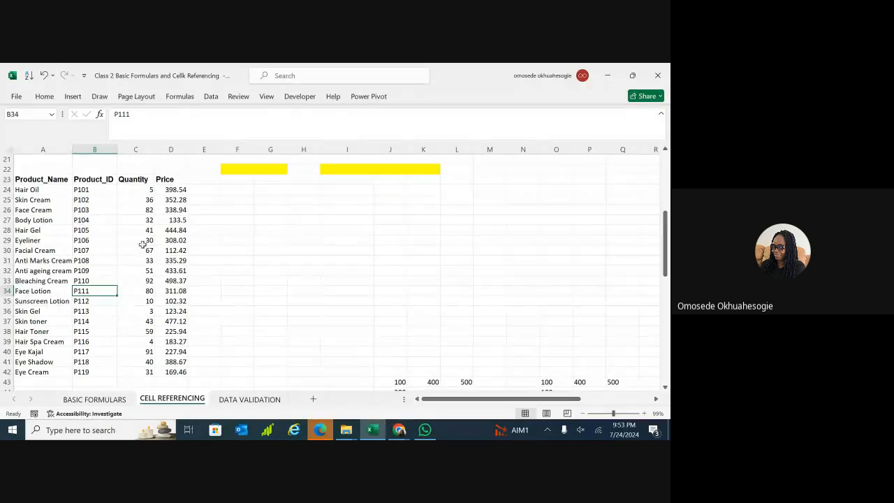
{"action": "left_click", "coordinate": [31, 270]}
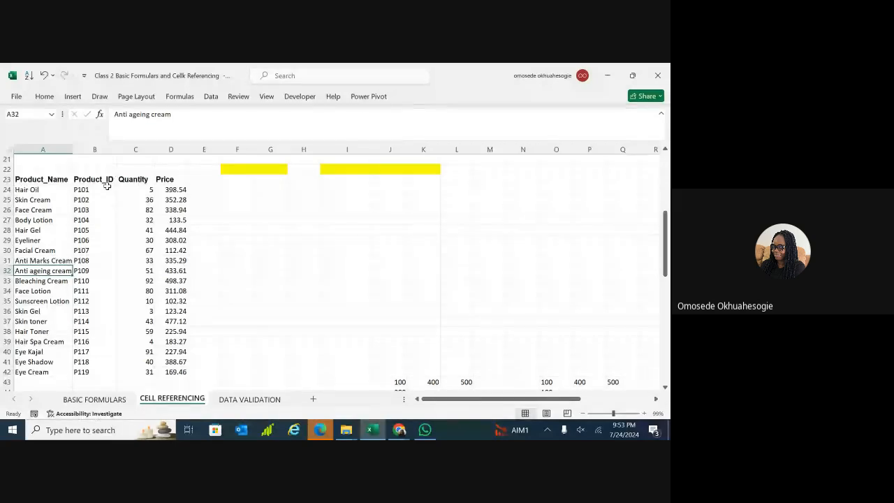
Note 'ctr-t' in F28, then bring up Create Table for the product data A23:D42.
{"action": "left_click", "coordinate": [90, 230]}
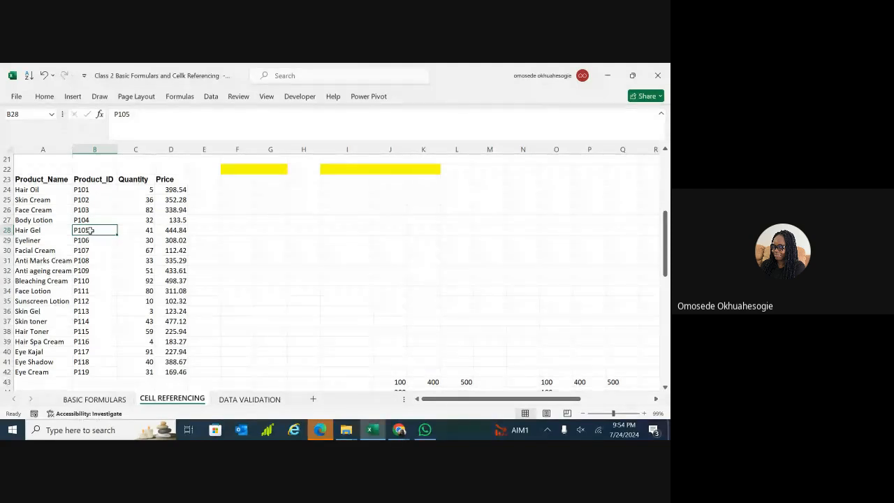
{"action": "left_click", "coordinate": [230, 230]}
{"action": "type", "text": "ctr"}
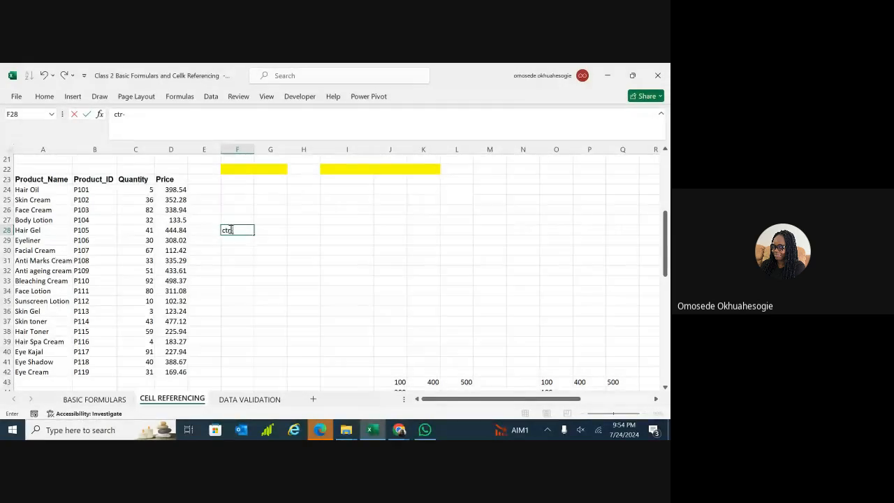
{"action": "type", "text": "-t"}
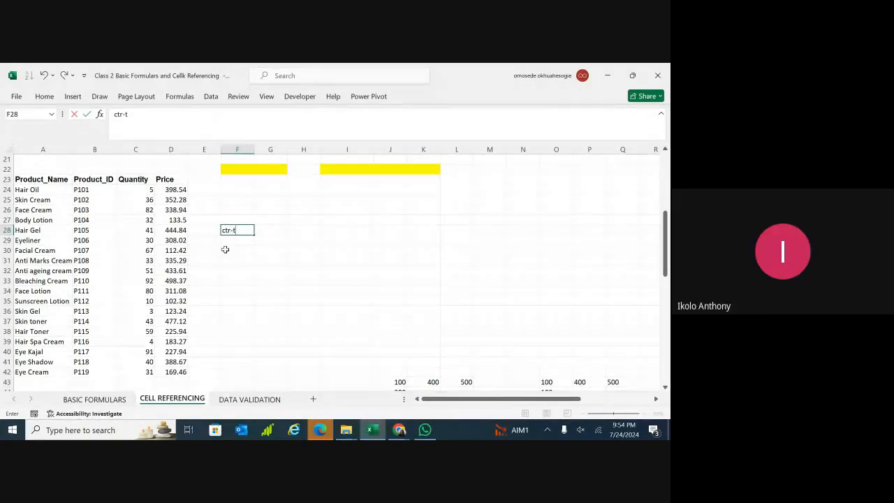
{"action": "left_click", "coordinate": [226, 249]}
{"action": "left_click", "coordinate": [105, 249]}
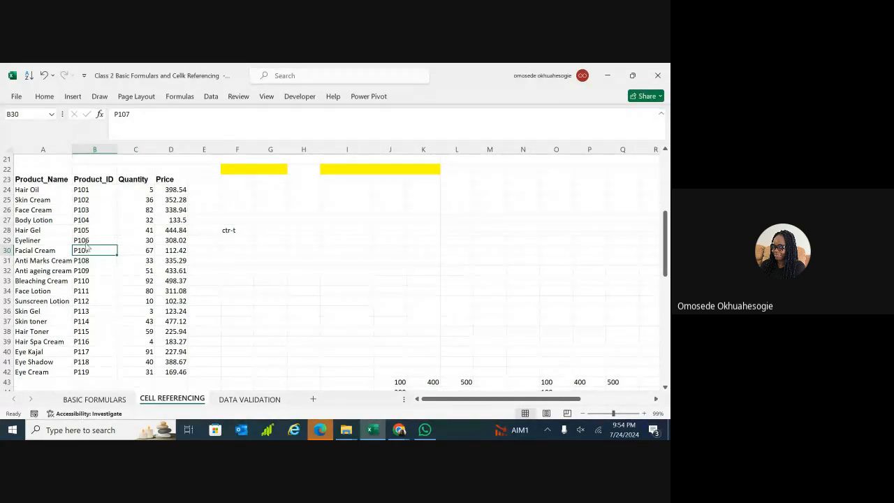
{"action": "key", "text": "ctrl+t"}
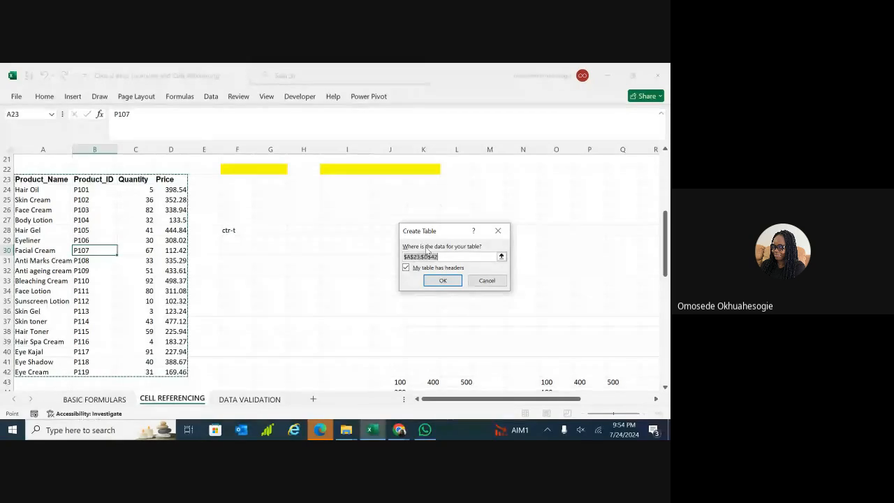
Dismiss the Create Table dialog twice without creating a table, zooming to 192%.
{"action": "left_click_drag", "start_coordinate": [444, 233], "coordinate": [268, 254]}
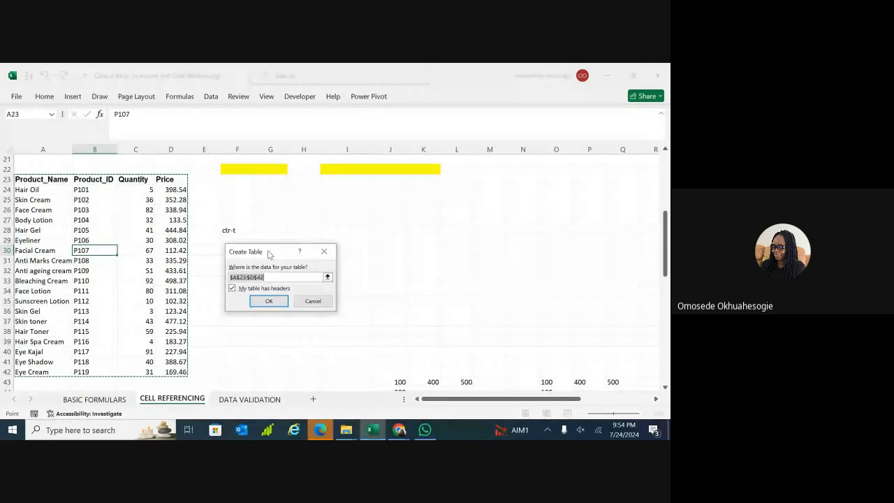
{"action": "left_click", "coordinate": [492, 290]}
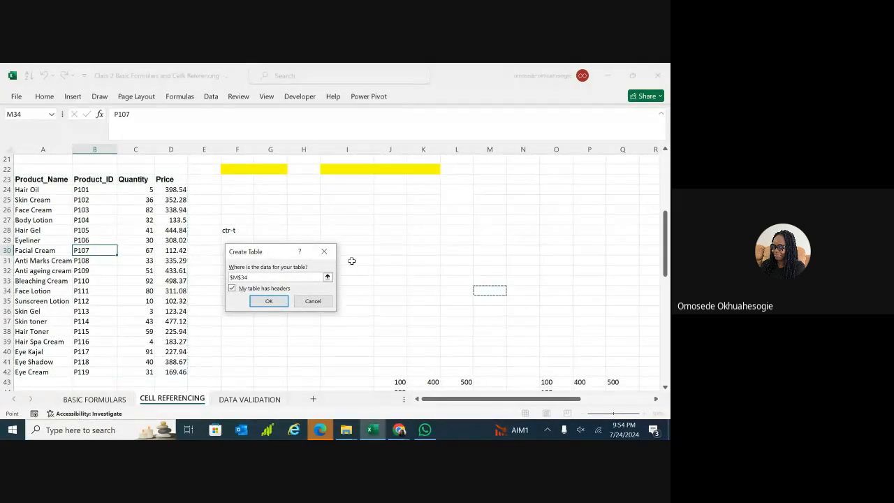
{"action": "key", "text": "Escape"}
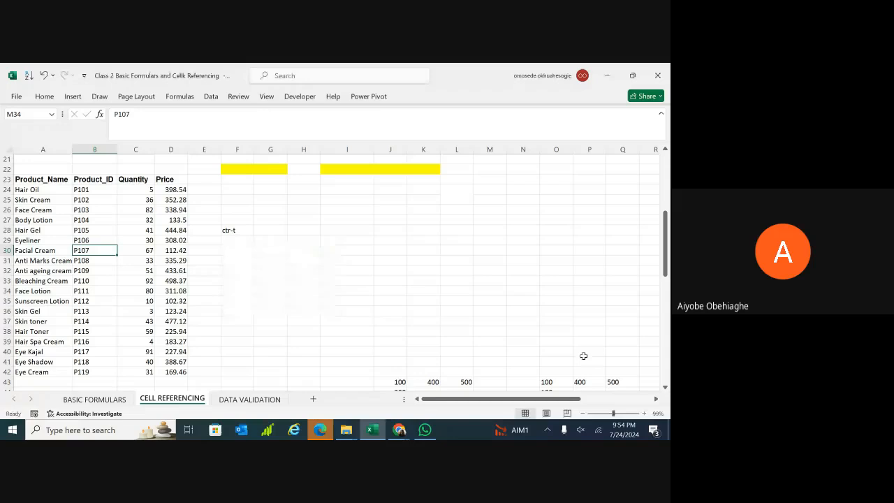
{"action": "left_click", "coordinate": [621, 413]}
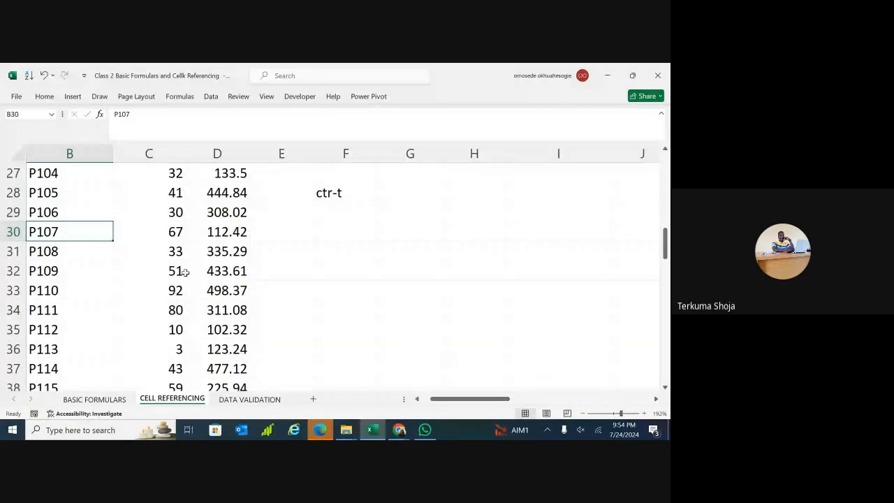
{"action": "left_click", "coordinate": [122, 239]}
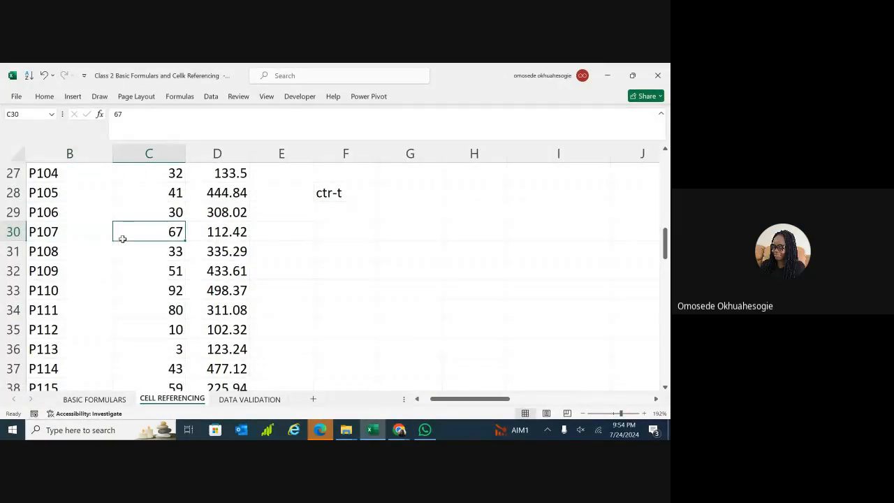
{"action": "key", "text": "ctrl+t"}
{"action": "left_click", "coordinate": [122, 239]}
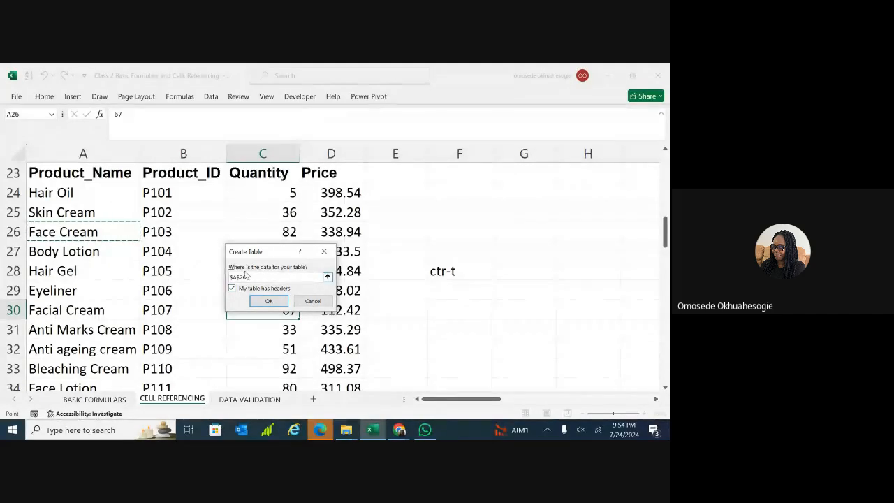
{"action": "left_click", "coordinate": [329, 253]}
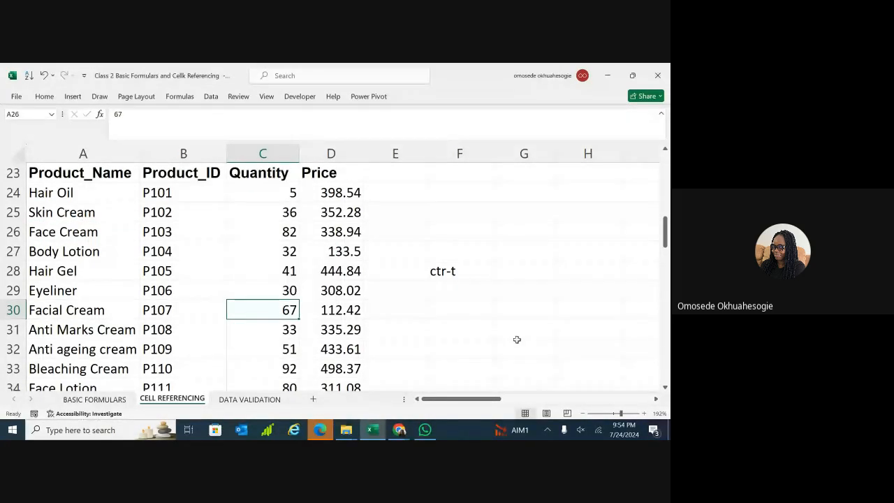
Set the zoom to 88% and select the Product_Name header cell A23.
{"action": "scroll", "coordinate": [428, 309], "scroll_direction": "down", "scroll_amount": 8, "text": "ctrl"}
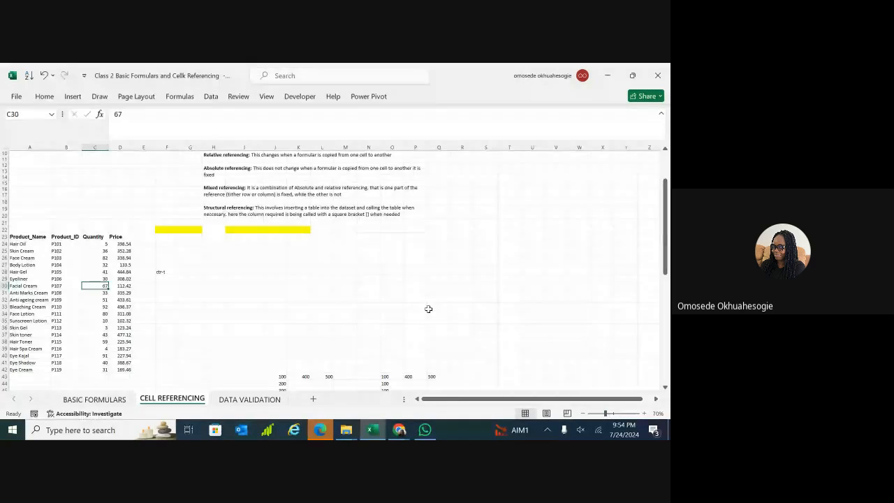
{"action": "left_click", "coordinate": [612, 414]}
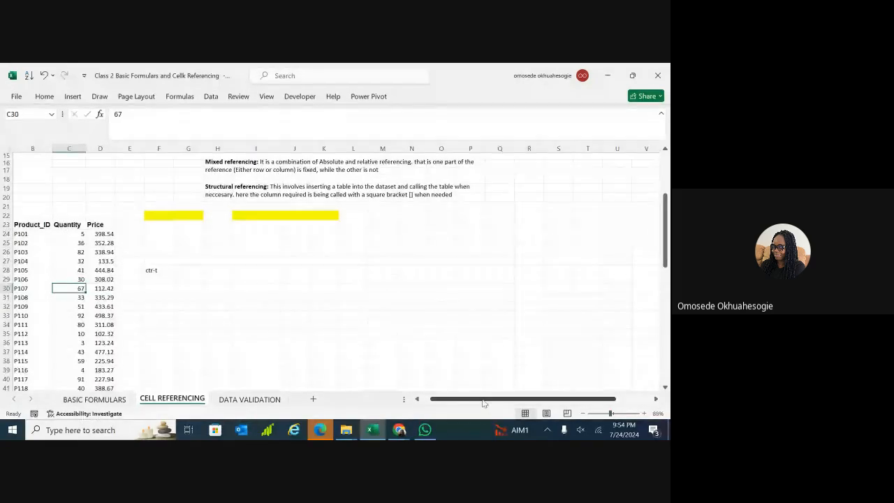
{"action": "left_click", "coordinate": [418, 399]}
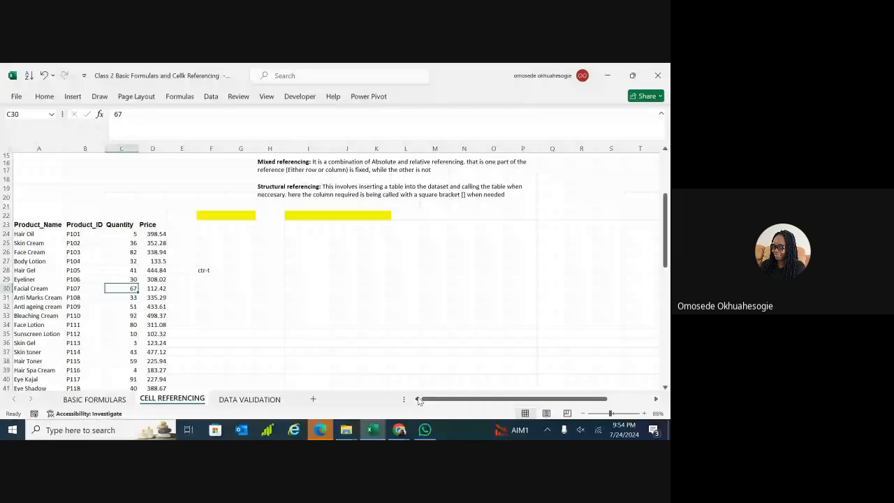
{"action": "left_click", "coordinate": [28, 225]}
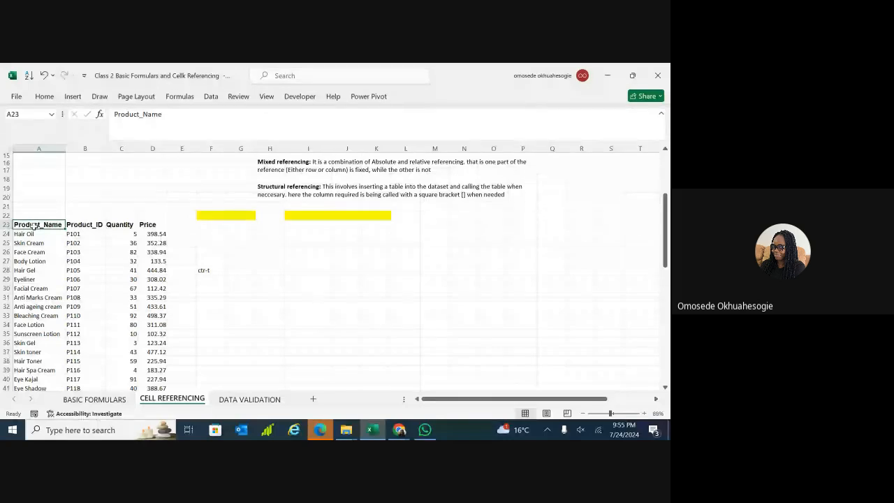
Select A23:D42 with Ctrl+Shift+arrows, try Ctrl+T, then close the prompt.
{"action": "key", "text": "ctrl+shift+Right"}
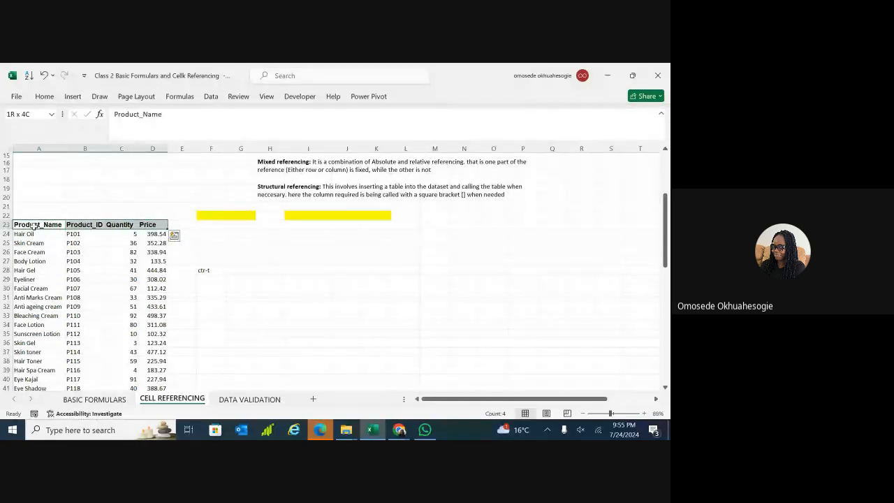
{"action": "key", "text": "ctrl+shift+Down"}
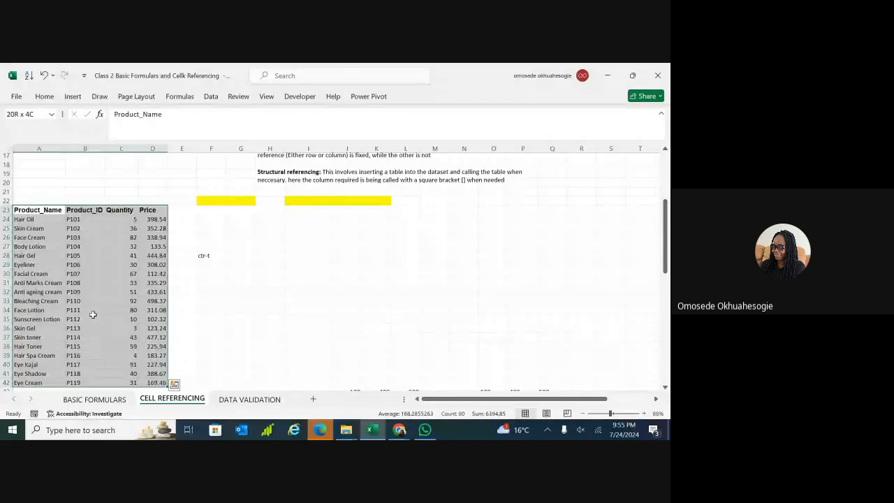
{"action": "key", "text": "ctrl+t"}
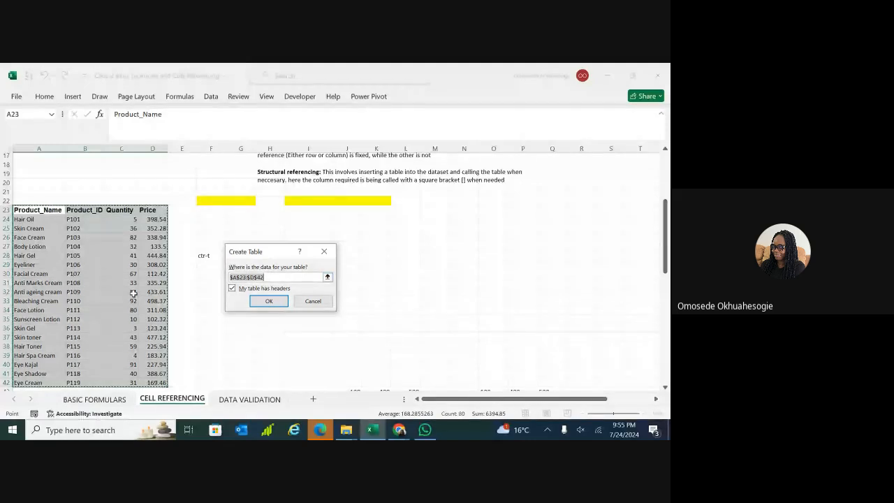
{"action": "left_click", "coordinate": [323, 253]}
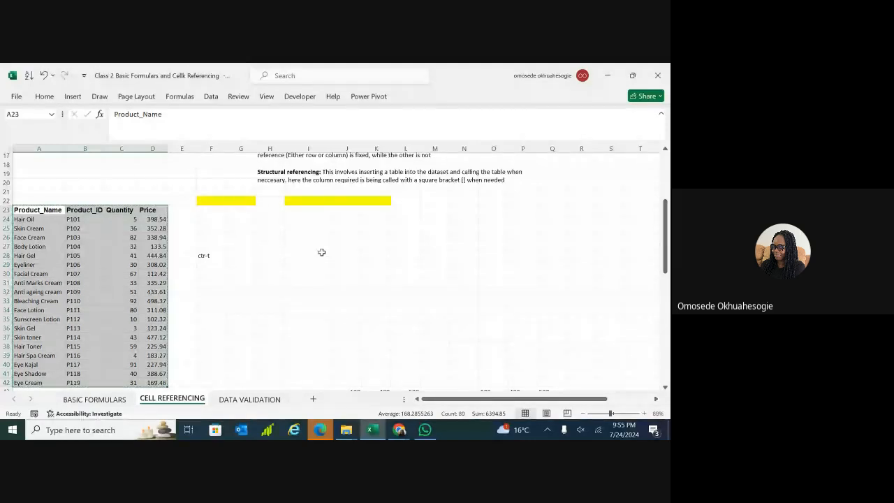
{"action": "left_click", "coordinate": [238, 282]}
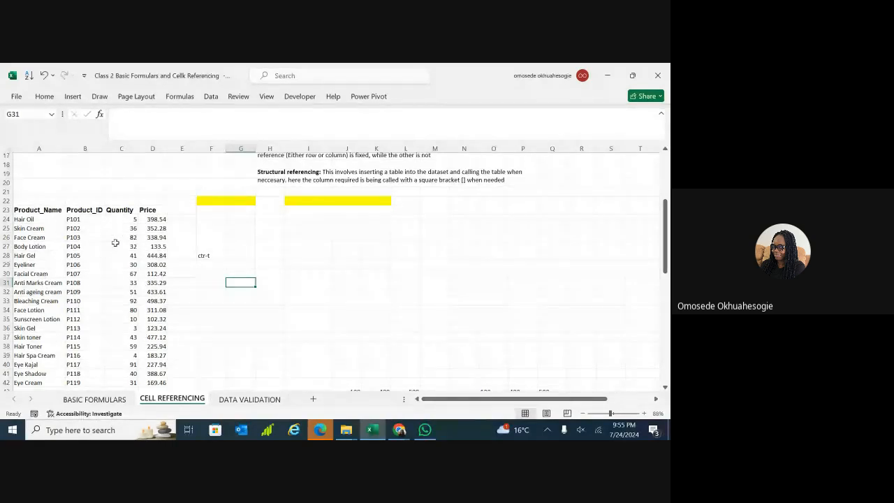
Convert A23:D42 into a table with headers via Insert > Table.
{"action": "left_click", "coordinate": [33, 211]}
{"action": "key", "text": "ctrl+a"}
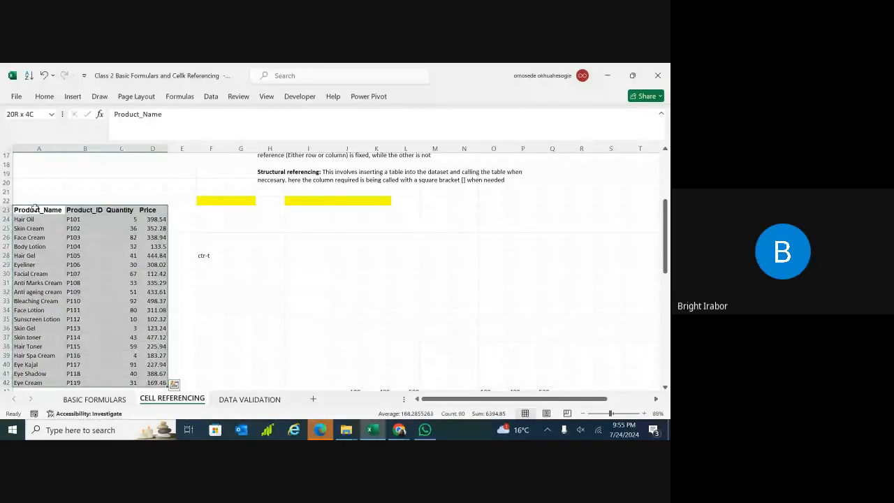
{"action": "left_click", "coordinate": [73, 96]}
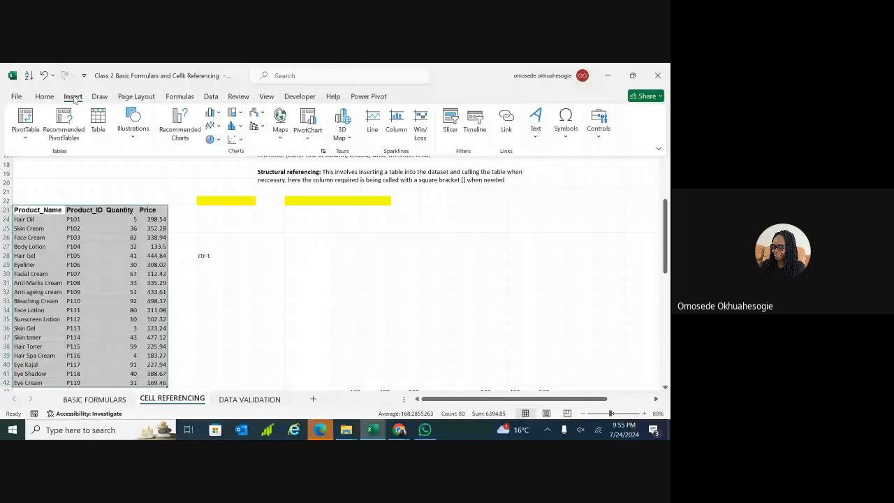
{"action": "left_click", "coordinate": [98, 123]}
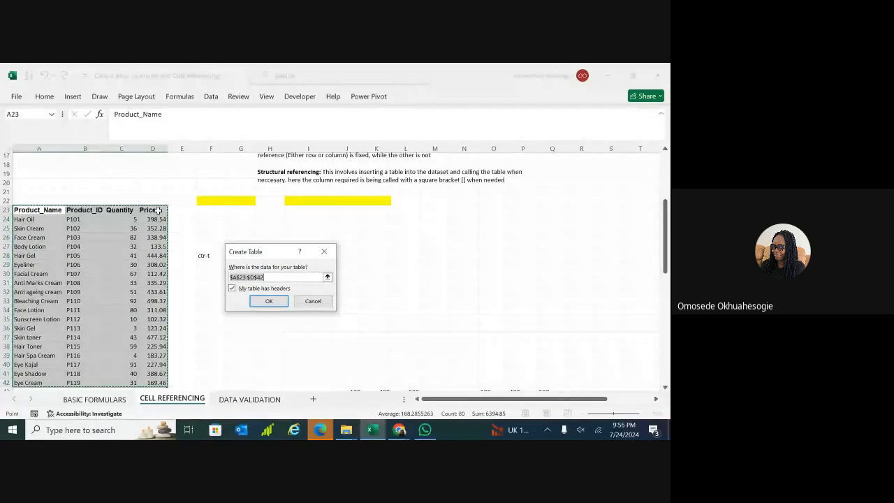
{"action": "left_click", "coordinate": [269, 302]}
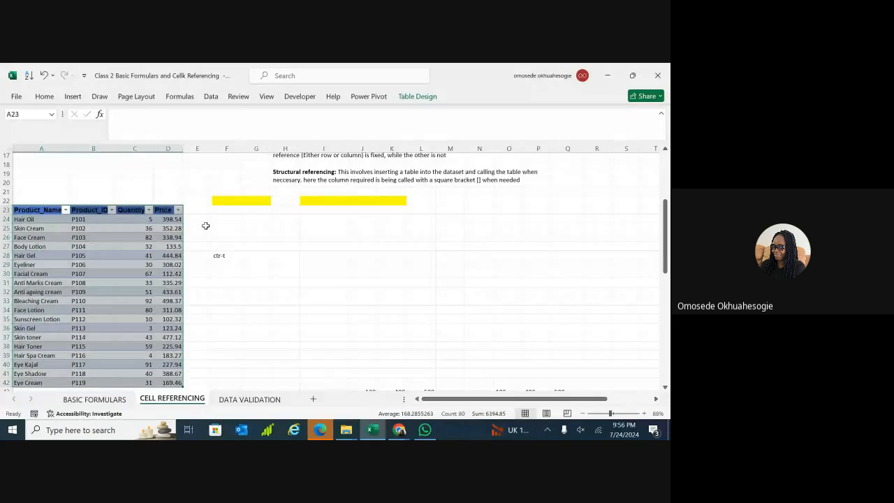
Undo the table and recreate it with 'My table has headers' unticked.
{"action": "key", "text": "ctrl+z"}
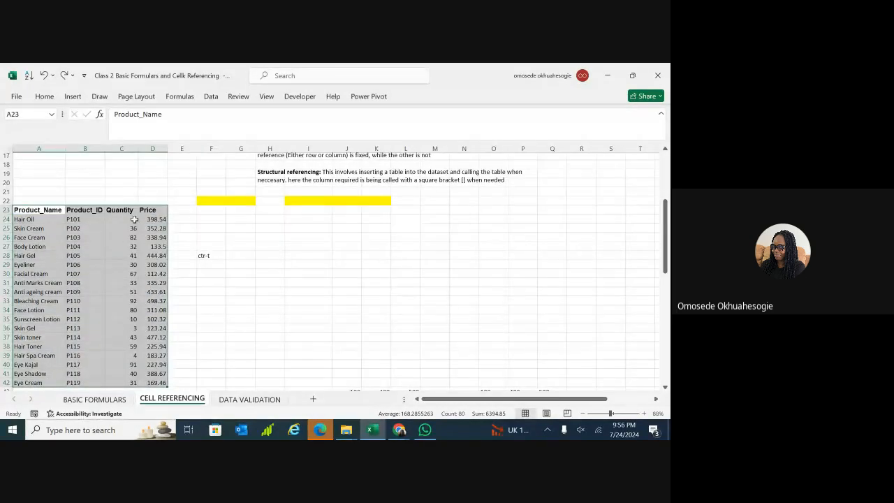
{"action": "left_click", "coordinate": [73, 97]}
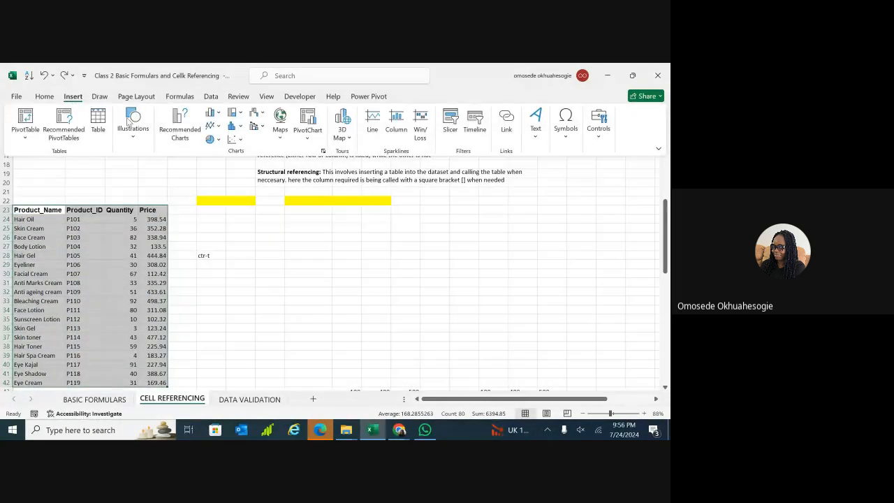
{"action": "left_click", "coordinate": [98, 120]}
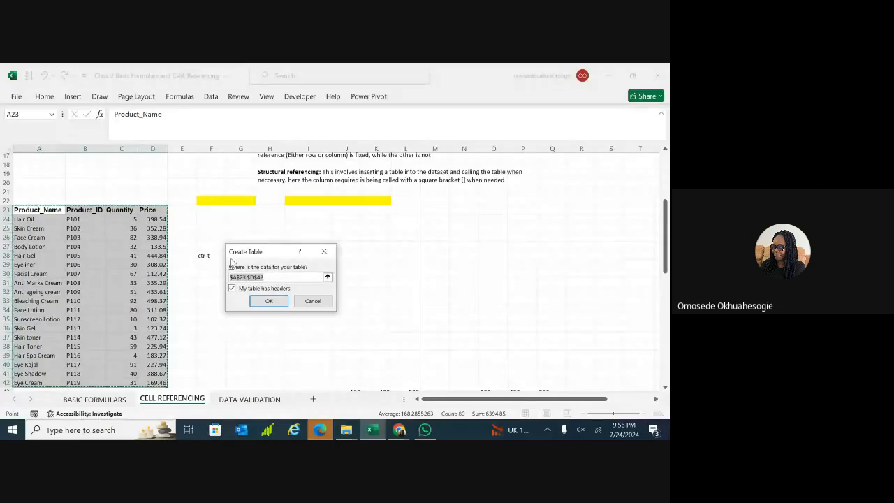
{"action": "left_click", "coordinate": [232, 289]}
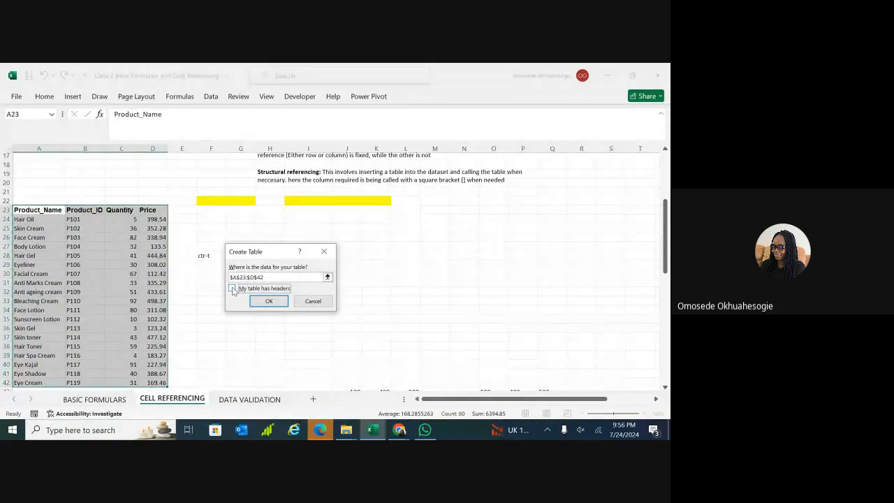
{"action": "left_click", "coordinate": [270, 301]}
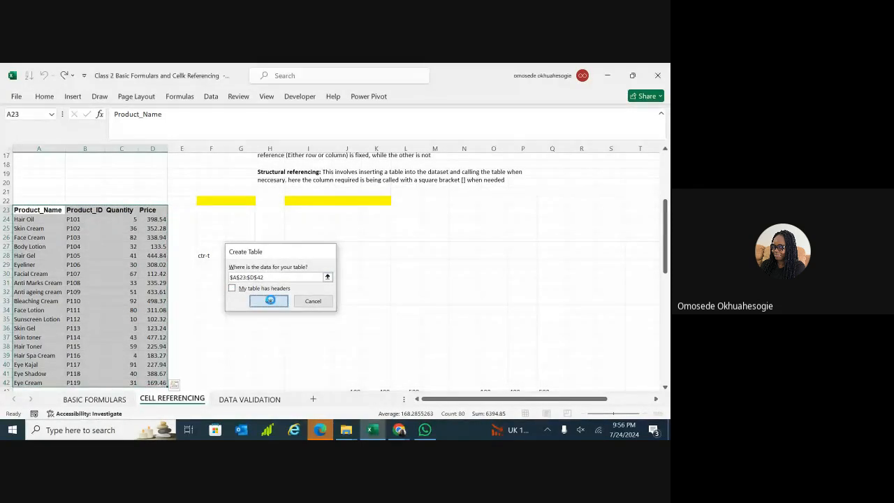
{"action": "left_click", "coordinate": [203, 231]}
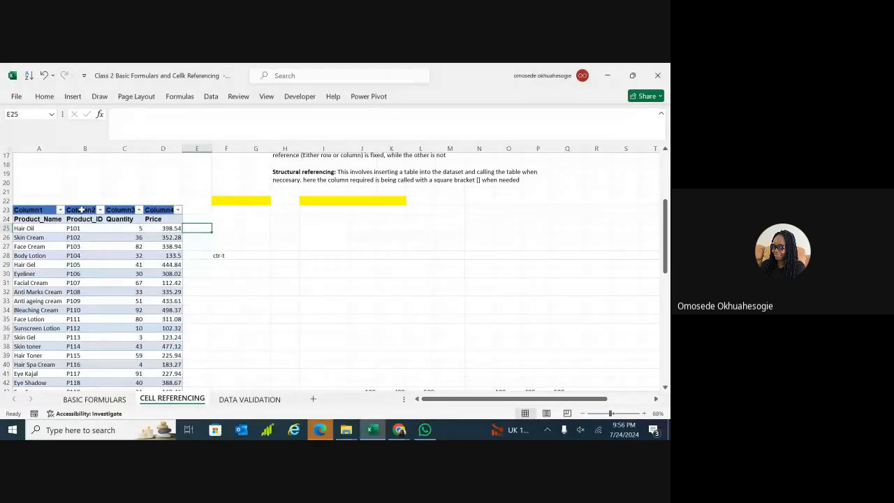
Check the Column1–Column4 table top to bottom, then undo it.
{"action": "left_click", "coordinate": [28, 212]}
{"action": "key", "text": "ctrl+Down"}
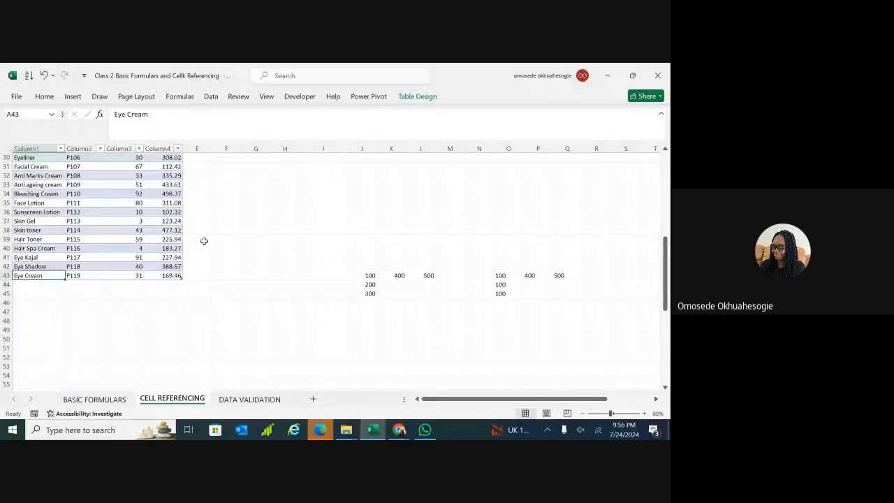
{"action": "key", "text": "ctrl+Up"}
{"action": "scroll", "coordinate": [33, 224], "scroll_direction": "up", "scroll_amount": 2}
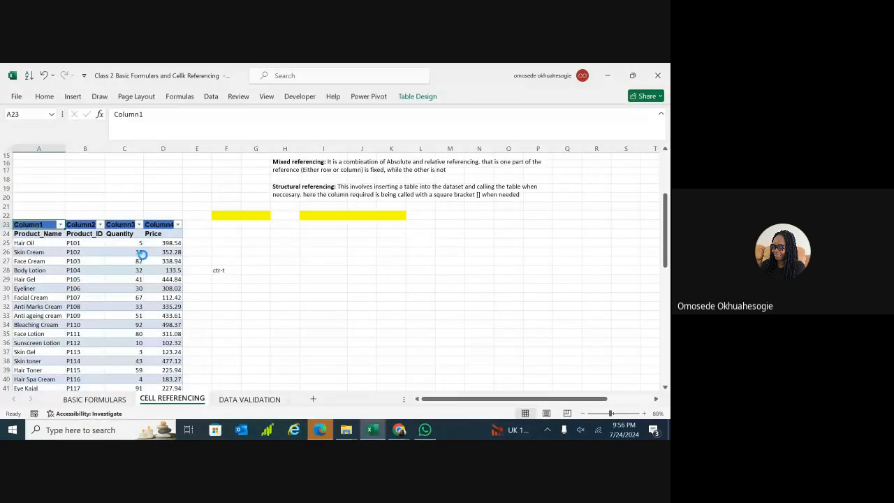
{"action": "key", "text": "ctrl+z"}
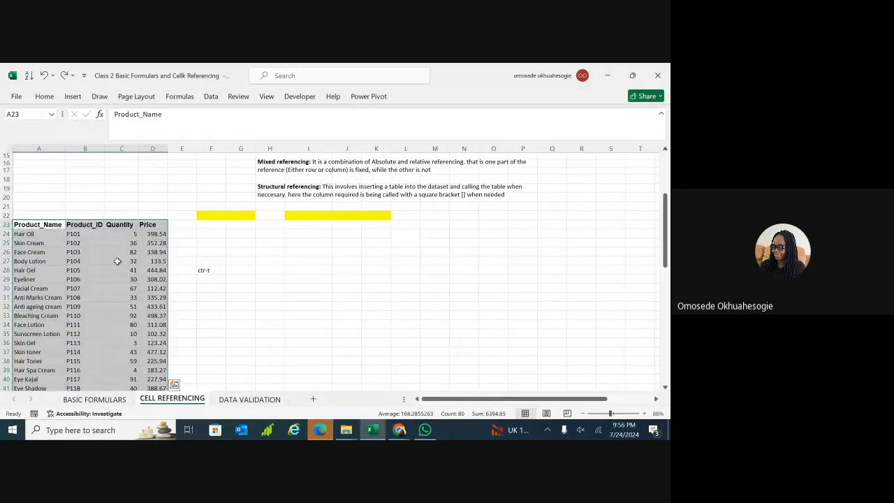
Recreate the table on $A$23:$D$42 with 'My table has headers' kept ticked.
{"action": "left_click", "coordinate": [73, 97]}
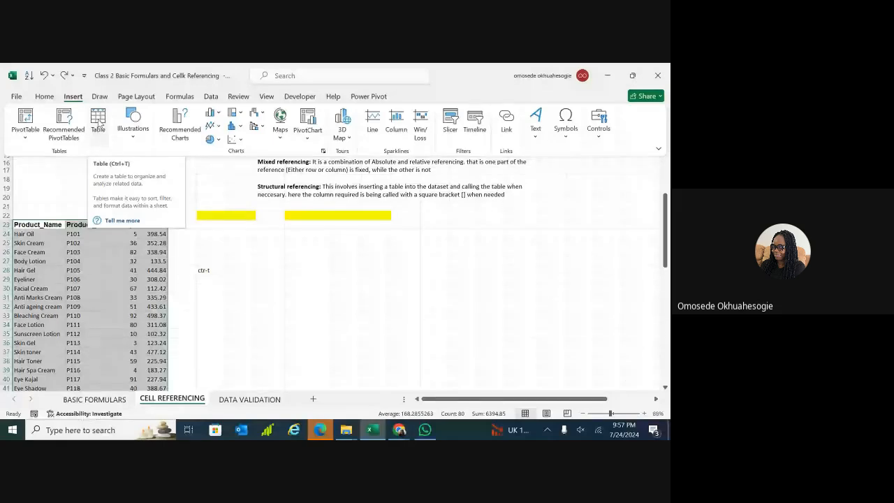
{"action": "left_click", "coordinate": [98, 123]}
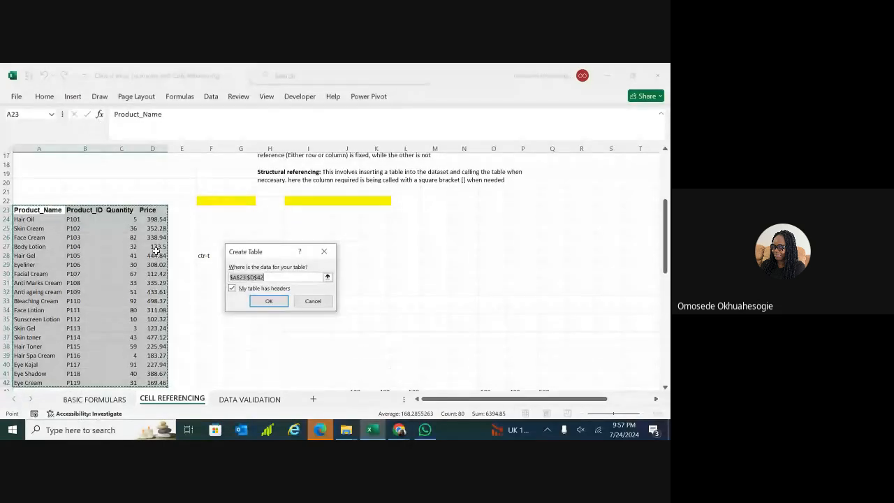
{"action": "left_click", "coordinate": [258, 300]}
{"action": "left_click_drag", "start_coordinate": [261, 298], "coordinate": [258, 253]}
{"action": "left_click", "coordinate": [257, 254]}
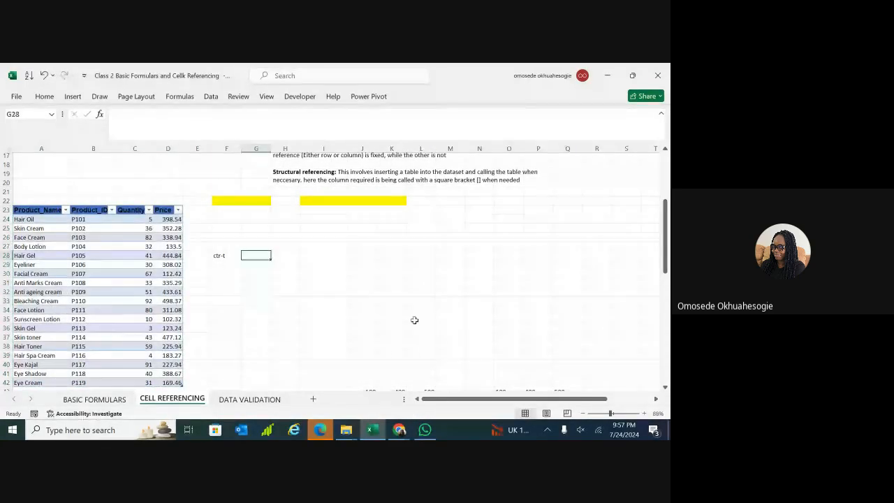
Zoom the sheet to 144% and move among the empty cells beside the table.
{"action": "left_click", "coordinate": [617, 414]}
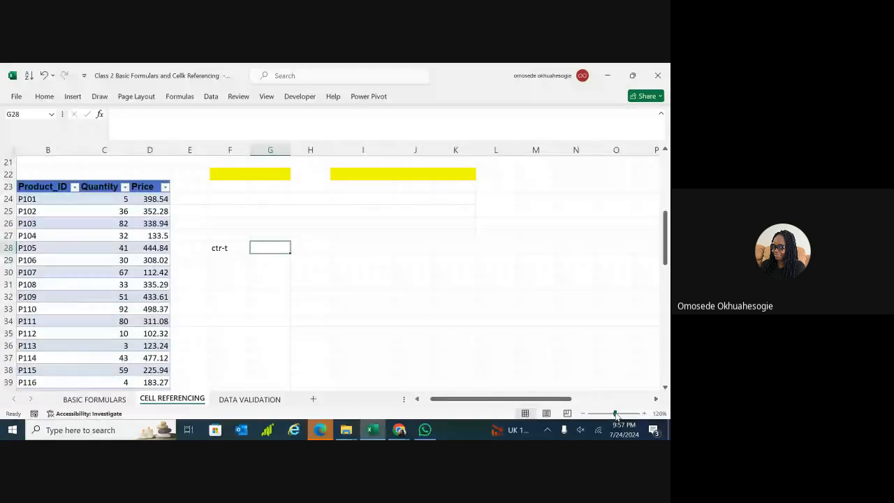
{"action": "left_click_drag", "start_coordinate": [552, 399], "coordinate": [543, 399]}
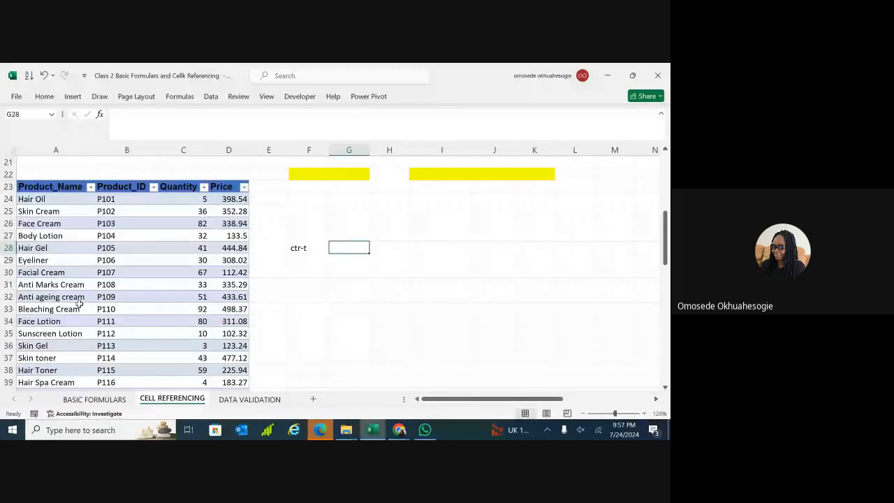
{"action": "scroll", "coordinate": [163, 313], "scroll_direction": "down", "scroll_amount": 1}
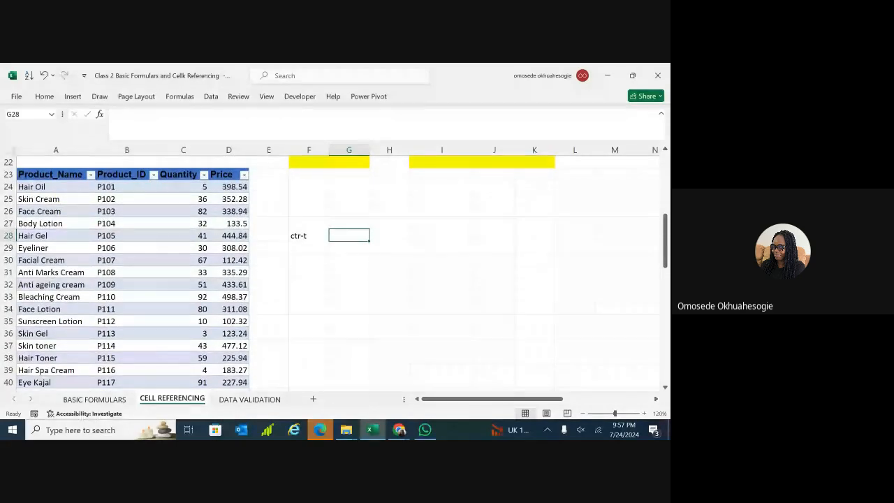
{"action": "left_click", "coordinate": [441, 248]}
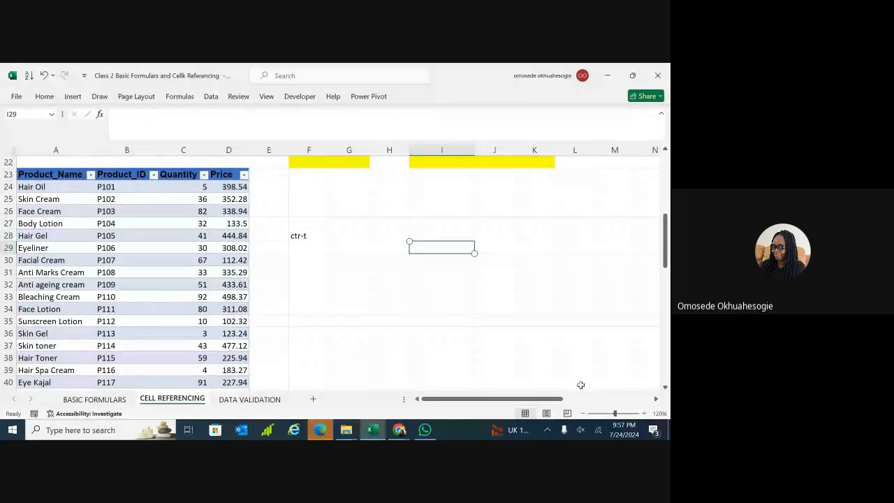
{"action": "left_click", "coordinate": [619, 415]}
{"action": "scroll", "coordinate": [473, 246], "scroll_direction": "up", "scroll_amount": 2}
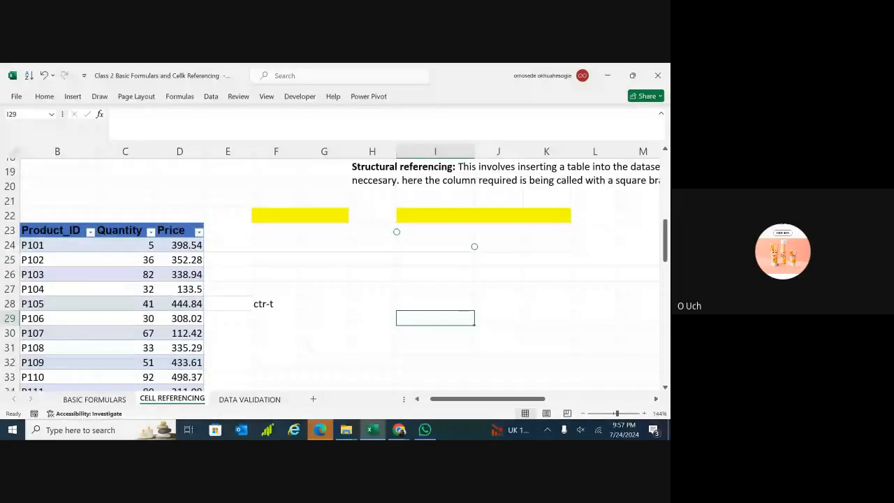
{"action": "scroll", "coordinate": [339, 274], "scroll_direction": "left", "scroll_amount": 1}
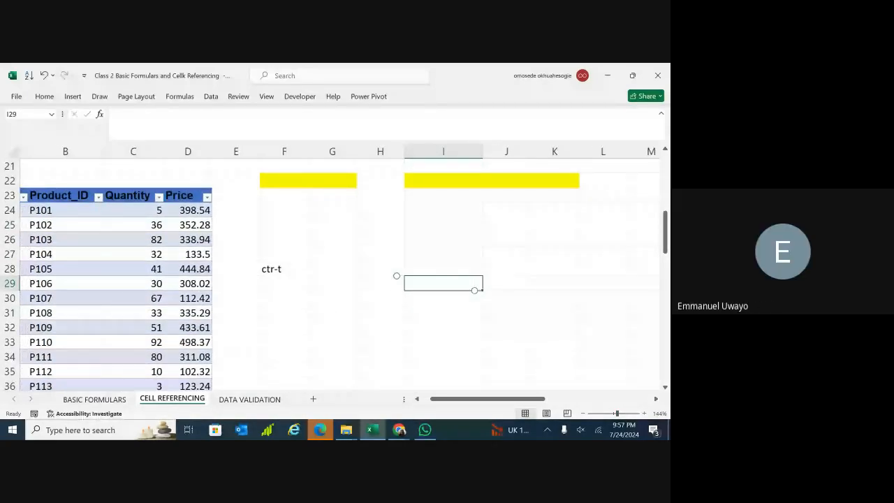
{"action": "scroll", "coordinate": [374, 370], "scroll_direction": "left", "scroll_amount": 3}
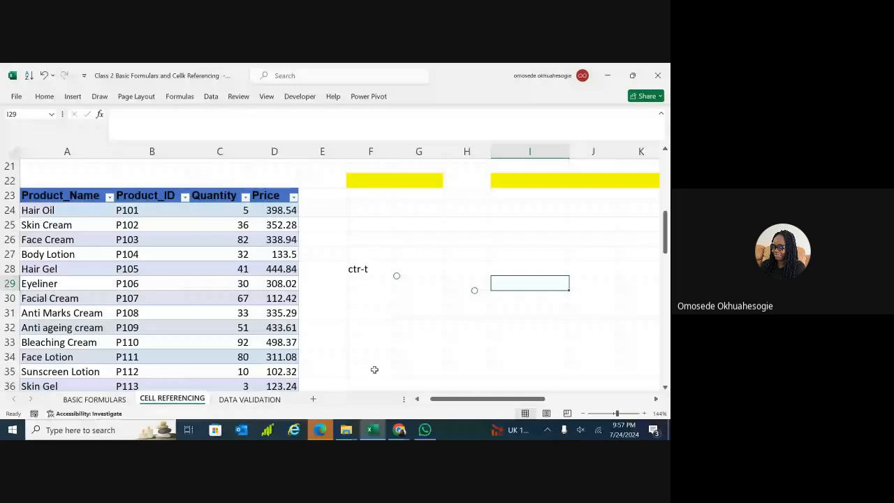
{"action": "key", "text": "Up"}
{"action": "key", "text": "Left"}
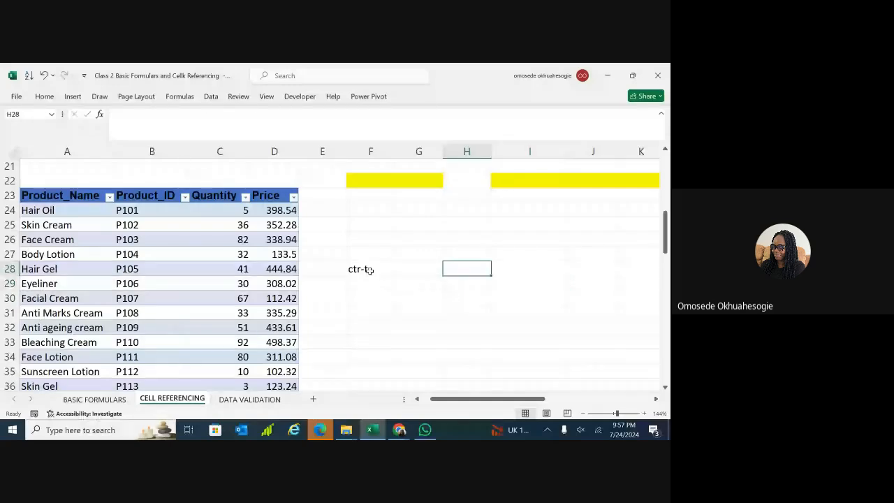
{"action": "key", "text": "Right"}
{"action": "key", "text": "Right"}
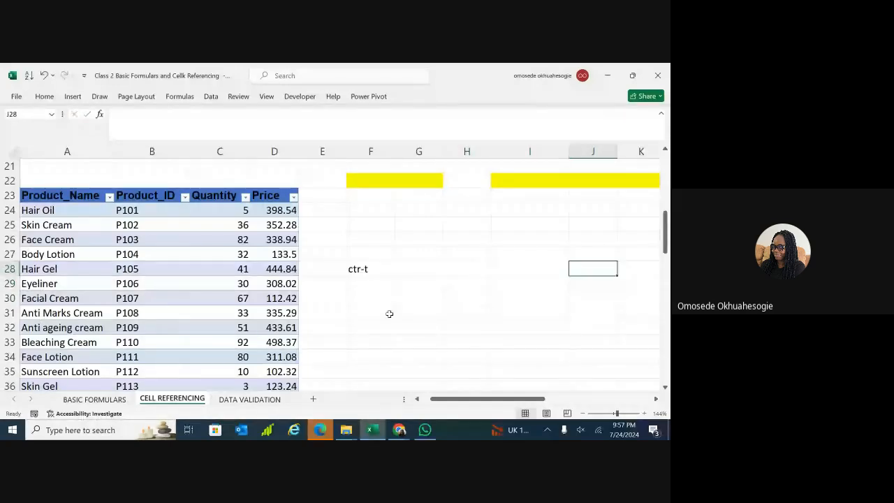
{"action": "key", "text": "Left"}
{"action": "key", "text": "Left"}
{"action": "key", "text": "Left"}
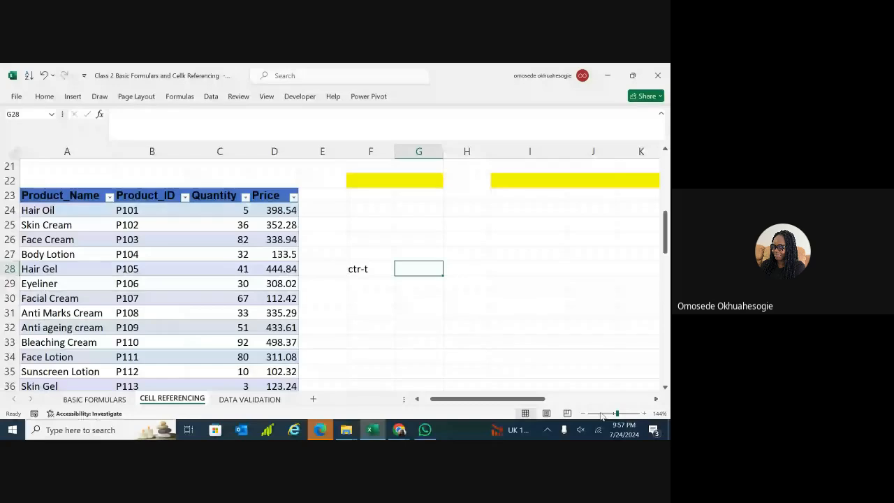
{"action": "scroll", "coordinate": [425, 329], "scroll_direction": "down", "scroll_amount": 4, "text": "ctrl"}
Inspect the table by selecting C27, B29, D30, D24:E27 and E30.
{"action": "left_click", "coordinate": [299, 293]}
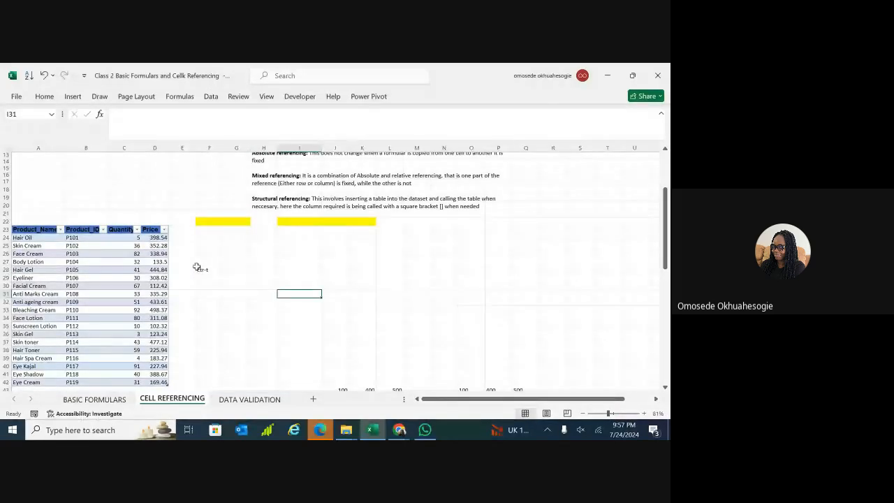
{"action": "left_click", "coordinate": [198, 269]}
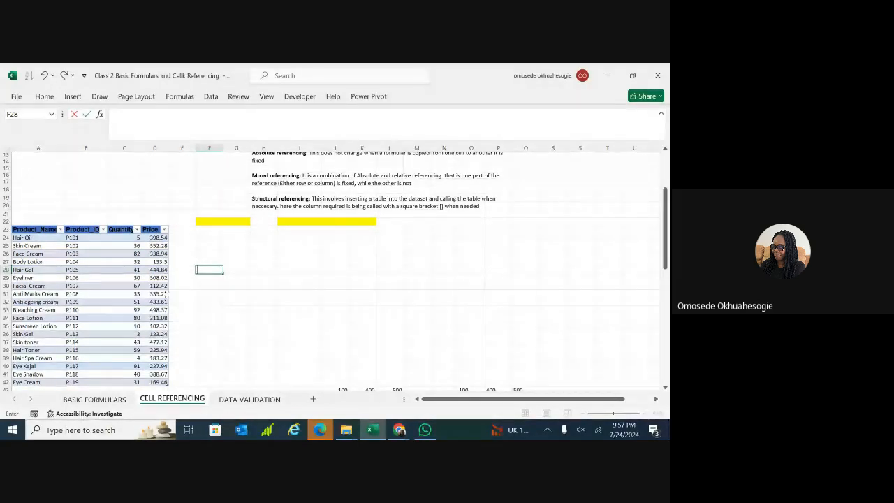
{"action": "left_click", "coordinate": [116, 263]}
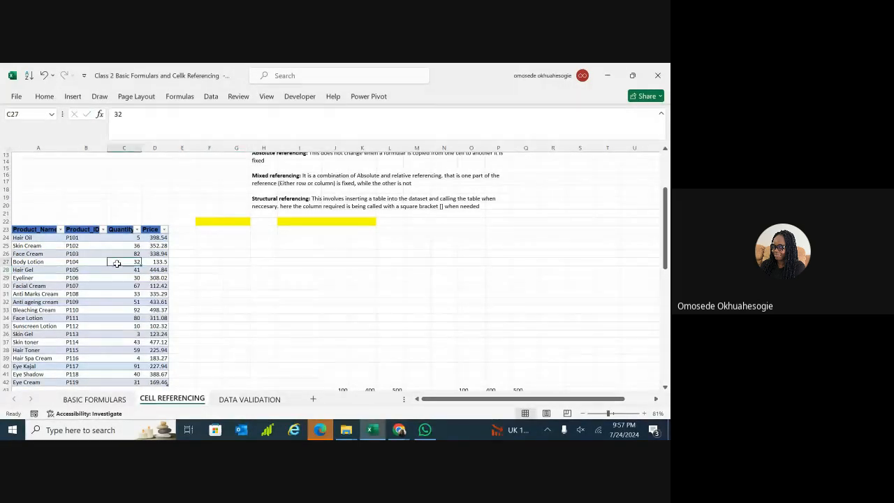
{"action": "left_click", "coordinate": [85, 279]}
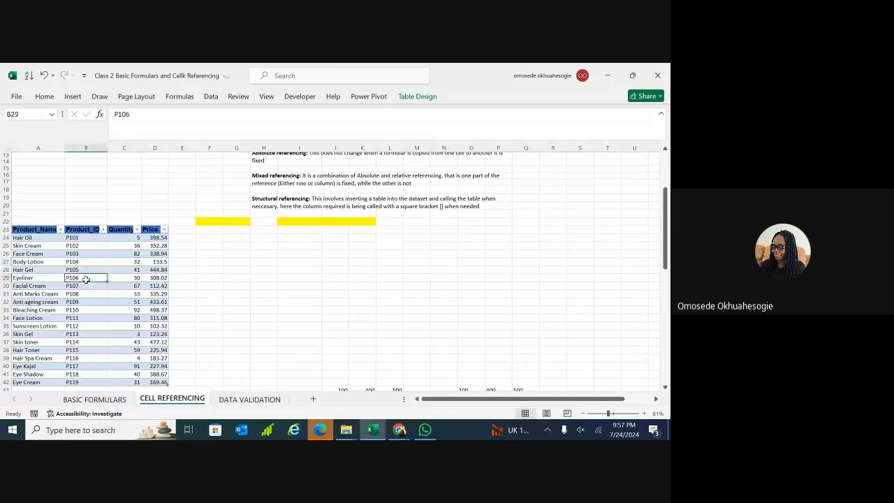
{"action": "left_click", "coordinate": [162, 287]}
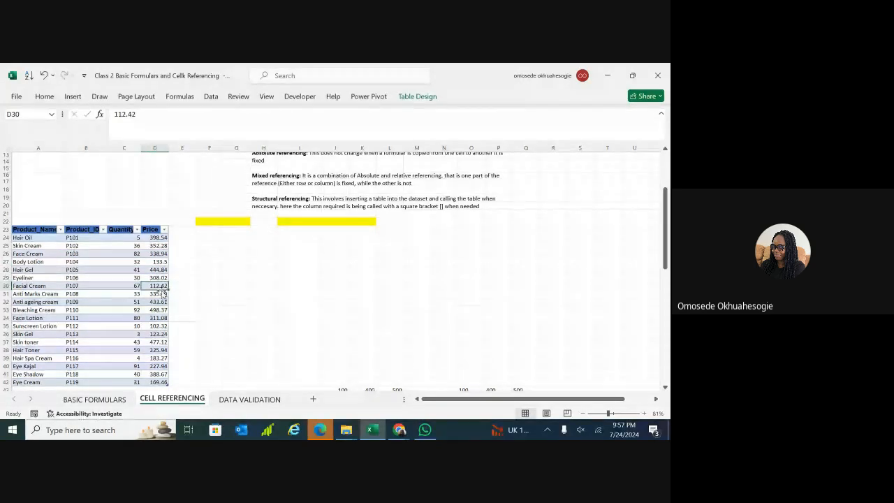
{"action": "scroll", "coordinate": [195, 288], "scroll_direction": "up", "scroll_amount": 4}
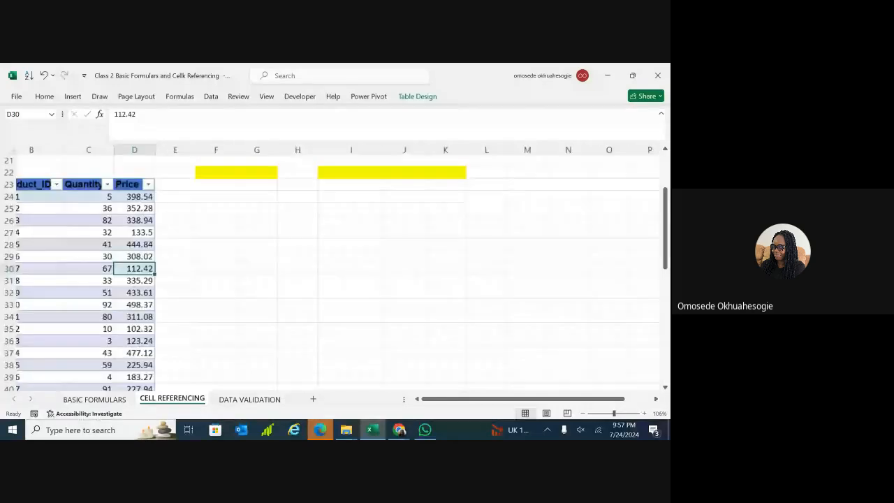
{"action": "scroll", "coordinate": [335, 272], "scroll_direction": "left", "scroll_amount": 2}
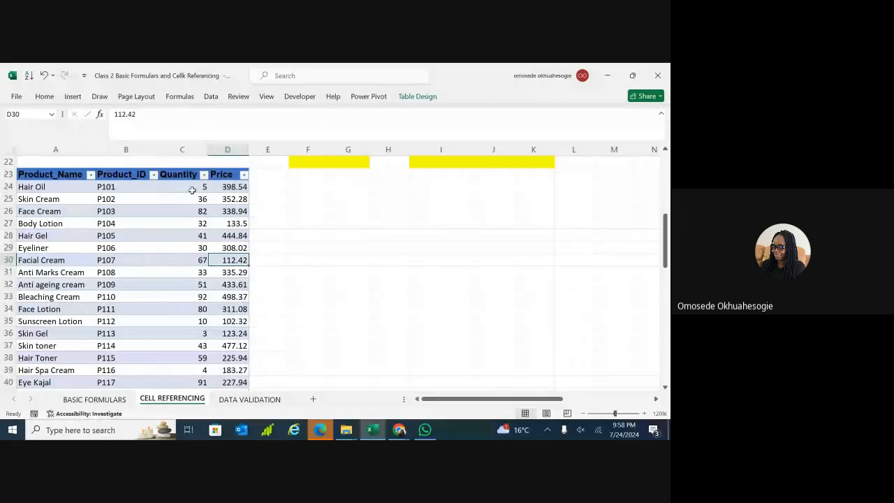
{"action": "left_click_drag", "start_coordinate": [232, 188], "coordinate": [254, 218]}
{"action": "left_click", "coordinate": [285, 255]}
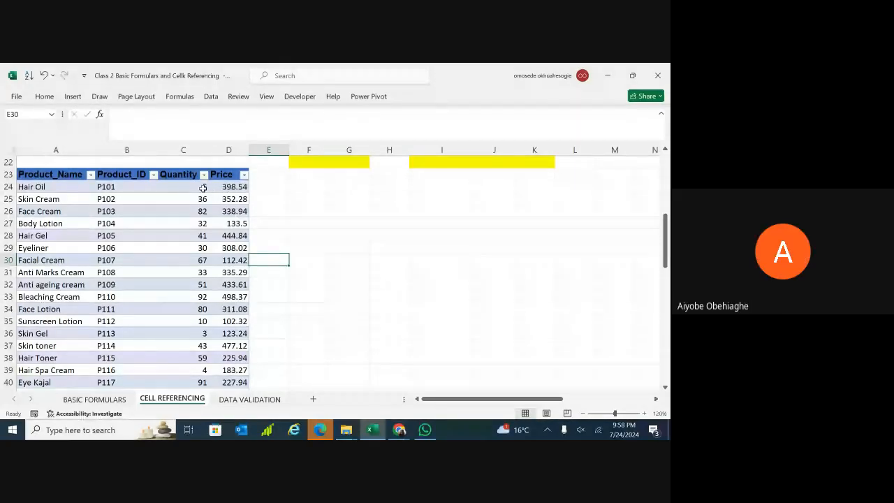
Enter the heading 'Total Sales' in E23 beside Price.
{"action": "double_click", "coordinate": [262, 175]}
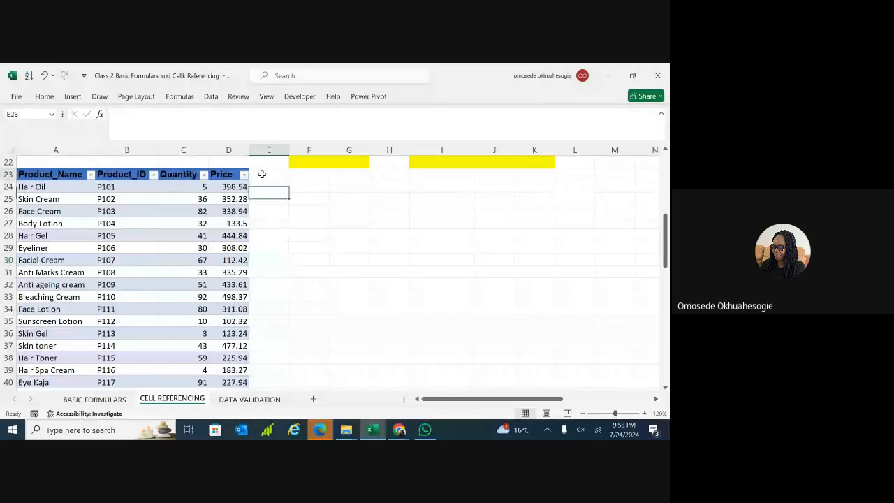
{"action": "type", "text": "total"}
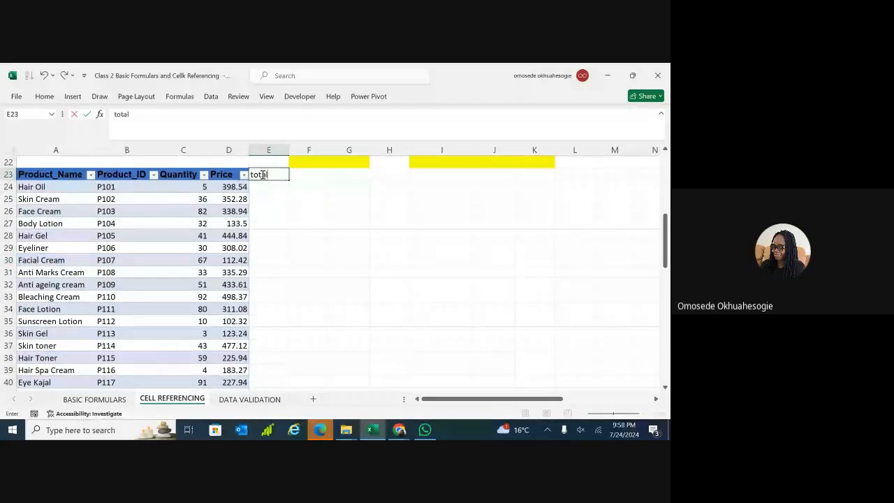
{"action": "type", "text": "sale"}
{"action": "key", "text": "BackSpace"}
{"action": "key", "text": "BackSpace"}
{"action": "key", "text": "BackSpace"}
{"action": "key", "text": "BackSpace"}
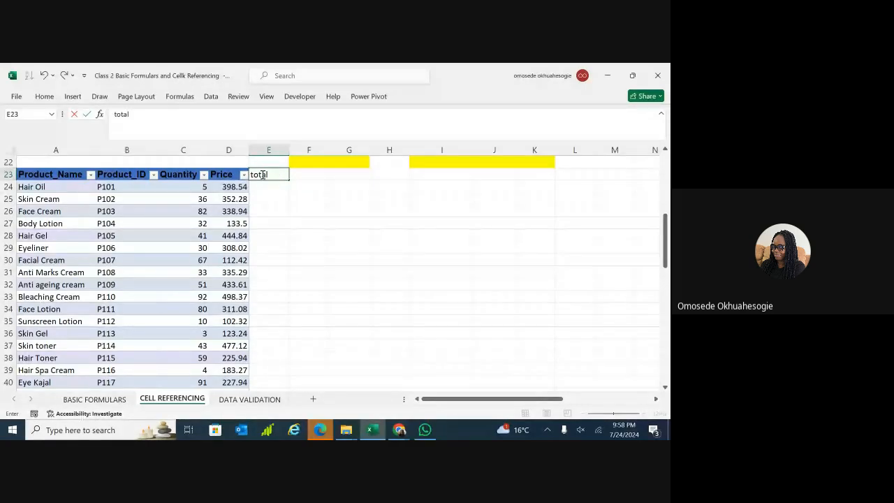
{"action": "key", "text": "BackSpace"}
{"action": "key", "text": "BackSpace"}
{"action": "key", "text": "BackSpace"}
{"action": "key", "text": "BackSpace"}
{"action": "key", "text": "BackSpace"}
{"action": "type", "text": "Total"}
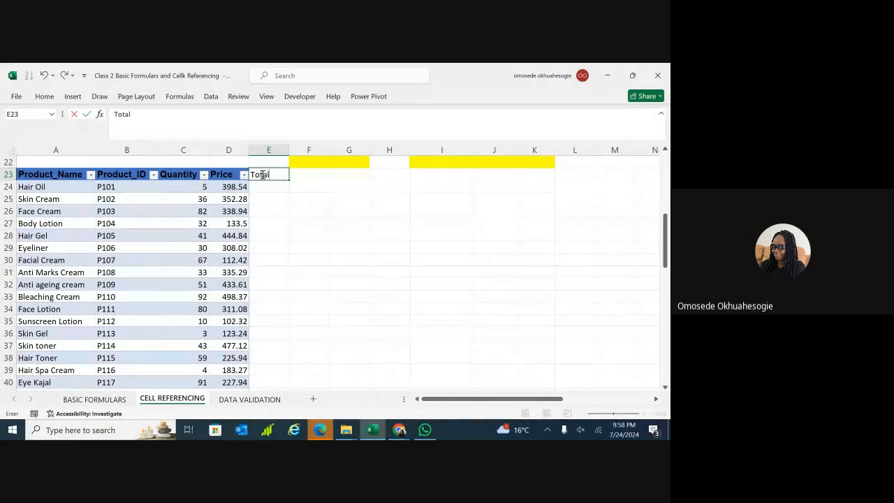
{"action": "type", "text": " Sales"}
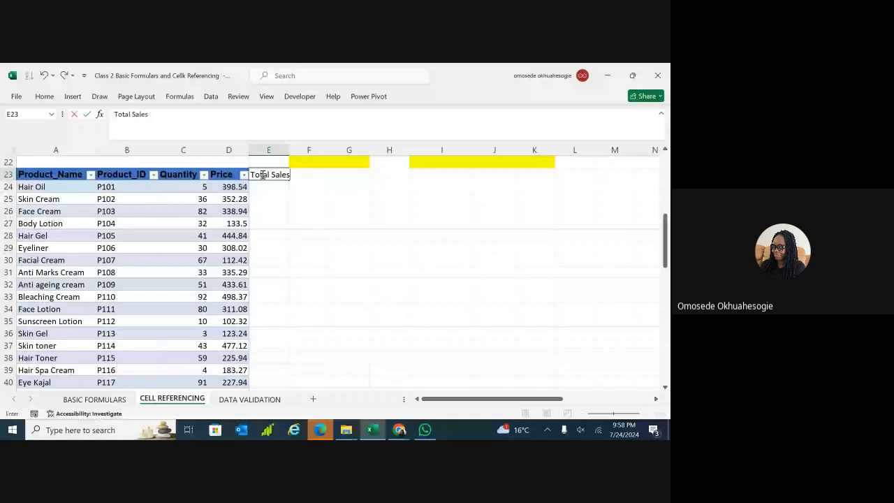
{"action": "key", "text": "Return"}
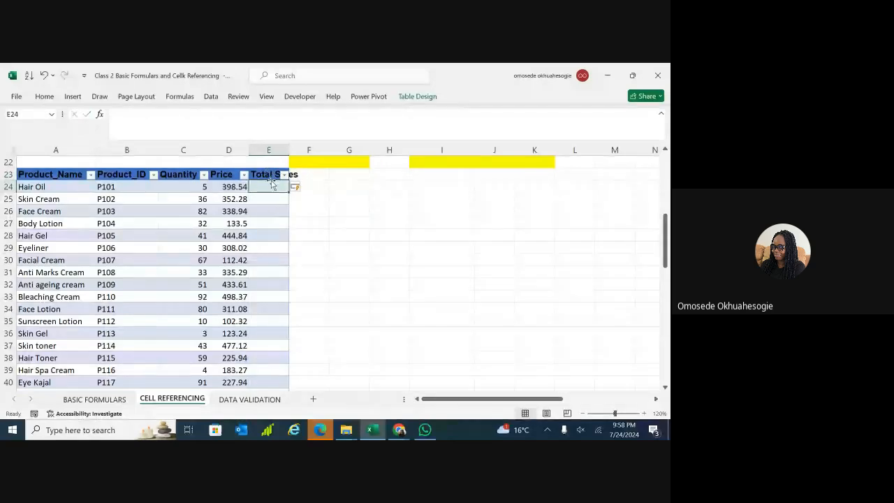
Start formulas in E24 and J24, then remove the equals signs.
{"action": "double_click", "coordinate": [268, 187]}
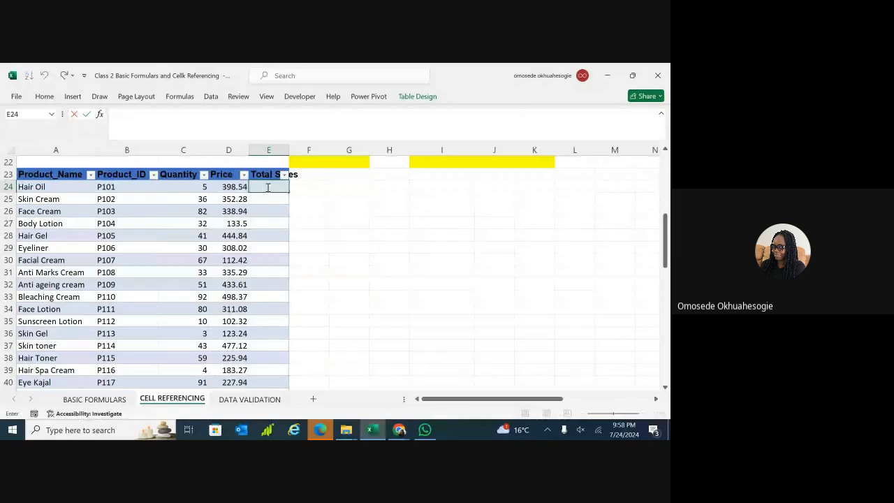
{"action": "type", "text": "="}
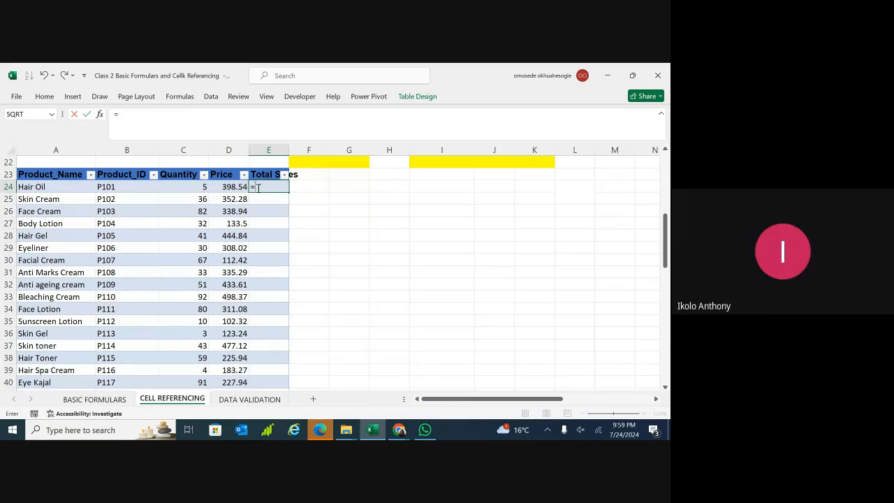
{"action": "key", "text": "BackSpace"}
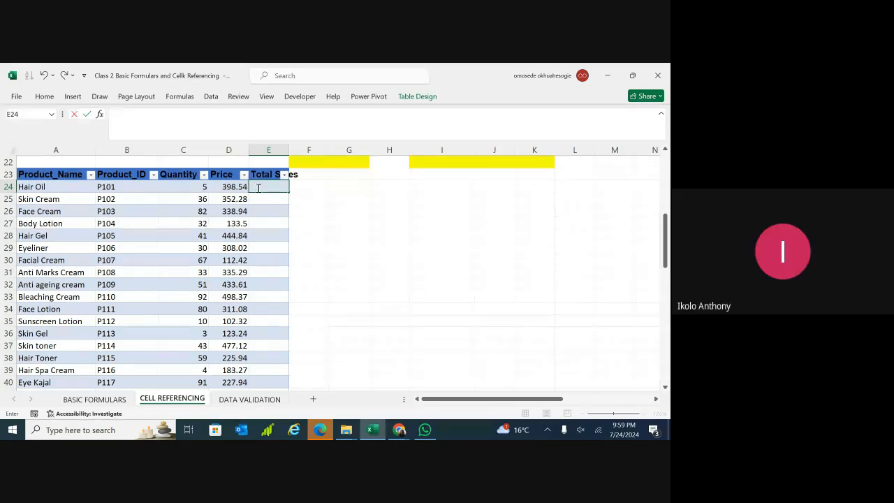
{"action": "left_click", "coordinate": [488, 184]}
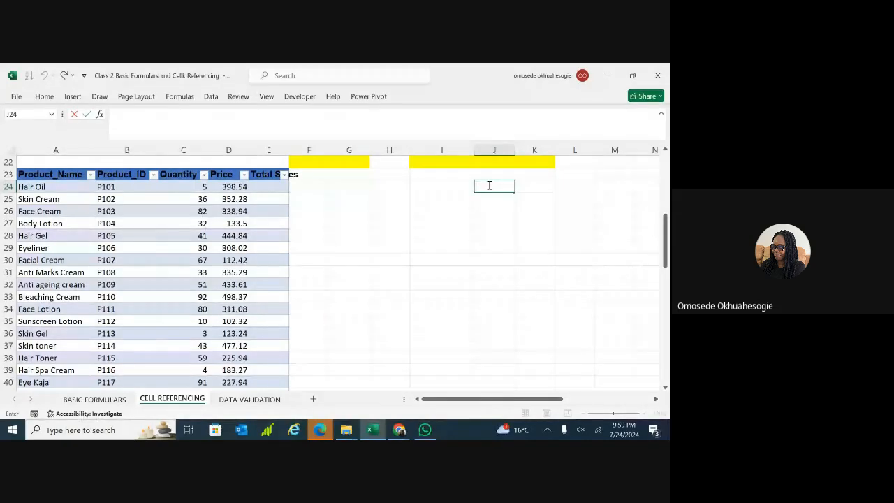
{"action": "type", "text": "="}
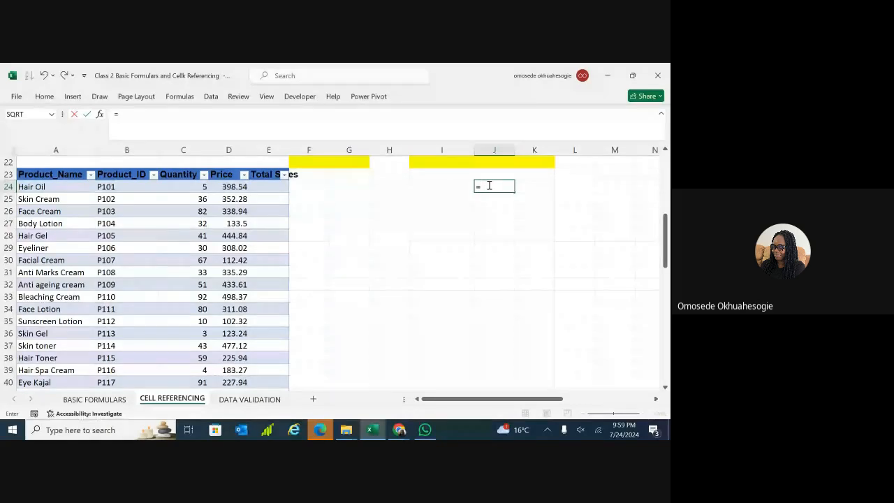
{"action": "key", "text": "BackSpace"}
{"action": "left_click", "coordinate": [403, 209]}
Undo the table's expansion into column E and clear the E23 heading.
{"action": "left_click", "coordinate": [348, 207]}
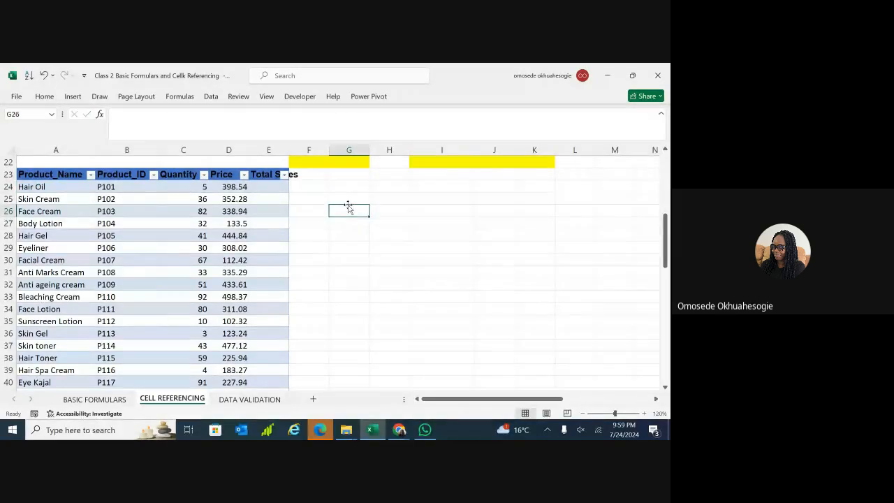
{"action": "key", "text": "ctrl+z"}
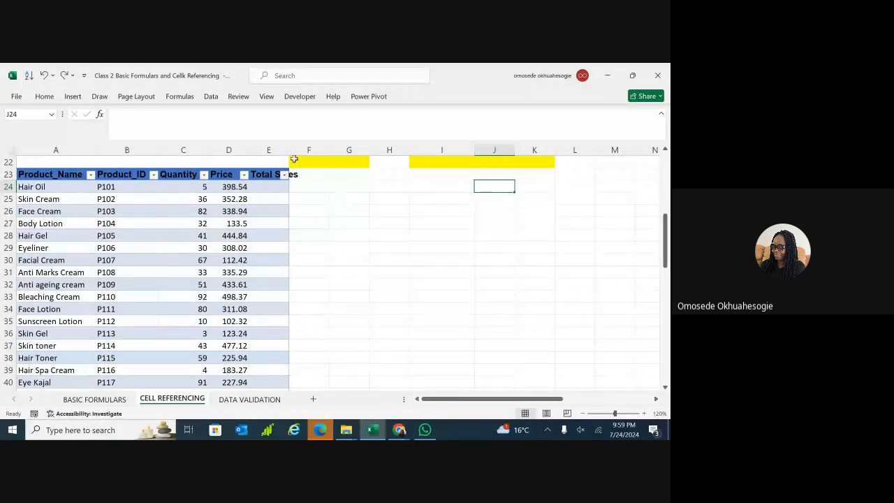
{"action": "left_click", "coordinate": [331, 221]}
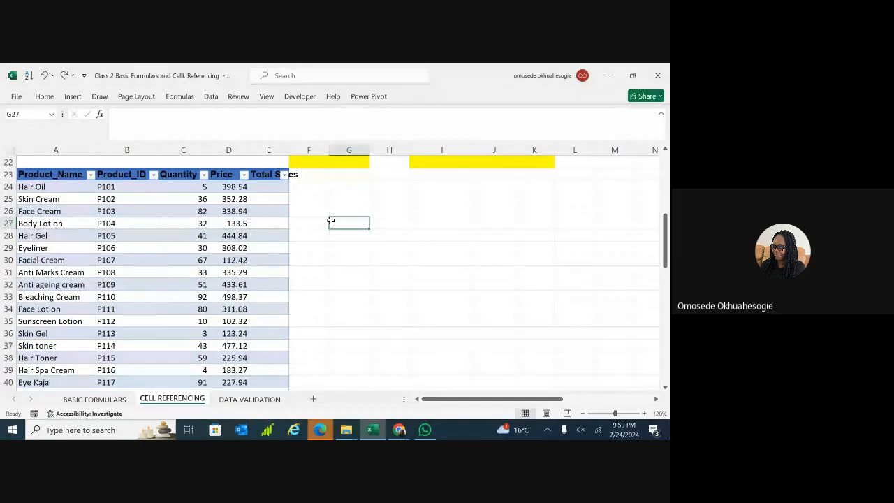
{"action": "key", "text": "ctrl+z"}
{"action": "key", "text": "ctrl+z"}
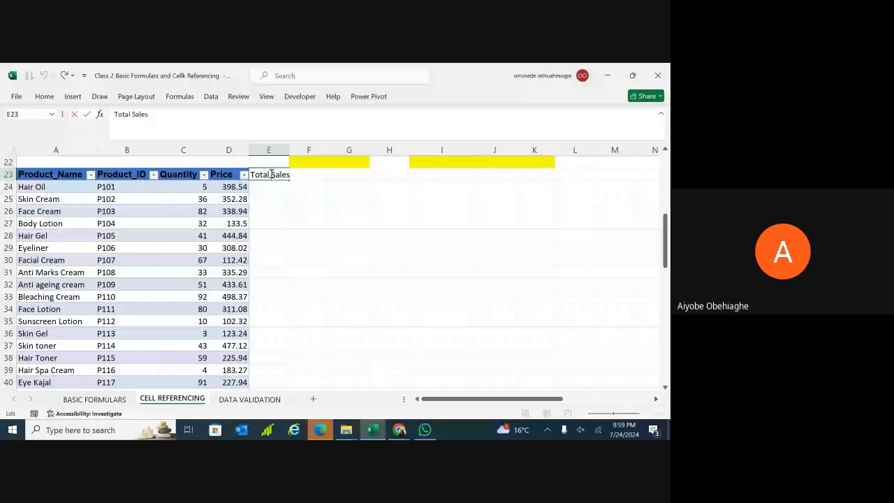
{"action": "double_click", "coordinate": [269, 174]}
{"action": "key", "text": "Escape"}
{"action": "key", "text": "Delete"}
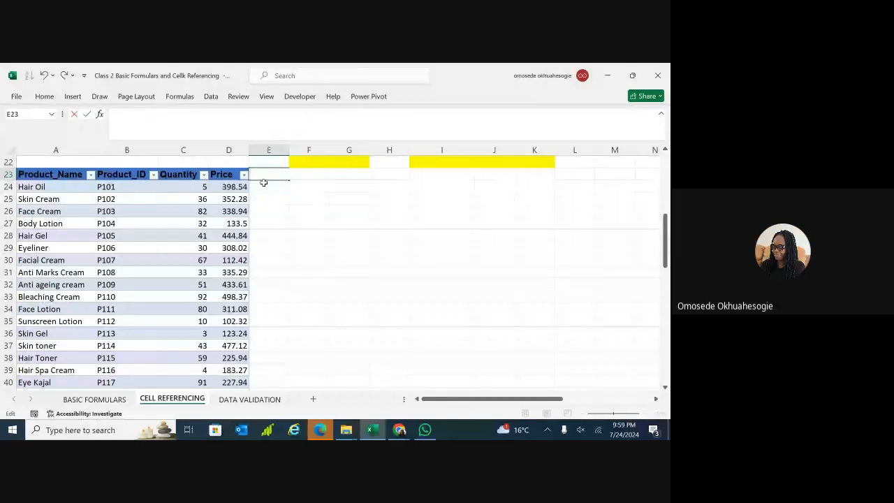
Compare selecting cells inside the table (B26, C29) and outside (F28, G31).
{"action": "left_click", "coordinate": [309, 234]}
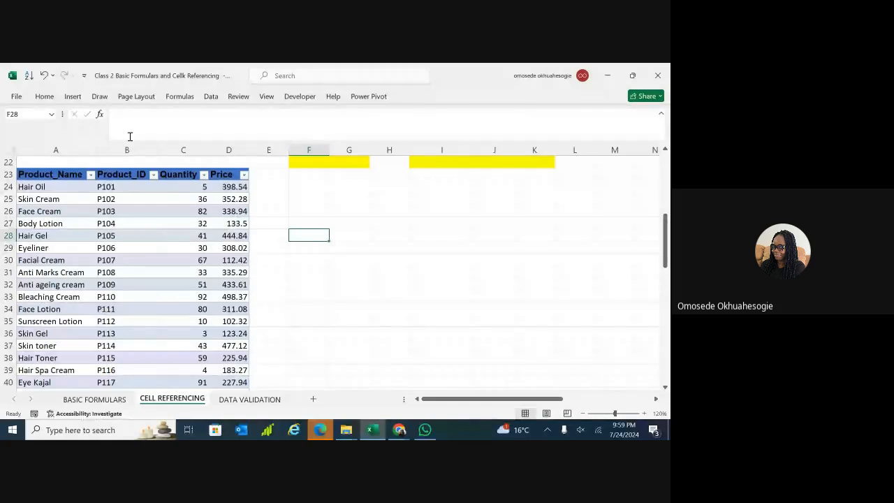
{"action": "left_click", "coordinate": [143, 212]}
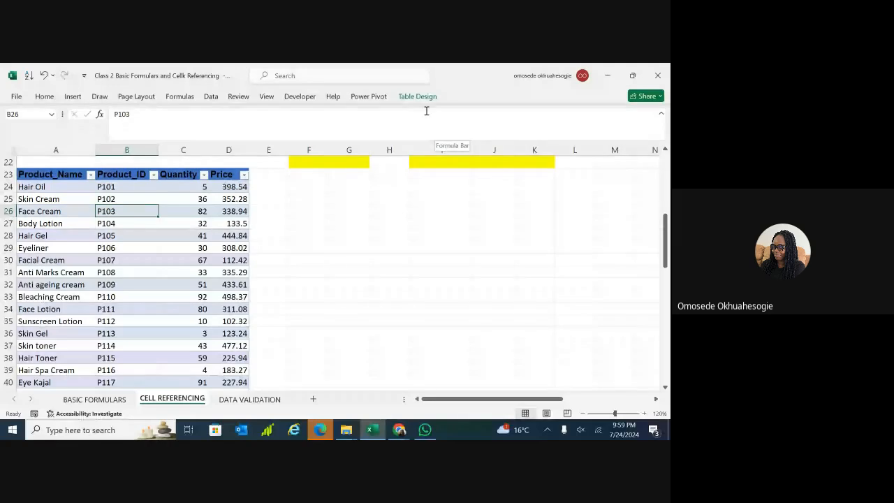
{"action": "left_click", "coordinate": [329, 268]}
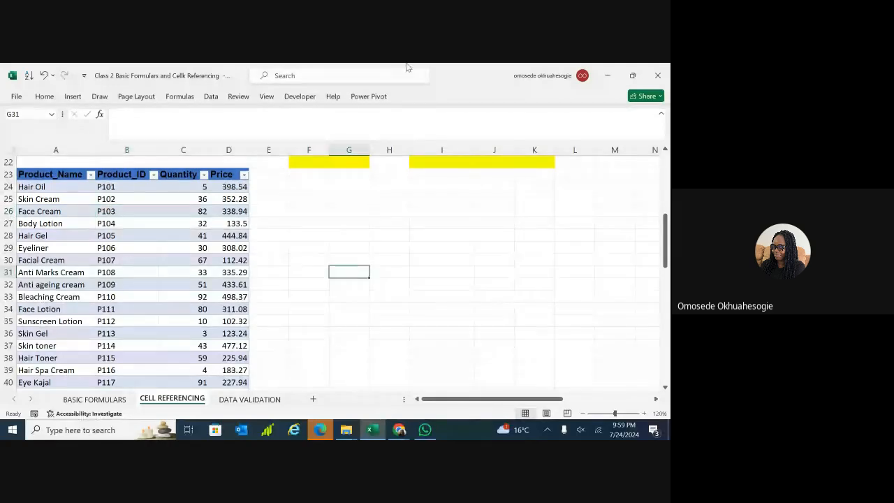
{"action": "left_click", "coordinate": [162, 245]}
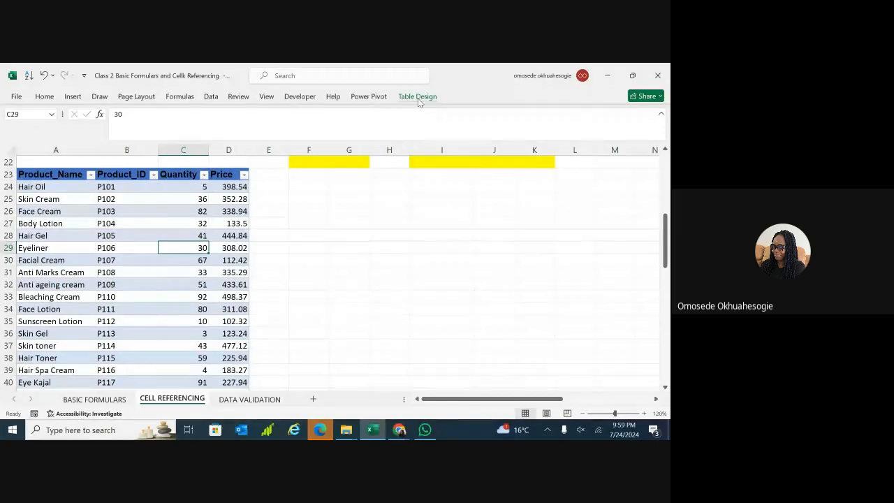
{"action": "left_click", "coordinate": [317, 235]}
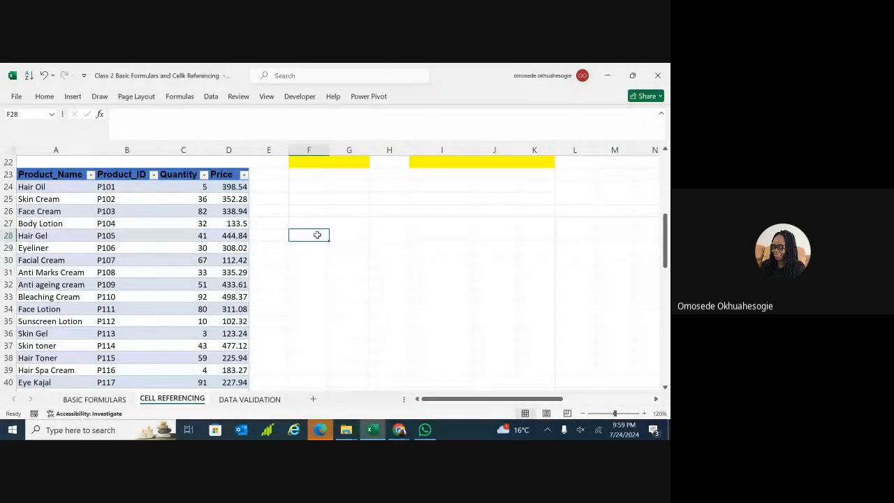
Rename the table from Table3 to Cosmetics in the Table Design name box.
{"action": "left_click", "coordinate": [176, 244]}
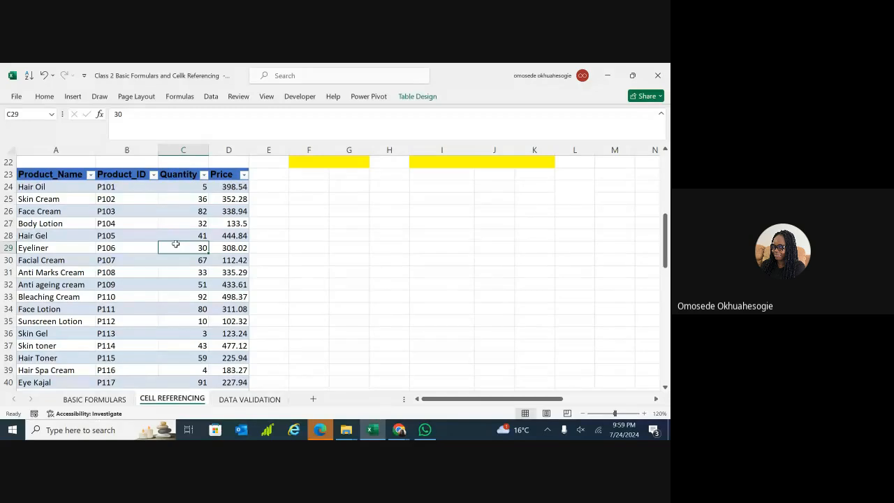
{"action": "left_click", "coordinate": [419, 99]}
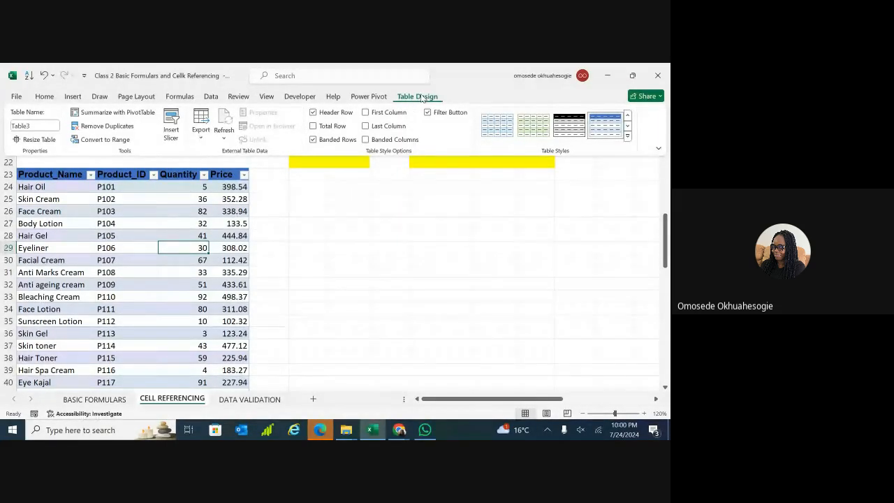
{"action": "left_click", "coordinate": [26, 125]}
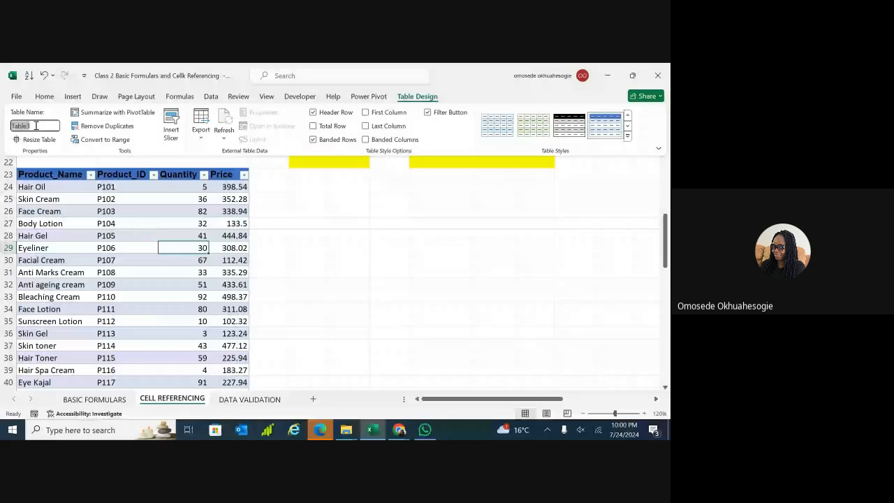
{"action": "left_click", "coordinate": [36, 126]}
{"action": "key", "text": "BackSpace"}
{"action": "key", "text": "BackSpace"}
{"action": "key", "text": "BackSpace"}
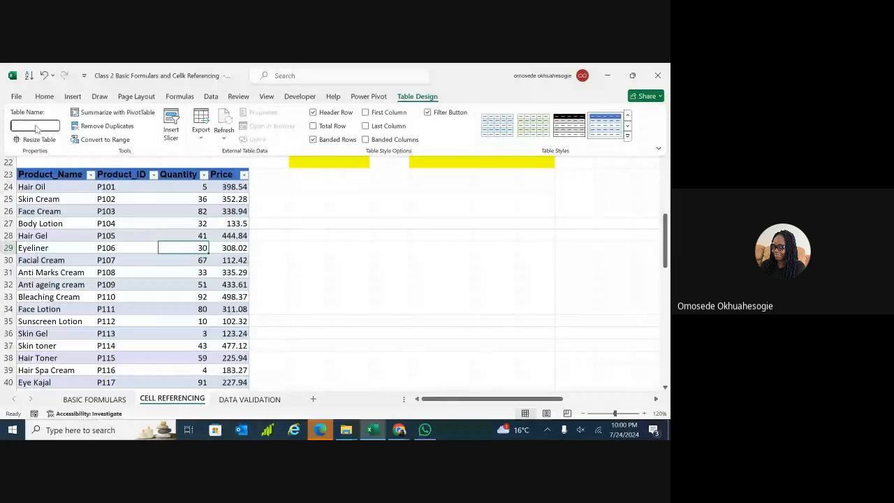
{"action": "type", "text": "Cosmetics"}
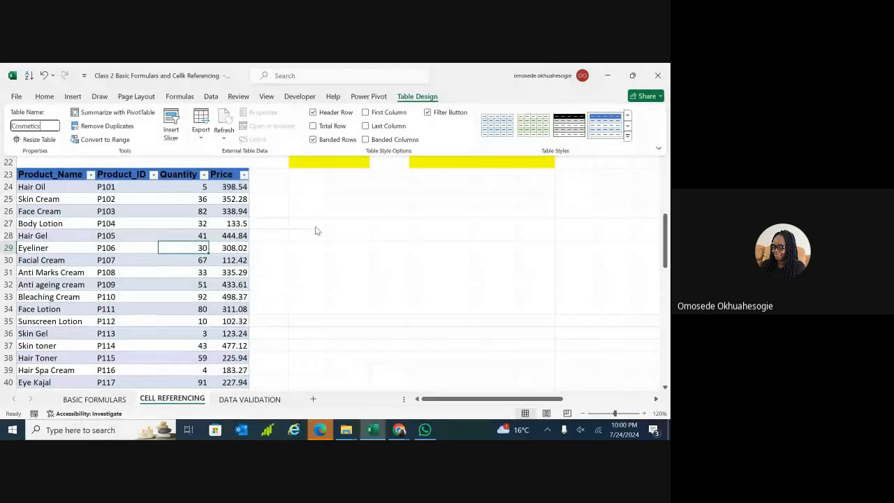
{"action": "key", "text": "Return"}
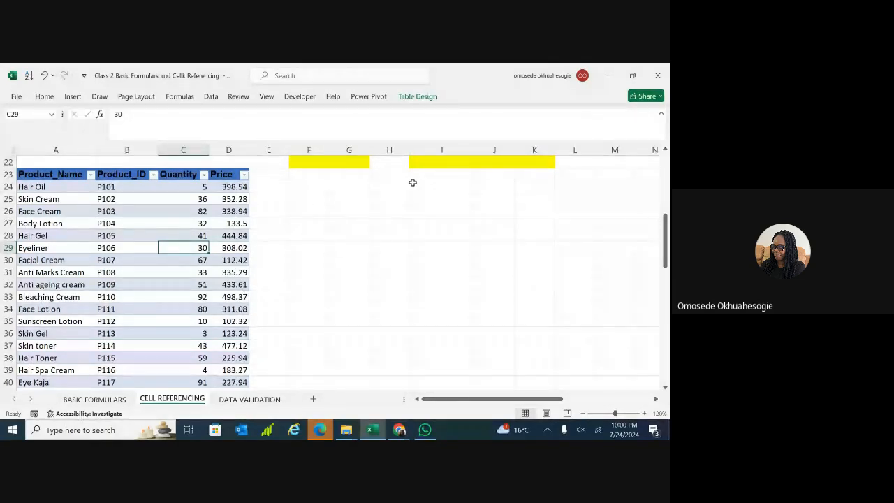
{"action": "double_click", "coordinate": [422, 185]}
Begin the formula =Cosmetics[ in I24 using the Cosmetics autocomplete suggestion.
{"action": "type", "text": "="}
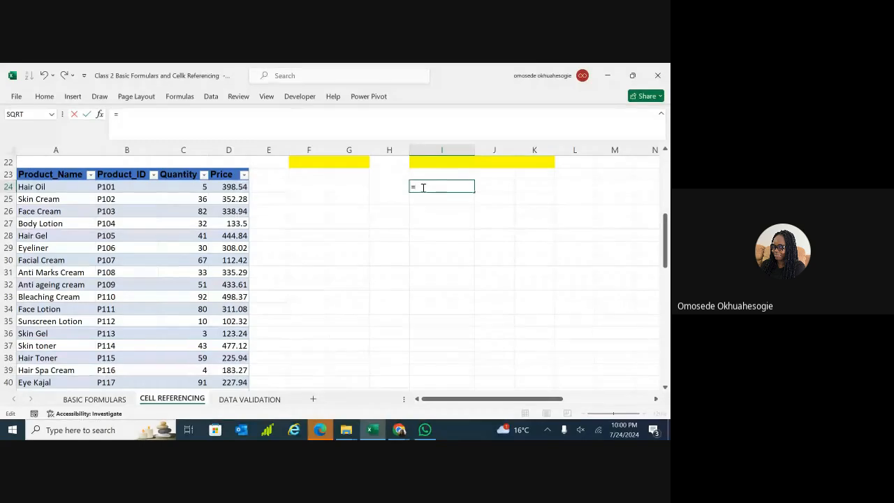
{"action": "type", "text": "c"}
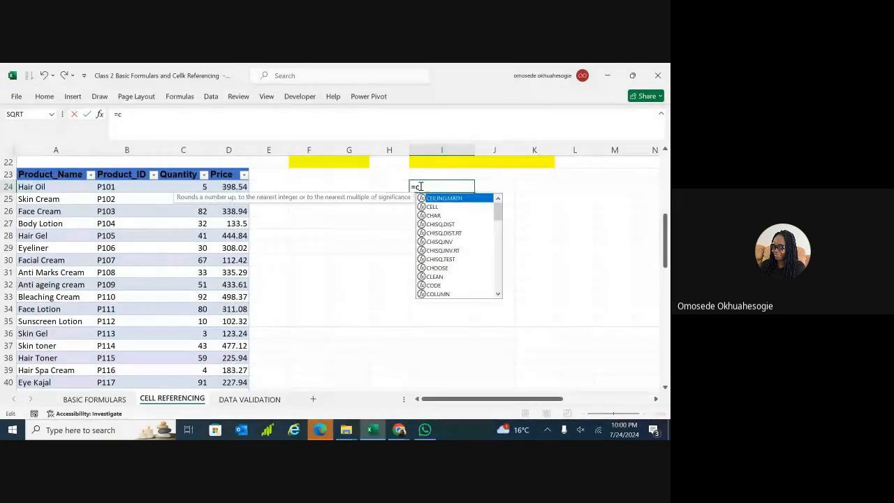
{"action": "type", "text": "o"}
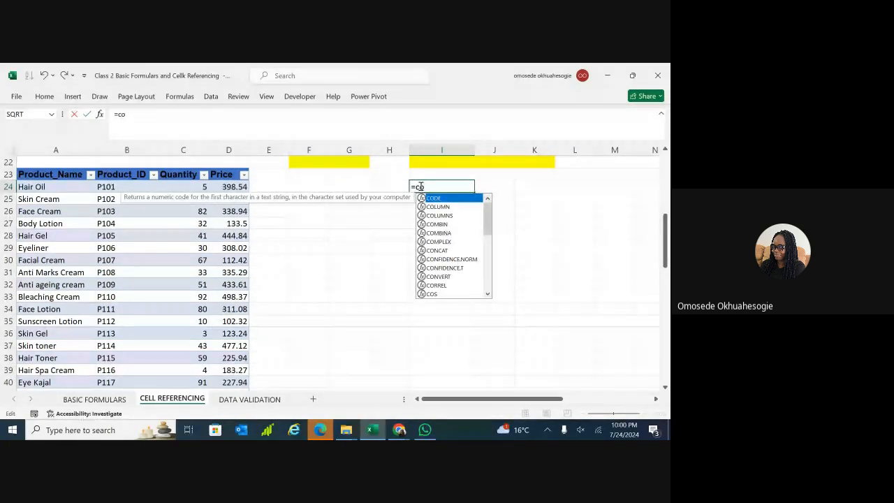
{"action": "type", "text": "s"}
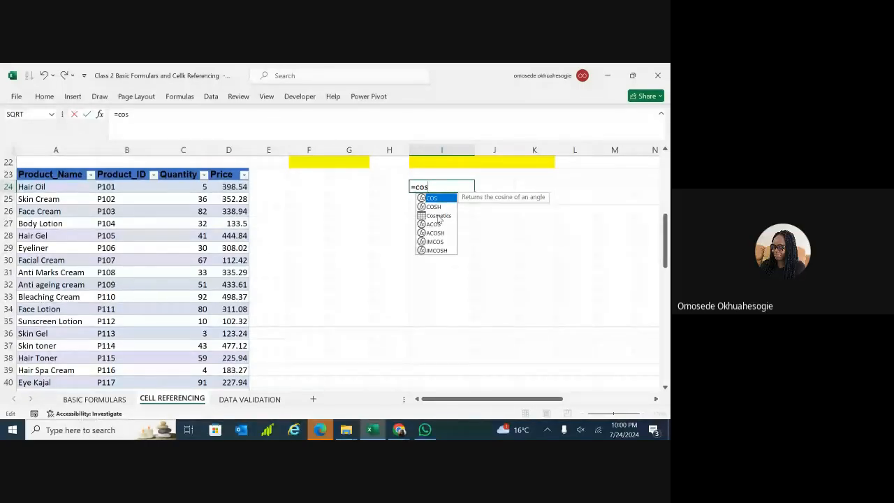
{"action": "left_click", "coordinate": [439, 216]}
{"action": "double_click", "coordinate": [439, 216]}
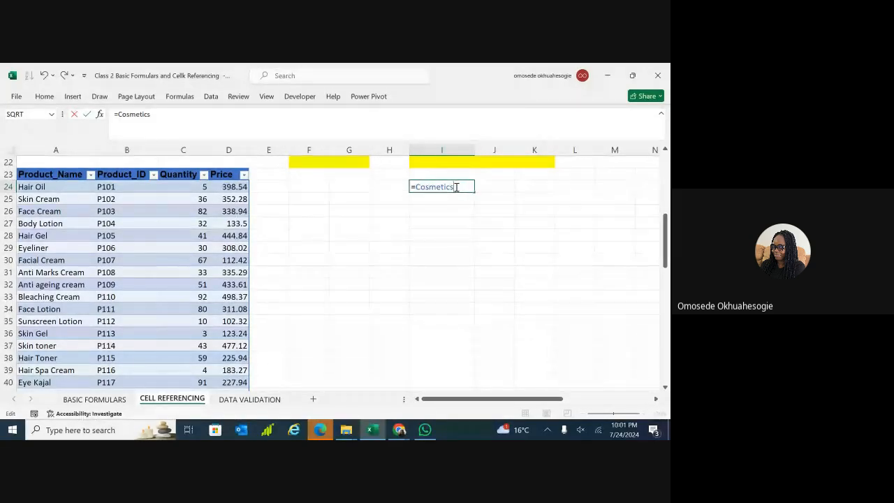
{"action": "type", "text": "["}
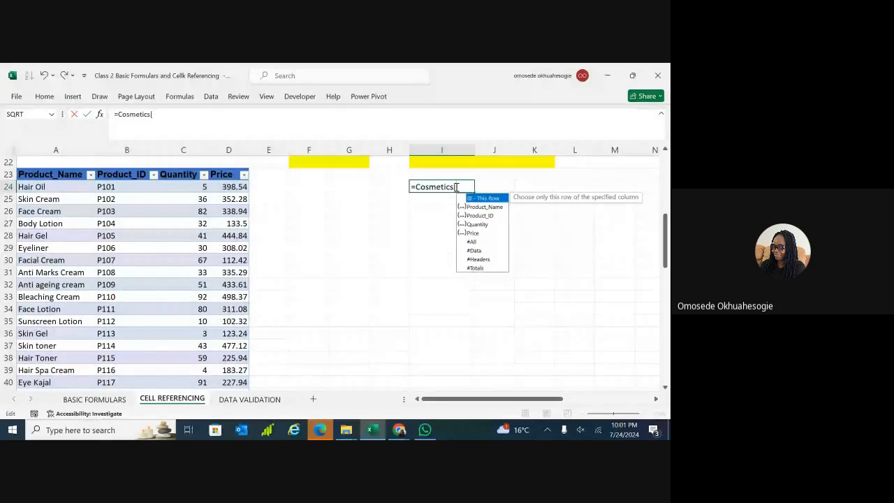
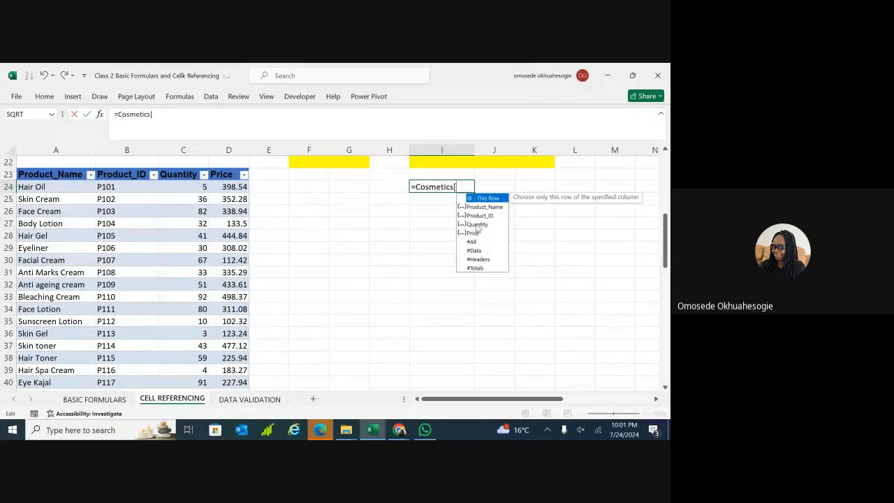
Complete the Cosmetics[Quantity] reference in I24's formula, removing a stray x.
{"action": "left_click", "coordinate": [477, 225]}
{"action": "double_click", "coordinate": [478, 224]}
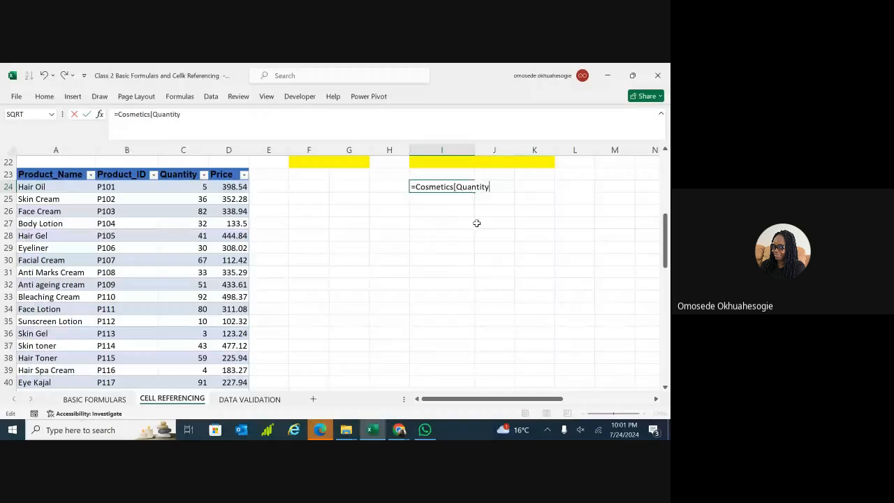
{"action": "type", "text": "] *"}
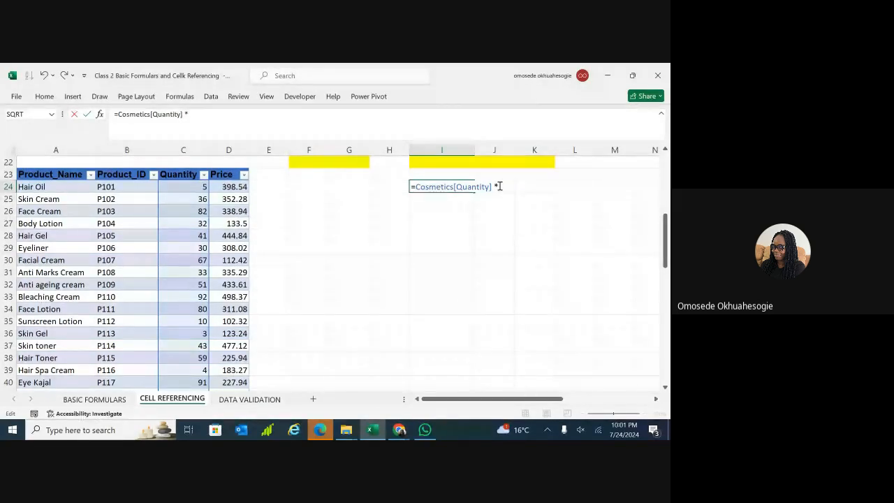
{"action": "type", "text": "x"}
{"action": "key", "text": "BackSpace"}
{"action": "key", "text": "BackSpace"}
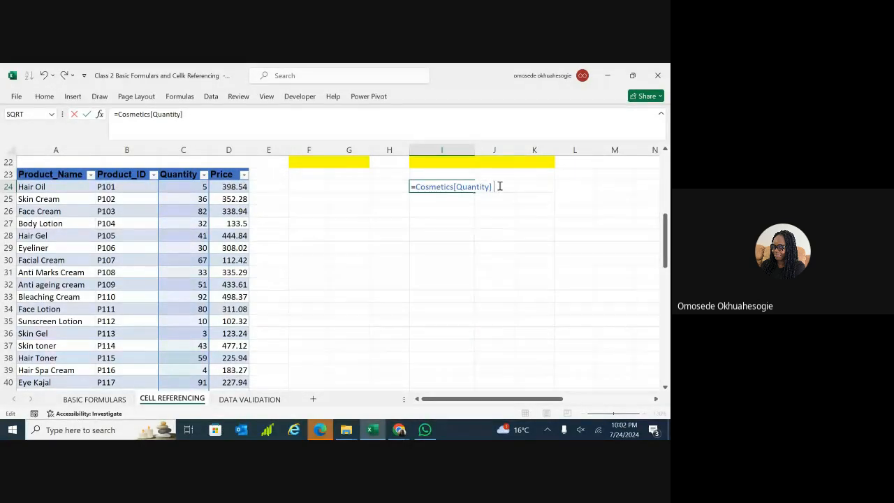
Multiply by Cosmetics[Price] and commit, filling column I with totals starting at 1992.7.
{"action": "type", "text": "*"}
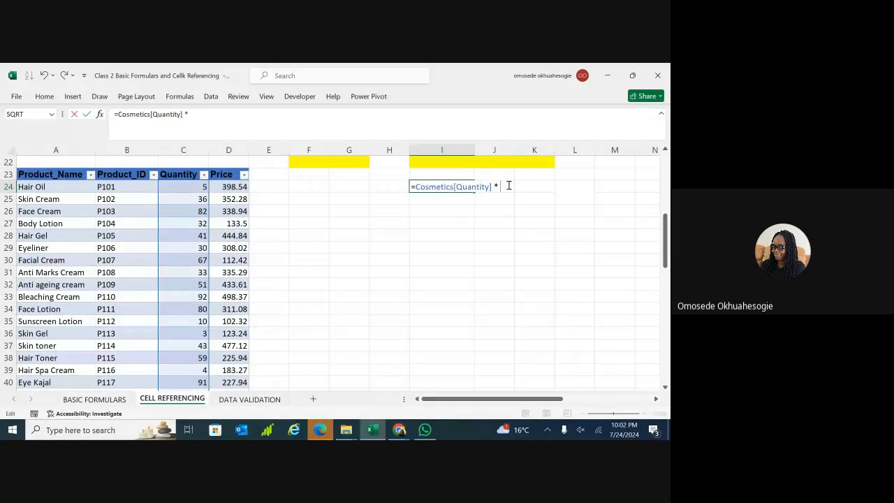
{"action": "type", "text": "cos"}
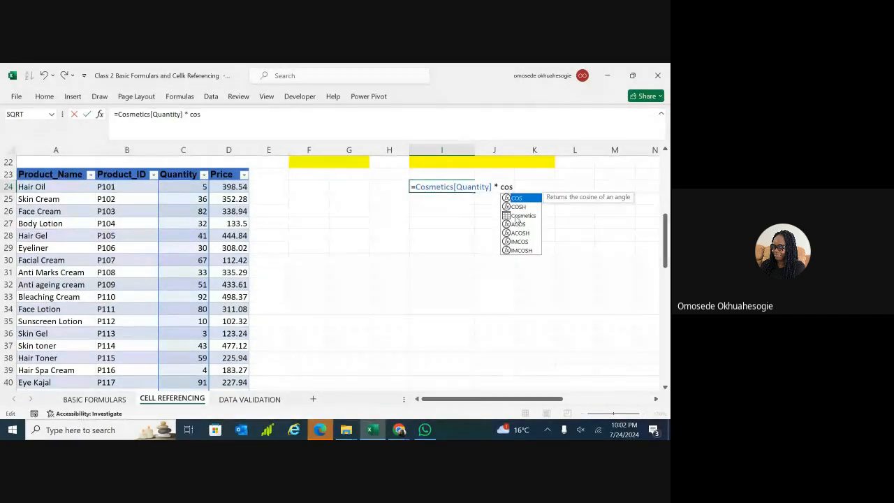
{"action": "left_click", "coordinate": [518, 217]}
{"action": "double_click", "coordinate": [518, 218]}
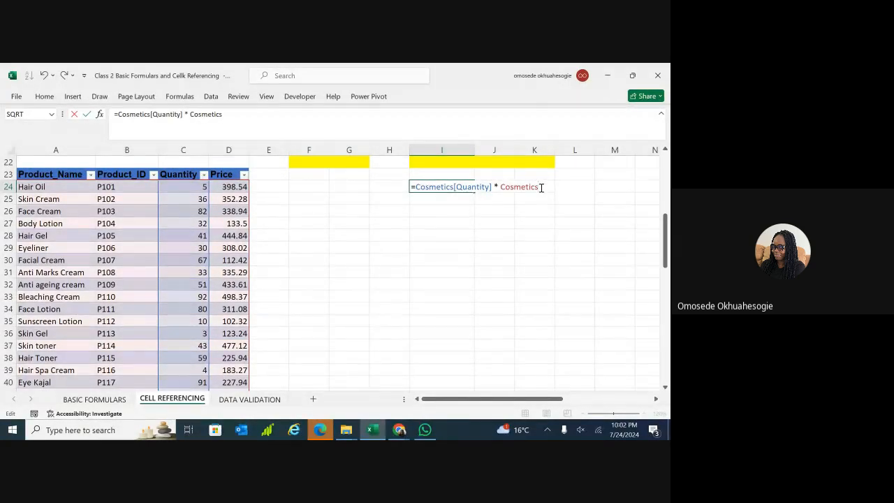
{"action": "type", "text": "["}
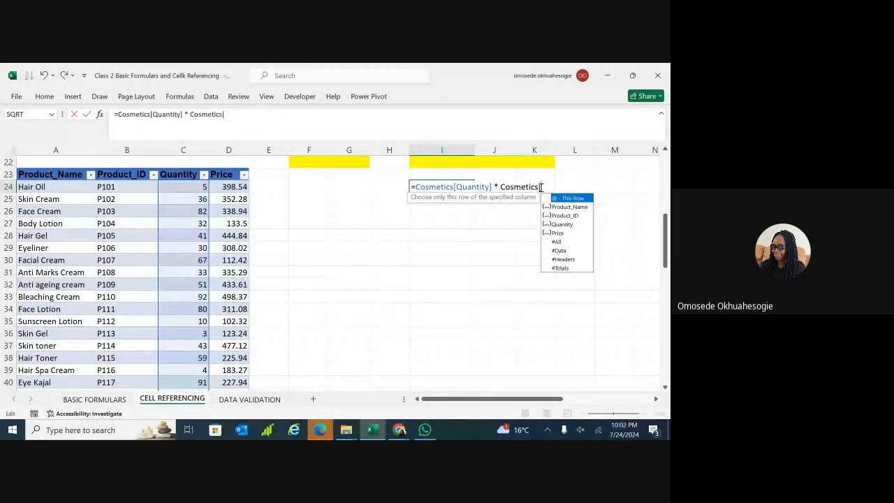
{"action": "left_click", "coordinate": [557, 233]}
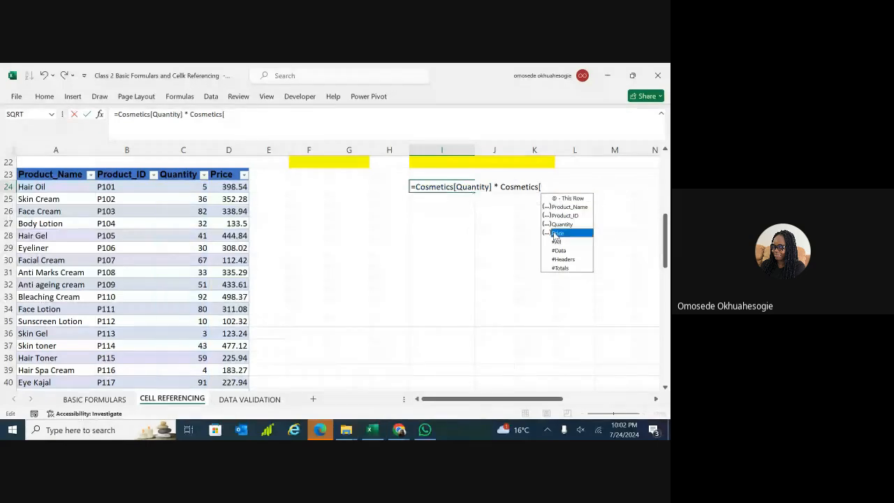
{"action": "double_click", "coordinate": [557, 233]}
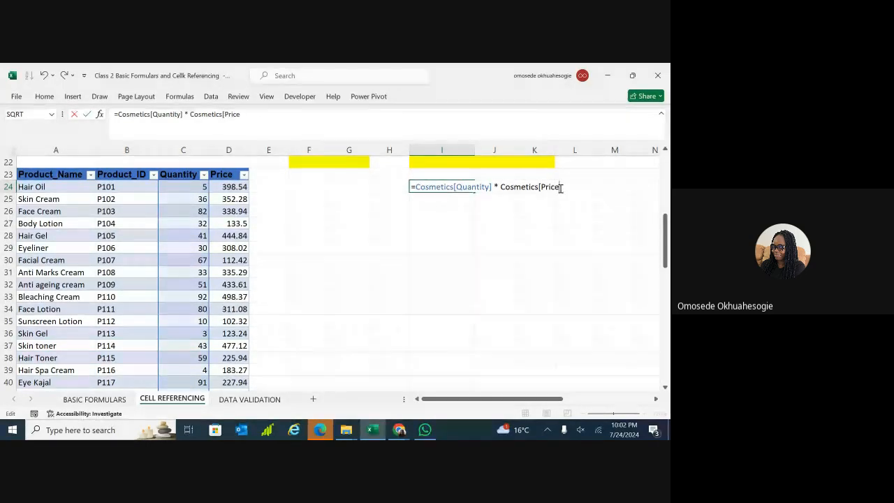
{"action": "type", "text": "]"}
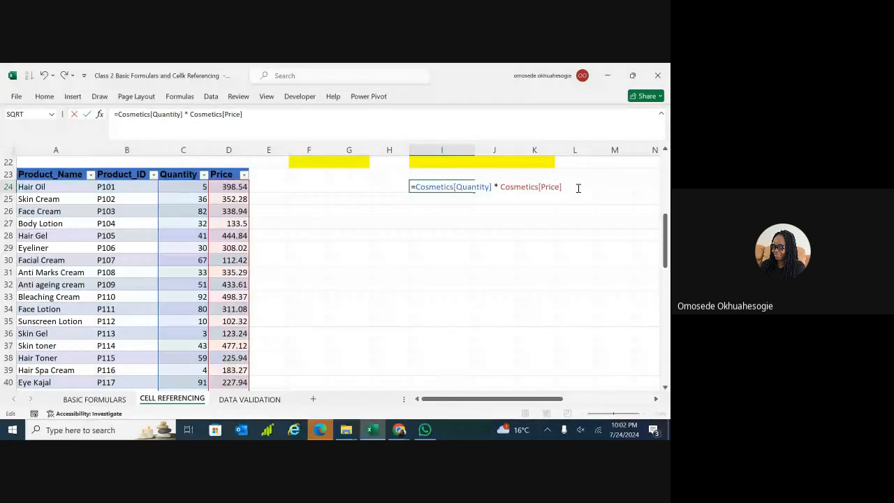
{"action": "key", "text": "Return"}
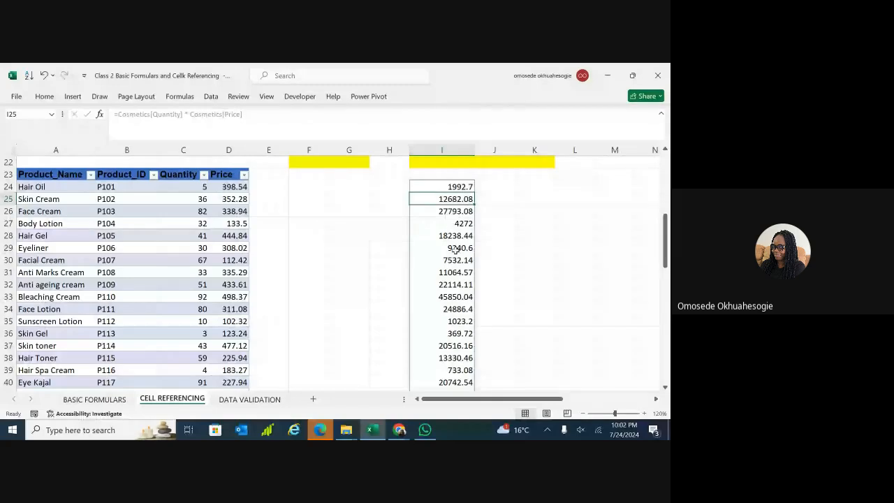
{"action": "double_click", "coordinate": [337, 186]}
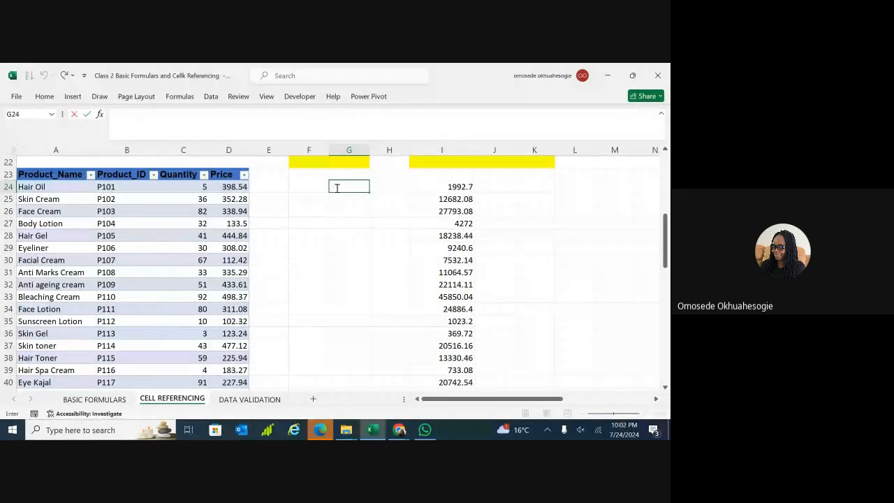
{"action": "type", "text": "="}
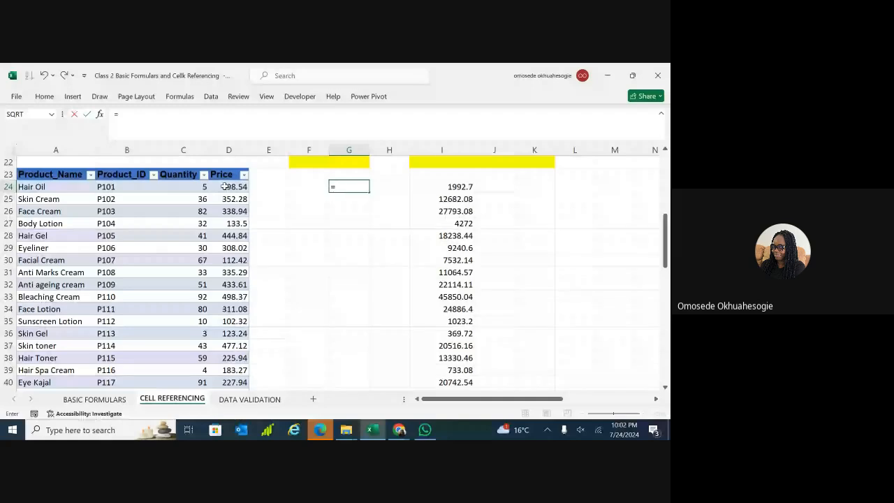
{"action": "left_click", "coordinate": [195, 187]}
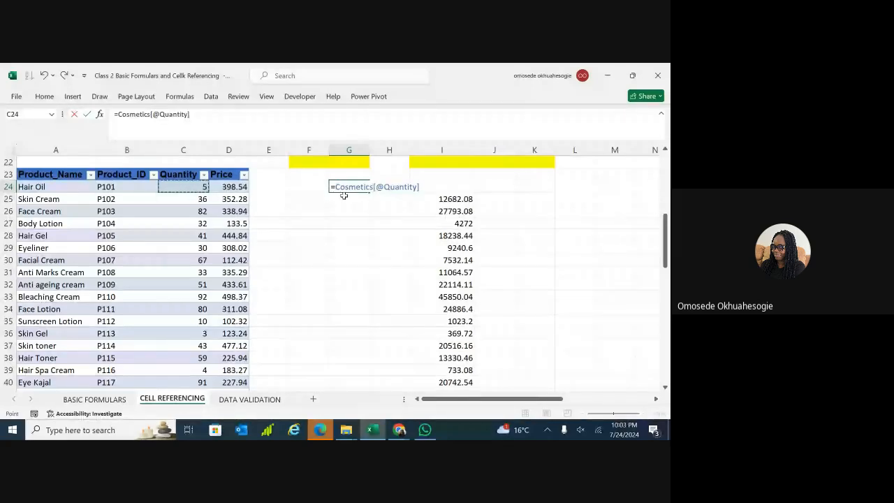
{"action": "left_click", "coordinate": [423, 187]}
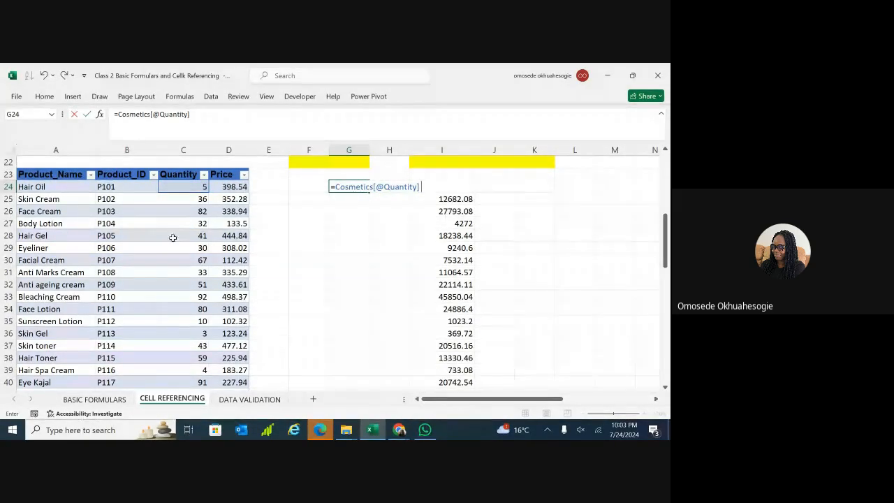
Add cell G62 to the G24 formula and commit it, producing a #NULL! error.
{"action": "scroll", "coordinate": [198, 234], "scroll_direction": "up", "scroll_amount": 7}
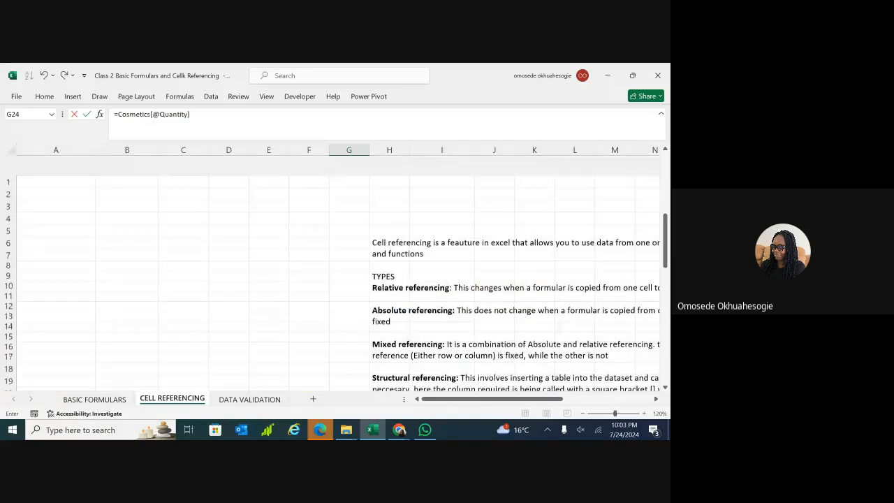
{"action": "scroll", "coordinate": [197, 234], "scroll_direction": "down", "scroll_amount": 20}
{"action": "scroll", "coordinate": [198, 234], "scroll_direction": "up", "scroll_amount": 6}
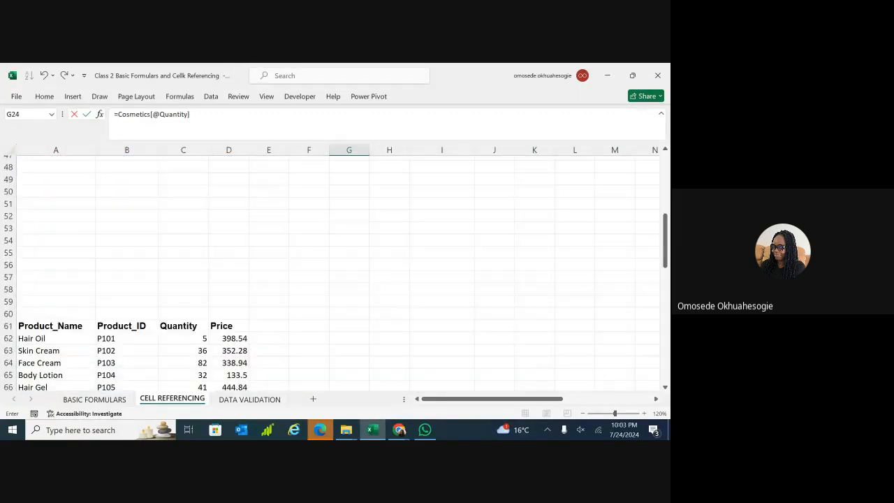
{"action": "scroll", "coordinate": [198, 234], "scroll_direction": "down", "scroll_amount": 5}
{"action": "scroll", "coordinate": [197, 234], "scroll_direction": "up", "scroll_amount": 2}
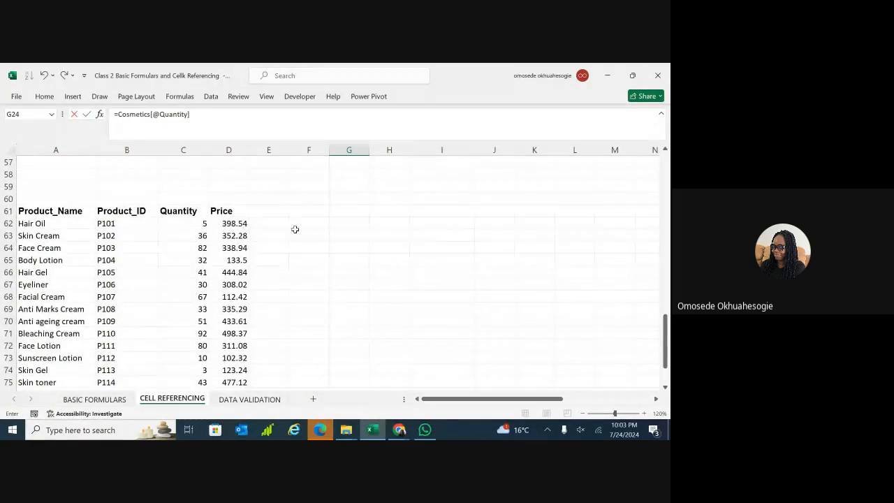
{"action": "left_click", "coordinate": [345, 224]}
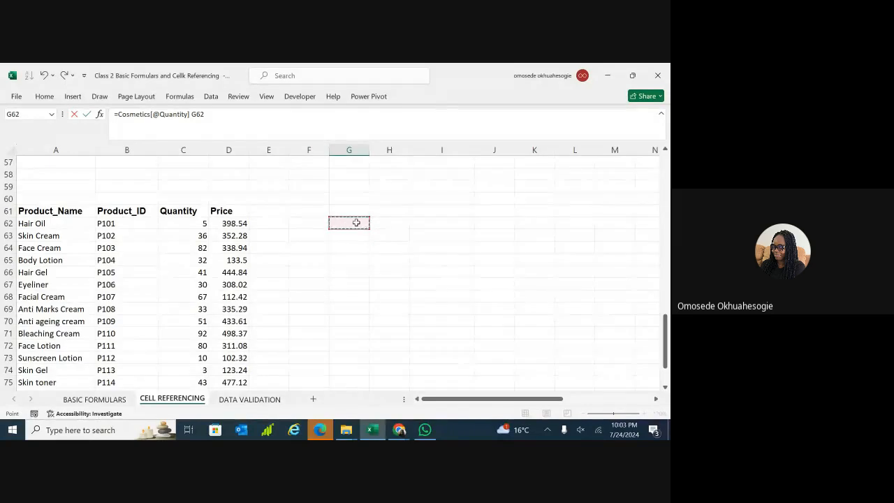
{"action": "key", "text": "BackSpace"}
{"action": "key", "text": "Return"}
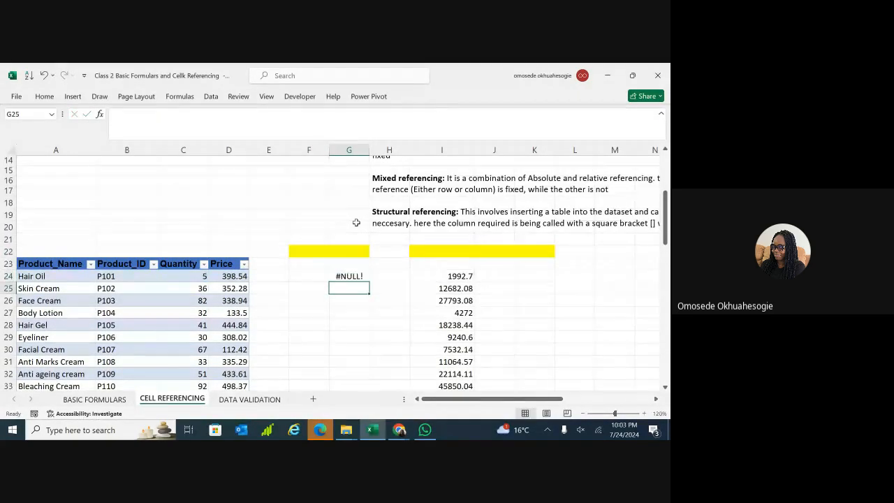
{"action": "scroll", "coordinate": [356, 222], "scroll_direction": "down", "scroll_amount": 7}
{"action": "scroll", "coordinate": [360, 205], "scroll_direction": "down", "scroll_amount": 7}
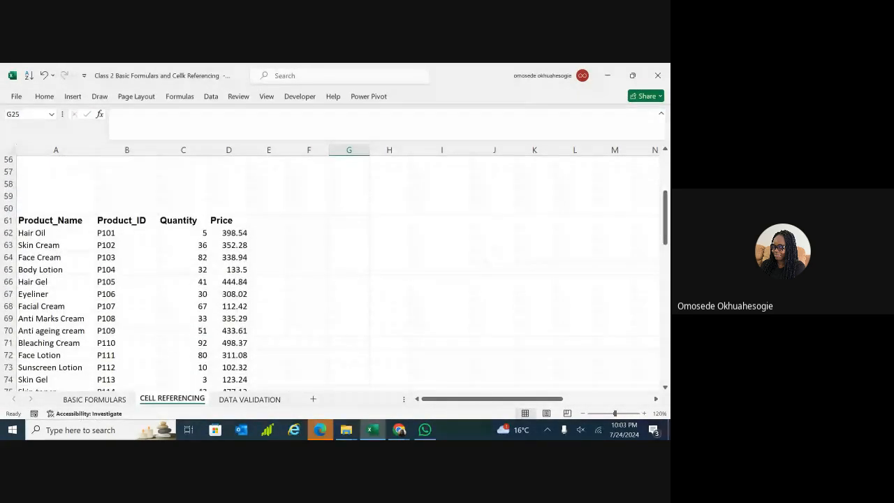
Enter =C62*D62 in G62 to total Hair Oil's quantity times price.
{"action": "left_click", "coordinate": [355, 224]}
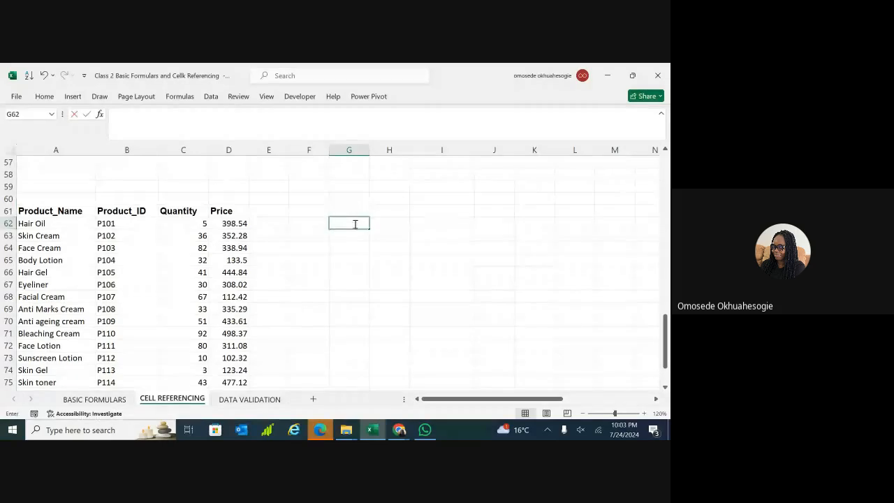
{"action": "double_click", "coordinate": [355, 223]}
{"action": "type", "text": "="}
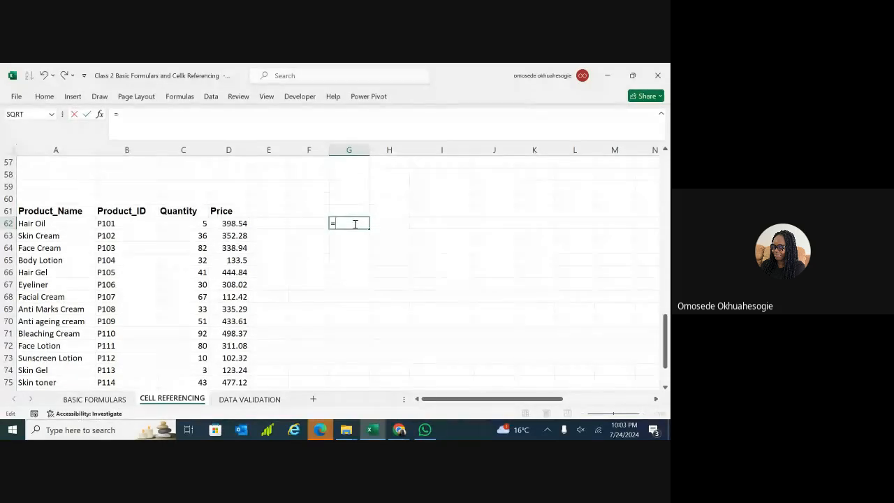
{"action": "left_click", "coordinate": [204, 224]}
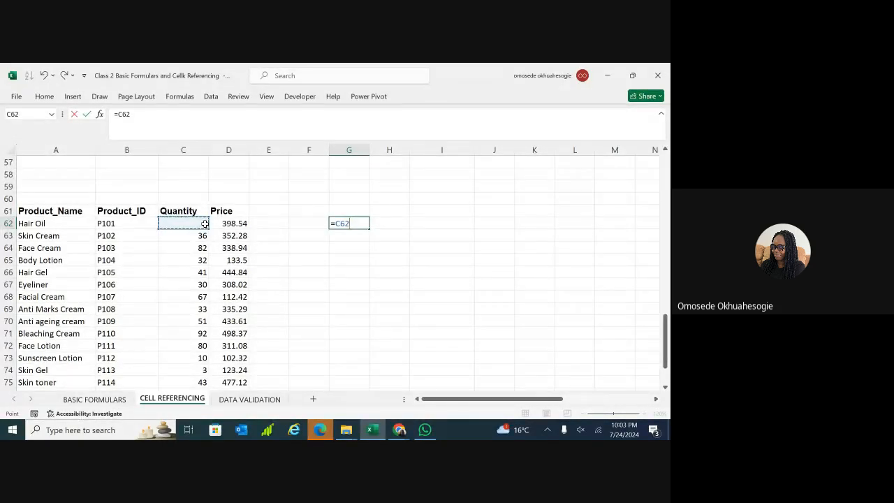
{"action": "type", "text": "*"}
{"action": "left_click", "coordinate": [241, 223]}
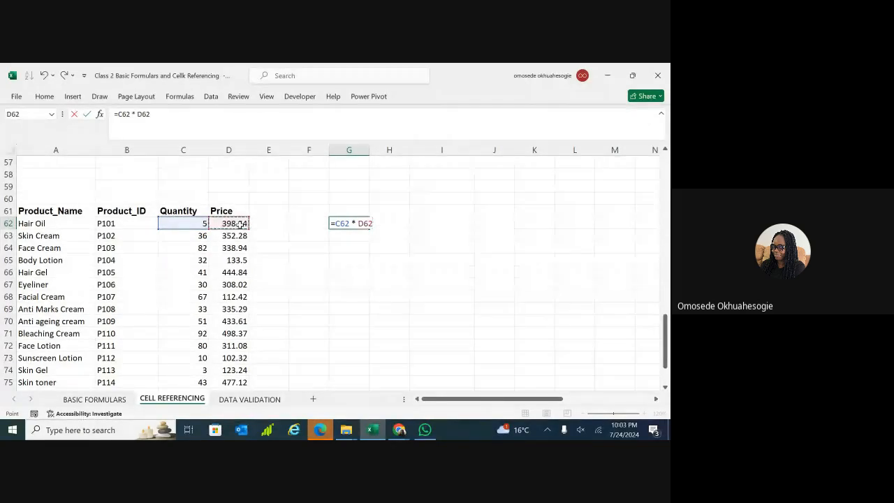
{"action": "key", "text": "Return"}
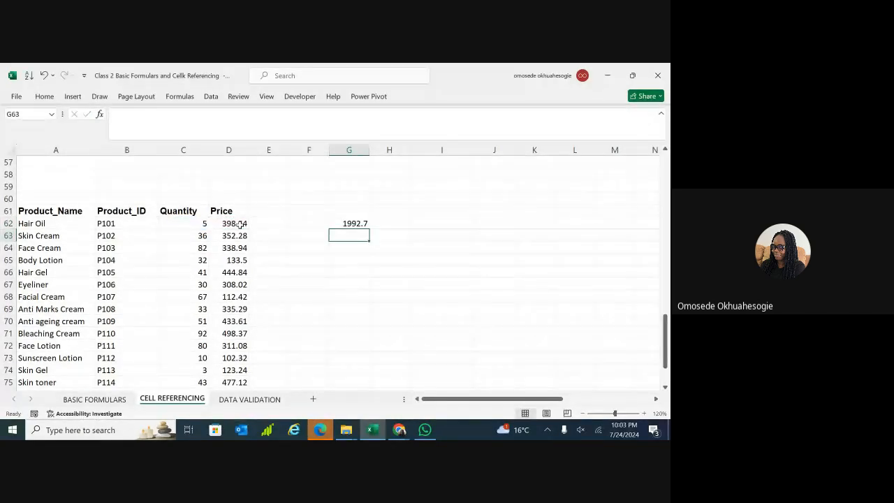
Fill the G62 total formula down through G74.
{"action": "left_click", "coordinate": [357, 225]}
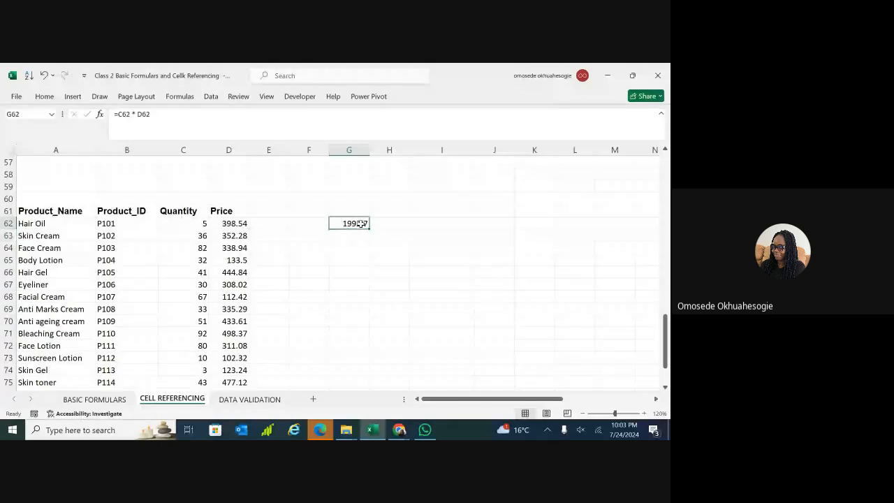
{"action": "left_click_drag", "start_coordinate": [370, 228], "coordinate": [375, 380]}
{"action": "scroll", "coordinate": [375, 380], "scroll_direction": "up", "scroll_amount": 10}
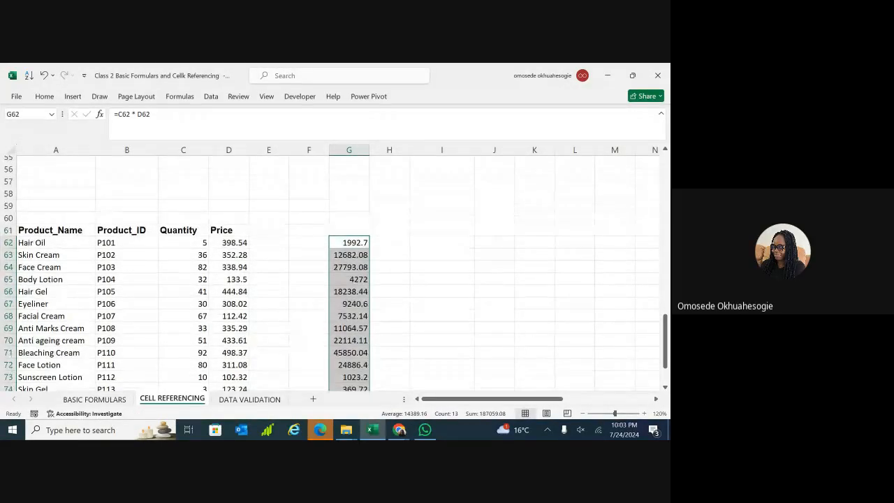
{"action": "scroll", "coordinate": [335, 273], "scroll_direction": "down", "scroll_amount": 11}
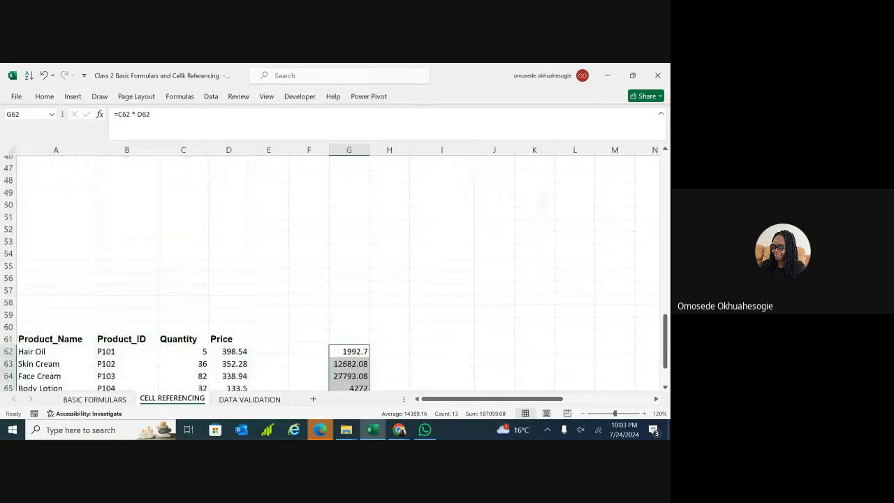
{"action": "scroll", "coordinate": [335, 272], "scroll_direction": "up", "scroll_amount": 8}
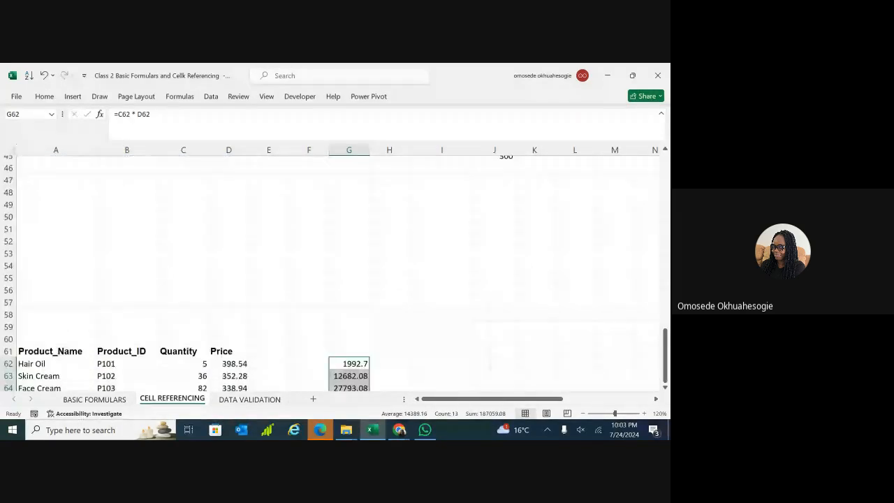
{"action": "scroll", "coordinate": [335, 272], "scroll_direction": "up", "scroll_amount": 6}
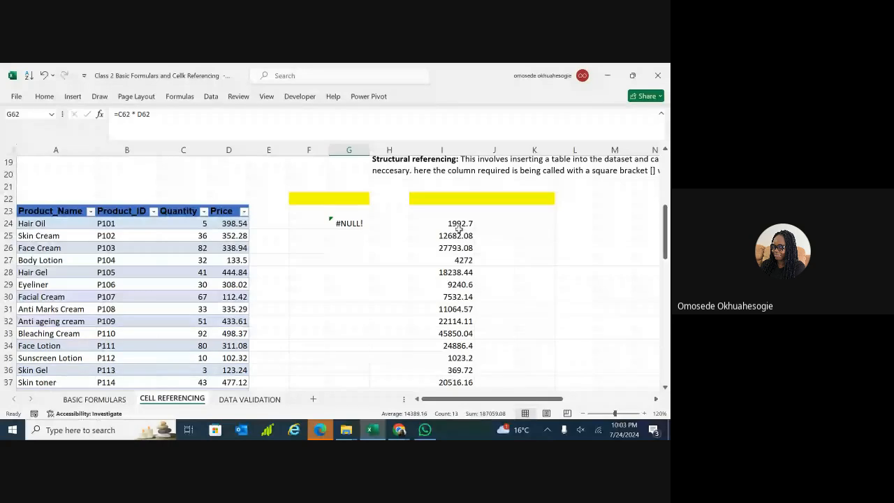
{"action": "double_click", "coordinate": [347, 223]}
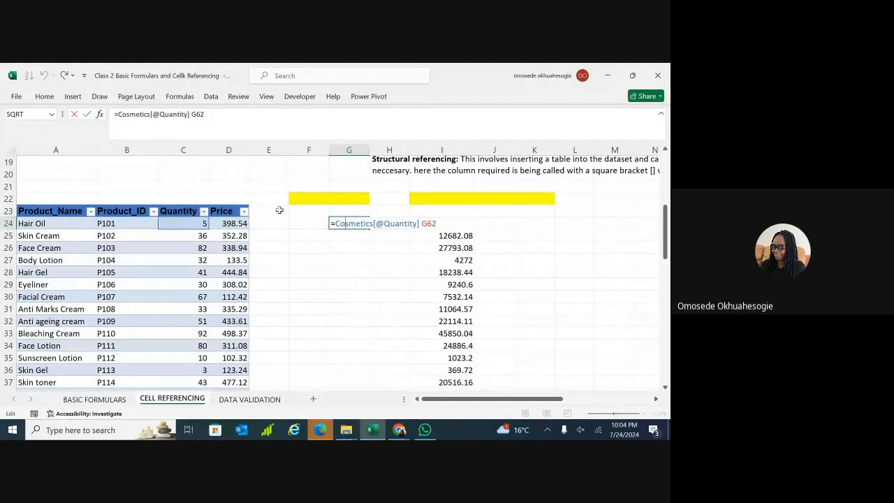
{"action": "triple_click", "coordinate": [352, 226]}
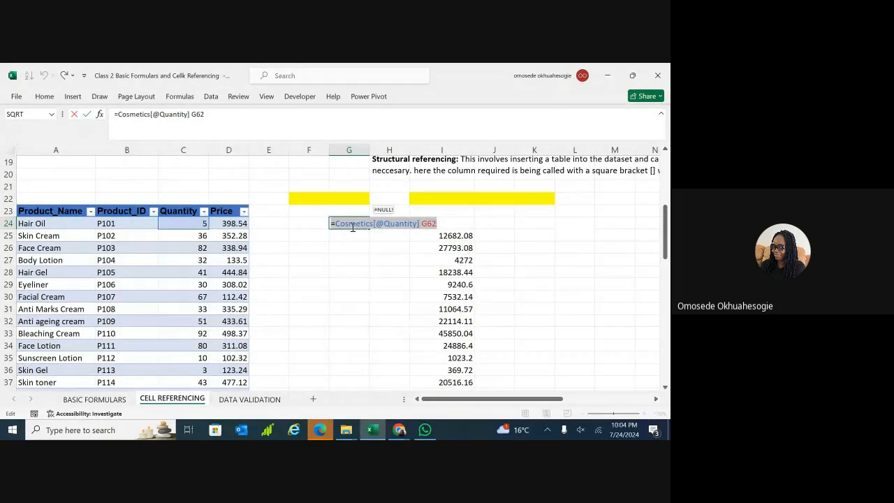
{"action": "double_click", "coordinate": [353, 226]}
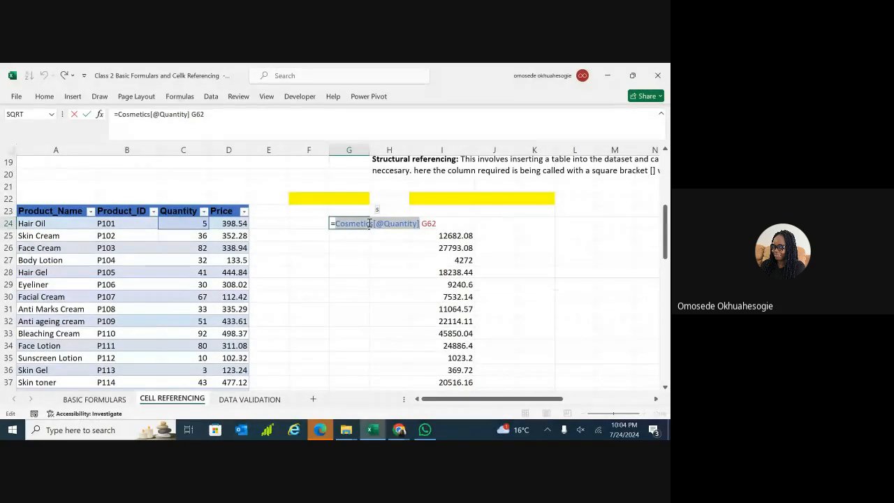
{"action": "key", "text": "BackSpace"}
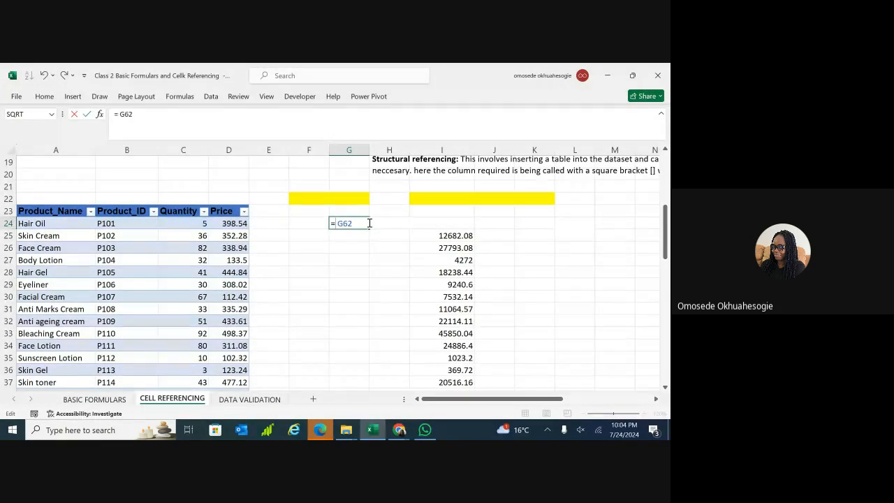
{"action": "key", "text": "BackSpace"}
{"action": "key", "text": "BackSpace"}
{"action": "key", "text": "BackSpace"}
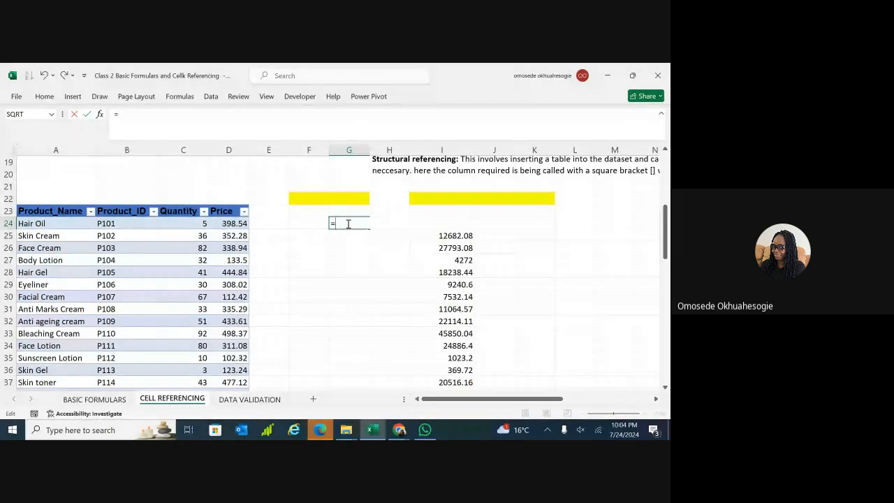
Rewrite G24 as =Cosmetics[Price] + 100, giving 498.54 for Hair Oil.
{"action": "type", "text": "co"}
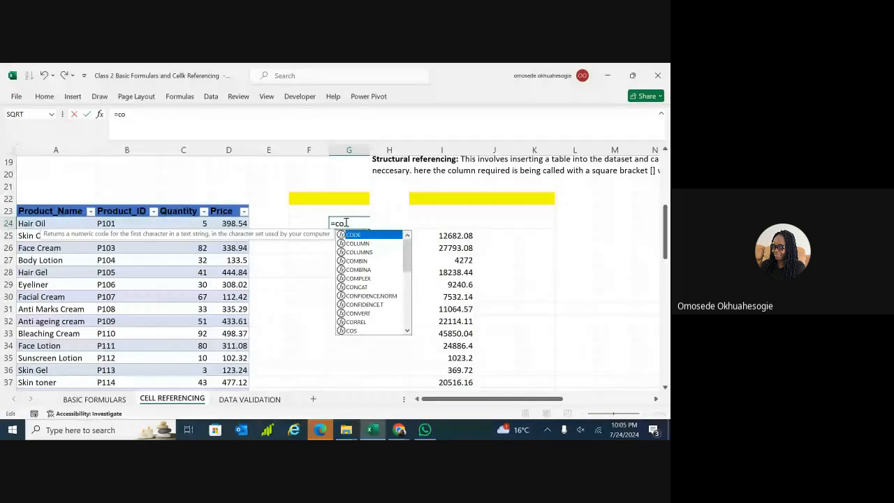
{"action": "type", "text": "sm"}
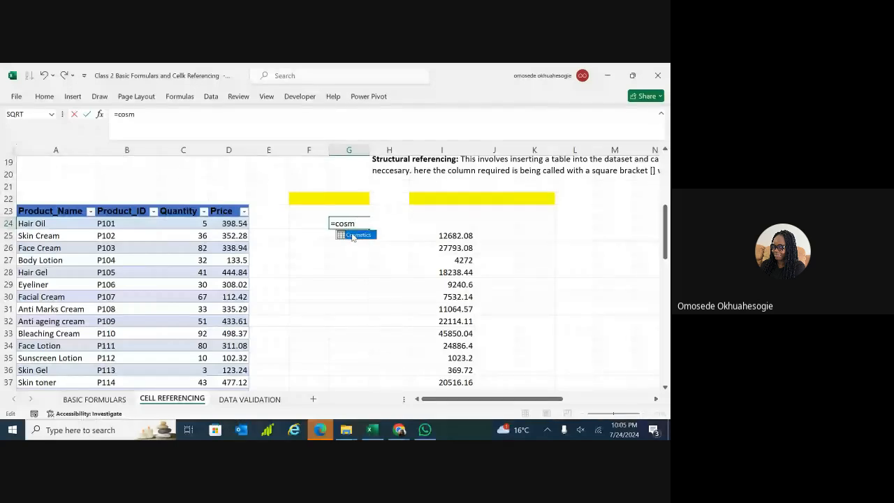
{"action": "double_click", "coordinate": [353, 236]}
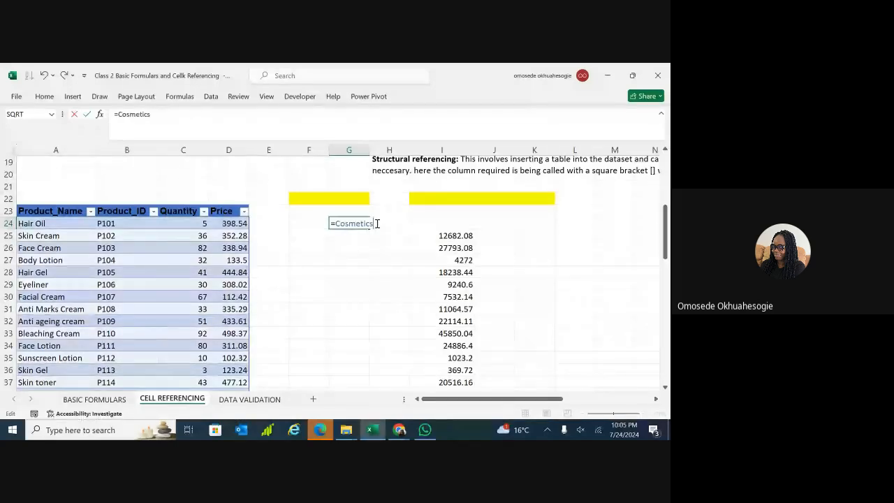
{"action": "type", "text": "["}
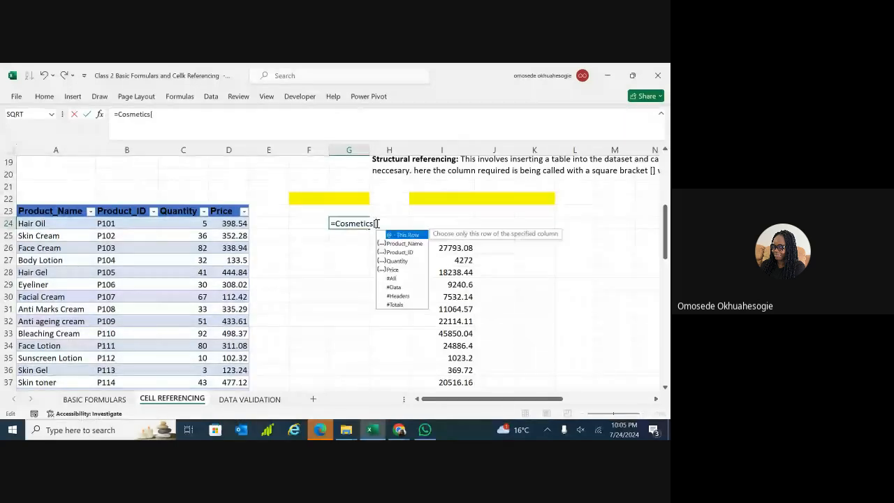
{"action": "double_click", "coordinate": [399, 260]}
{"action": "key", "text": "BackSpace"}
{"action": "key", "text": "BackSpace"}
{"action": "key", "text": "BackSpace"}
{"action": "key", "text": "BackSpace"}
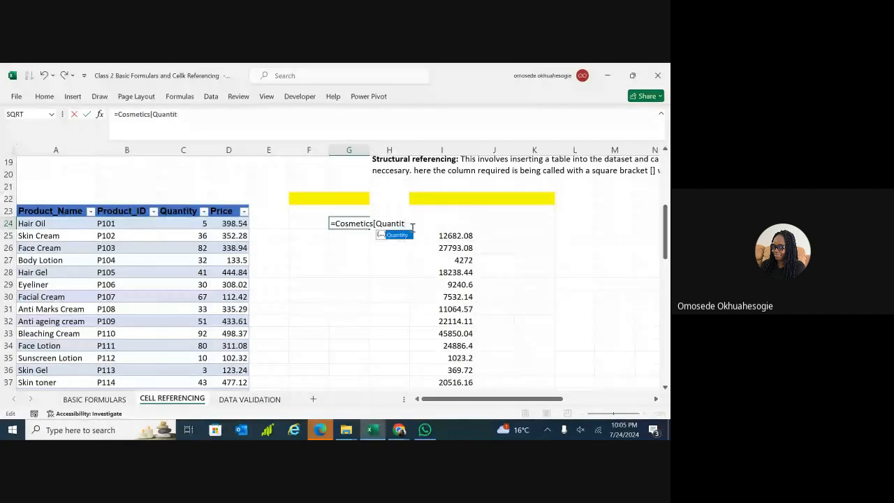
{"action": "key", "text": "BackSpace"}
{"action": "key", "text": "BackSpace"}
{"action": "key", "text": "BackSpace"}
{"action": "key", "text": "BackSpace"}
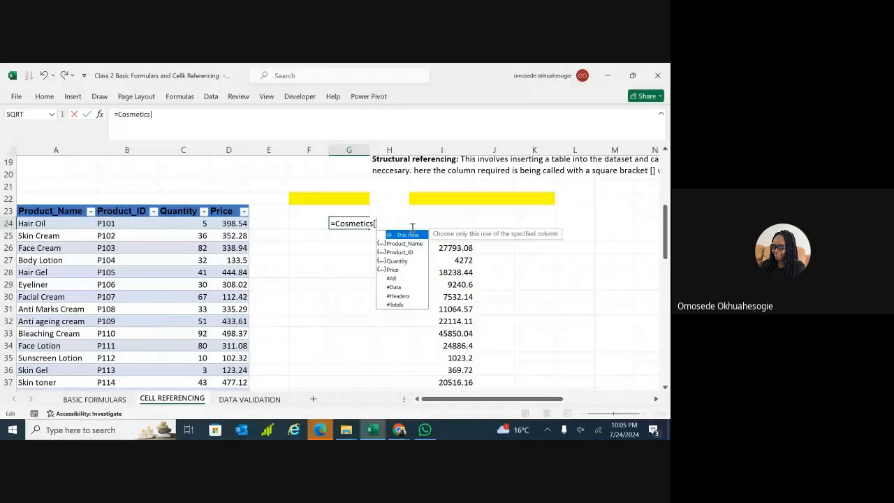
{"action": "type", "text": "price"}
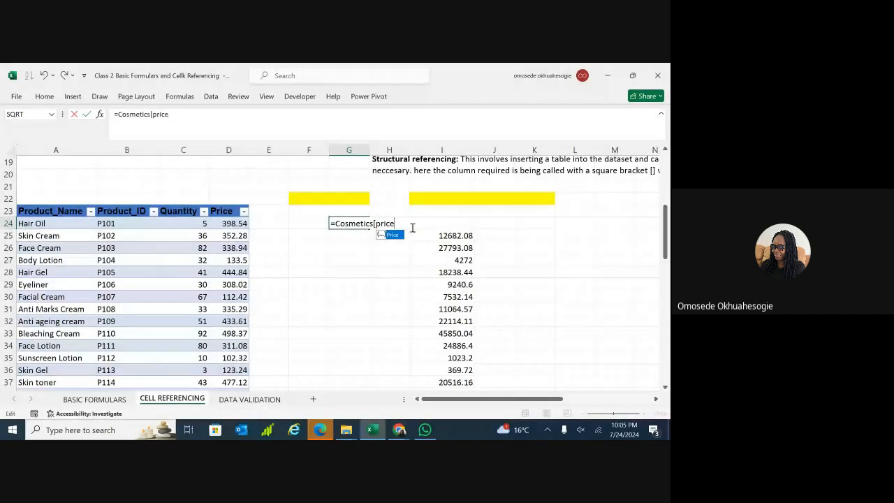
{"action": "key", "text": "Tab"}
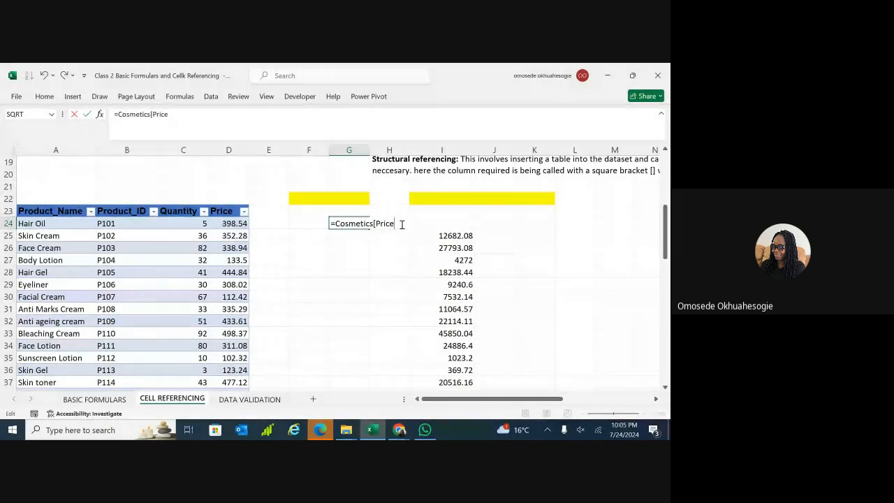
{"action": "type", "text": "]"}
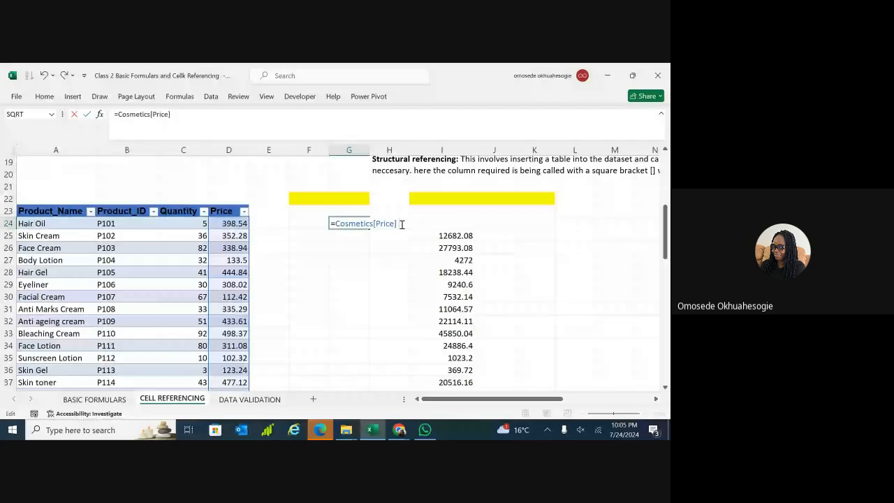
{"action": "type", "text": " + 100"}
{"action": "key", "text": "Return"}
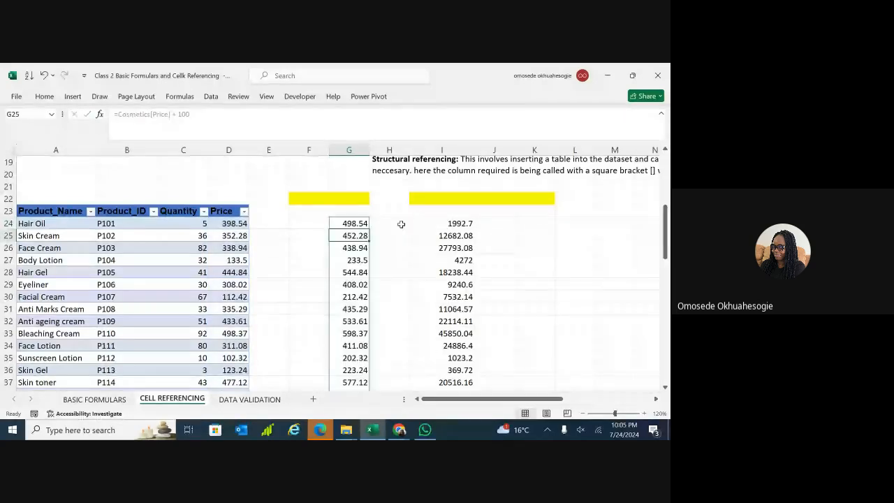
{"action": "scroll", "coordinate": [401, 223], "scroll_direction": "down", "scroll_amount": 1}
{"action": "scroll", "coordinate": [335, 272], "scroll_direction": "down", "scroll_amount": 1}
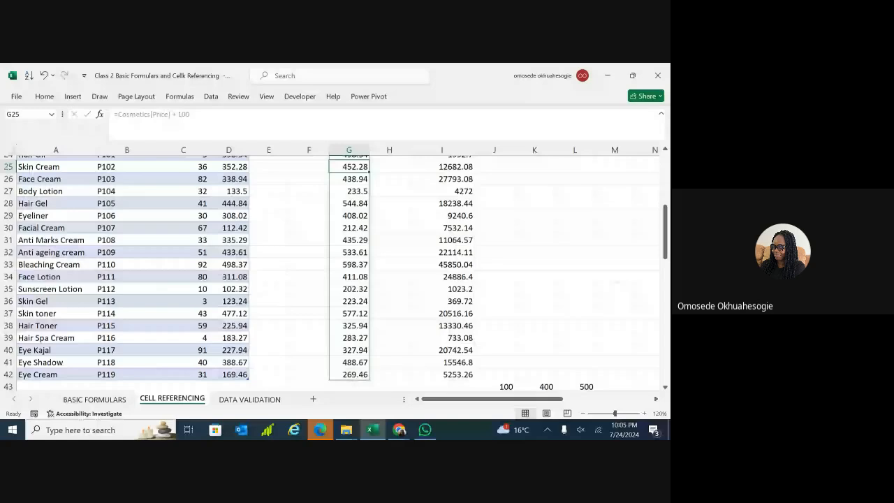
{"action": "scroll", "coordinate": [336, 273], "scroll_direction": "up", "scroll_amount": 2}
{"action": "scroll", "coordinate": [335, 273], "scroll_direction": "down", "scroll_amount": 2}
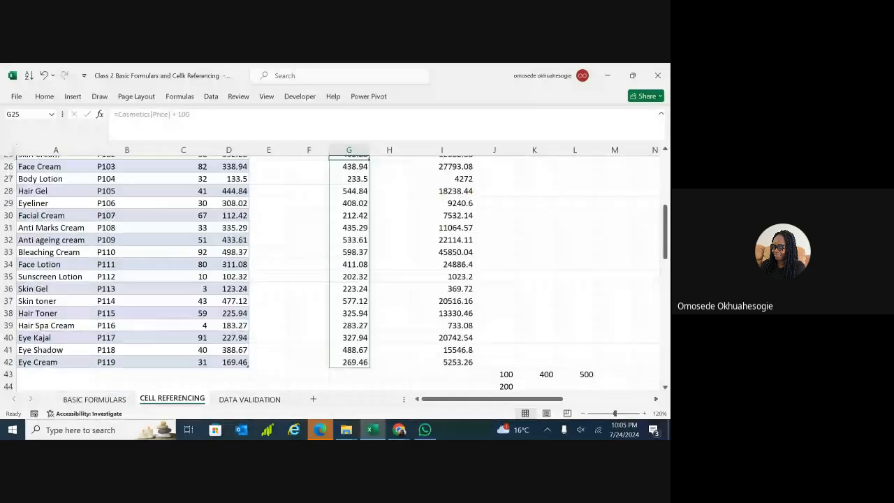
{"action": "scroll", "coordinate": [336, 273], "scroll_direction": "down", "scroll_amount": 1}
{"action": "scroll", "coordinate": [336, 272], "scroll_direction": "up", "scroll_amount": 1}
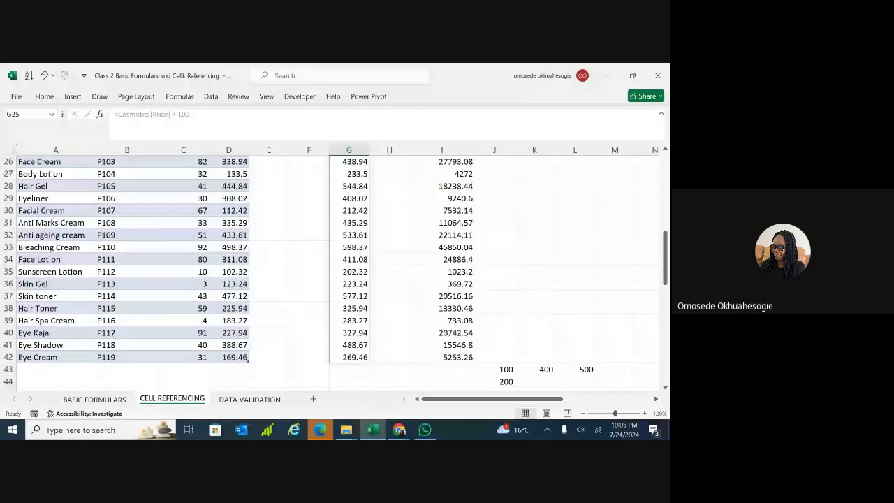
{"action": "scroll", "coordinate": [335, 273], "scroll_direction": "up", "scroll_amount": 1}
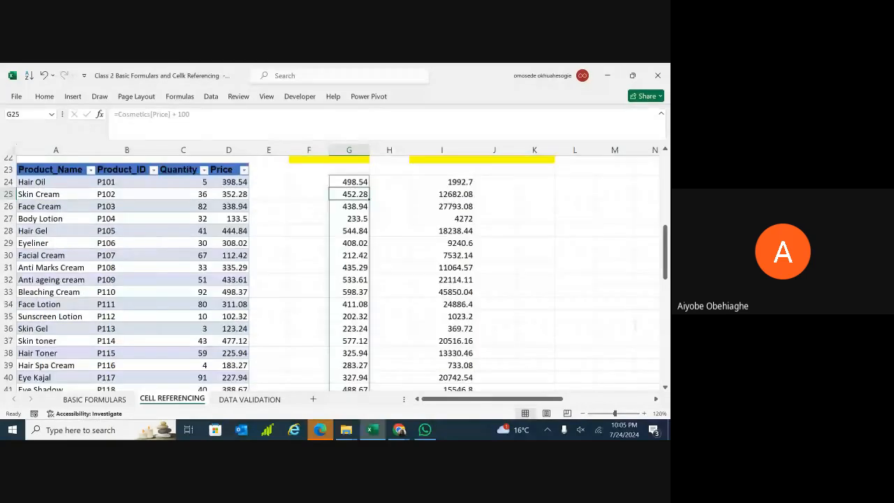
{"action": "scroll", "coordinate": [335, 273], "scroll_direction": "up", "scroll_amount": 7}
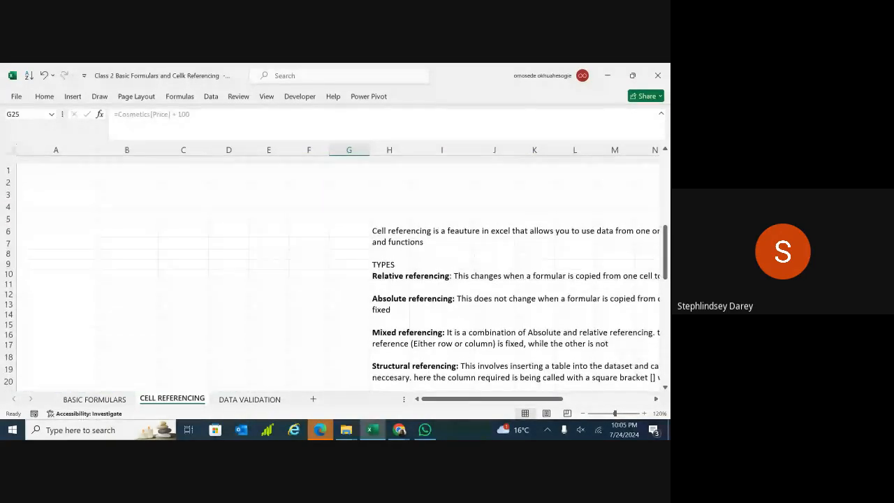
{"action": "scroll", "coordinate": [335, 273], "scroll_direction": "down", "scroll_amount": 5}
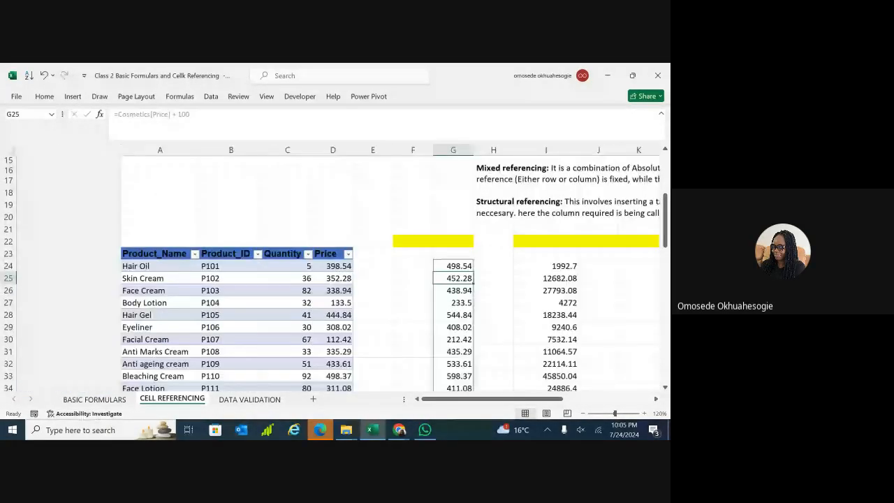
{"action": "scroll", "coordinate": [335, 272], "scroll_direction": "right", "scroll_amount": 3}
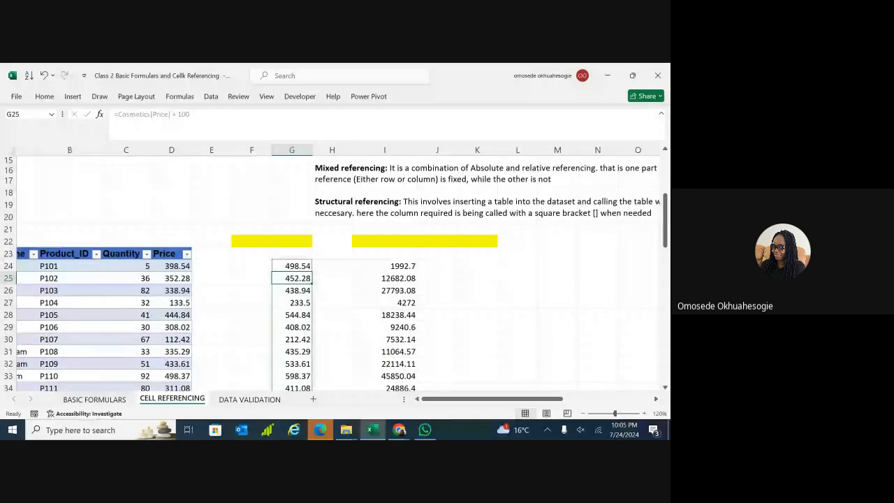
{"action": "scroll", "coordinate": [336, 272], "scroll_direction": "right", "scroll_amount": 1}
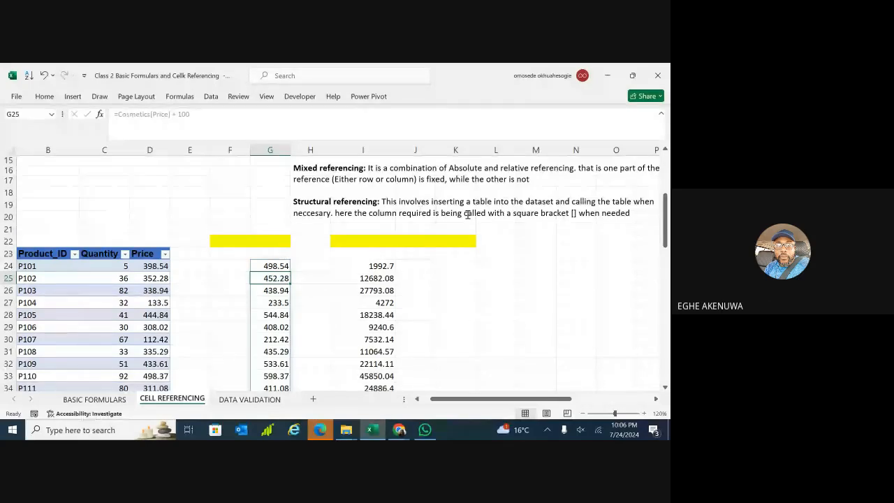
{"action": "left_click", "coordinate": [419, 263]}
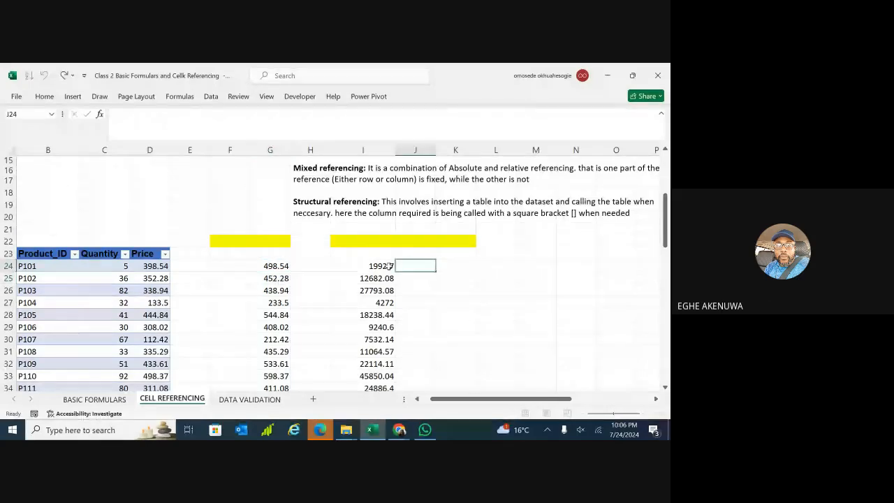
{"action": "left_click", "coordinate": [380, 267]}
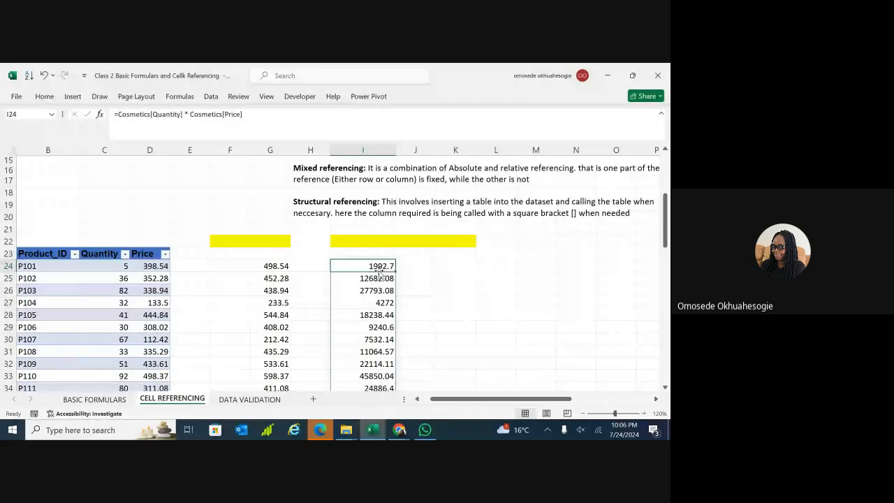
{"action": "double_click", "coordinate": [374, 267]}
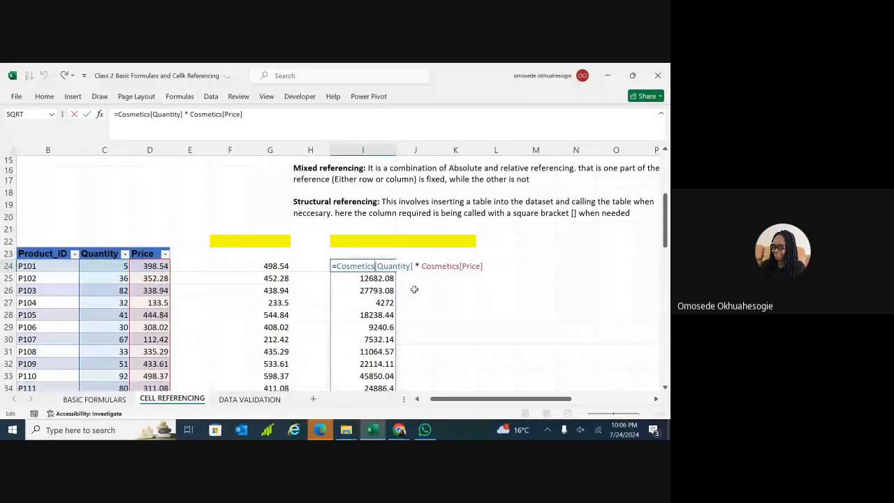
{"action": "key", "text": "Return"}
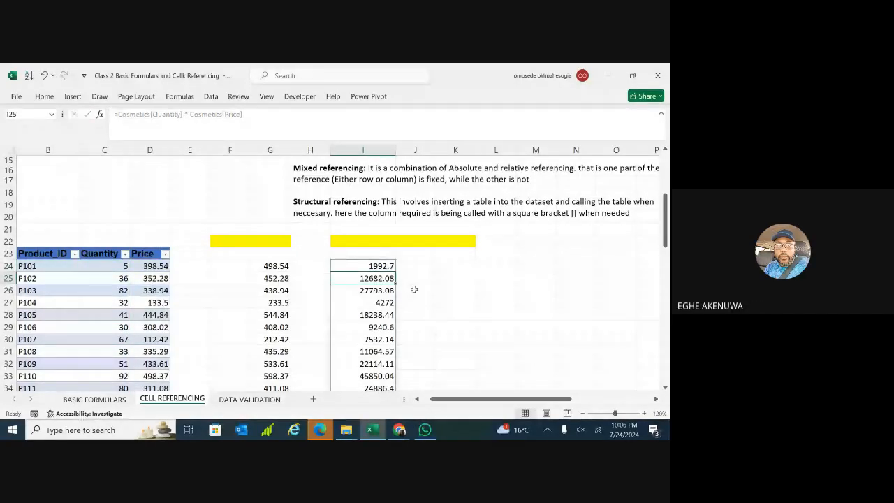
{"action": "left_click", "coordinate": [361, 250]}
{"action": "double_click", "coordinate": [361, 253]}
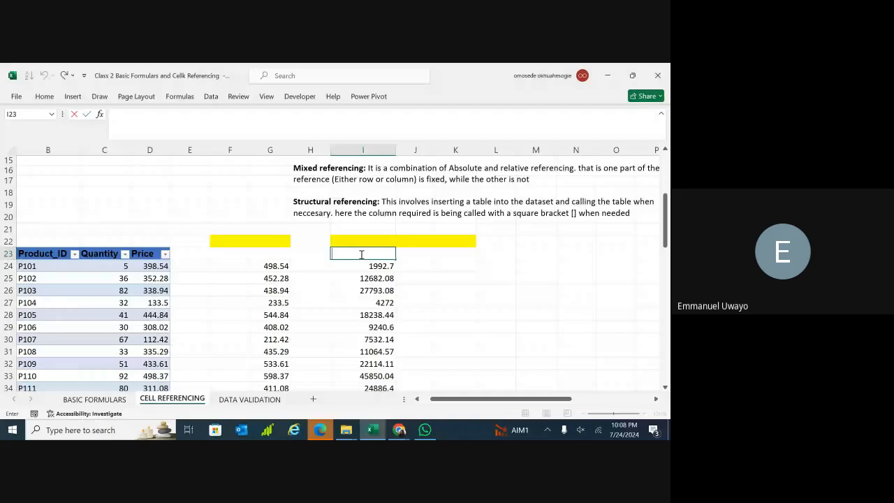
{"action": "left_click", "coordinate": [467, 264]}
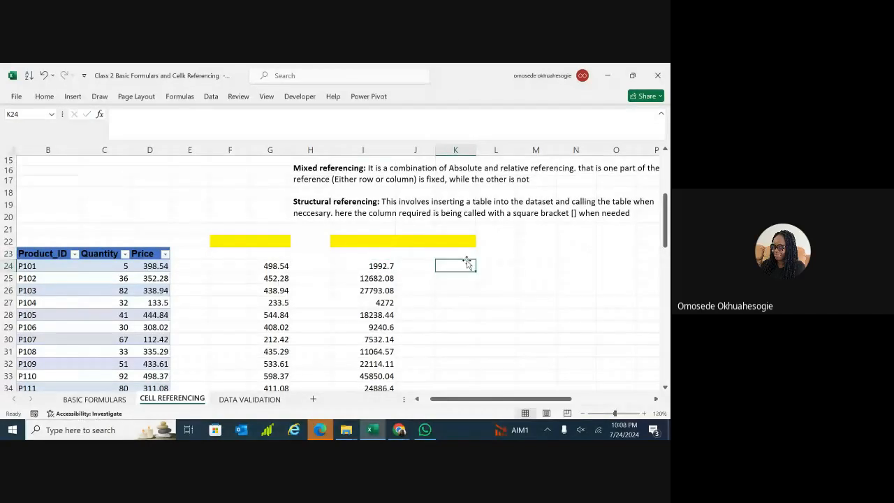
{"action": "double_click", "coordinate": [484, 266]}
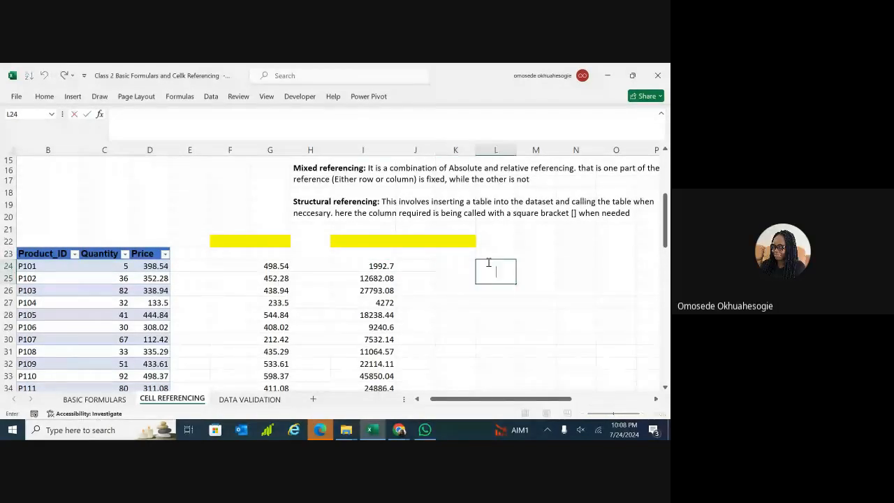
{"action": "double_click", "coordinate": [490, 255]}
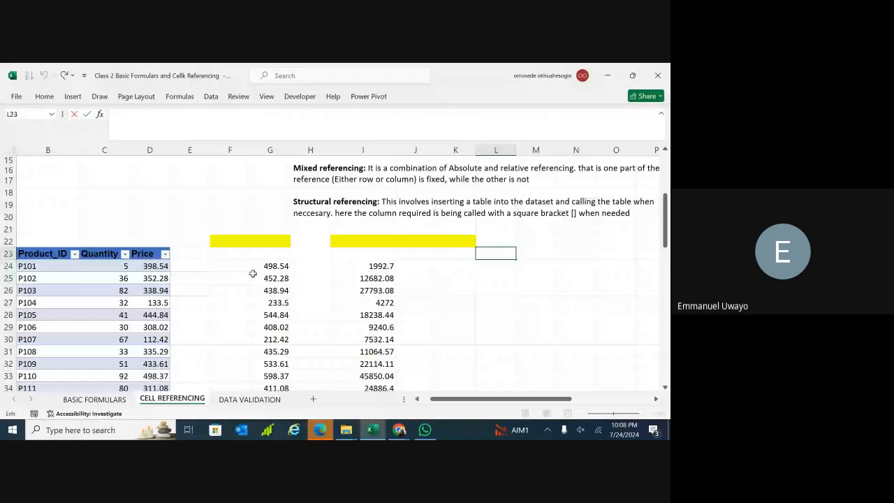
{"action": "left_click", "coordinate": [192, 267]}
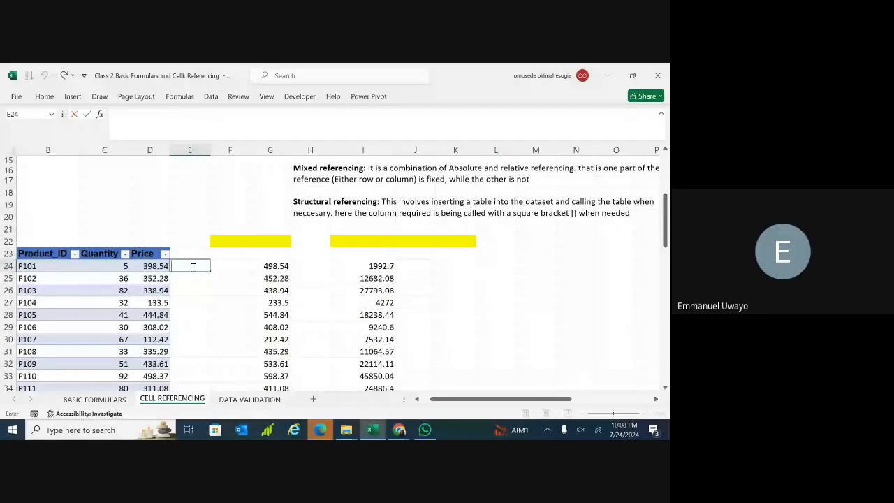
{"action": "mouse_move", "coordinate": [310, 267]}
{"action": "left_mouse_down"}
{"action": "mouse_move", "coordinate": [278, 266]}
{"action": "mouse_move", "coordinate": [299, 269]}
{"action": "left_mouse_up"}
{"action": "left_click", "coordinate": [299, 277]}
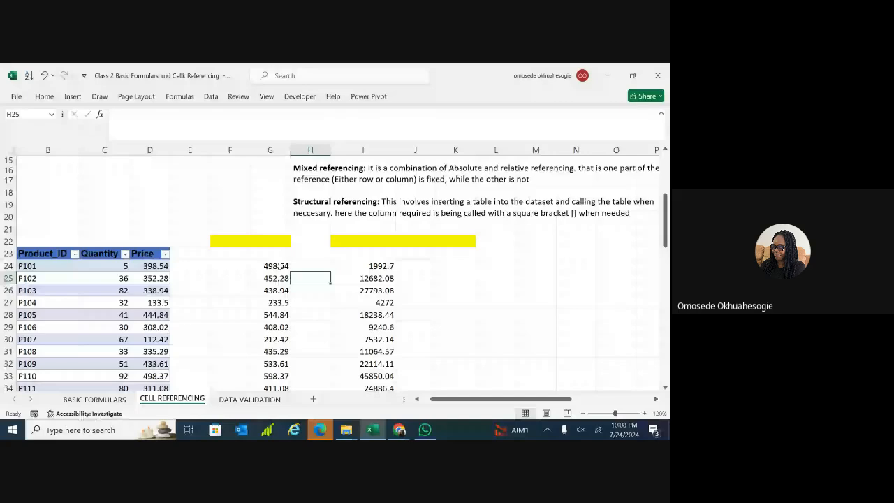
{"action": "left_click", "coordinate": [278, 266]}
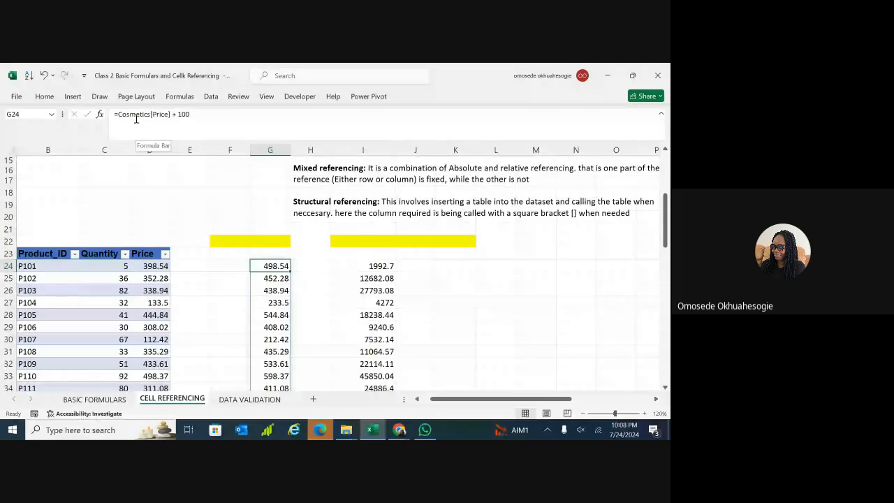
{"action": "left_click", "coordinate": [321, 274]}
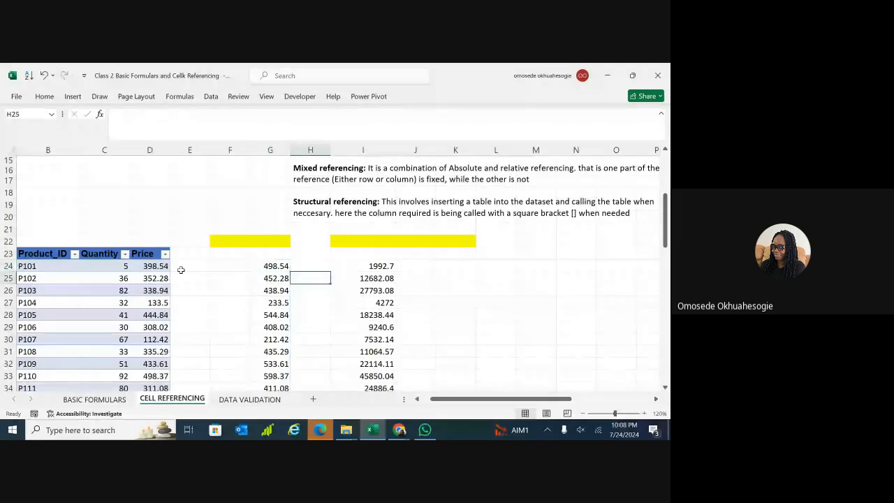
{"action": "left_click", "coordinate": [225, 266]}
{"action": "type", "text": "="}
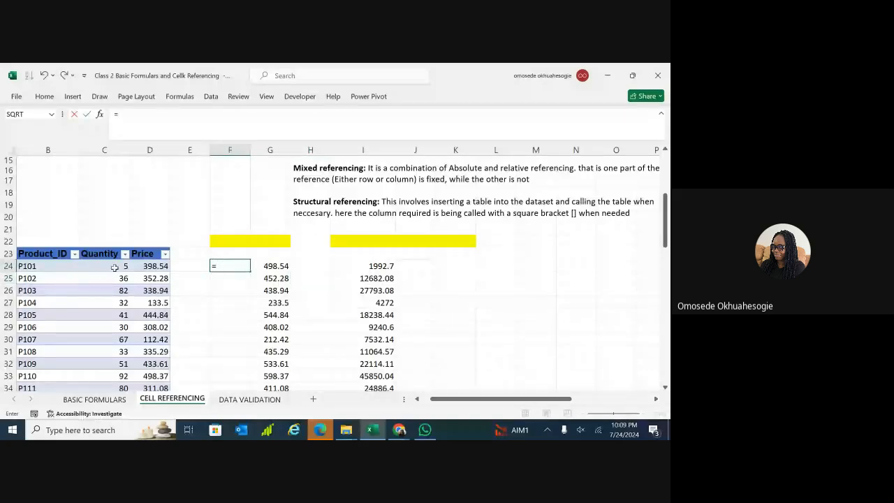
{"action": "left_click", "coordinate": [114, 266]}
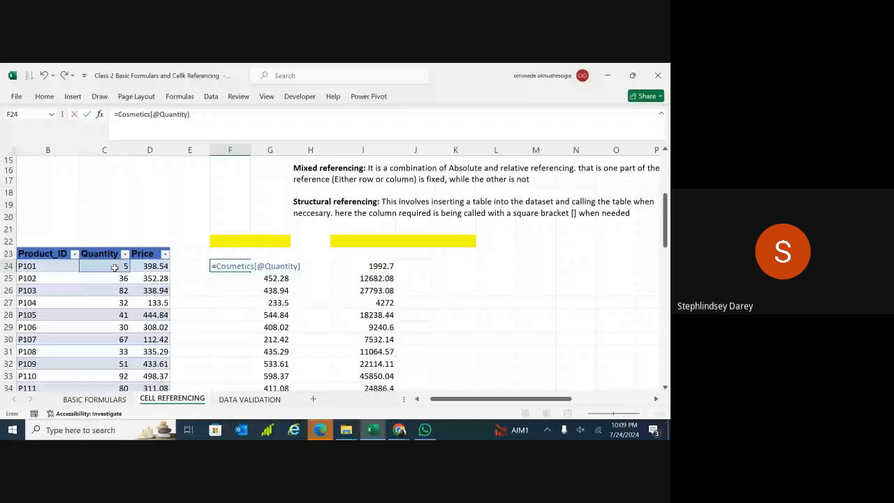
{"action": "type", "text": "*"}
{"action": "left_click", "coordinate": [149, 264]}
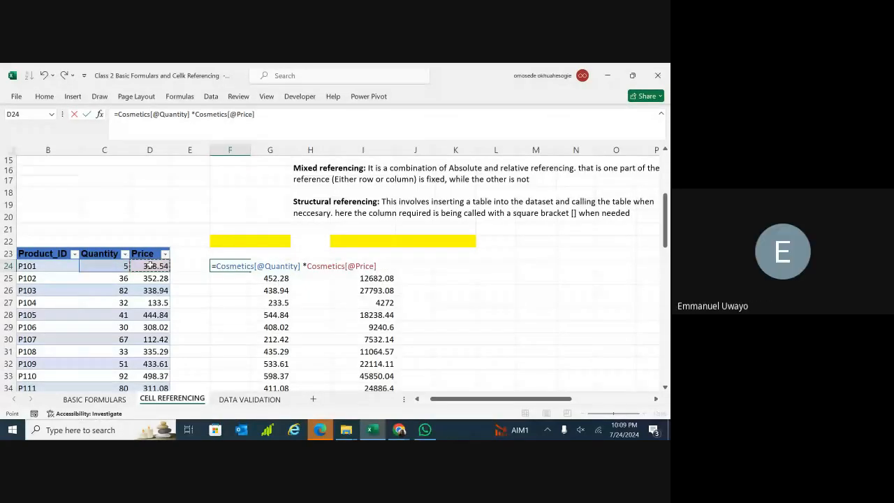
{"action": "left_click", "coordinate": [305, 268]}
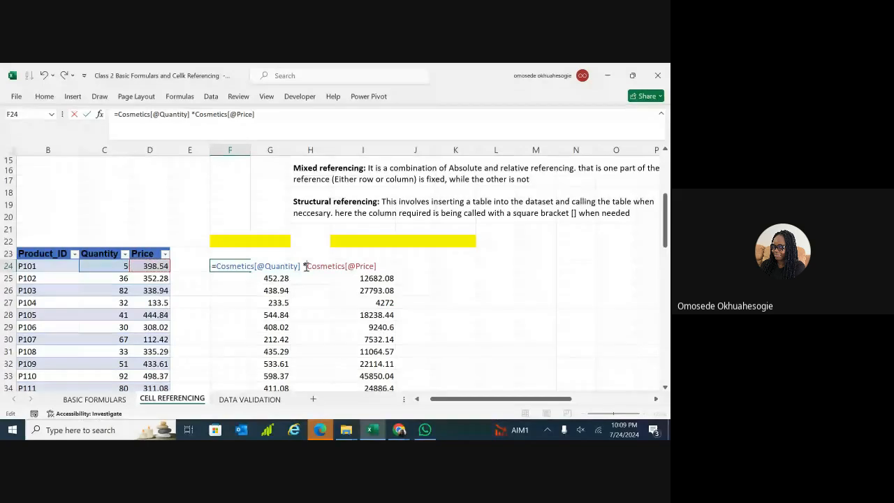
{"action": "key", "text": "Return"}
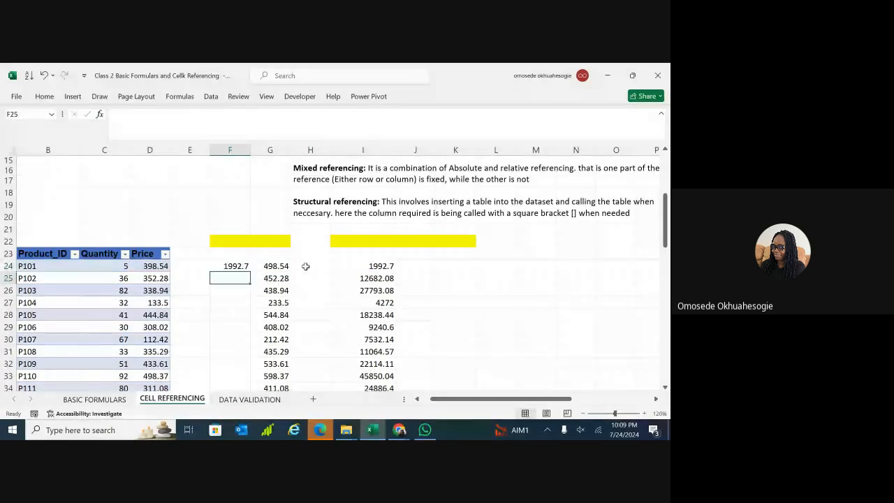